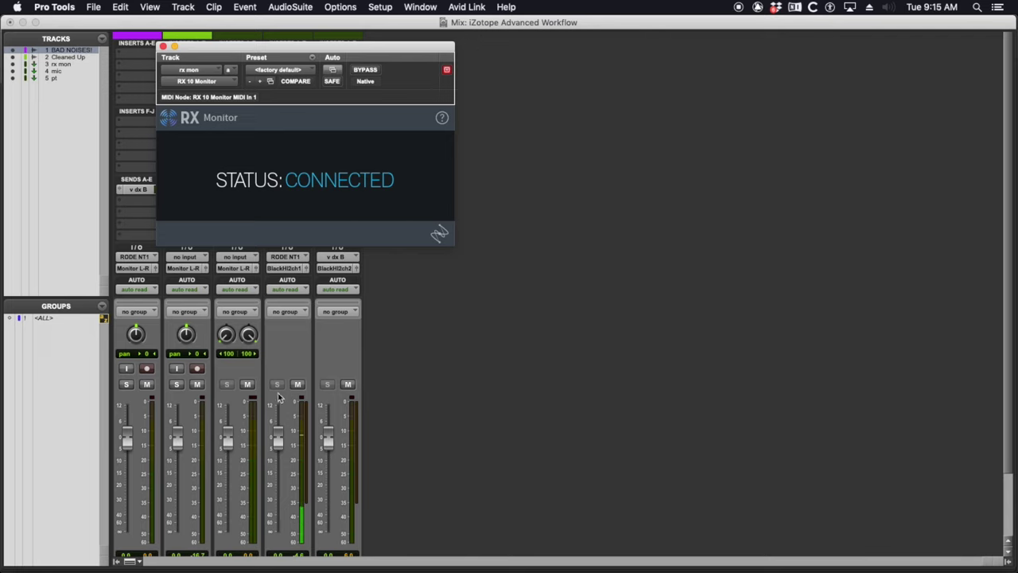
- Close the RX Monitor plug-in window and switch from the Mix window to the Edit window
click(269, 45)
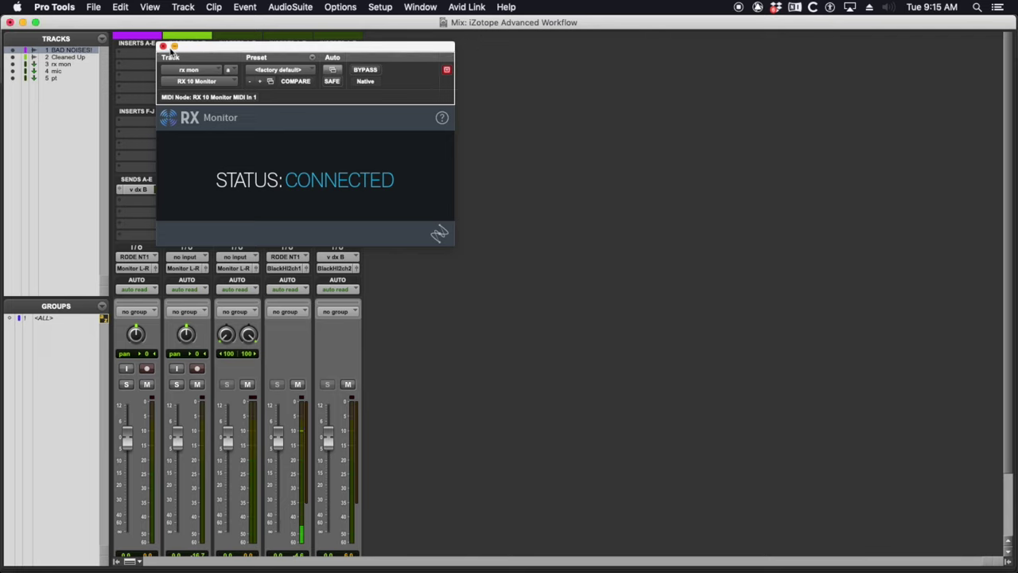
key(super+equal)
click(165, 46)
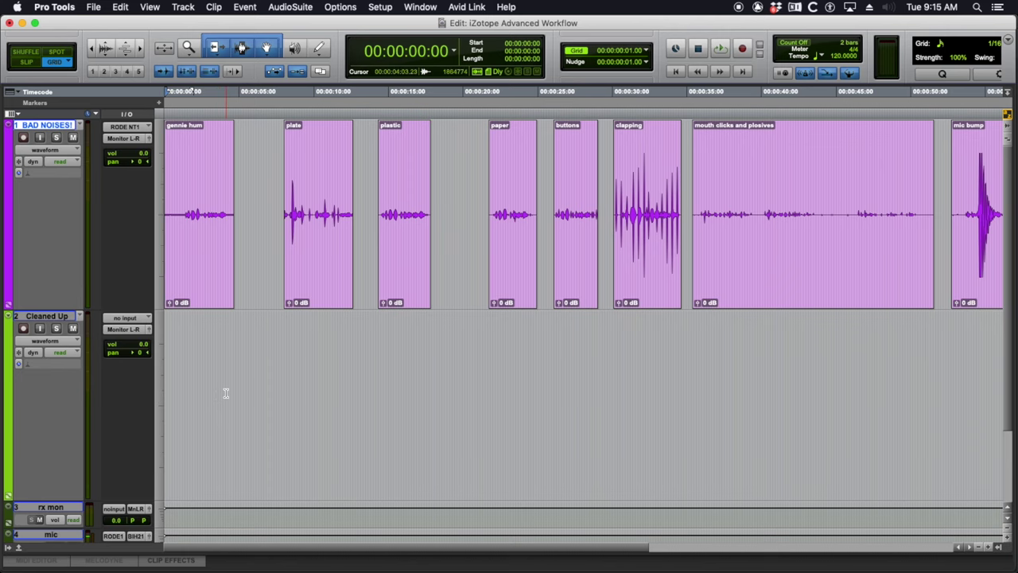
- Select the "gennie hum" clip on the BAD NOISES! track and bring up the RX 10 Connect AudioSuite window
click(202, 253)
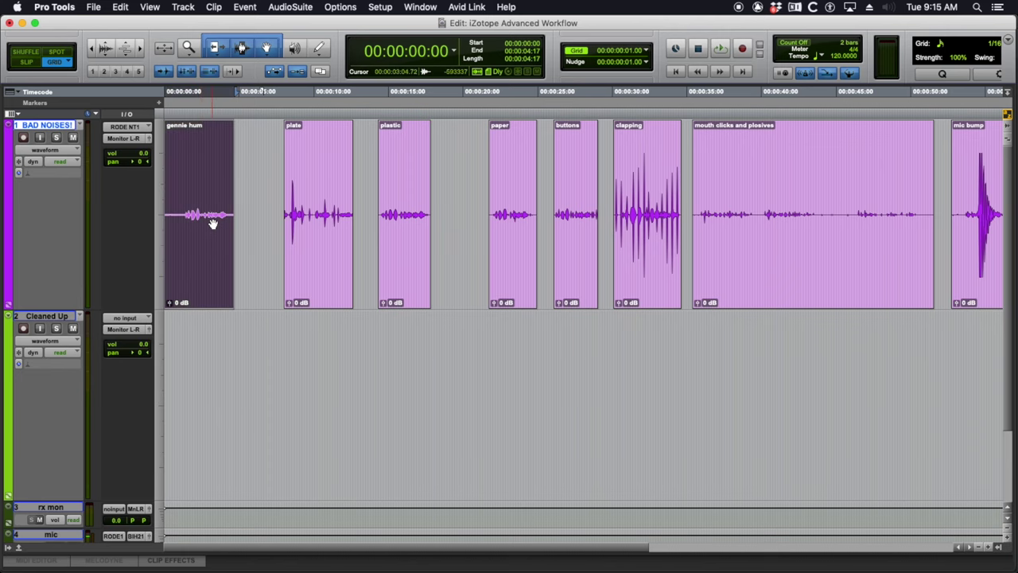
drag(0, 133, 714, 107)
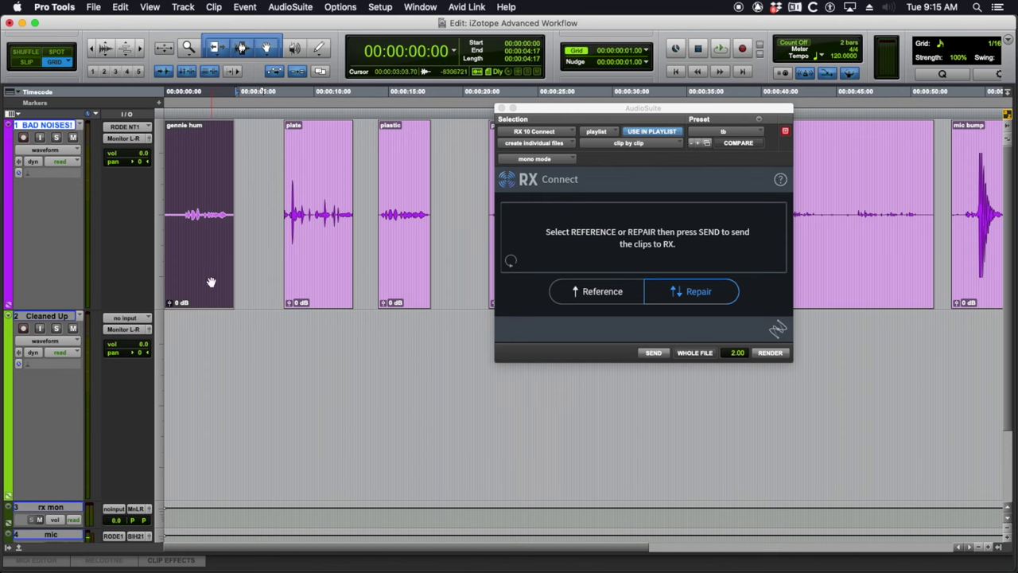
click(288, 7)
mouse_move(324, 127)
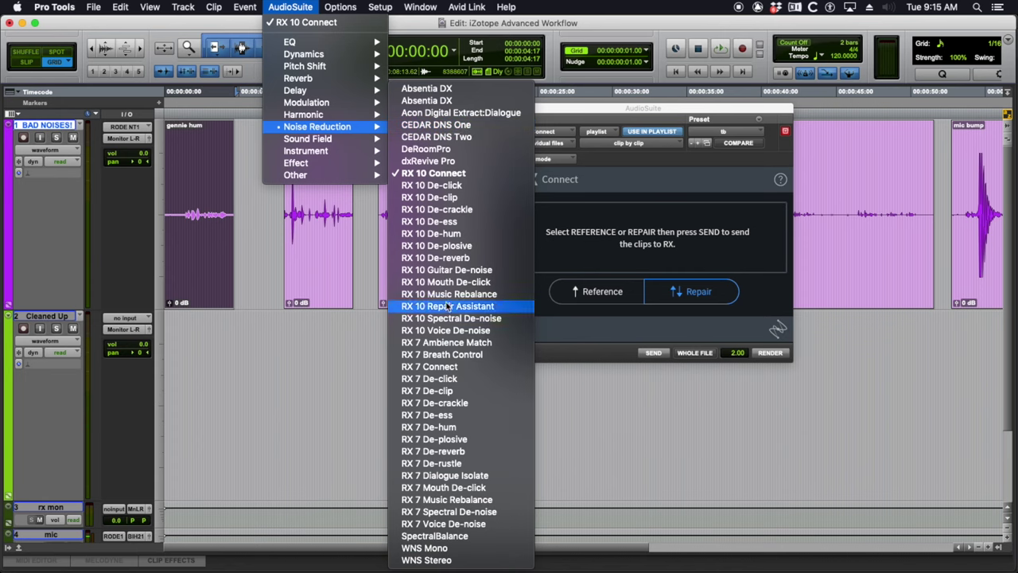
click(233, 26)
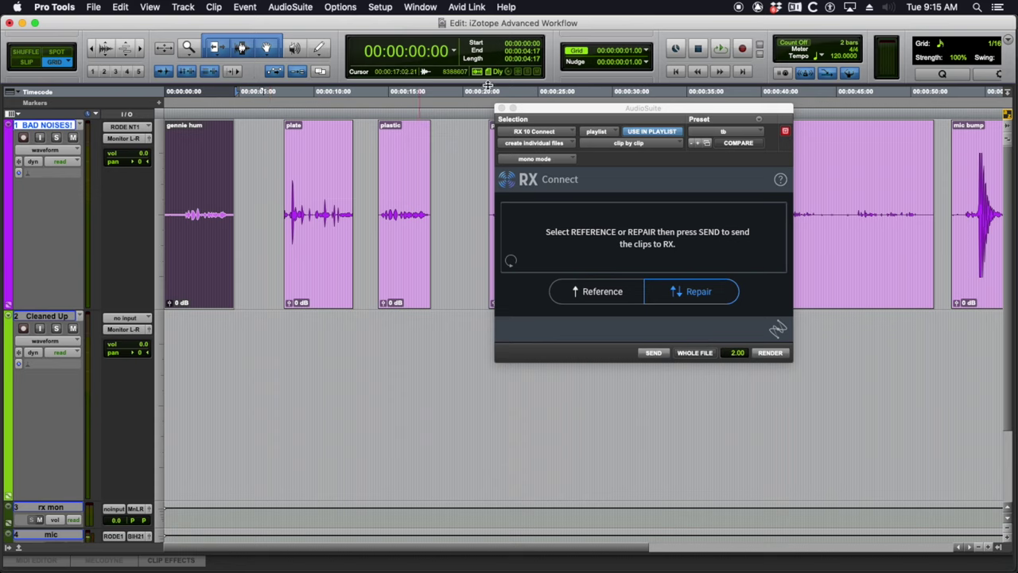
- Play the selected "gennie hum" clip and send it to RX 10 for repair through RX Connect
key(space)
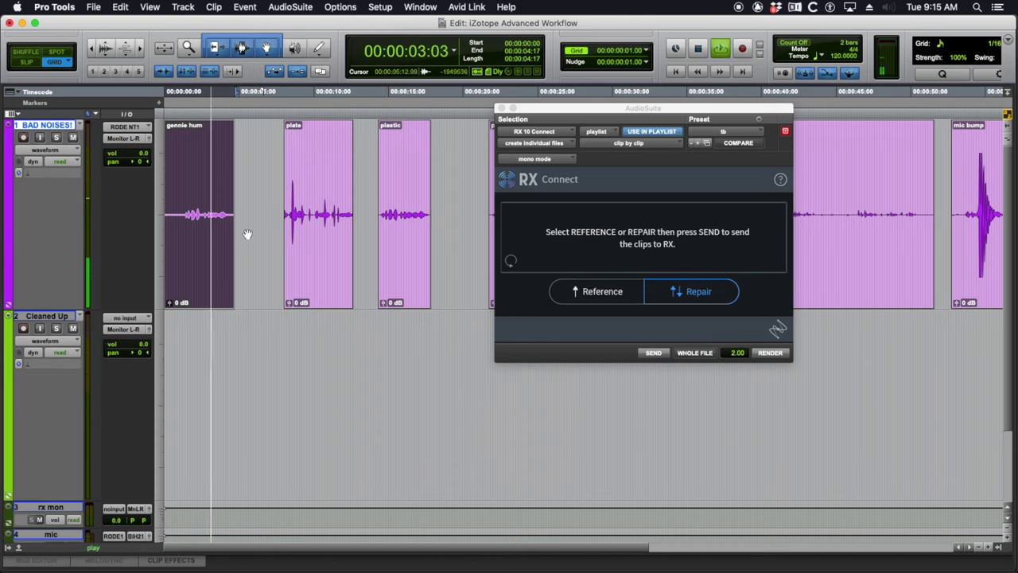
key(space)
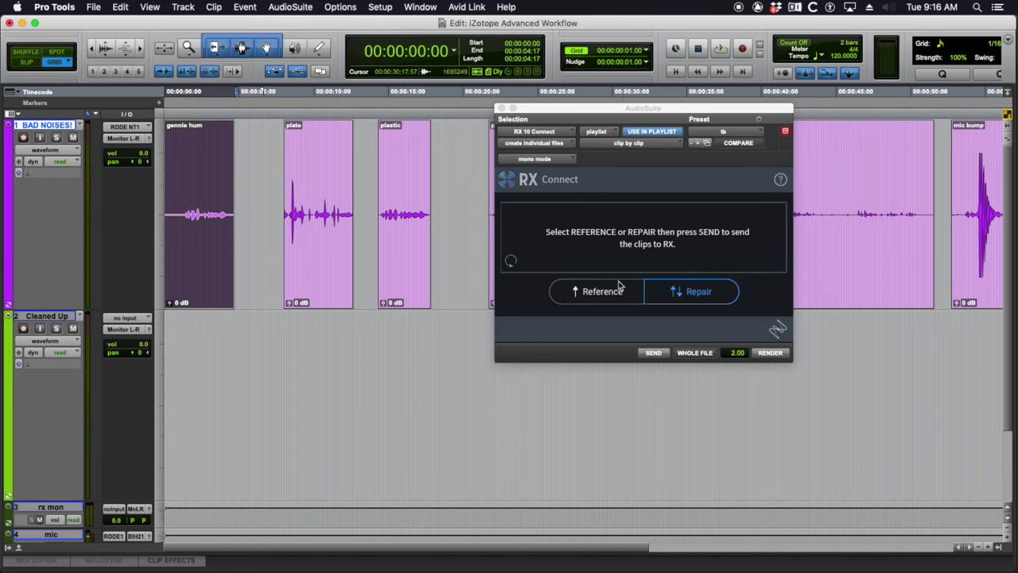
drag(573, 115, 578, 94)
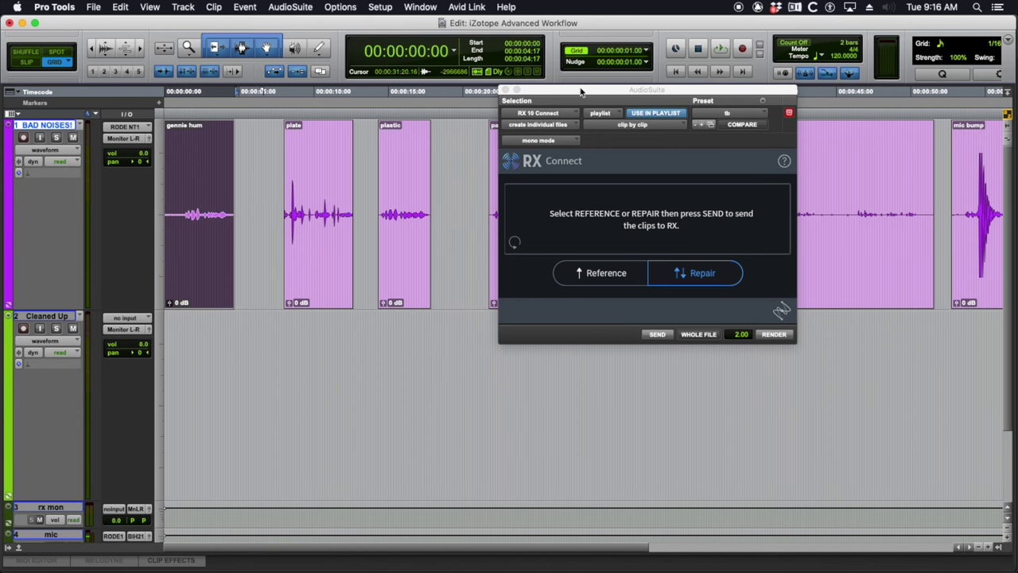
click(581, 92)
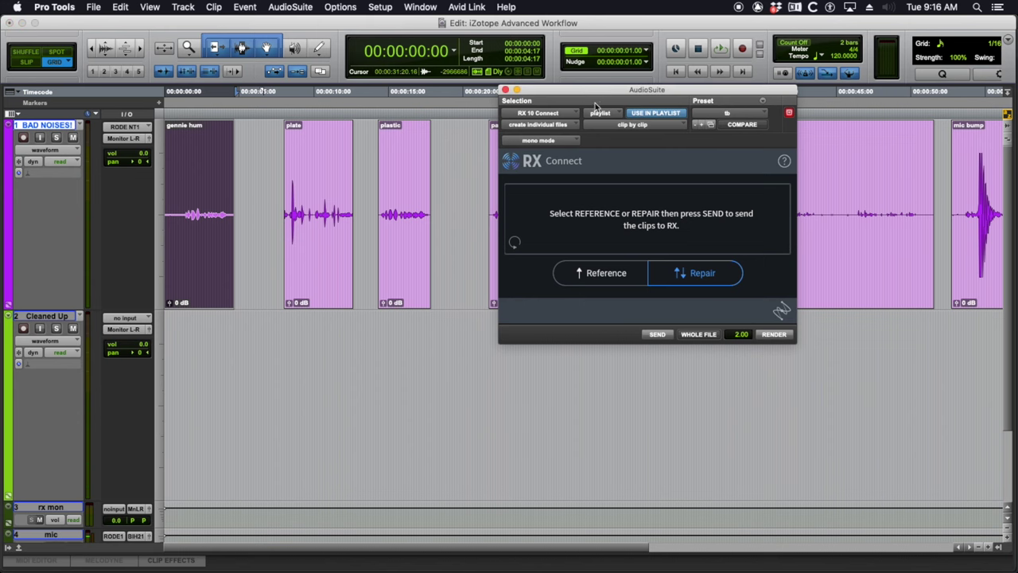
click(660, 334)
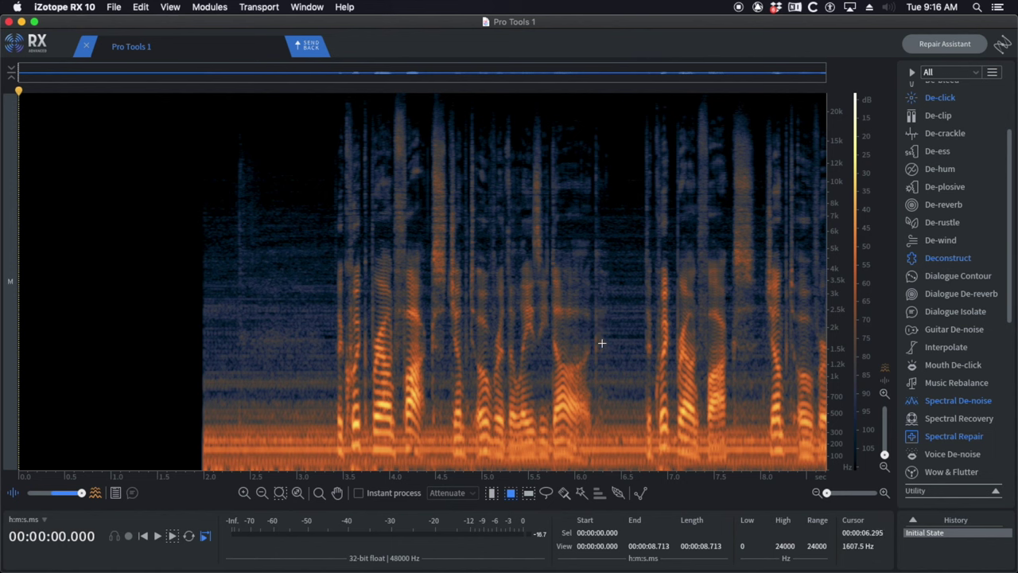
- Open the De-hum module and move its window away from the low-frequency part of the spectrogram
scroll(317, 429, up, 3)
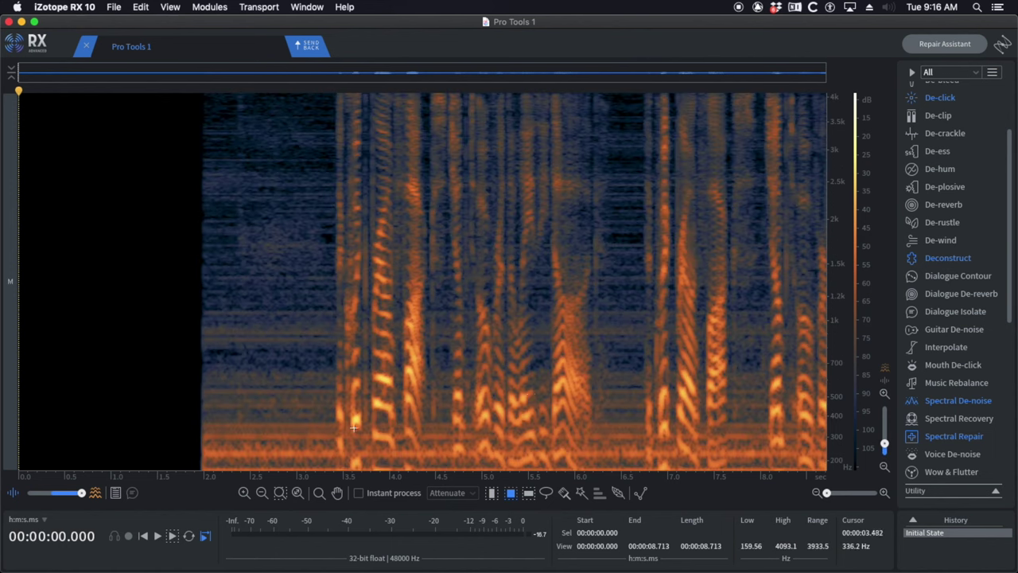
drag(844, 400, 850, 267)
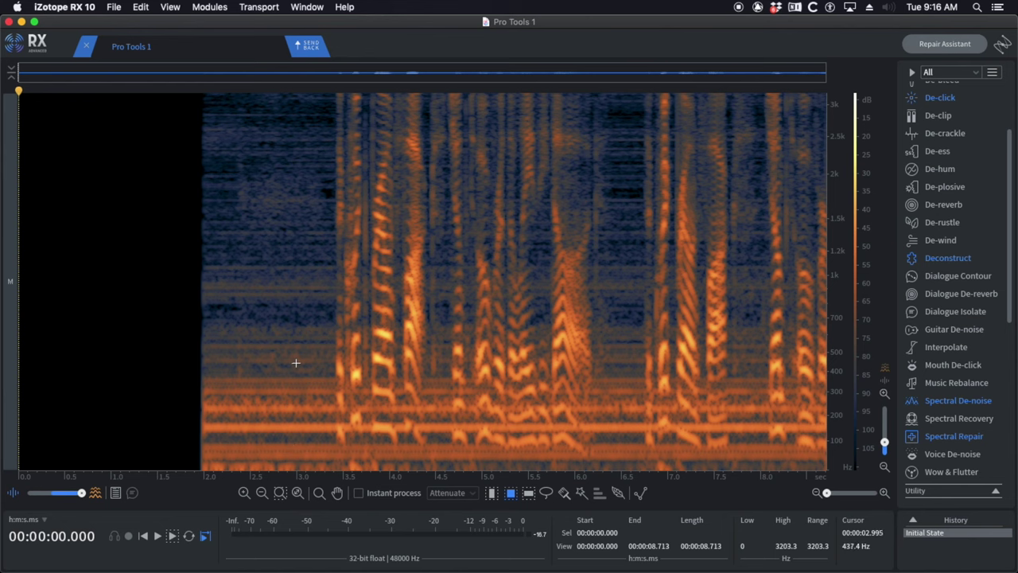
scroll(297, 361, down, 5)
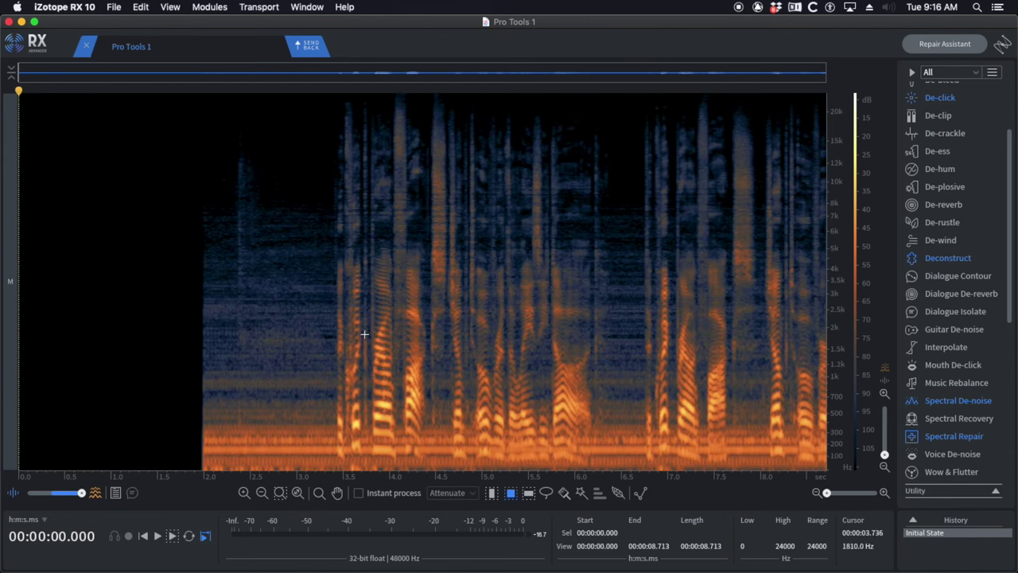
click(940, 168)
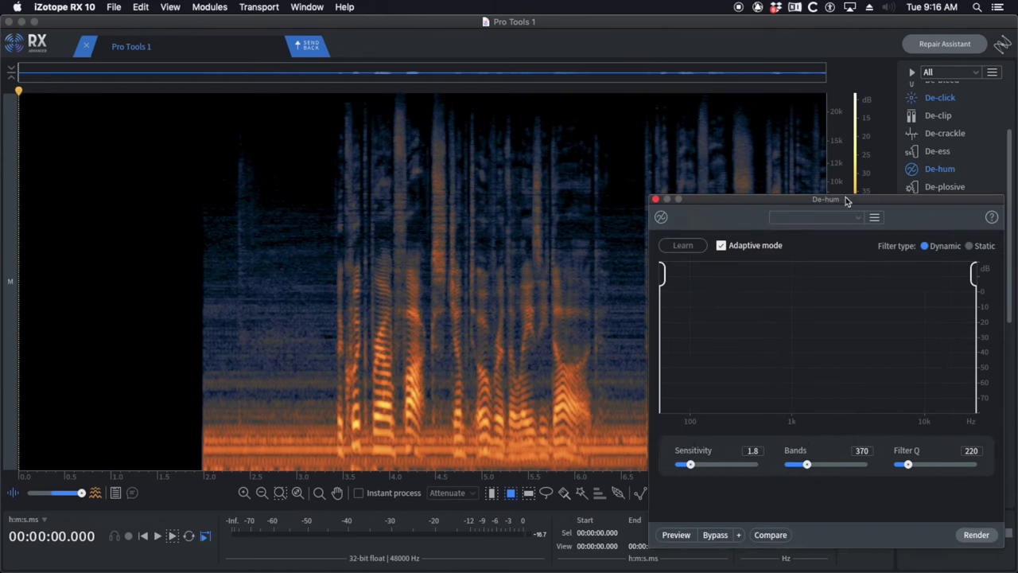
drag(845, 200, 197, 25)
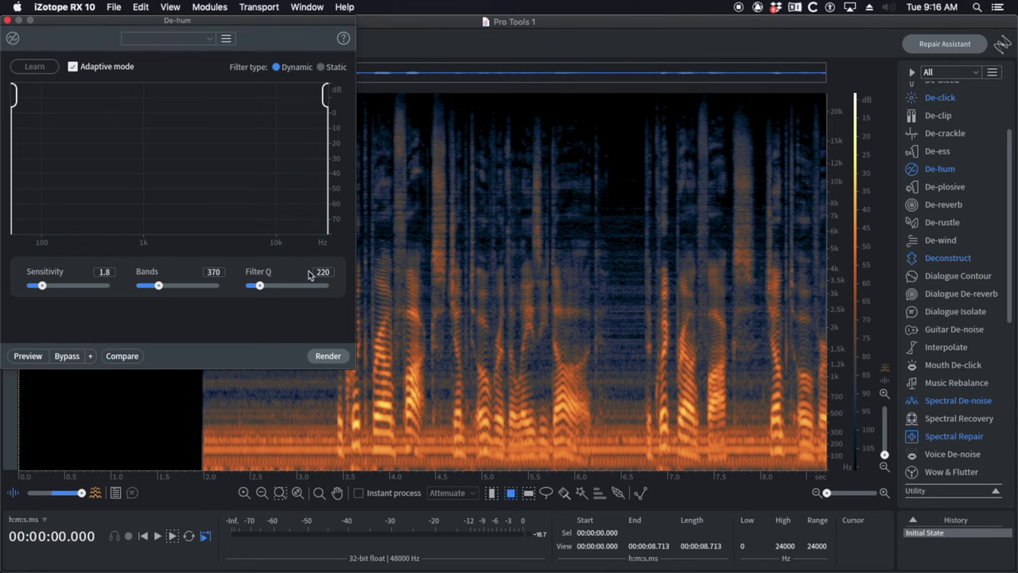
- Examine the hum lines below 1.6 kHz, temporarily marking the voice's fundamental at about 66–148 Hz between 3.3 and 6.3 s
scroll(491, 450, up, 3)
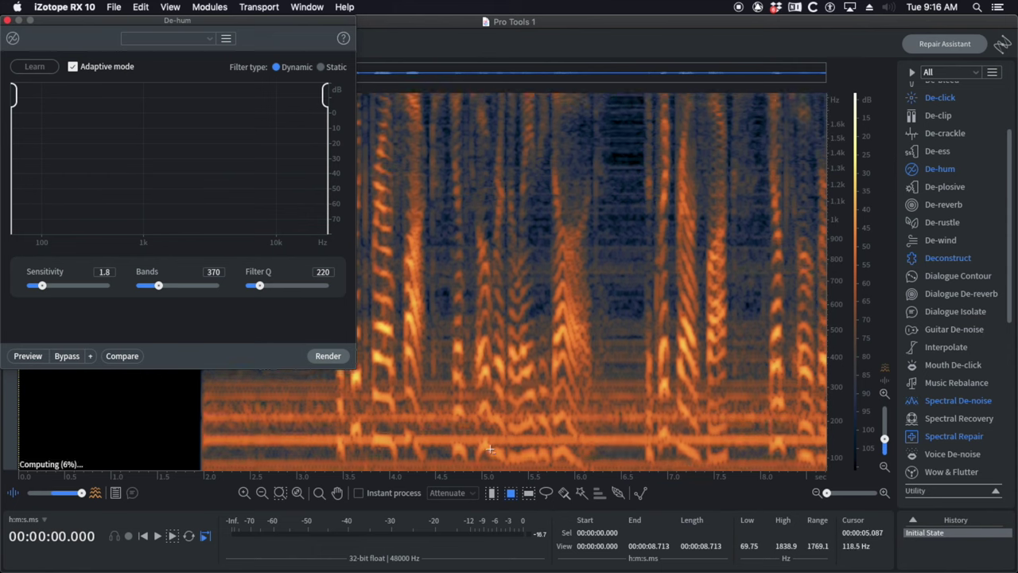
drag(837, 418, 841, 342)
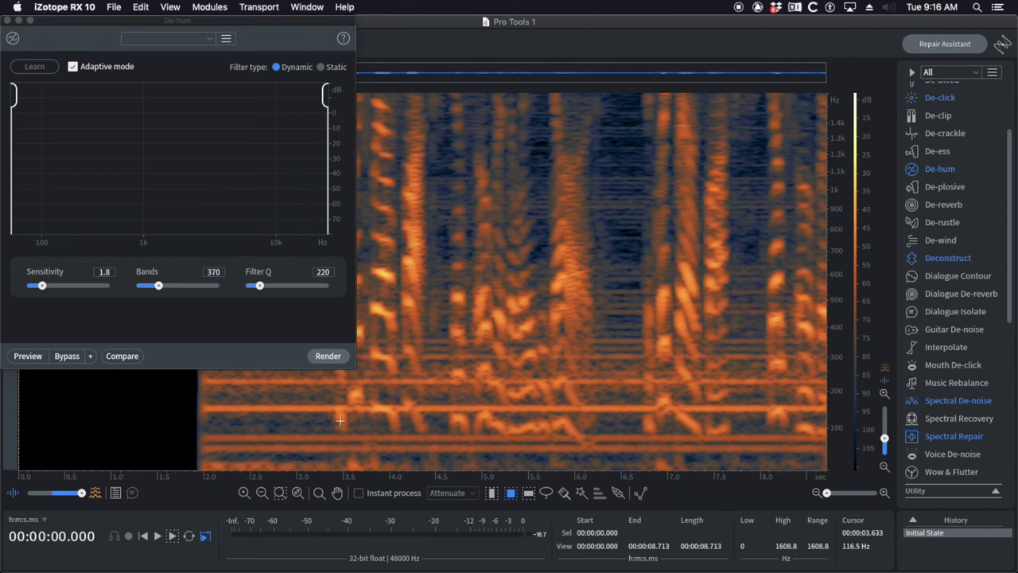
drag(321, 411, 598, 442)
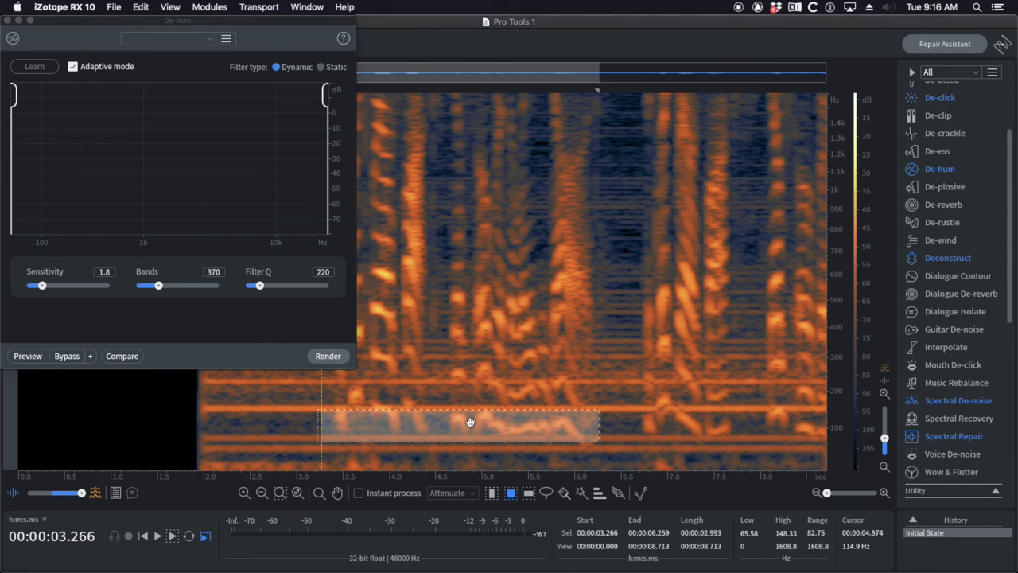
click(274, 350)
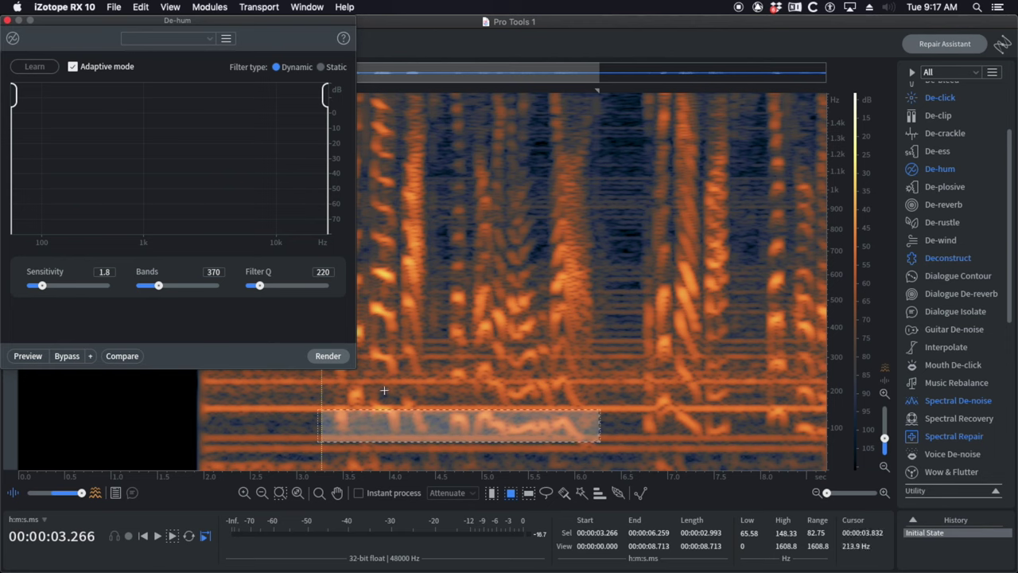
click(504, 414)
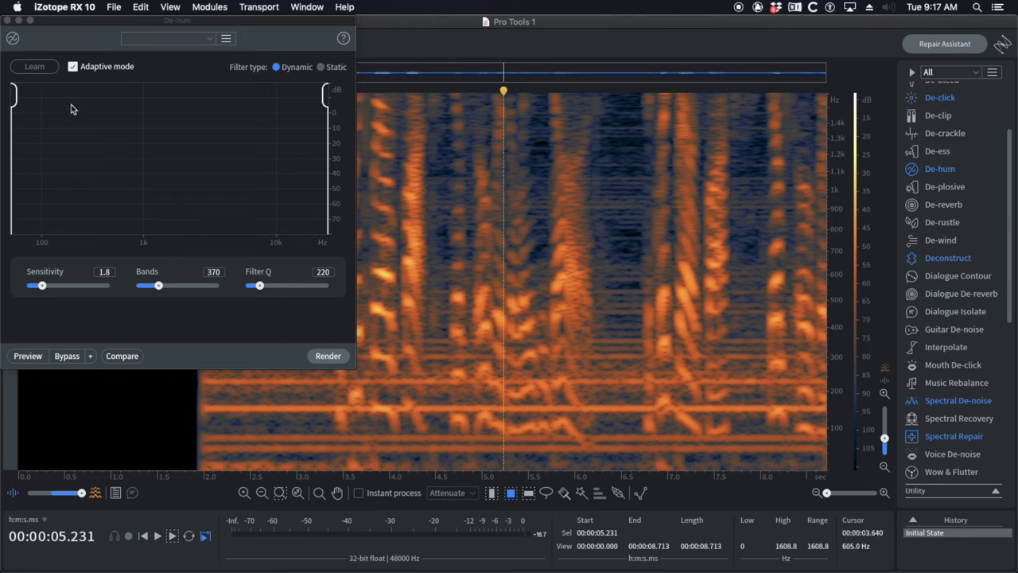
- Try rendering De-hum on the whole clip, undo it and play the unprocessed audio
click(327, 358)
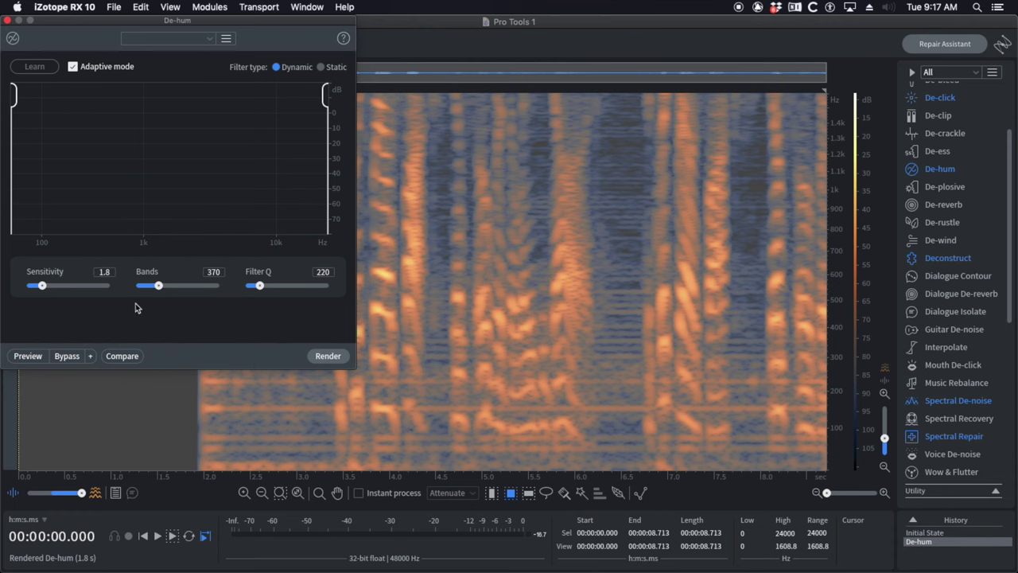
key(super+z)
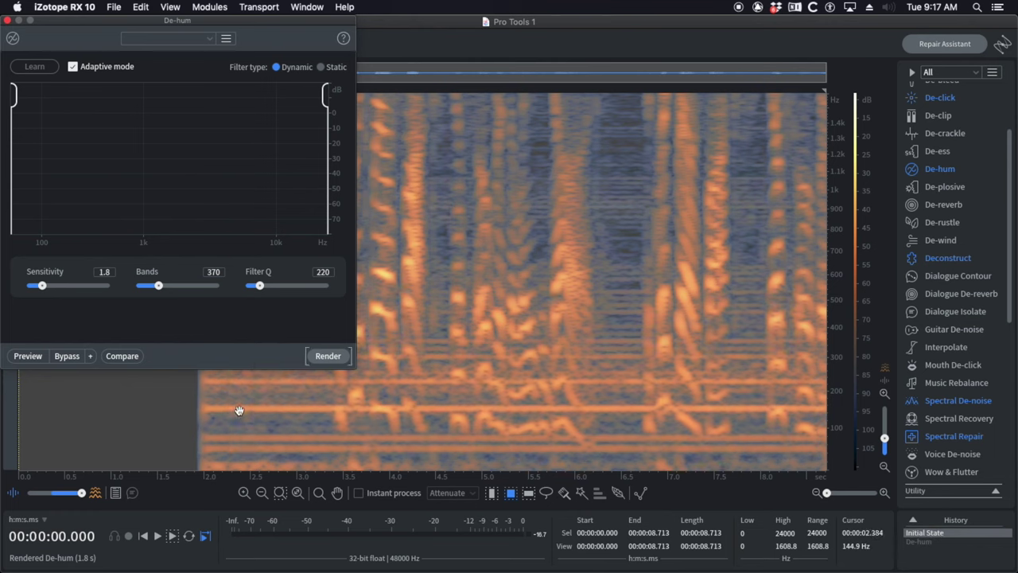
click(239, 410)
key(space)
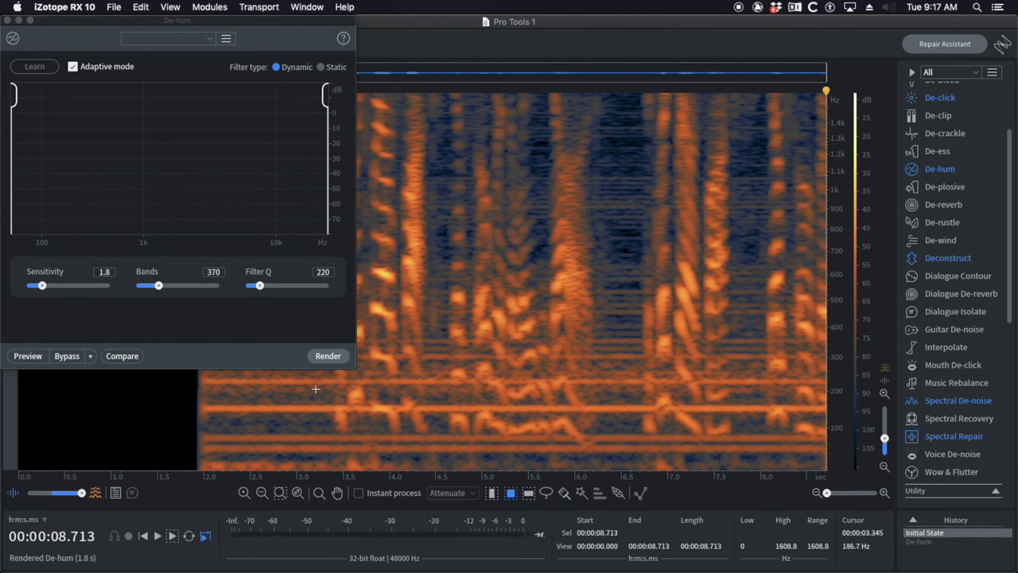
- Render De-hum on the whole clip with Sensitivity 1.8 and listen to the result
click(322, 357)
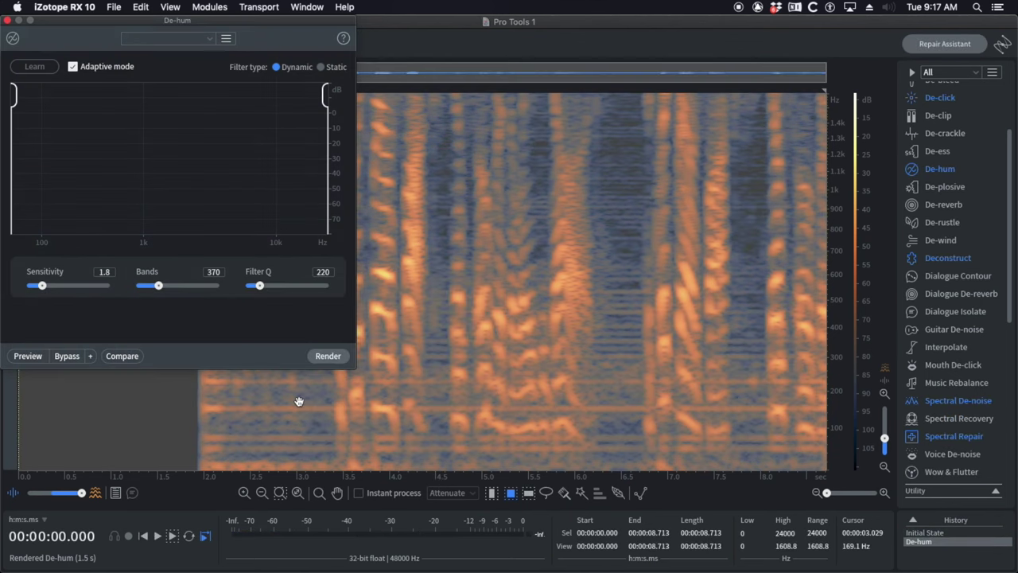
click(299, 401)
key(space)
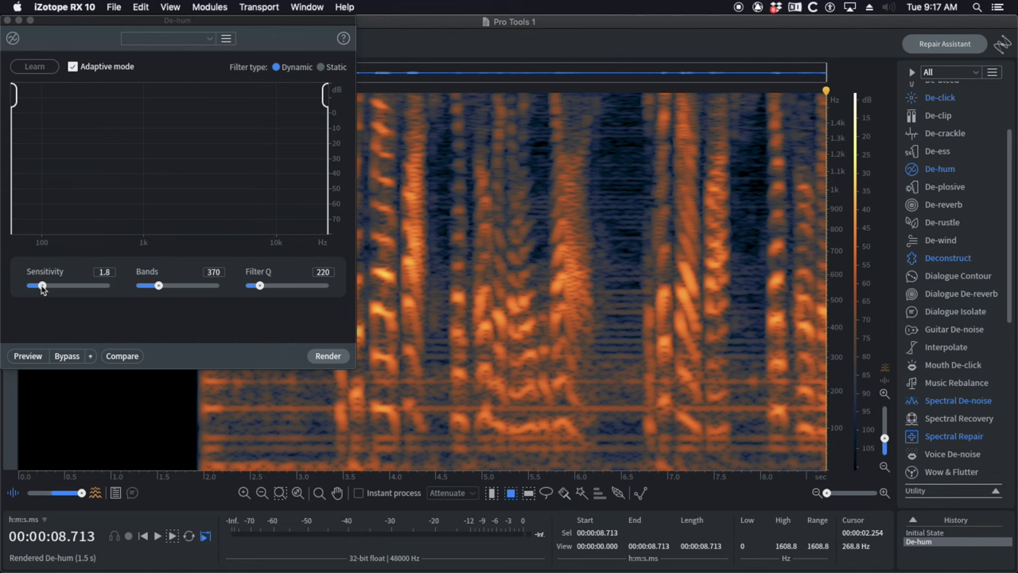
- Undo the De-hum render, process the clip again with Sensitivity set to 1.4 and listen to it
drag(42, 288, 37, 284)
key(super+z)
click(326, 354)
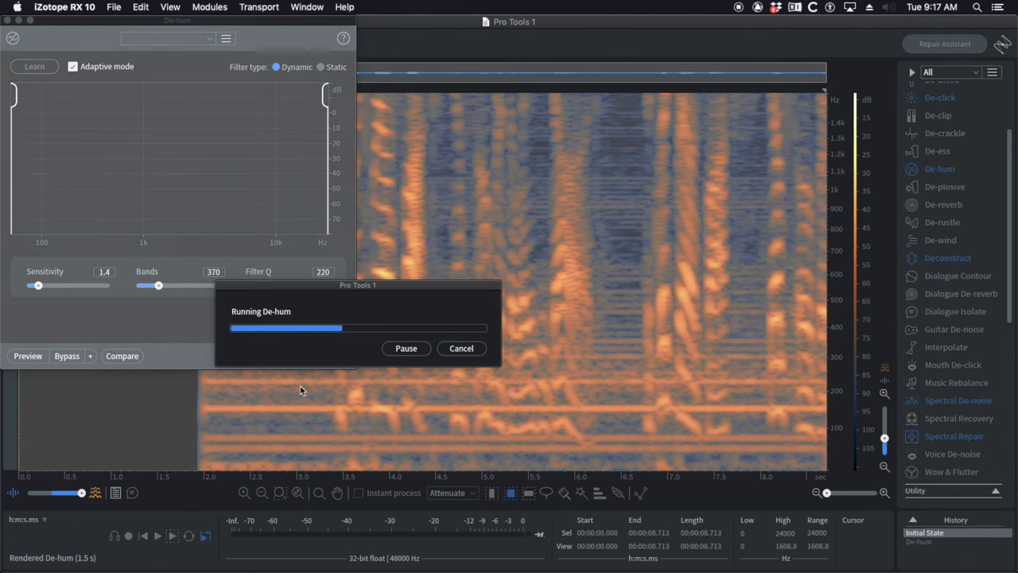
click(253, 400)
key(space)
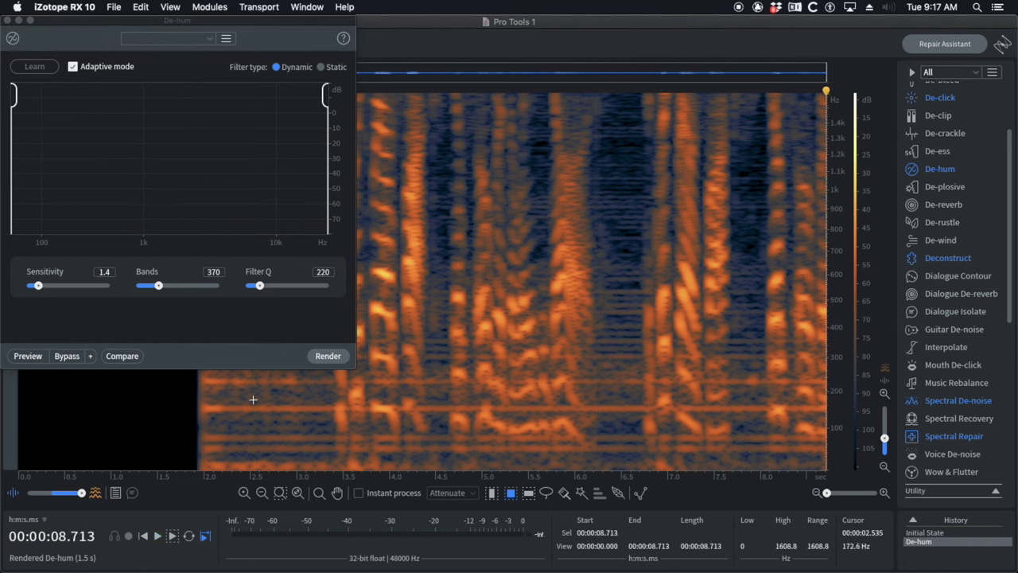
- Close the De-hum window, apply De-hum a second time to the whole clip and play the result
click(8, 20)
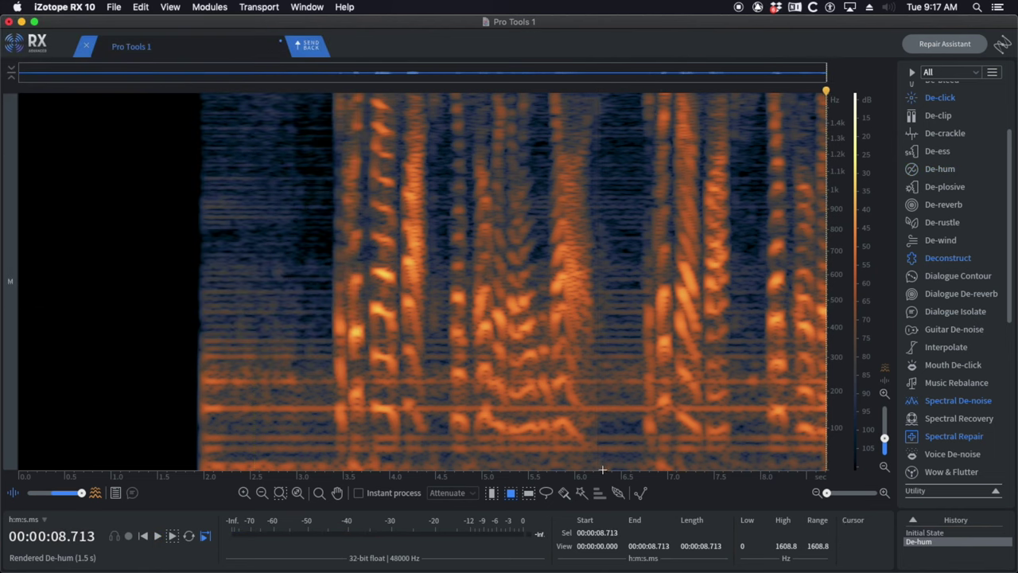
click(529, 494)
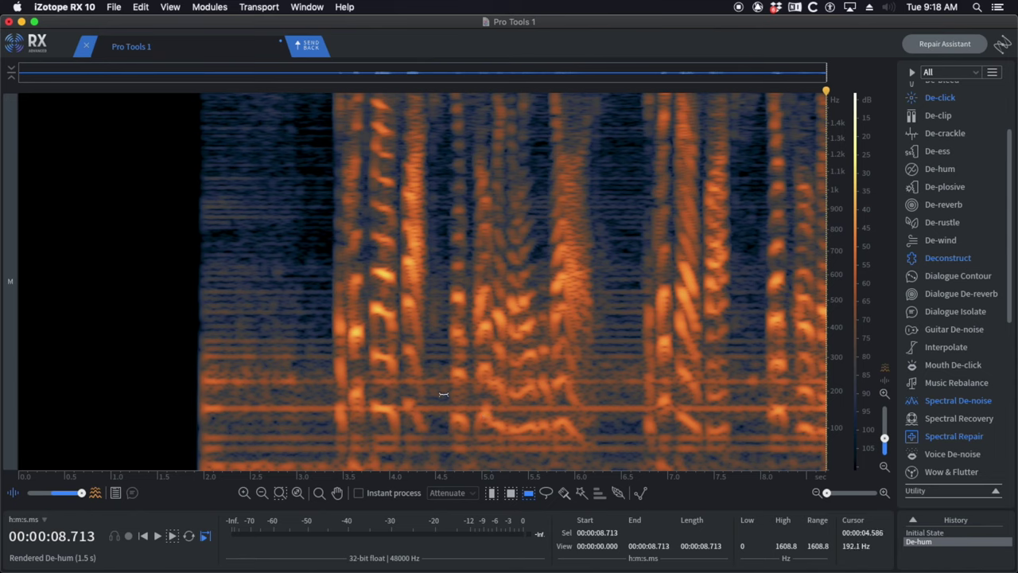
key(super+r)
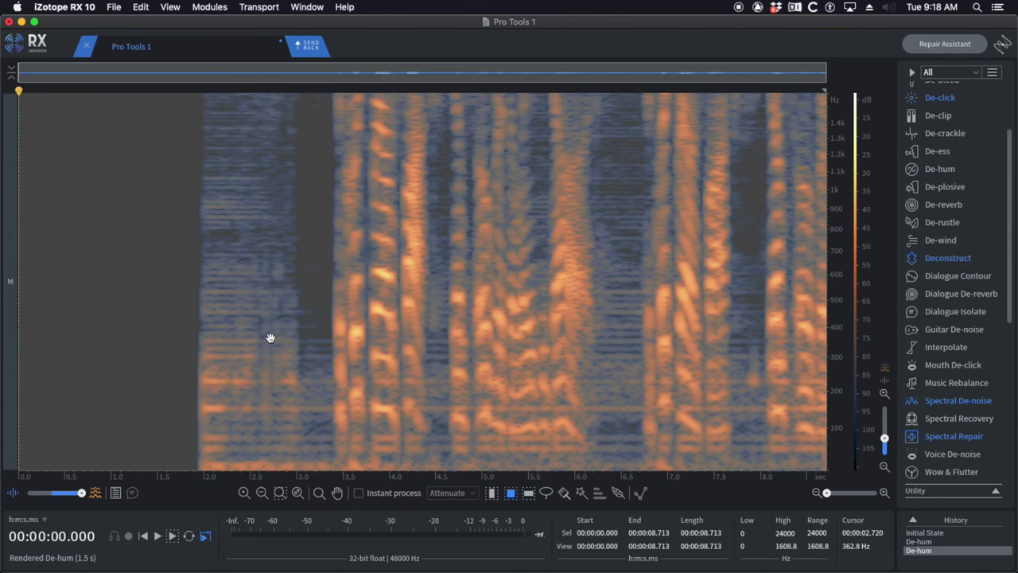
click(306, 320)
key(space)
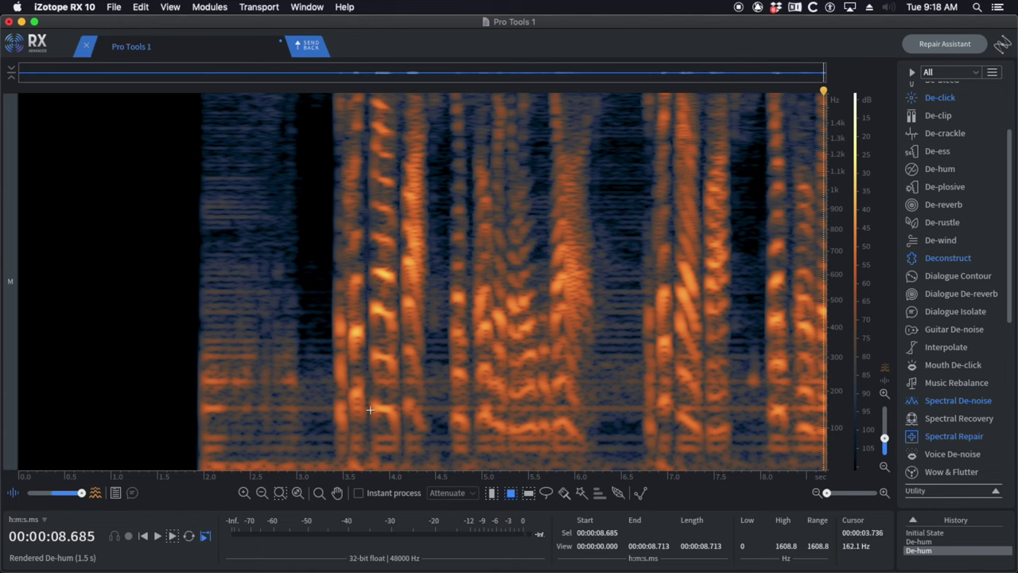
click(333, 435)
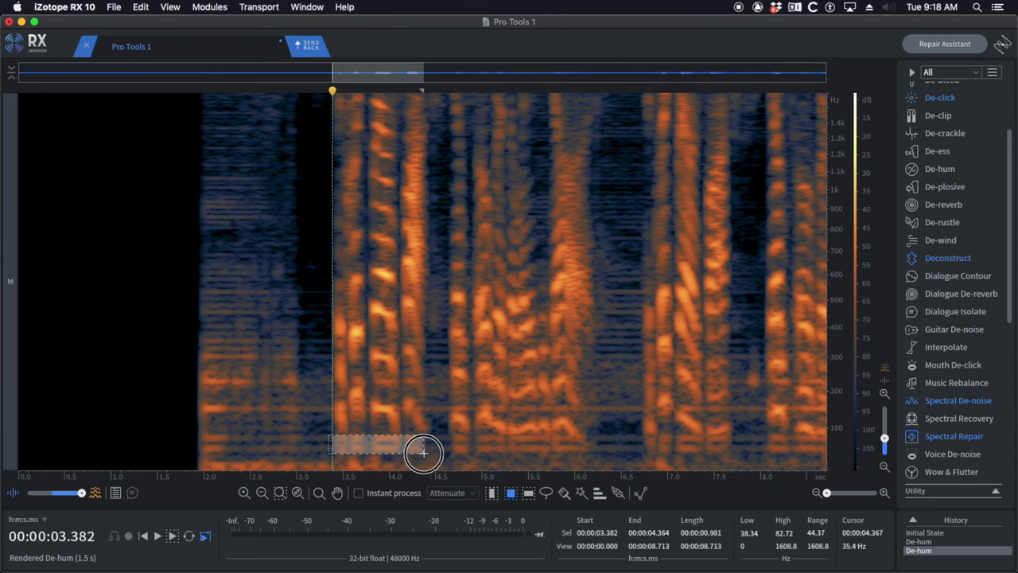
click(368, 421)
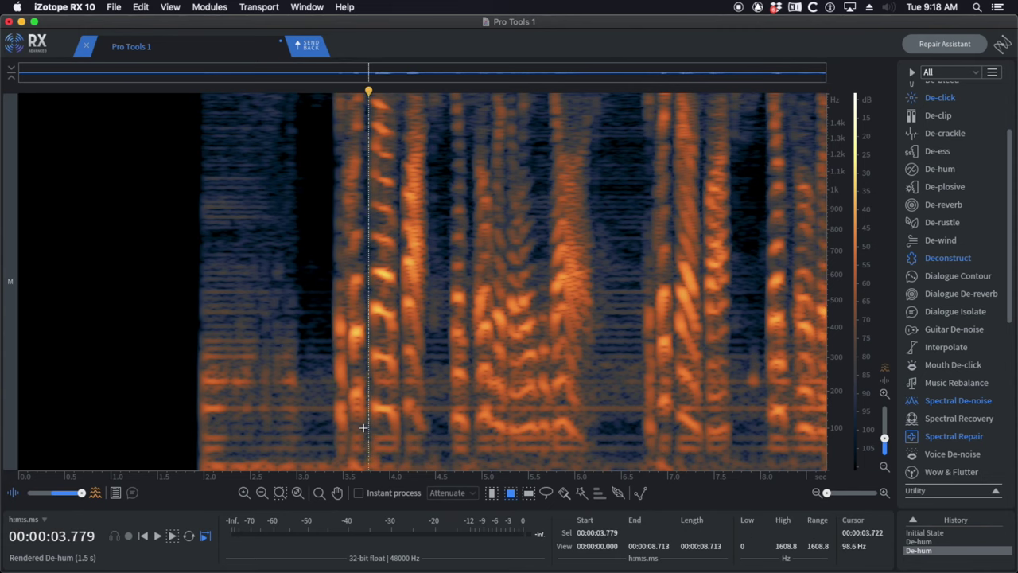
key(super+equal)
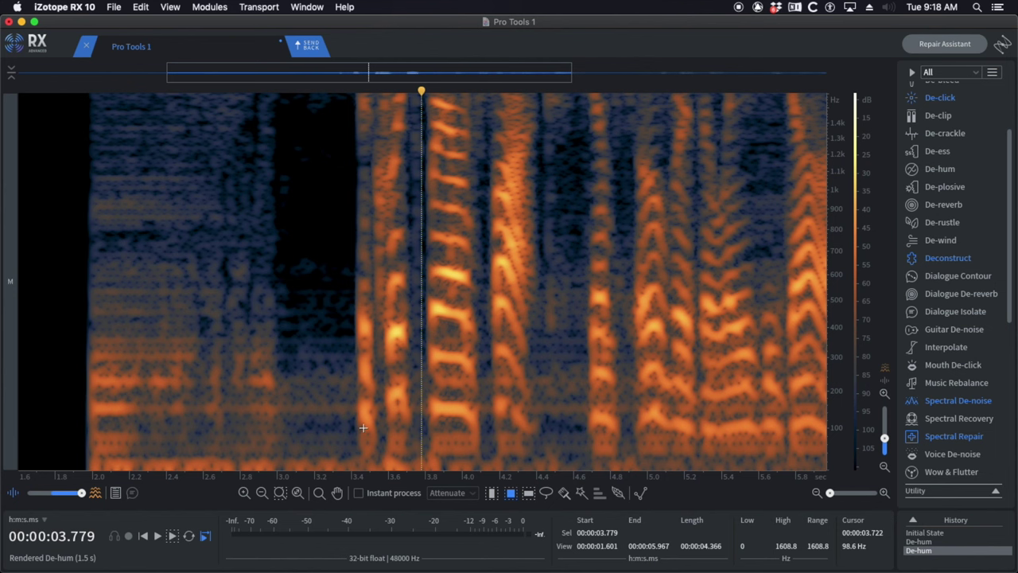
key(super+minus)
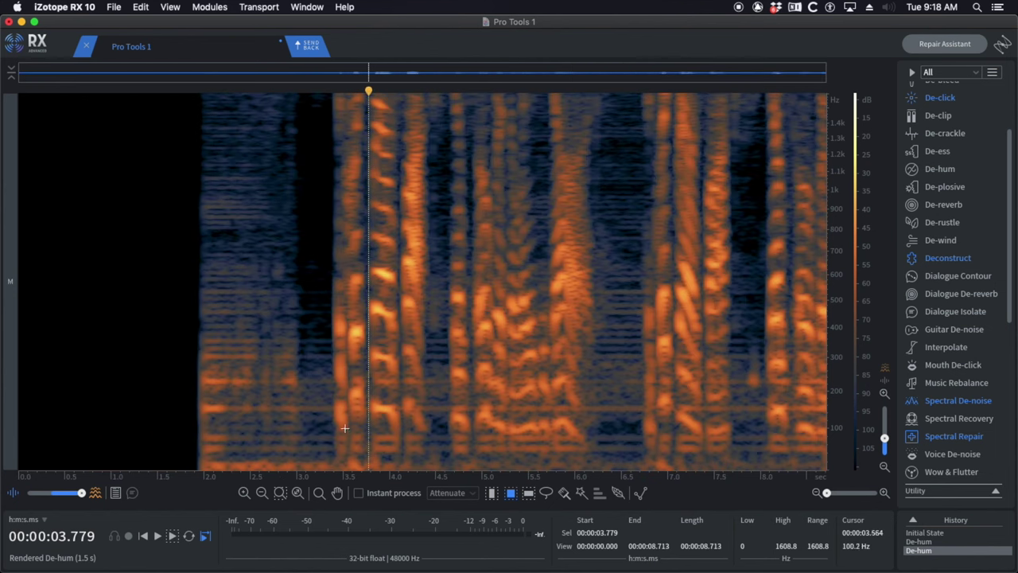
- Play the processed clip from about 3.1 seconds and undo the second De-hum render
click(309, 385)
key(space)
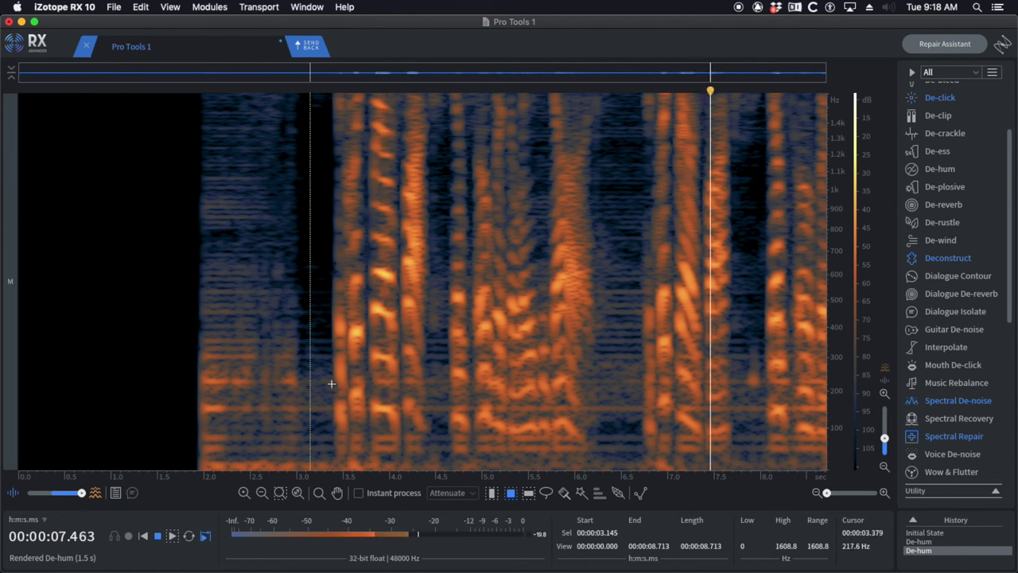
key(space)
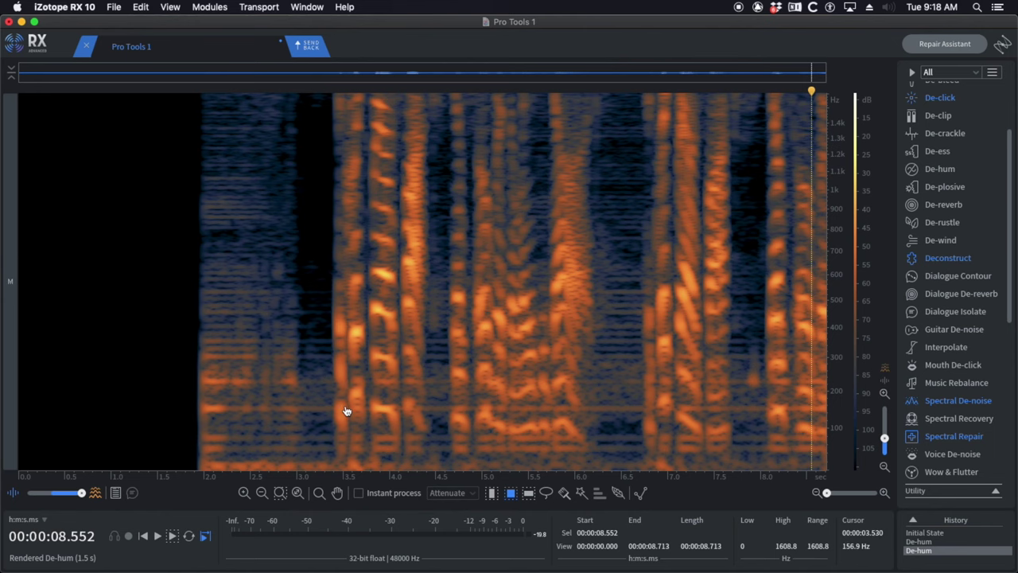
key(super+z)
click(335, 410)
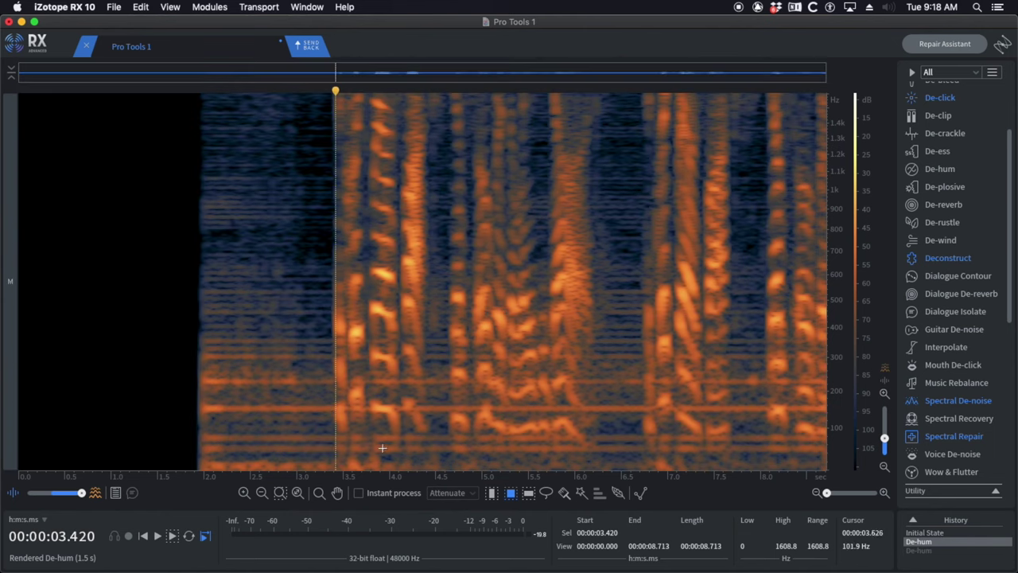
- Select the low hum band at about 44–63 Hz across the whole clip with the frequency selection tool and open the Deconstruct module
click(532, 494)
drag(478, 446, 479, 452)
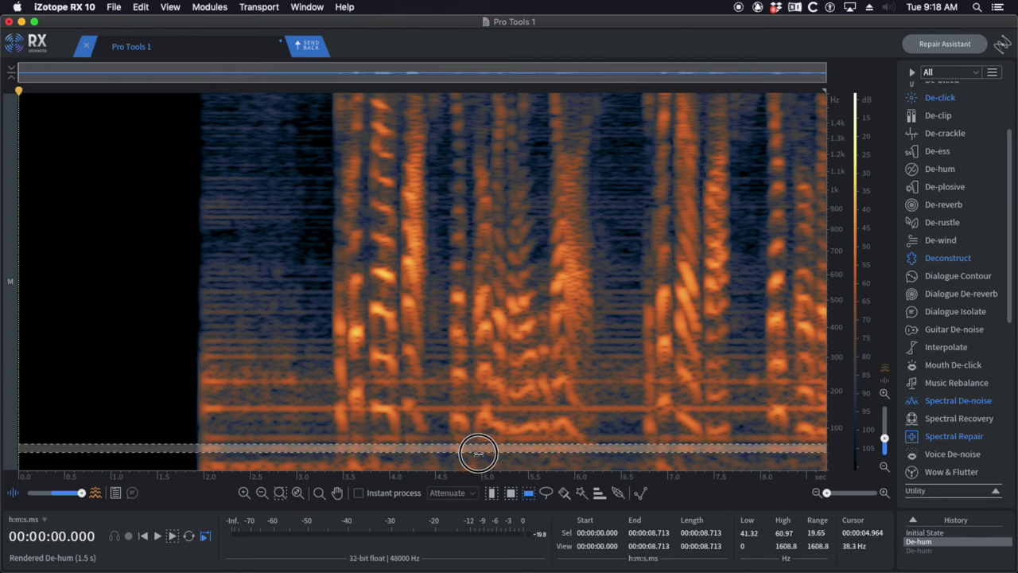
click(467, 432)
drag(449, 446, 449, 452)
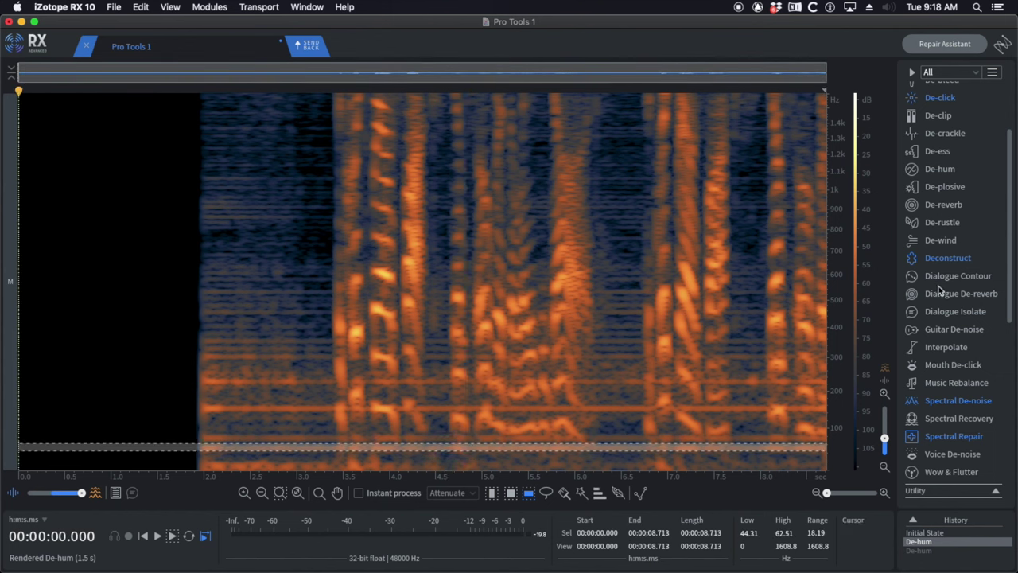
click(945, 260)
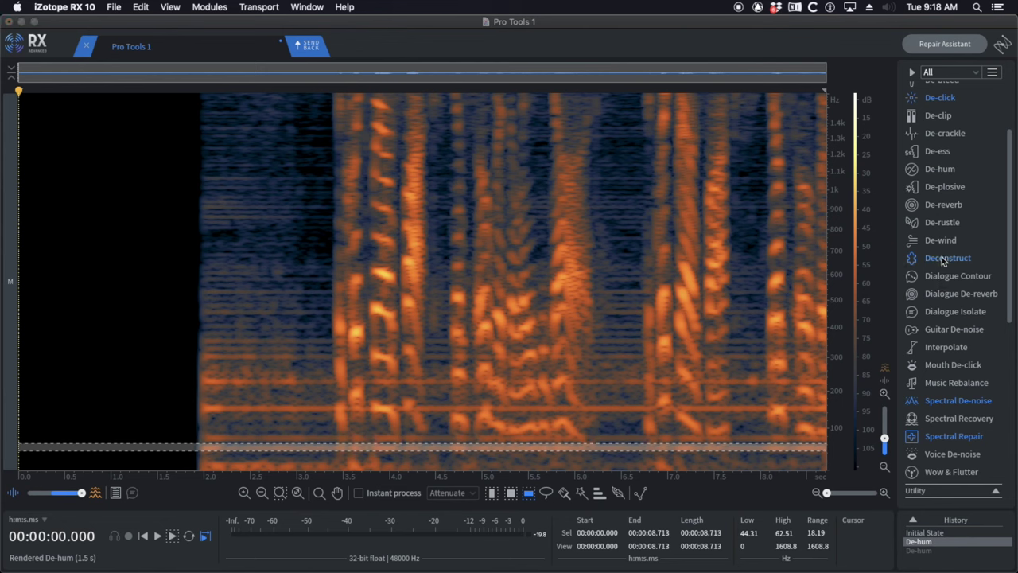
drag(410, 80, 656, 121)
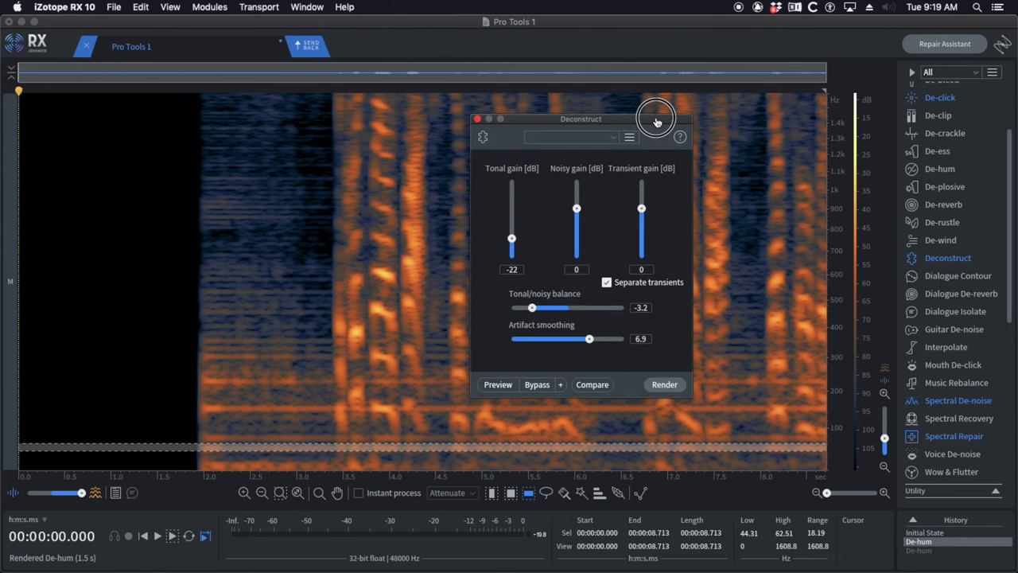
- Look up the keyboard shortcuts for commands containing "deconstruct" in the preferences and close them without changes
click(64, 6)
click(78, 41)
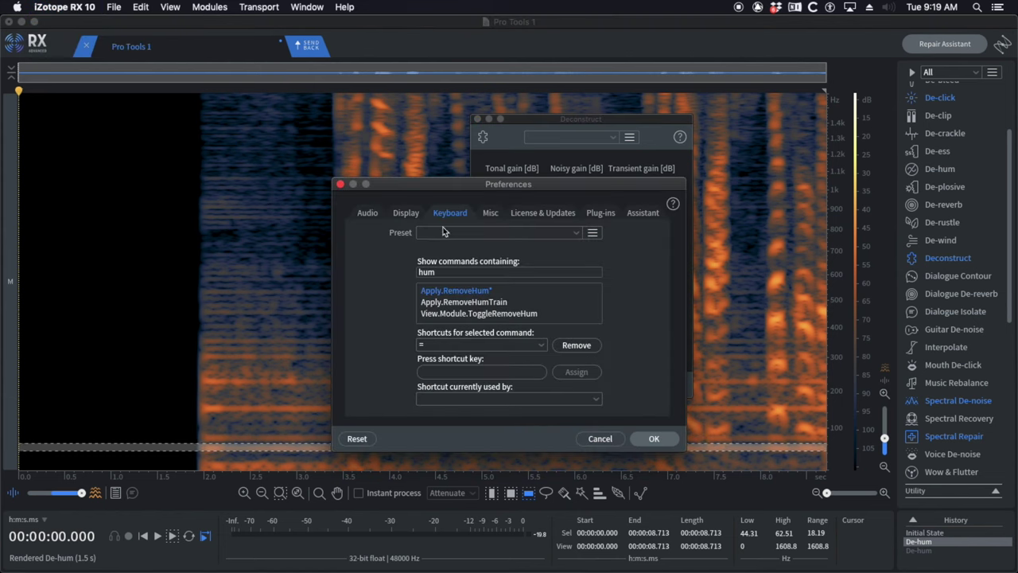
double_click(448, 271)
text(deconstruct)
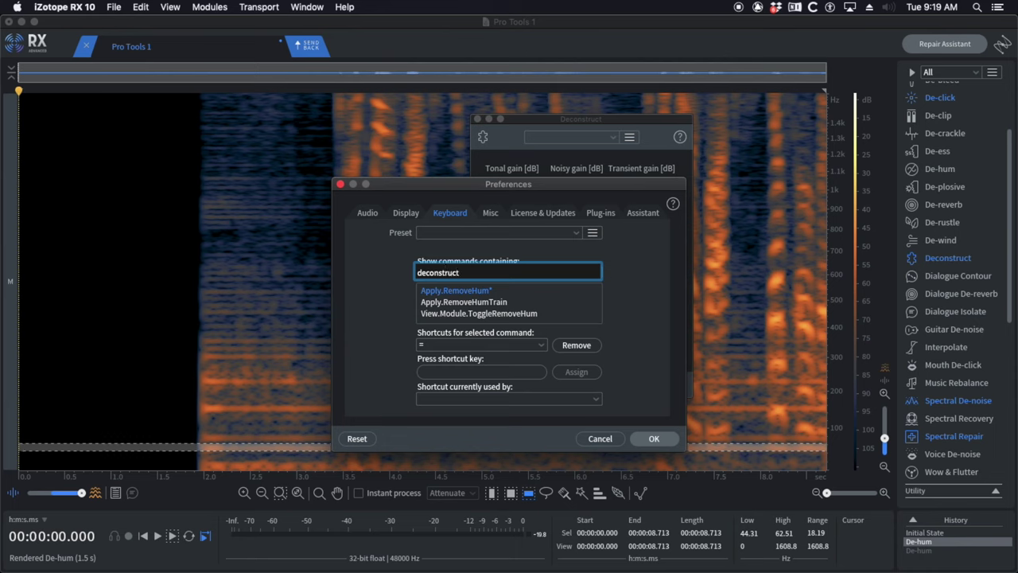
key(Return)
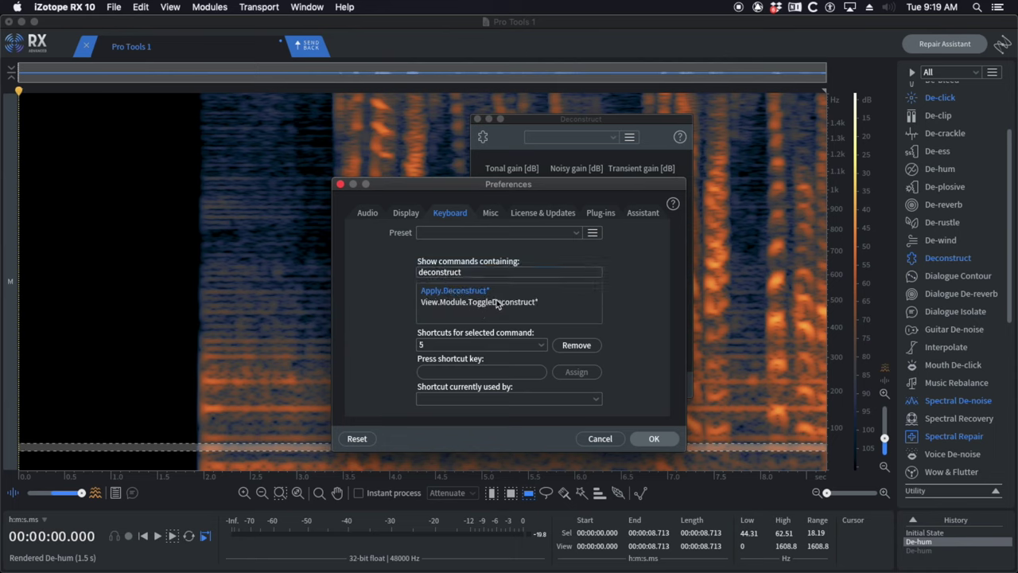
click(602, 440)
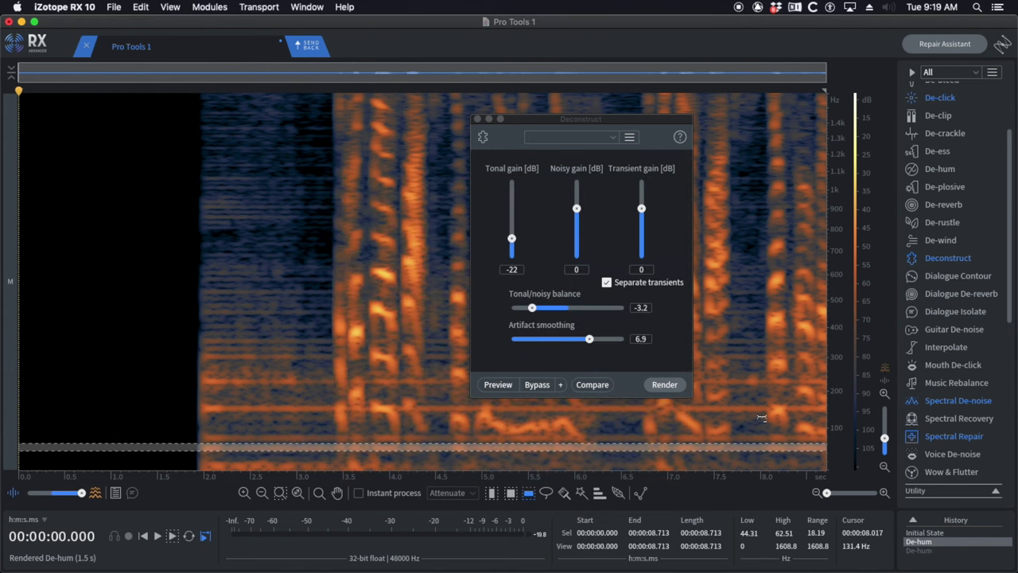
- Narrow the frequency selection to about 46–55 Hz around the lowest hum line and render Deconstruct on it
scroll(763, 417, up, 5)
drag(838, 423, 839, 300)
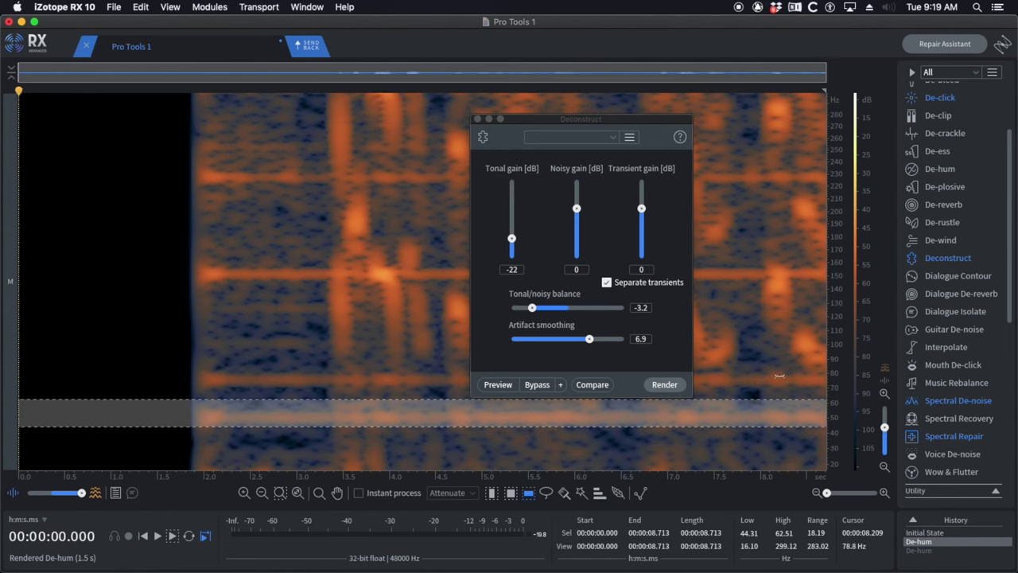
click(627, 449)
drag(619, 409, 607, 423)
click(611, 434)
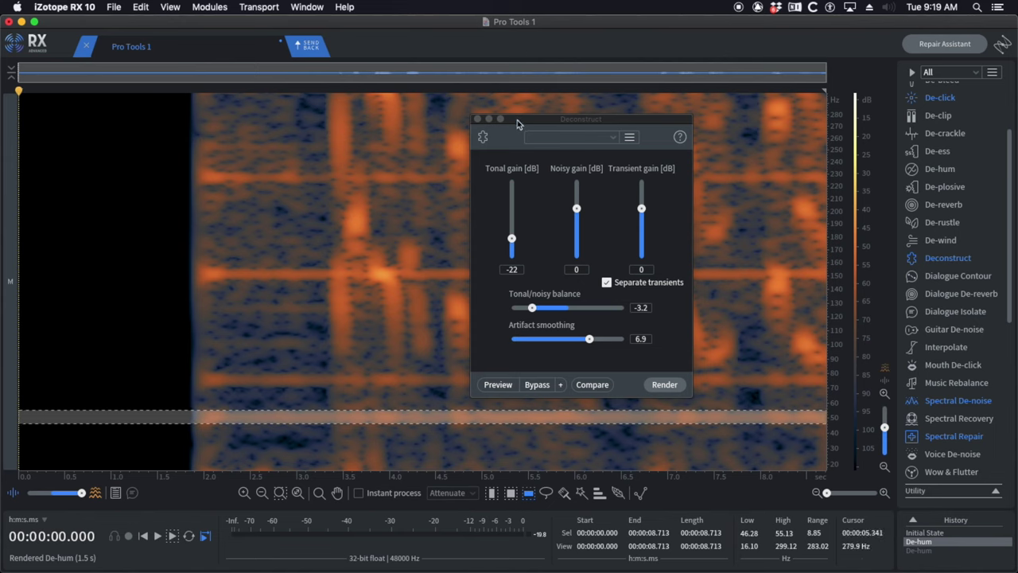
key(Return)
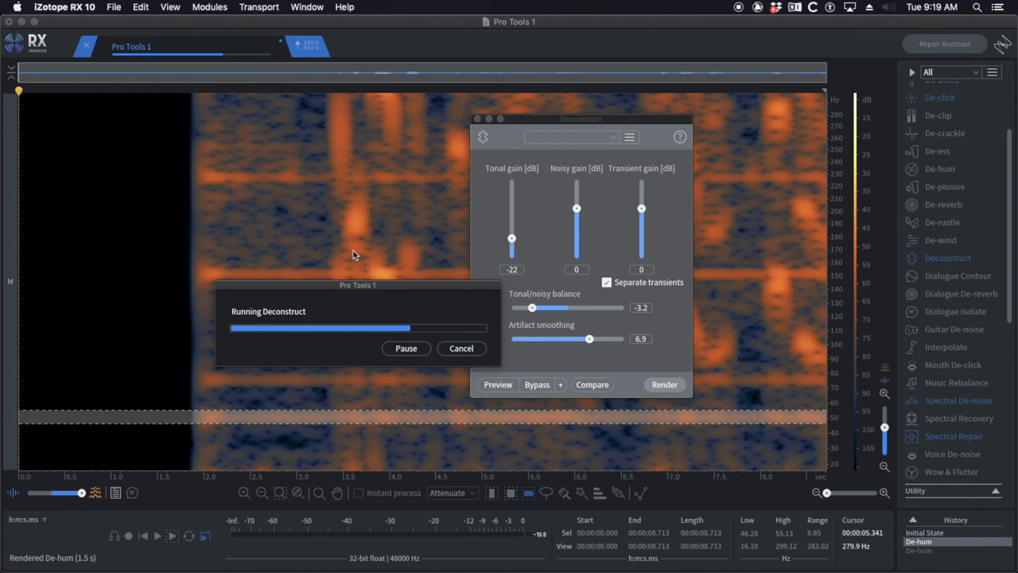
click(354, 256)
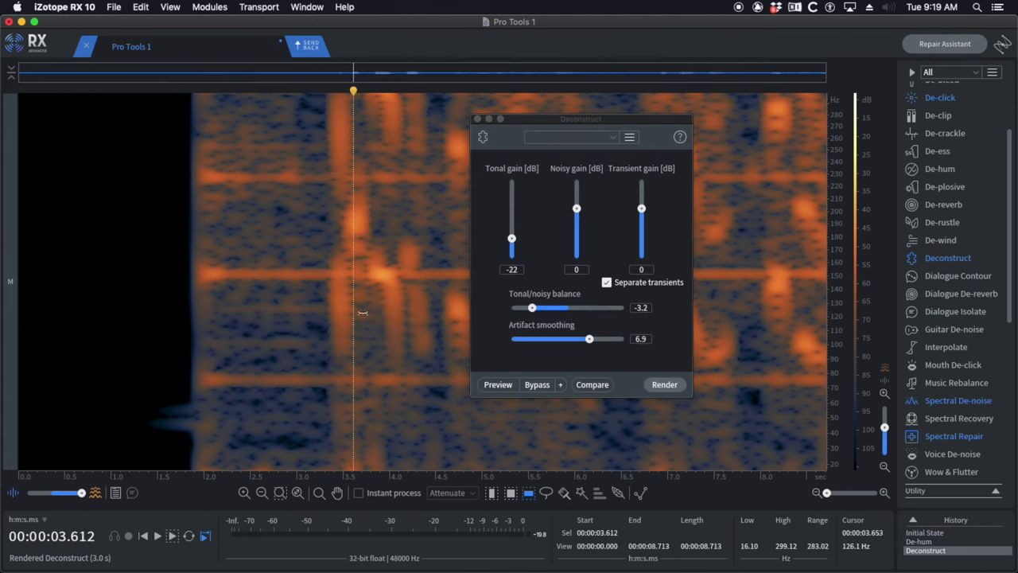
- Select the next hum line at about 66–84 Hz across the whole clip, render Deconstruct and move its window off the spectrogram
scroll(385, 319, down, 5)
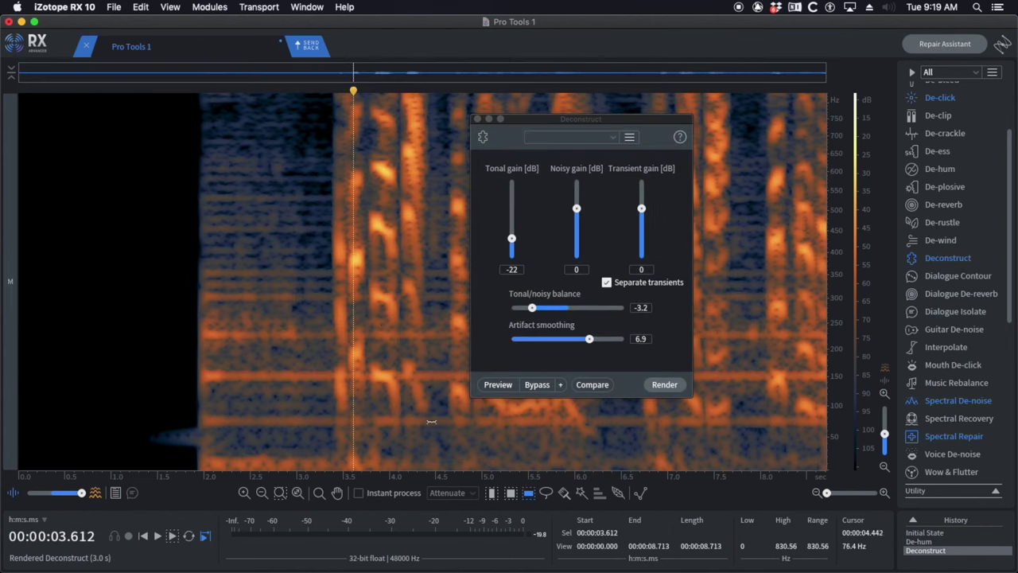
drag(427, 417, 427, 426)
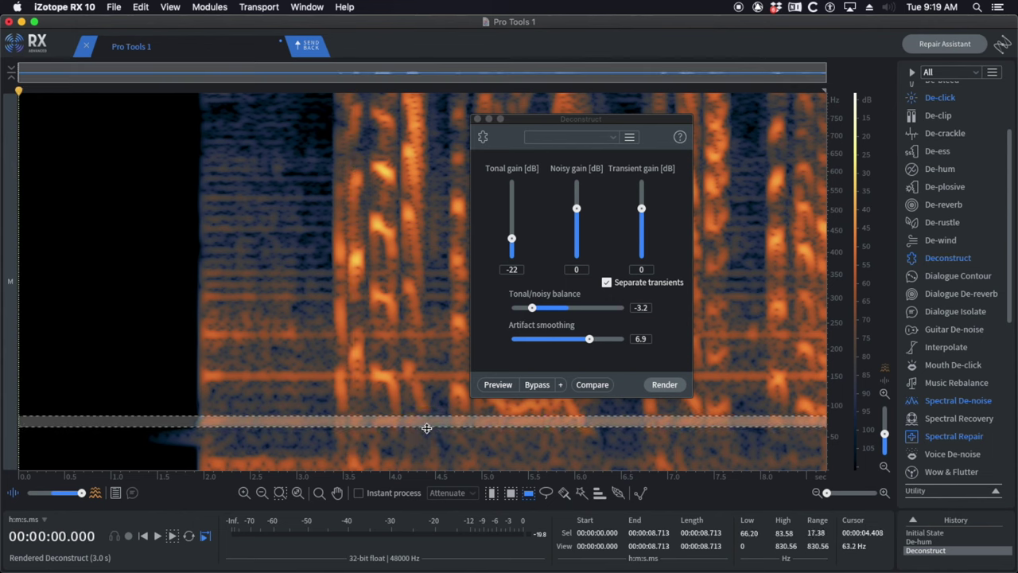
key(super+r)
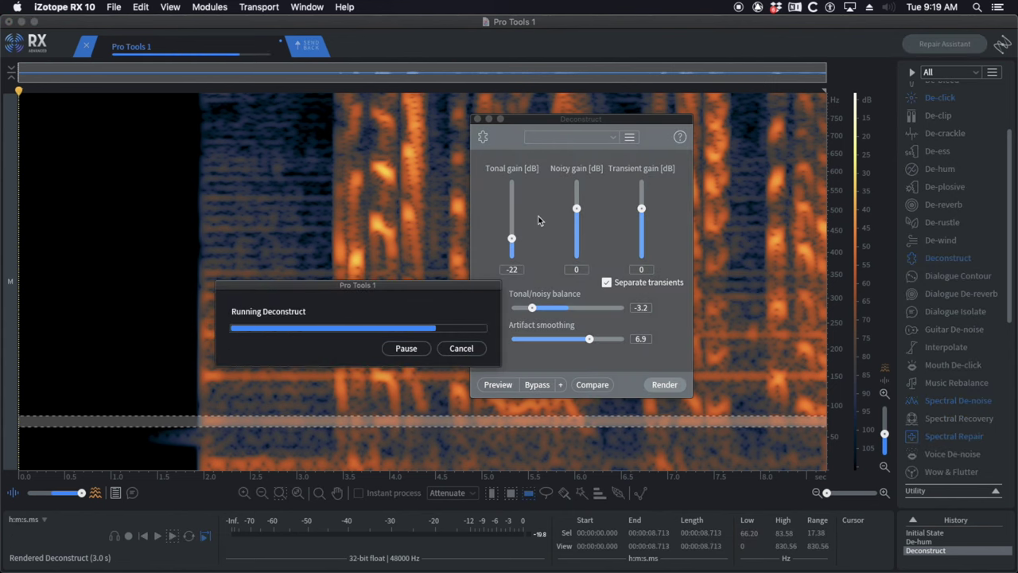
drag(555, 117, 0, 91)
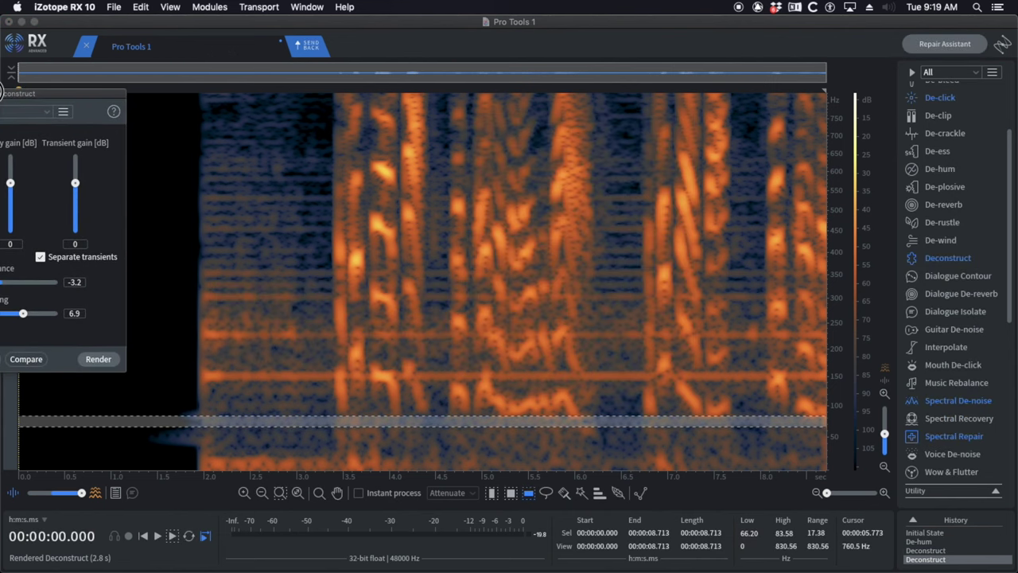
click(276, 388)
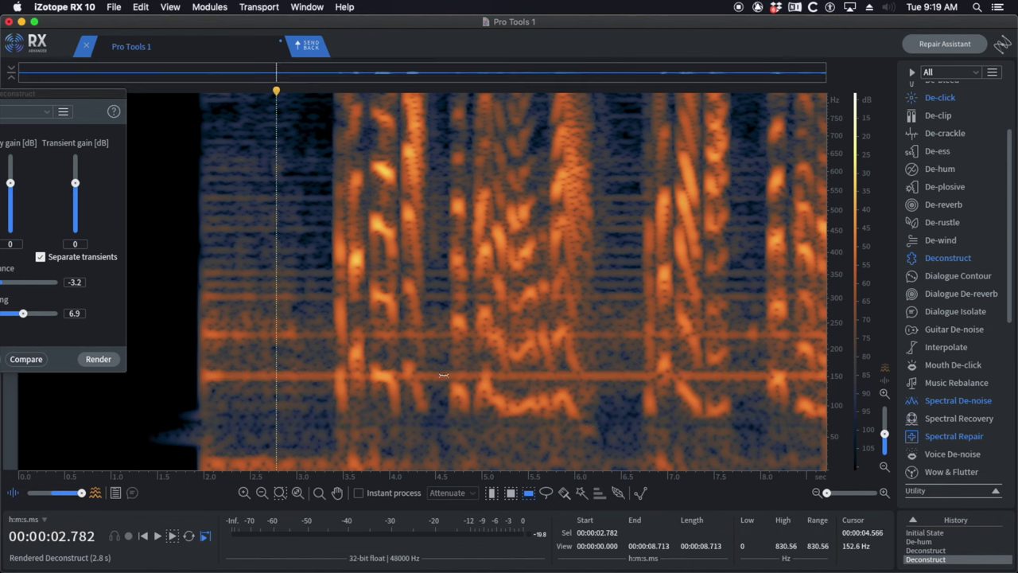
- Box-select the hum line at about 136–169 Hz from about 4.04 to 6.79 seconds and render Deconstruct on it
scroll(446, 374, up, 2)
scroll(368, 374, up, 1)
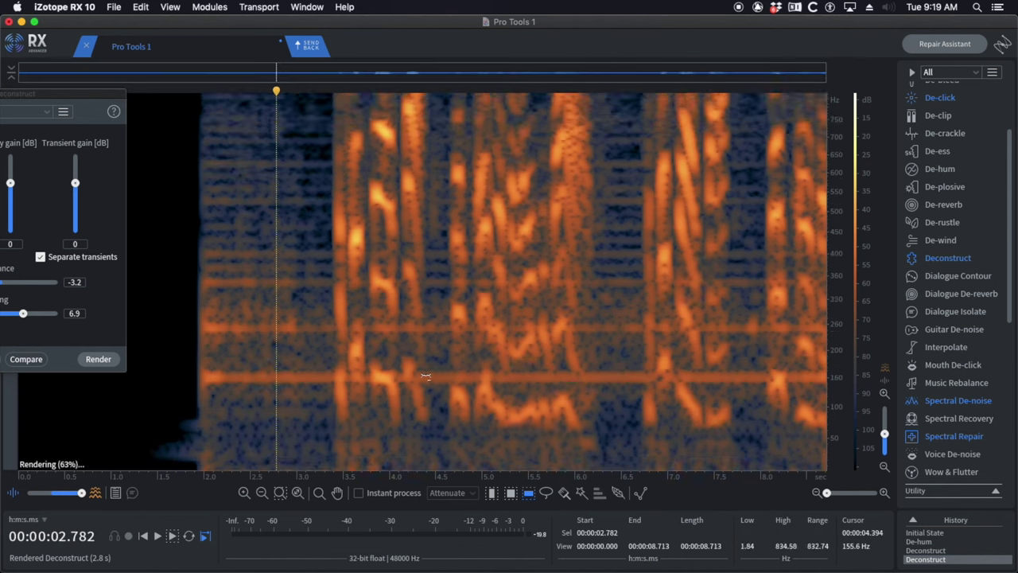
scroll(374, 382, up, 1)
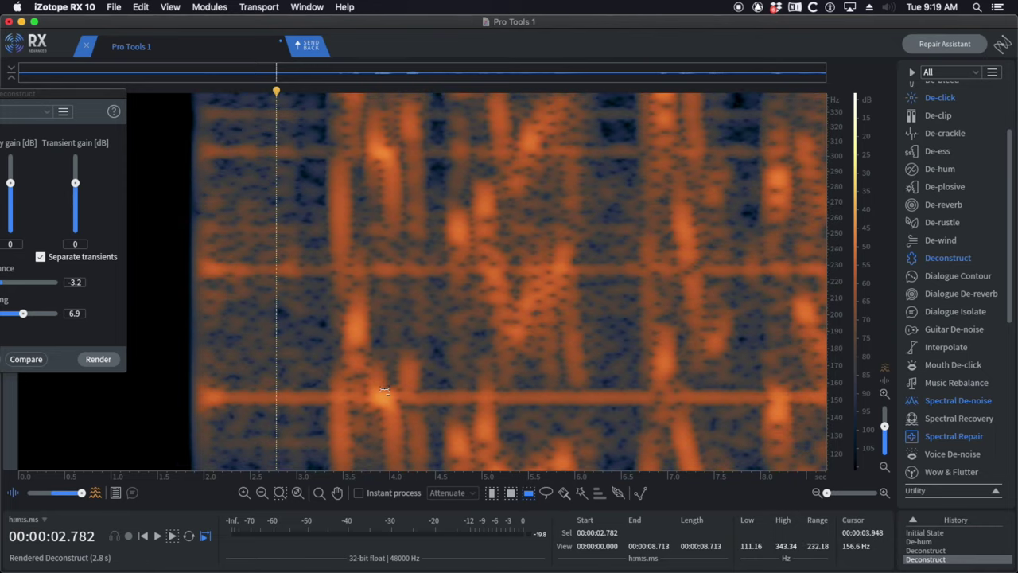
scroll(382, 390, down, 2)
scroll(427, 396, down, 3)
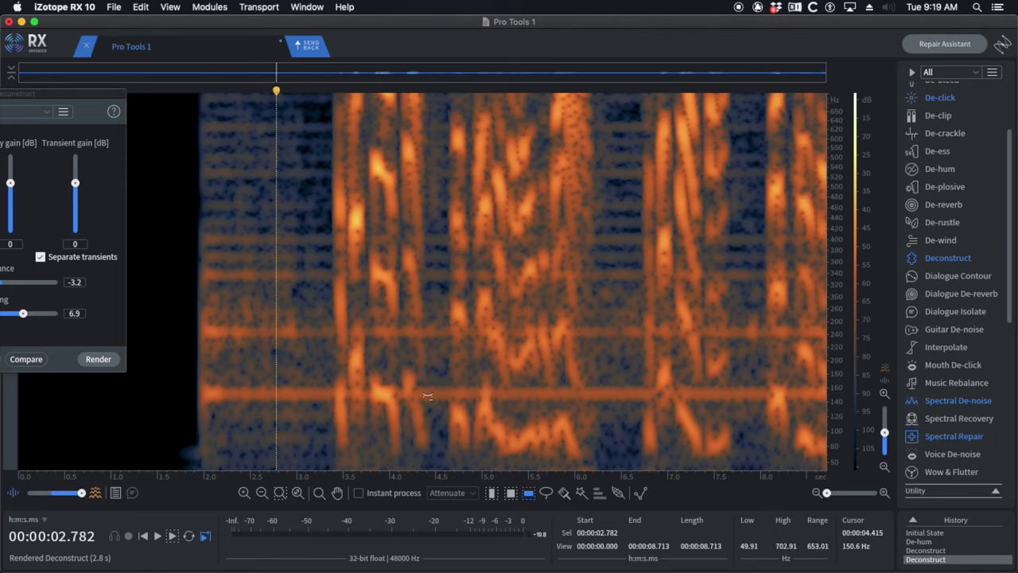
scroll(430, 397, down, 3)
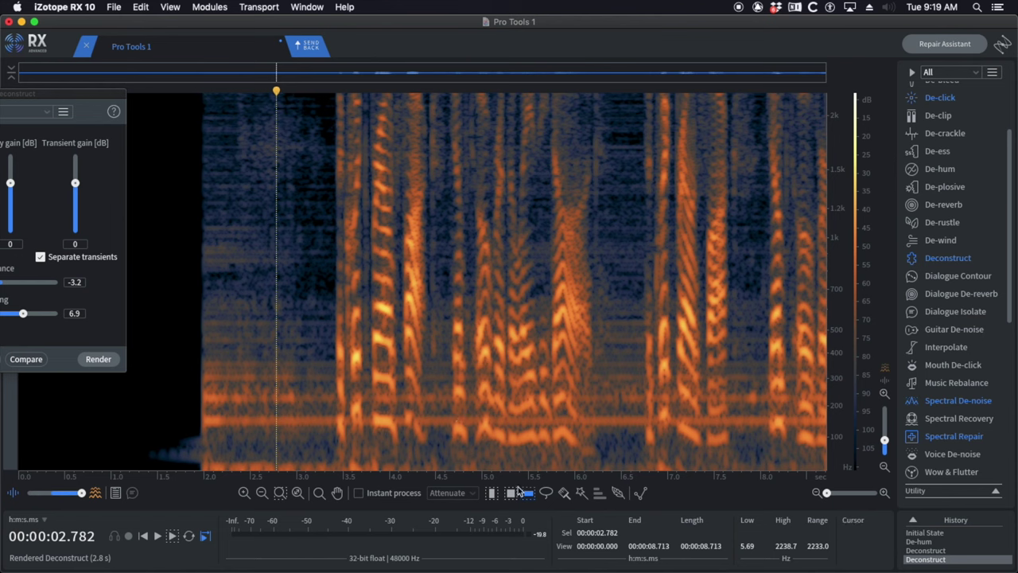
drag(394, 417, 648, 426)
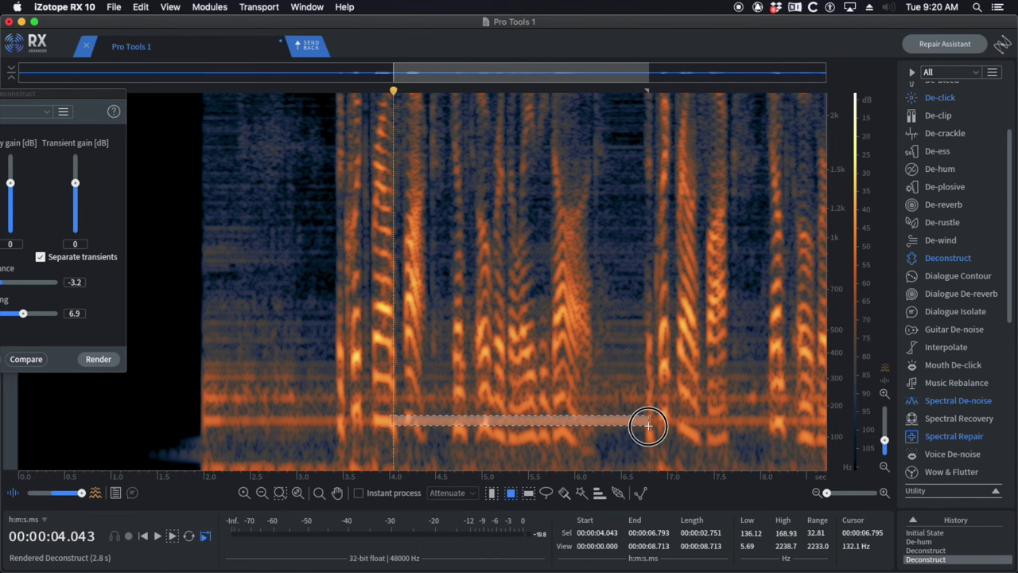
key(super+r)
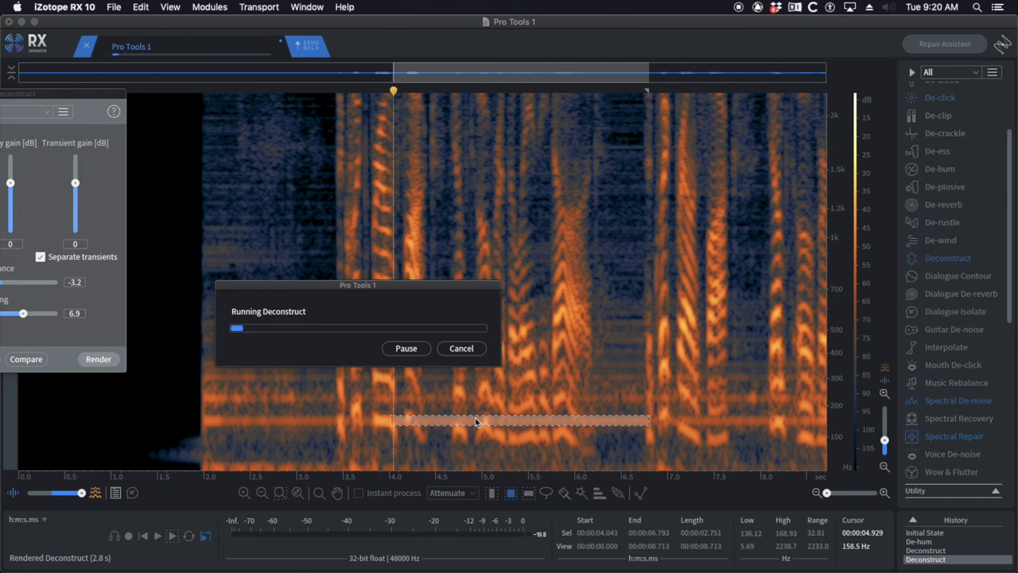
- Select the 150 Hz hum line from about 2 seconds up to the first word and render Deconstruct on it
click(302, 417)
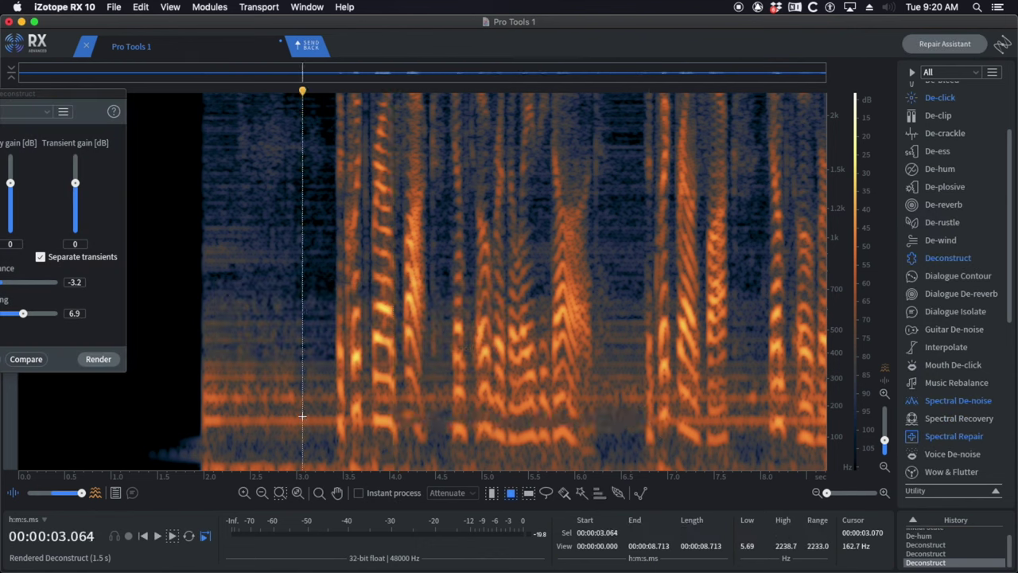
drag(199, 418, 351, 424)
key(super+r)
- Try rendering Deconstruct on a small patch at about 130–169 Hz between 3.50 and 3.58 seconds, and undo it
click(351, 425)
key(super+r)
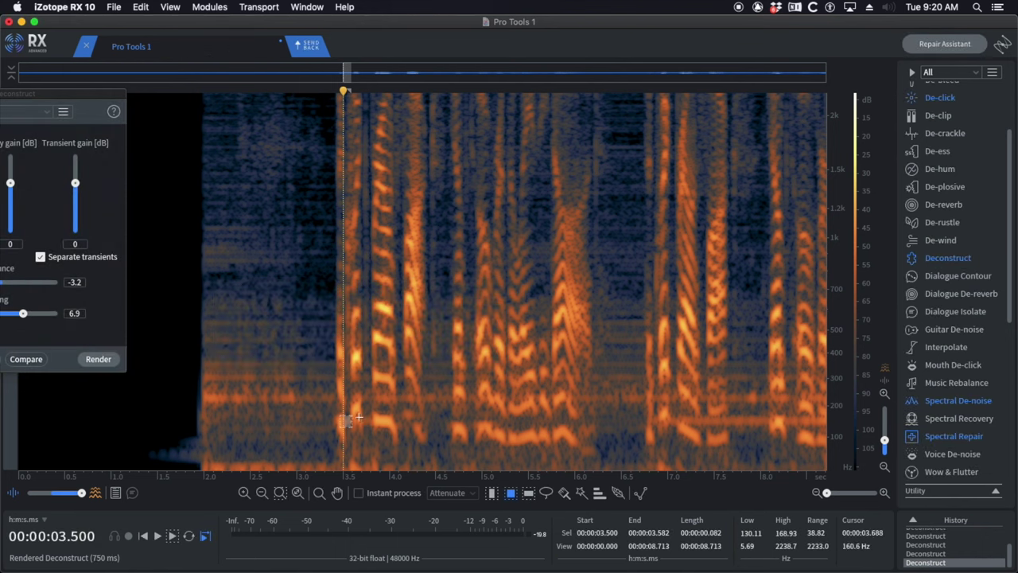
key(super+z)
click(369, 415)
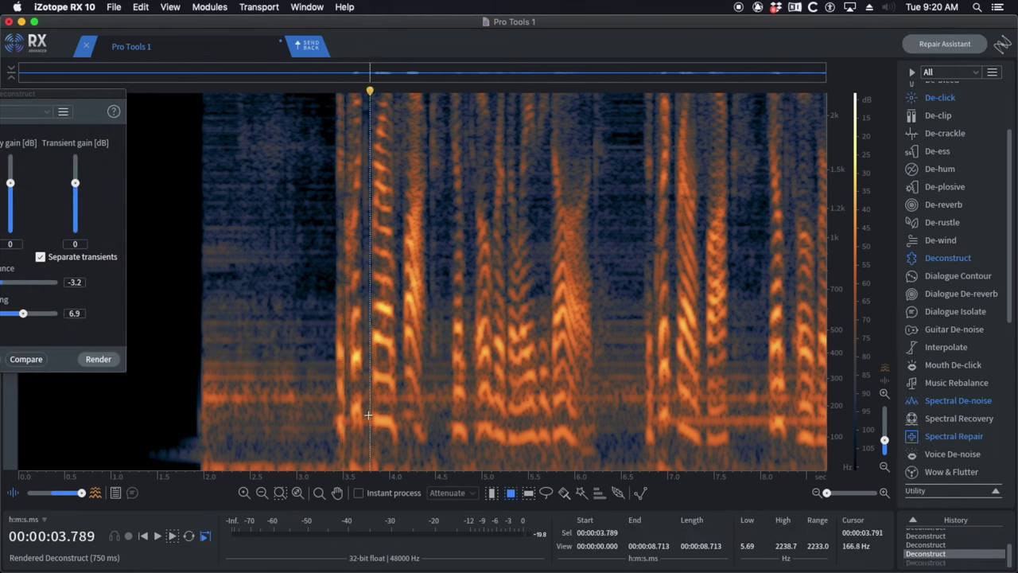
- Select the hum patch at about 132–163 Hz between 3.50 and 3.82 seconds and render Deconstruct on it
drag(344, 416, 372, 428)
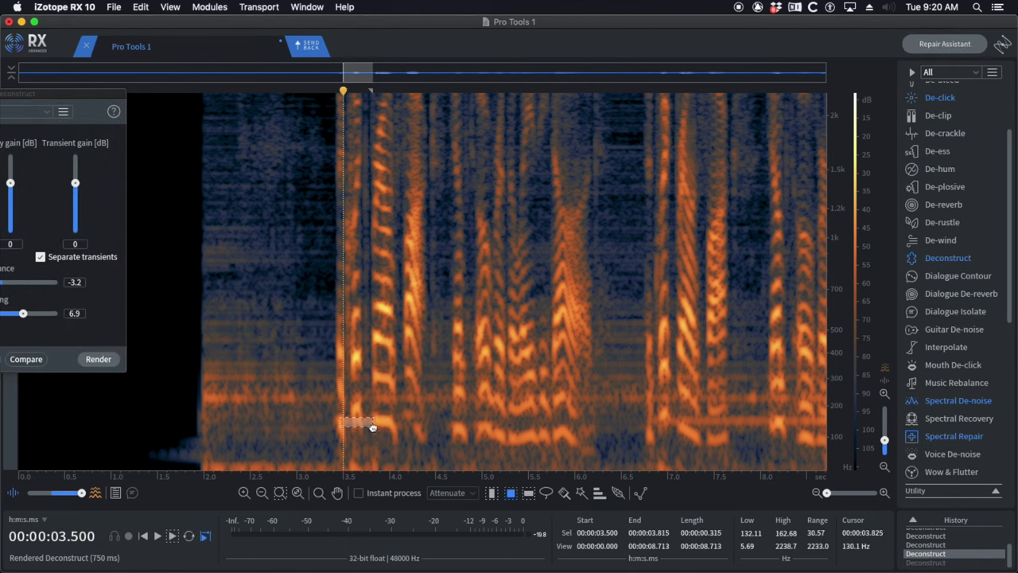
key(super+r)
click(399, 415)
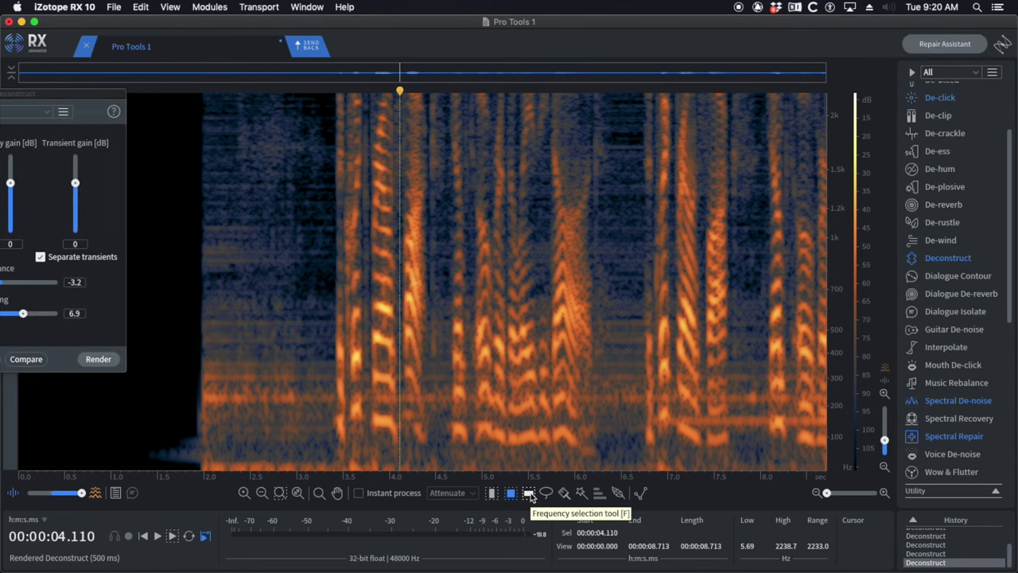
- Box-select the hum line at about 221–235 Hz between 6.00 and 6.71 seconds and render Deconstruct on it
scroll(597, 404, up, 2)
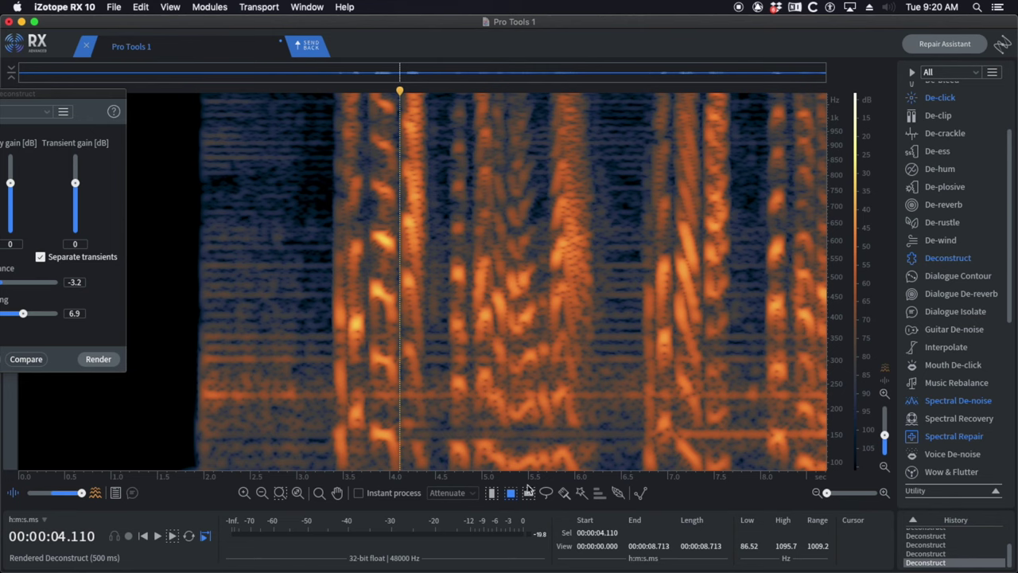
scroll(533, 400, up, 2)
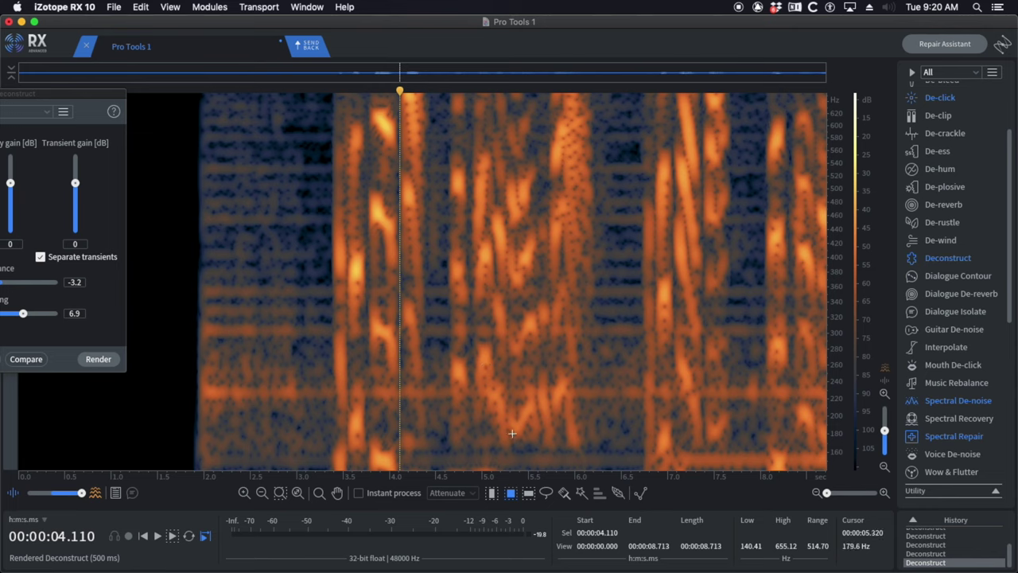
click(529, 494)
click(512, 494)
drag(575, 387, 641, 399)
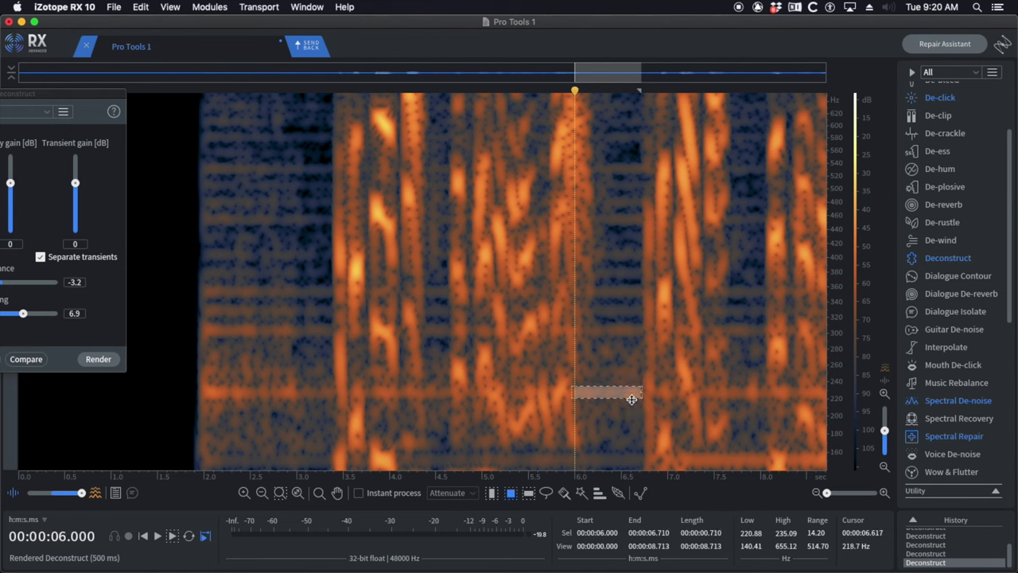
key(Return)
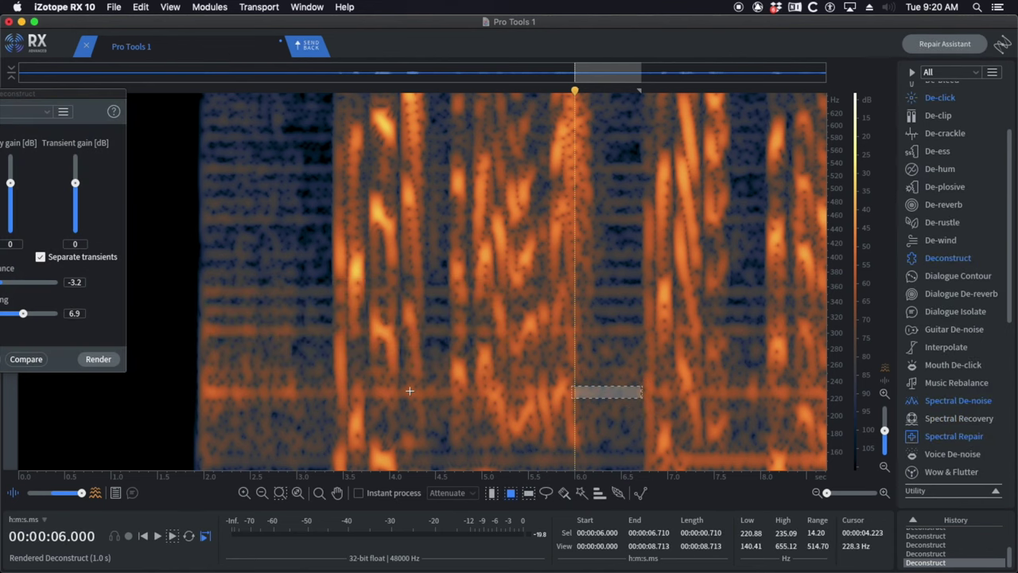
- Render Deconstruct on the hum line at about 222–234 Hz, from the clip's start up to about 4.94 seconds, in successive selections
drag(202, 388, 478, 402)
key(Return)
key(Return)
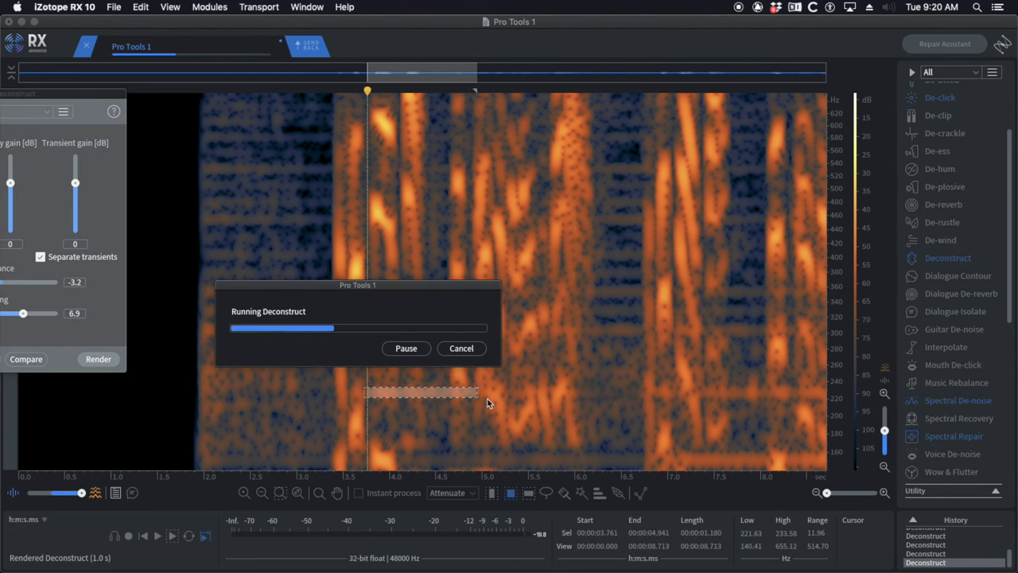
scroll(484, 397, down, 2)
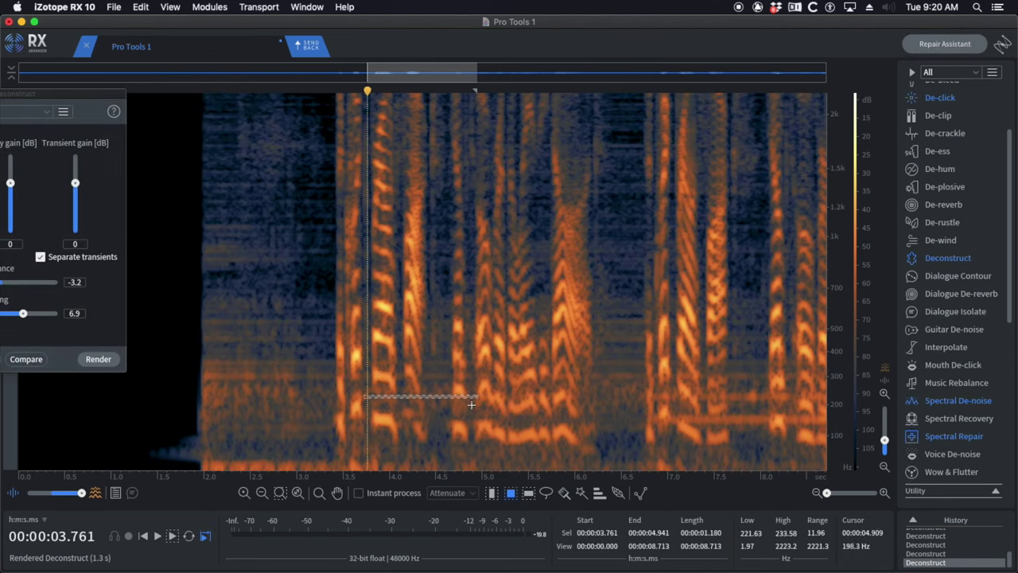
click(452, 412)
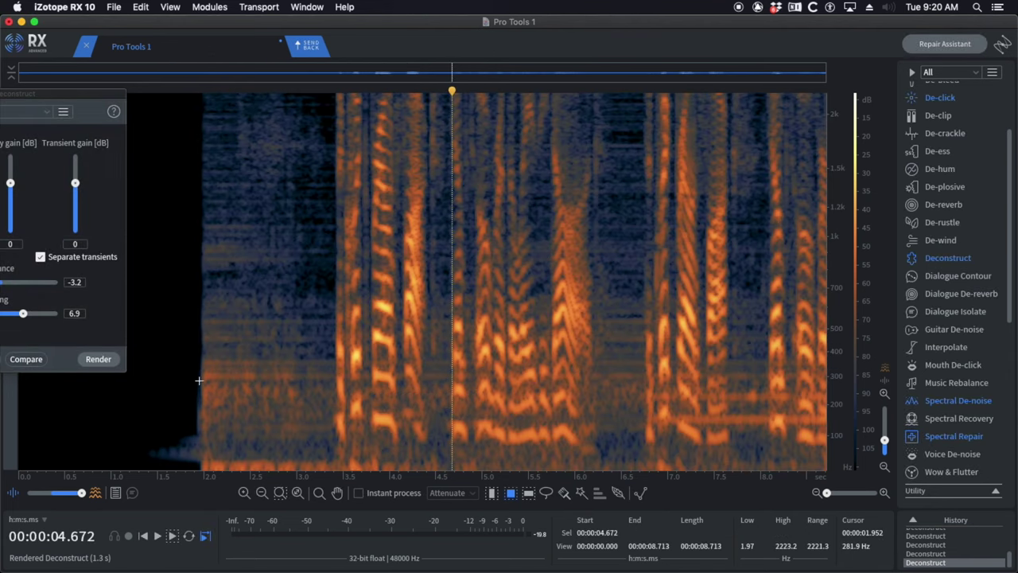
- Box-select about 287–3122 Hz from 1.94 to 8.62 seconds and render De-hum on it
drag(199, 380, 814, 132)
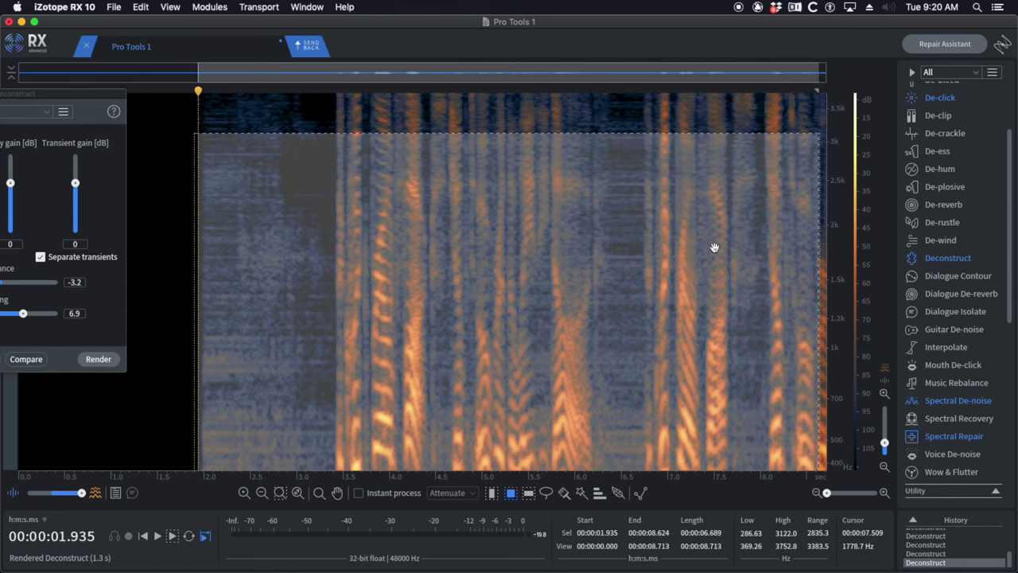
scroll(750, 247, down, 2)
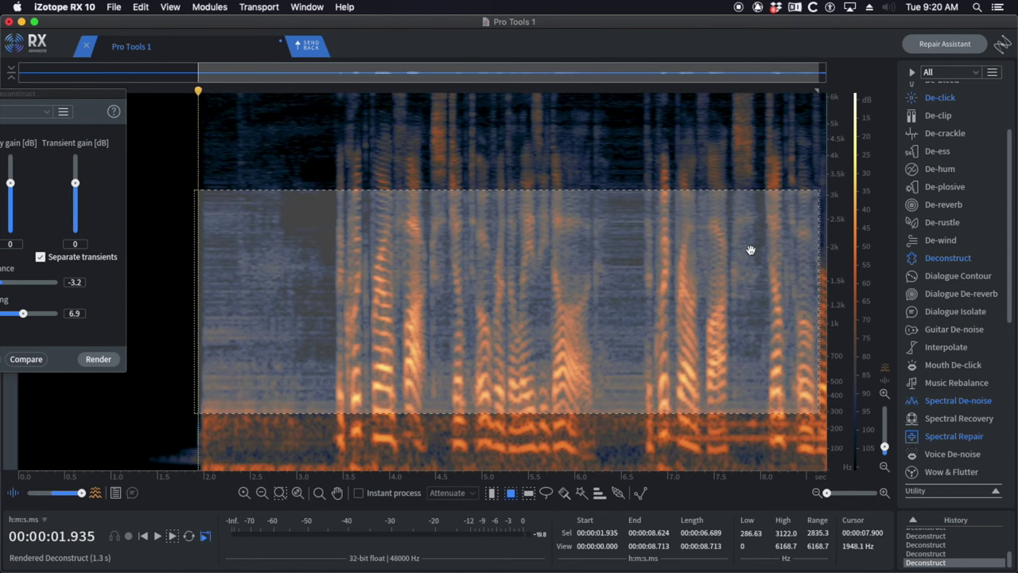
key(h)
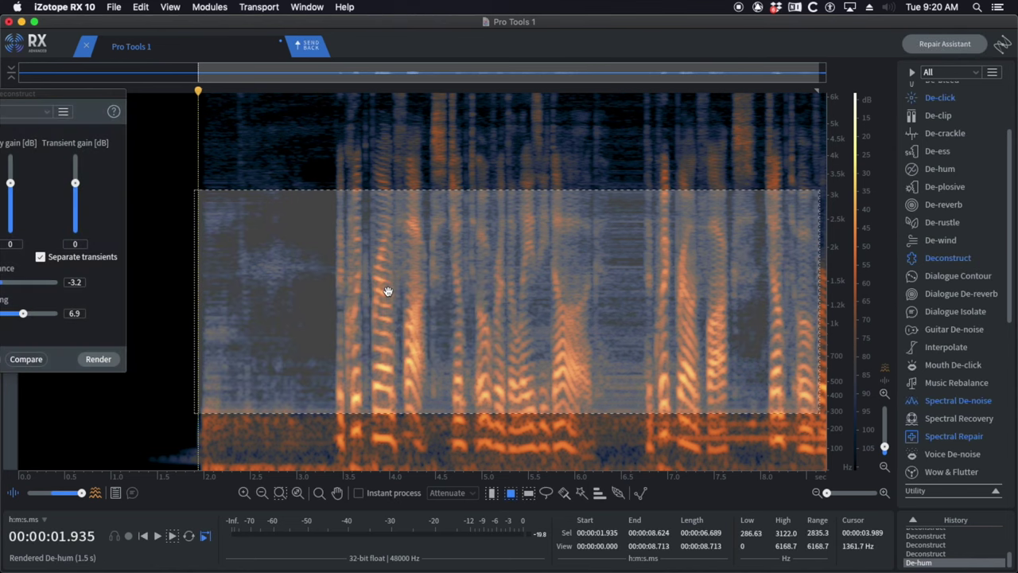
- Play back the processed dialogue from about 2.77 seconds
click(318, 314)
click(276, 316)
key(space)
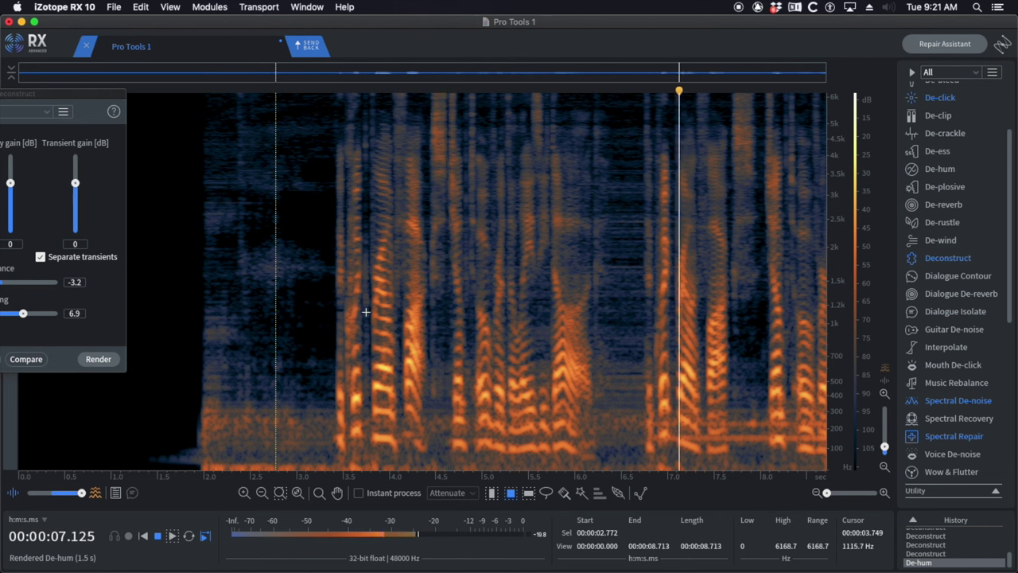
key(space)
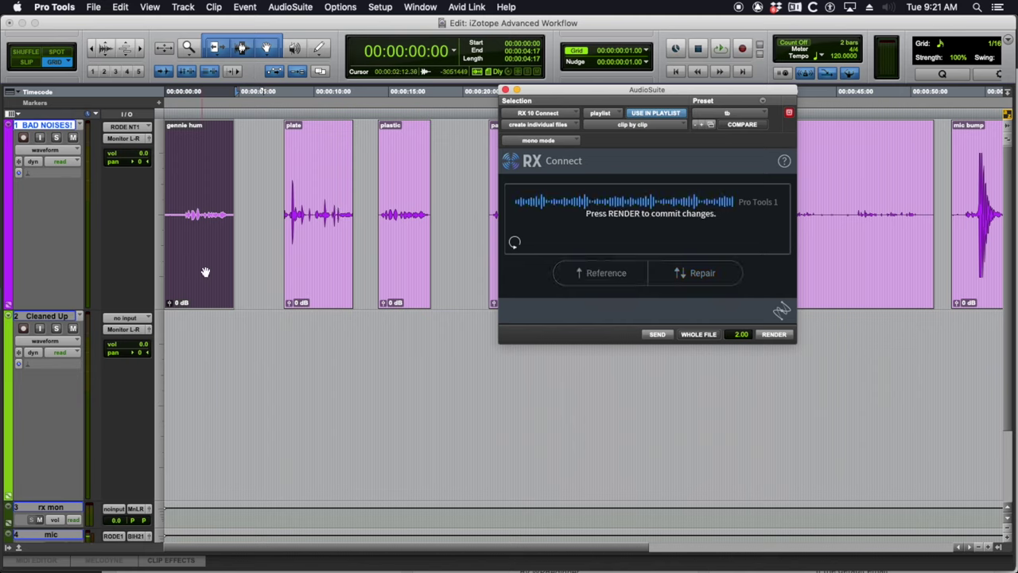
- In Pro Tools, copy the gennie hum clip onto the Cleaned Up track and render the RX Connect changes into the copy
drag(203, 292, 199, 409)
click(778, 334)
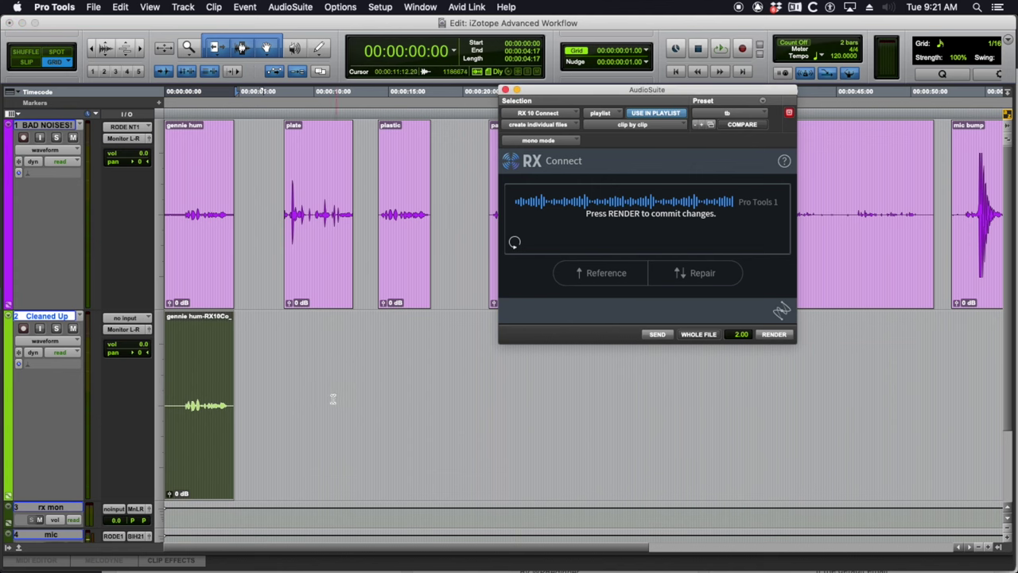
- Solo the BAD NOISES! track and play the original gennie hum clip from about one second in
click(199, 371)
key(t)
key(super+bracketright)
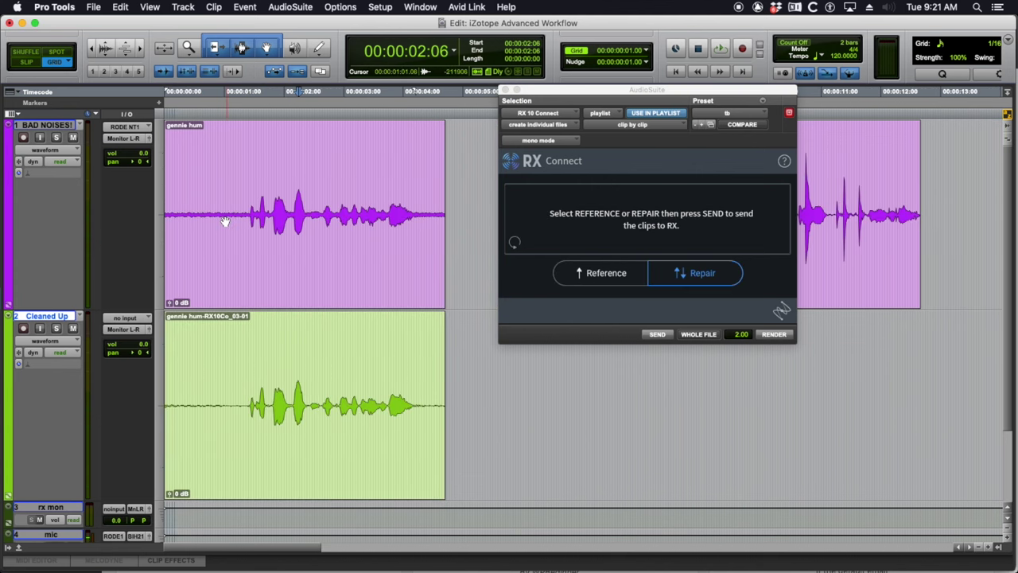
click(225, 192)
key(shift+s)
key(space)
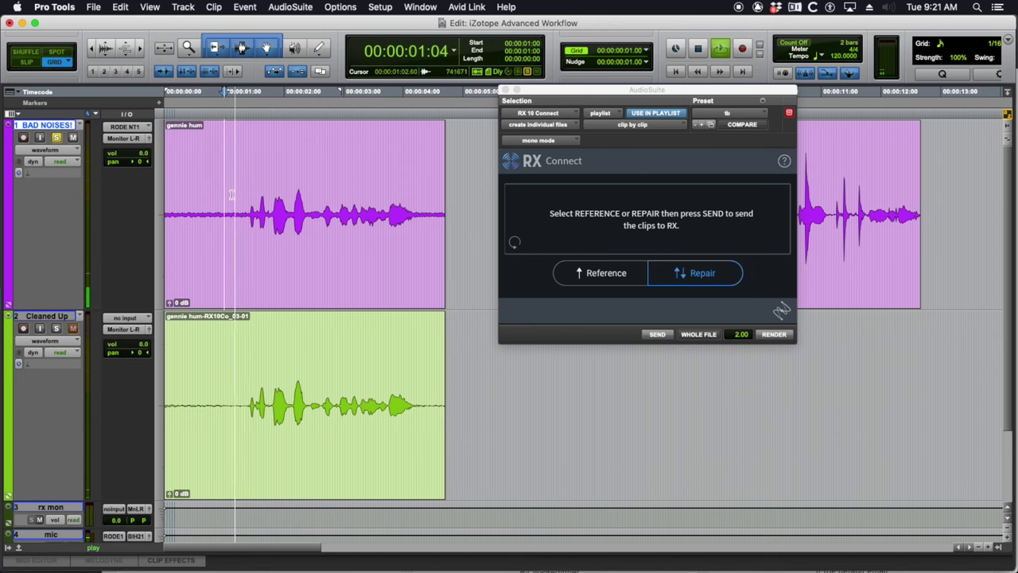
key(space)
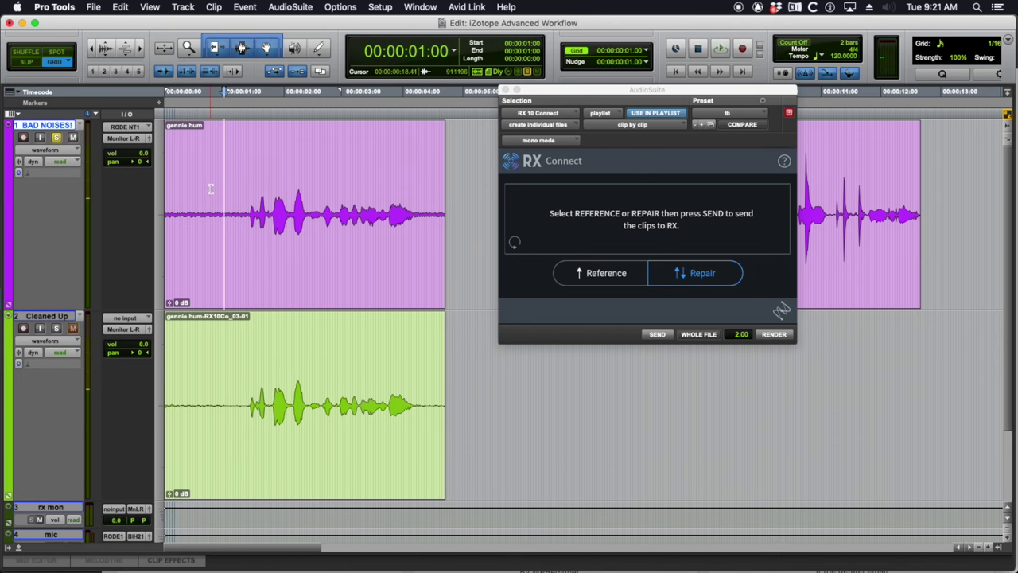
key(space)
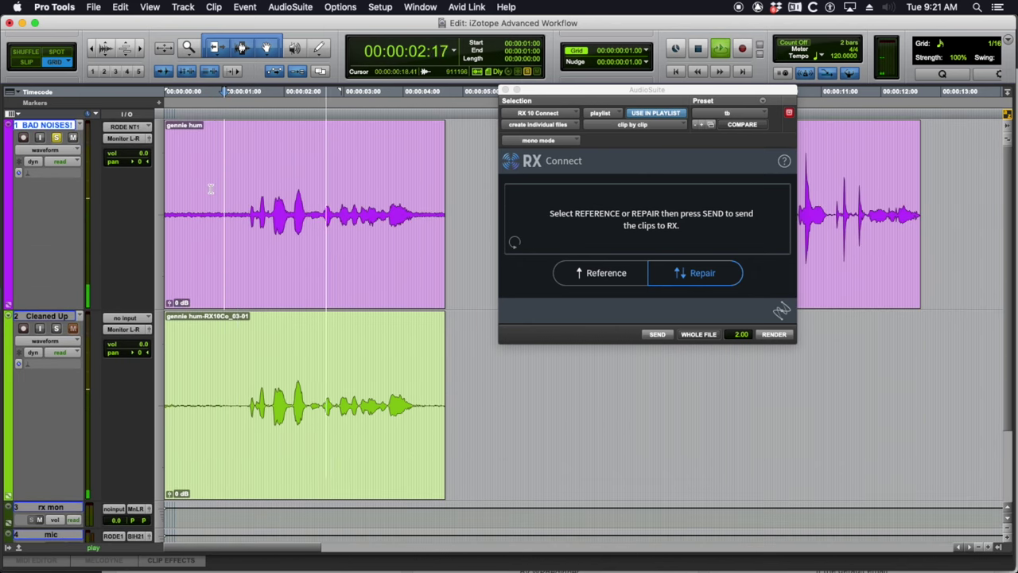
key(space)
- Solo the Cleaned Up track instead, play its repaired clip from about 00:00:01:04, and close the RX Connect window
click(234, 343)
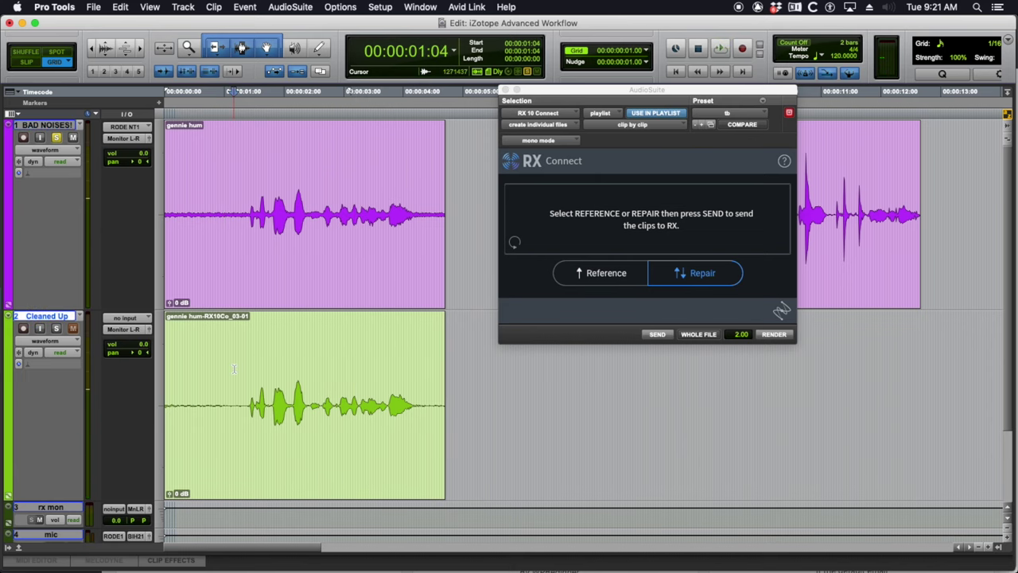
key(shift+s)
key(space)
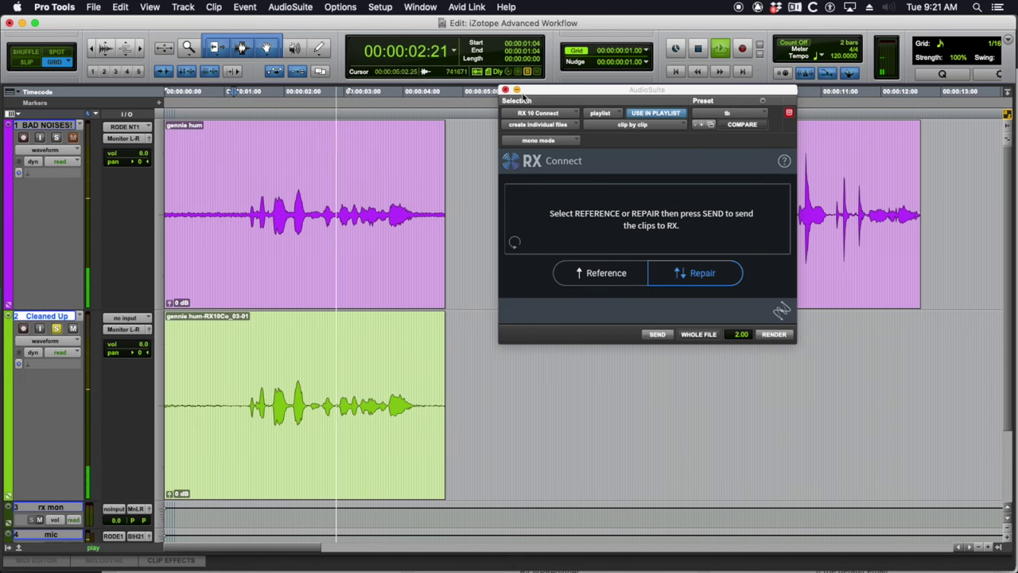
click(504, 90)
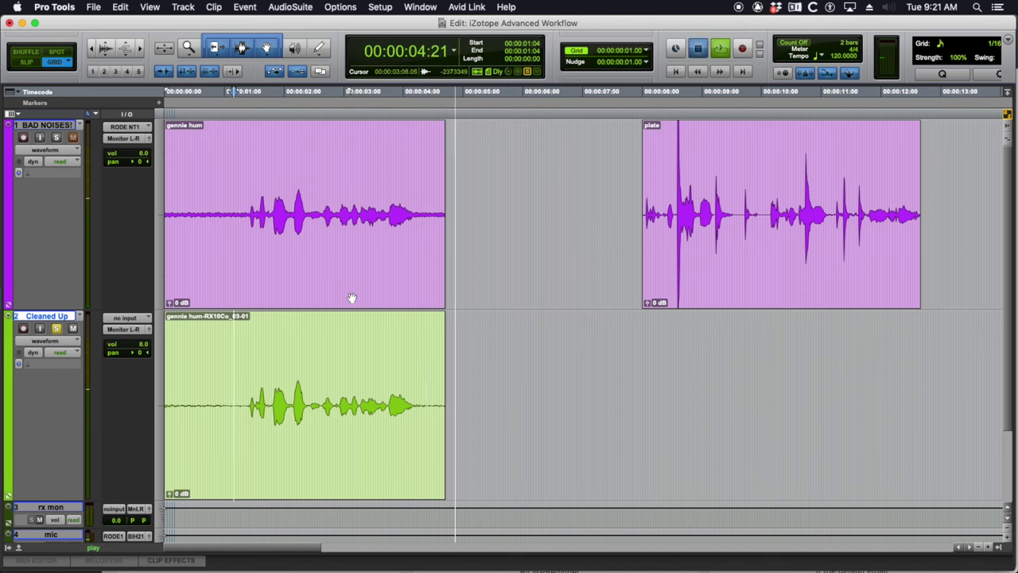
key(space)
- Select the gennie hum clip on the BAD NOISES! track and open RX 10 De-hum for it with Adaptive mode enabled
click(220, 398)
key(super+alt+bracketright)
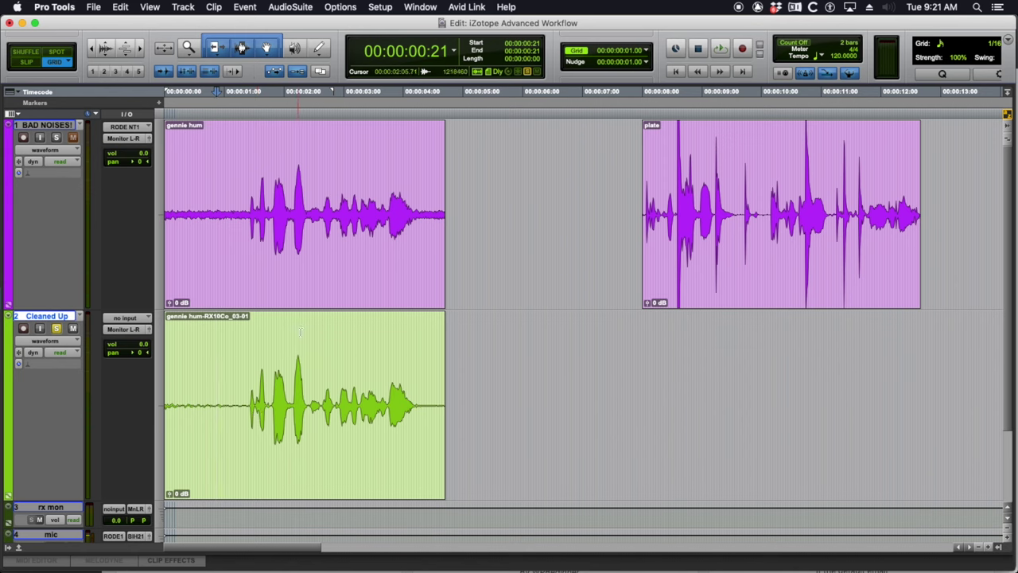
click(307, 299)
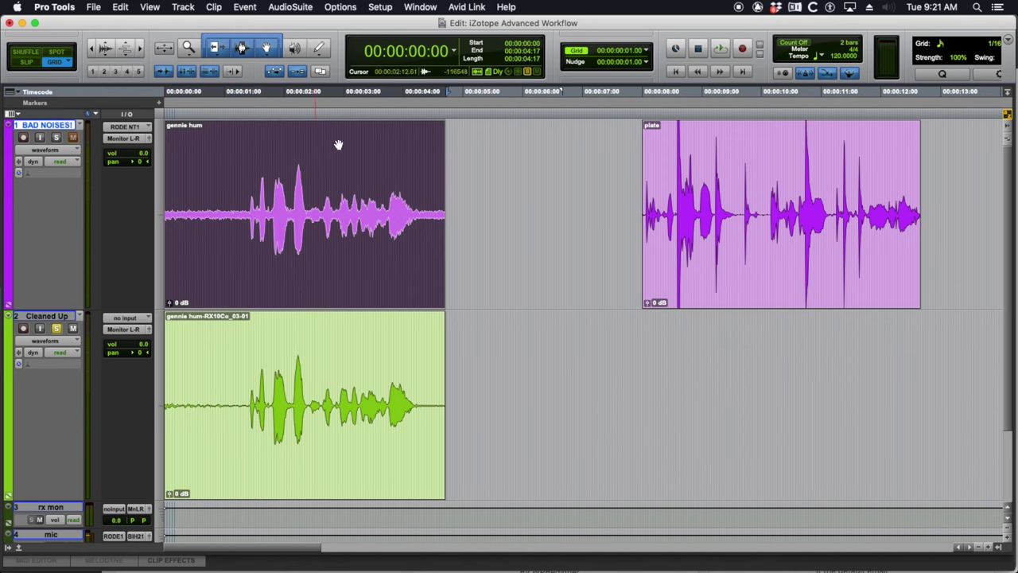
click(291, 7)
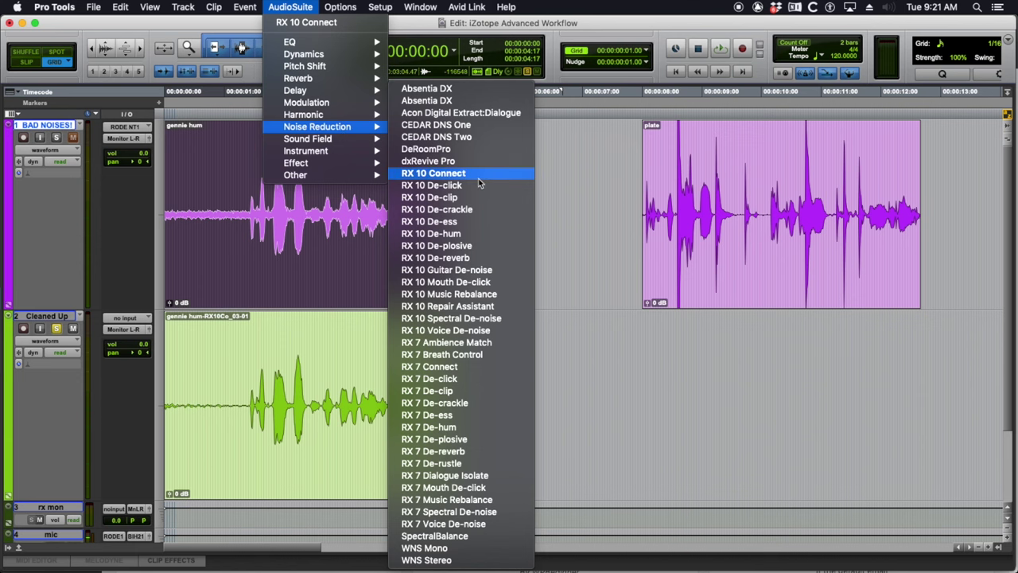
click(446, 233)
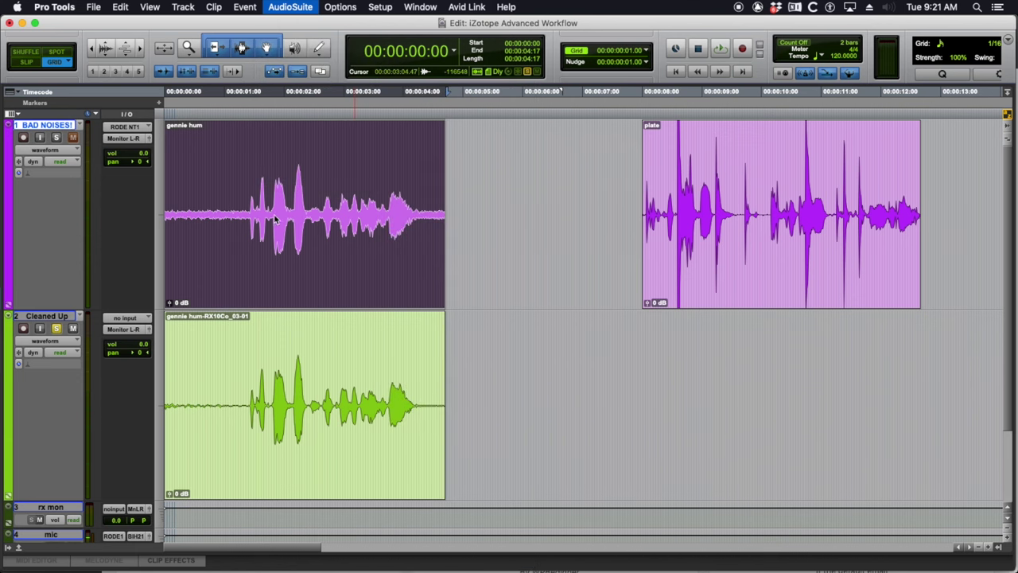
click(570, 189)
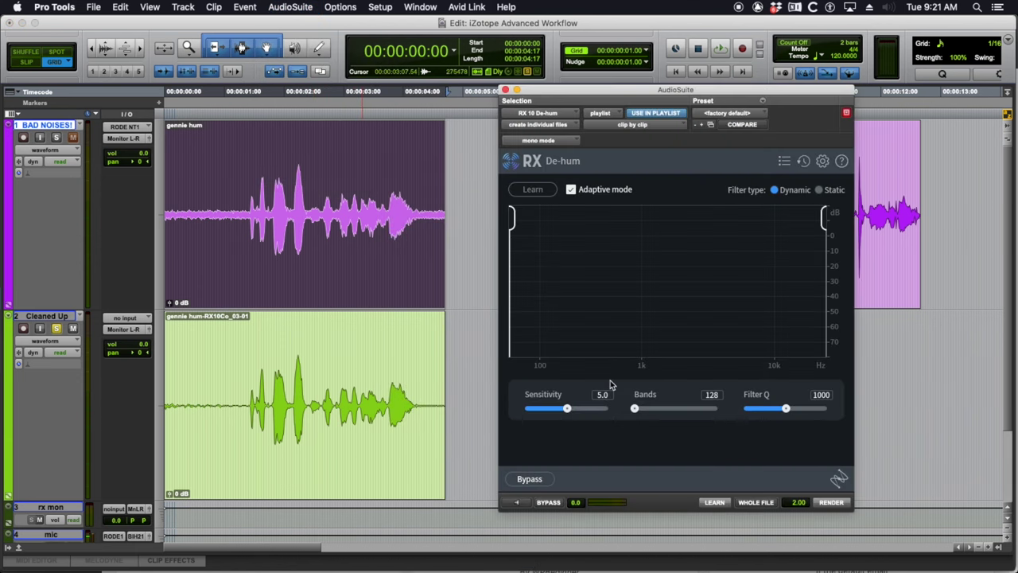
- Set De-hum's Sensitivity to 3.1, Bands to 270 and Filter Q to 340, and render the gennie hum clip
drag(568, 408, 551, 408)
drag(634, 409, 648, 408)
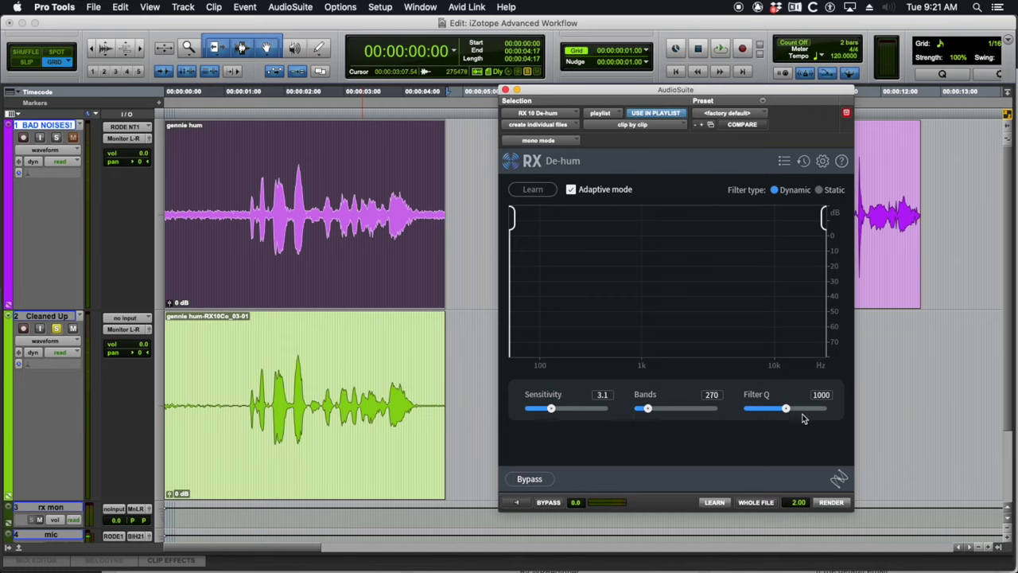
drag(786, 408, 766, 409)
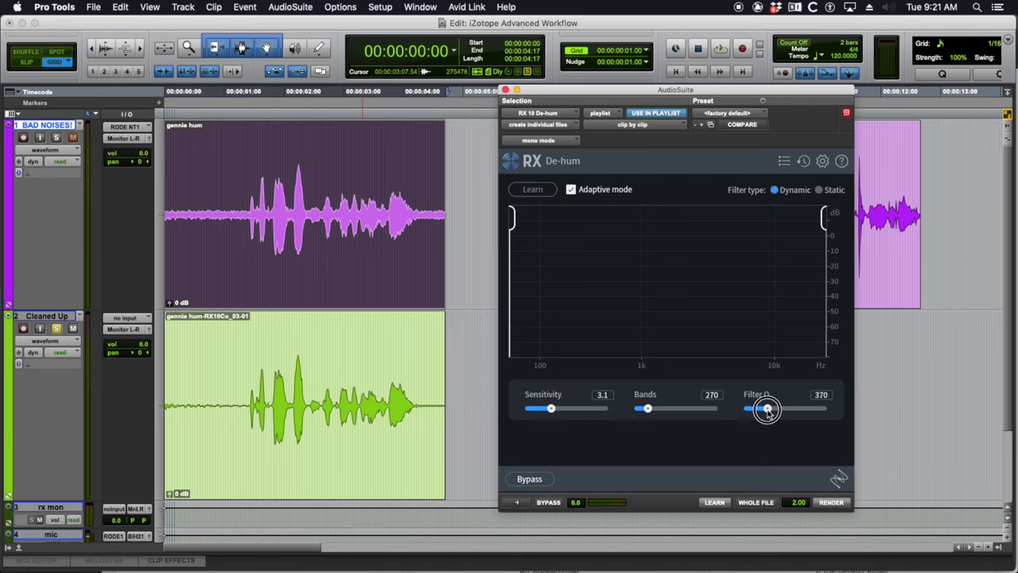
click(832, 504)
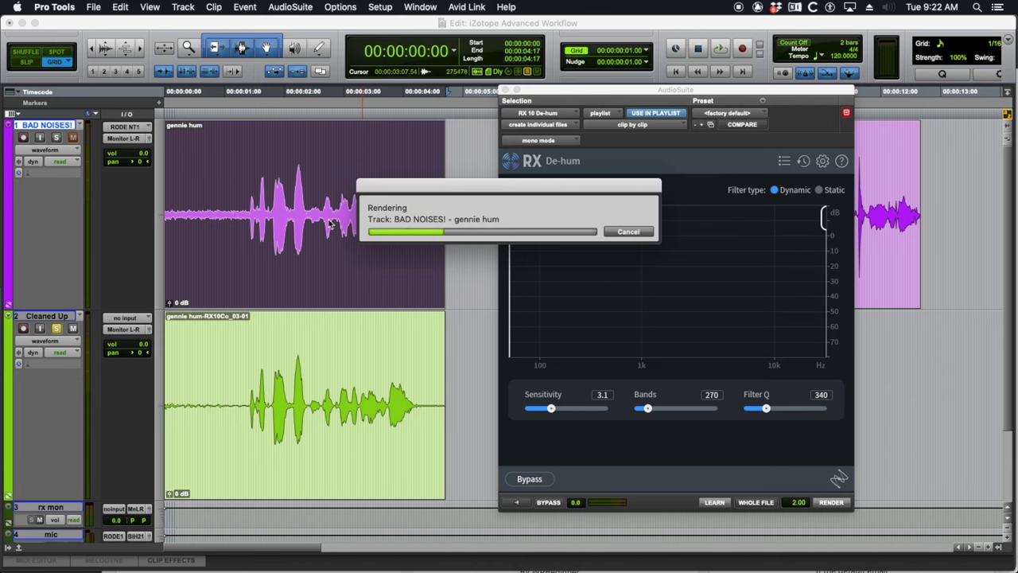
- Solo the BAD NOISES! track and play its De-hum clip from about one second in
click(237, 203)
key(space)
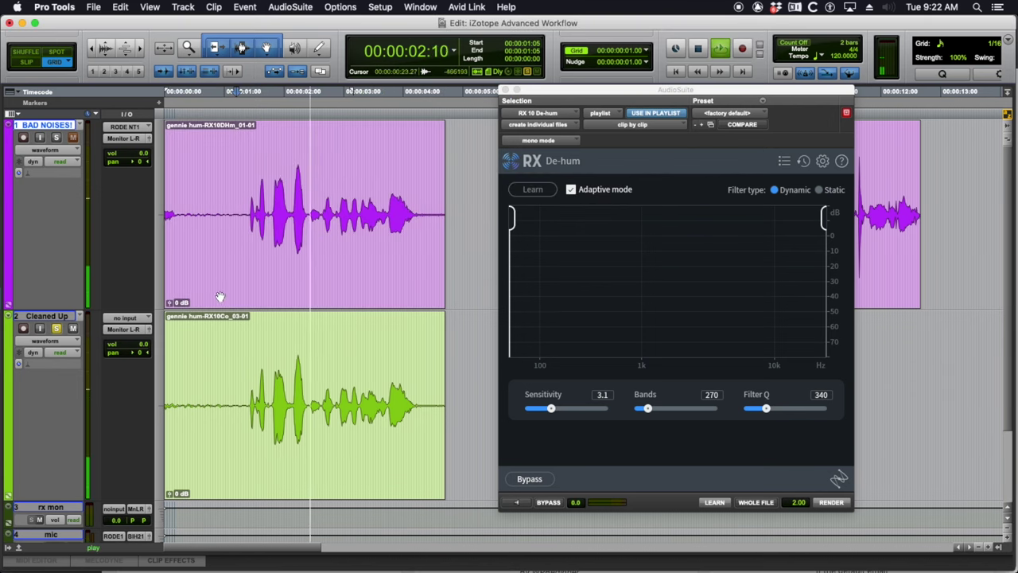
key(space)
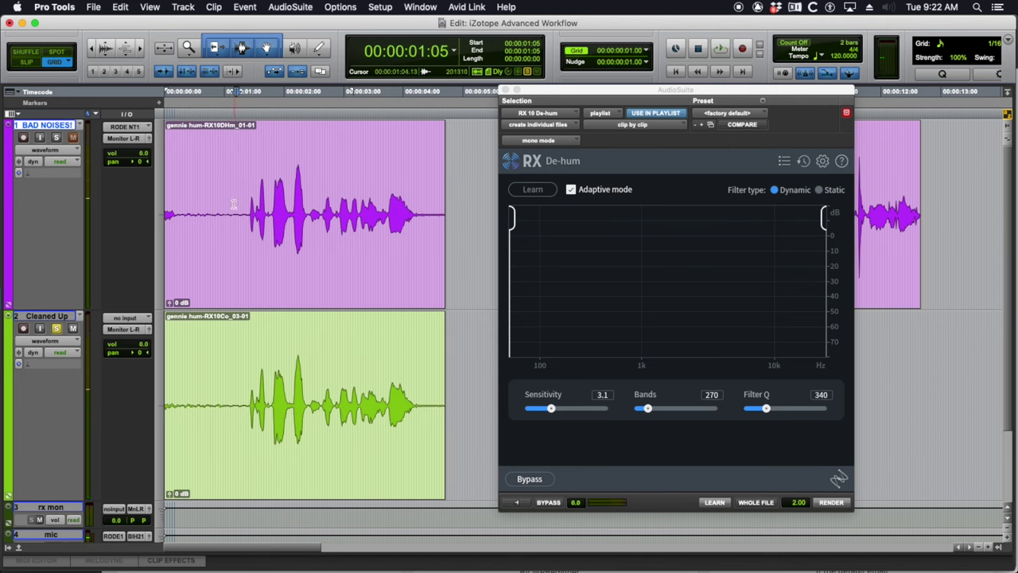
click(230, 203)
key(shift+s)
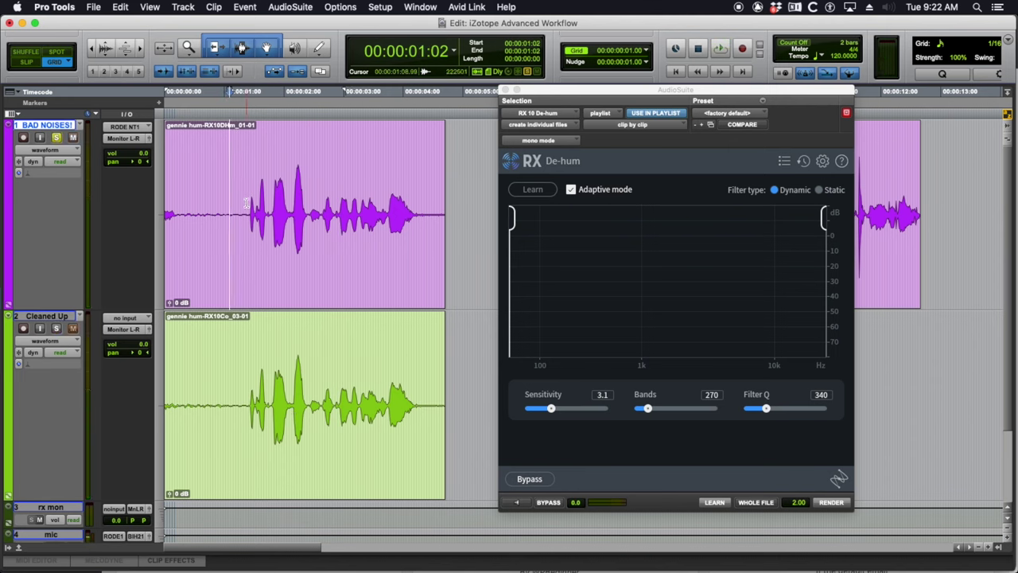
key(space)
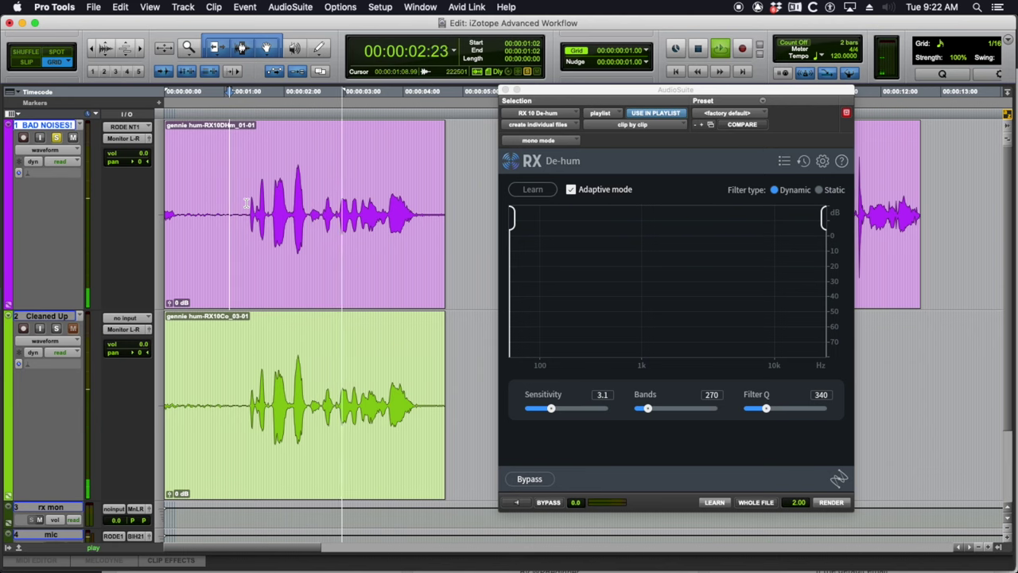
click(242, 201)
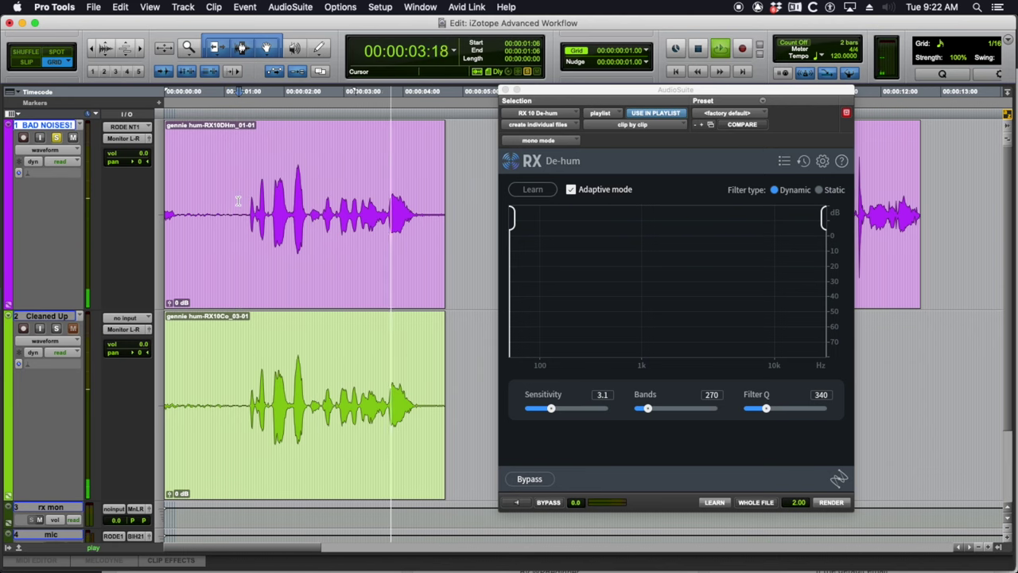
- Solo the Cleaned Up track for comparison, play its clip from about 00:00:01:08, and return the cursor to the BAD NOISES! track
click(244, 394)
key(shift+s)
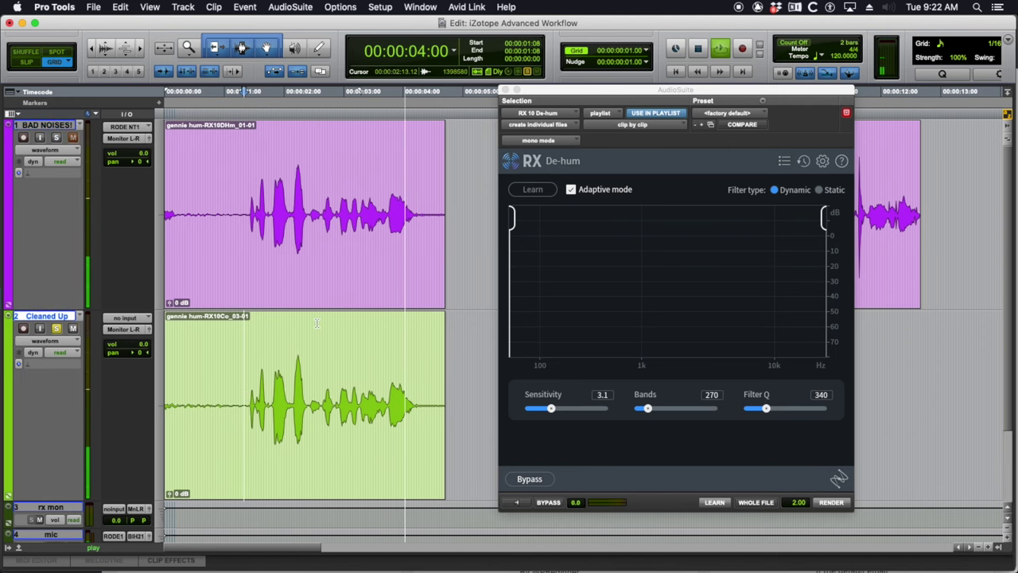
key(space)
click(247, 200)
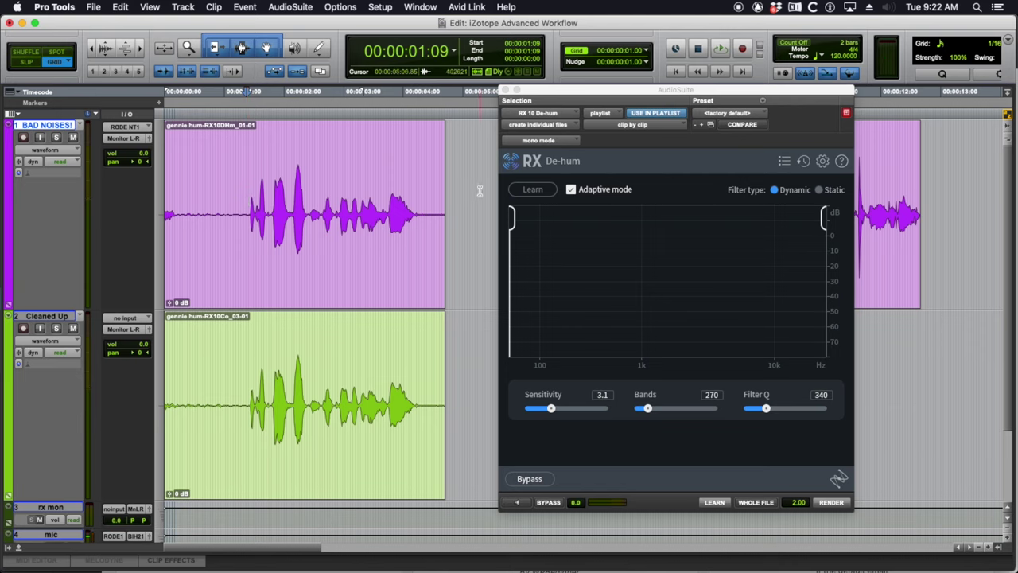
- Play the BAD NOISES! track's De-hum clip from about 00:00:01:03 and solo the track
click(242, 193)
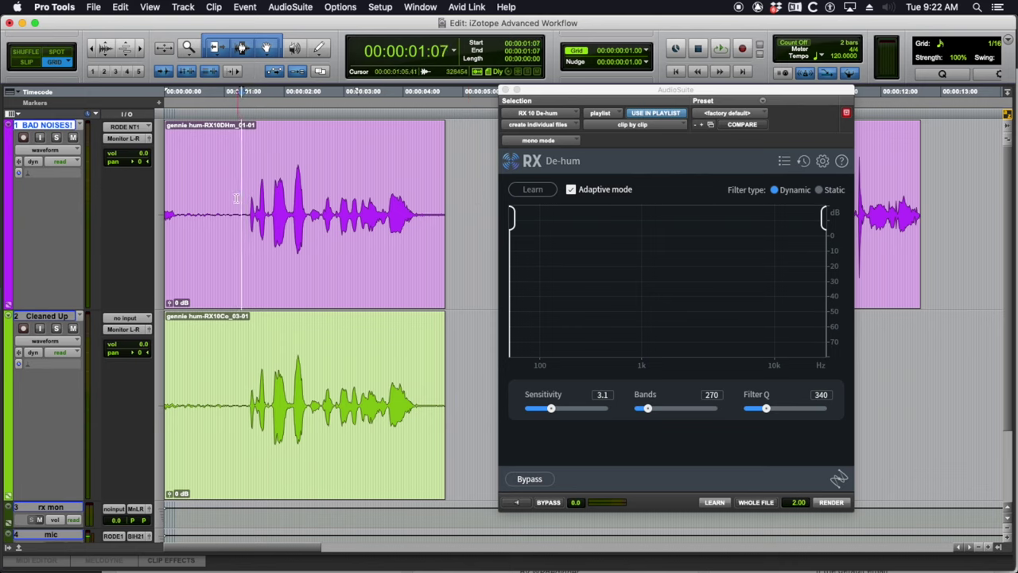
click(233, 202)
key(space)
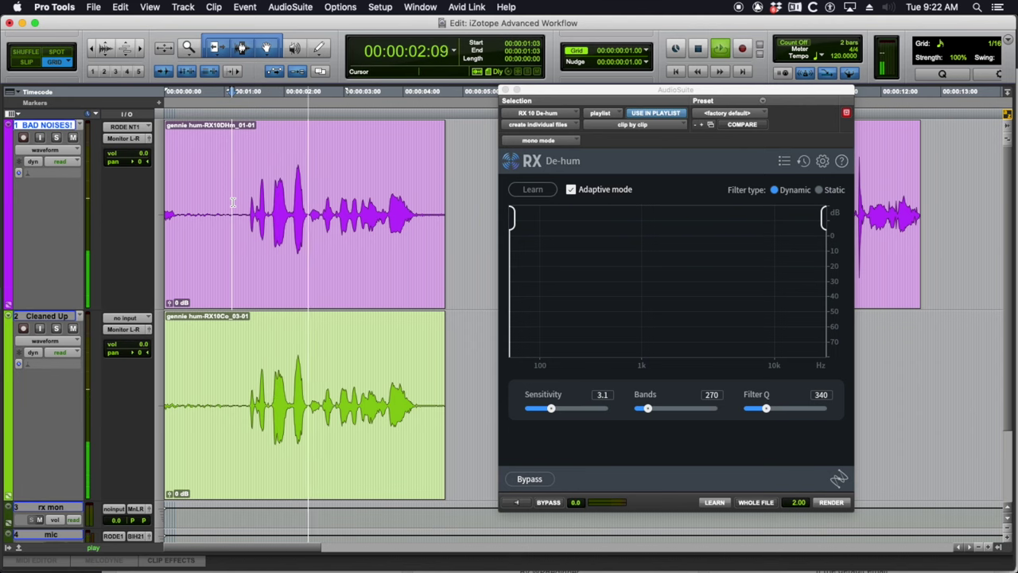
click(229, 196)
key(shift+s)
key(space)
key(space)
- Play the soloed BAD NOISES! clip from 00:00:00:20
click(214, 194)
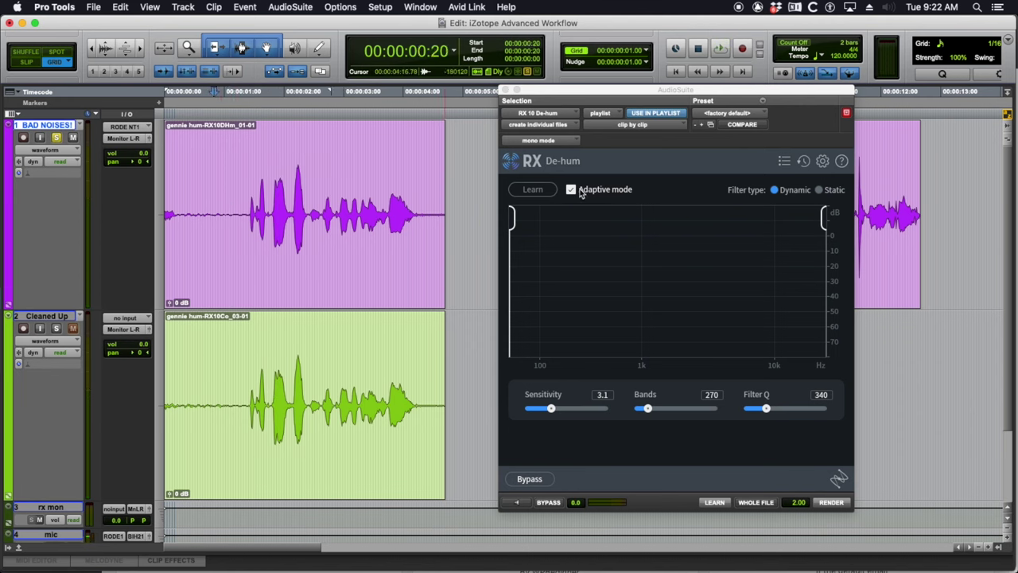
key(space)
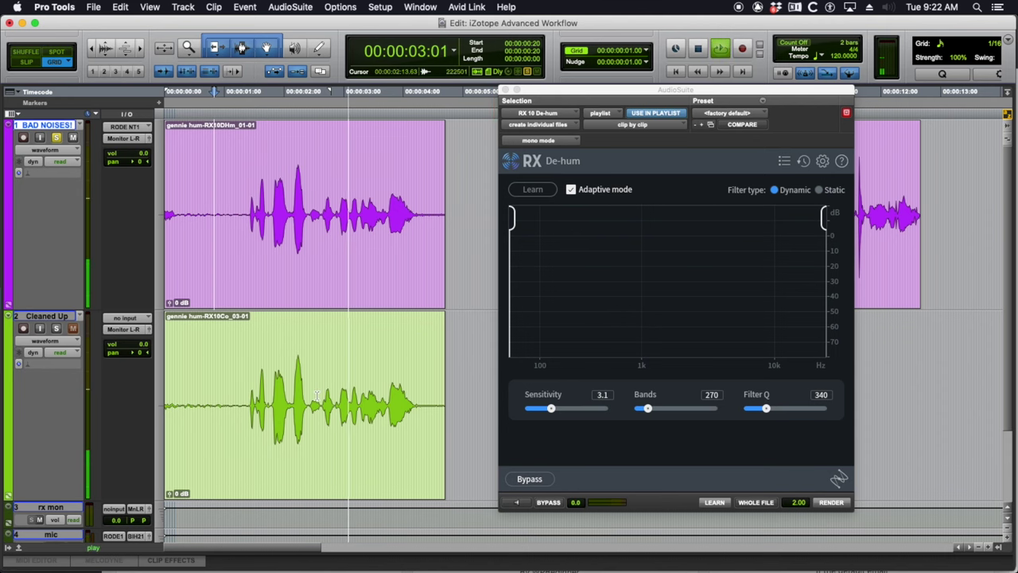
key(space)
- Switch the solo to the Cleaned Up track and play its clip from 00:00:00:21 for comparison
click(216, 388)
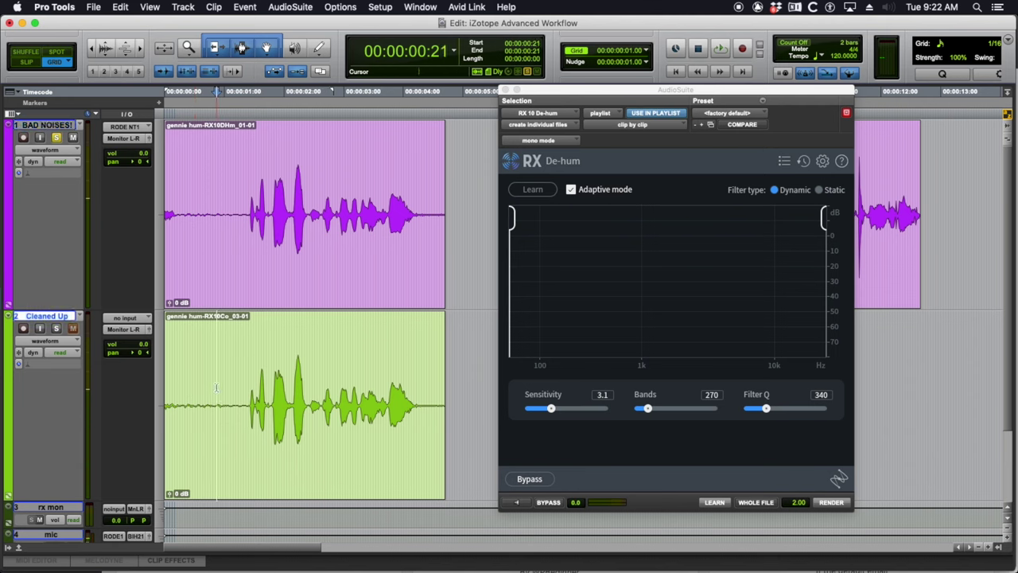
key(shift+s)
key(space)
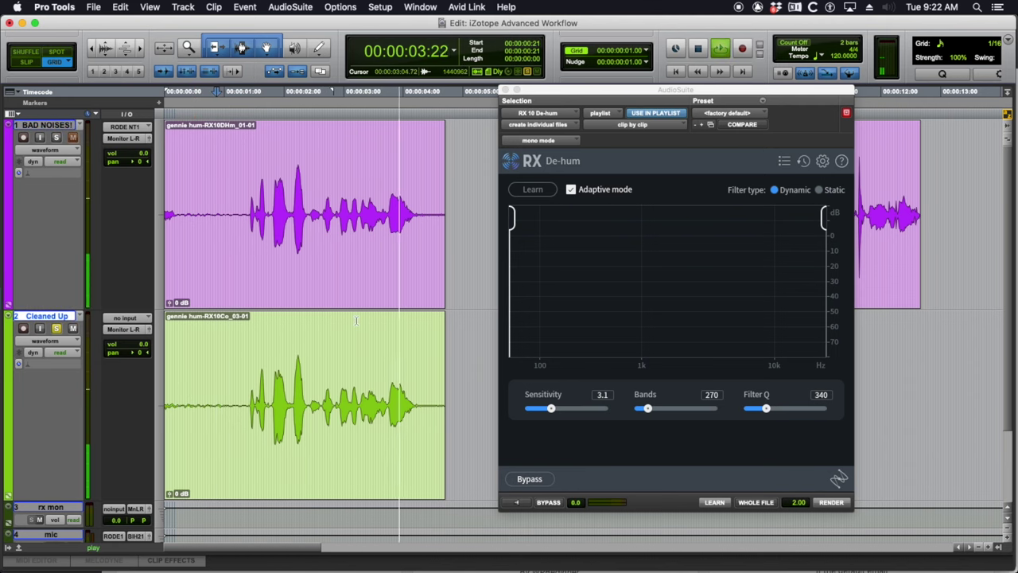
key(space)
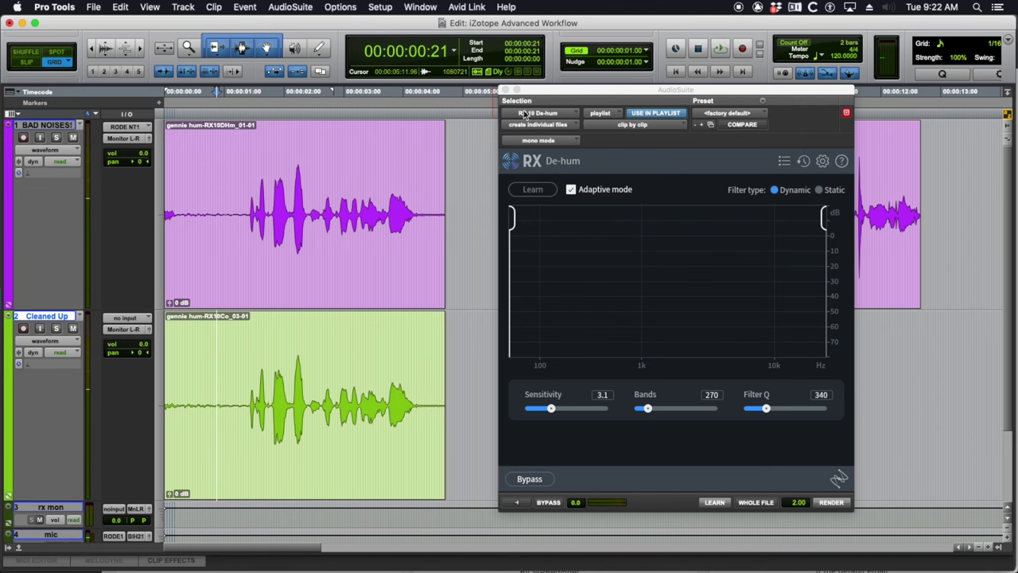
- Close De-hum and undo its render on the BAD NOISES! track's gennie hum clip
click(506, 90)
key(super+z)
click(293, 188)
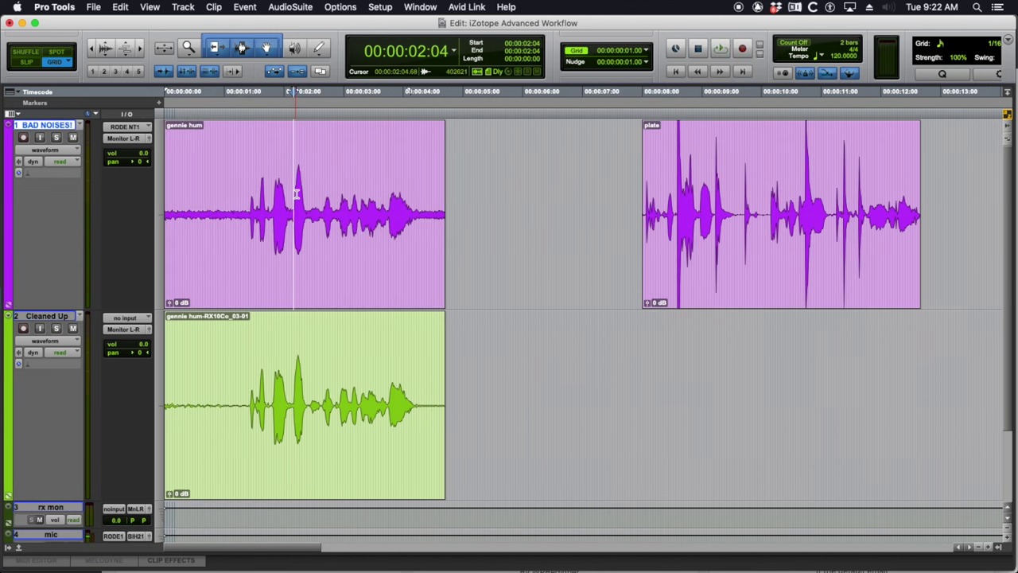
key(super+bracketleft)
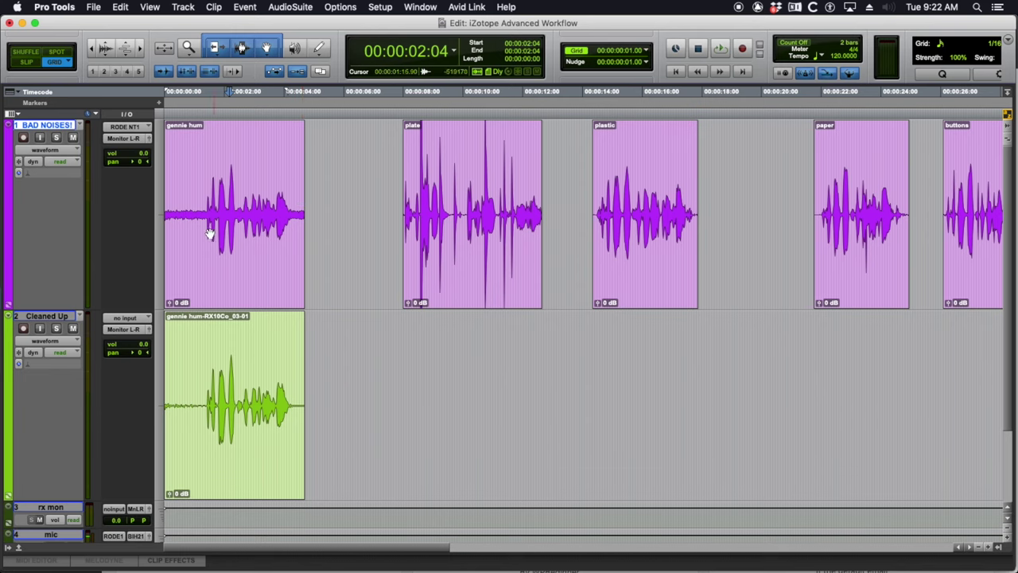
click(196, 199)
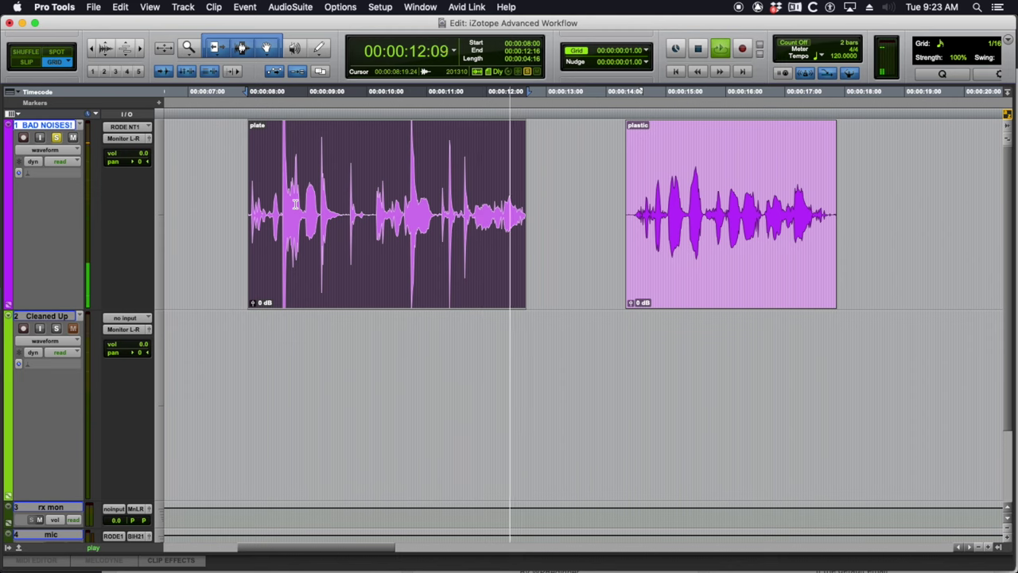
- Finish auditioning the plate clip and open RX 10 Connect for it, set to clip by clip processing in mono mode
key(space)
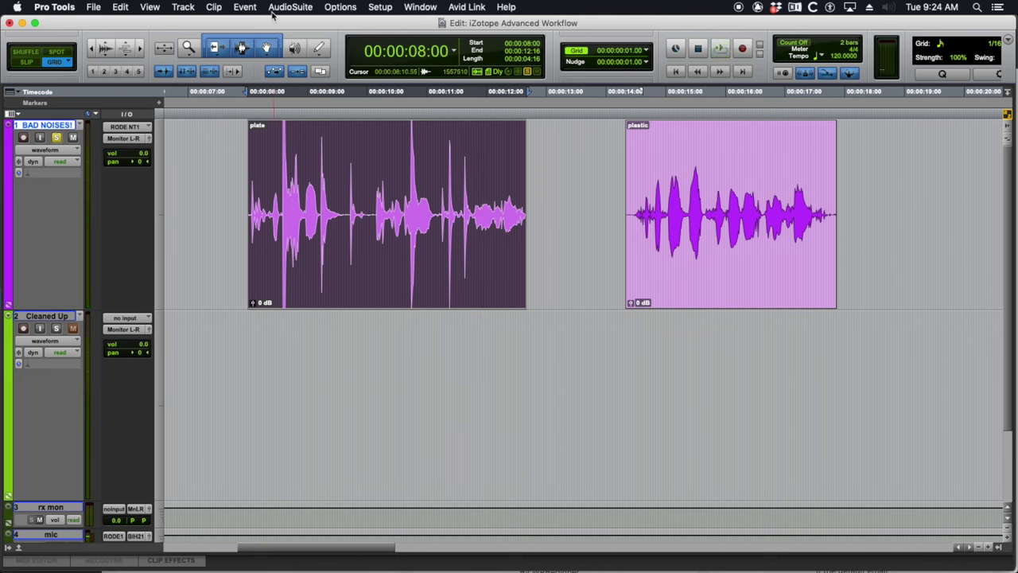
click(278, 8)
mouse_move(323, 130)
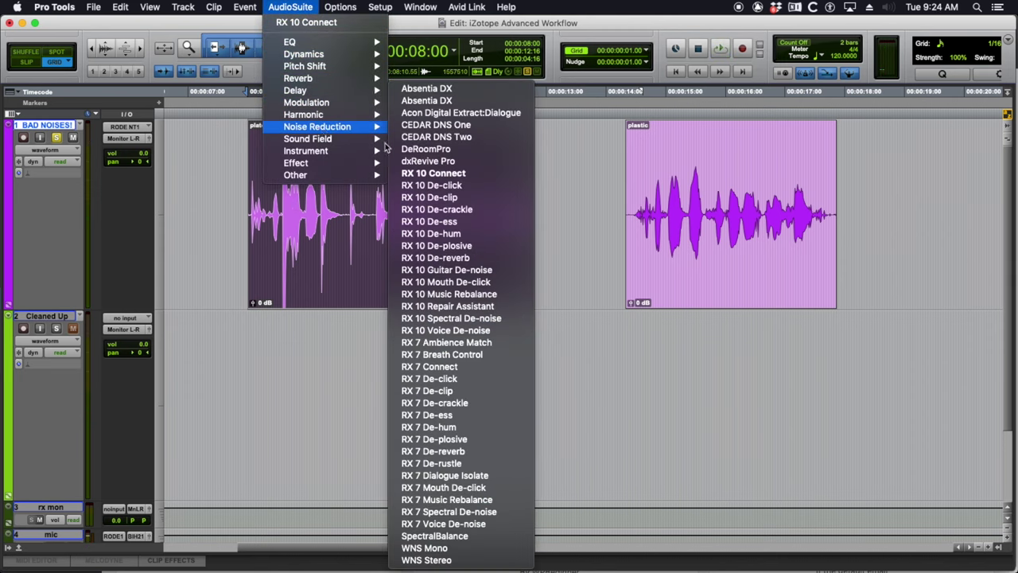
click(434, 173)
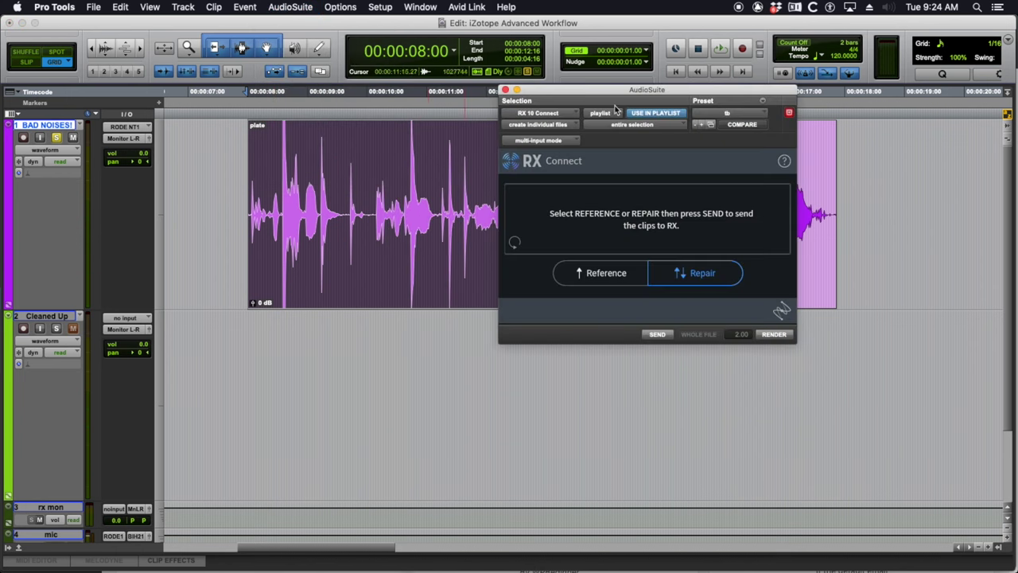
drag(609, 94, 692, 43)
click(673, 102)
click(677, 93)
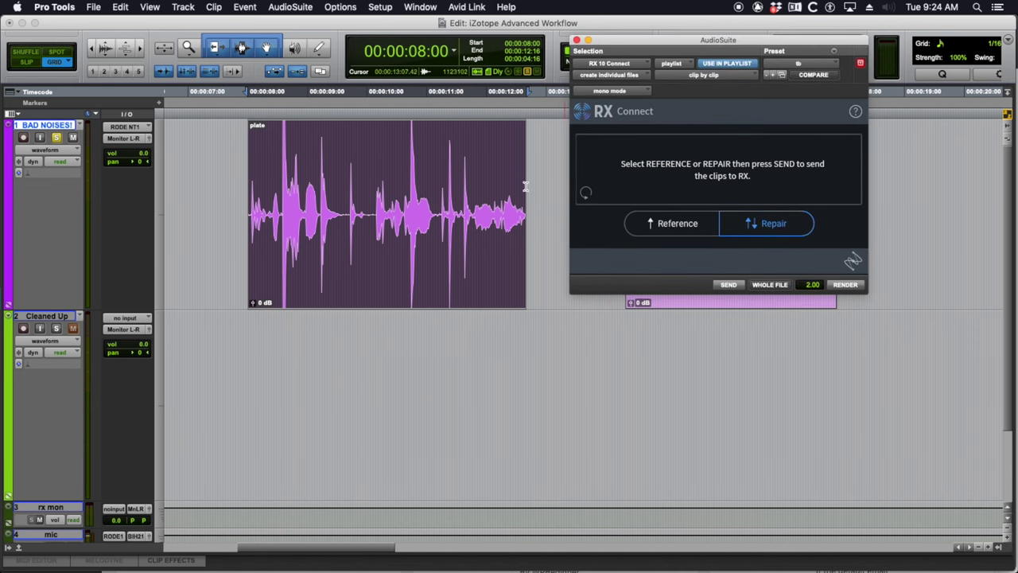
- Copy the plate clip onto the Cleaned Up track directly below and send the copy to RX 10 for repair
click(425, 289)
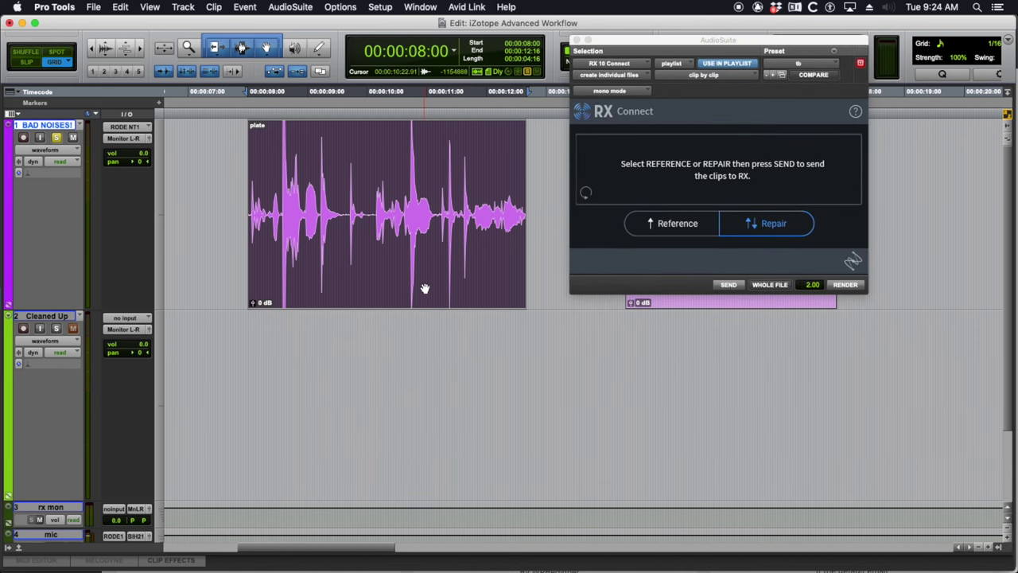
drag(425, 288, 421, 364)
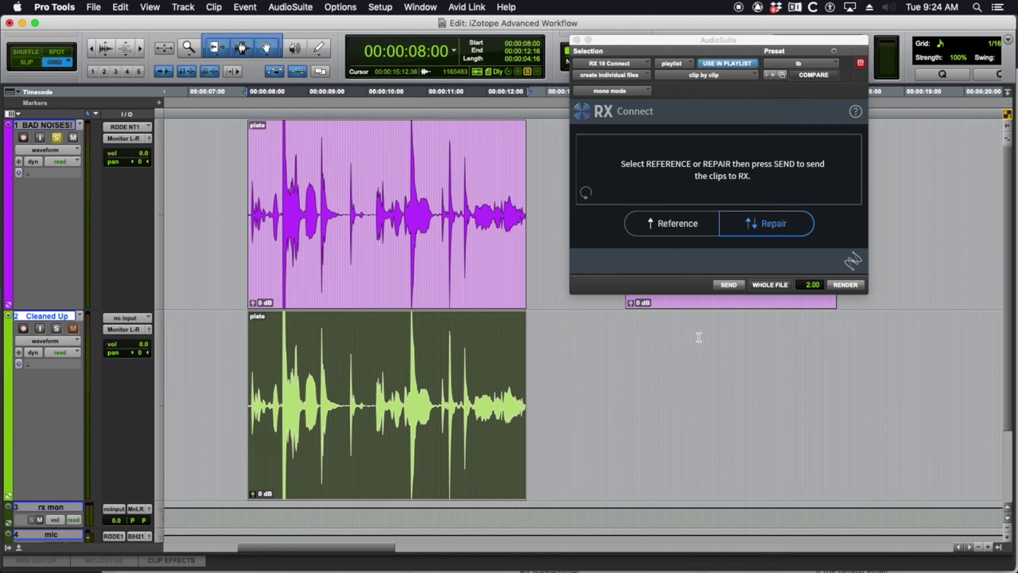
click(730, 285)
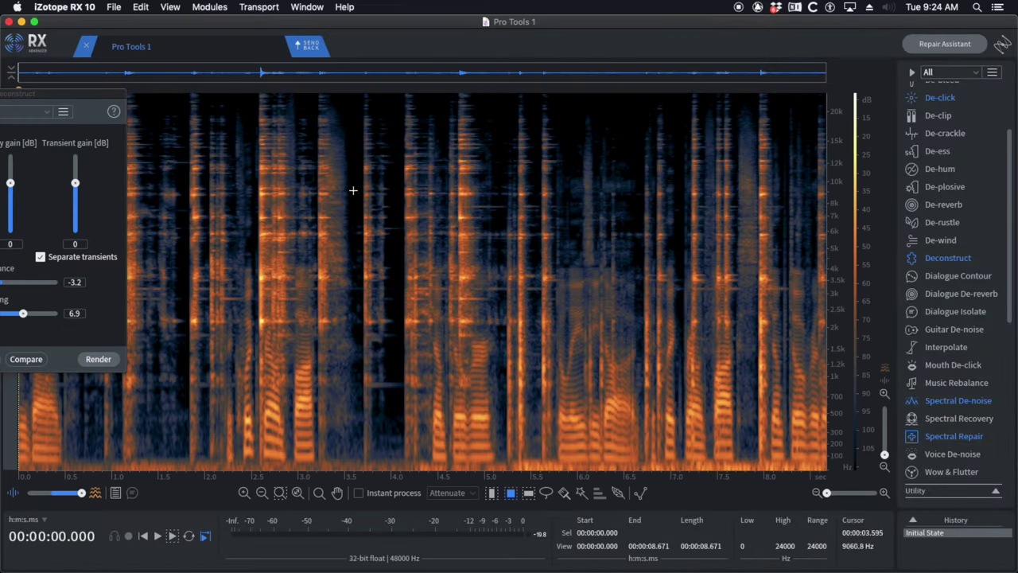
- Close the Deconstruct window and examine the plate hits between about 1 and 2 seconds in the spectrogram
drag(108, 96, 0, 95)
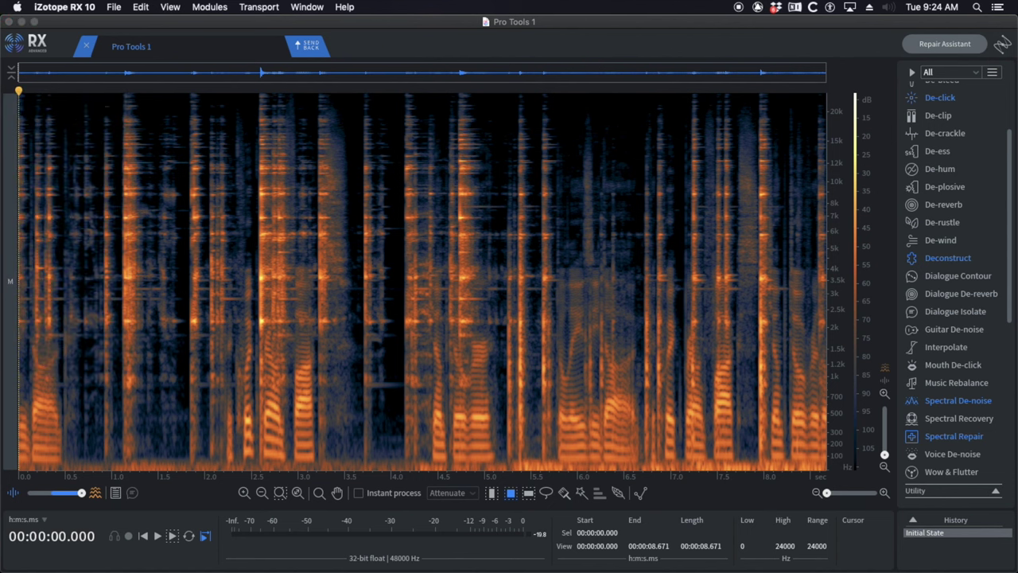
key(super+w)
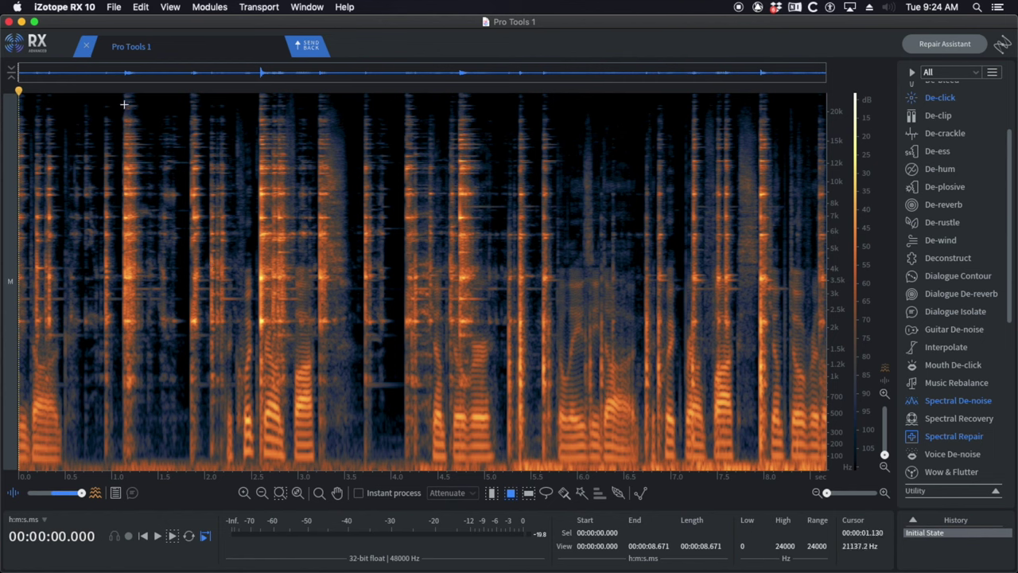
drag(123, 101, 152, 338)
click(113, 231)
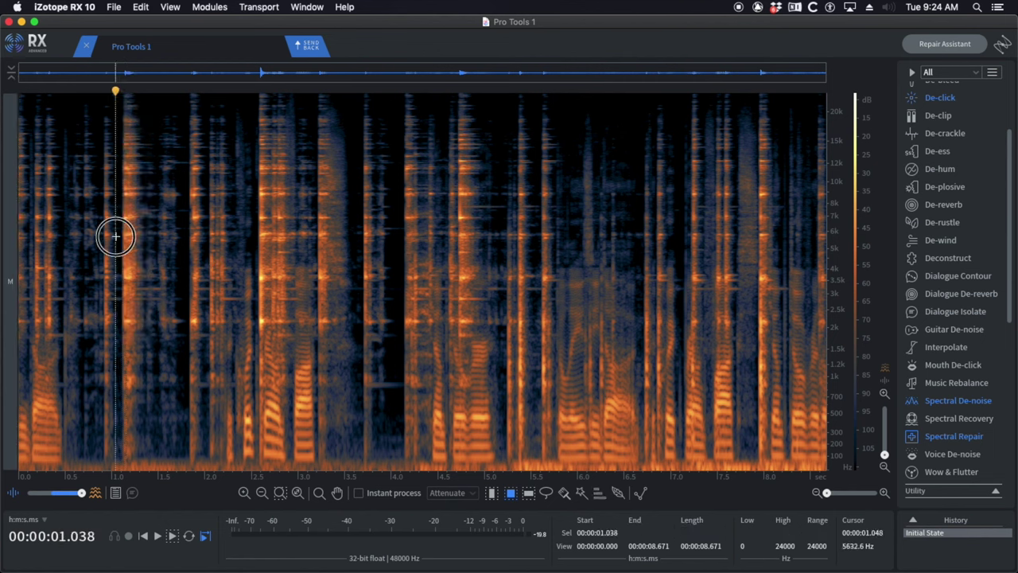
drag(120, 104, 153, 391)
click(158, 346)
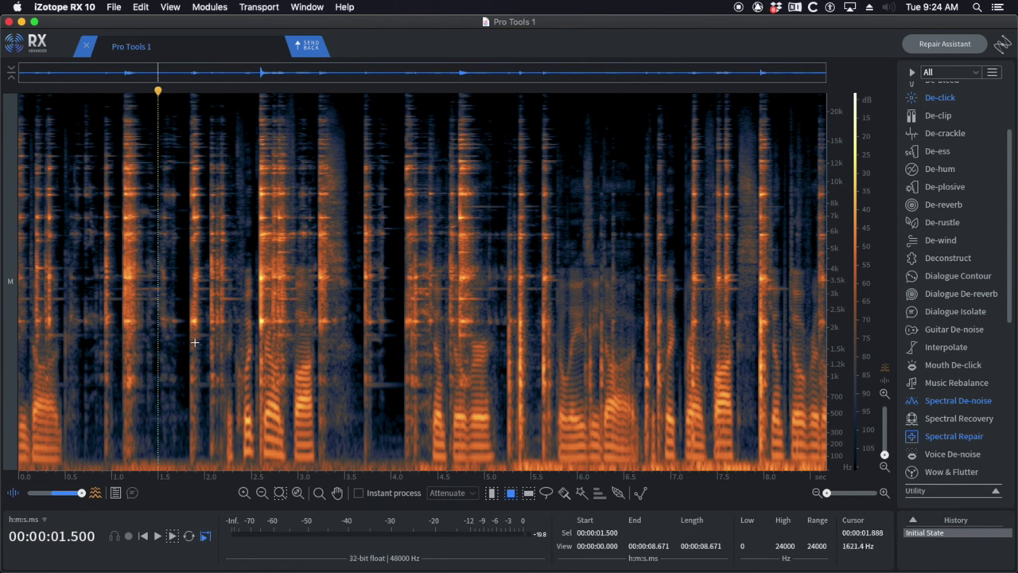
click(166, 339)
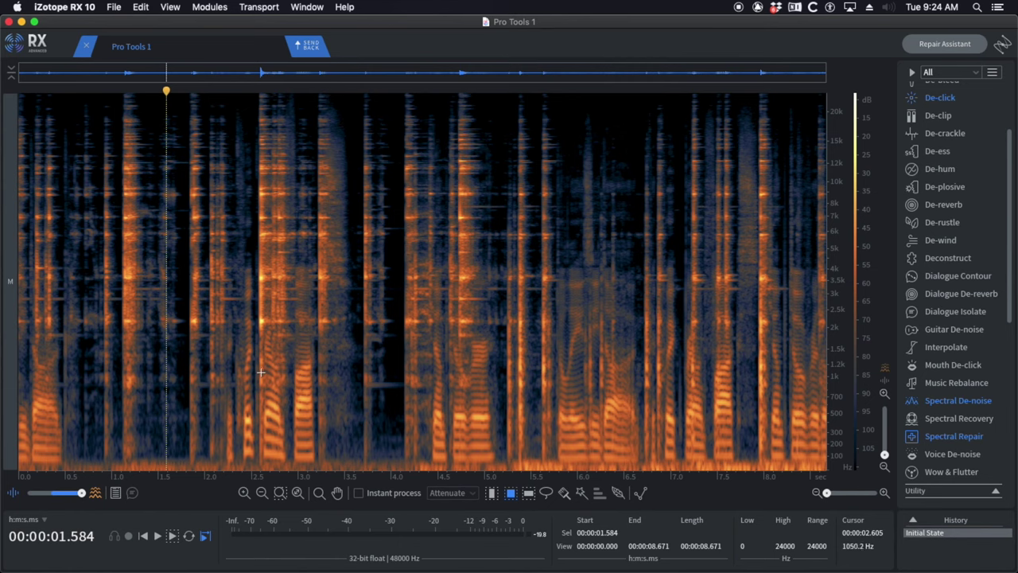
key(super+Tab)
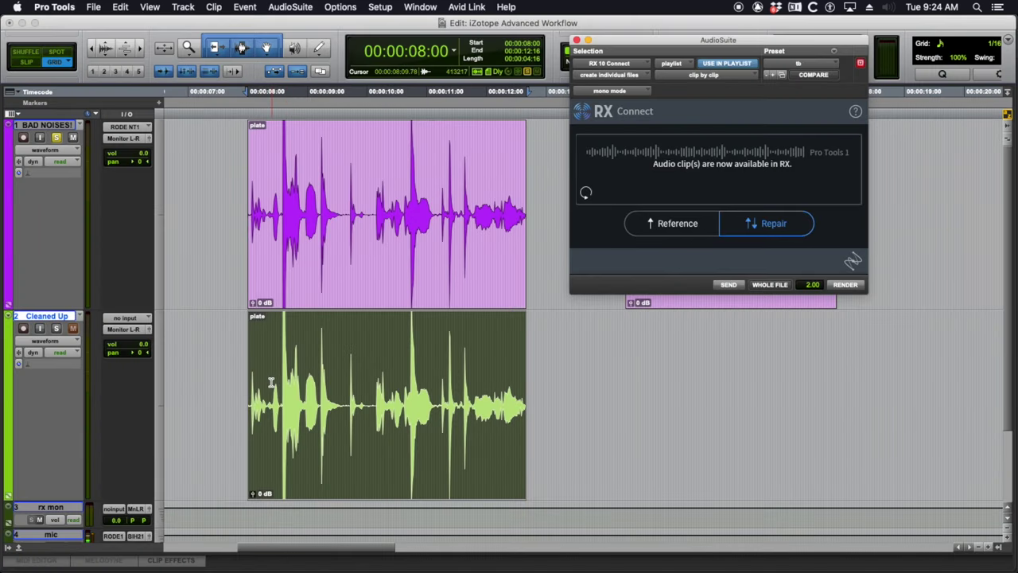
scroll(278, 389, left, 2)
drag(311, 396, 204, 391)
key(super+z)
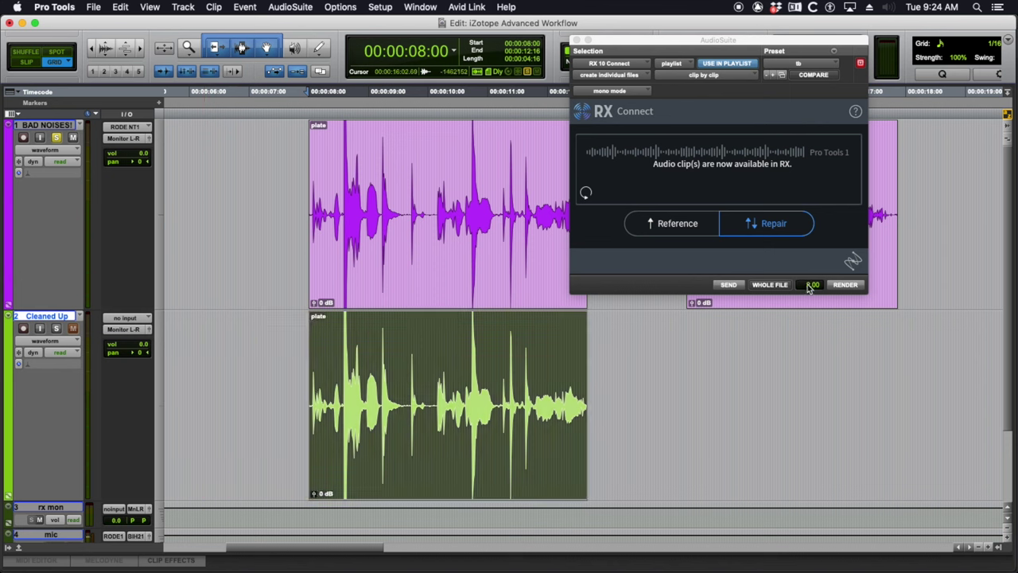
key(super+Tab)
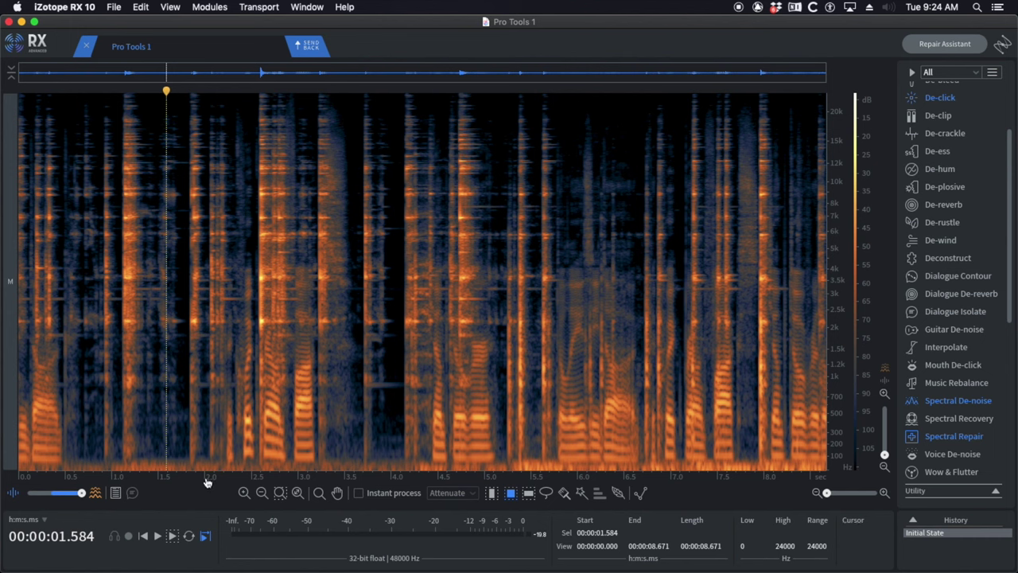
- Play the plate recording in RX from about 1.62 seconds and view the whole file in the spectrogram
click(205, 452)
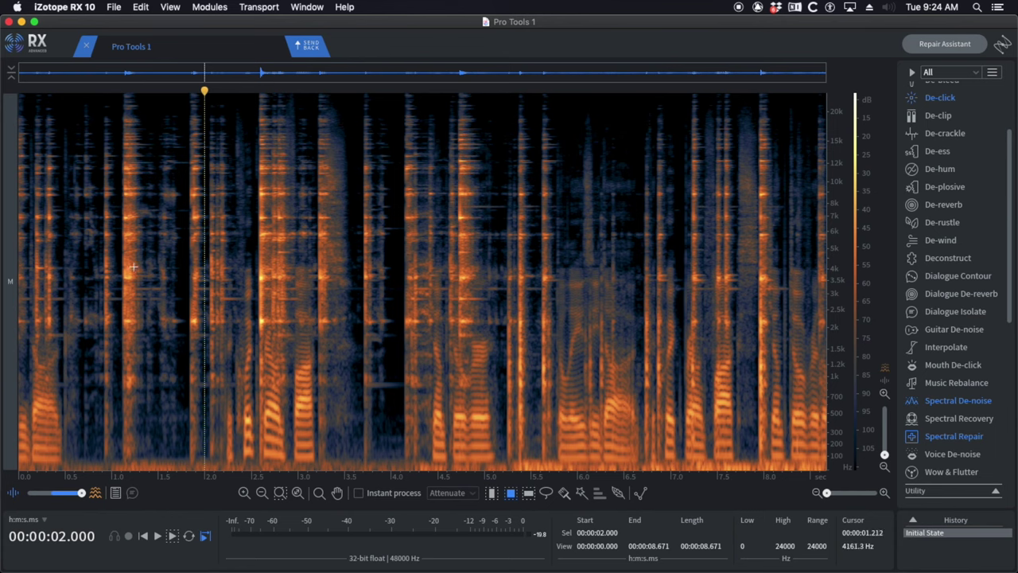
scroll(178, 281, up, 4)
scroll(178, 282, down, 1)
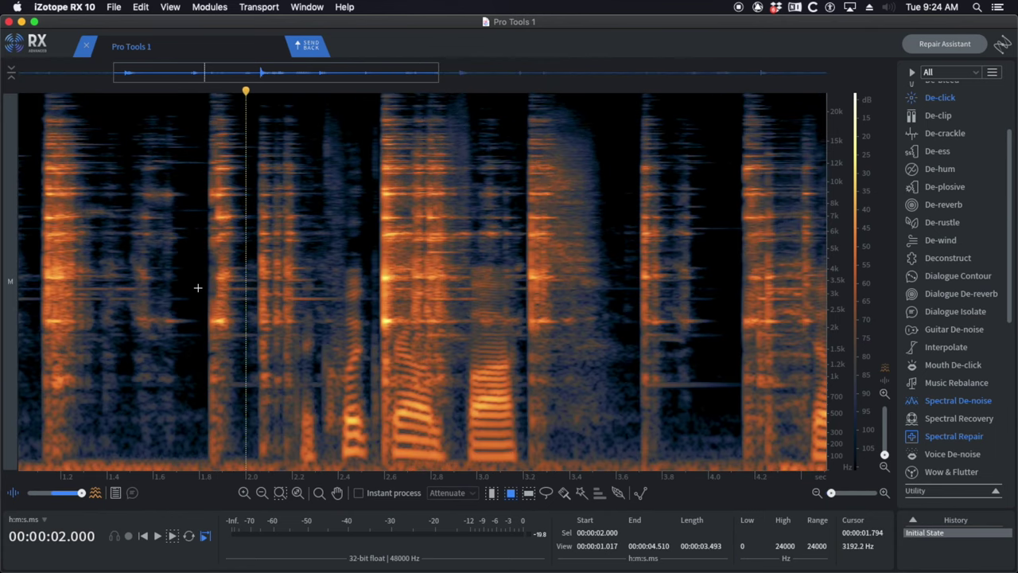
click(162, 269)
key(space)
scroll(237, 268, down, 4)
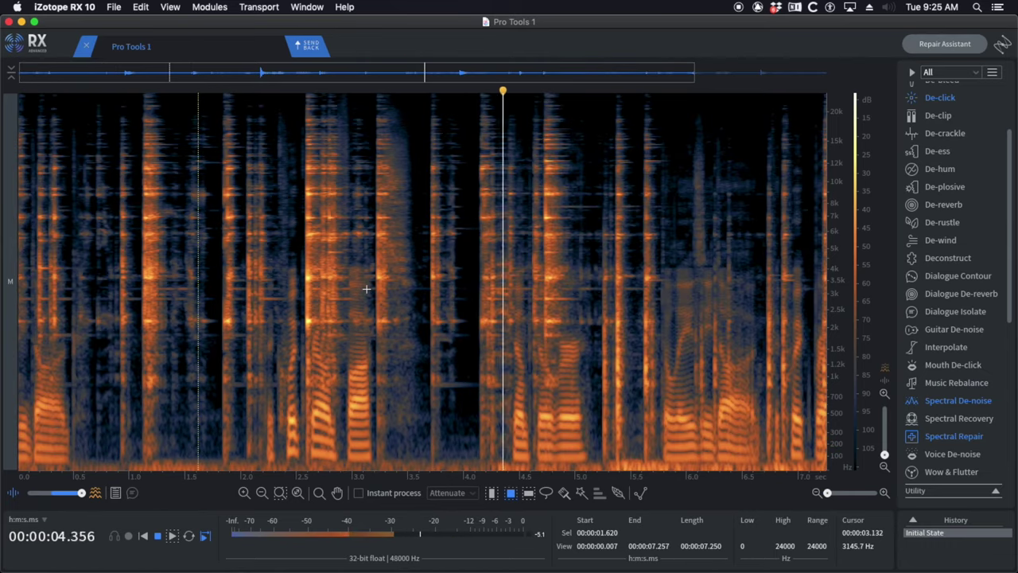
scroll(366, 288, down, 1)
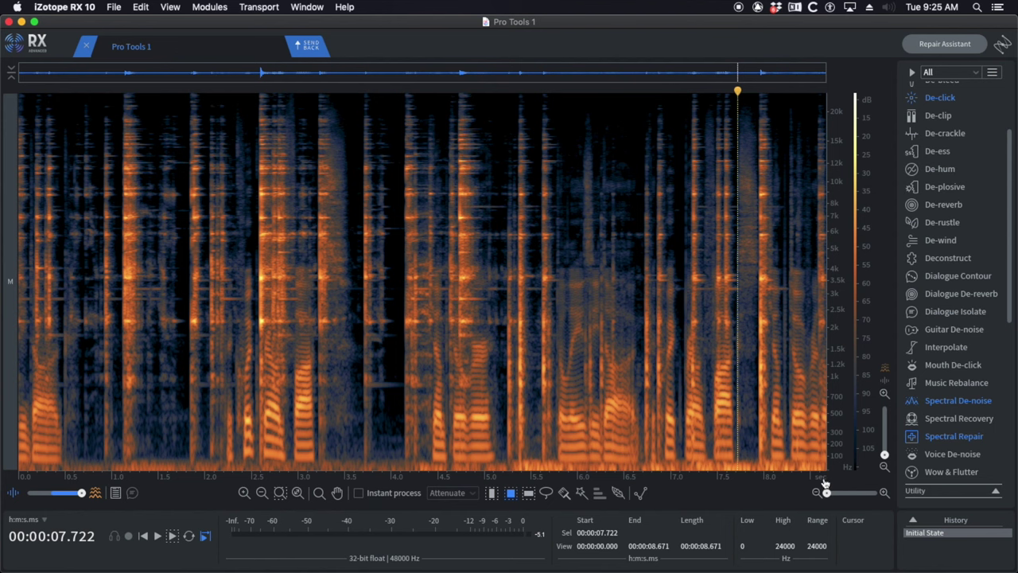
- Play the plate recording again from about 6 seconds
click(652, 467)
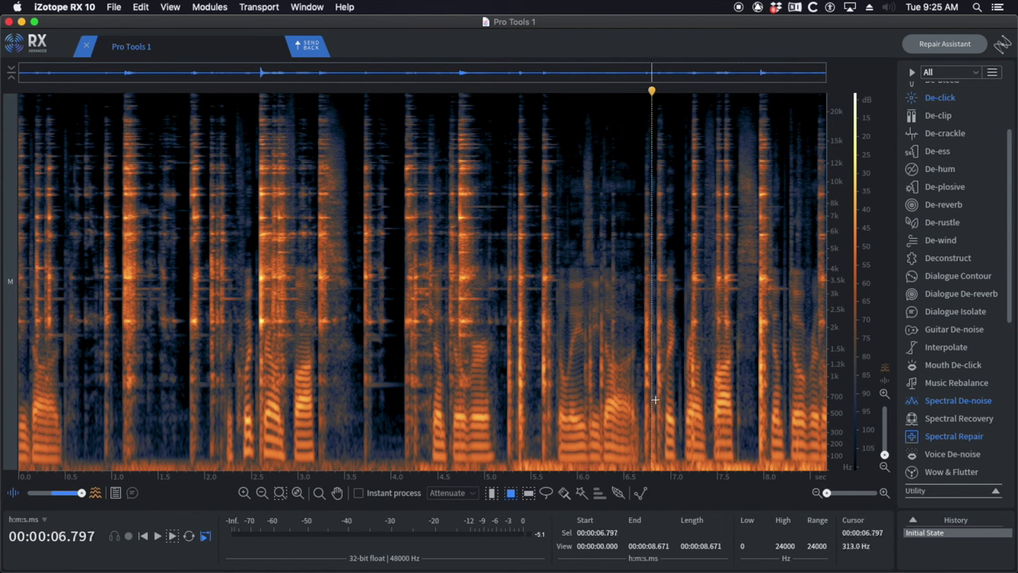
click(585, 328)
key(space)
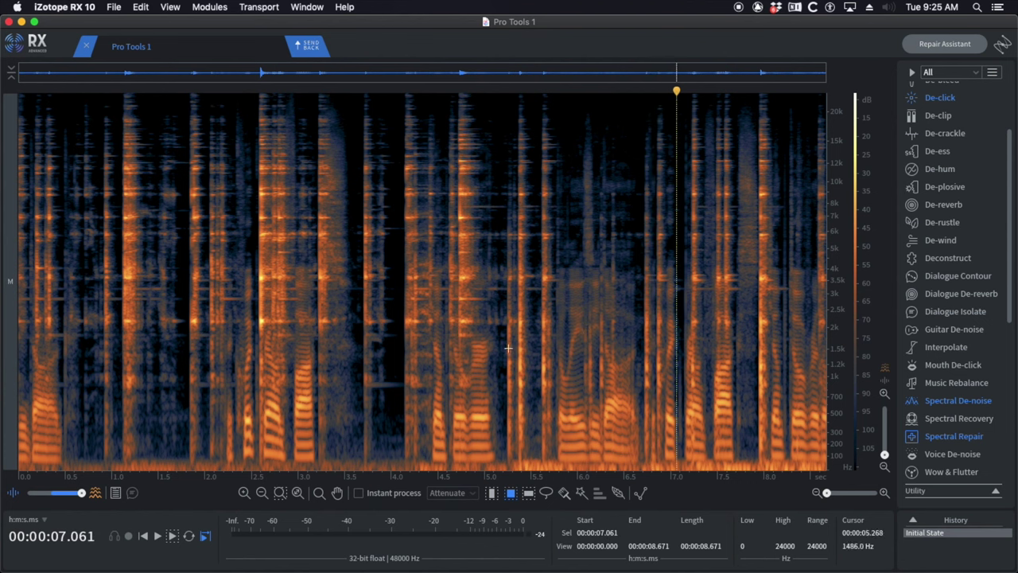
- Zoom in on the plate hits around 2.15 seconds and open Spectral Repair with its window clear of them
click(219, 332)
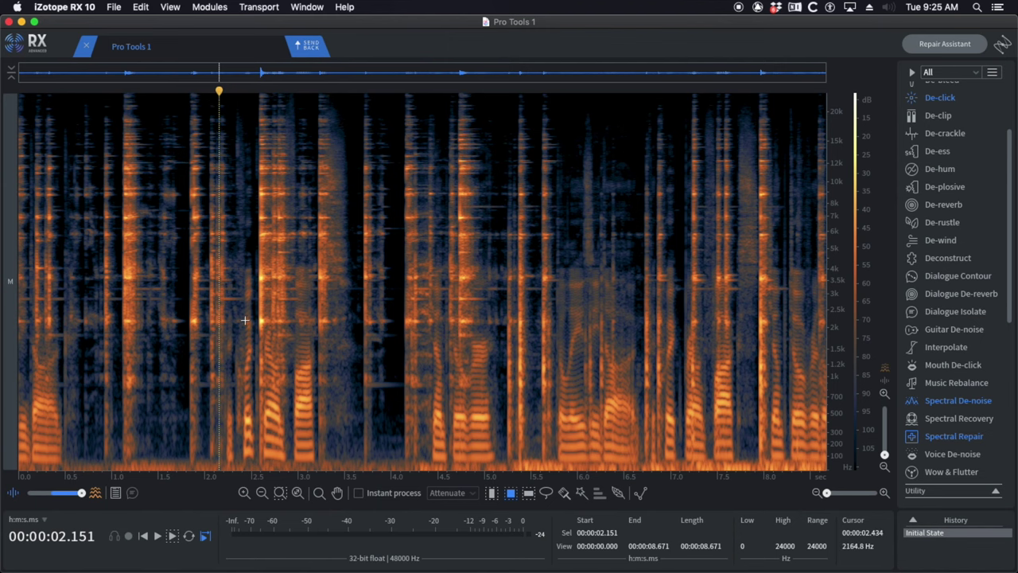
scroll(245, 320, up, 5)
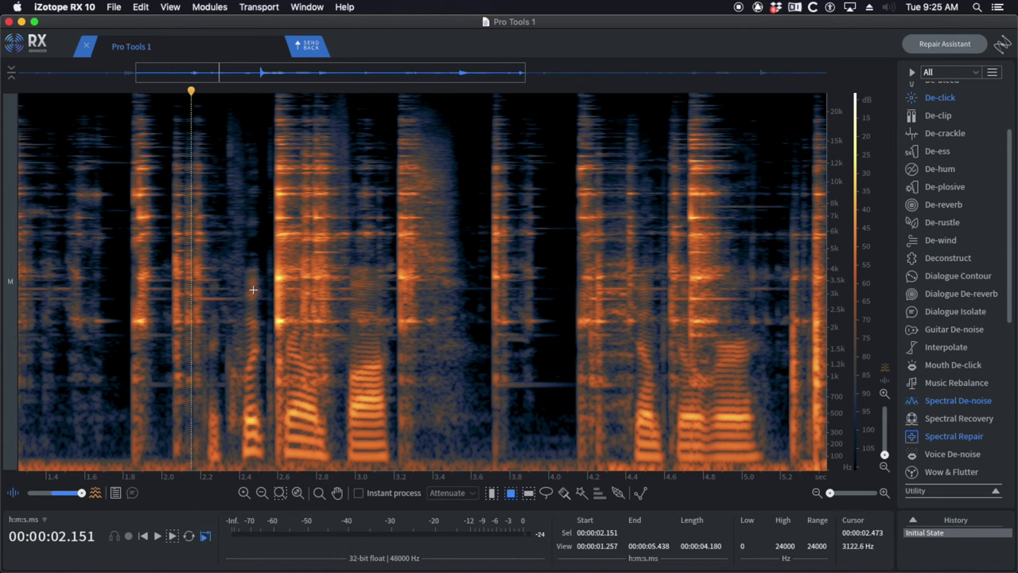
scroll(253, 292, up, 4)
scroll(253, 290, down, 3)
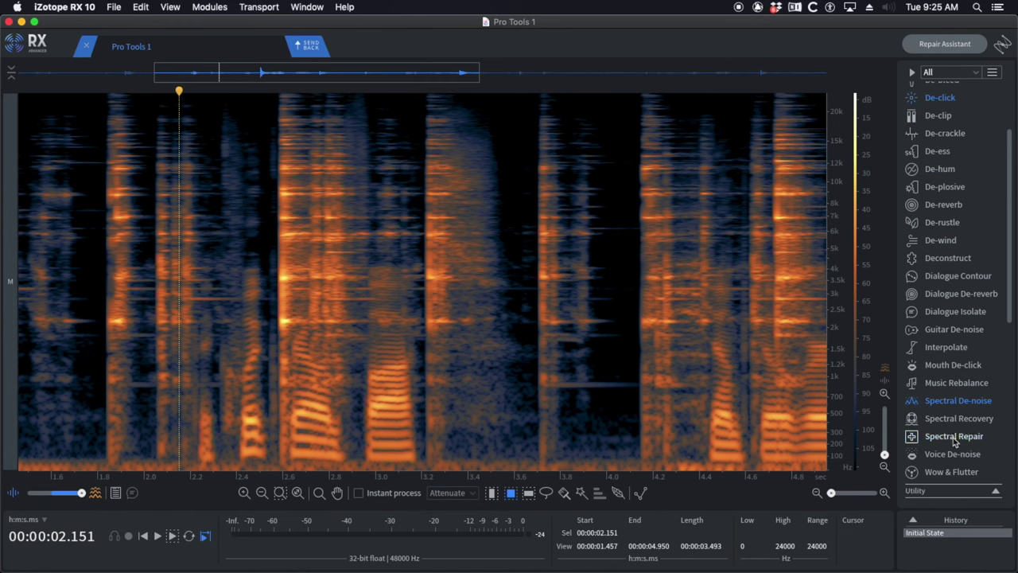
drag(2, 159, 830, 15)
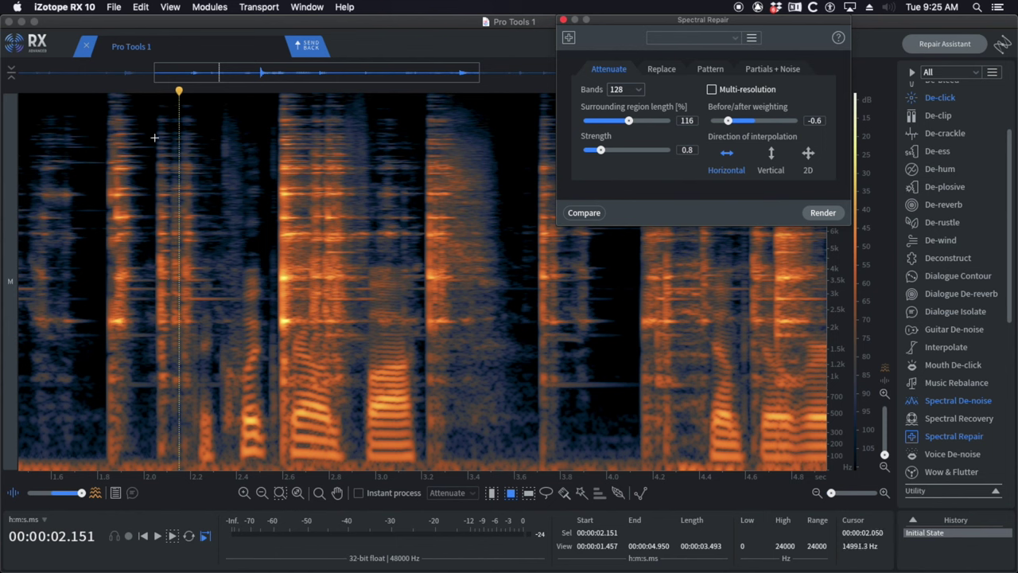
- Attenuate the plate hit between about 2.01 and 2.27 seconds above about 1.3 kHz with Spectral Repair and play the result
drag(146, 116, 207, 358)
key(Return)
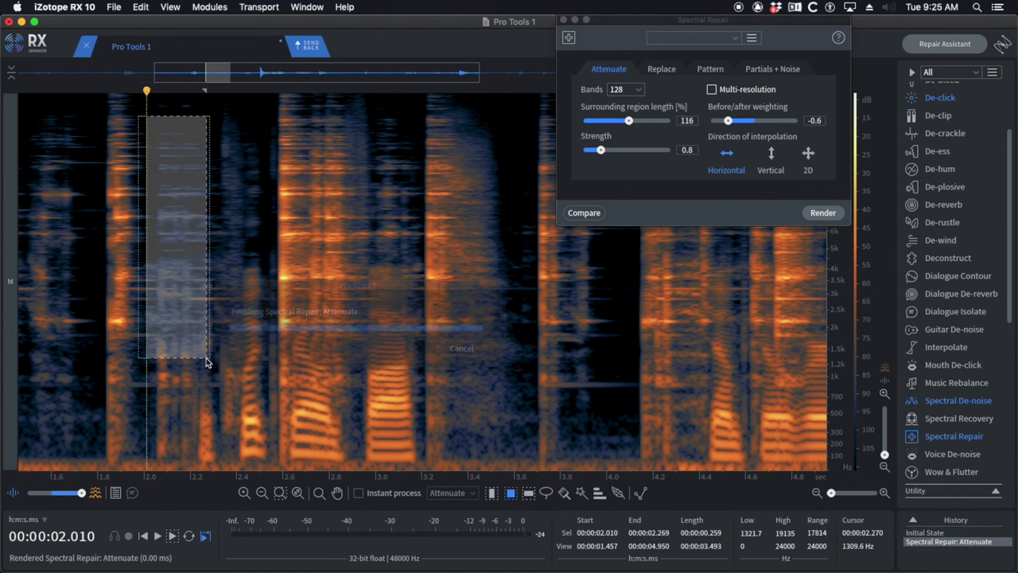
click(98, 314)
key(space)
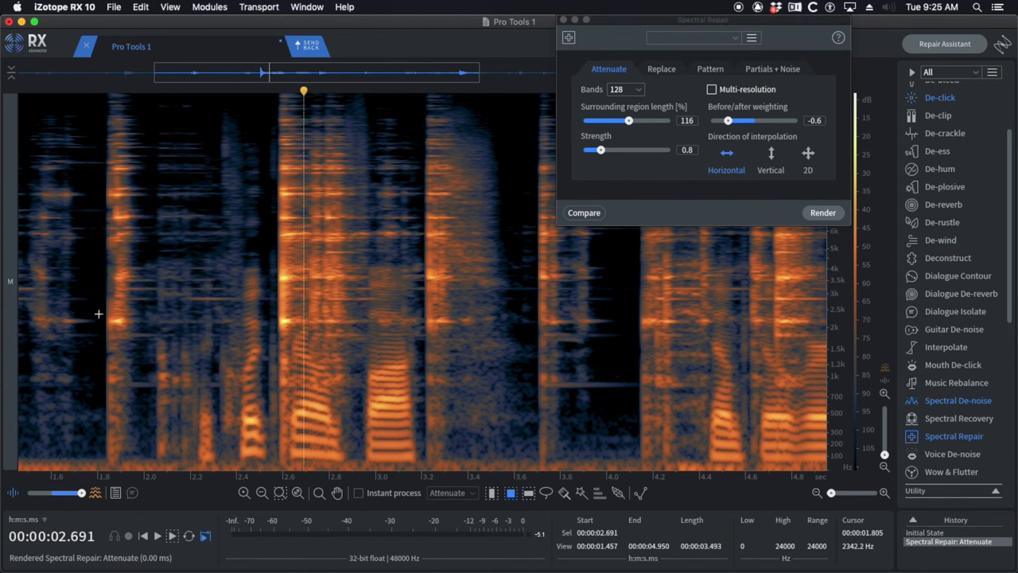
key(space)
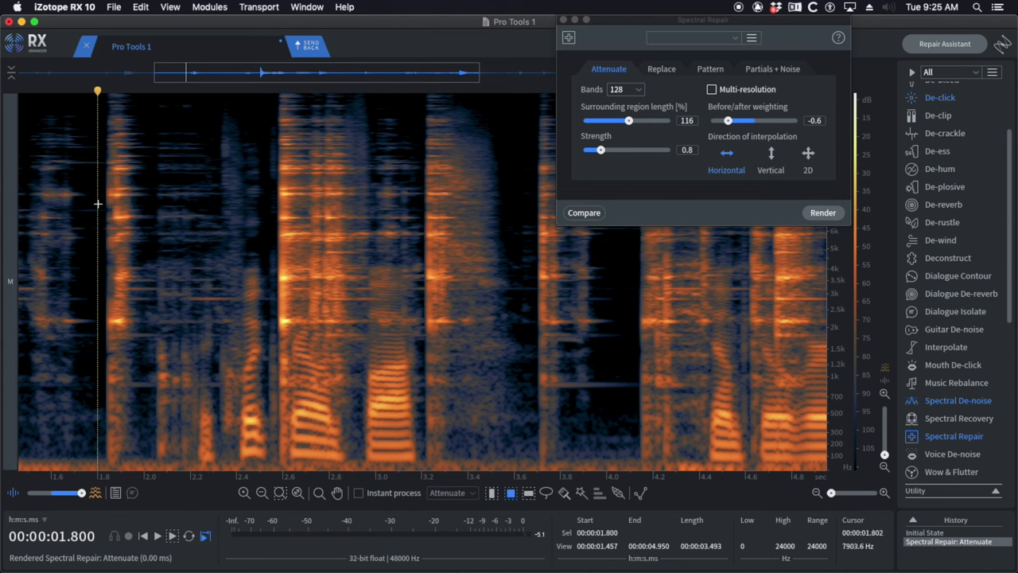
key(space)
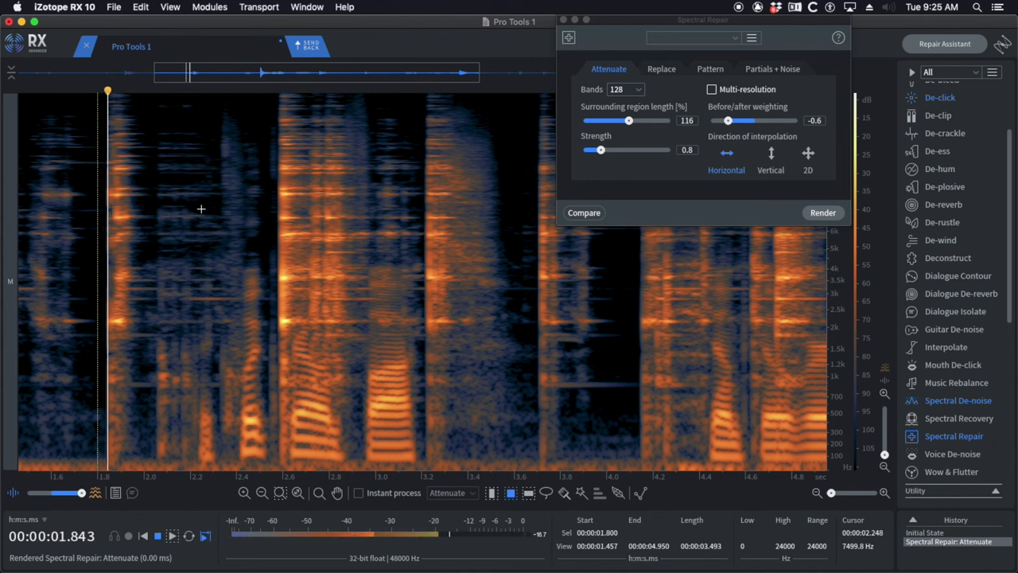
- Replay the attenuated plate hit from about 2.04 seconds and check its upper frequency range in the spectrogram
click(153, 215)
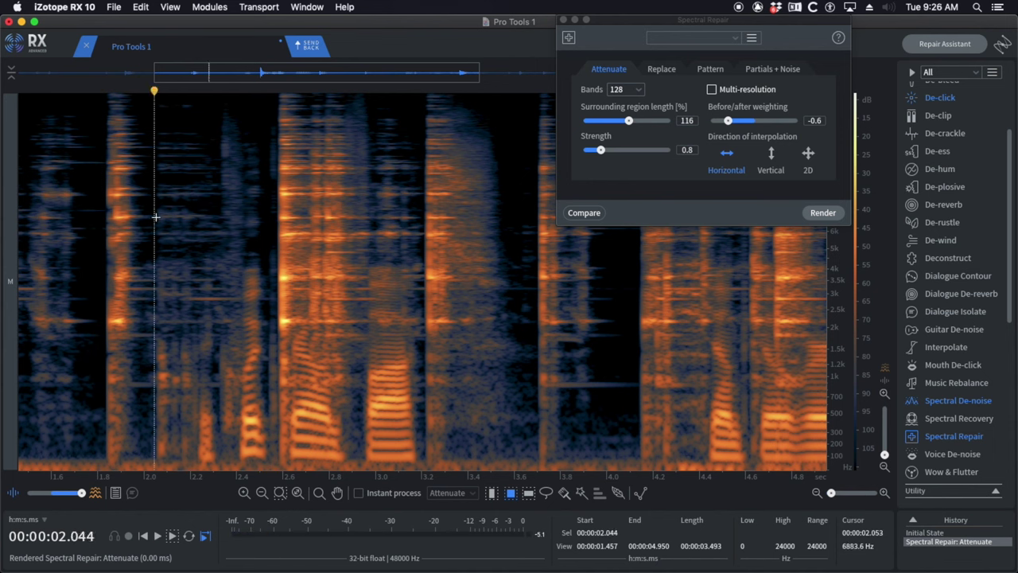
key(space)
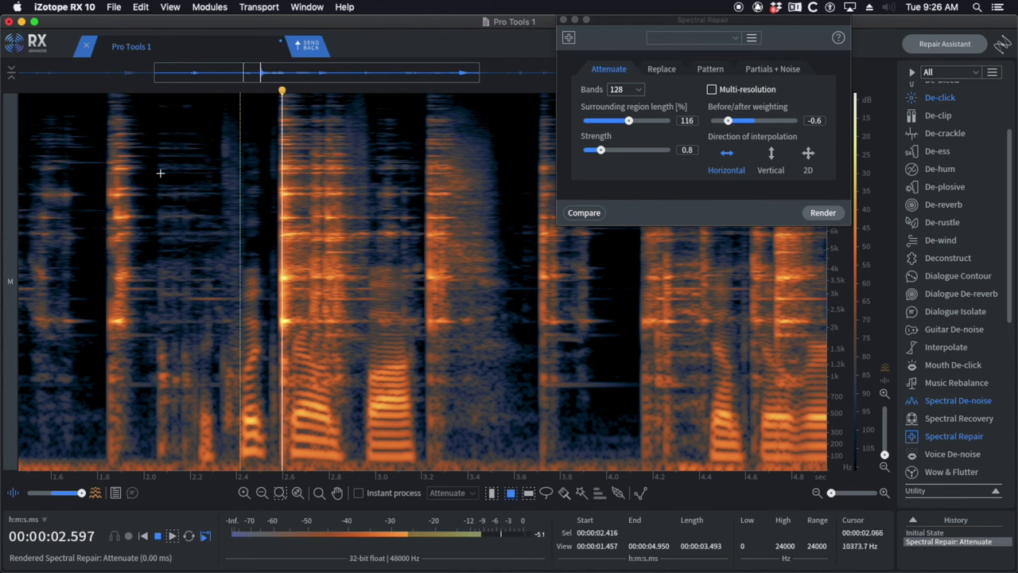
click(147, 188)
drag(152, 134, 211, 338)
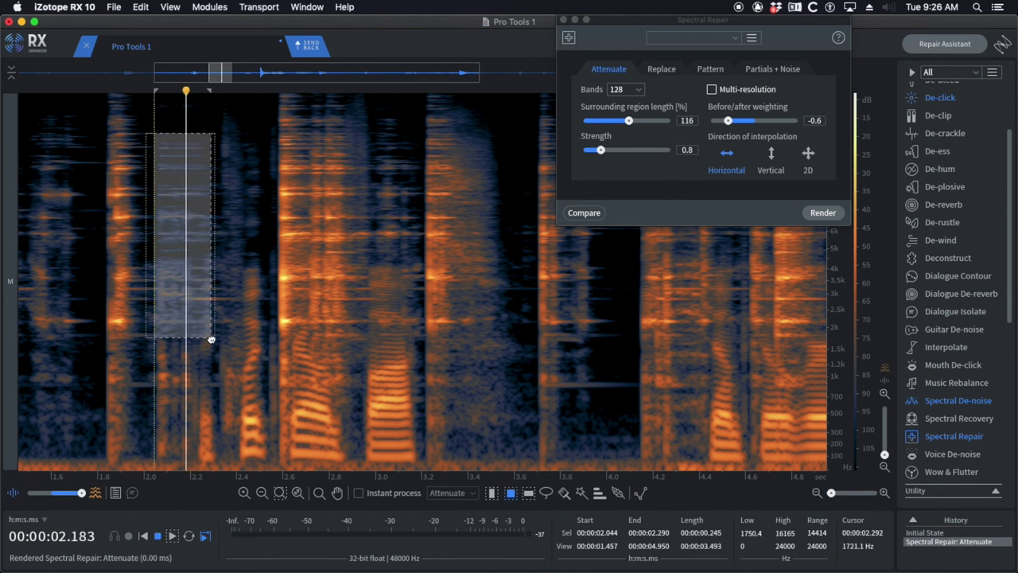
key(space)
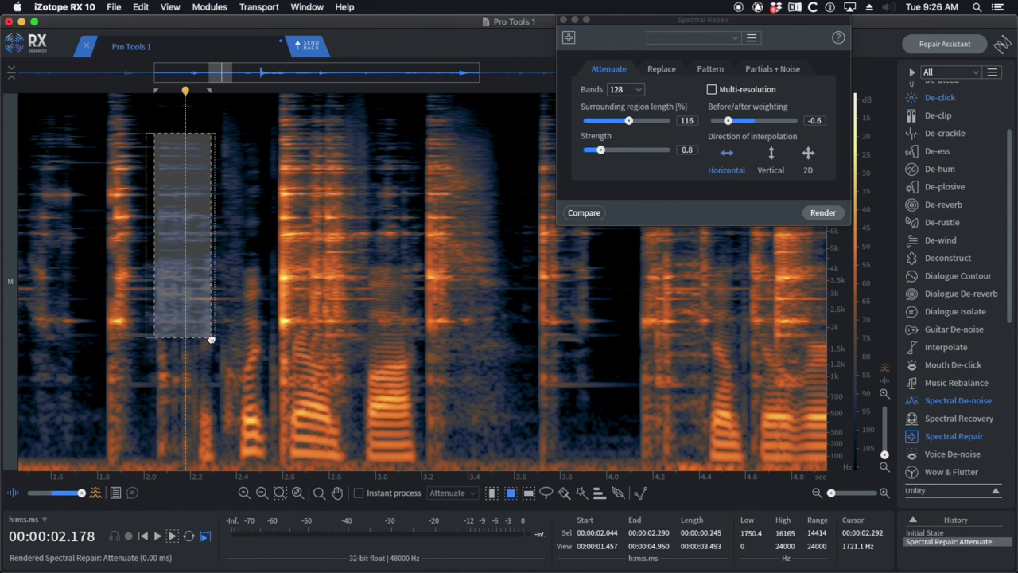
click(98, 275)
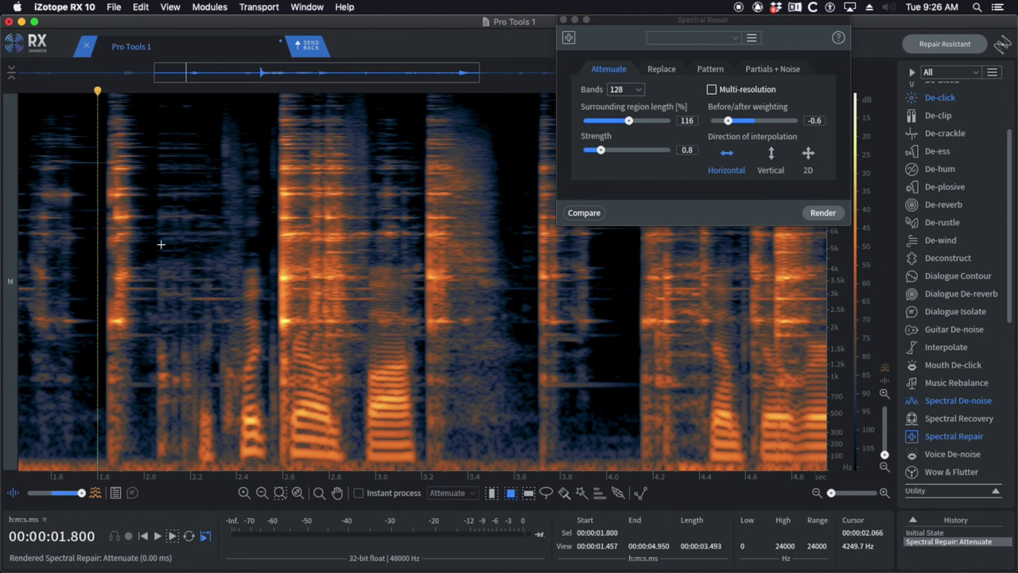
- Attenuate the same hit twice more with Spectral Repair, over nearly its full frequency range and over about 2.00 to 2.33 seconds above 1.6 kHz
drag(150, 125, 194, 460)
key(Return)
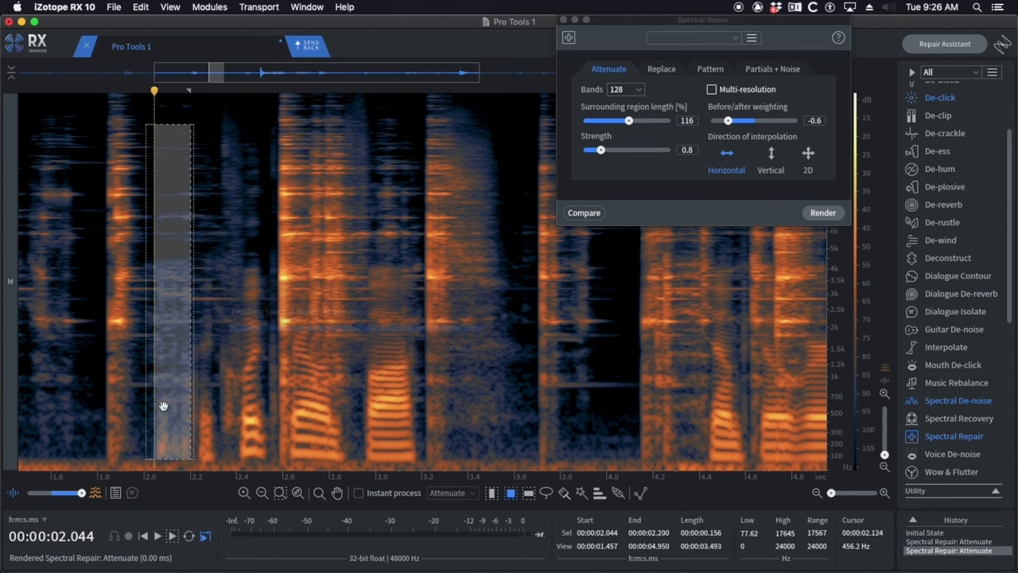
click(117, 366)
drag(144, 115, 199, 333)
key(Return)
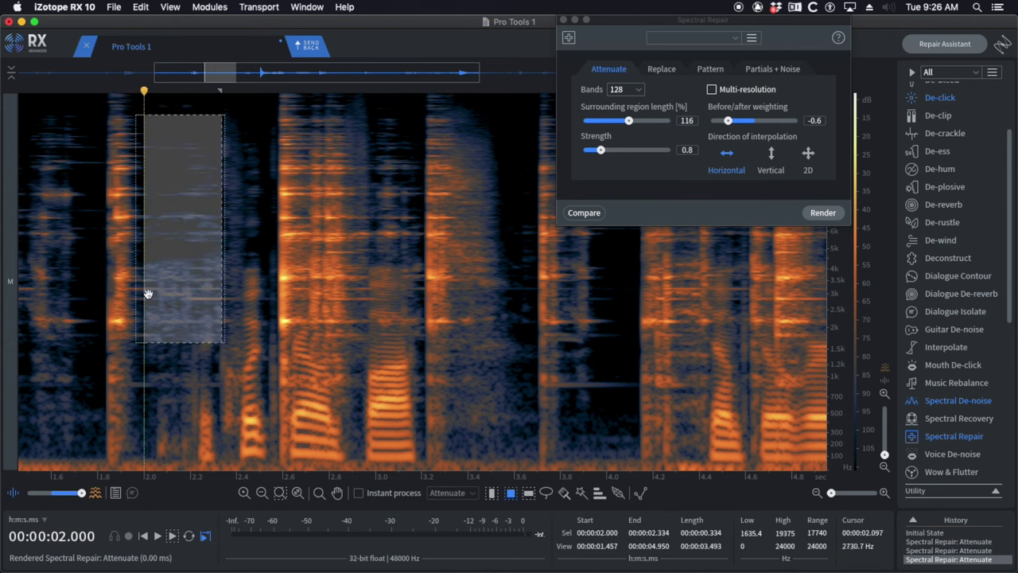
- Play the recording from about 1.8 seconds to hear the repeated attenuations
click(79, 270)
key(space)
click(100, 267)
key(space)
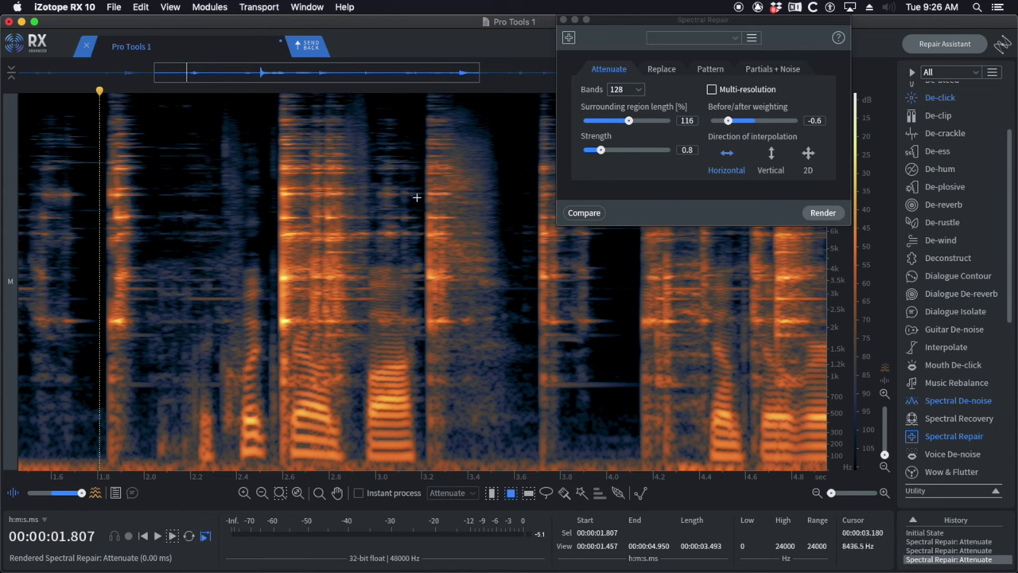
- Undo all three Spectral Repair attenuations and play the original audio from about 2.33 seconds
key(super+z)
key(super+z)
key(super+z)
click(220, 280)
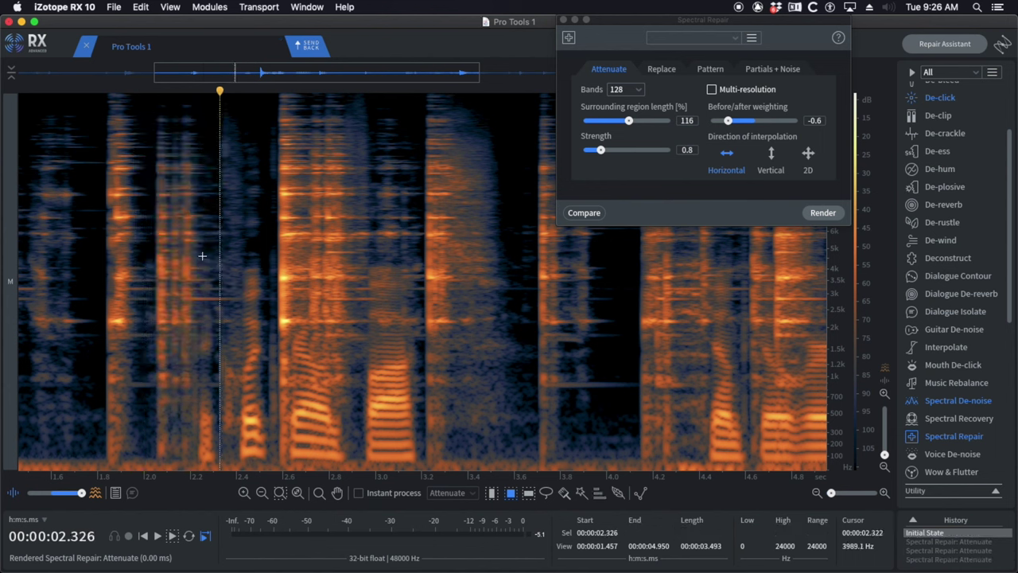
key(space)
key(space)
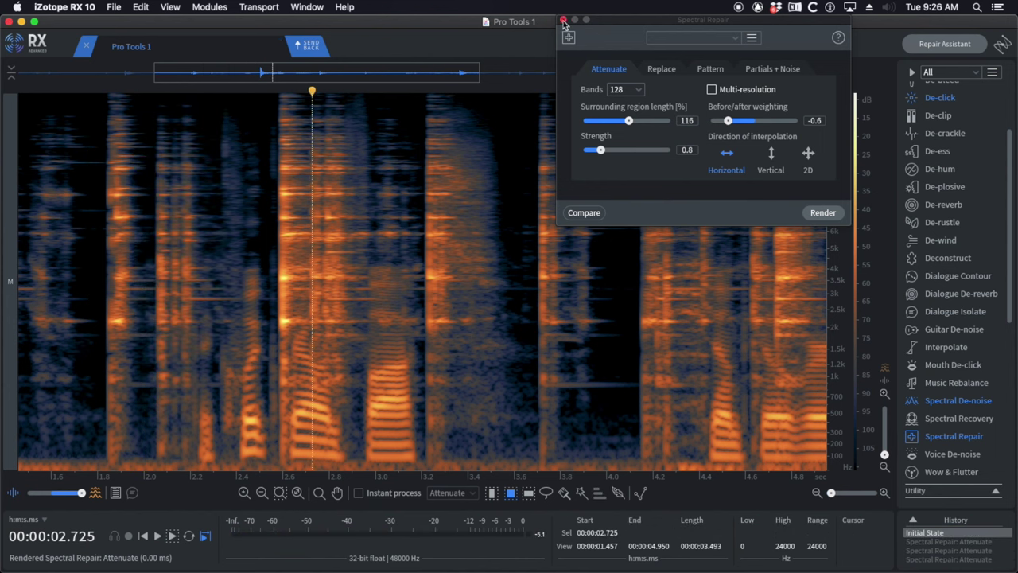
- Render Deconstruct with transient gain at -28 dB on the plate hit from about 2.04 to 2.25 seconds, between about 685 Hz and 20.7 kHz
click(948, 259)
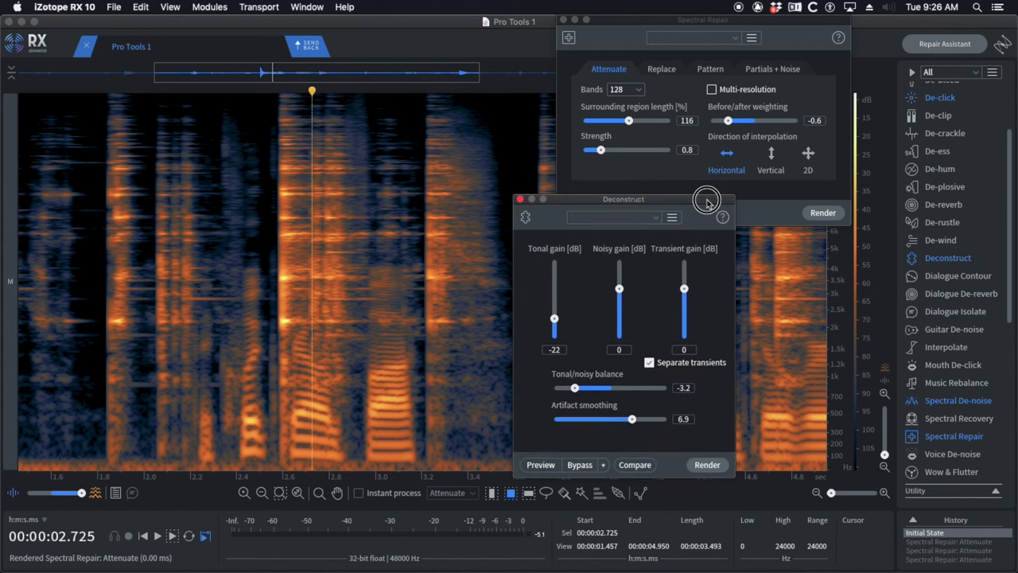
drag(708, 199, 807, 252)
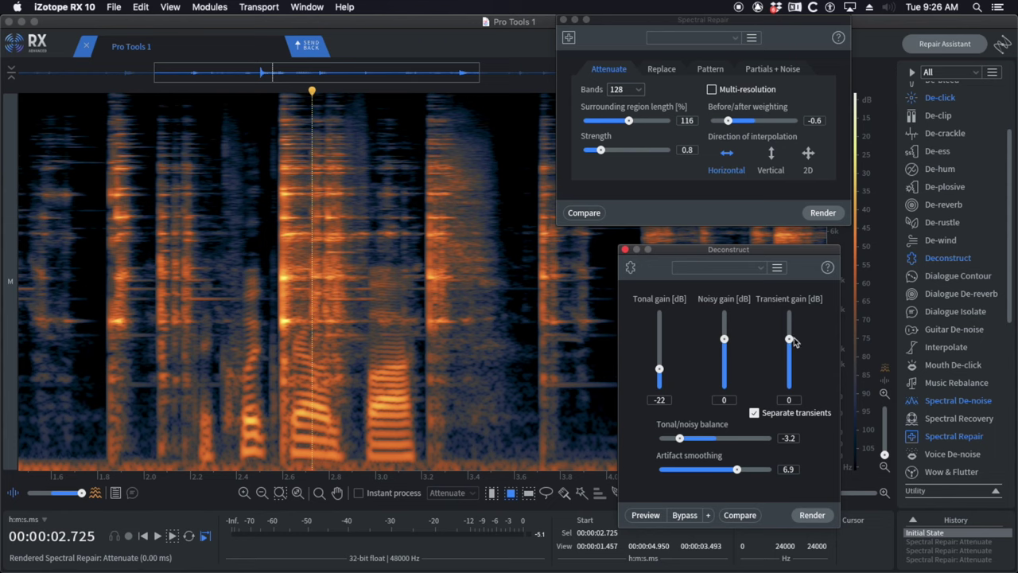
drag(792, 340, 790, 373)
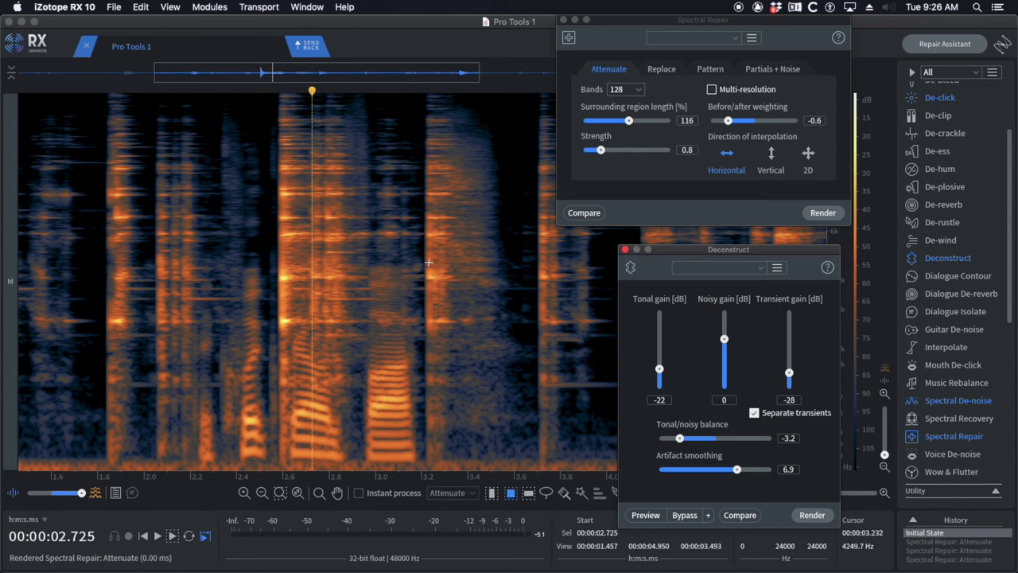
drag(146, 109, 204, 398)
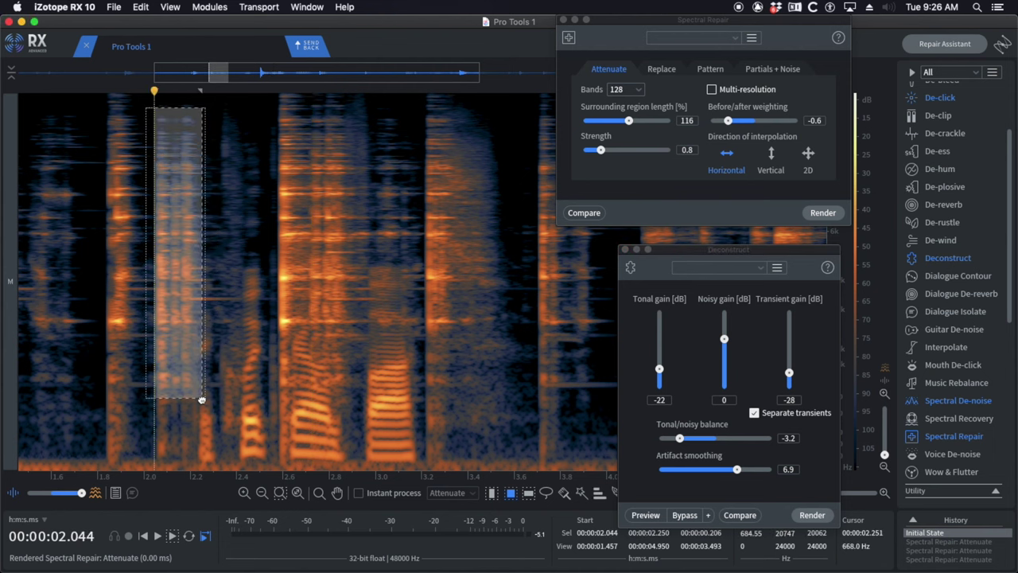
click(813, 515)
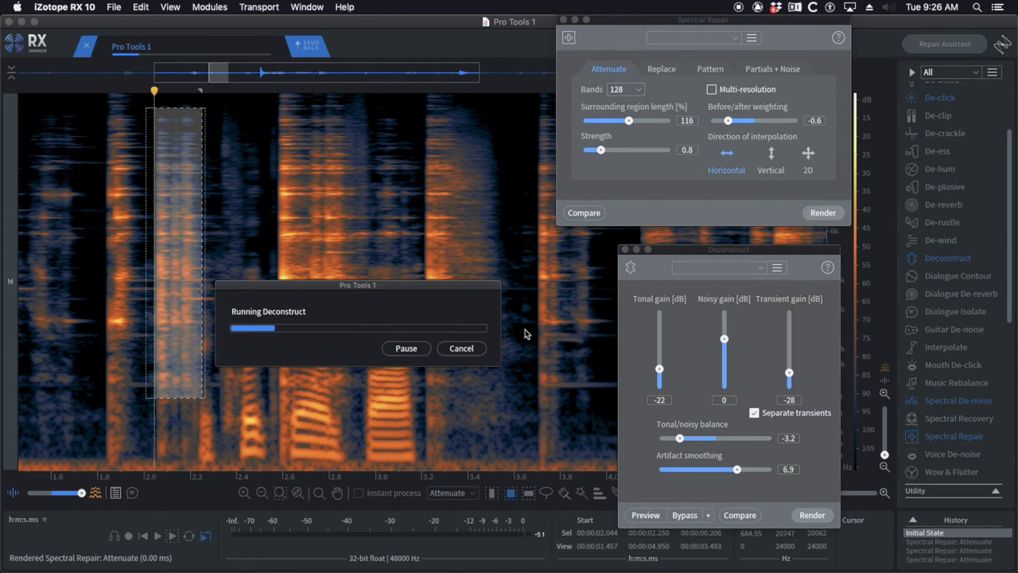
- Play the recording from 1.6 seconds to hear the deconstructed plate hit in context
click(50, 205)
key(space)
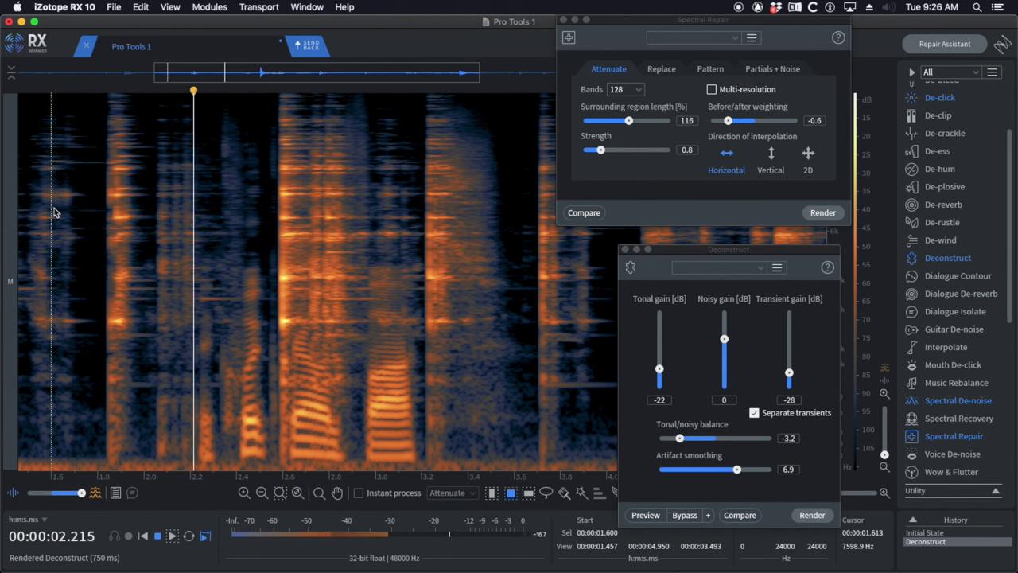
key(space)
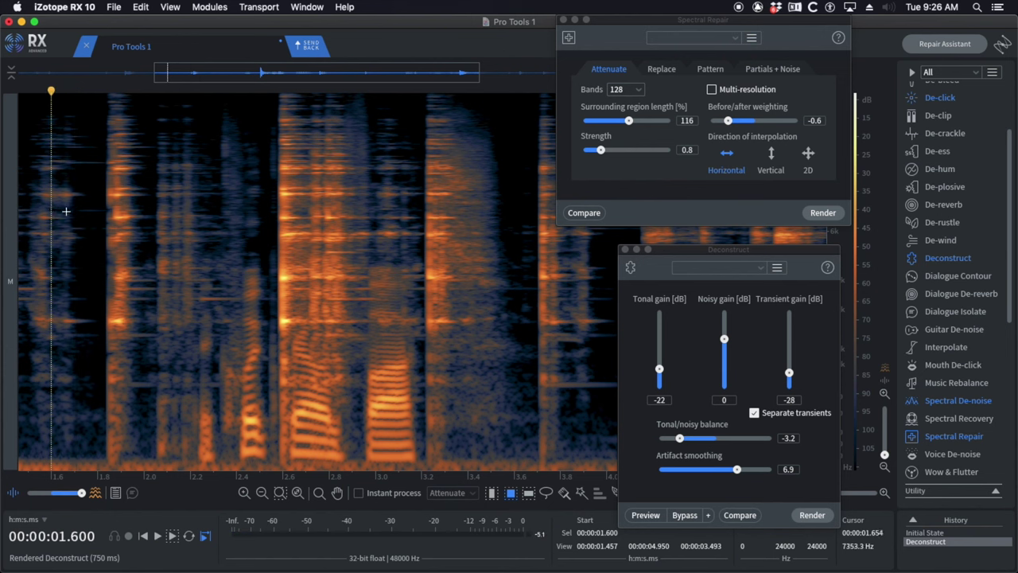
key(space)
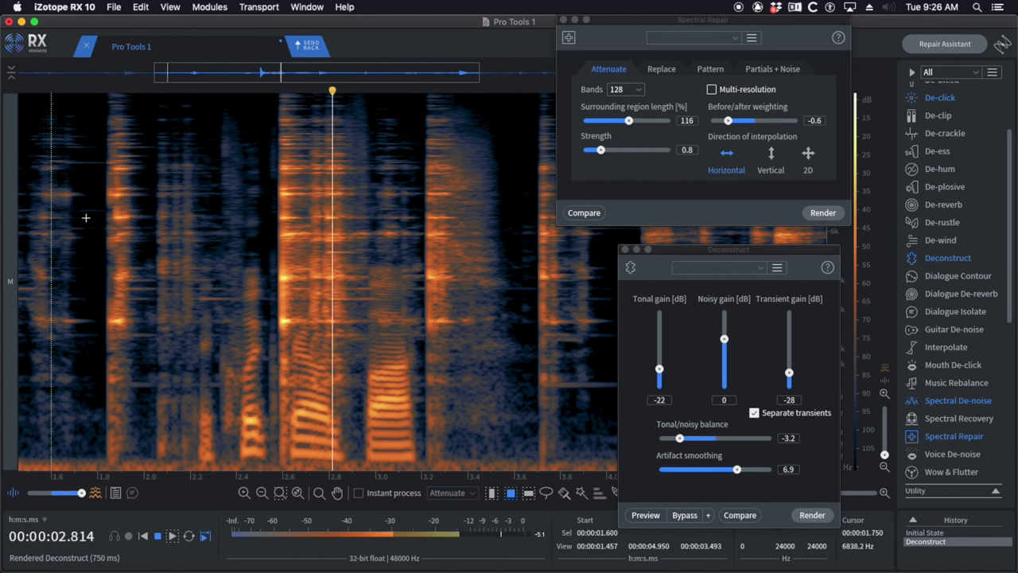
key(space)
- Replay short stretches around the deconstructed hit, including one starting at 2.2 seconds
click(88, 216)
key(space)
key(space)
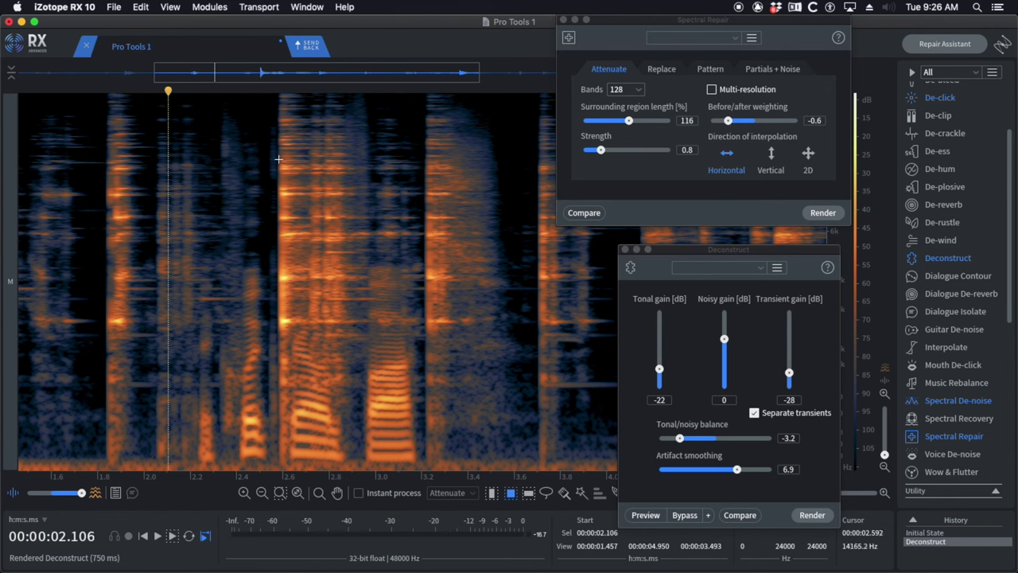
click(219, 311)
click(189, 303)
key(space)
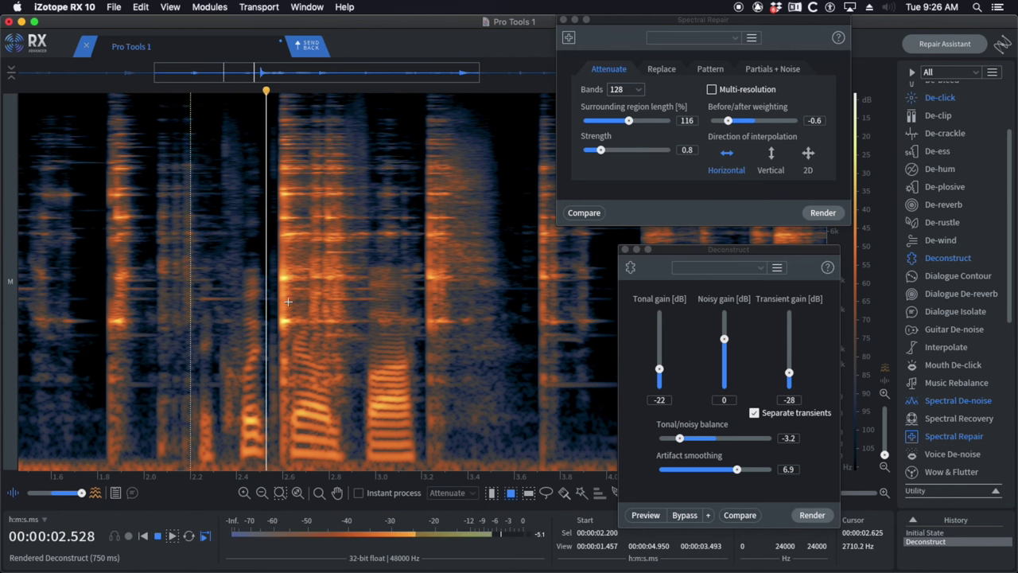
key(space)
- Select the loud plate hit from about 2.58 to 2.88 seconds above about 1.95 kHz
scroll(290, 306, up, 3)
scroll(289, 306, up, 2)
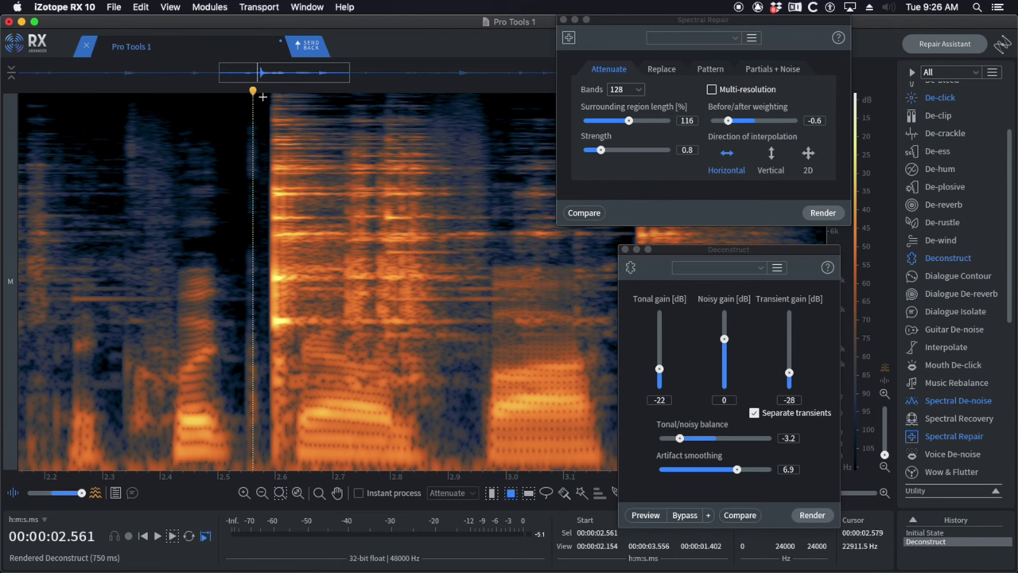
drag(263, 97, 345, 327)
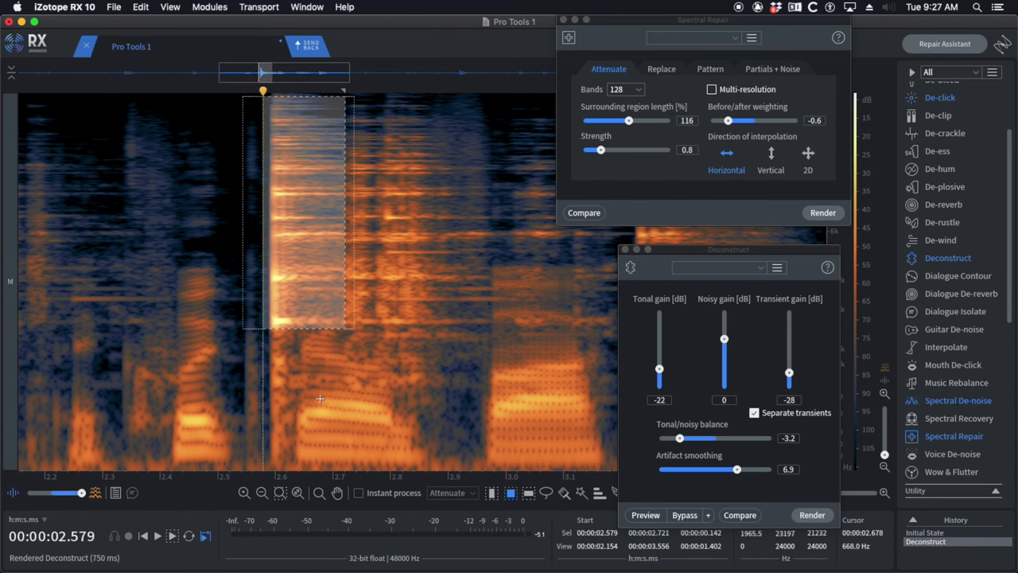
key(super+a)
click(246, 304)
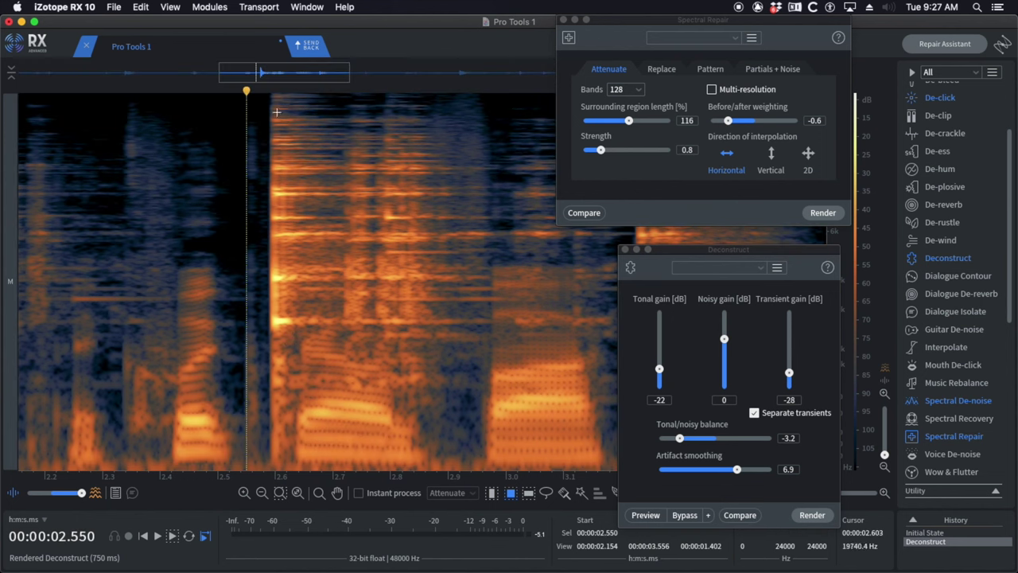
drag(265, 328, 435, 93)
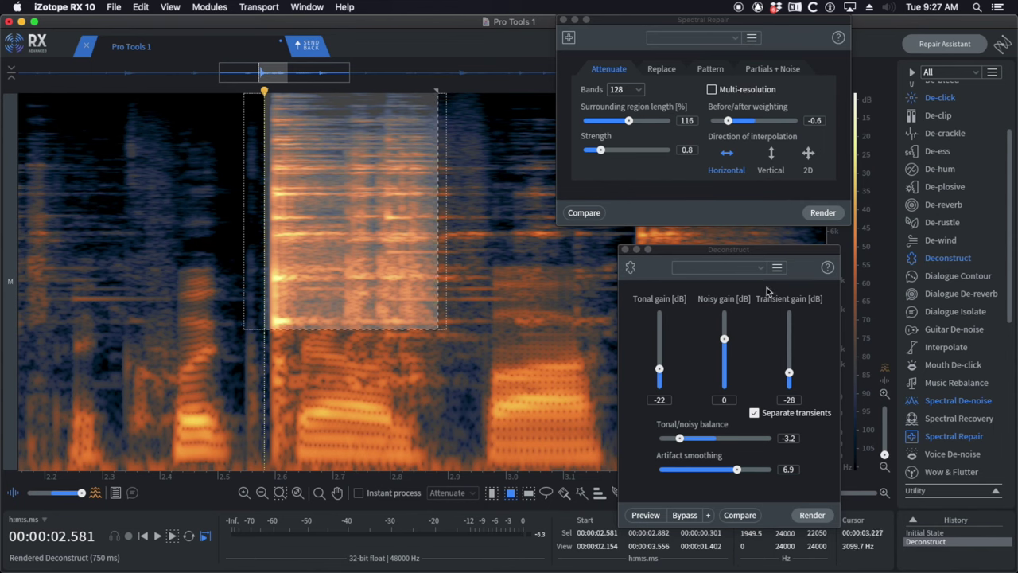
scroll(947, 175, up, 3)
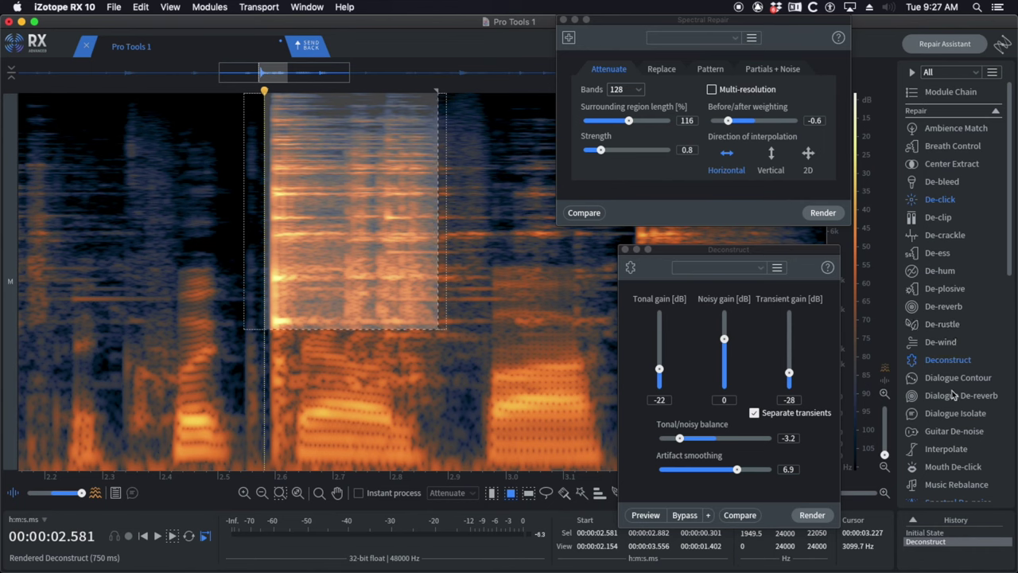
scroll(955, 398, down, 3)
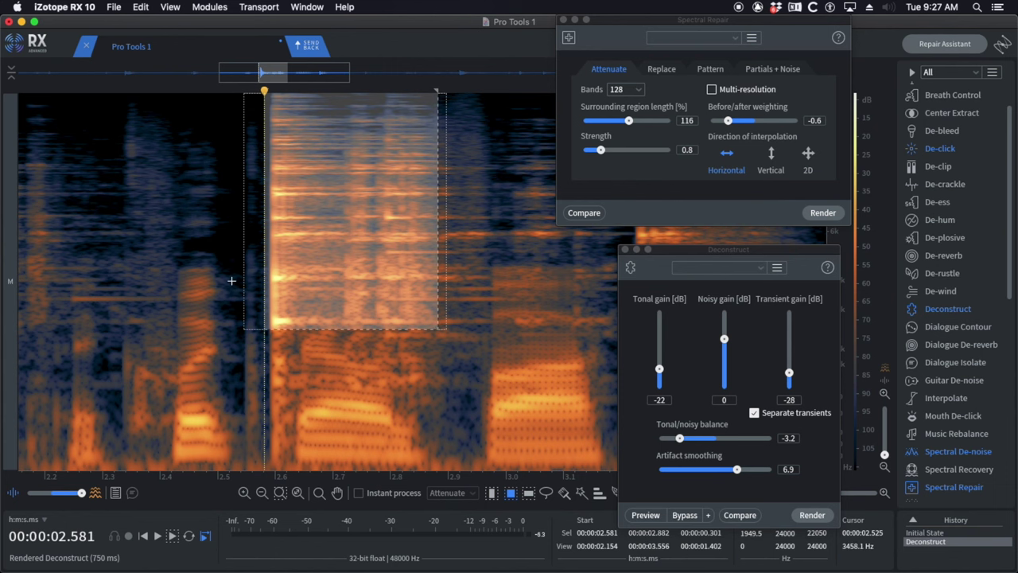
scroll(231, 285, down, 2)
scroll(232, 286, down, 2)
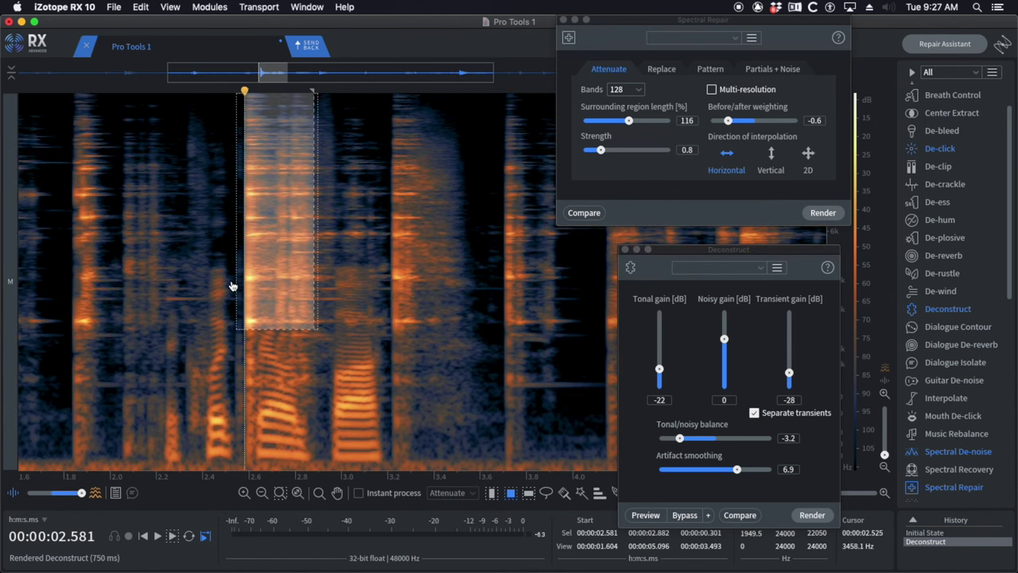
- Try Mouth De-click on the entire recording and undo it
click(390, 268)
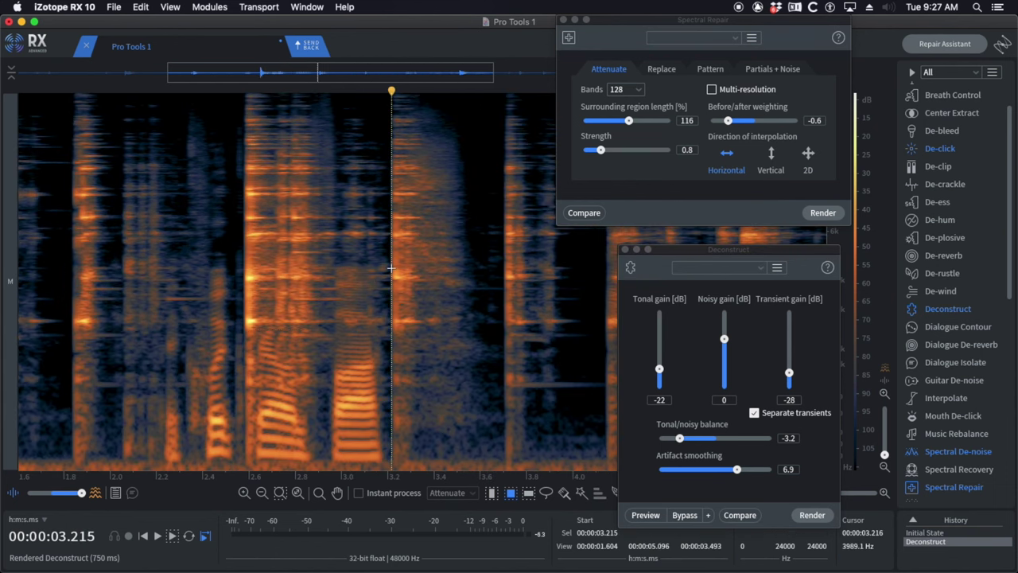
key(super+a)
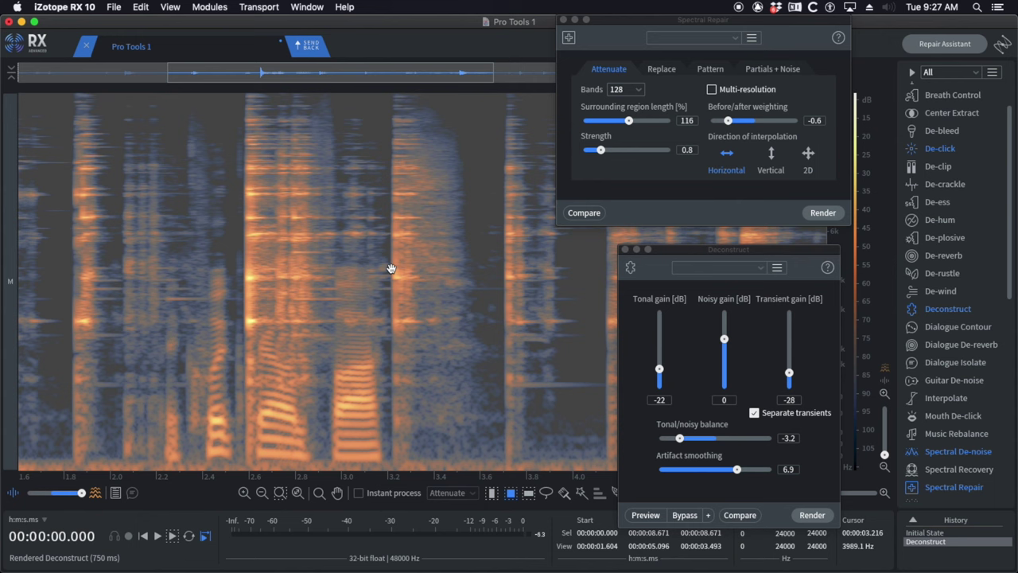
key(shift+m)
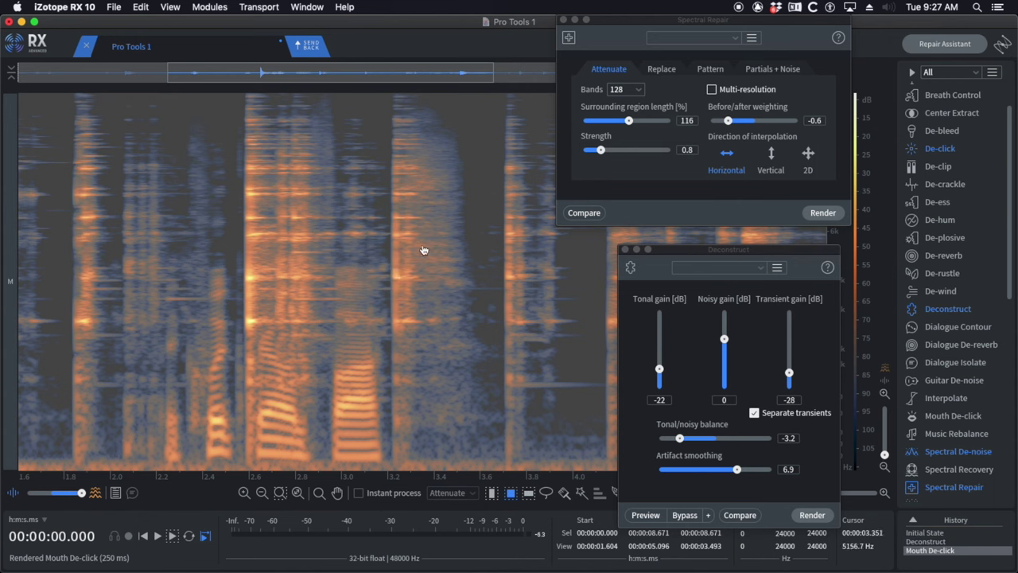
key(super+z)
click(188, 255)
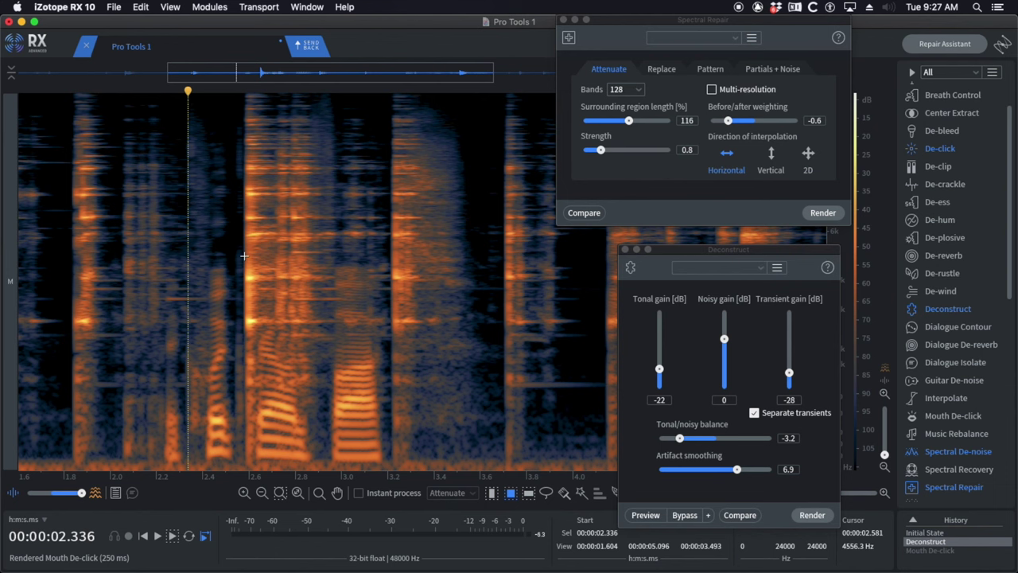
- Render Deconstruct on the loud plate hit from about 2.58 to 2.97 seconds, above about 2 kHz
scroll(262, 265, up, 5)
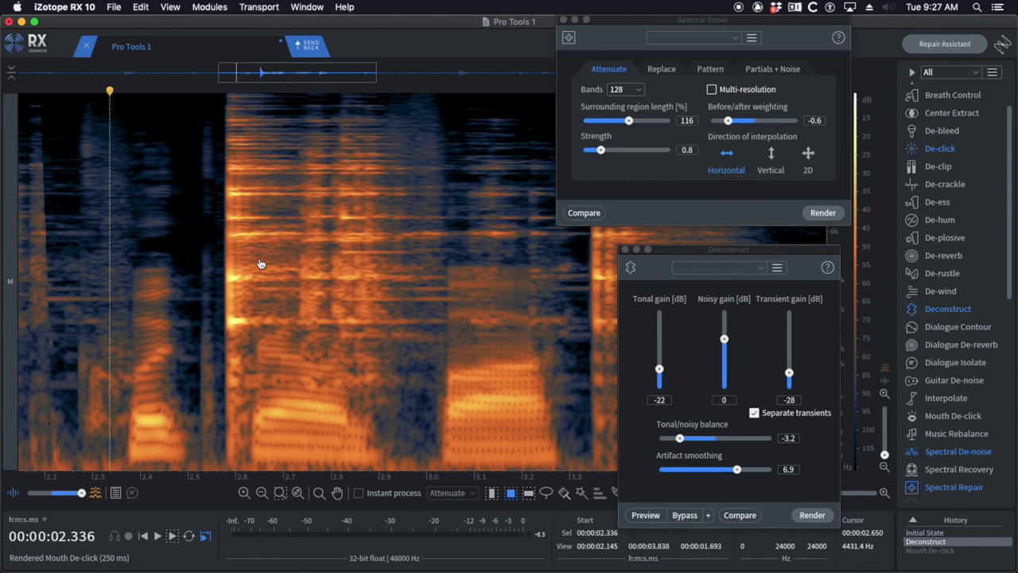
drag(227, 95, 413, 327)
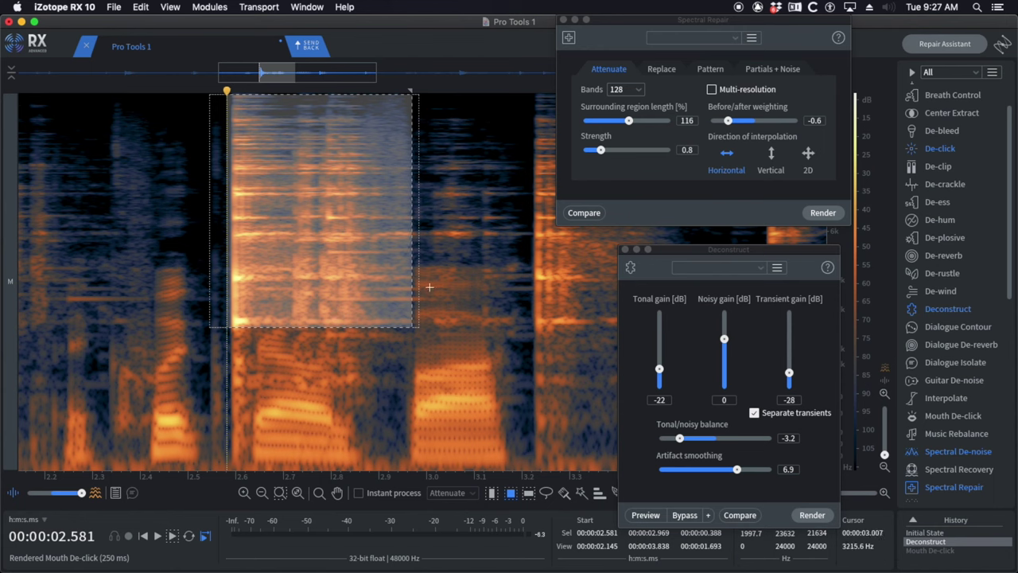
key(Return)
- Play back the deconstructed plate hit several times, starting from about 2.3 seconds
click(87, 217)
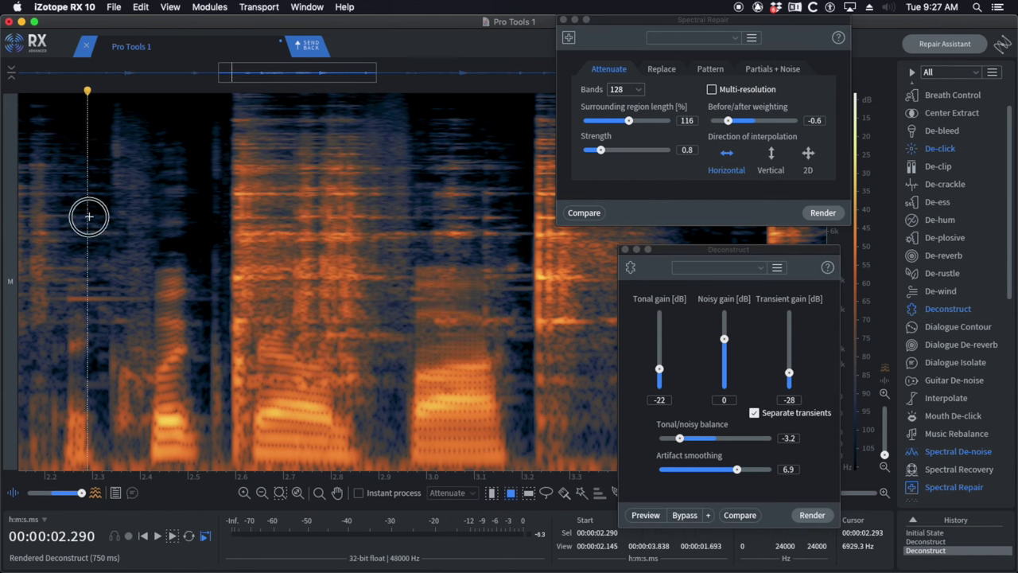
key(space)
scroll(121, 221, down, 3)
key(space)
click(98, 236)
key(space)
scroll(199, 246, up, 3)
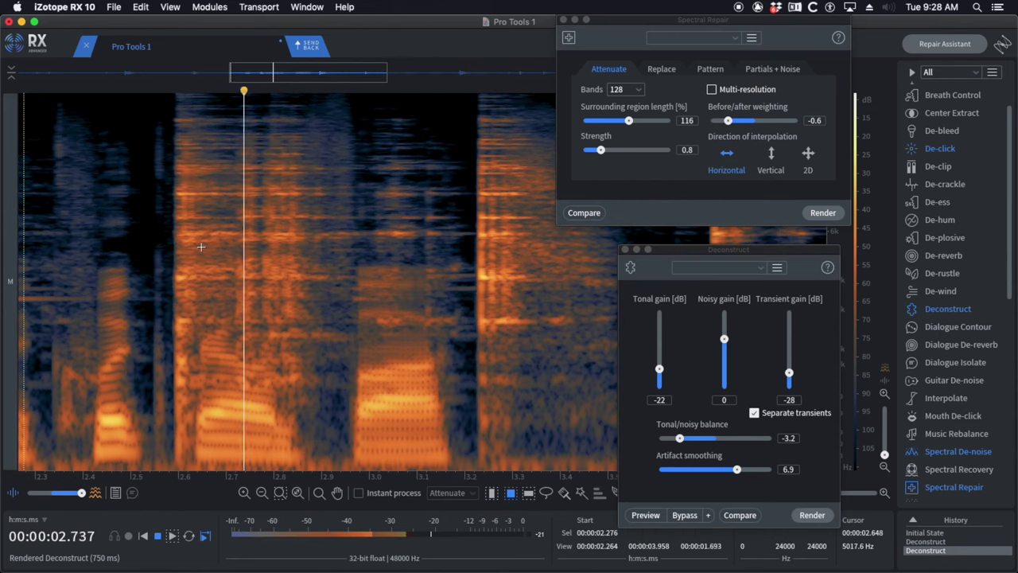
key(space)
click(118, 243)
key(space)
- Render Deconstruct again on the hit from about 2.58 to 2.95 seconds above about 1.7 kHz, and listen to it in context
drag(152, 101, 344, 339)
key(Return)
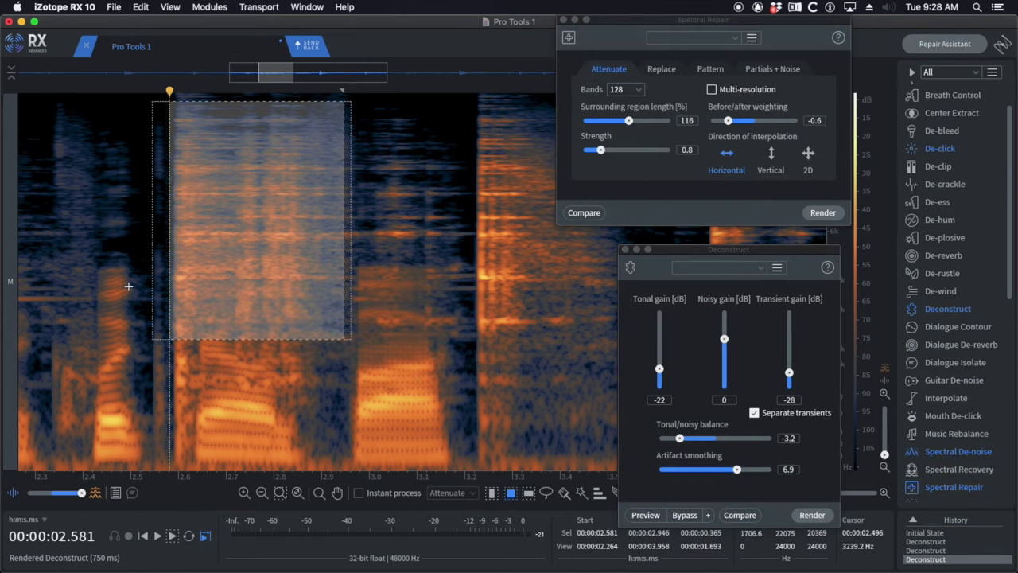
click(122, 285)
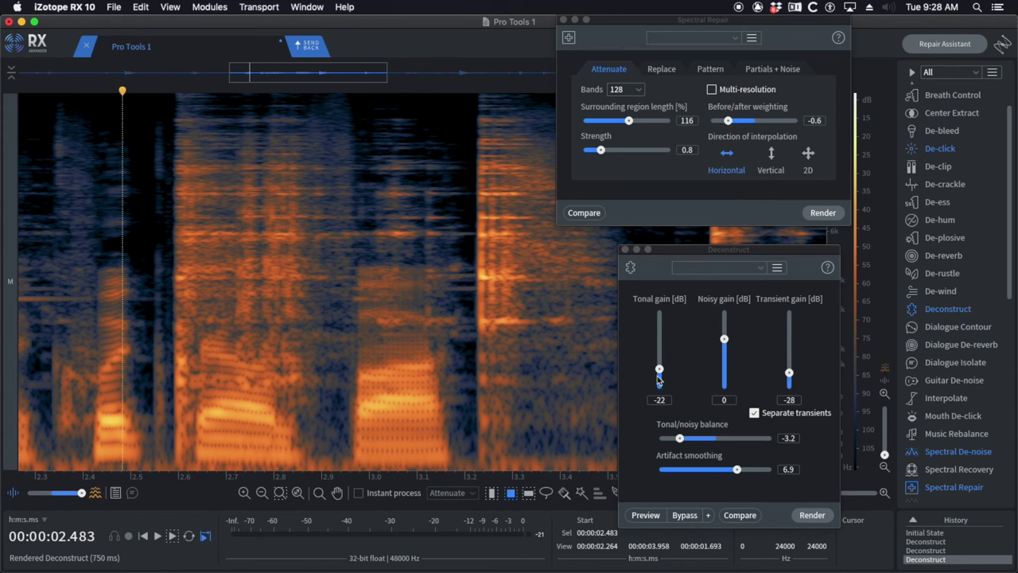
key(space)
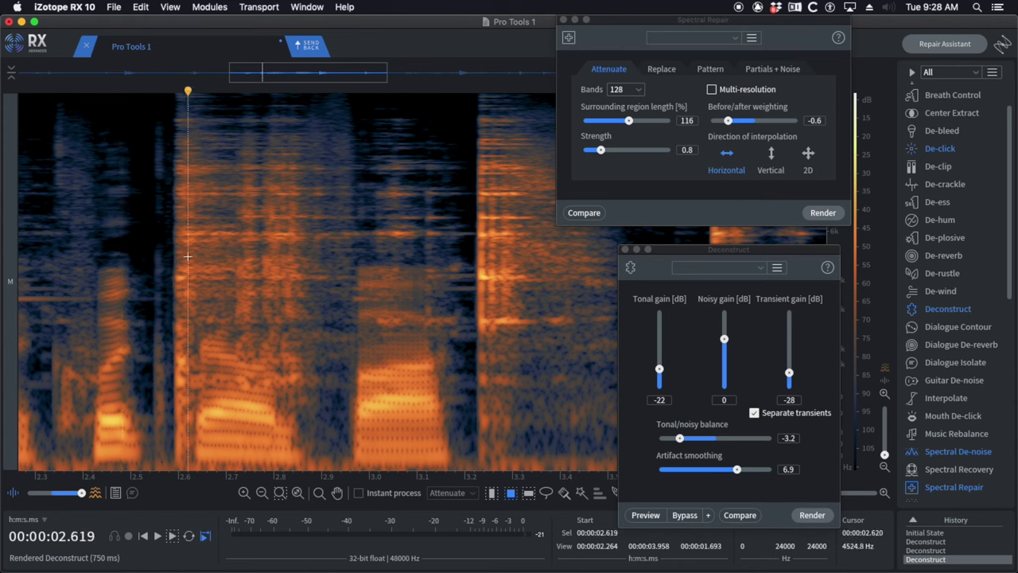
click(123, 159)
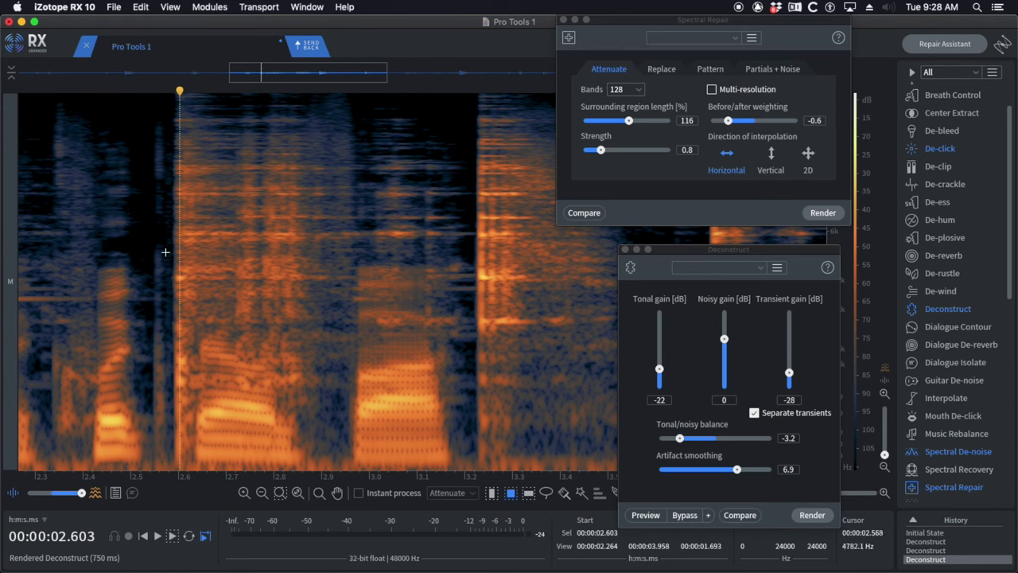
scroll(273, 264, down, 2)
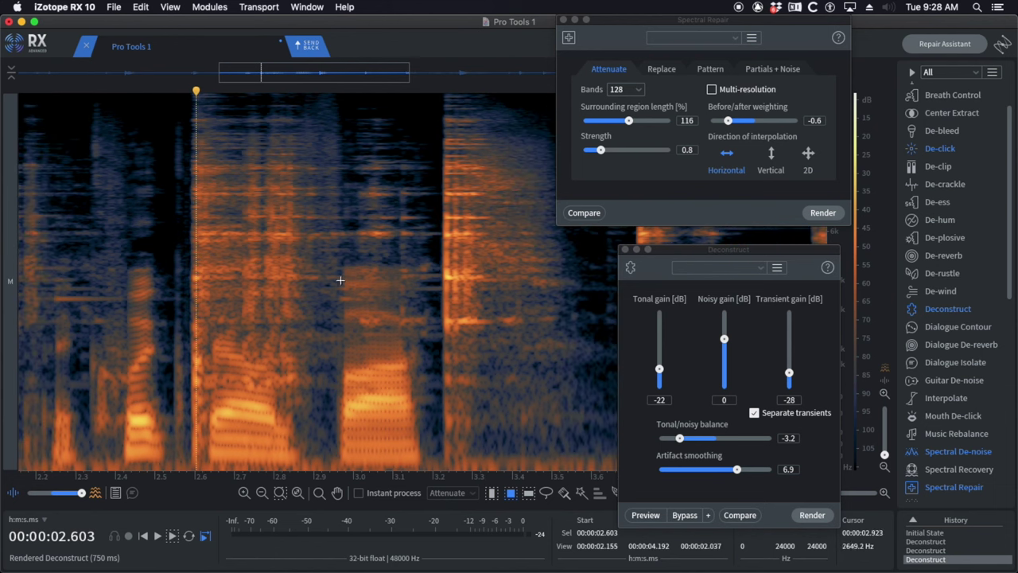
click(124, 217)
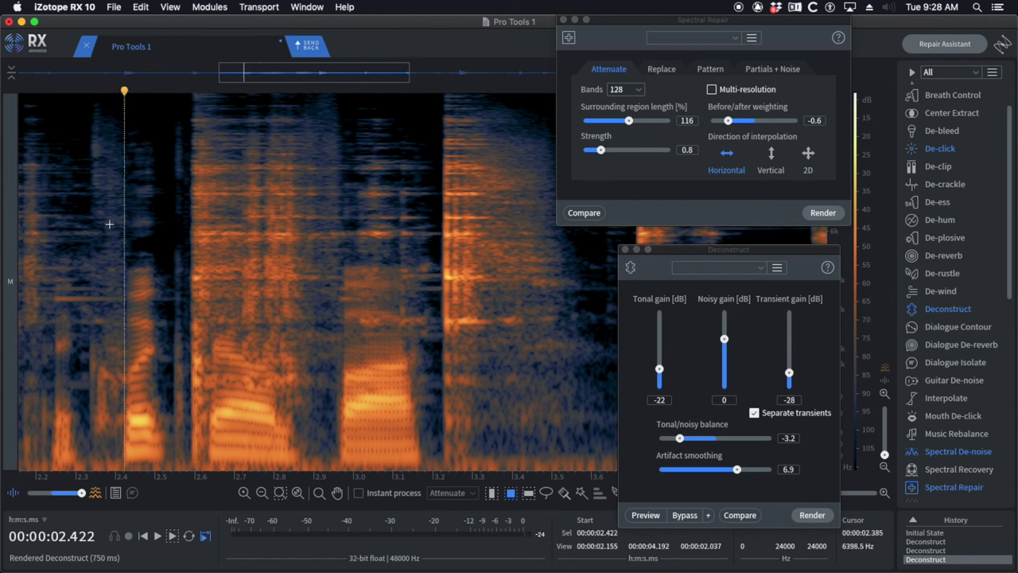
key(space)
click(105, 224)
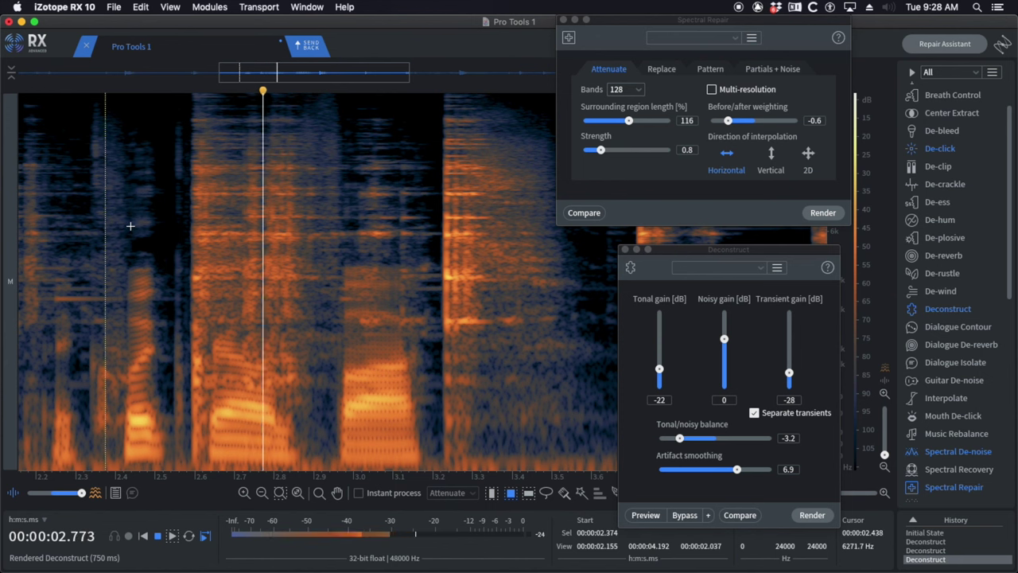
click(123, 222)
- Try De-click on the hit's onset from about 2.57 to 2.64 seconds, up to about 18.9 kHz, and play it back
drag(181, 117, 212, 537)
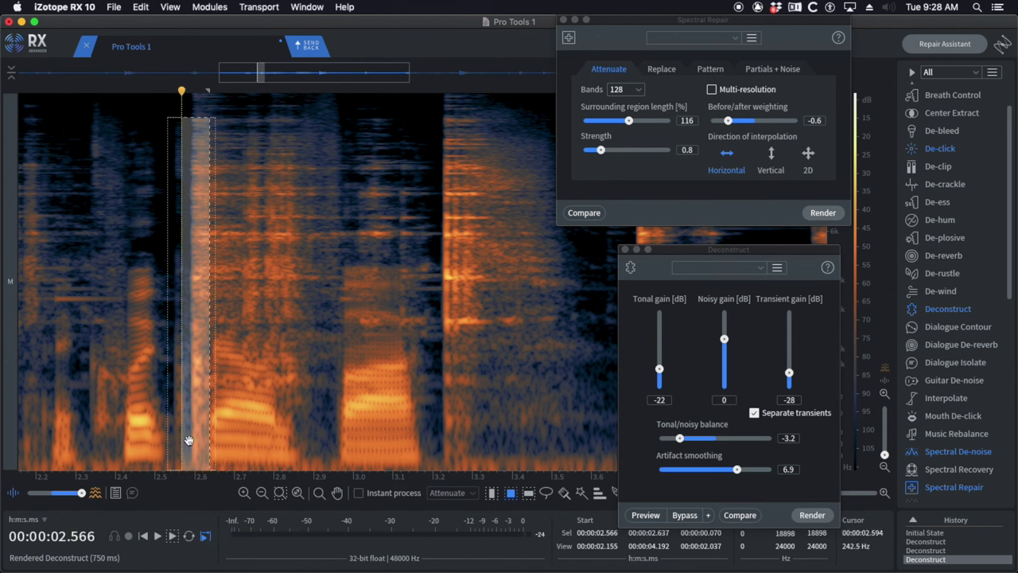
key(super+2)
click(137, 406)
key(space)
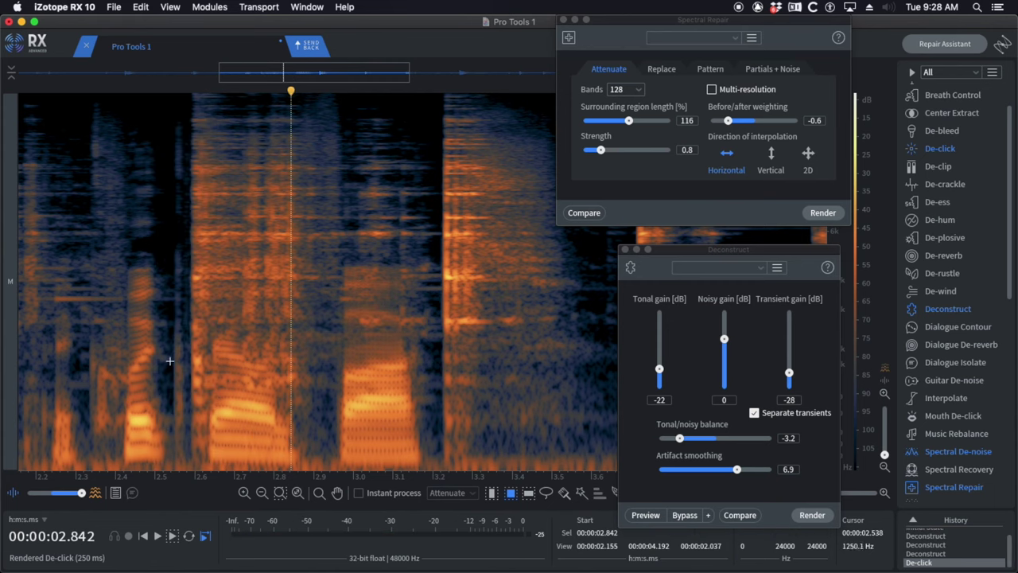
scroll(170, 361, up, 3)
click(137, 353)
key(space)
key(space)
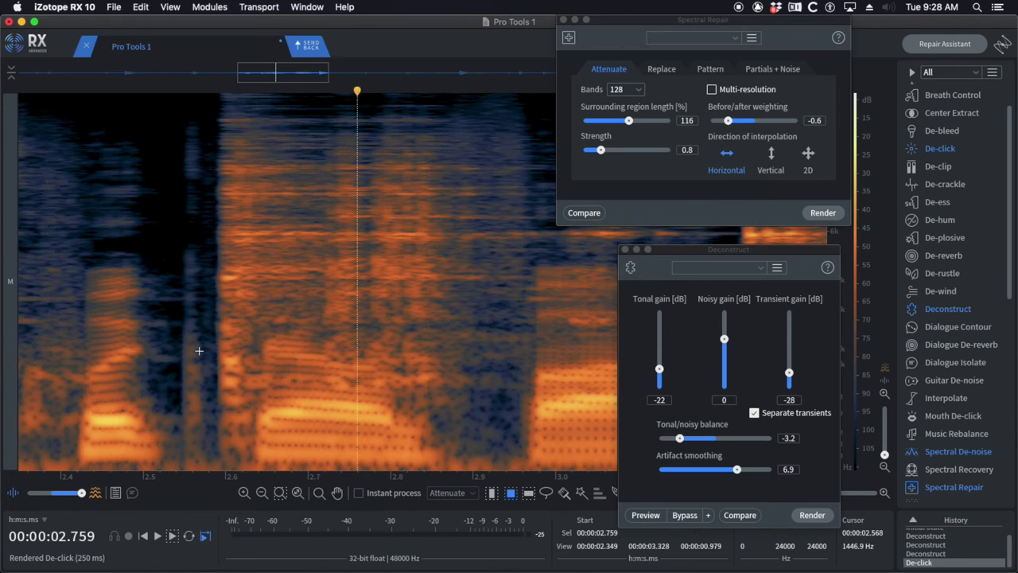
- Replay the de-clicked onset of the plate hit and undo the De-click
click(221, 342)
key(space)
key(space)
click(221, 342)
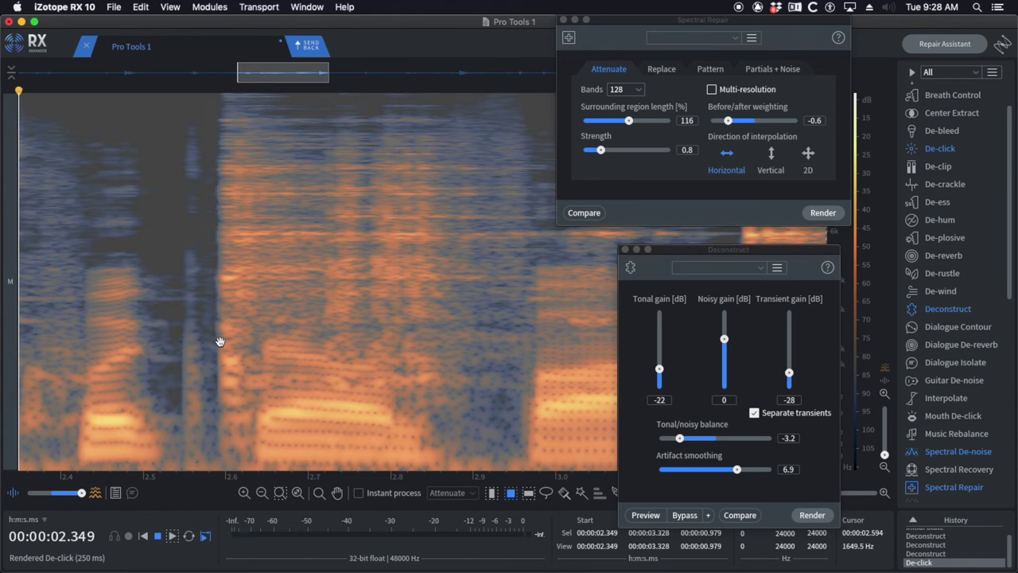
key(space)
key(super+z)
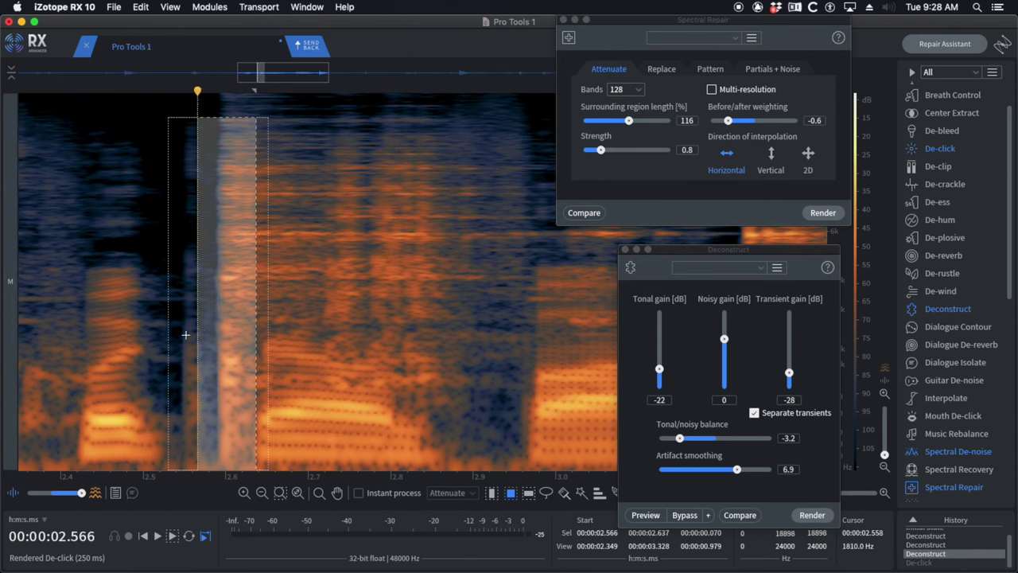
- Play the recording from just before the plate hit, at about 2.4 seconds
click(183, 336)
scroll(155, 323, down, 2)
click(122, 323)
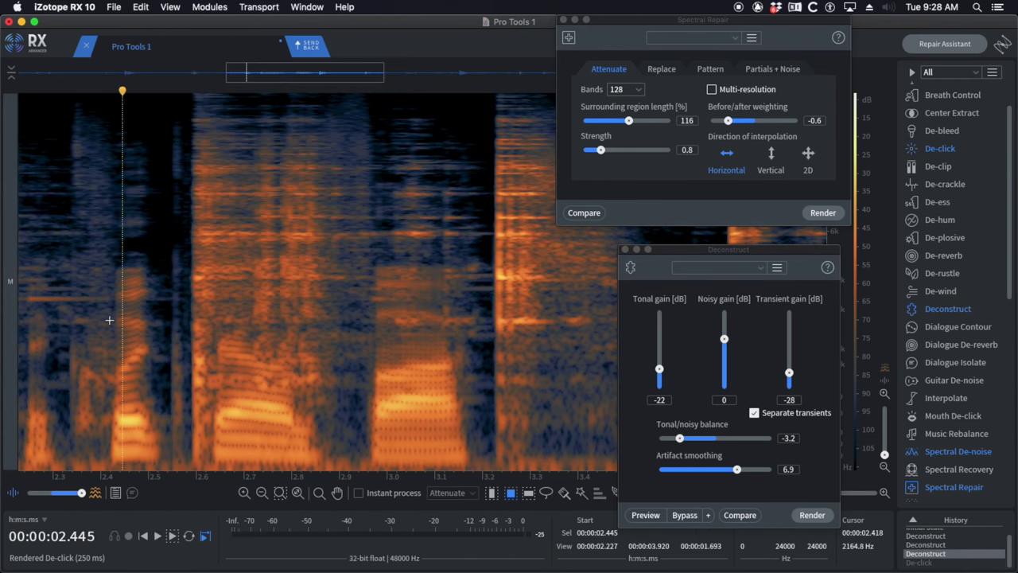
click(110, 320)
key(space)
- Try Spectral Repair Attenuate on about 2.58 to 2.72 seconds, between about 3.5 and 18 kHz, and play it back
drag(168, 123, 255, 283)
key(shift+5)
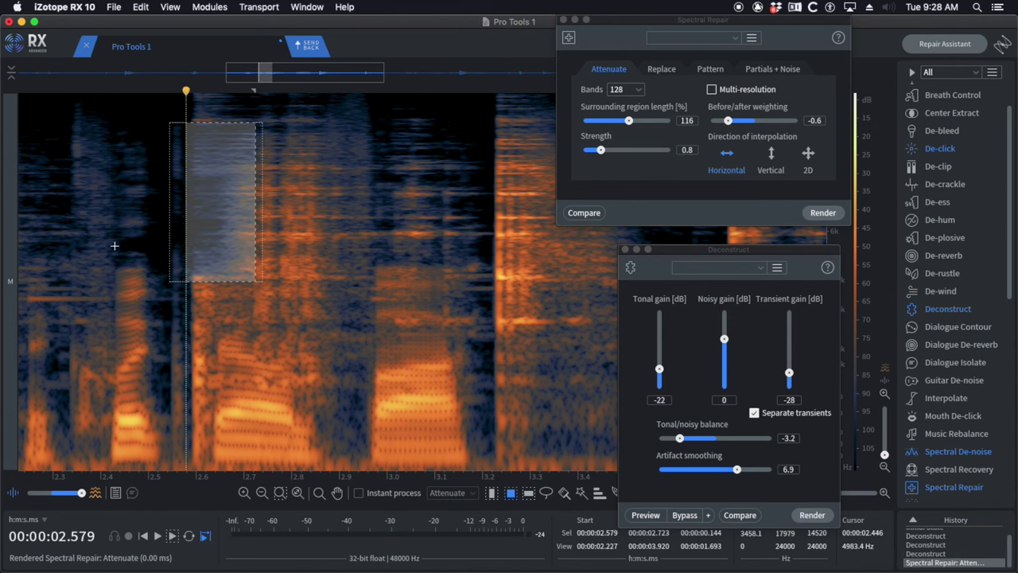
click(109, 243)
key(space)
key(space)
- Try Spectral Repair Attenuate on about 2.60 to 2.69 seconds between 2.4 and 3.8 kHz, and undo both attenuations
drag(244, 129, 305, 334)
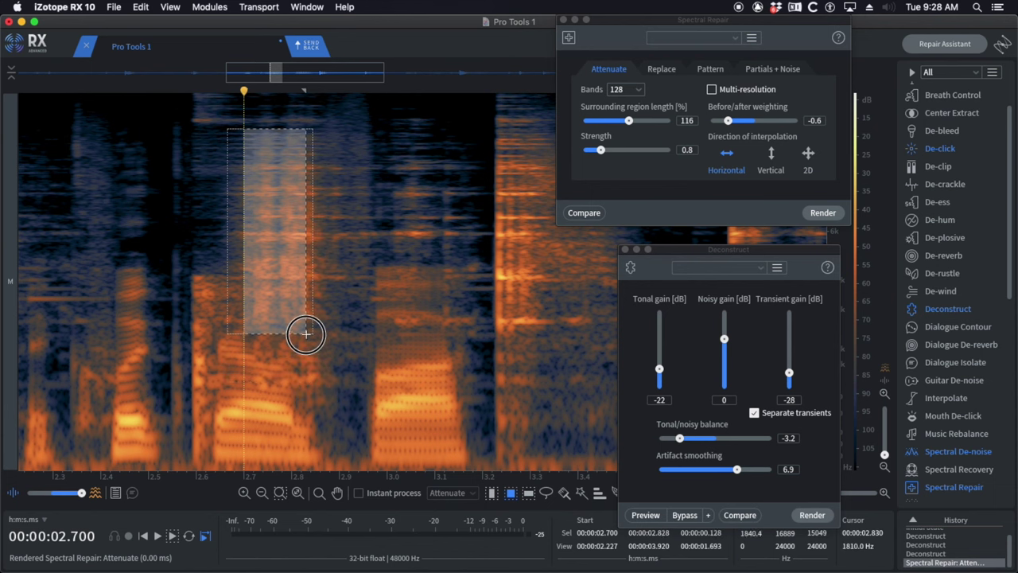
key(super+d)
click(129, 282)
key(space)
key(space)
key(Return)
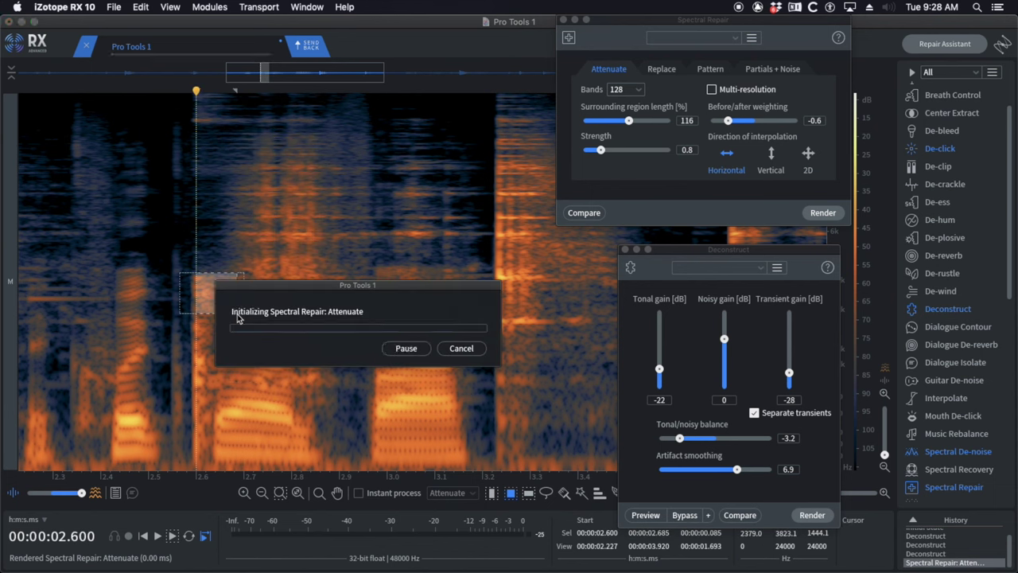
key(space)
key(super+z)
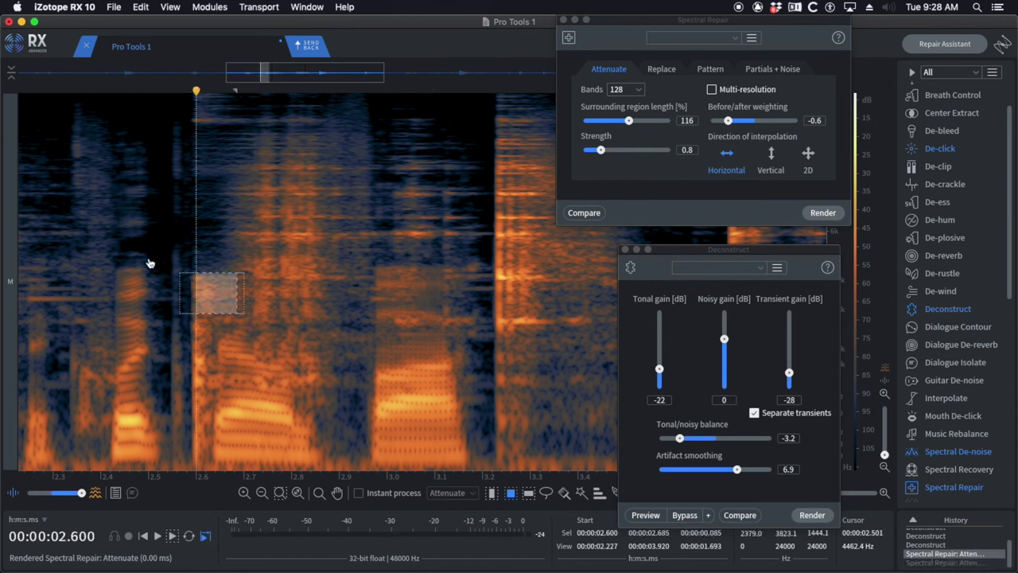
key(super+z)
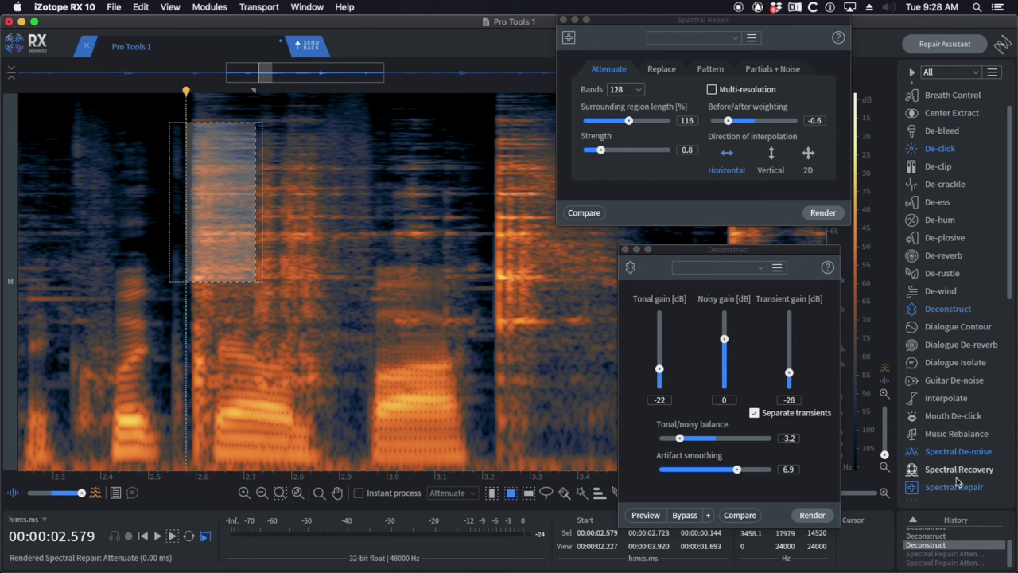
- Set Spectral Repair's Attenuate strength to 0.6, surrounding region length to 105%, and before/after weighting to -1.0
click(955, 486)
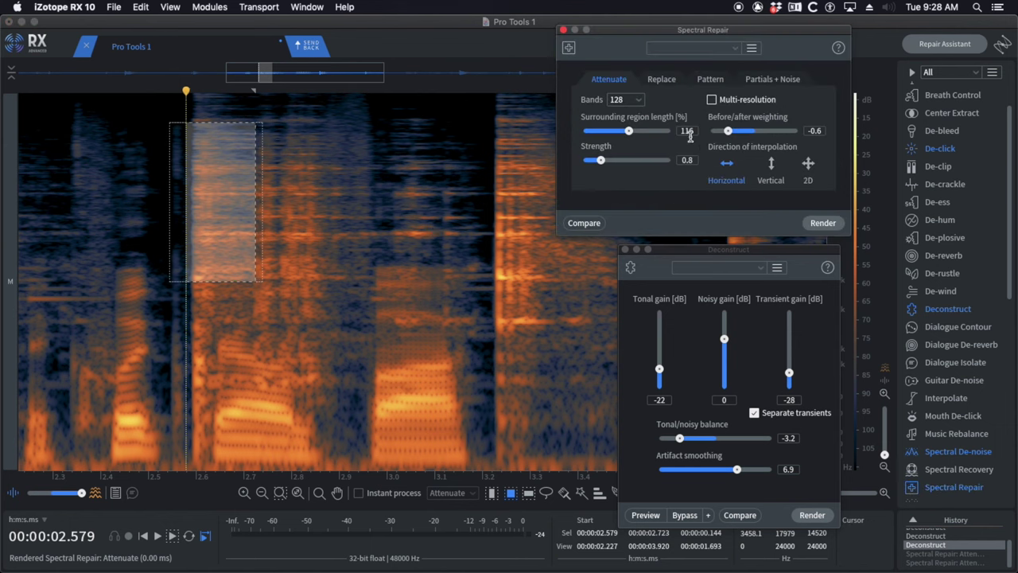
drag(603, 161, 596, 161)
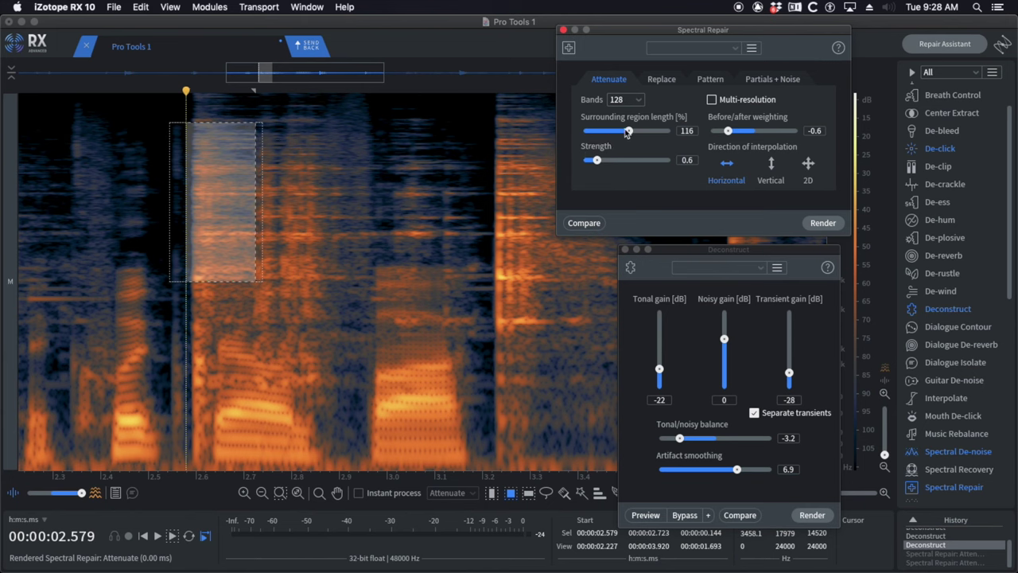
drag(629, 130, 623, 131)
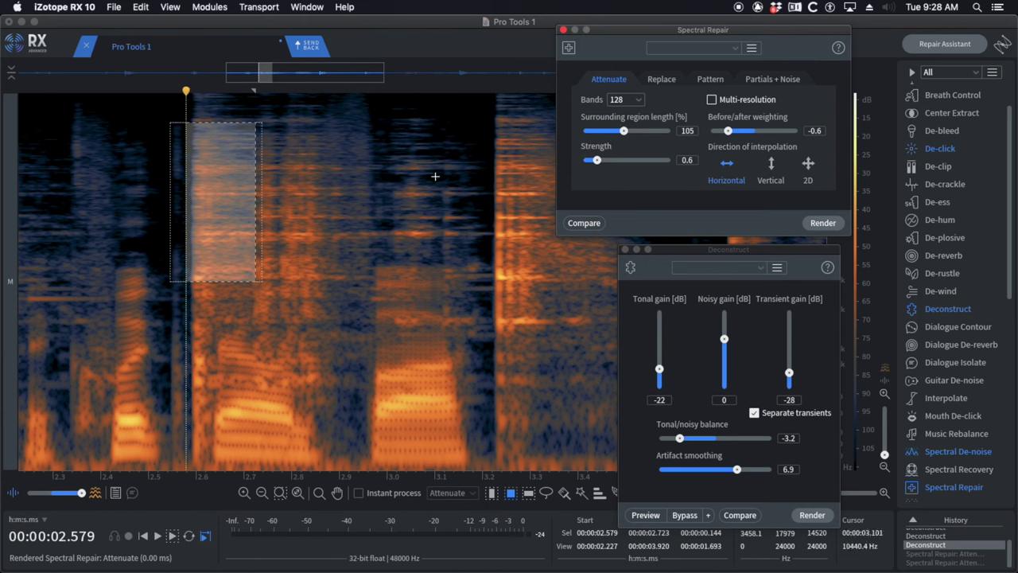
drag(734, 133, 702, 131)
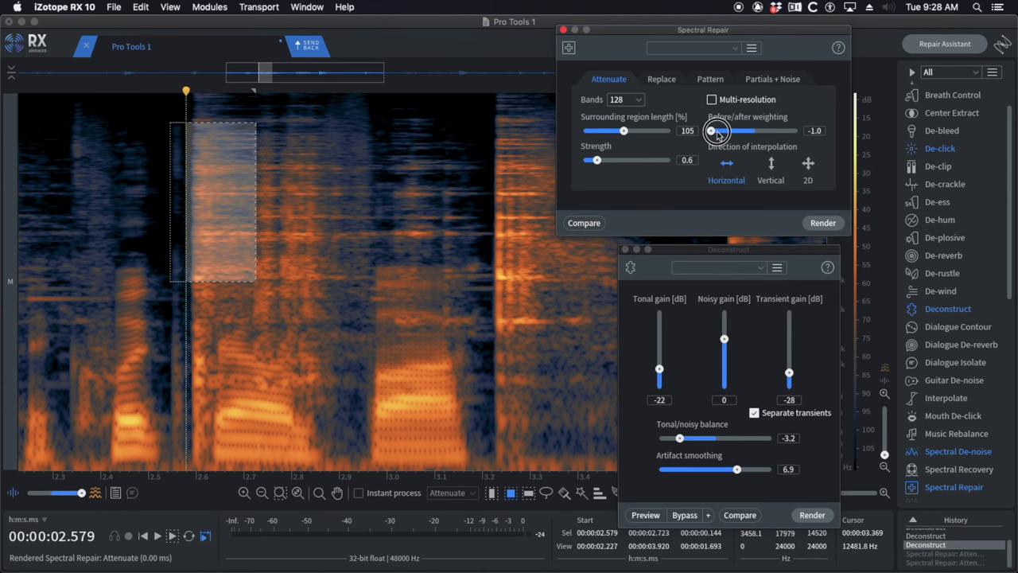
drag(712, 130, 682, 130)
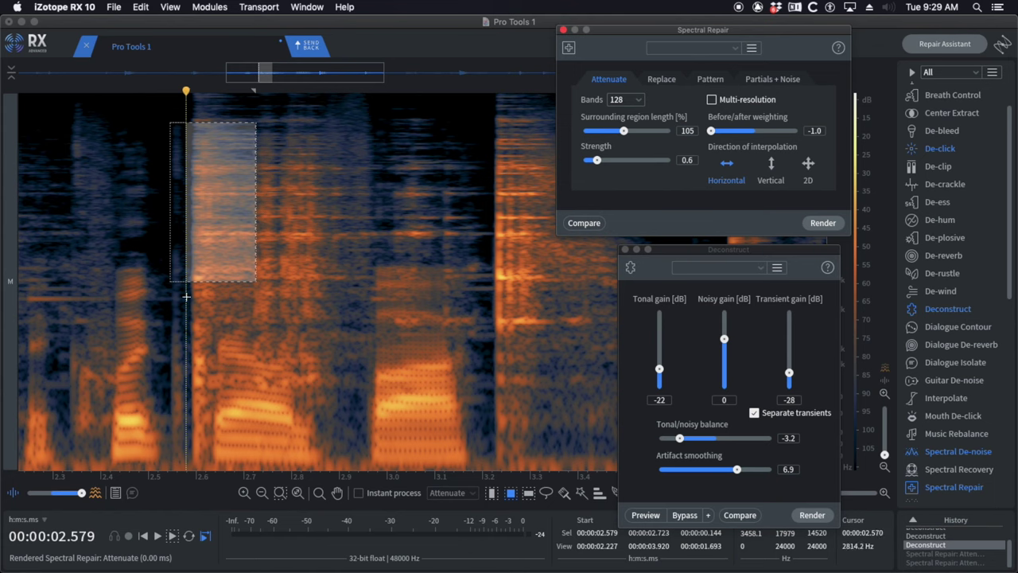
- Attenuate the selected hit onset from about 2.58 to 2.72 seconds with Spectral Repair and listen to the result
key(Return)
click(84, 212)
key(space)
key(space)
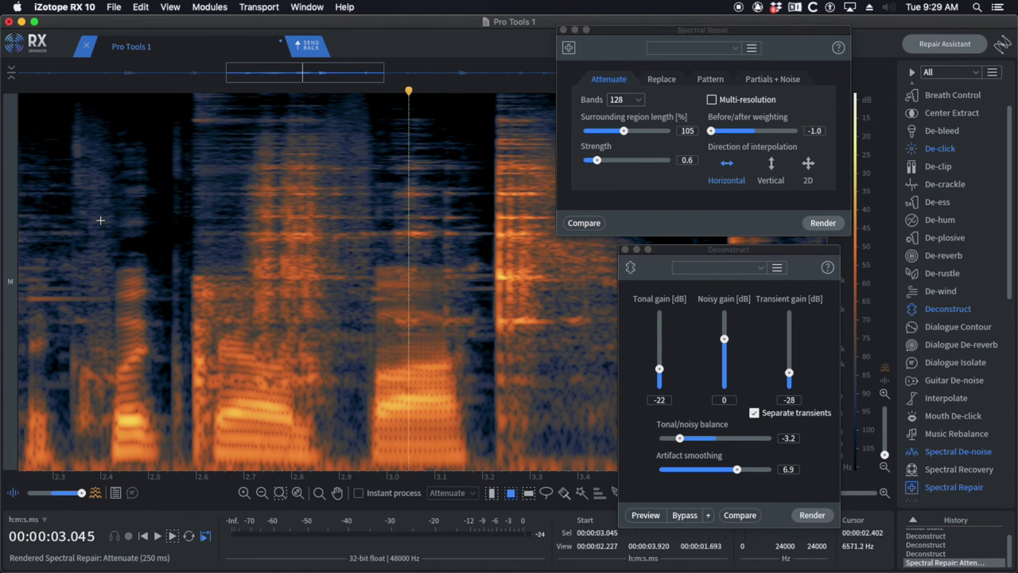
click(100, 221)
key(space)
key(space)
- Attenuate the hit's tail from about 2.71 to 2.86 seconds, between about 2.9 and 15.6 kHz, and play it back
drag(248, 137, 320, 300)
key(Return)
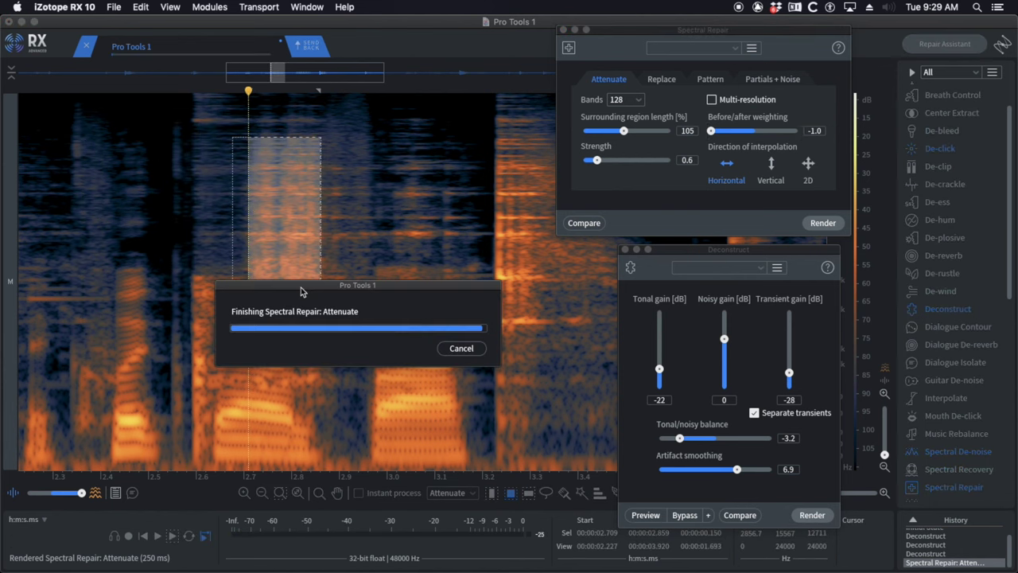
click(104, 255)
key(space)
scroll(170, 247, down, 3)
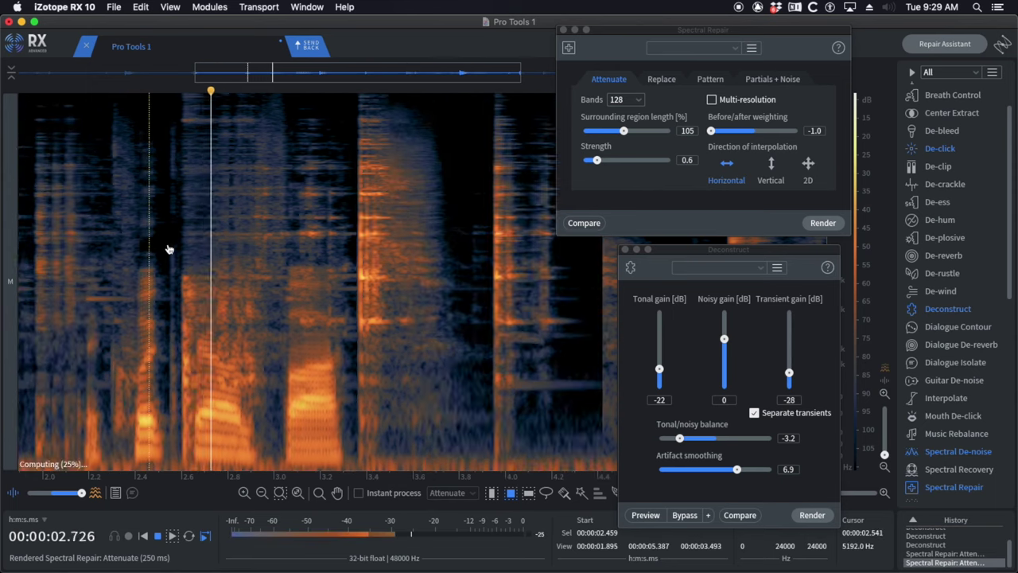
- Replay the repaired plate hit several times, including from 2.5 seconds, and examine its remaining low-frequency onset up close
click(148, 252)
scroll(191, 267, up, 3)
click(126, 287)
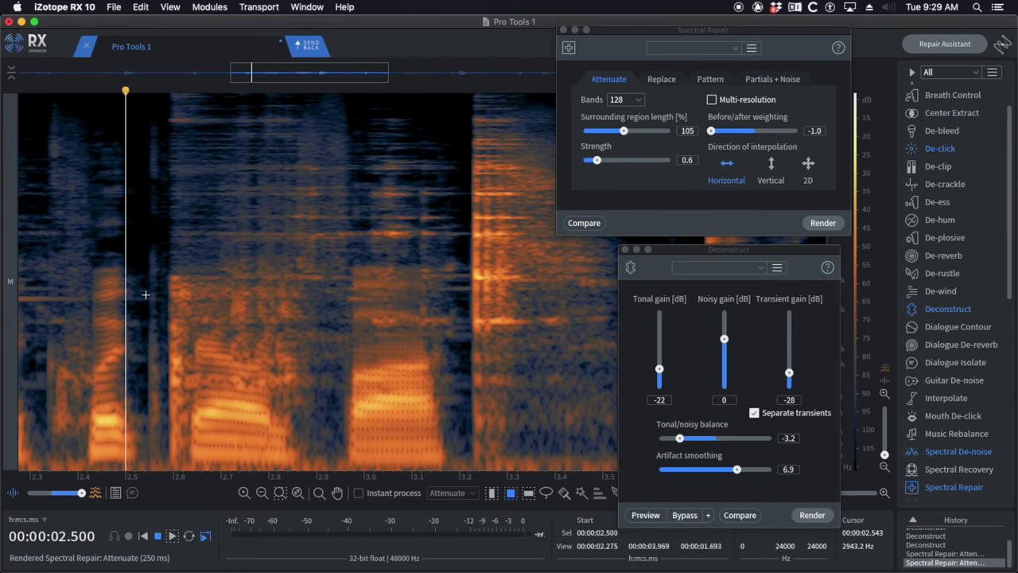
key(space)
scroll(146, 295, up, 3)
click(113, 294)
key(space)
key(space)
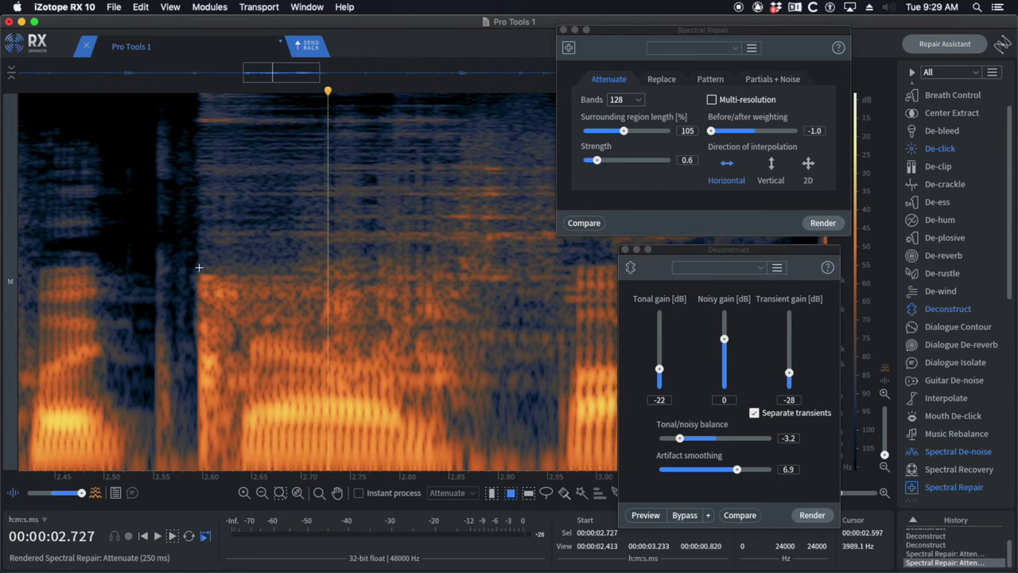
- Attenuate the low onset from about 2.60 to 2.63 seconds, between about 120 Hz and 4.1 kHz, and play it back
drag(198, 267, 235, 434)
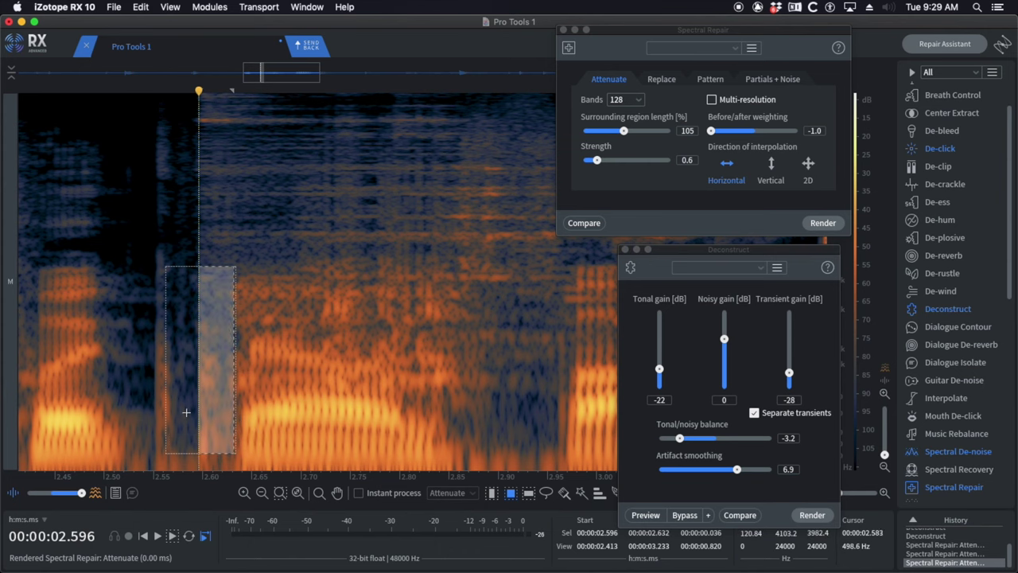
scroll(169, 394, down, 3)
click(89, 325)
key(space)
key(space)
click(100, 319)
key(space)
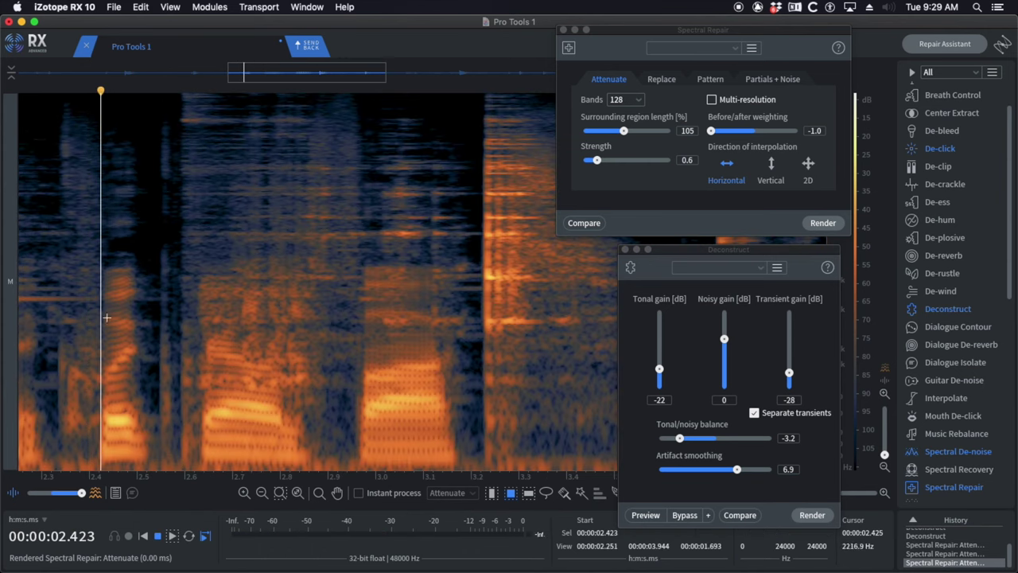
- Attenuate the area from about 2.60 to 2.62 seconds, 73 Hz to 3.6 kHz, with surrounding region length 56%, and play it back
scroll(127, 334, up, 2)
drag(195, 279, 215, 406)
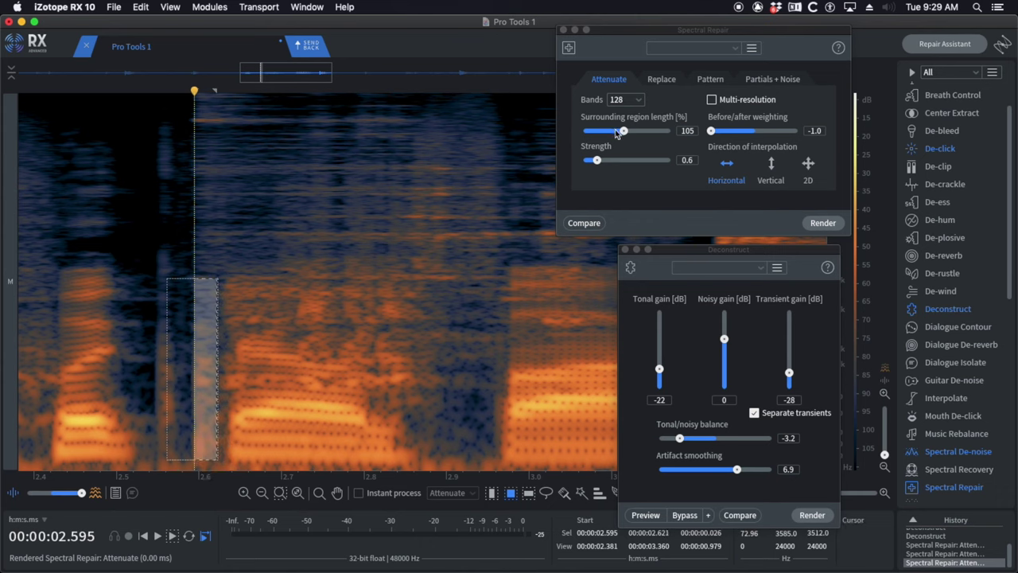
drag(621, 132, 617, 130)
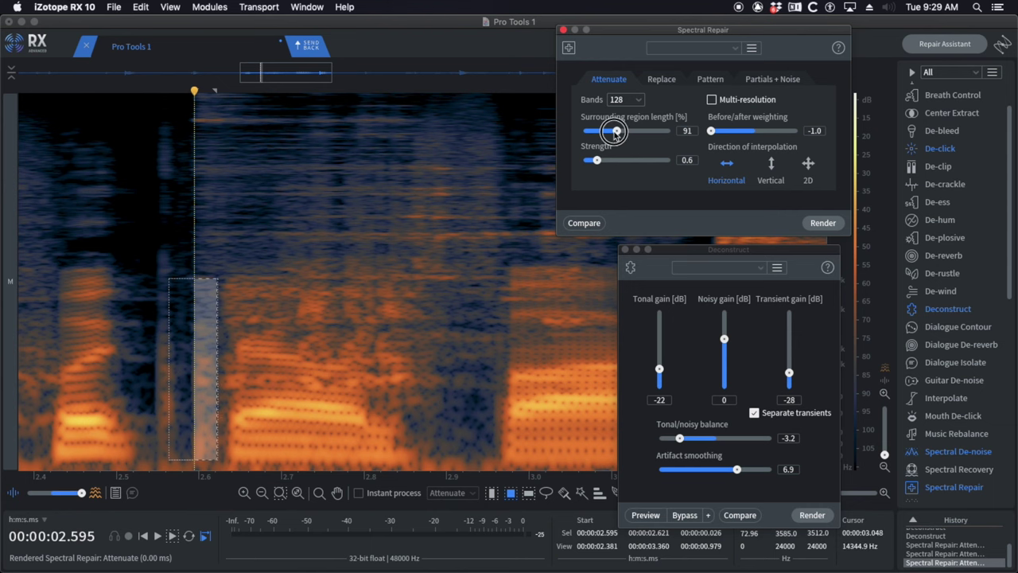
key(Return)
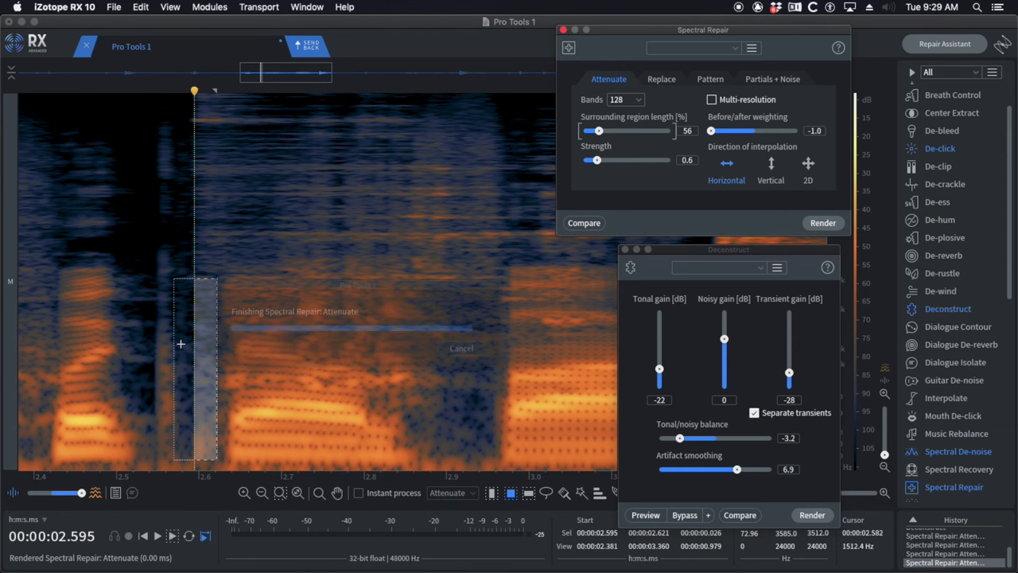
scroll(170, 325, down, 3)
click(85, 311)
key(space)
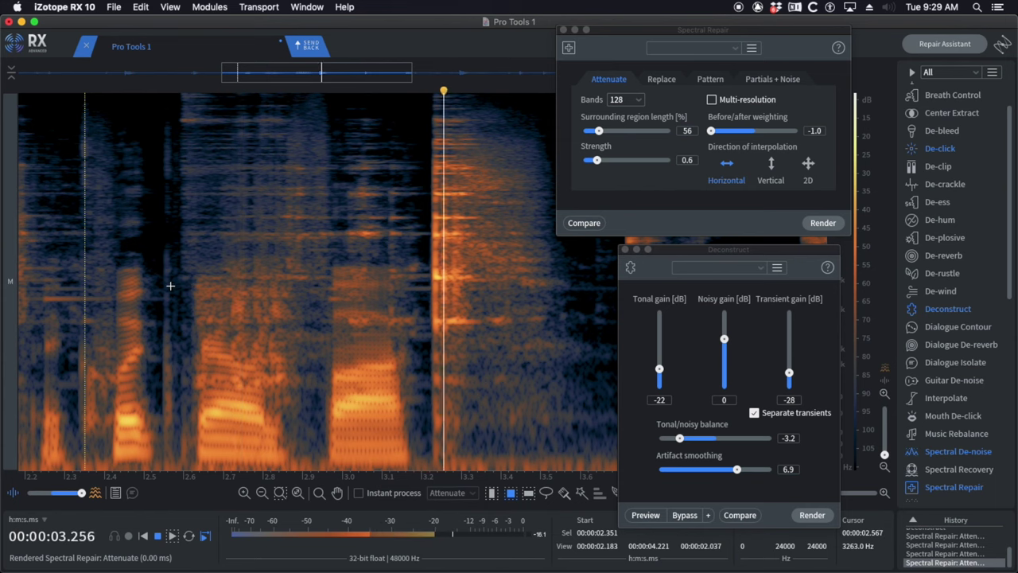
- Listen to the passage between about 2.6 and 3.2 seconds and examine the high-frequency noise at about 3.02 to 3.18 seconds
click(170, 285)
scroll(239, 282, down, 3)
click(287, 296)
scroll(436, 308, up, 3)
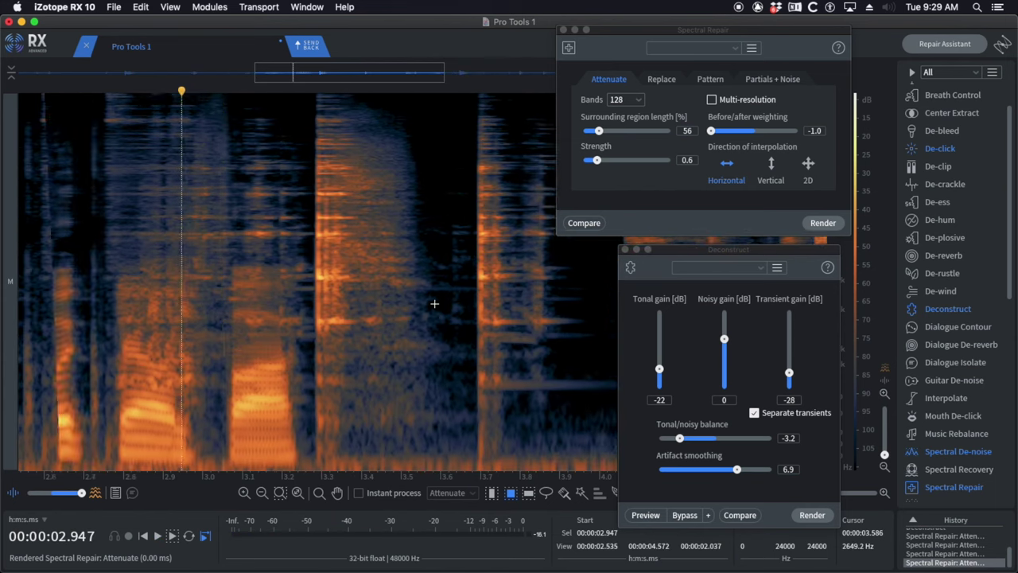
click(151, 287)
key(space)
drag(212, 144, 273, 251)
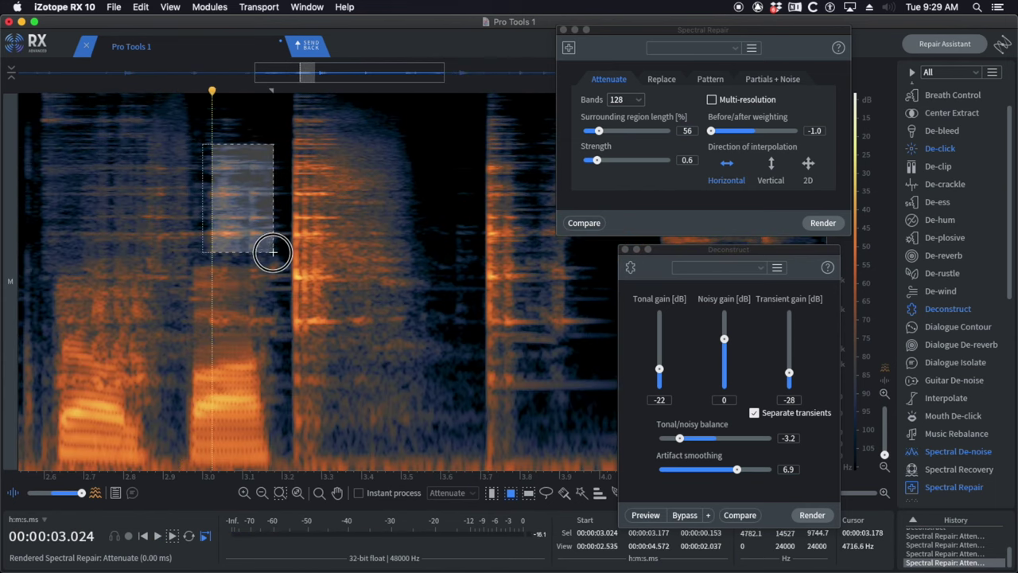
key(super+5)
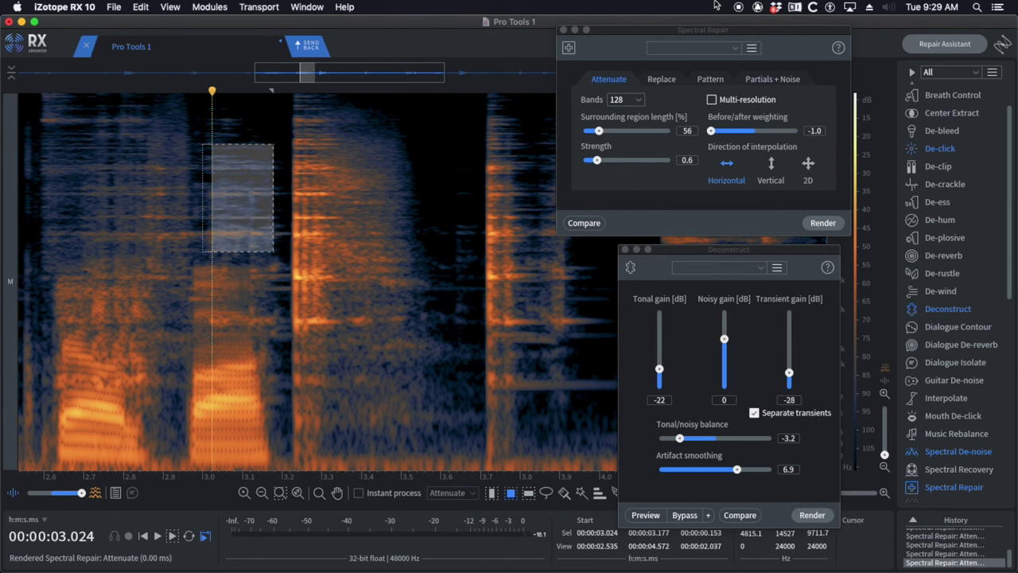
click(701, 31)
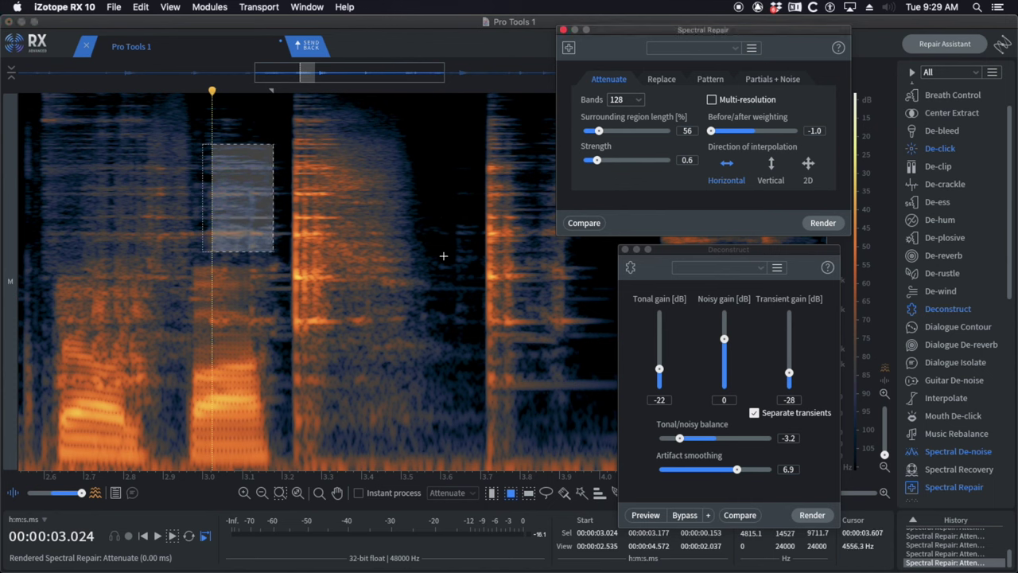
click(53, 211)
key(space)
key(space)
- Process the area from about 2.80 to 3.19 seconds, between 5.1 and 16 kHz, with Deconstruct and play it back
drag(123, 134, 279, 247)
key(super+6)
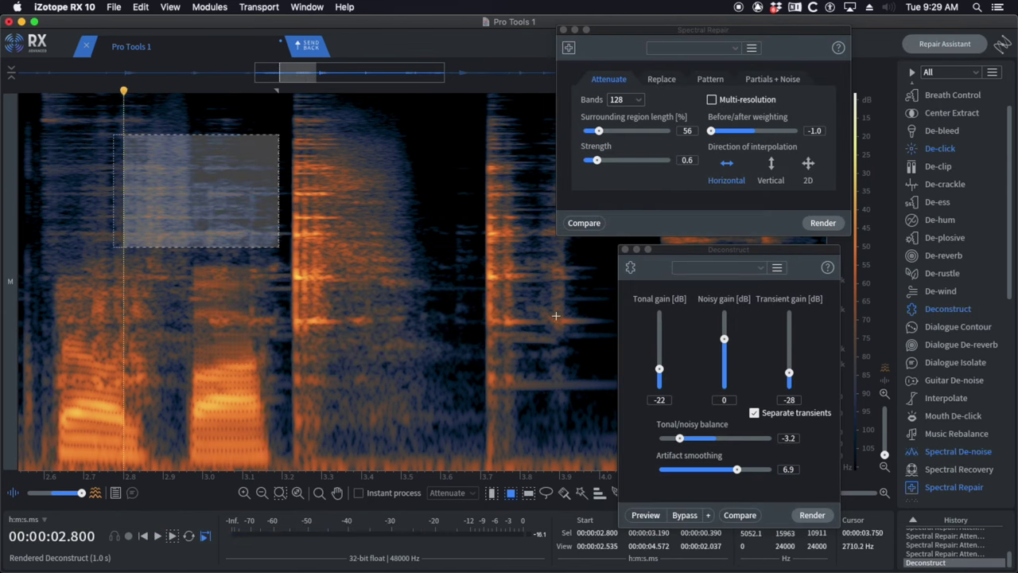
click(182, 209)
key(space)
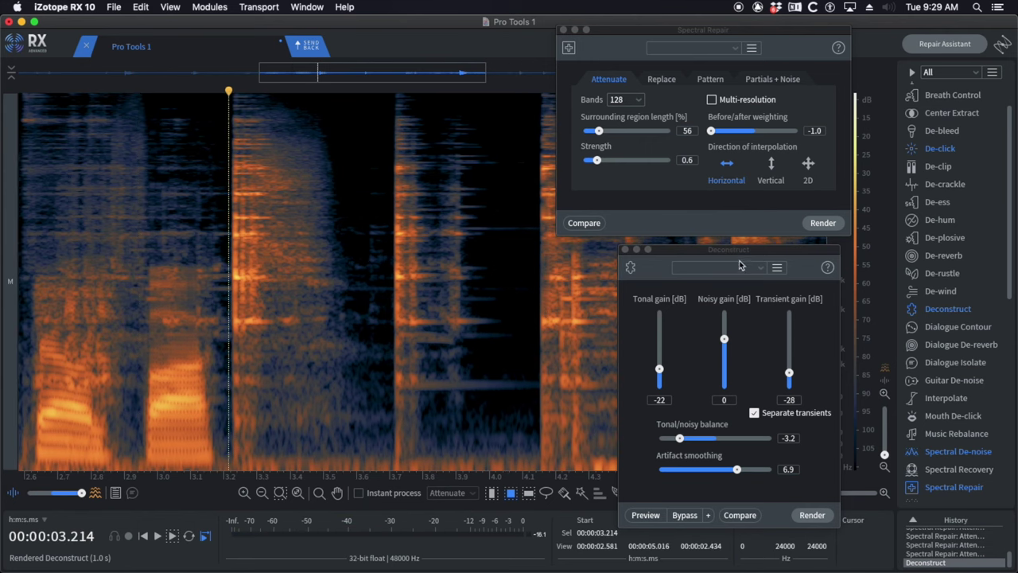
- Play the next plate hit from 3.0 seconds
click(737, 251)
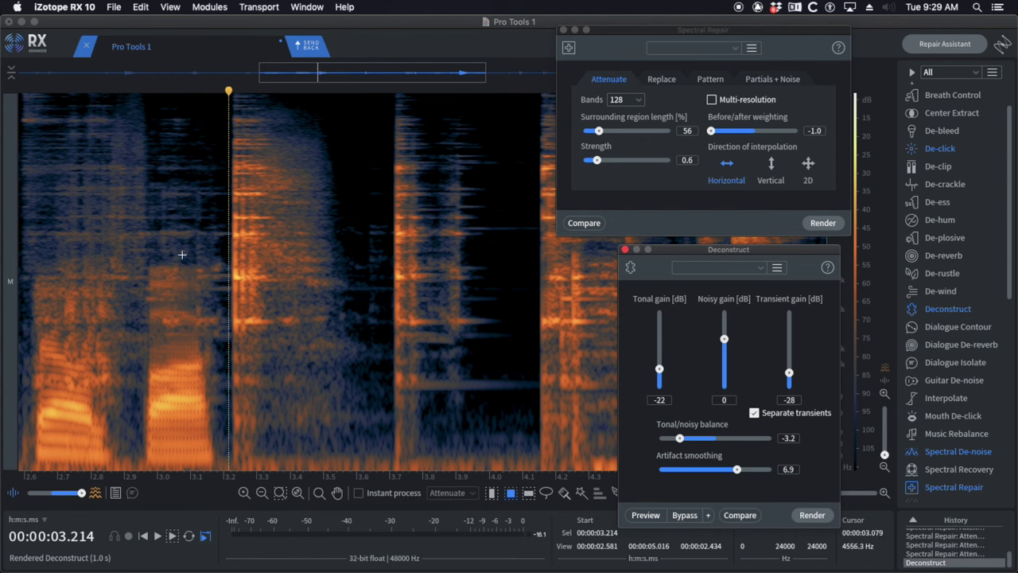
drag(276, 132, 333, 280)
click(158, 207)
key(space)
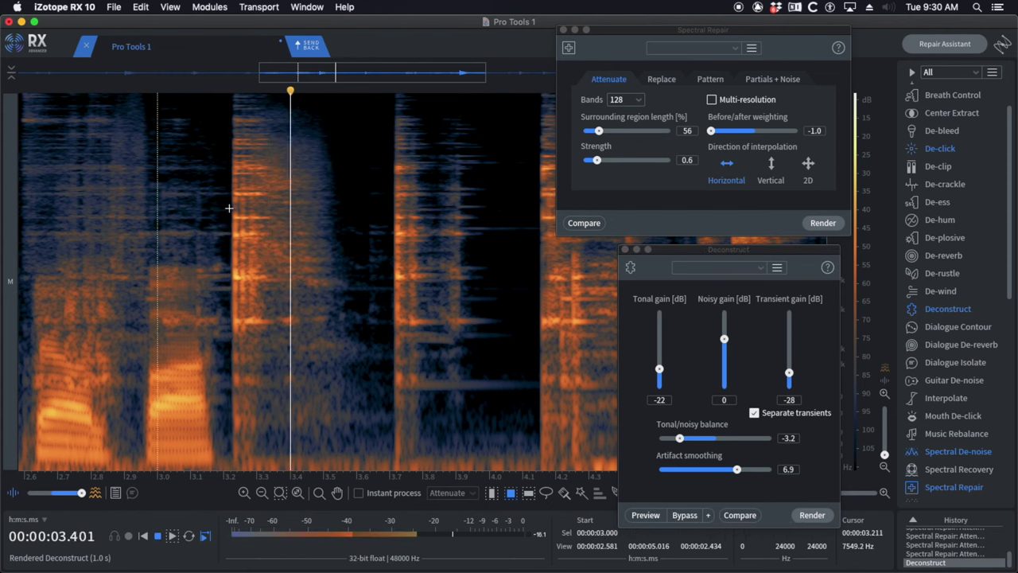
key(space)
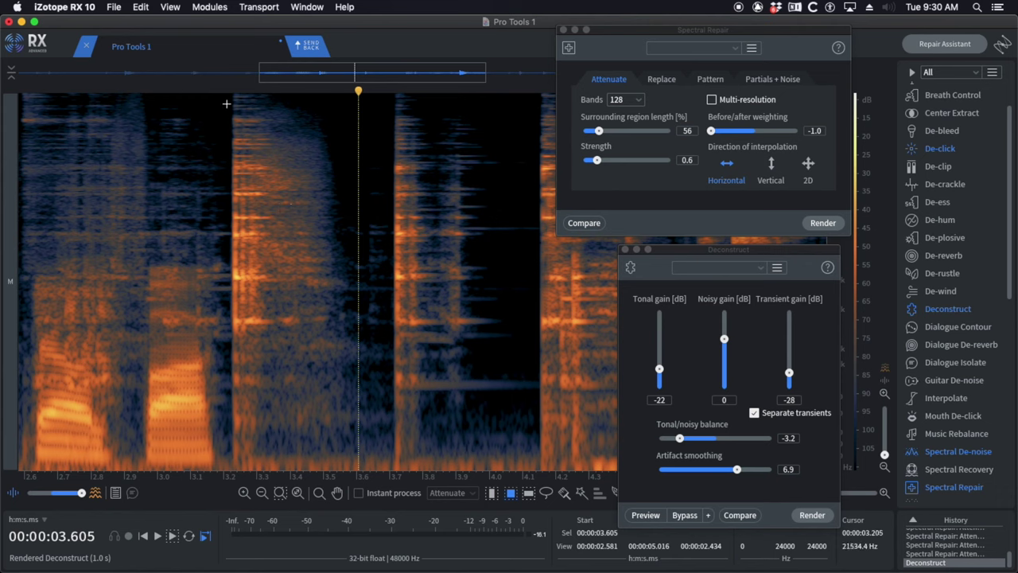
- Undo a trial attenuation of the hit from about 3.22 to 3.59 seconds, 1.9 to 22.4 kHz, and render Deconstruct there instead
drag(227, 104, 353, 332)
key(Return)
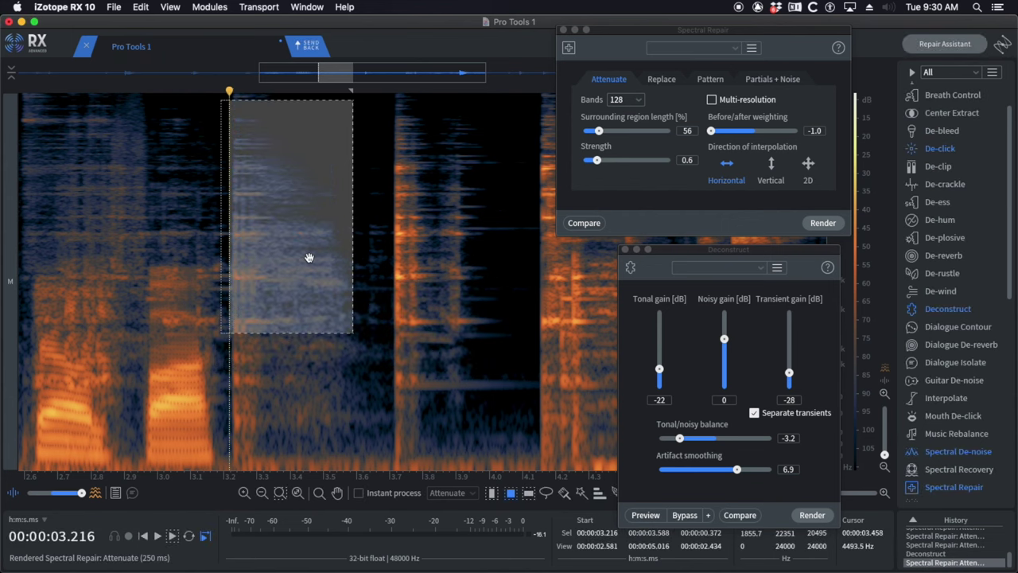
key(super+z)
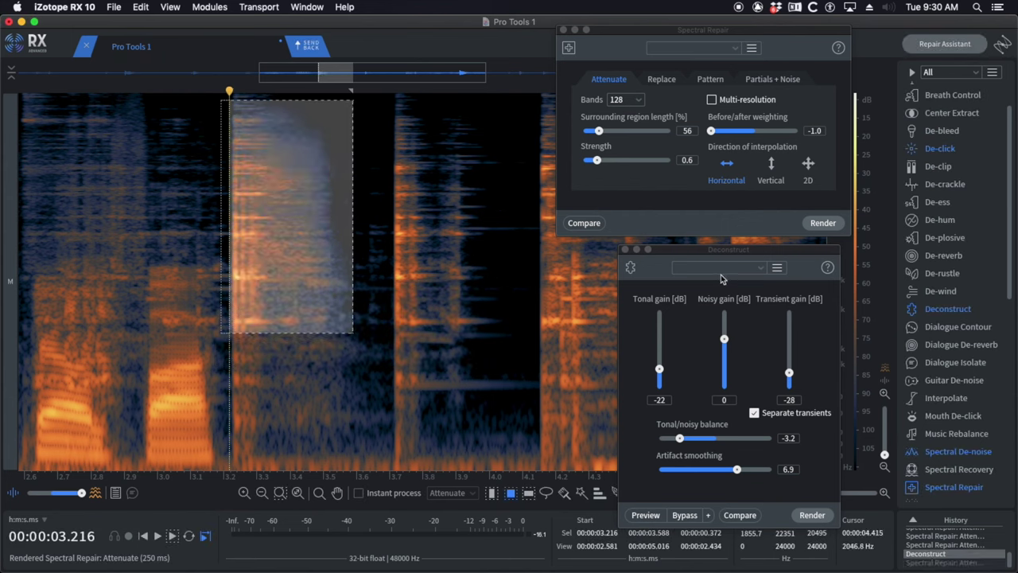
key(Return)
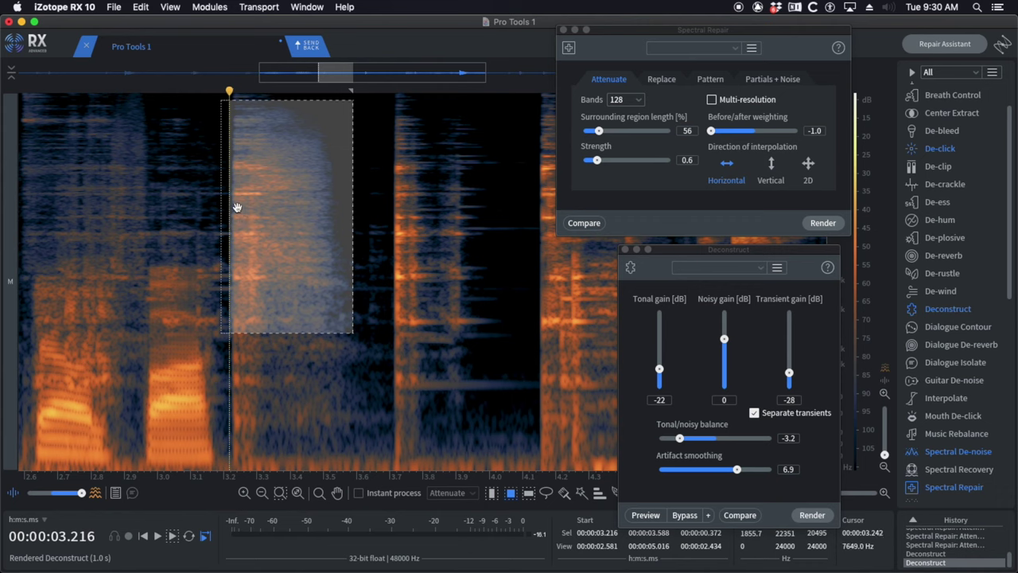
click(177, 200)
click(132, 188)
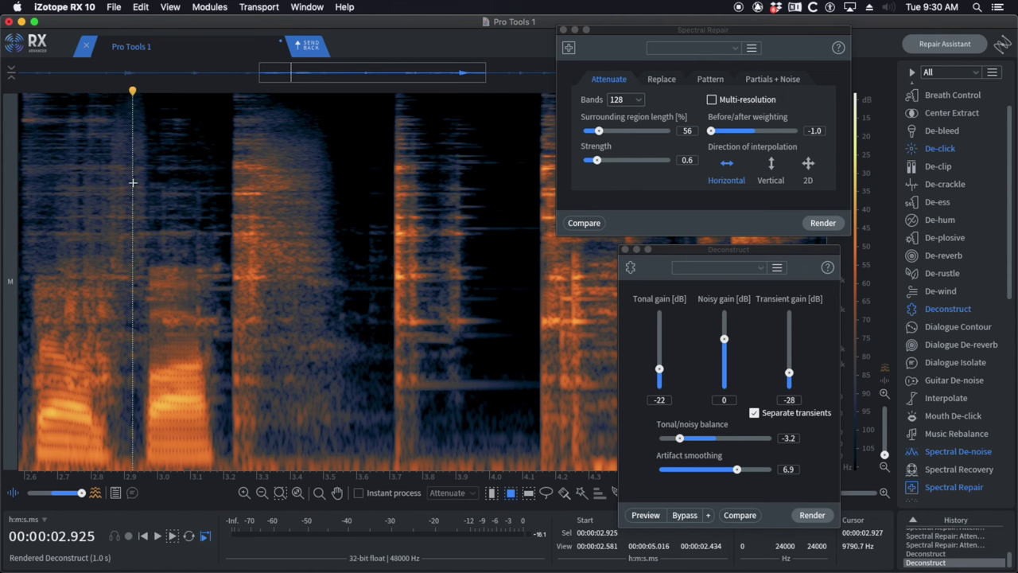
key(space)
- Attenuate the hit's onset from about 3.22 to 3.26 seconds, between 146 Hz and 14.5 kHz, and play it back
scroll(244, 199, up, 3)
drag(223, 146, 242, 451)
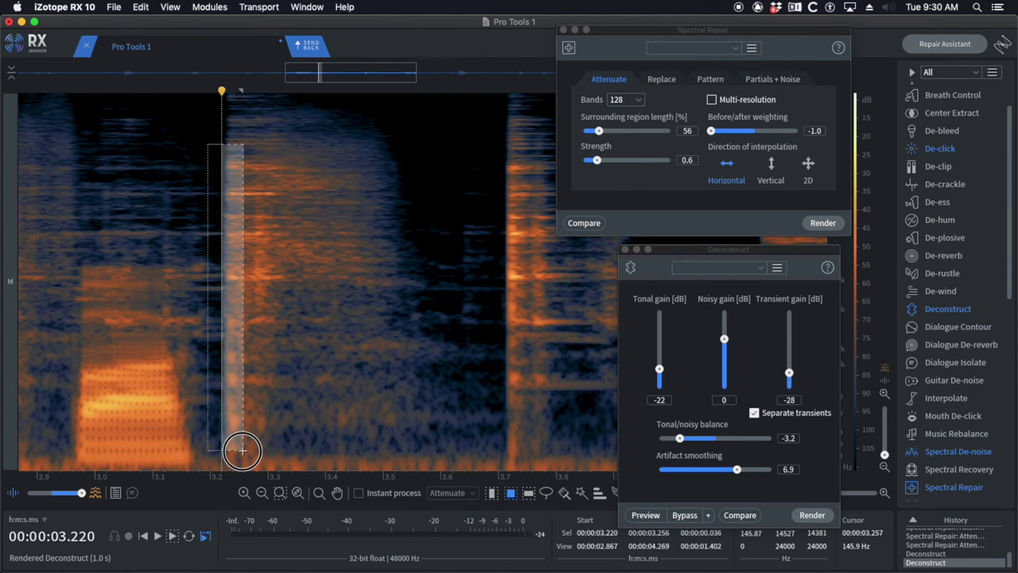
key(super+shift+5)
click(94, 291)
key(space)
scroll(119, 289, down, 3)
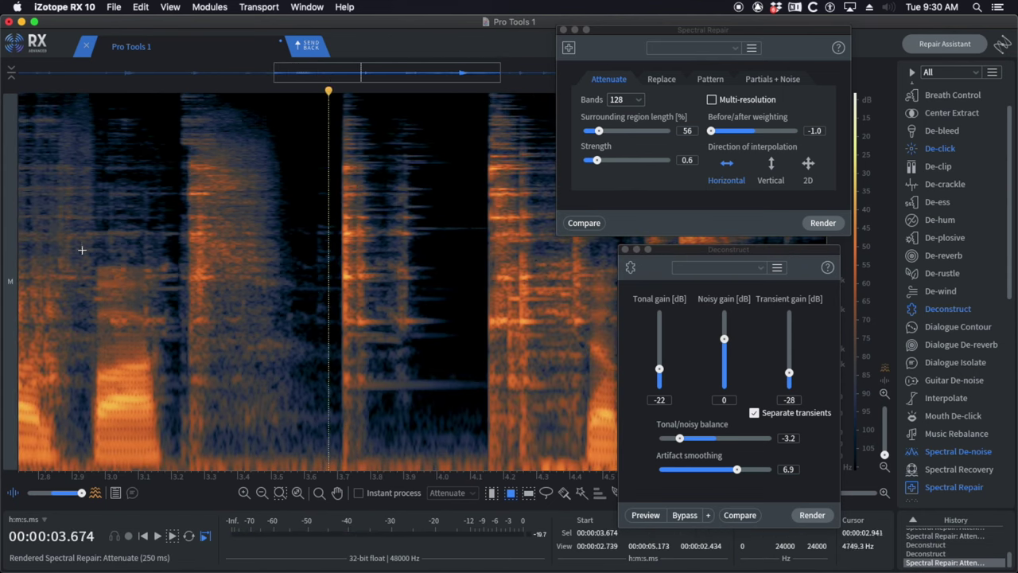
click(82, 250)
click(139, 221)
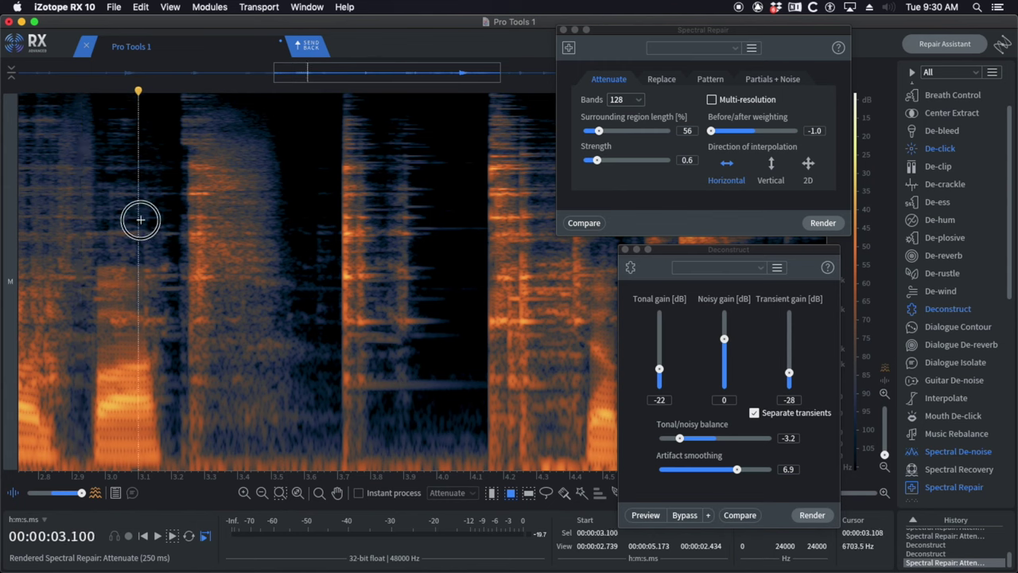
key(space)
key(space)
- Render Deconstruct twice from about 3.24 to 3.31 seconds, between 2.3 and 12.7 kHz, in place of a trial attenuation
drag(186, 157, 209, 317)
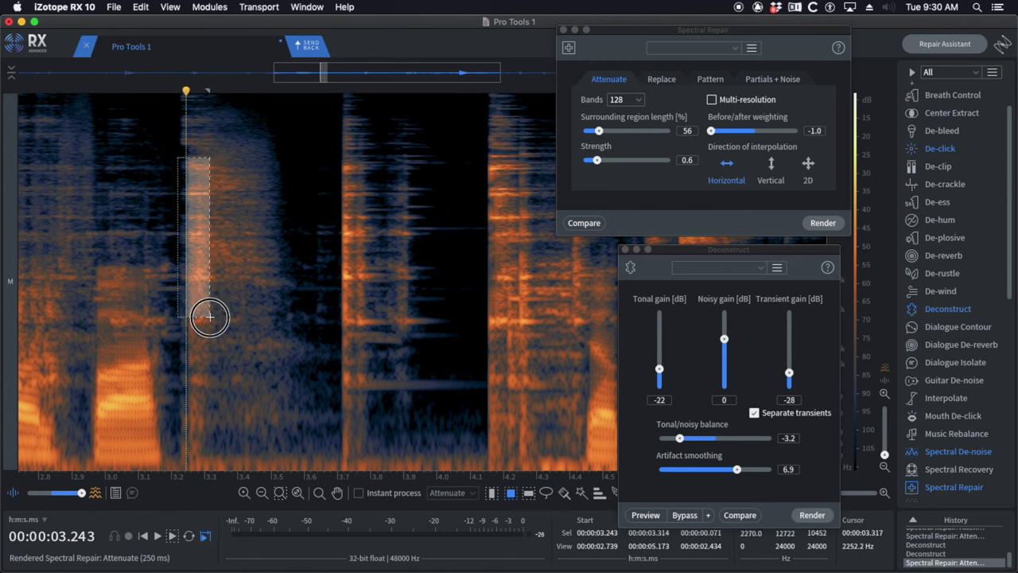
key(super+shift+5)
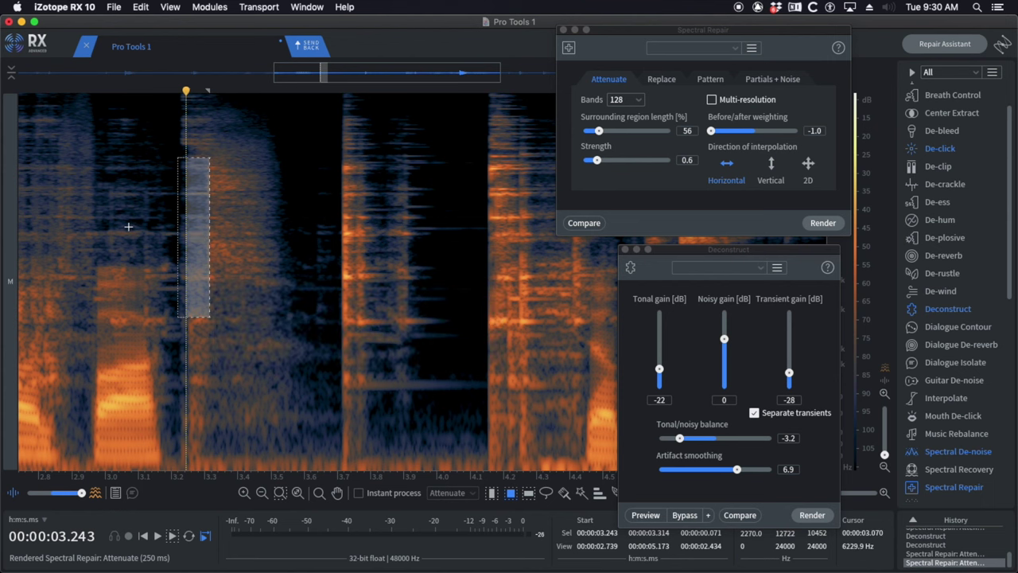
key(super+z)
key(super+shift+6)
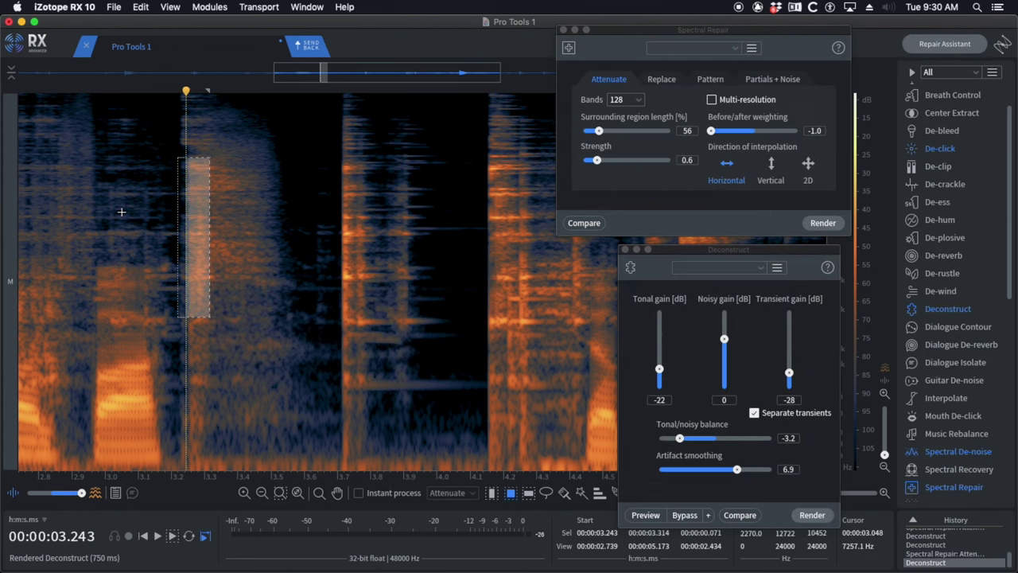
key(super+shift+6)
- Listen to the processed hit several times, including from about 2.85 seconds
scroll(91, 200, down, 2)
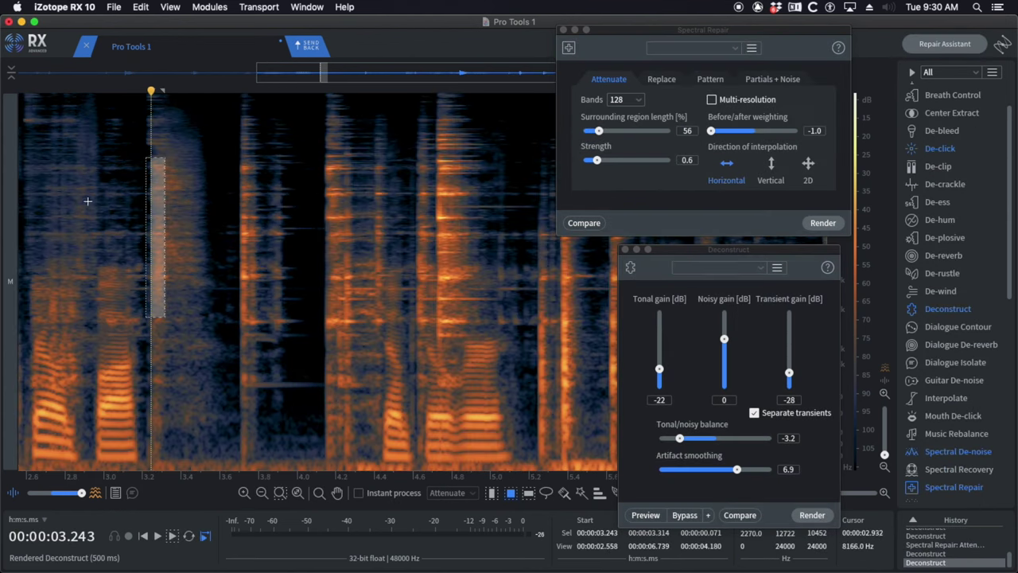
click(66, 206)
key(space)
key(space)
click(76, 209)
key(space)
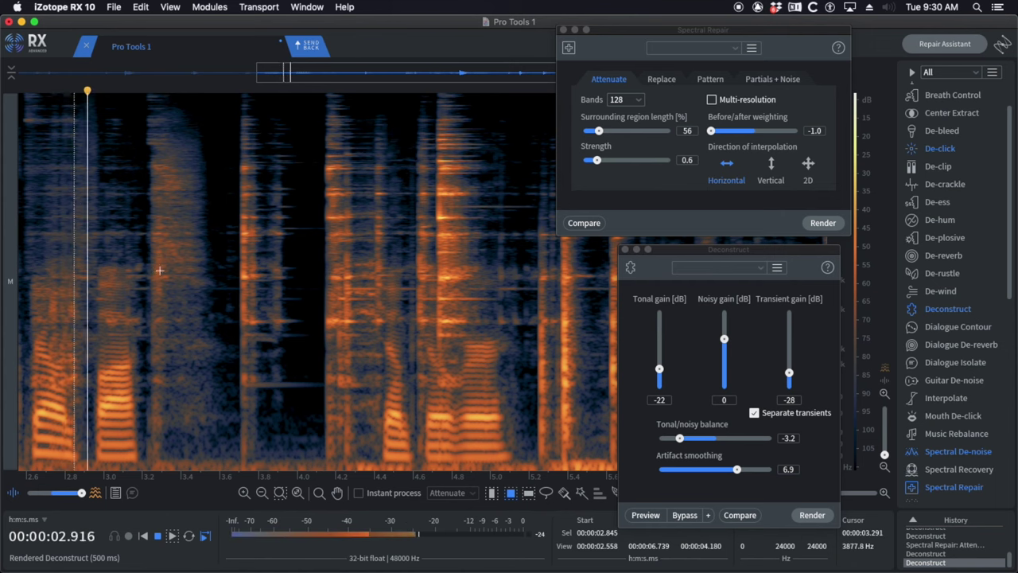
scroll(162, 275, up, 2)
key(space)
- Try attenuating the hit's lower band from about 3.23 to 3.36 seconds, 204 Hz to 2.9 kHz, then undo it
drag(131, 298, 187, 440)
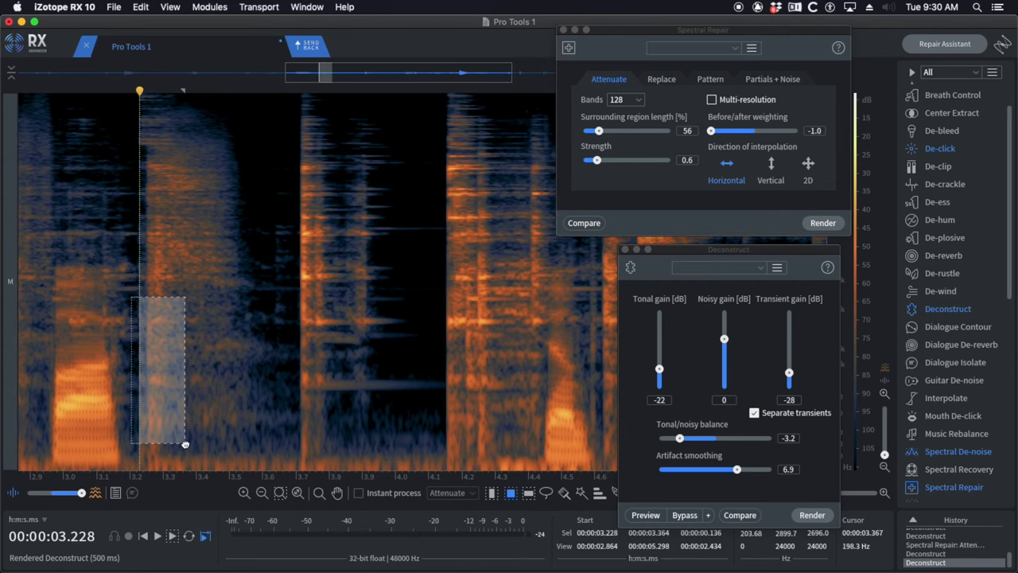
key(shift+6)
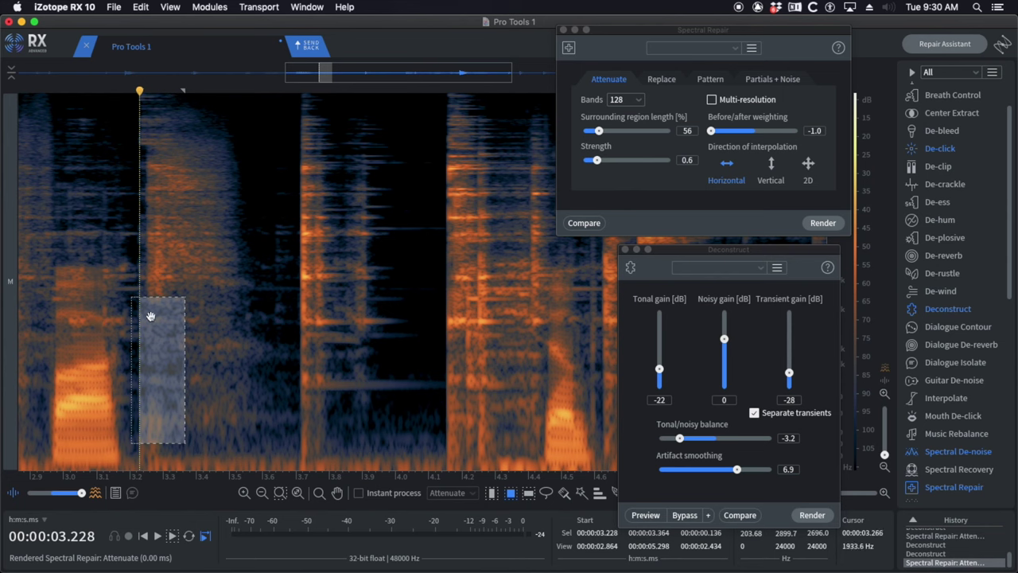
scroll(150, 316, down, 2)
click(43, 303)
key(space)
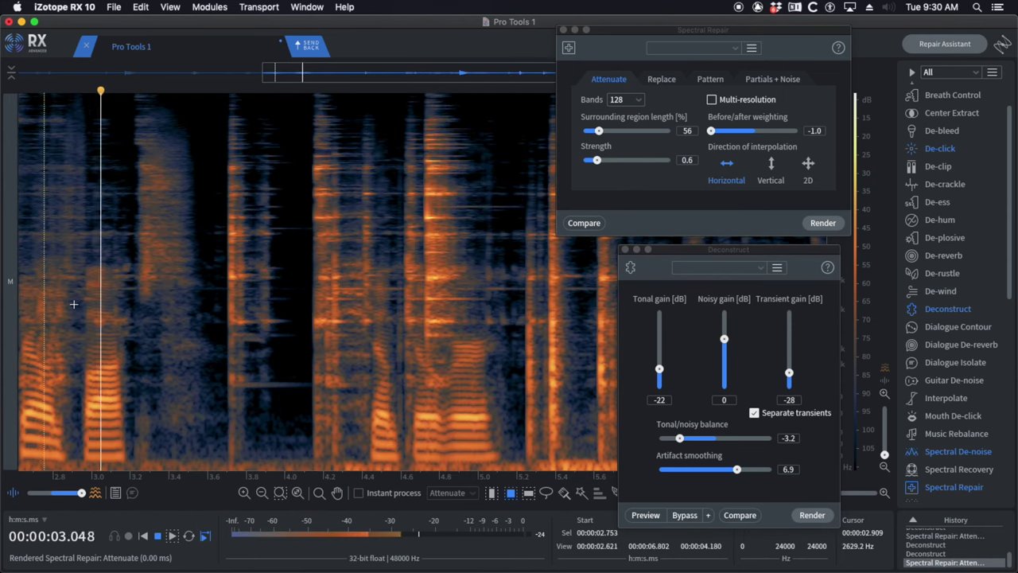
key(super+z)
- Replay the hit without the low-band attenuation, from about 2.85 and 3.1 seconds
click(68, 304)
scroll(77, 306, up, 2)
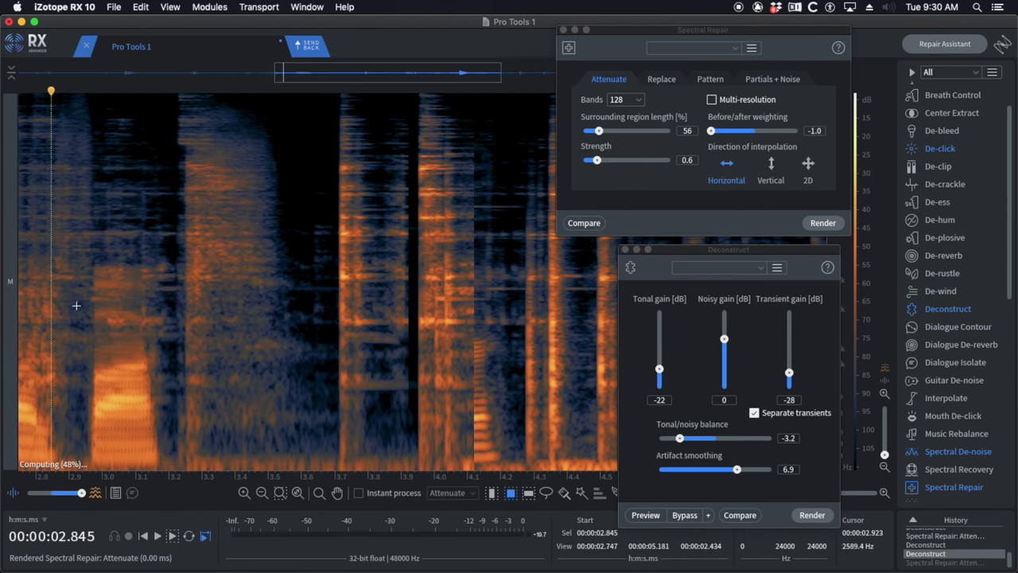
key(space)
key(space)
click(134, 344)
key(space)
key(space)
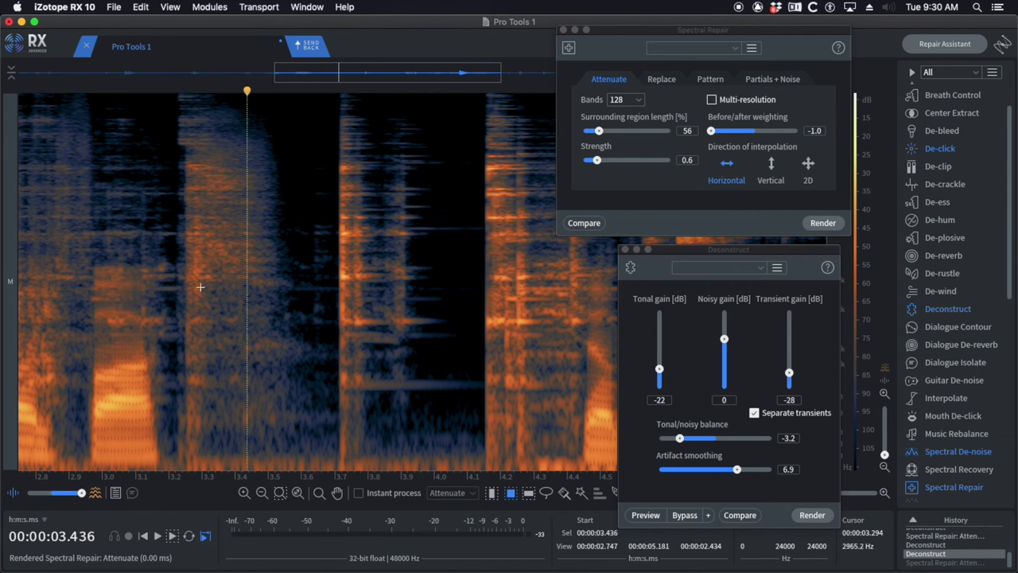
- Replace the hit from about 3.25 to 3.31 seconds, 2.8 to 12.8 kHz, using 114% surrounding length and -0.2 weighting, and play it
scroll(201, 287, up, 2)
drag(165, 156, 210, 305)
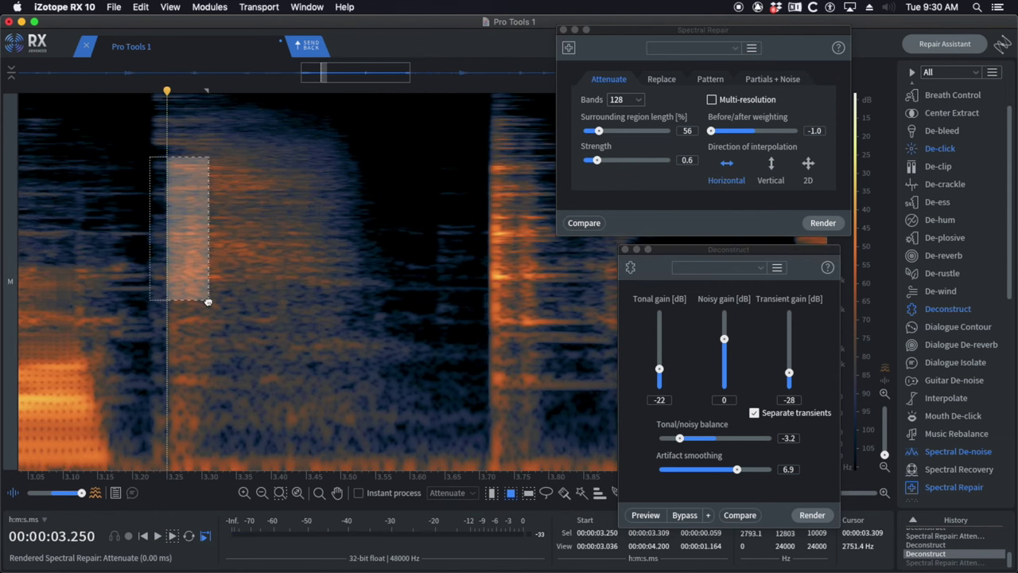
click(655, 83)
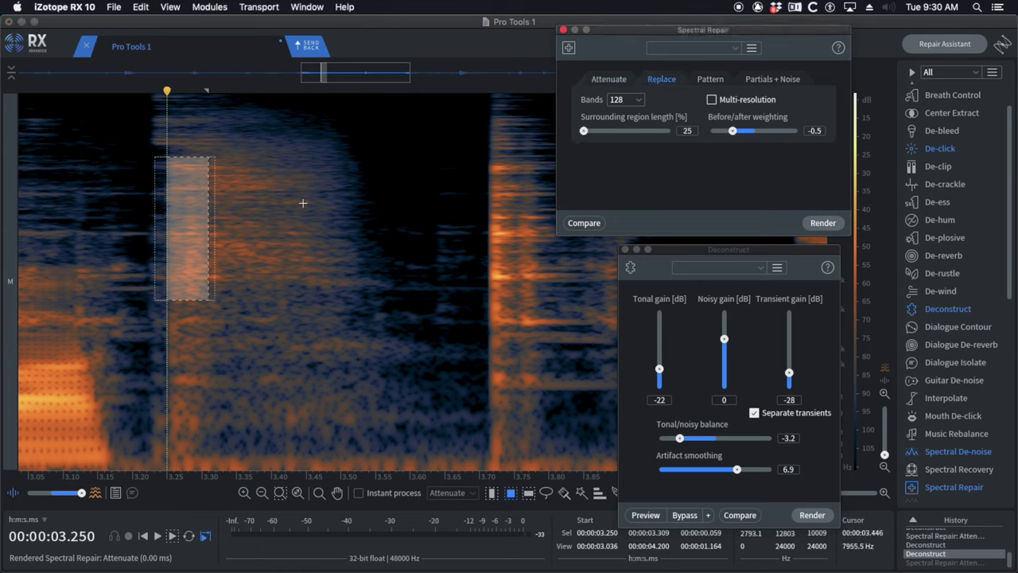
key(super+z)
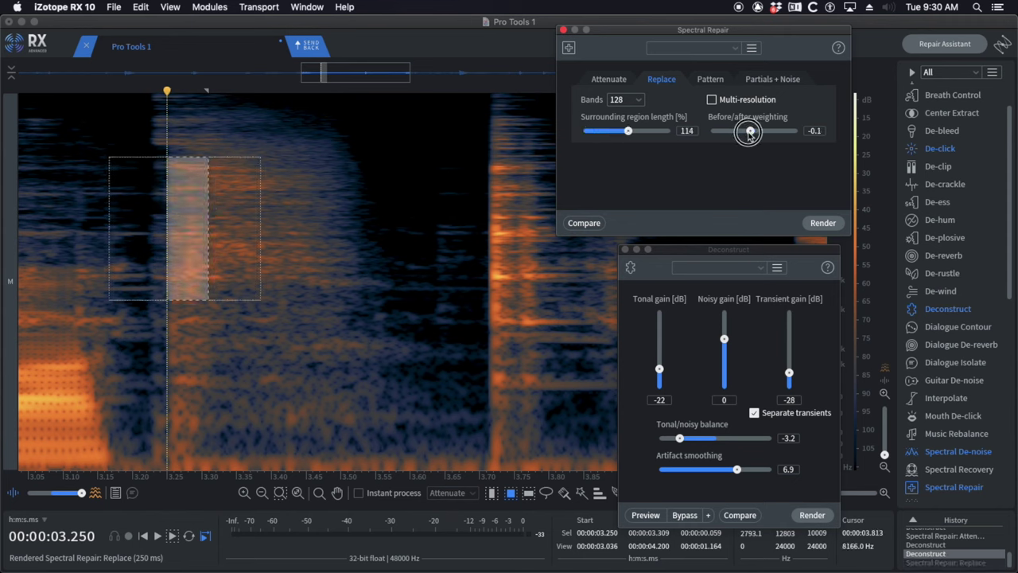
key(super+shift+z)
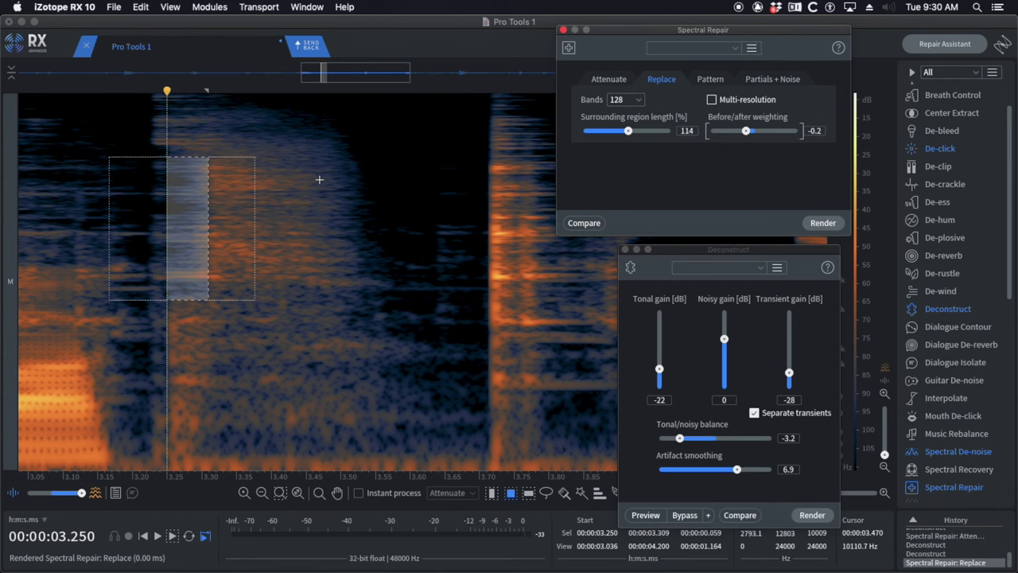
scroll(173, 203, down, 3)
click(80, 207)
key(space)
key(space)
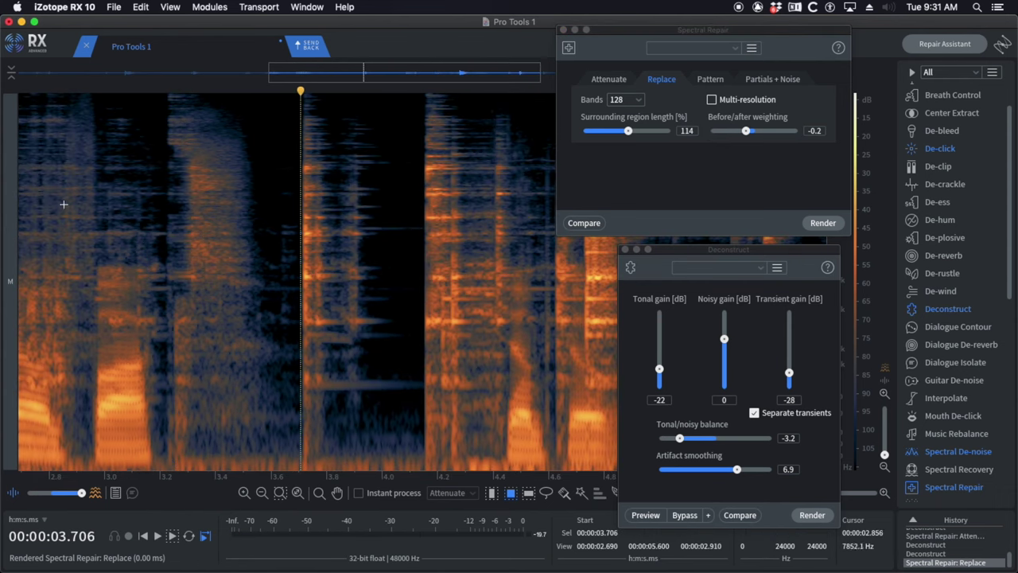
- Listen to the replaced hit again from about 2.82 seconds
click(63, 204)
key(space)
key(space)
click(43, 210)
key(space)
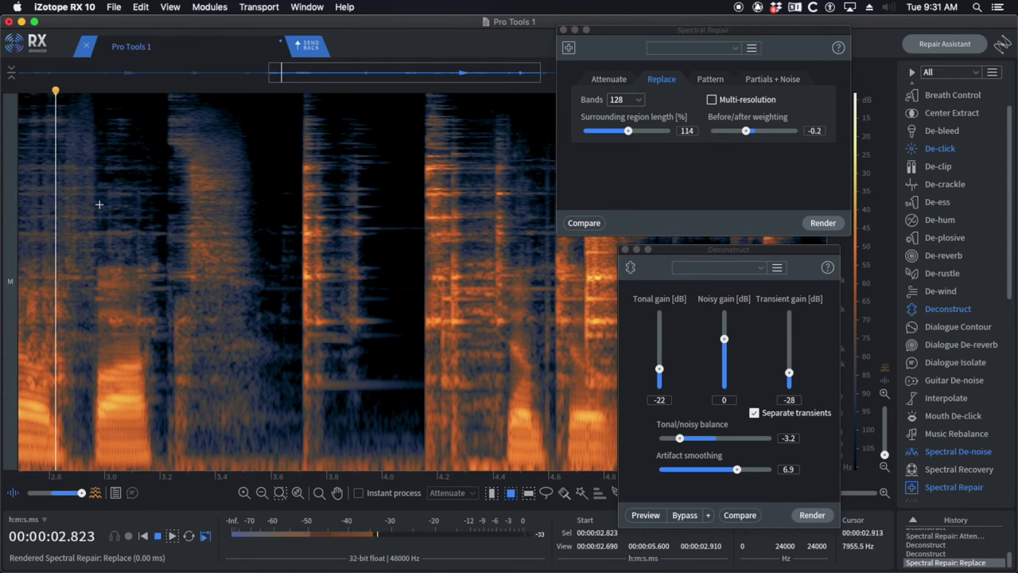
key(space)
- Undo the last replacement and replace a narrower slice of the hit from 3.247 to 3.283 seconds, 2.8 to 13.1 kHz
key(super+z)
scroll(188, 211, up, 3)
click(171, 199)
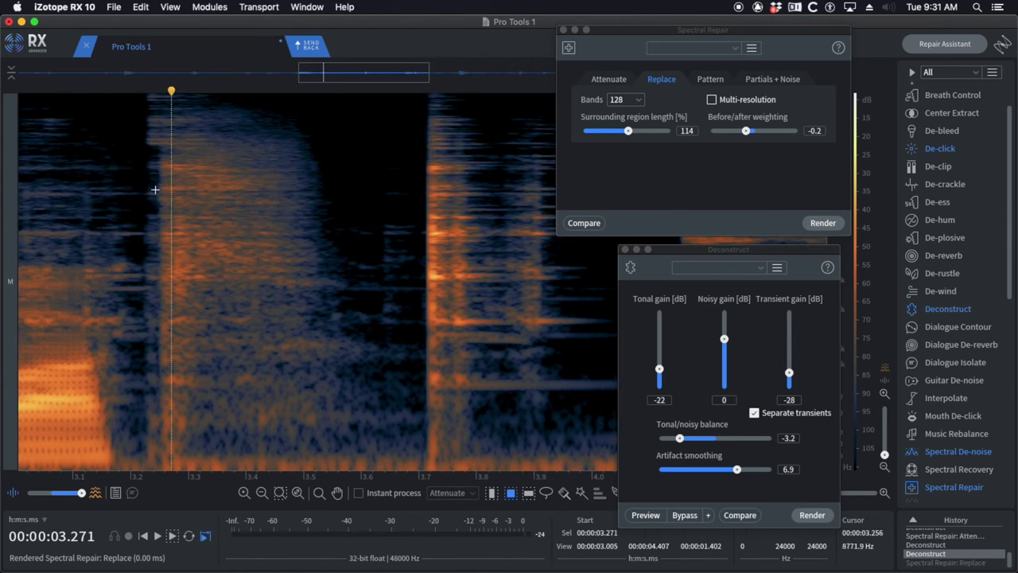
drag(158, 155, 175, 292)
key(Return)
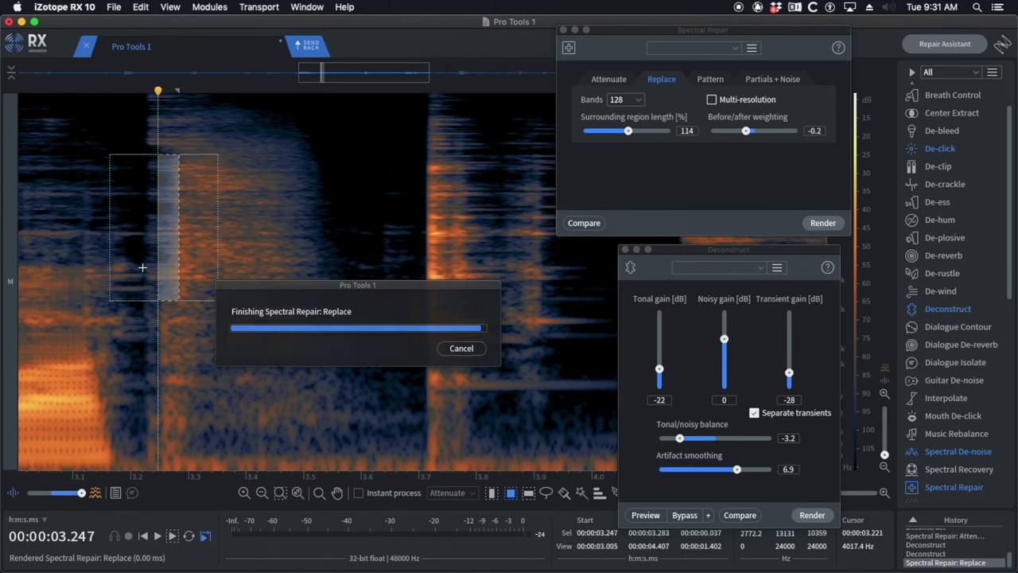
- Listen to the repaired passage from several points, including about 3.05 and 2.0 seconds
click(52, 223)
key(space)
scroll(90, 223, down, 3)
key(space)
click(63, 220)
key(space)
scroll(82, 223, down, 5)
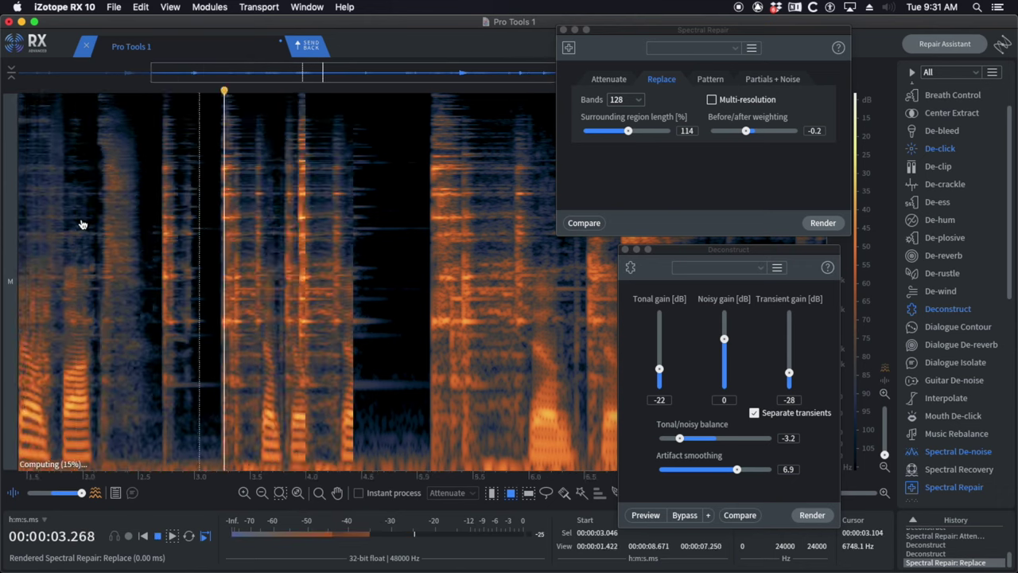
key(space)
click(205, 222)
key(space)
scroll(293, 231, up, 2)
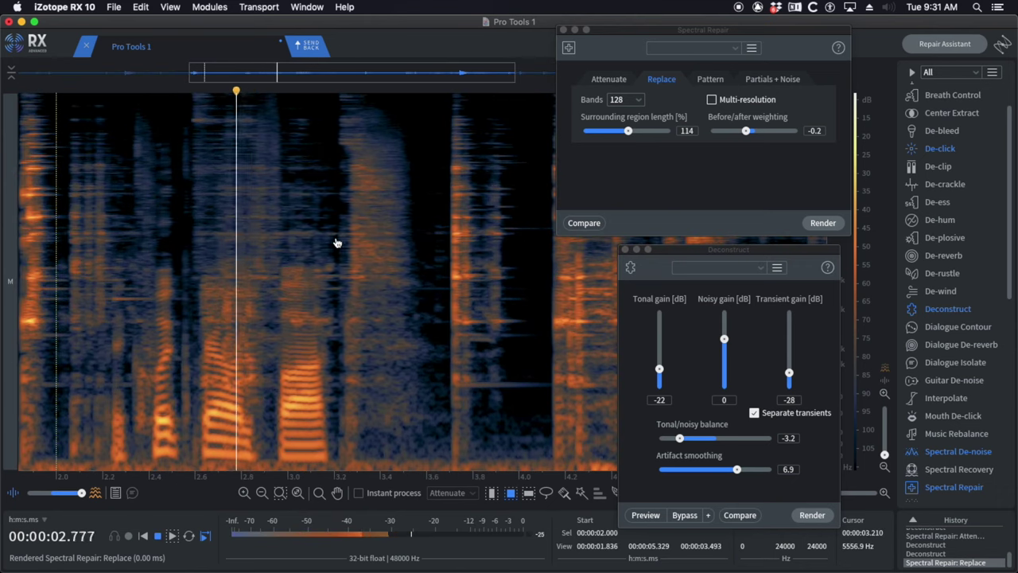
key(space)
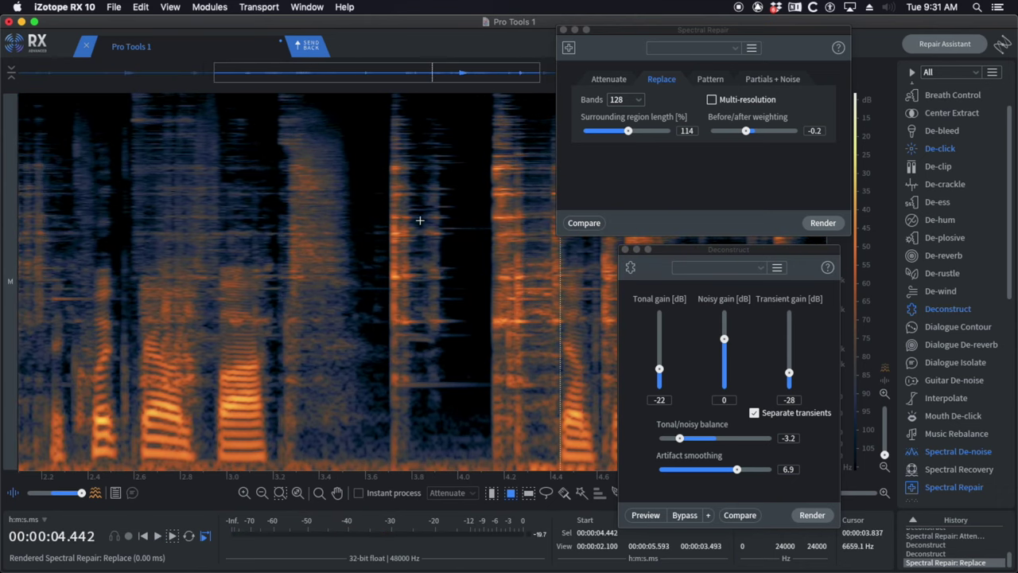
- Attenuate the next hit from 3.658 to 3.931 seconds, 50 Hz to 22.8 kHz, and play the result
scroll(421, 221, down, 2)
drag(392, 99, 435, 462)
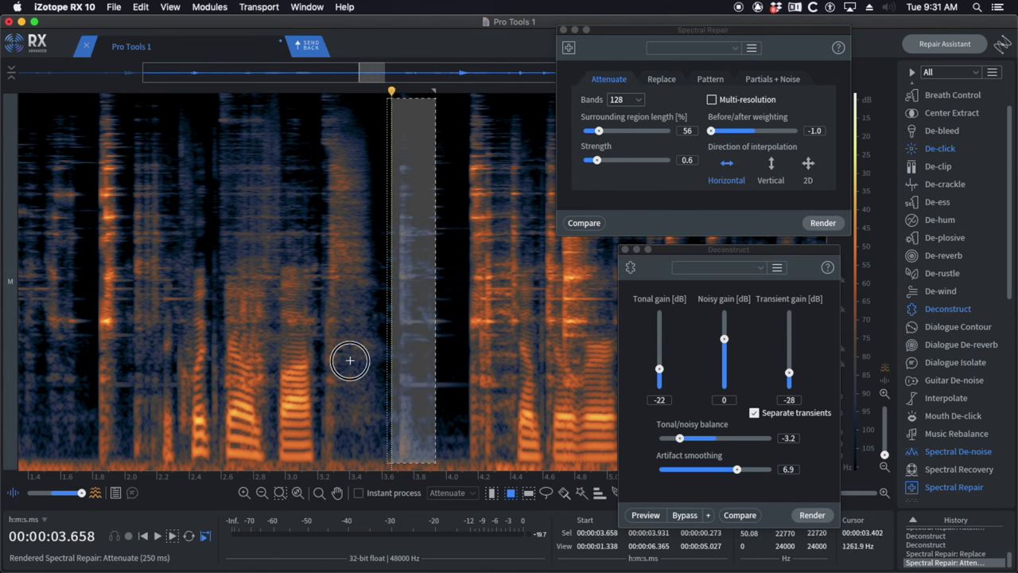
click(350, 360)
key(space)
key(space)
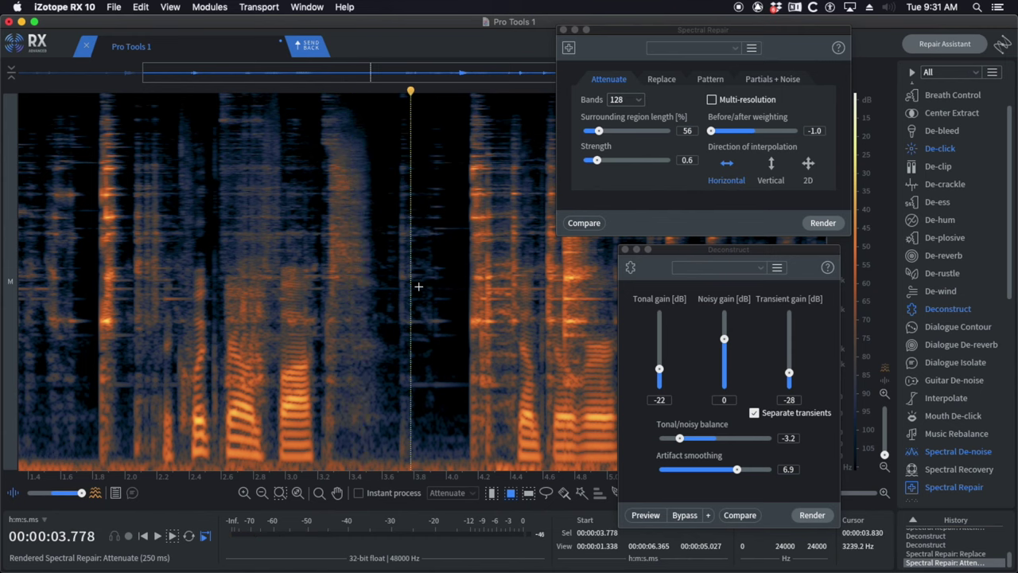
- Apply Attenuate and Deconstruct to the residue from 3.653 to 4.096 seconds, 126 Hz to 16.3 kHz, and play from about 3.16 seconds
scroll(420, 291, down, 3)
scroll(436, 303, up, 4)
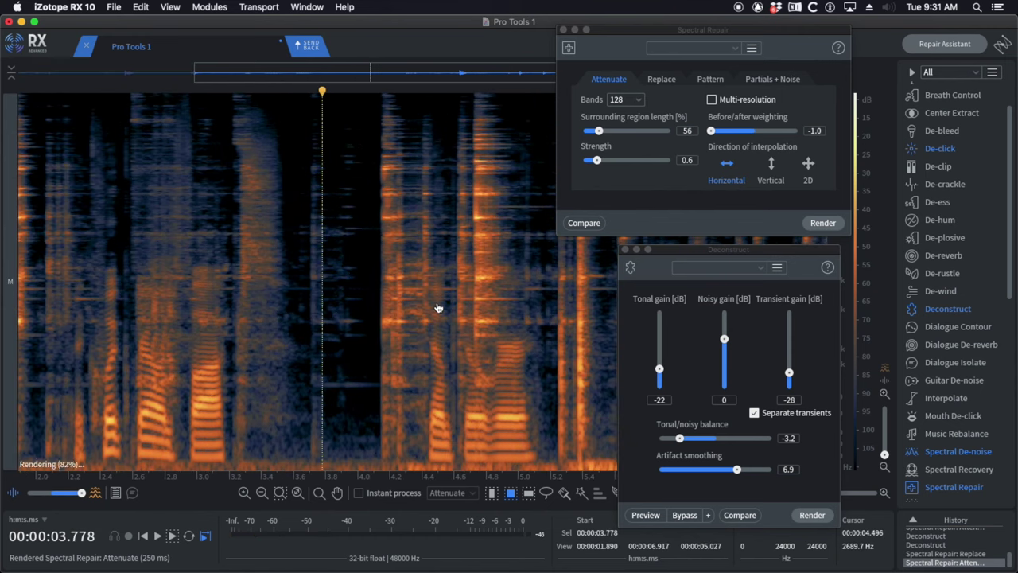
scroll(342, 242, up, 1)
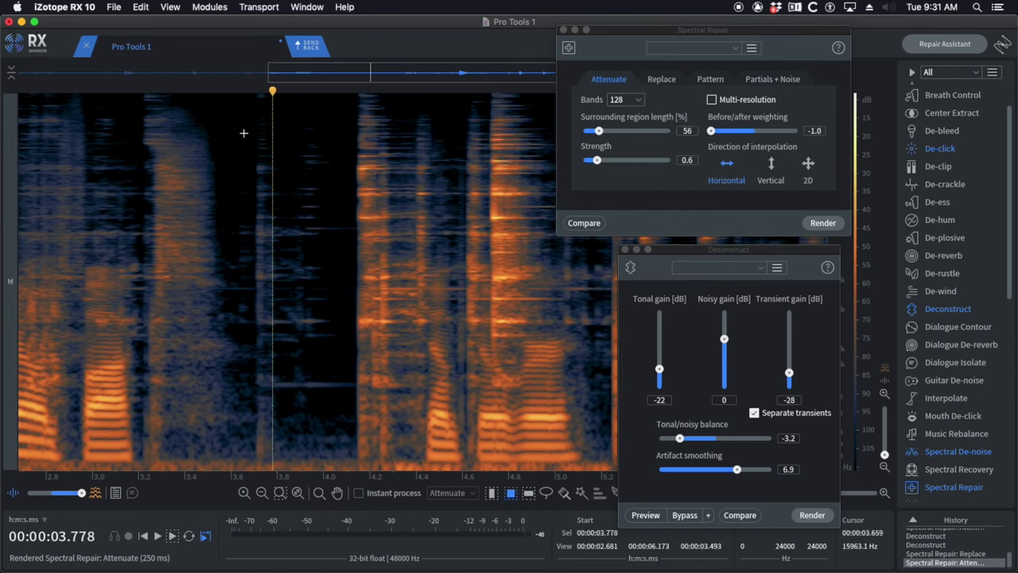
drag(244, 133, 346, 452)
key(Return)
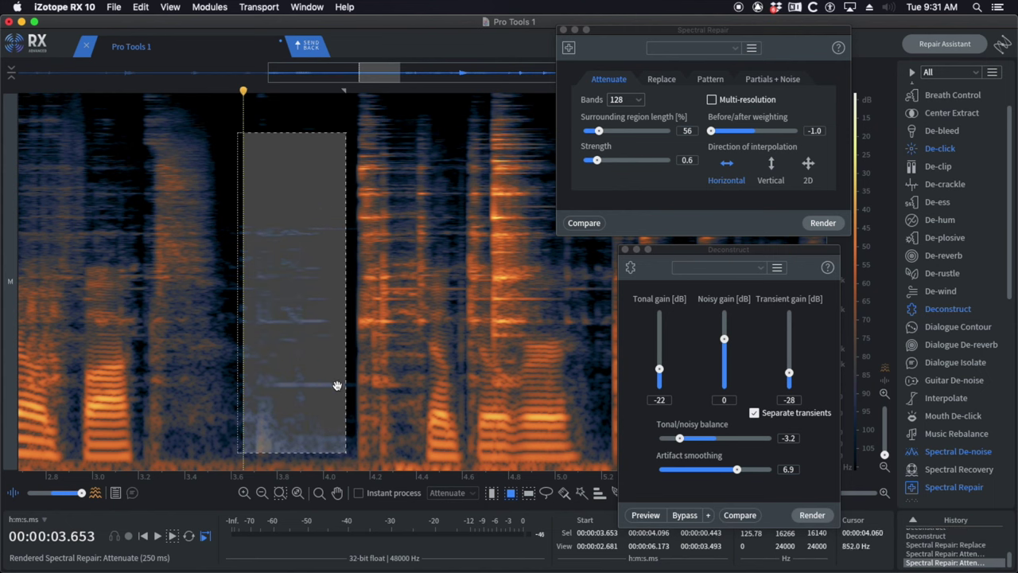
key(super+r)
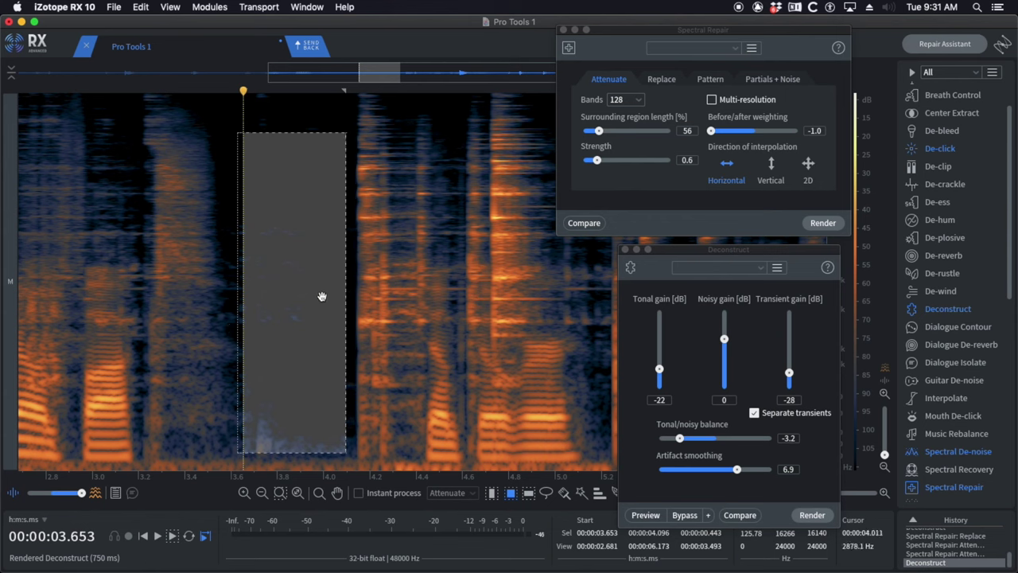
click(130, 250)
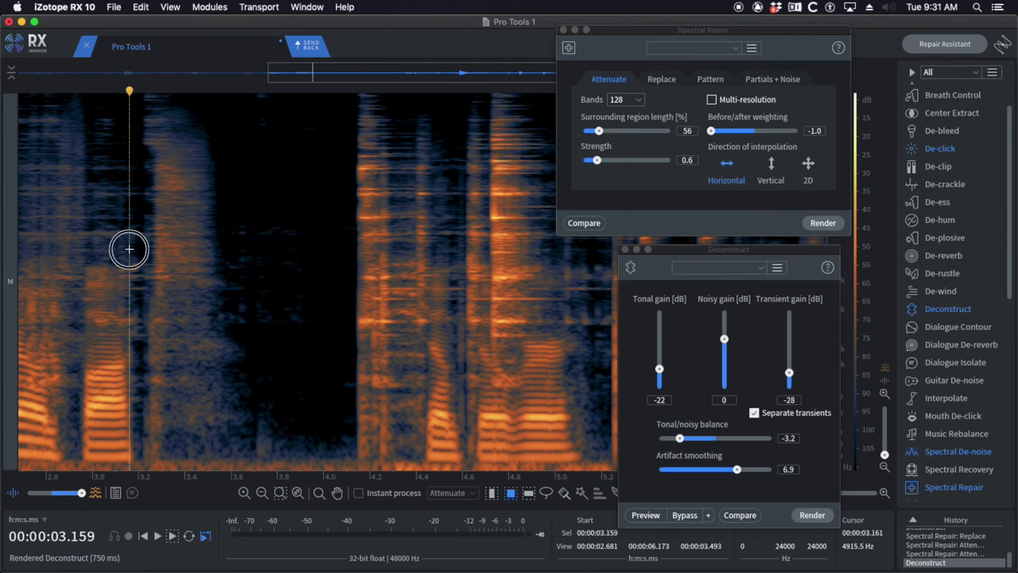
key(space)
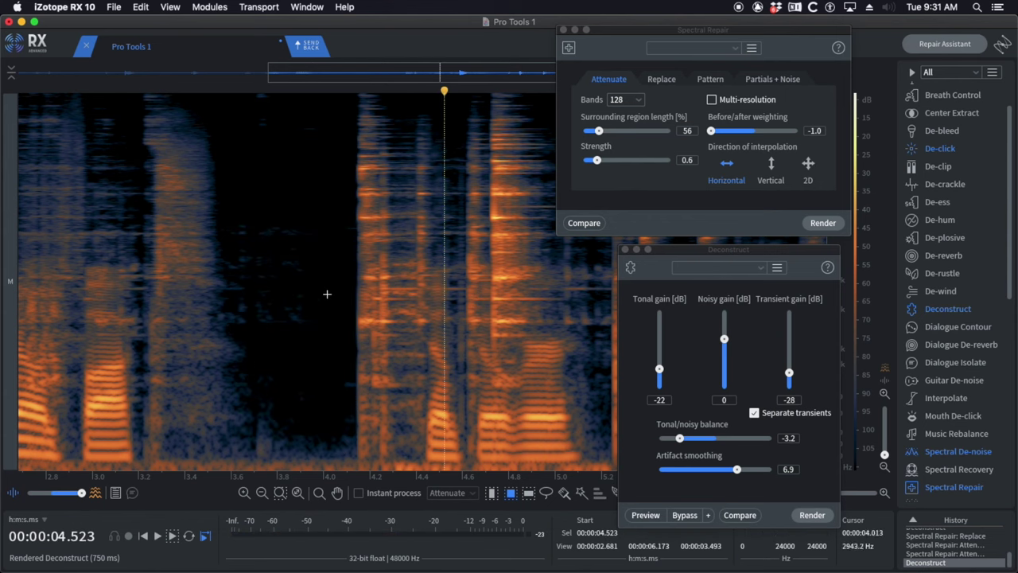
- Copy the quiet section from 3.641 to 4.000 seconds, paste it over the hit from 4.110 to 4.400 seconds, and play it
click(324, 293)
drag(346, 115, 402, 455)
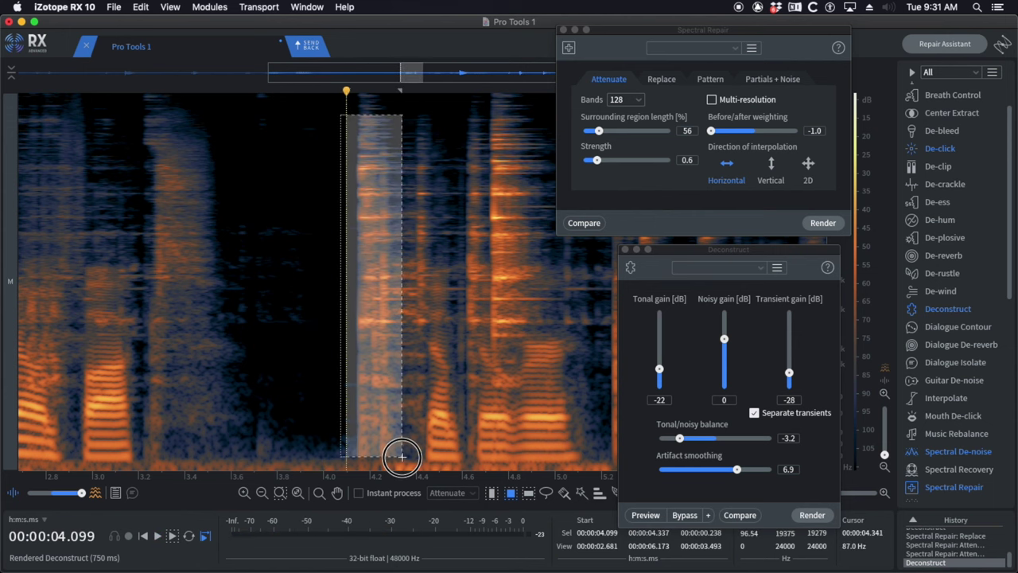
click(267, 226)
drag(235, 106, 325, 464)
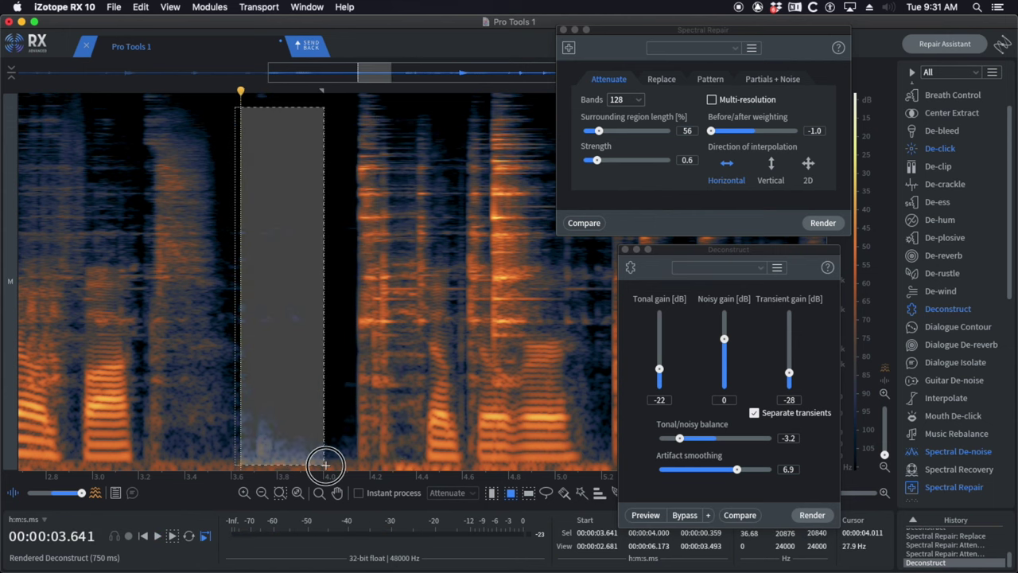
click(357, 431)
drag(344, 94, 419, 464)
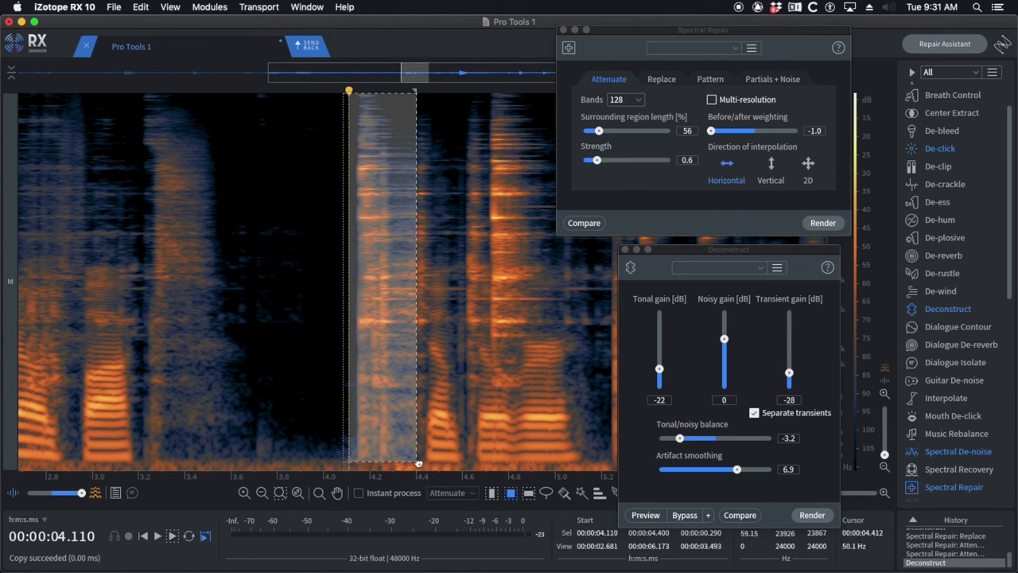
key(super+v)
click(302, 345)
key(space)
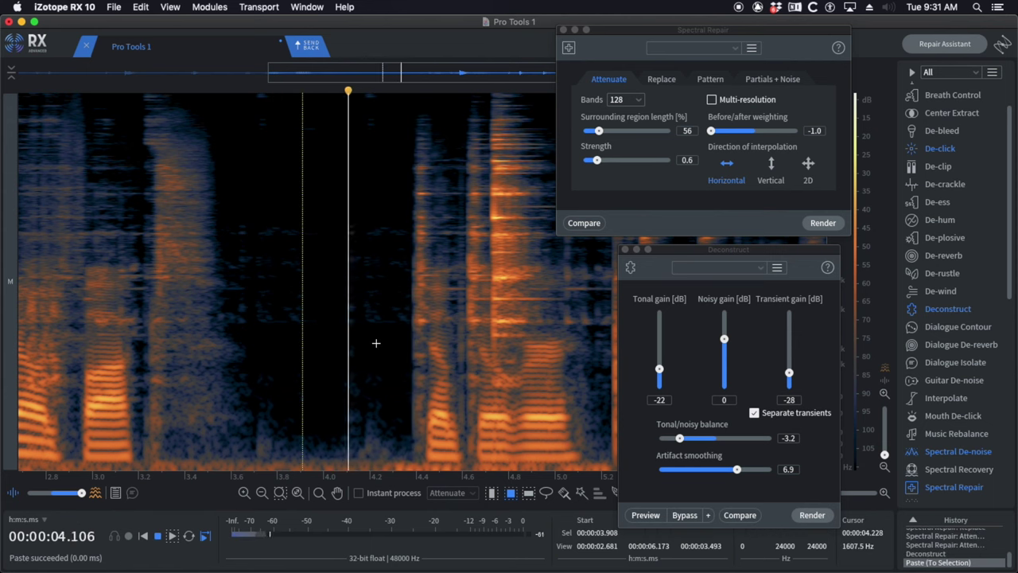
key(space)
- Paste the copied quiet sound over the gap's remaining edge at about 4.38 to 4.43 seconds, and play from about 4.14 seconds
click(383, 343)
scroll(464, 341, up, 3)
drag(360, 130, 382, 453)
key(super+v)
key(space)
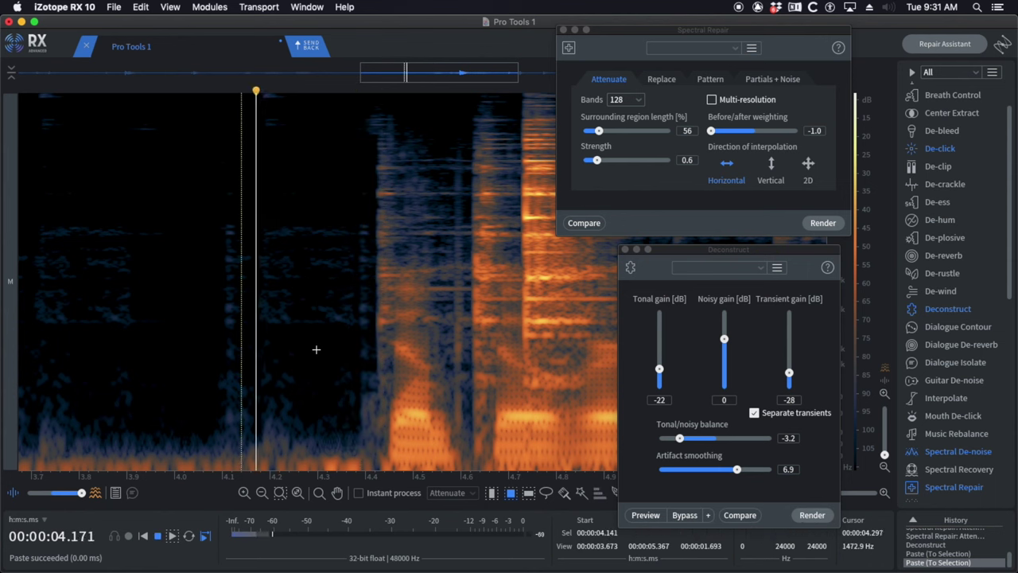
key(space)
- Attenuate the hit's onset from about 4.43 to 4.46 seconds, 948 Hz to 14 kHz, and play the transition
drag(377, 149, 393, 376)
key(Return)
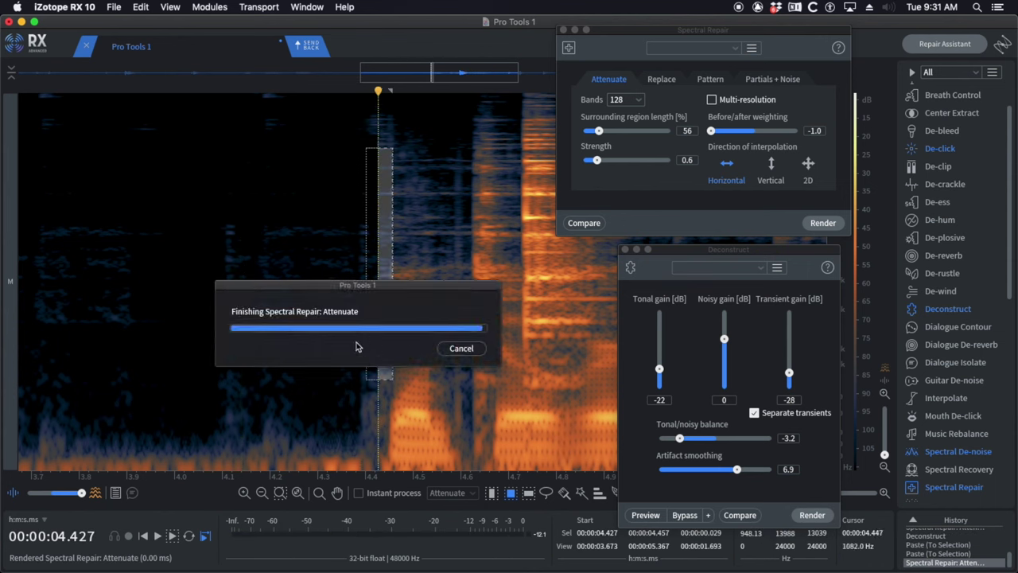
click(294, 311)
key(space)
scroll(355, 300, down, 3)
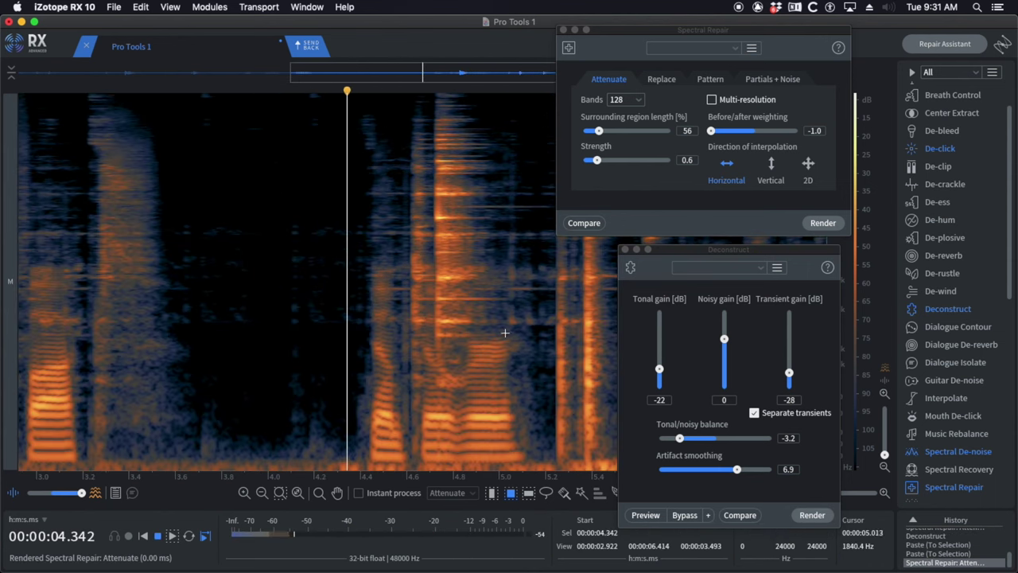
scroll(466, 339, up, 2)
key(space)
- Deconstruct the large hit from 4.712 to 5.125 seconds, 1.7 to 23.1 kHz, twice, and play the result
drag(355, 96, 553, 342)
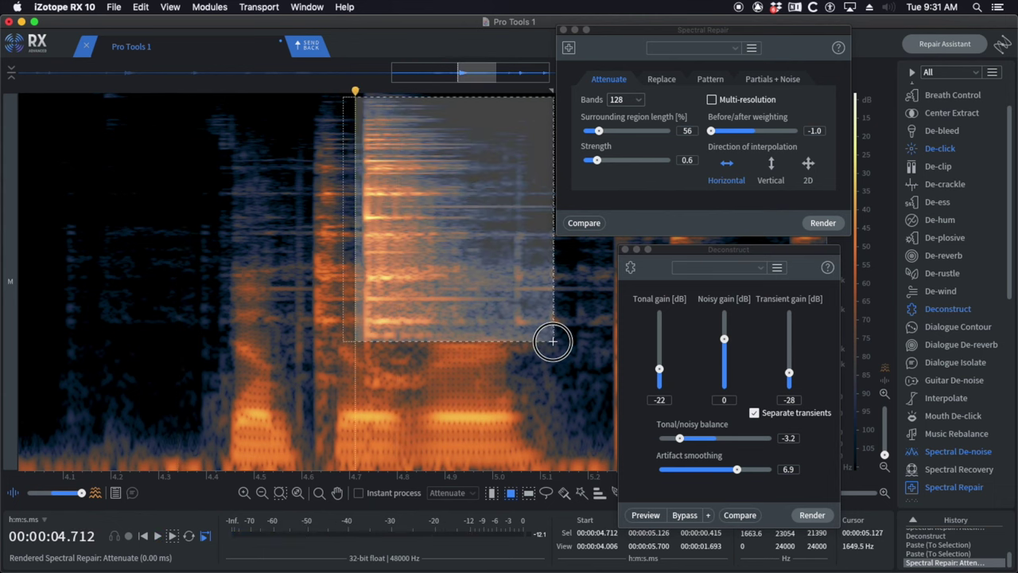
key(Return)
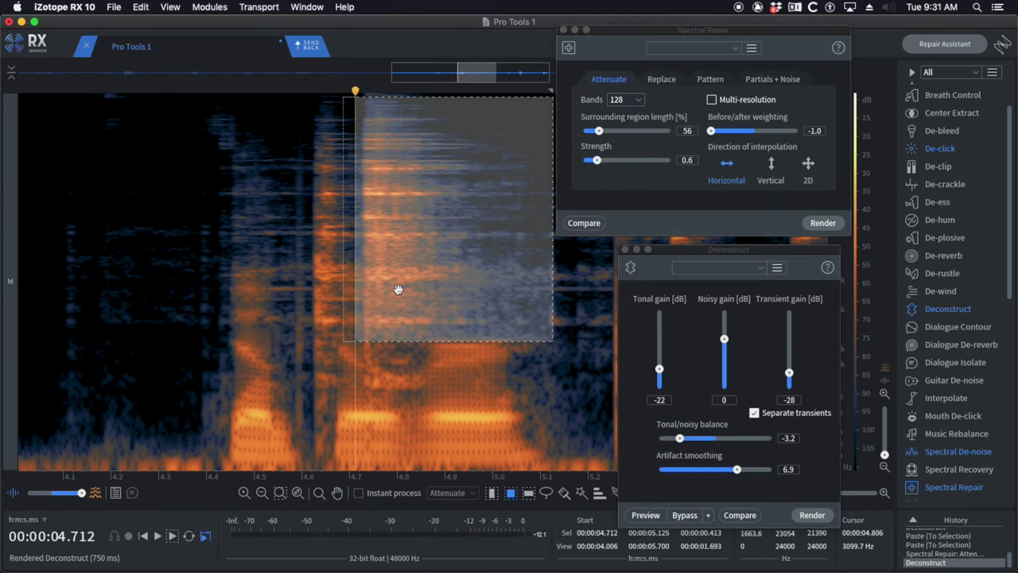
key(Return)
click(225, 229)
key(space)
key(space)
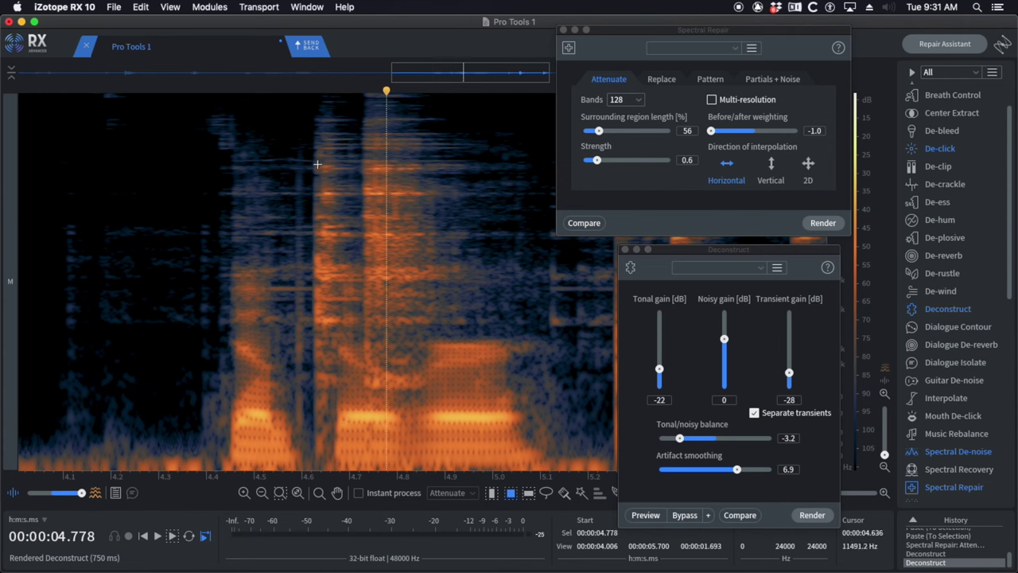
- Deconstruct the smaller preceding hit from about 4.61 to 4.69 seconds, and play from about 4.28 seconds
drag(310, 143, 351, 325)
key(Return)
click(152, 207)
key(space)
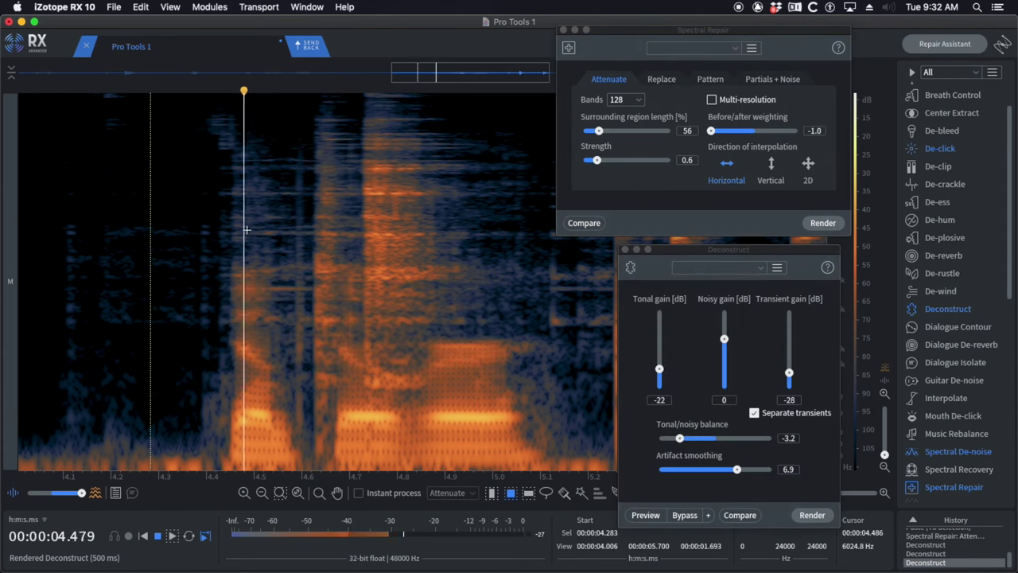
scroll(246, 228, down, 3)
key(space)
- Try attenuating the large hit from 4.706 to 4.953 seconds, 2.1 to 18.9 kHz, and play it
drag(308, 118, 377, 324)
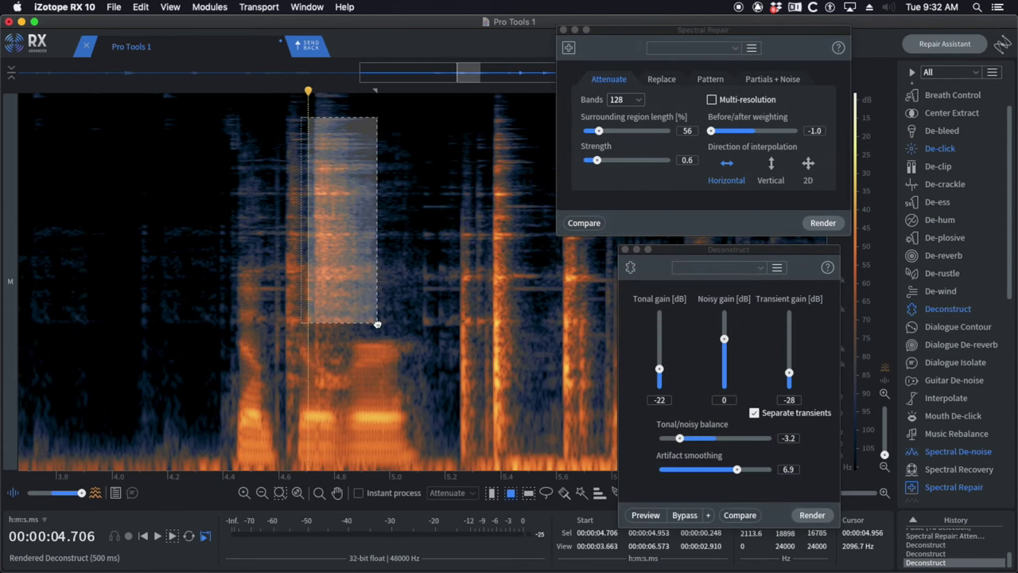
key(Return)
click(173, 189)
key(space)
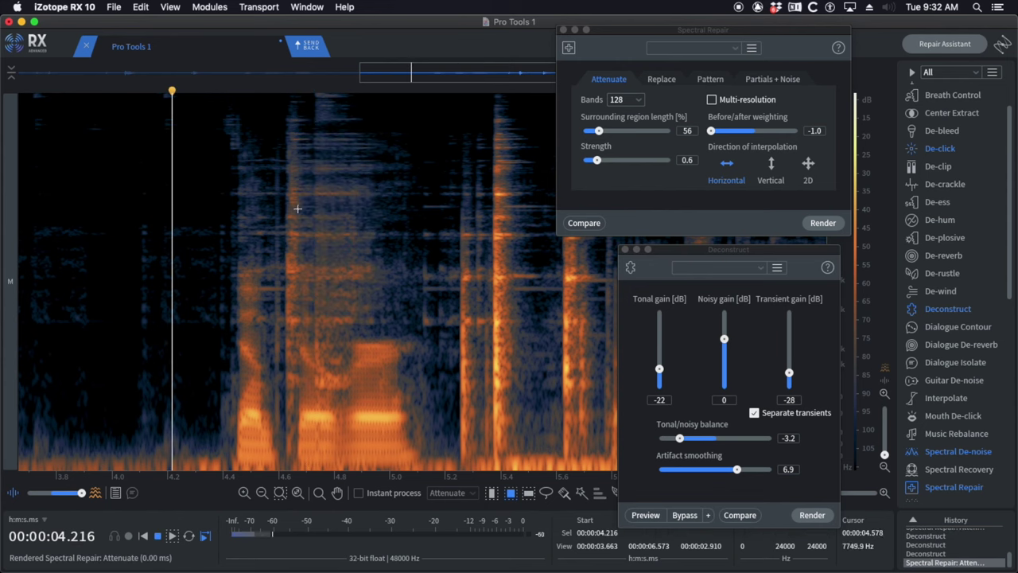
key(space)
- Replay the attenuated hit, including from about 4.46 seconds, and undo the attenuation
drag(278, 120, 372, 342)
click(240, 295)
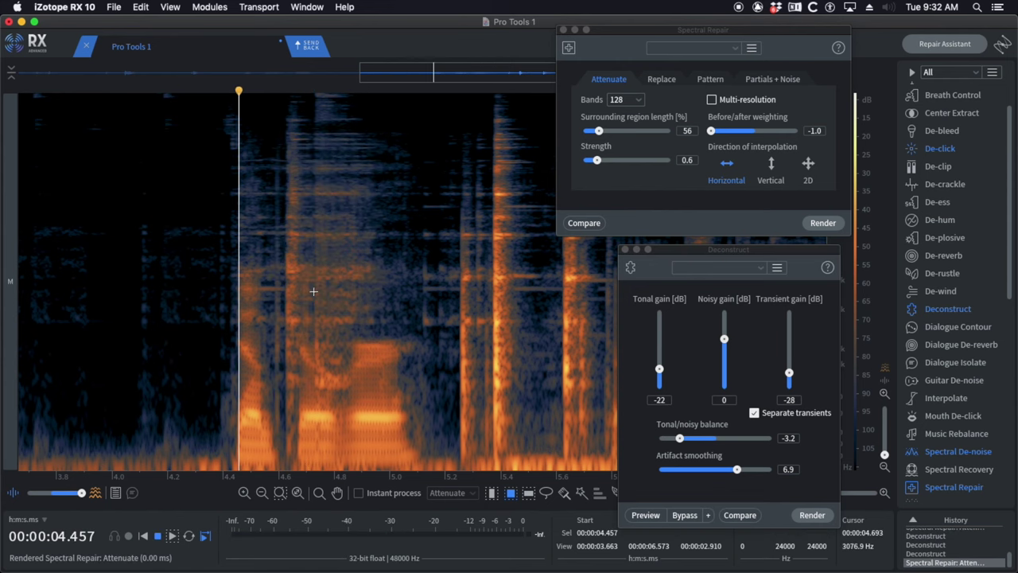
key(space)
scroll(343, 291, up, 3)
key(space)
click(150, 287)
key(space)
key(space)
key(super+z)
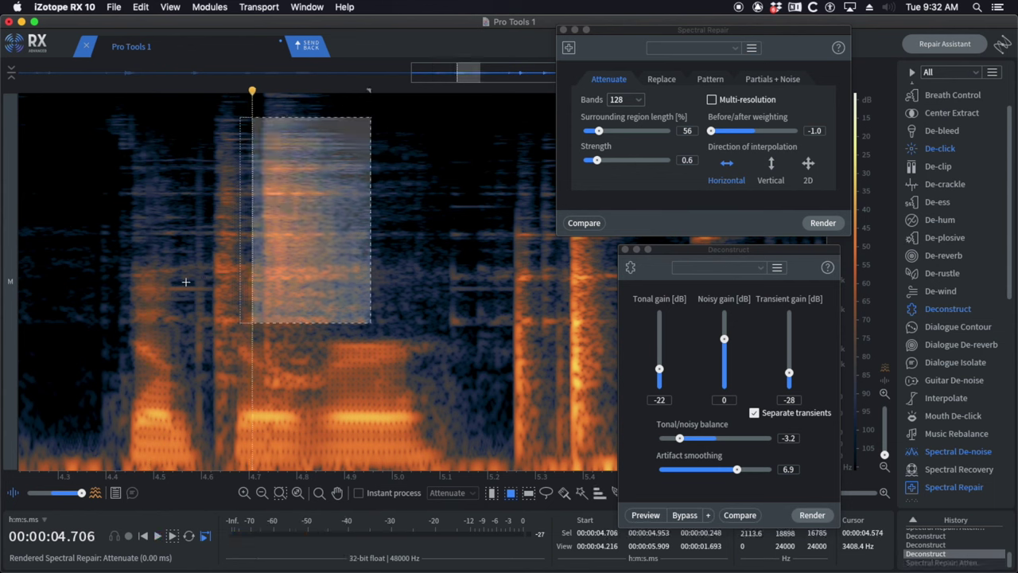
- Listen to the large hit without the attenuation
click(140, 276)
key(space)
key(space)
key(space)
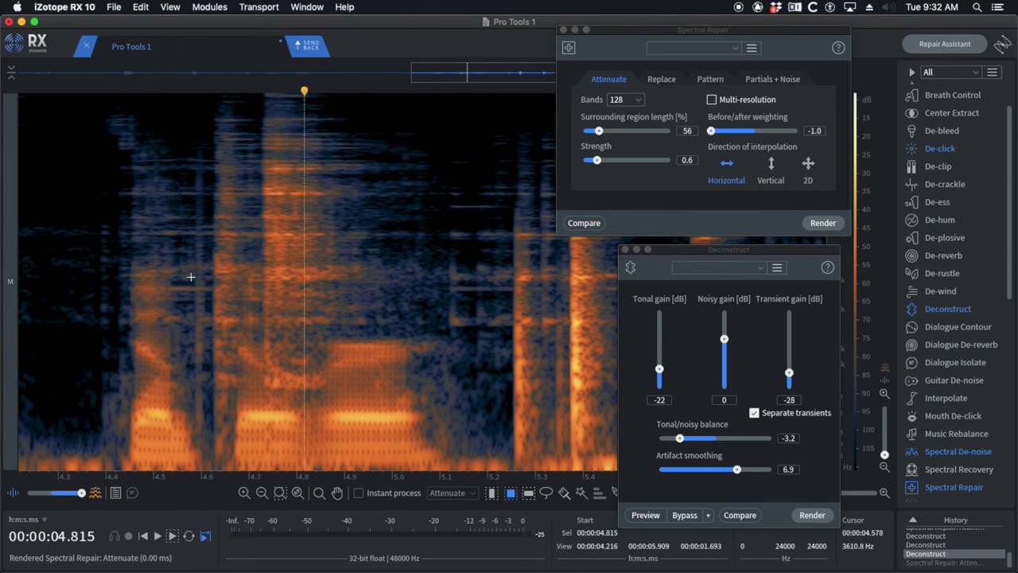
key(space)
- Try attenuating the hit's upper band from 4.732 to 4.886 seconds, 6.8 to 18.2 kHz, play it, and undo it
mouse_move(264, 122)
mouse_down()
mouse_move(336, 227)
mouse_move(339, 218)
mouse_up()
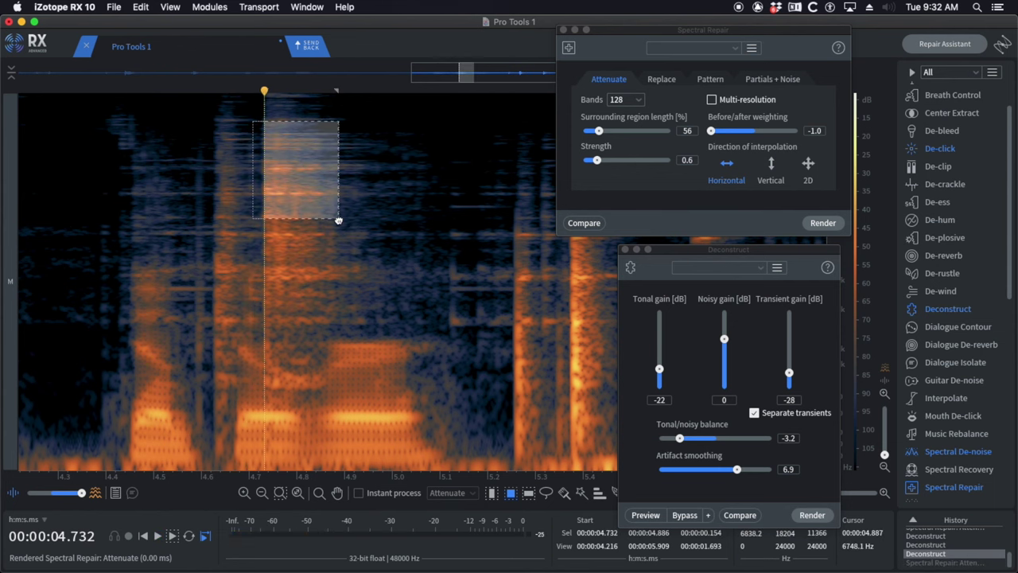
key(shift+super+5)
click(179, 239)
key(space)
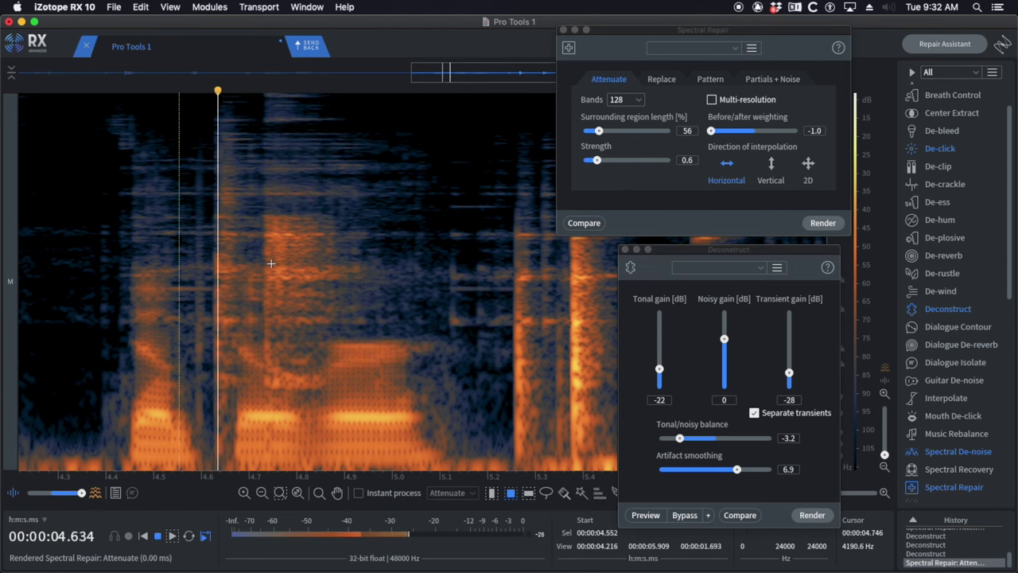
key(super+z)
- Replay the hit, attenuate its lower band from about 4.72 to 4.96 seconds, 2.3 to 7.6 kHz, and play the result
click(170, 234)
key(space)
key(space)
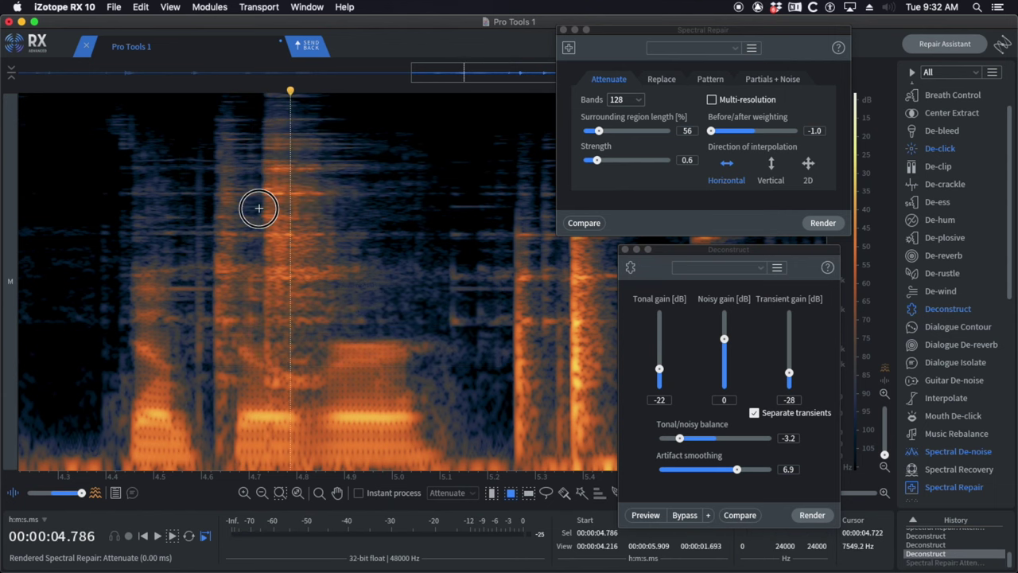
drag(259, 207, 378, 314)
key(shift+super+5)
click(144, 274)
key(space)
scroll(287, 211, down, 2)
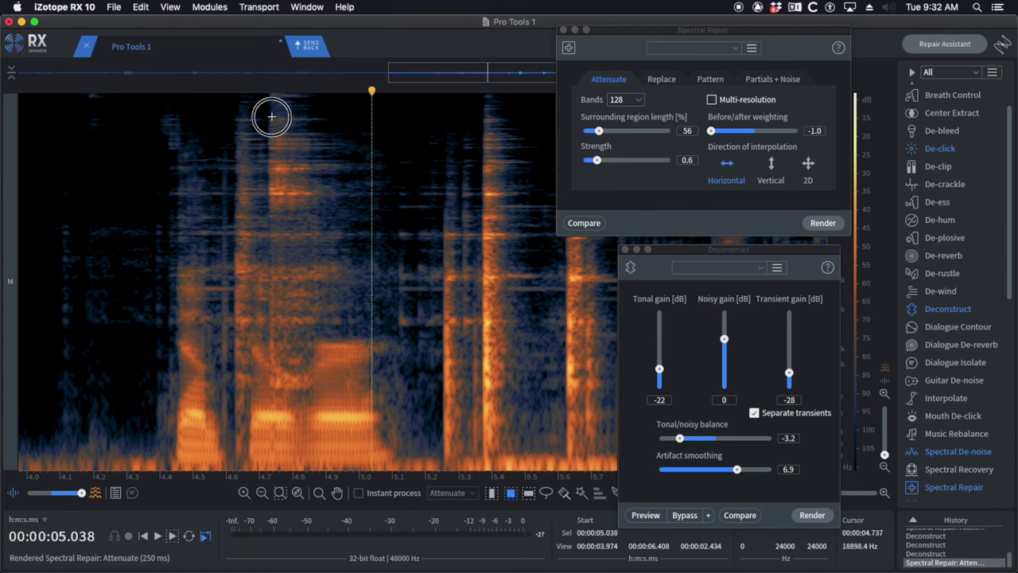
- Attenuate the whole hit from about 4.74 to 4.99 seconds, 2.2 to 19 kHz, and play the result
drag(272, 114, 358, 319)
key(Return)
key(space)
scroll(245, 187, down, 2)
key(space)
key(space)
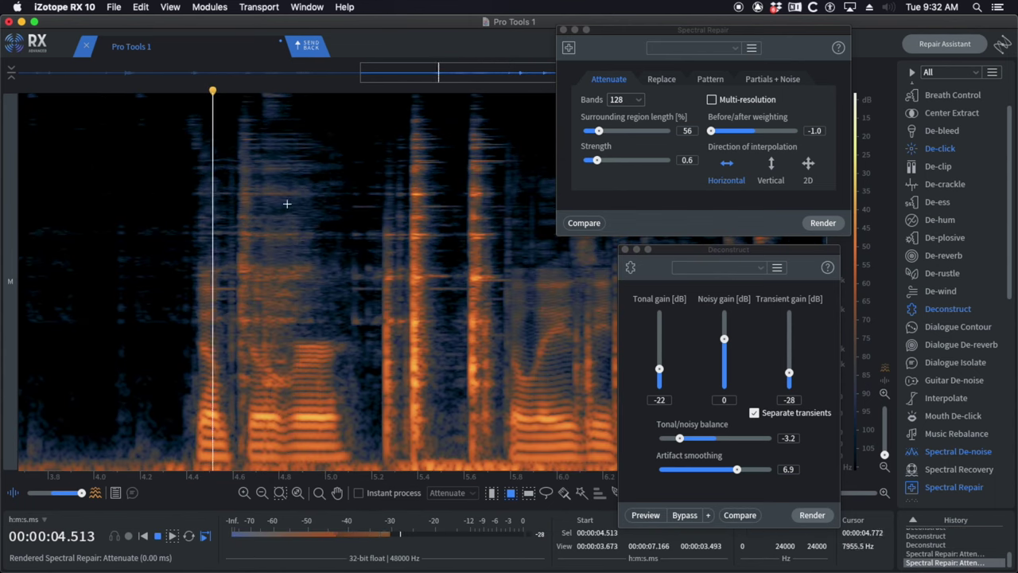
- Play the plate hit, try De-click on the narrow section around 4.6 seconds, play it, and undo it
scroll(286, 205, up, 2)
key(space)
key(space)
scroll(198, 247, up, 2)
key(space)
mouse_move(156, 145)
mouse_down()
mouse_move(209, 412)
mouse_move(193, 432)
mouse_up()
key(shift+super+2)
click(99, 233)
key(space)
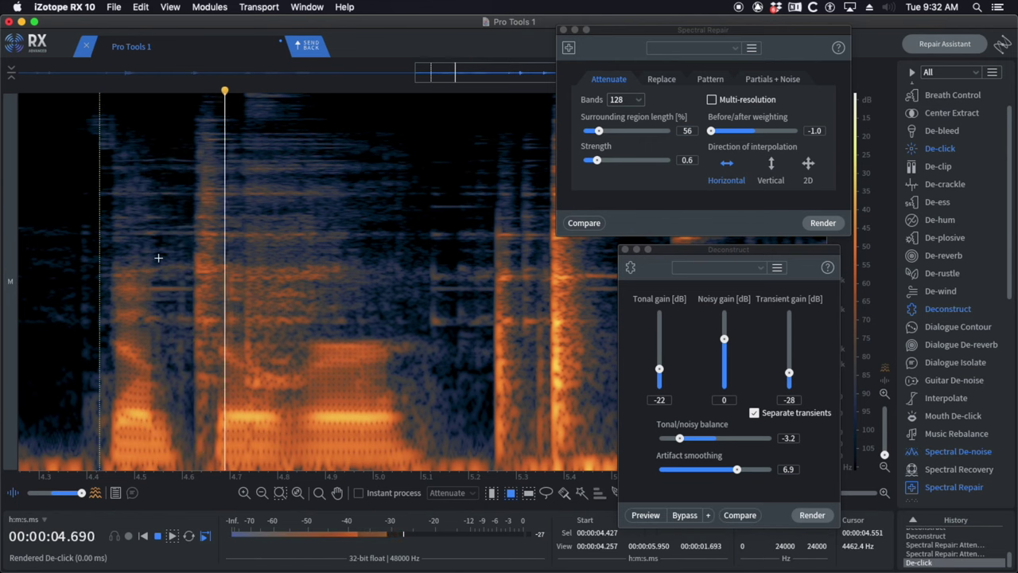
key(ctrl+z)
click(104, 259)
key(space)
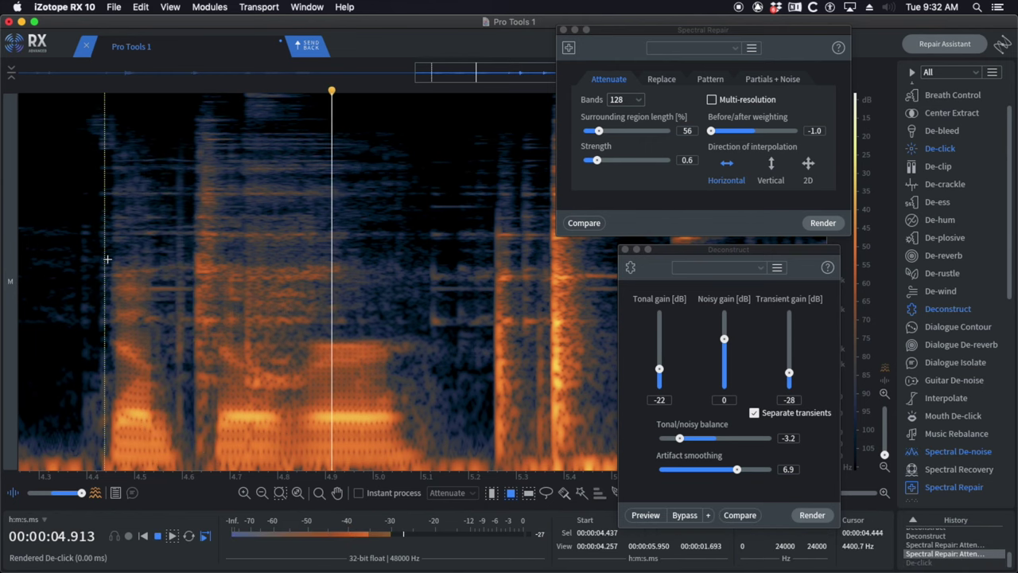
- Replace the hit's low band from 4.724 to 4.844 seconds, 693 Hz to 2.5 kHz, and play the result
key(space)
key(space)
key(space)
scroll(216, 275, up, 3)
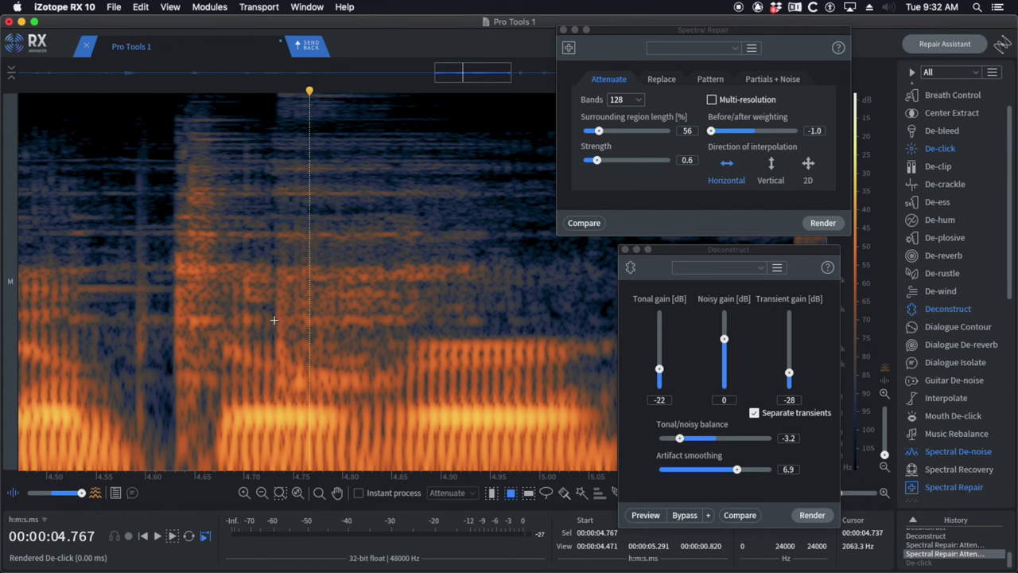
drag(269, 310, 386, 398)
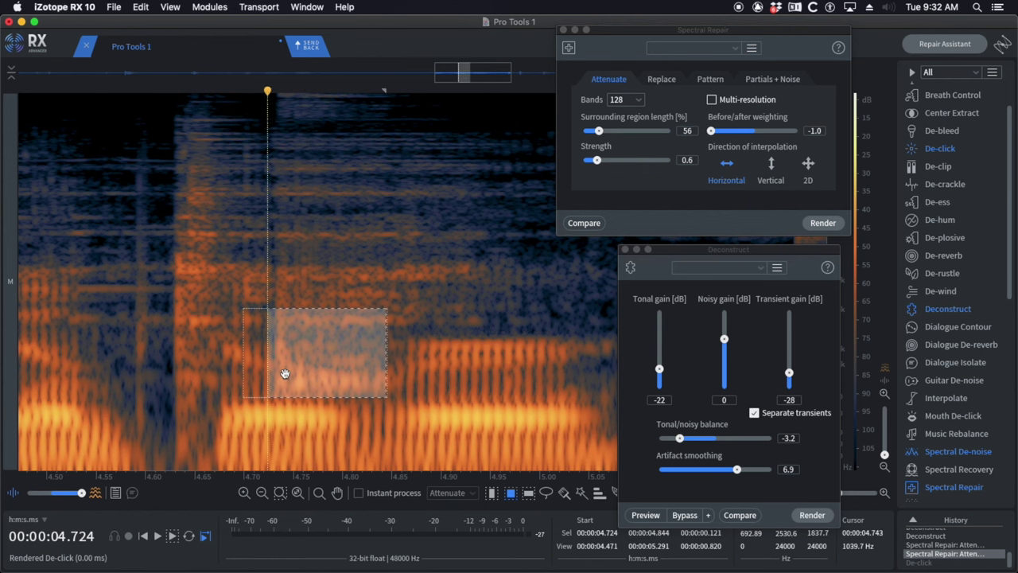
key(r)
scroll(224, 351, down, 2)
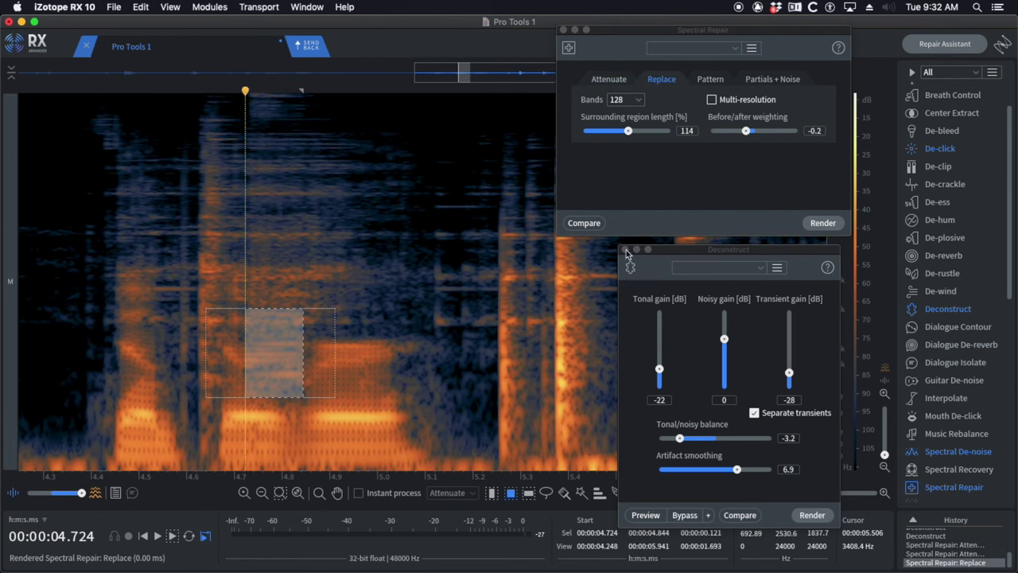
click(149, 286)
key(space)
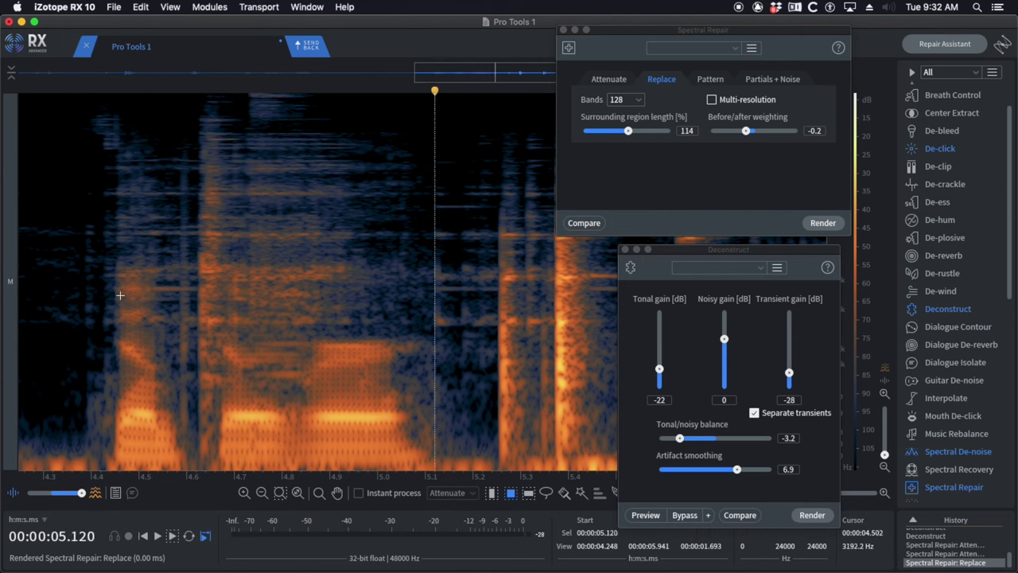
- Attenuate the hit from 4.735 to 4.925 seconds, 2.2 to 4.7 kHz, and play the result
click(106, 291)
drag(251, 255, 341, 321)
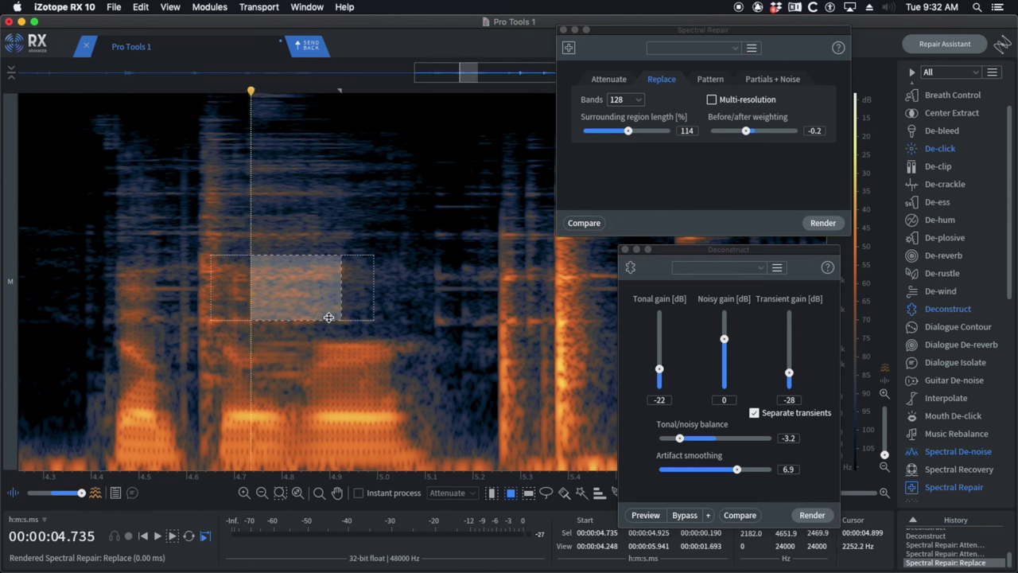
key(1)
click(134, 269)
key(space)
- Replace the hit from 4.713 to 4.932 seconds, 2.3 to 4.8 kHz, using Spectral Repair, and play it
drag(245, 251, 327, 323)
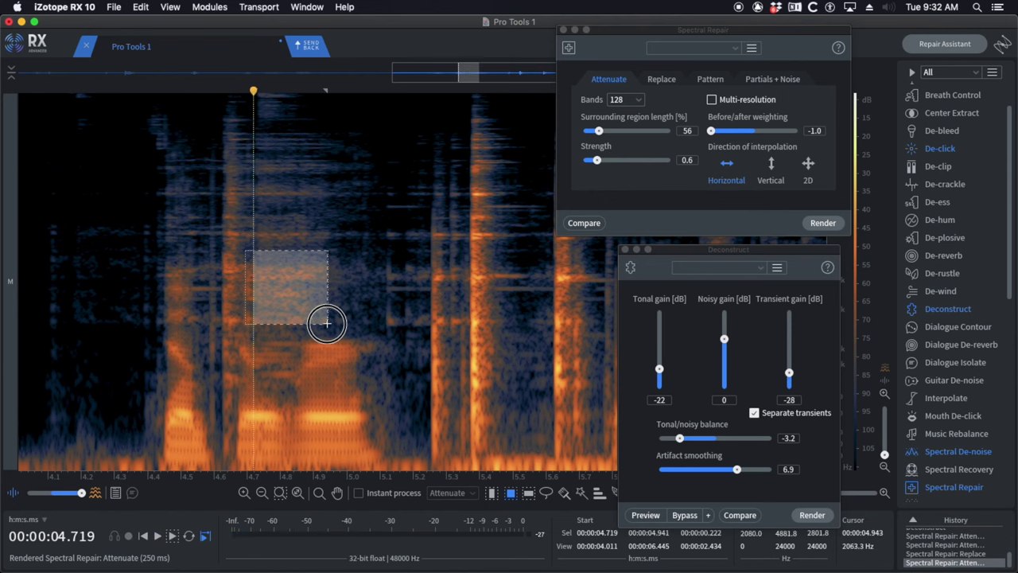
click(667, 34)
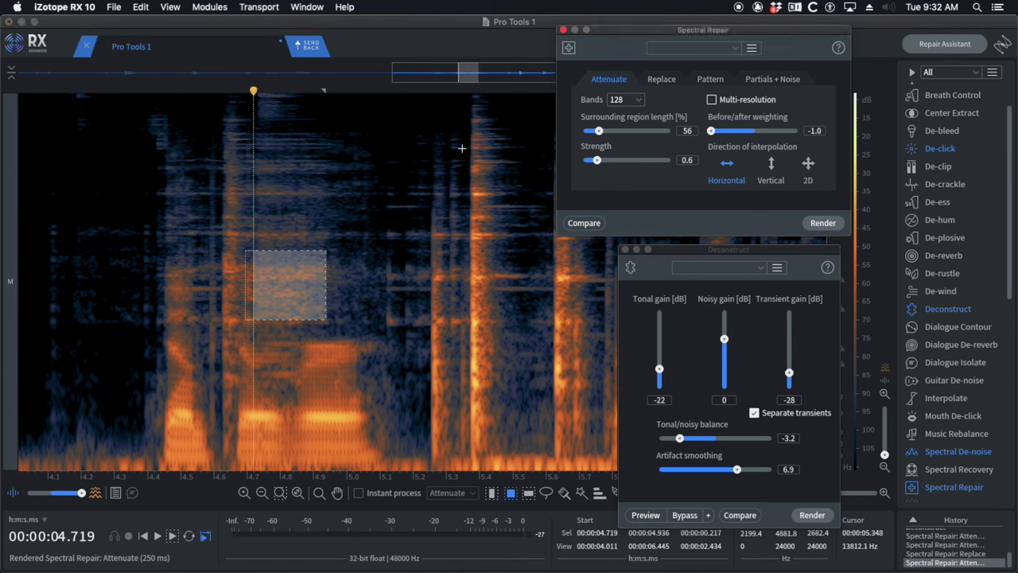
click(154, 284)
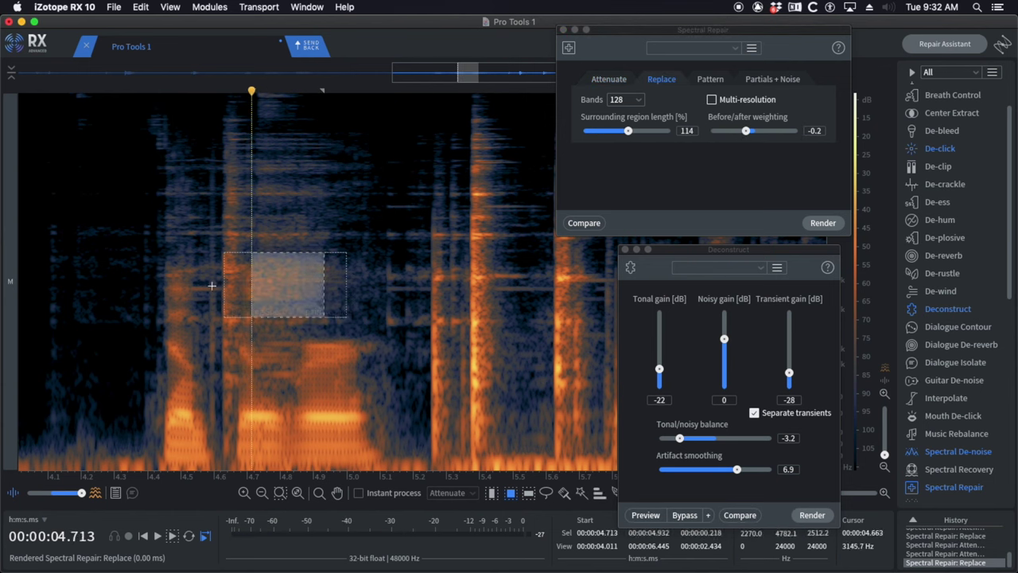
click(158, 284)
key(space)
click(192, 239)
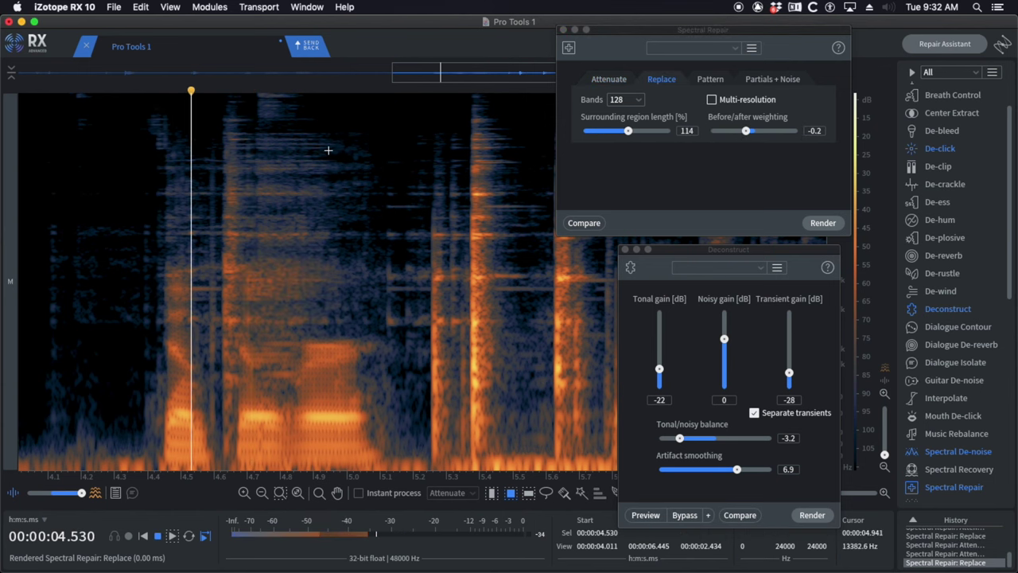
- Try replacing the hit's upper band from about 4.71 to 4.98 seconds, play it, undo it, and replay
click(255, 124)
drag(252, 111, 340, 288)
key(Return)
click(63, 199)
key(space)
scroll(203, 193, down, 5)
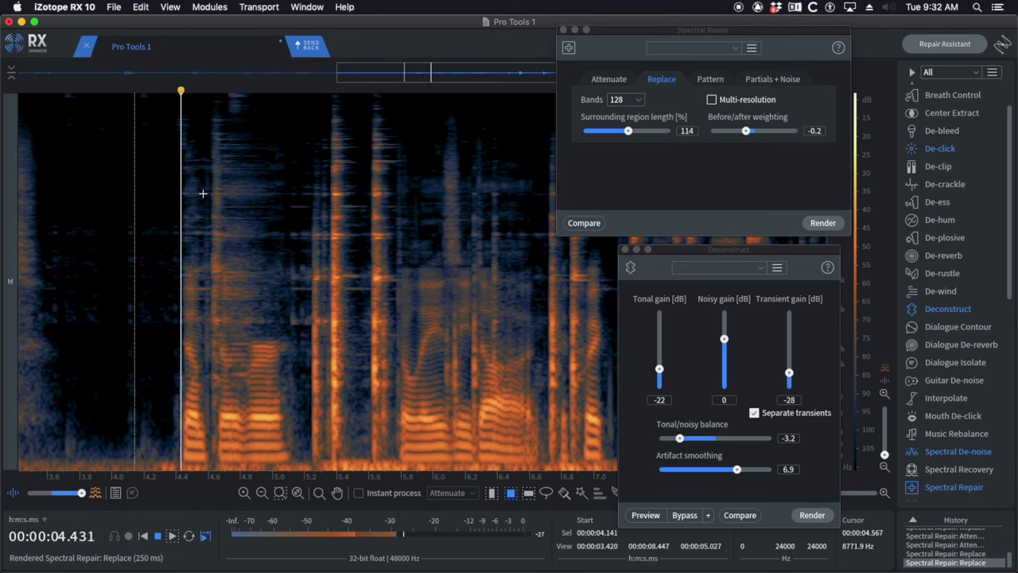
click(152, 198)
scroll(273, 218, up, 3)
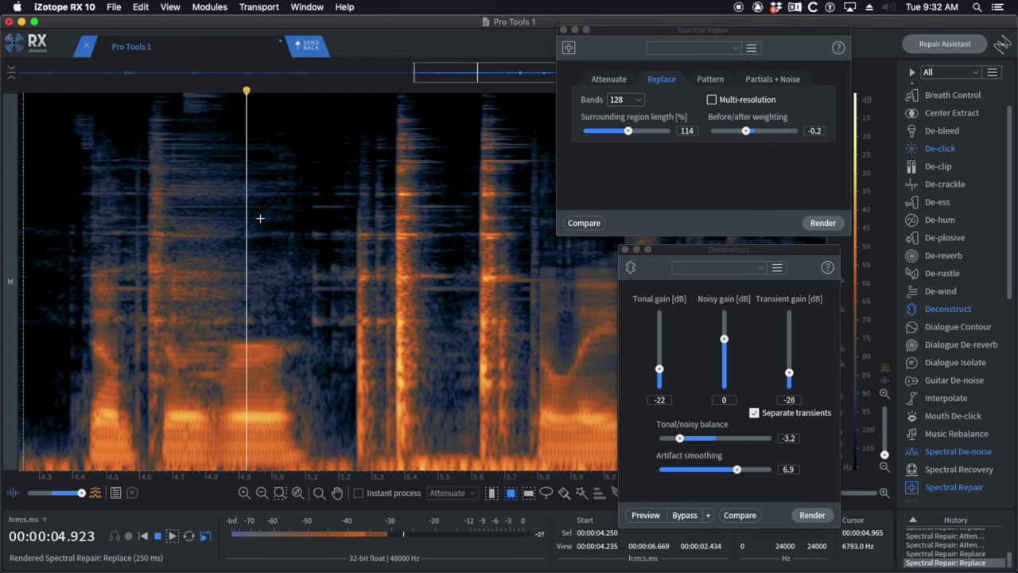
key(super+z)
click(81, 219)
key(space)
- Attenuate the next hit from 5.200 to about 5.54 seconds, 37 Hz to 22.8 kHz, and play the result
click(105, 221)
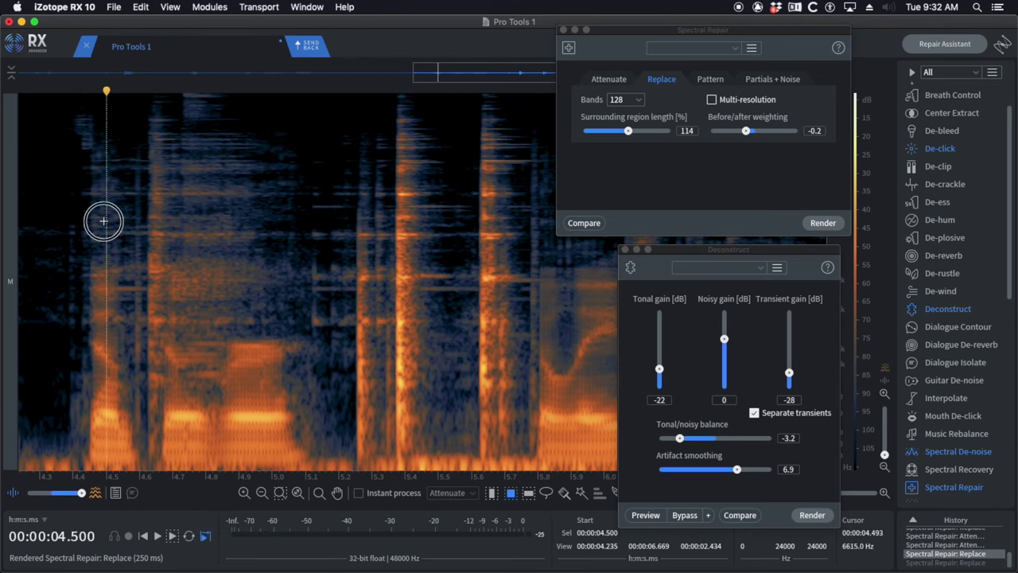
scroll(205, 220, down, 3)
click(287, 241)
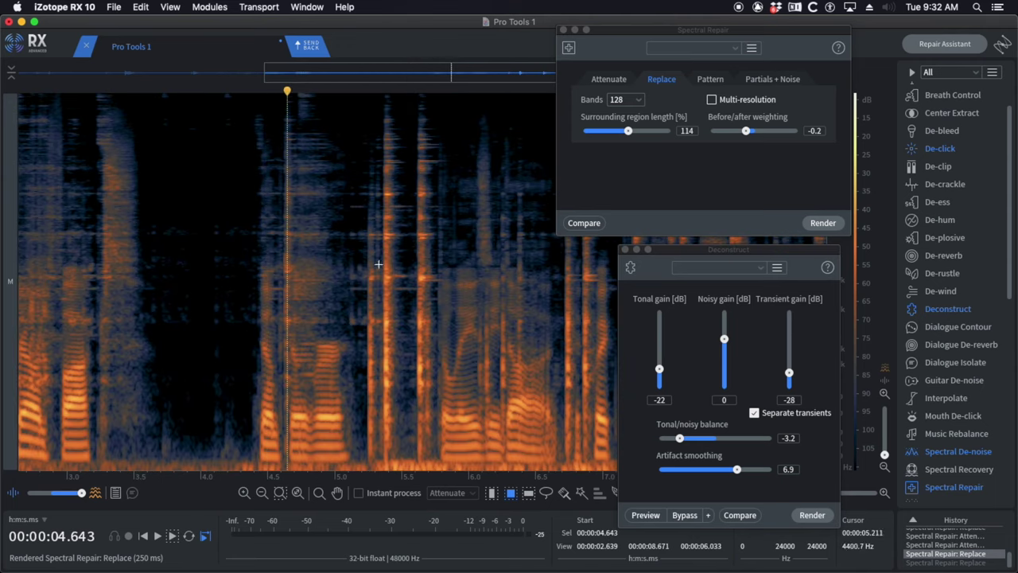
key(space)
scroll(325, 157, up, 2)
drag(291, 102, 367, 464)
key(a)
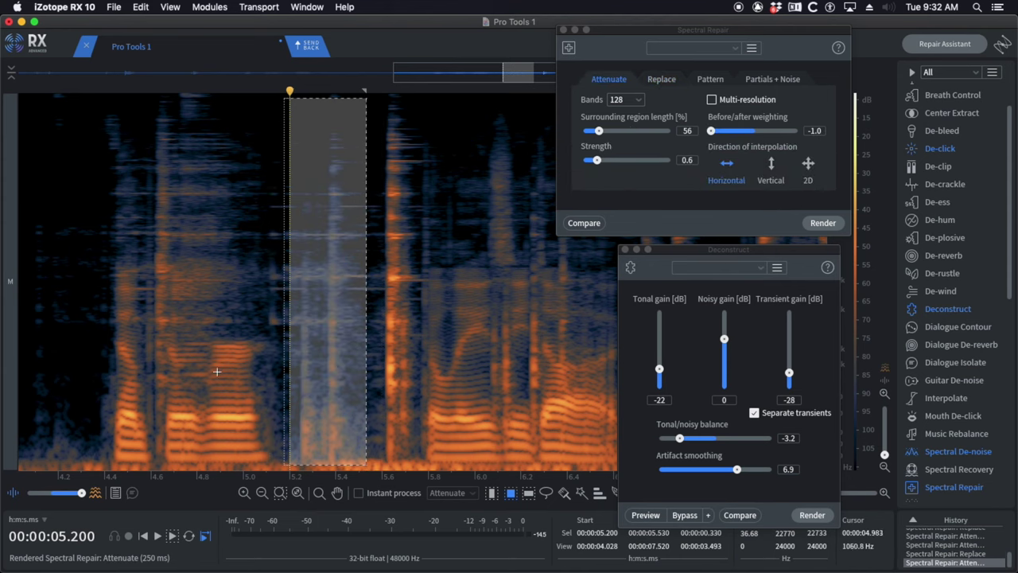
click(189, 355)
key(space)
- Attenuate the hits from 5.158 to 5.512 seconds and from 5.600 to 5.756 seconds, playing the audio in between
drag(281, 122, 363, 423)
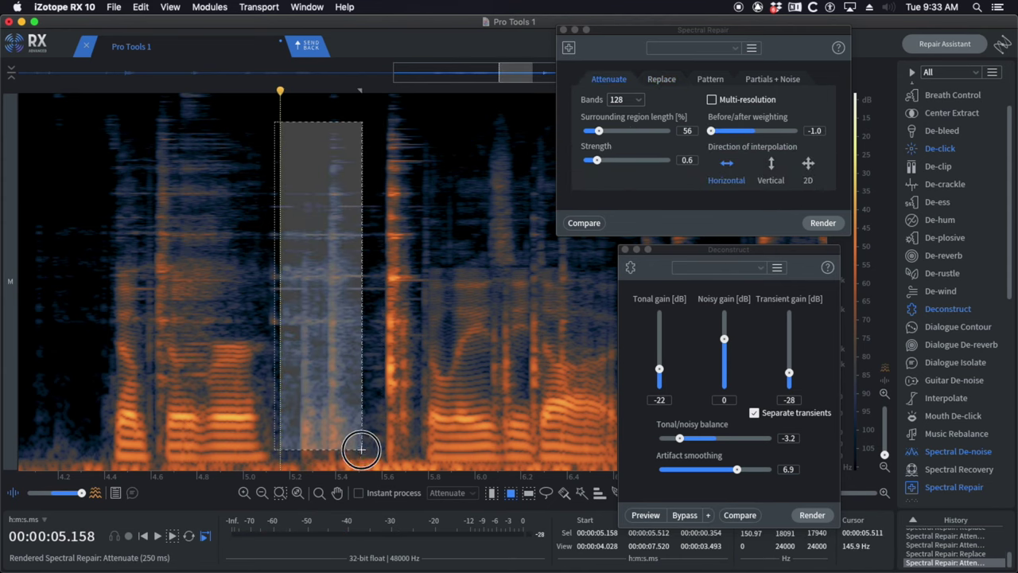
click(177, 313)
key(space)
scroll(459, 339, down, 2)
scroll(459, 340, up, 3)
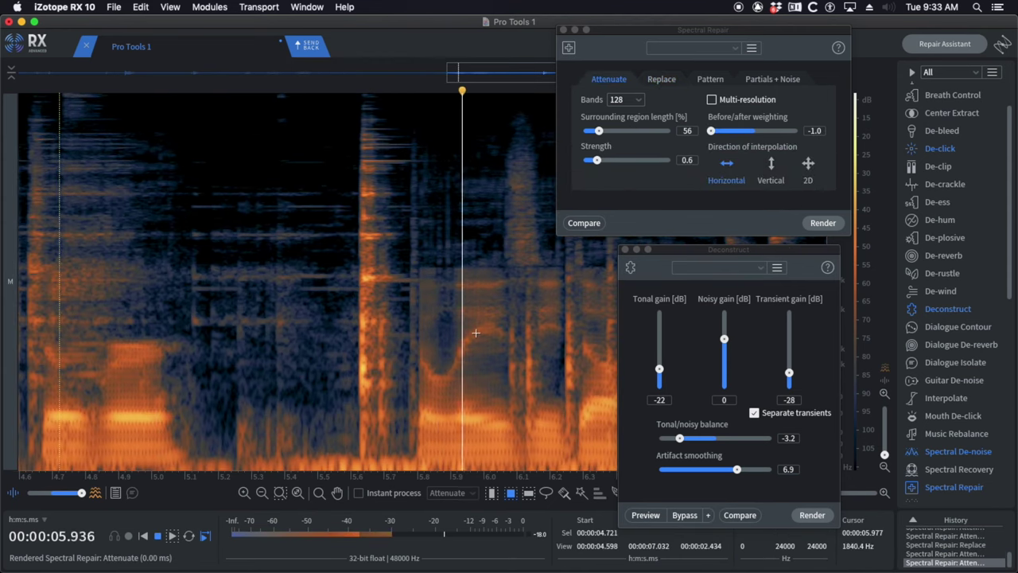
drag(351, 113, 403, 455)
key(a)
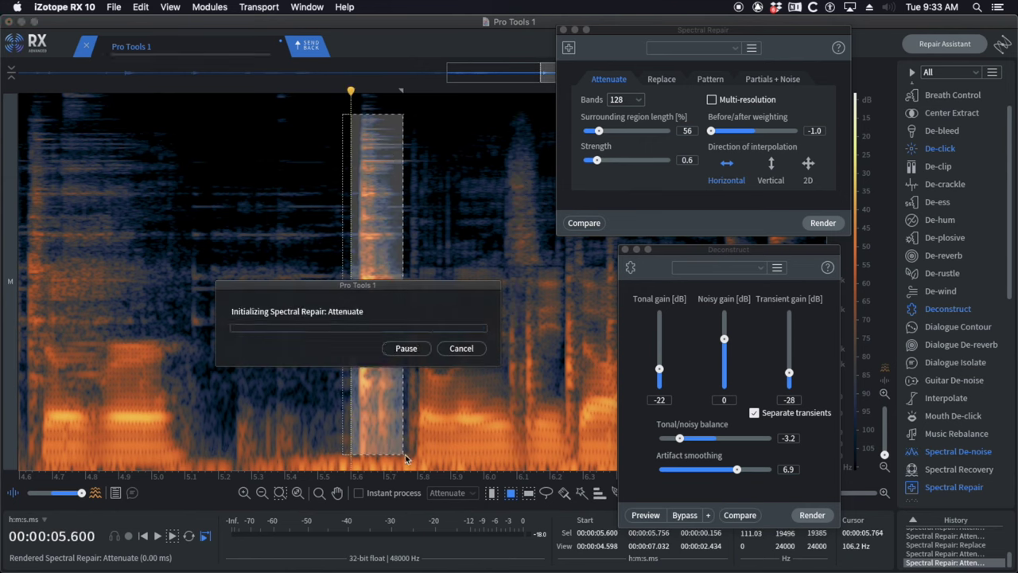
- Copy quiet background from about 3.7 to 4.1 seconds and play the gap after the word near 5.3 seconds
scroll(238, 320, down, 3)
drag(268, 99, 321, 460)
click(450, 394)
key(space)
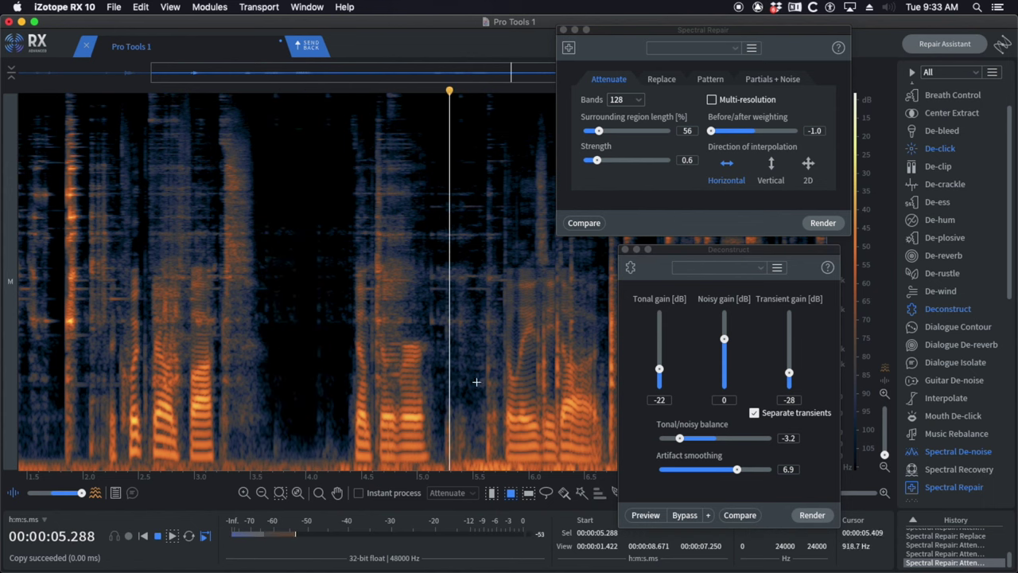
scroll(481, 382, up, 3)
key(space)
- Paste the copied background over about 5.20 to 5.48 seconds and 5.44 to 5.74 seconds, playing the first paste
drag(381, 223, 500, 447)
click(397, 119)
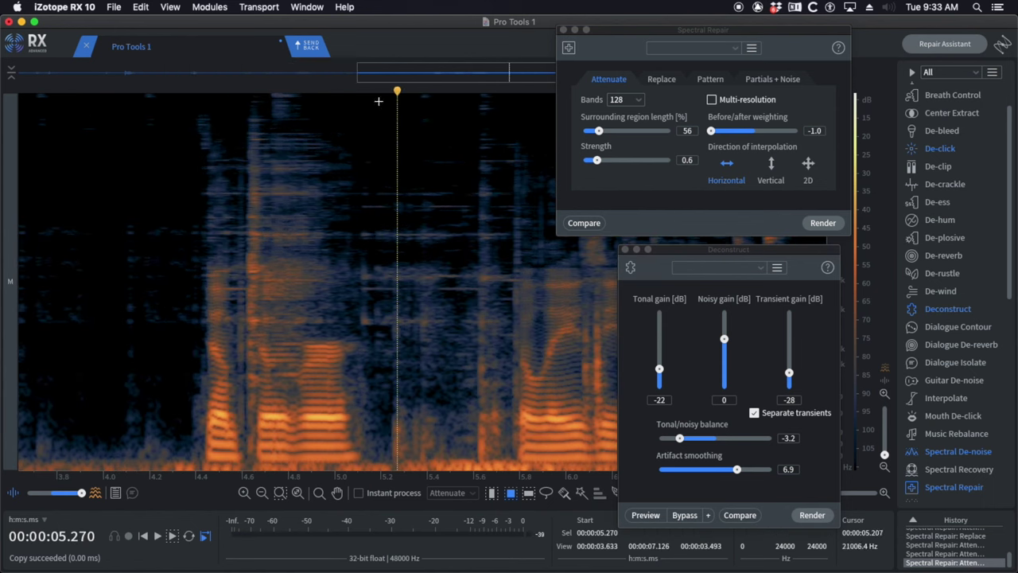
drag(370, 73, 363, 418)
click(398, 110)
drag(397, 109, 466, 448)
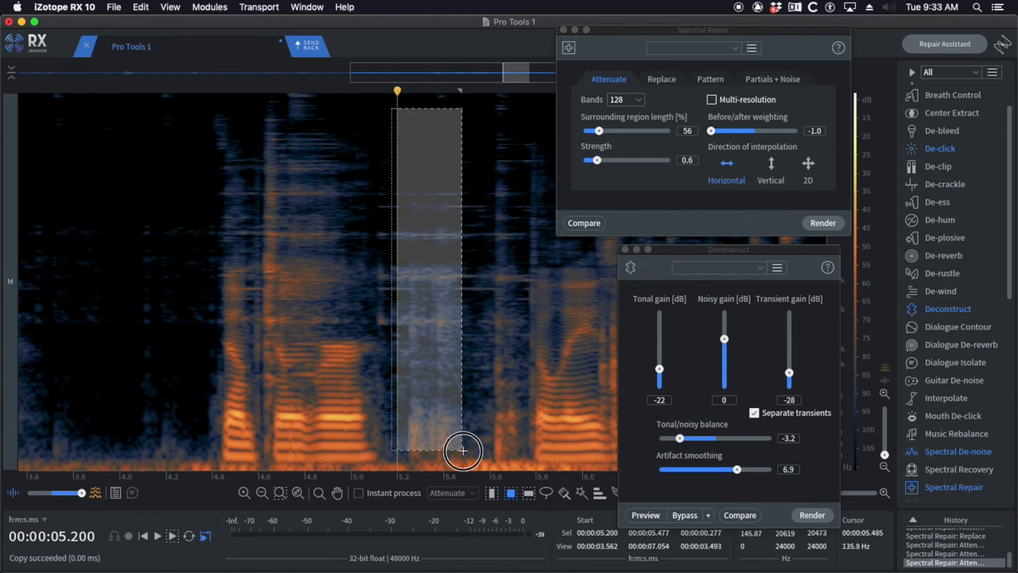
key(super+v)
click(363, 375)
key(space)
drag(452, 109, 521, 456)
key(super+v)
click(337, 391)
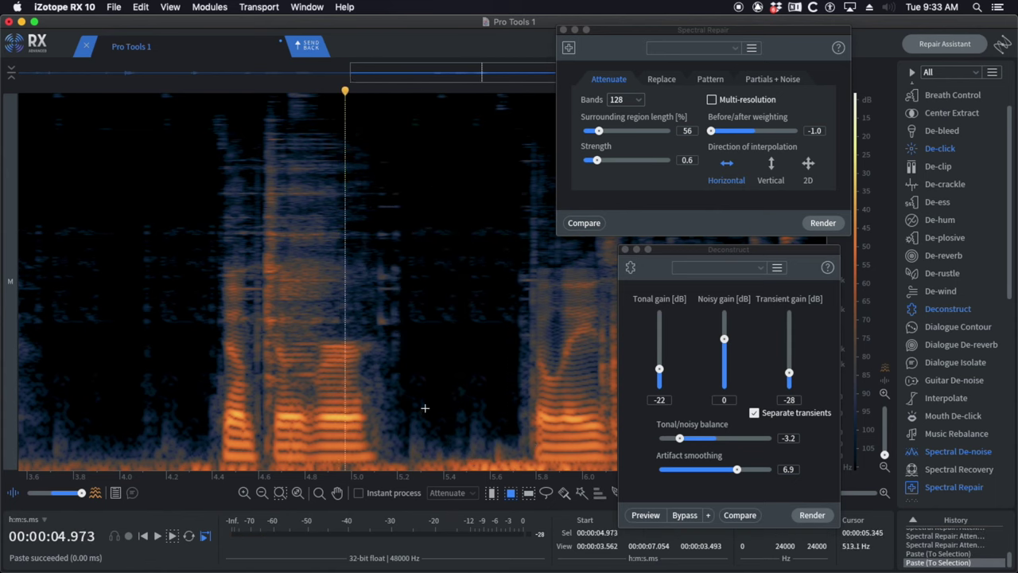
- Attenuate the low rumble in the pasted gap from 5.246 to 5.637 seconds, 121 to 612 Hz, and play the result
drag(410, 398, 478, 451)
click(408, 439)
drag(408, 403, 499, 454)
key(Return)
key(Return)
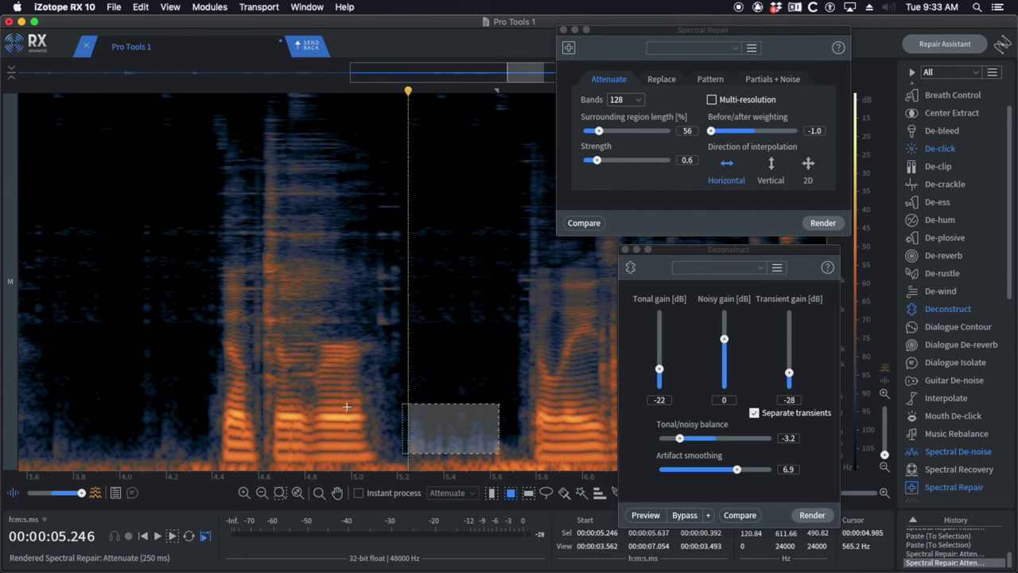
click(346, 390)
key(space)
scroll(402, 382, down, 5)
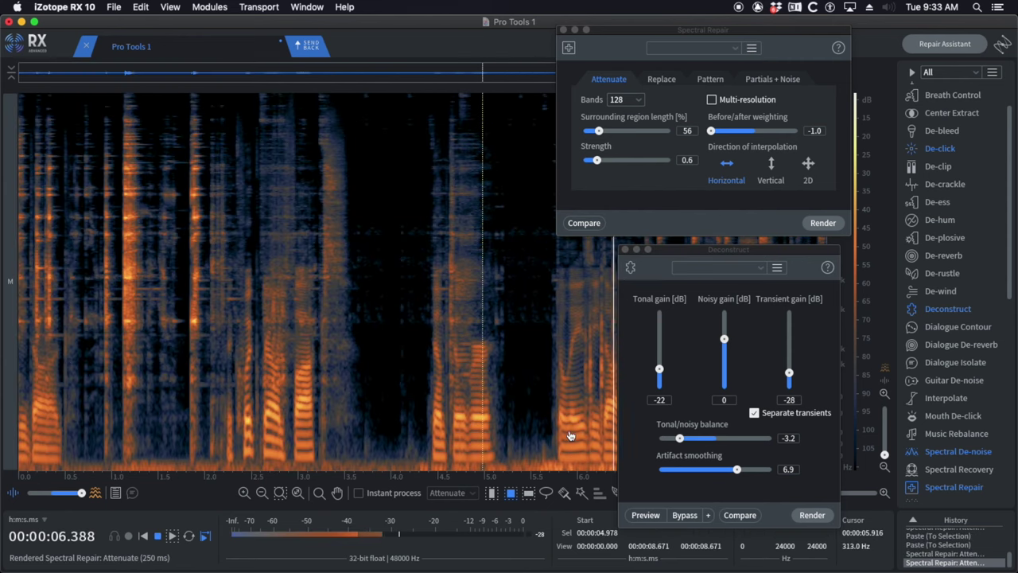
key(space)
- Move the Deconstruct and Spectral Repair windows clear of the spectrogram around 6.1 seconds
drag(719, 255, 894, 248)
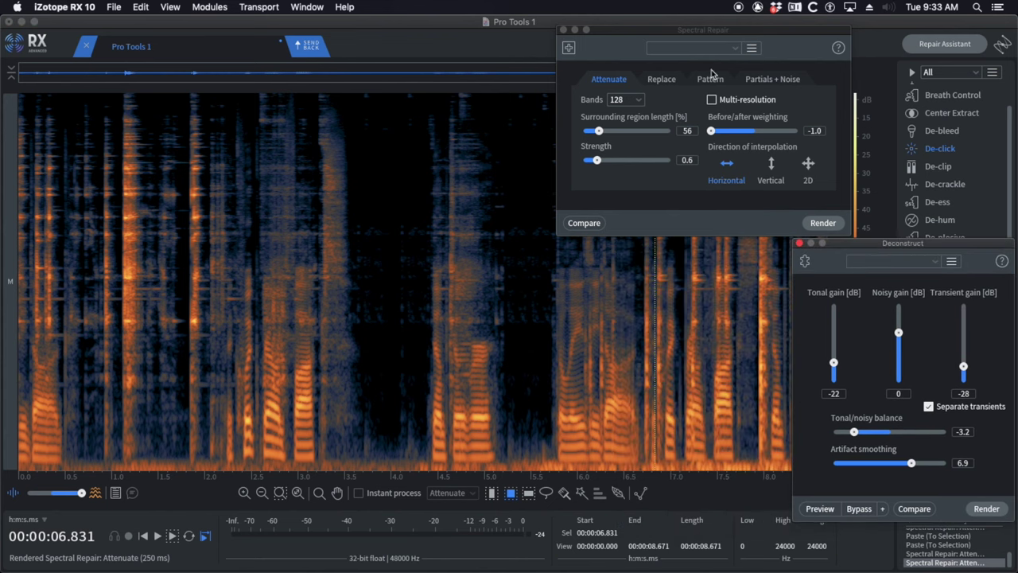
drag(704, 37, 276, 66)
click(587, 336)
scroll(587, 335, up, 5)
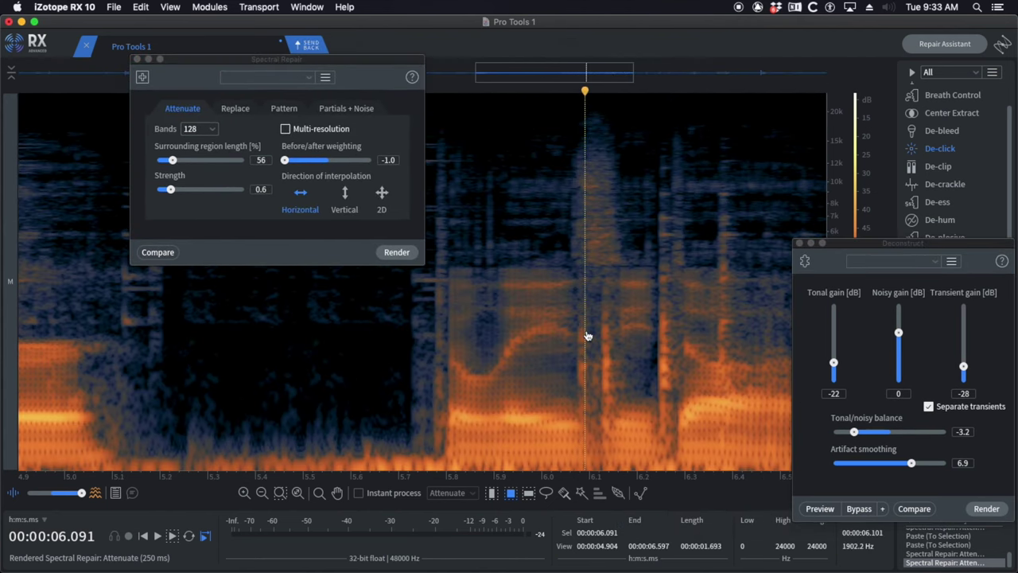
- Listen repeatedly to the start of the phrase at about 5.8 seconds and examine its noise
click(412, 333)
key(space)
scroll(513, 347, down, 3)
key(space)
click(481, 347)
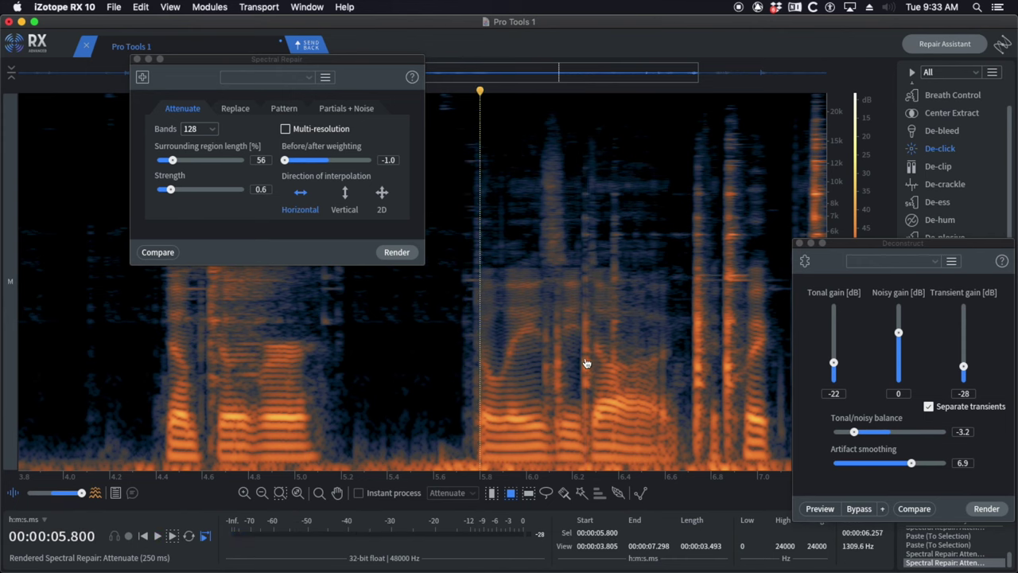
scroll(586, 358, up, 2)
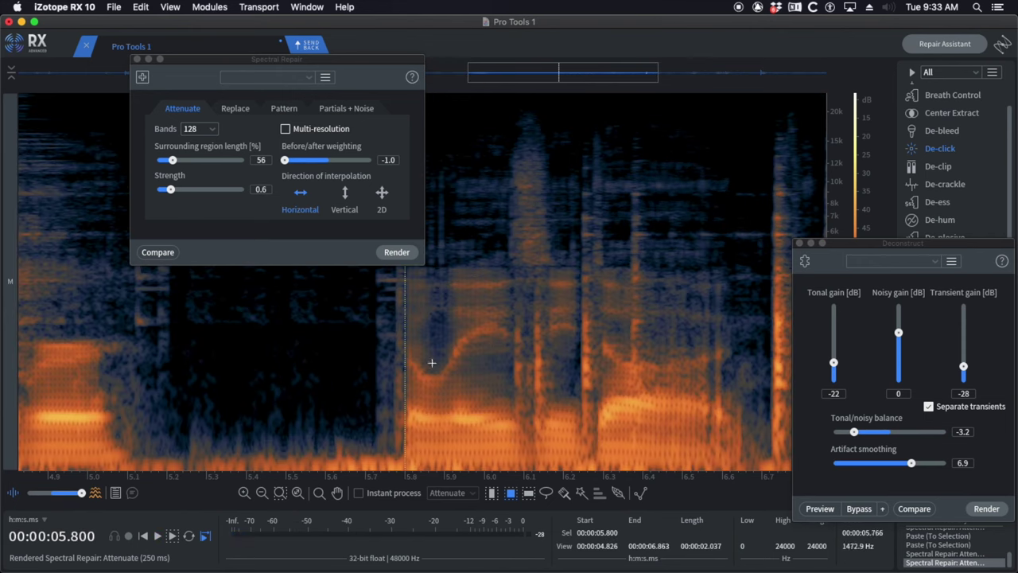
key(space)
key(space)
click(432, 337)
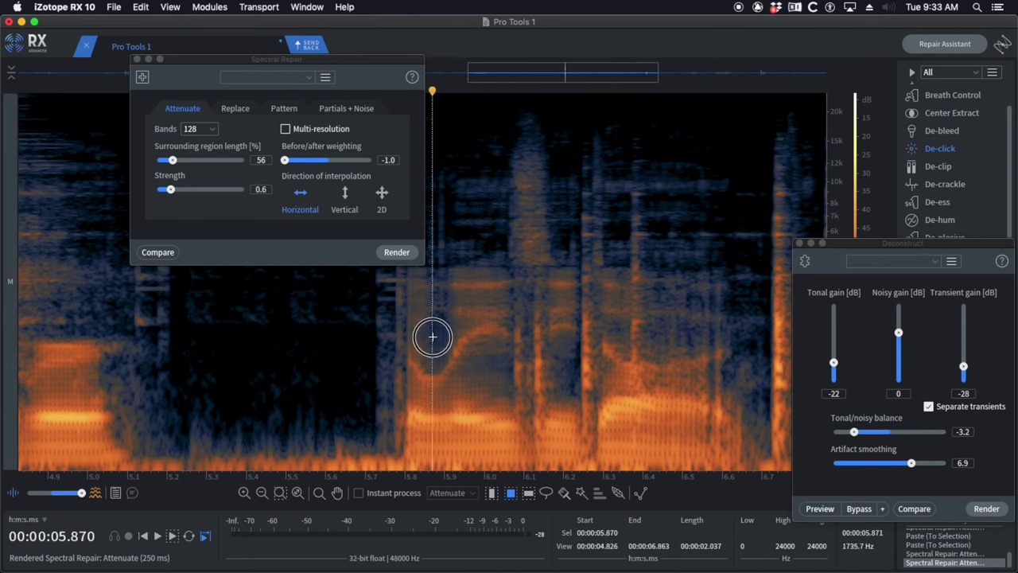
key(space)
key(space)
- Move the Spectral Repair window further off the spectrogram and replay the lead-in to the phrase
drag(350, 59, 26, 67)
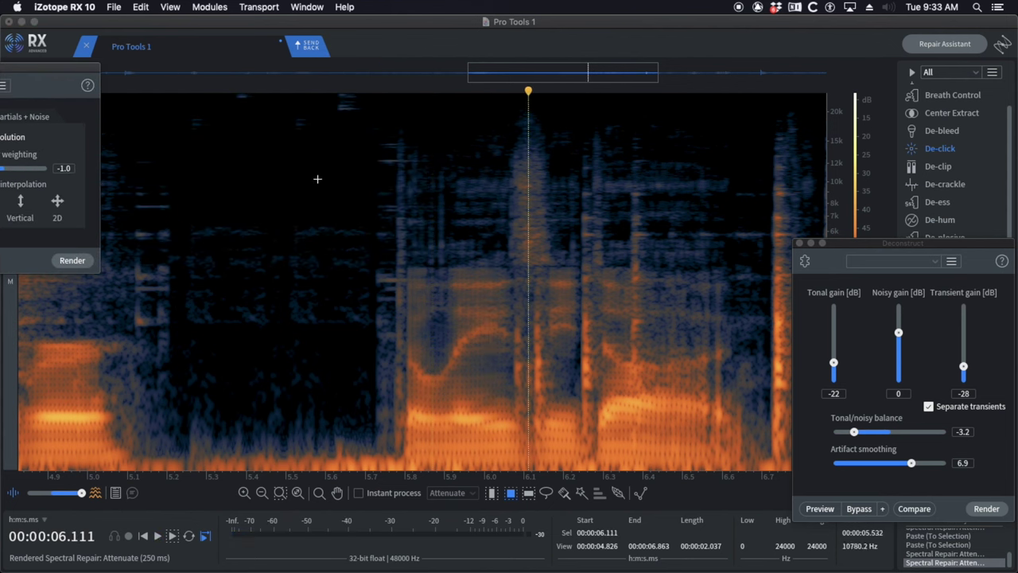
click(321, 179)
key(space)
scroll(398, 199, up, 2)
key(space)
drag(401, 150, 465, 269)
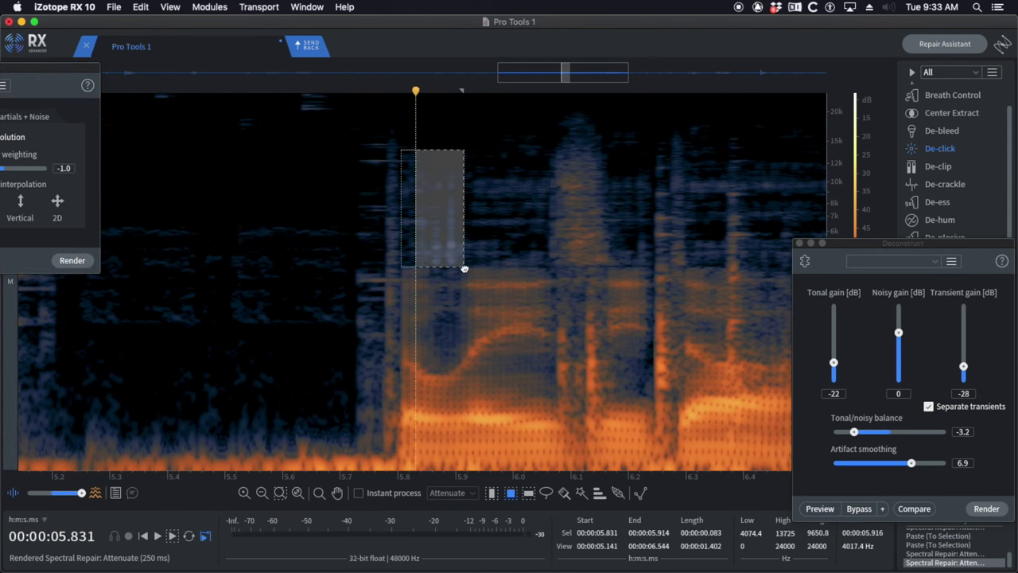
key(super+shift+3)
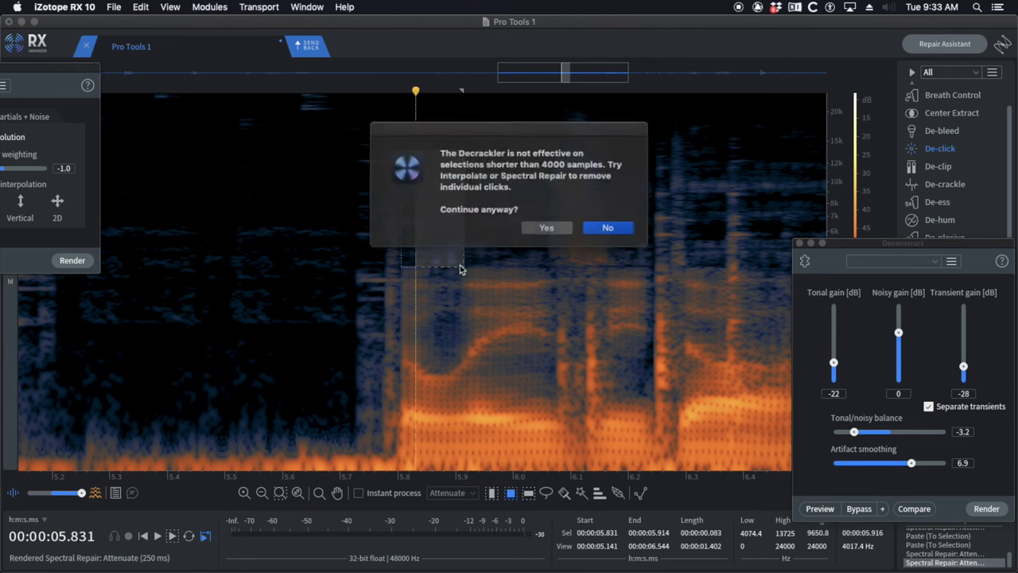
click(607, 228)
- Apply De-crackle from 5.785 to 5.982 seconds, 3 to 17.9 kHz, and play the result
click(390, 128)
drag(385, 126, 503, 295)
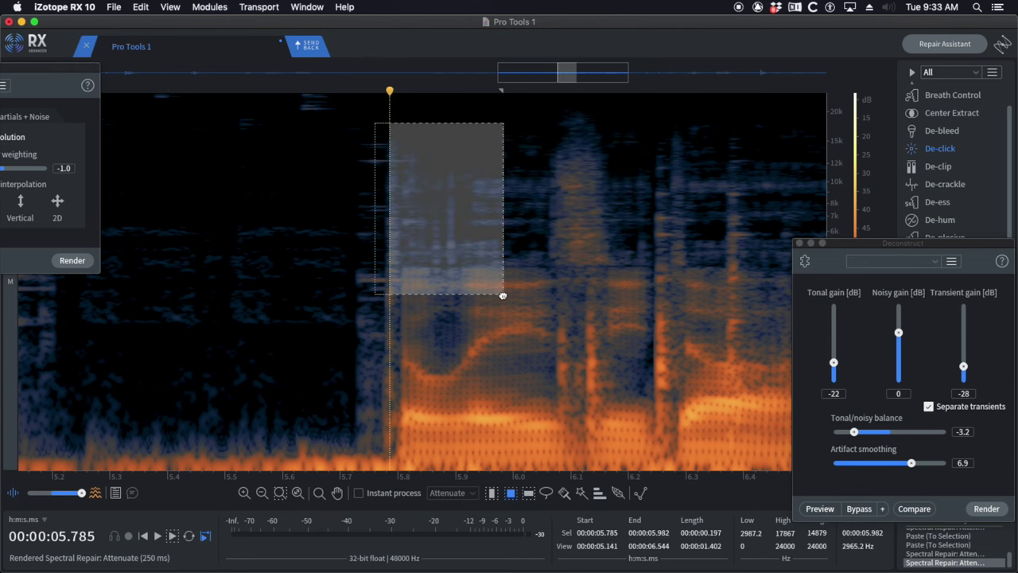
key(super+shift+3)
click(305, 209)
key(space)
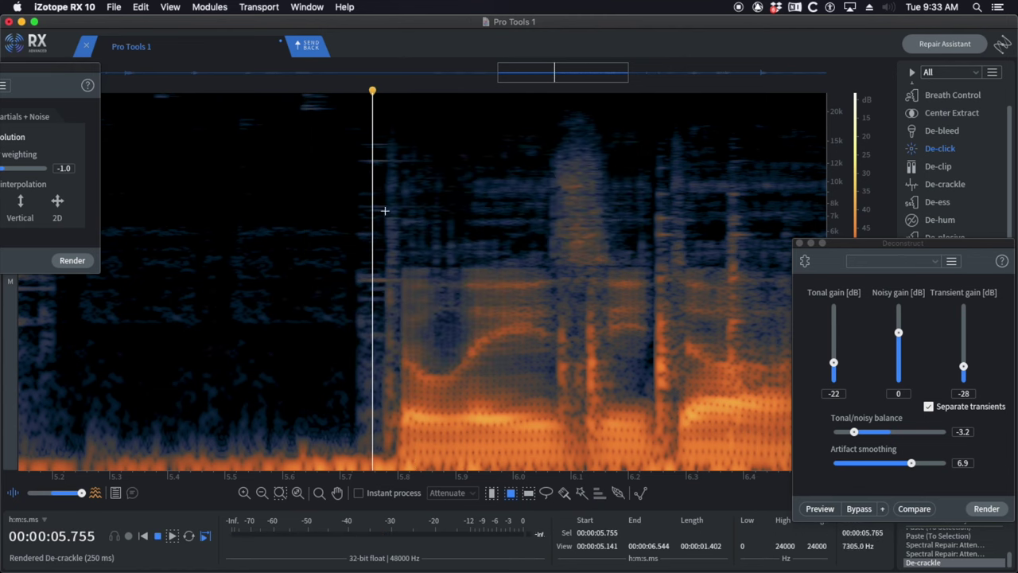
- Render Deconstruct with tonal gain 0 dB over 6.120 to 6.171 seconds, 319 to 3408 Hz, and play the result
scroll(462, 239, down, 2)
scroll(628, 361, up, 2)
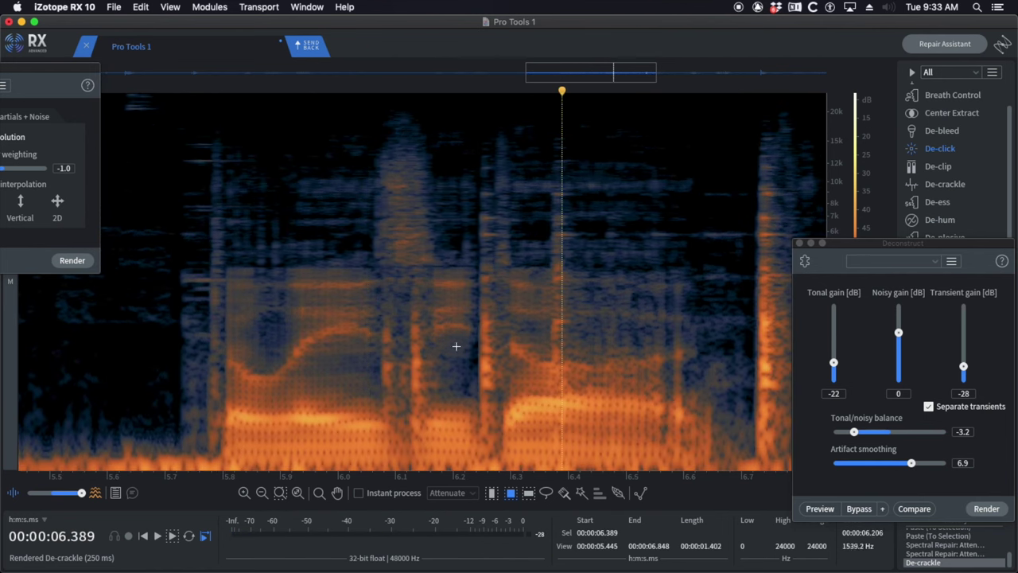
drag(392, 283, 437, 431)
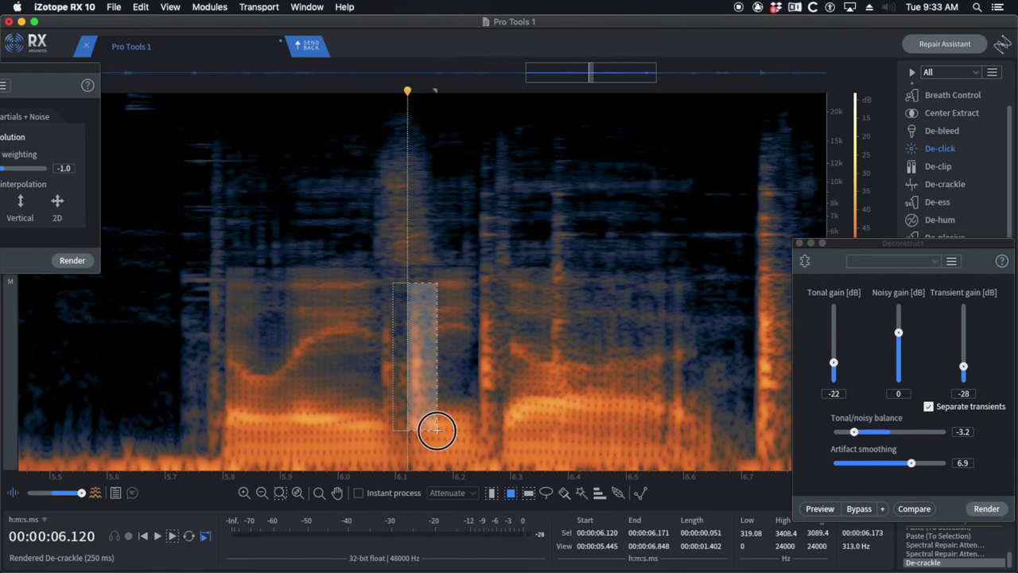
click(938, 250)
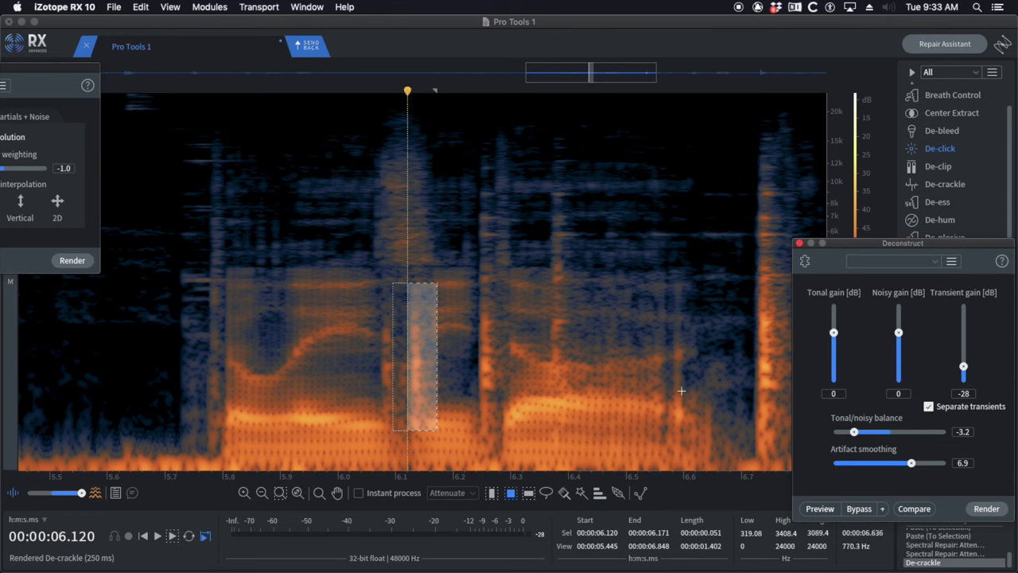
key(Return)
click(327, 303)
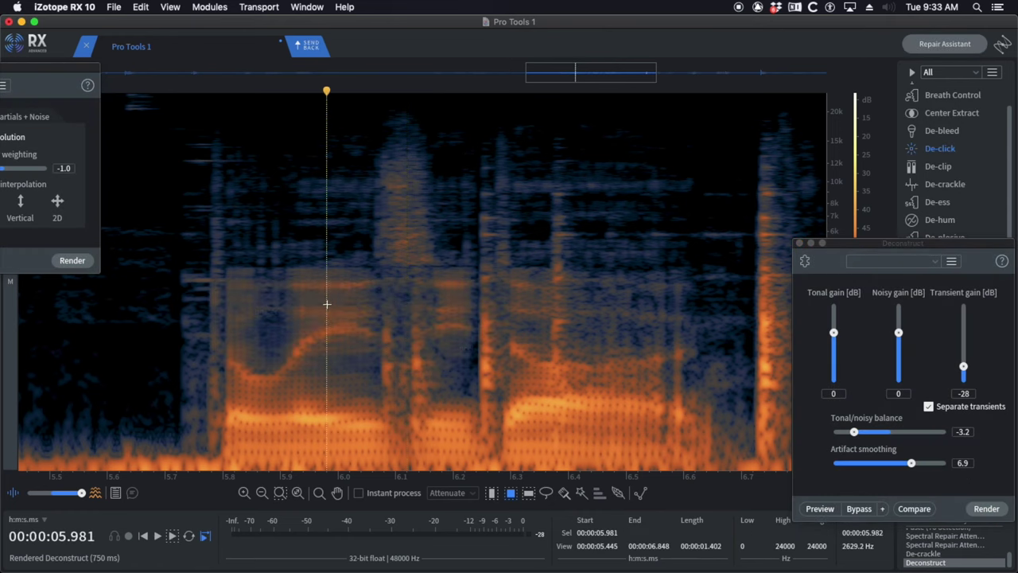
key(space)
key(space)
- Render Deconstruct over the tighter region from 6.113 to 6.150 seconds, 788 to 3483 Hz, and replay it
drag(403, 280, 426, 389)
key(Return)
click(356, 371)
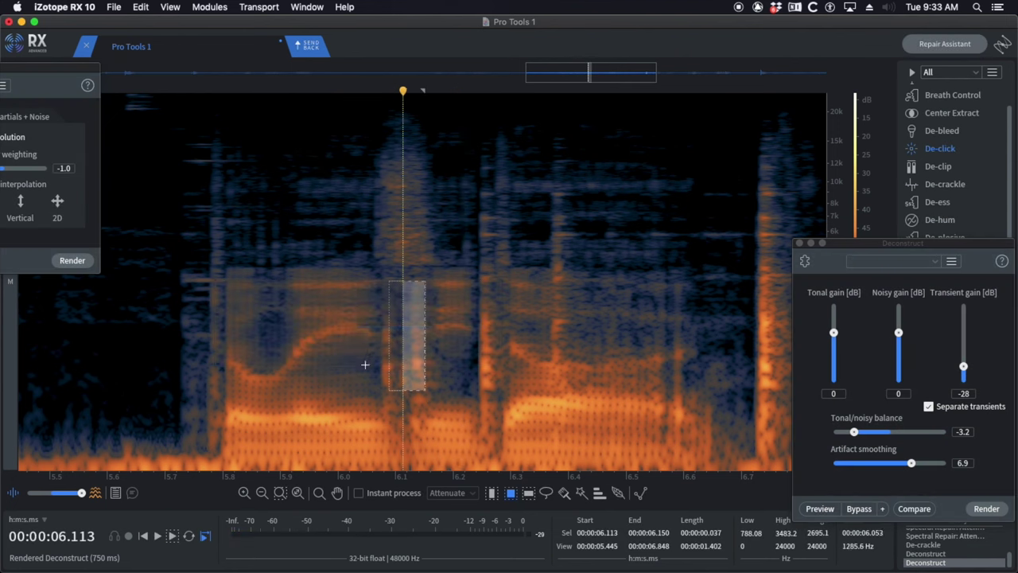
click(359, 365)
- Attenuate 6.072 to about 6.158 seconds, 753 to 3100 Hz, with Spectral Repair and play the phrase
drag(379, 290, 428, 392)
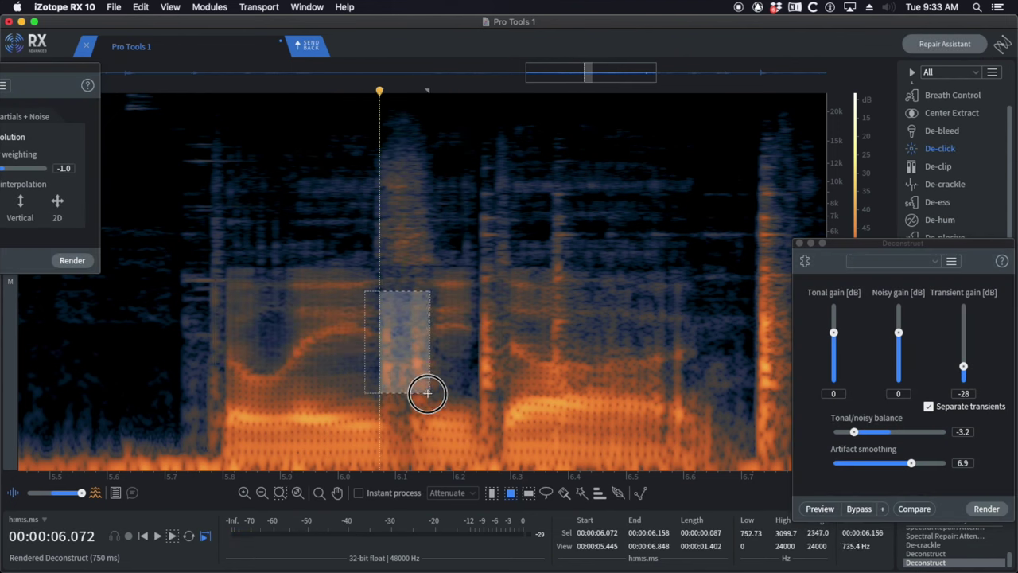
key(Return)
key(Return)
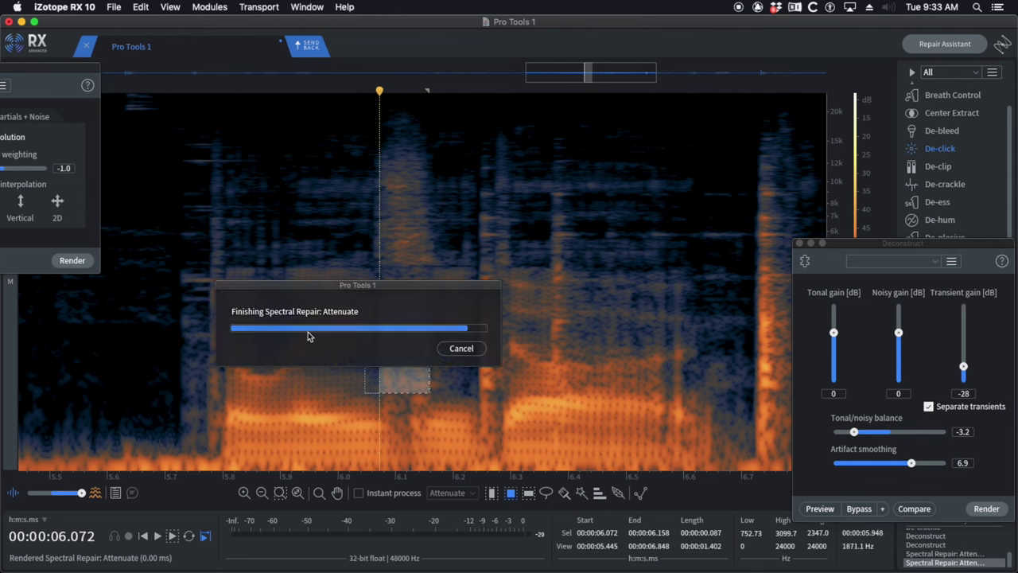
click(211, 319)
key(space)
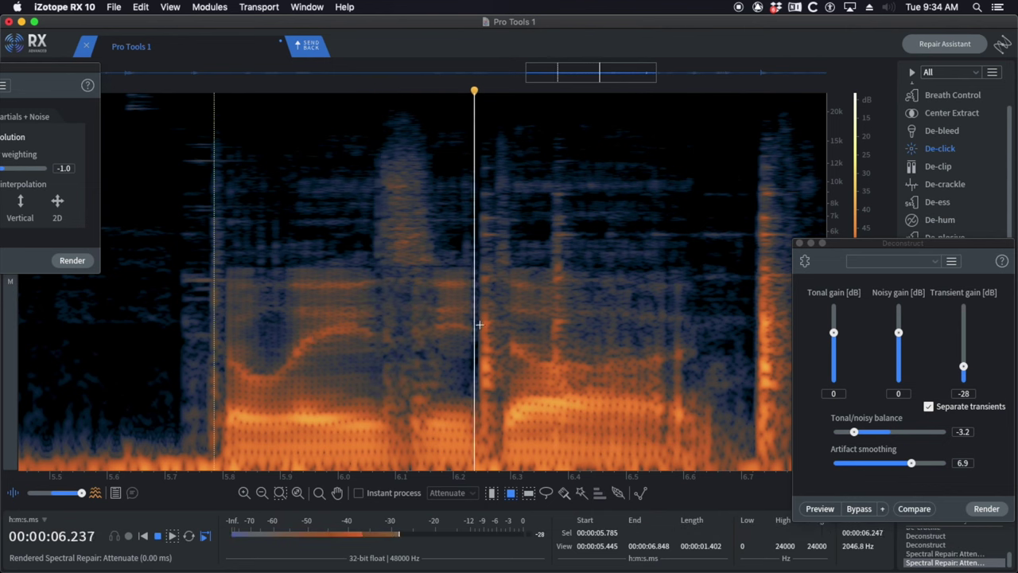
key(space)
- Attenuate the vertical noise bursts at about 6.25 to 6.29 and 6.36 to 6.43 seconds with Spectral Repair, playing each result
drag(480, 283, 504, 416)
key(Return)
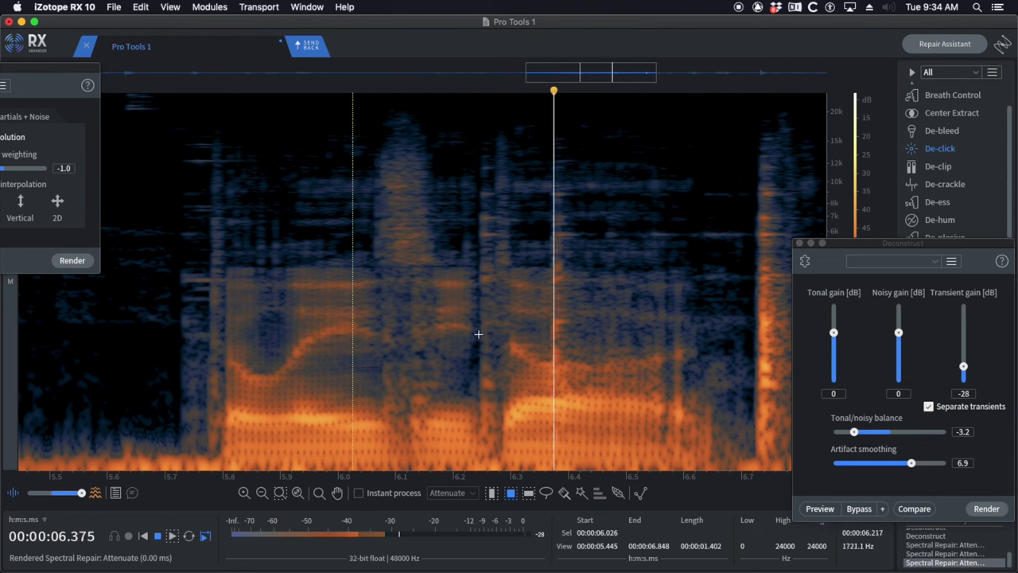
drag(547, 189, 586, 348)
key(backslash)
click(374, 275)
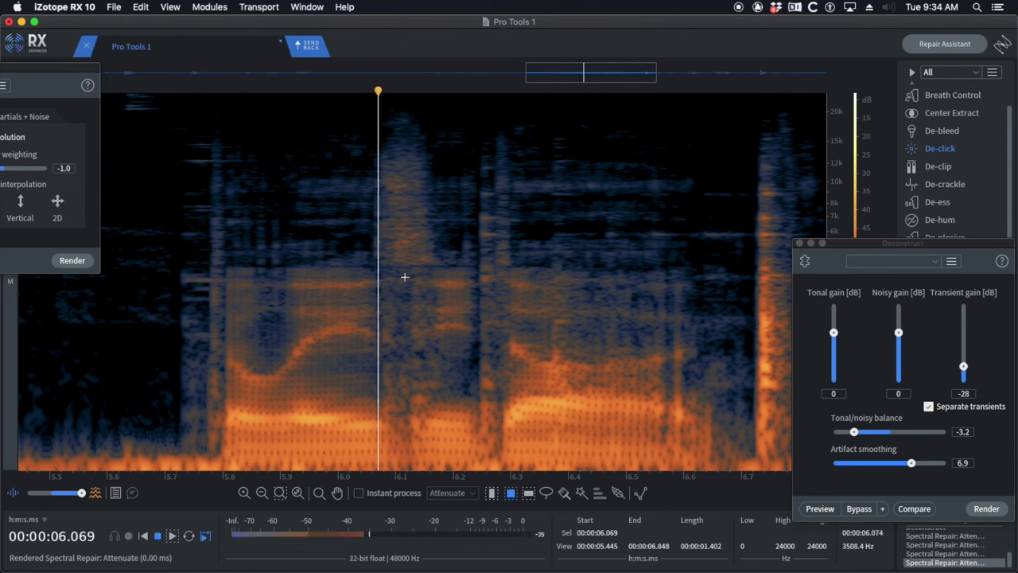
- Attenuate the remaining burst at about 6.24 to 6.27 seconds, first its upper frequencies and then its taller span, checking by ear
drag(472, 175, 493, 292)
key(Return)
click(437, 243)
key(space)
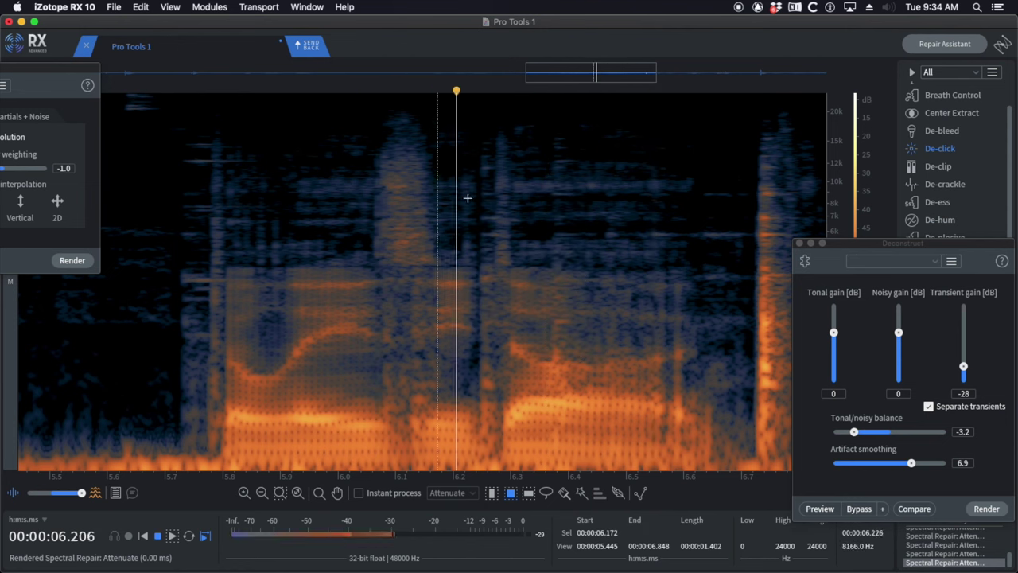
drag(474, 177, 494, 418)
key(Return)
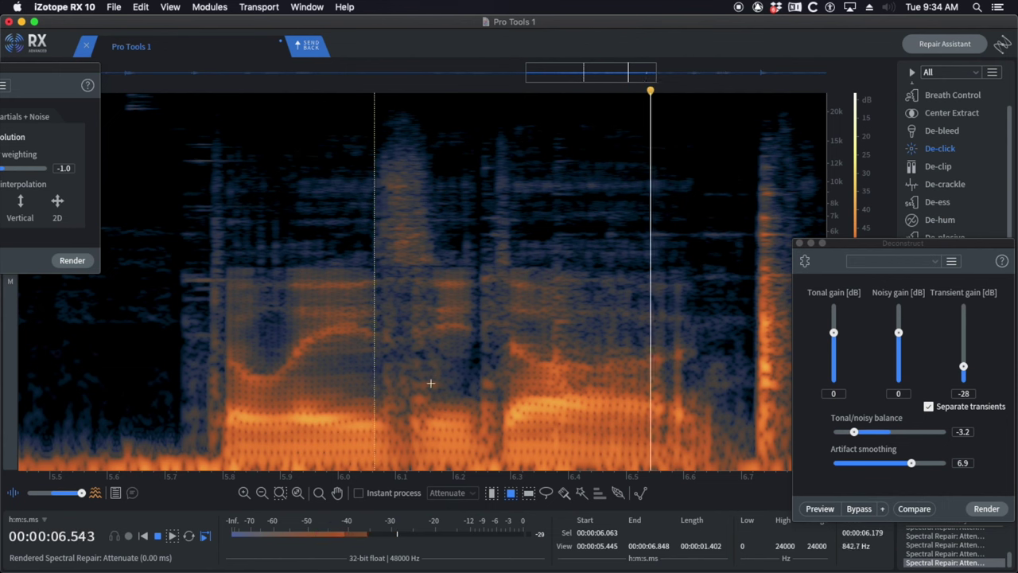
- Attenuate the low-mid residue at about 6.13 to 6.17 seconds with Spectral Repair and play it back
drag(411, 347, 433, 401)
key(backslash)
click(345, 385)
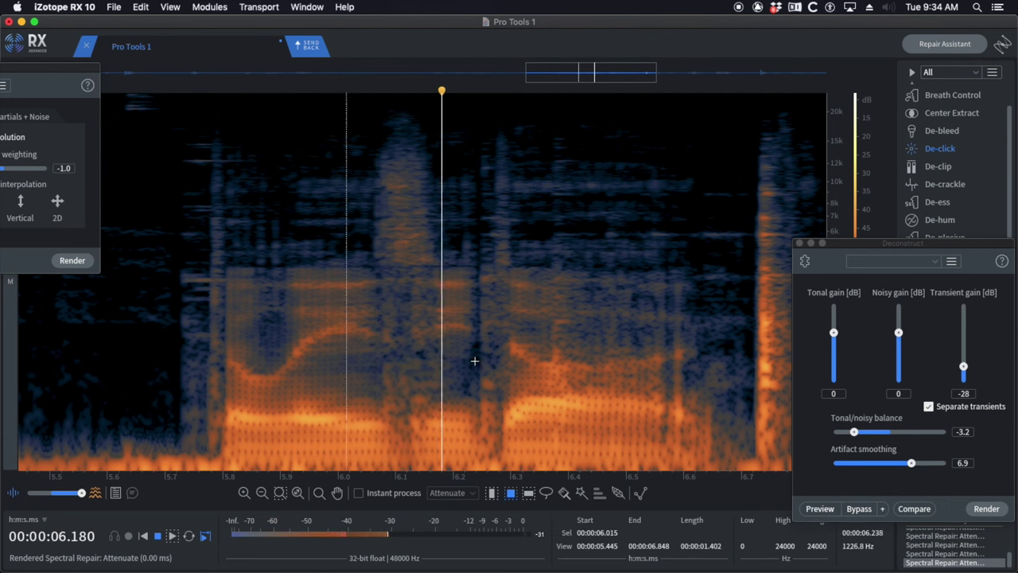
key(backslash)
- Repair the small spot from 6.254 seconds, about 735 to 928 Hz, with Spectral Repair Attenuate and Replace, and play the phrase
drag(459, 352, 497, 393)
key(backslash)
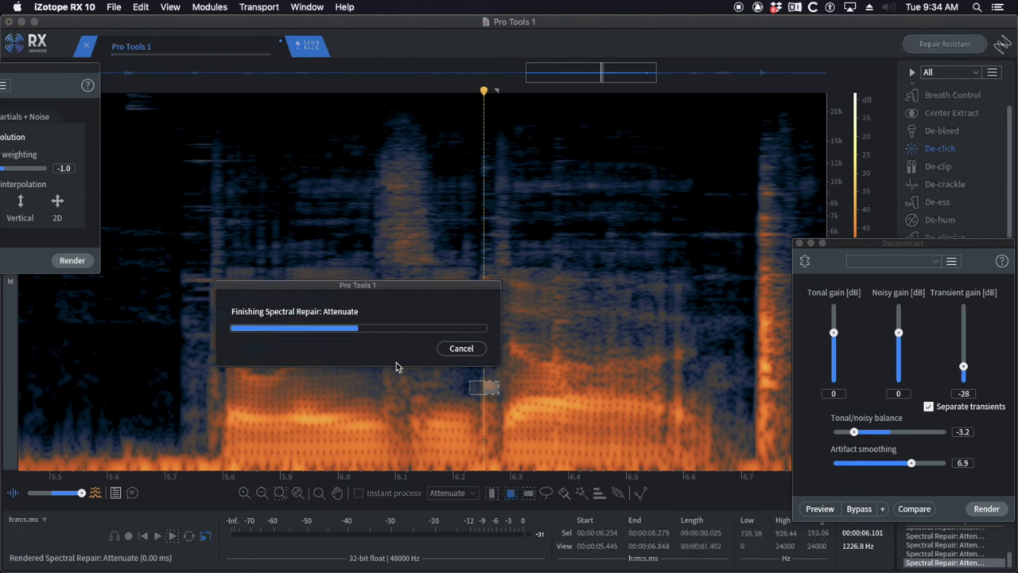
key(bracketright)
click(292, 358)
key(space)
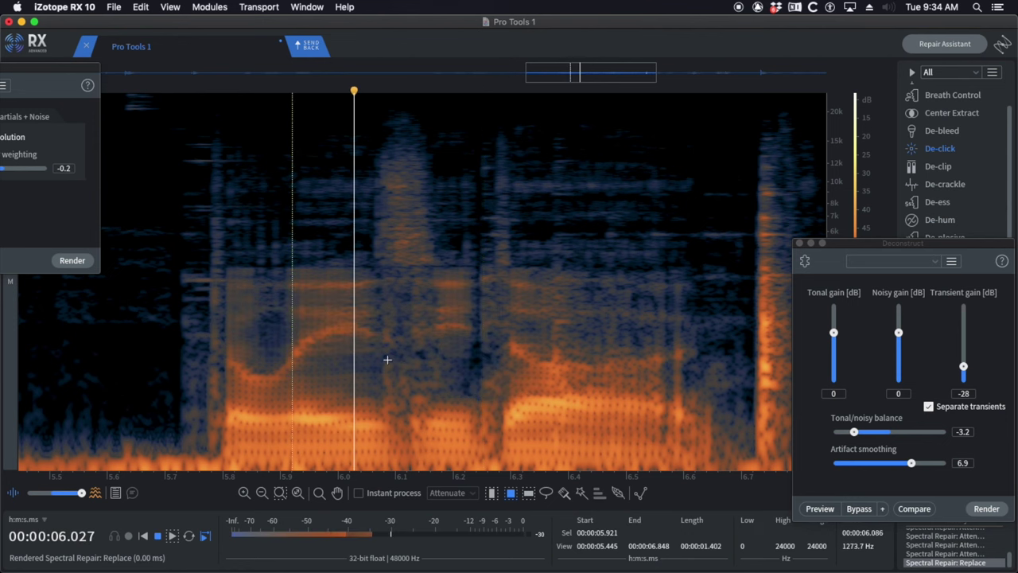
- Paste the copied quiet background over the noisy gap after the phrase, about 6.71 to 6.95 seconds, and play the transition
scroll(509, 388, down, 8)
key(space)
click(543, 378)
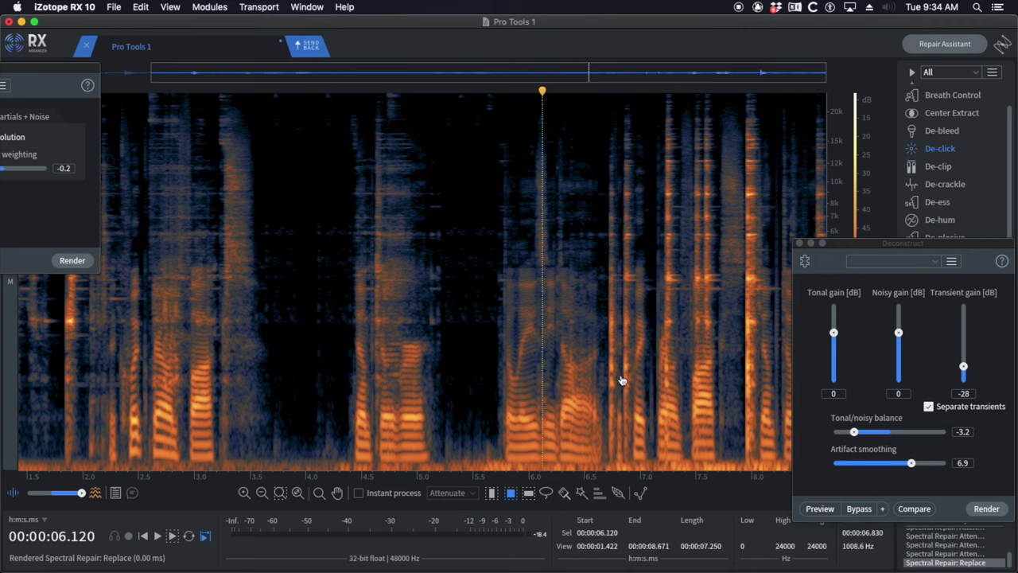
scroll(622, 381, up, 3)
key(space)
drag(583, 107, 660, 463)
key(super+v)
click(523, 376)
key(space)
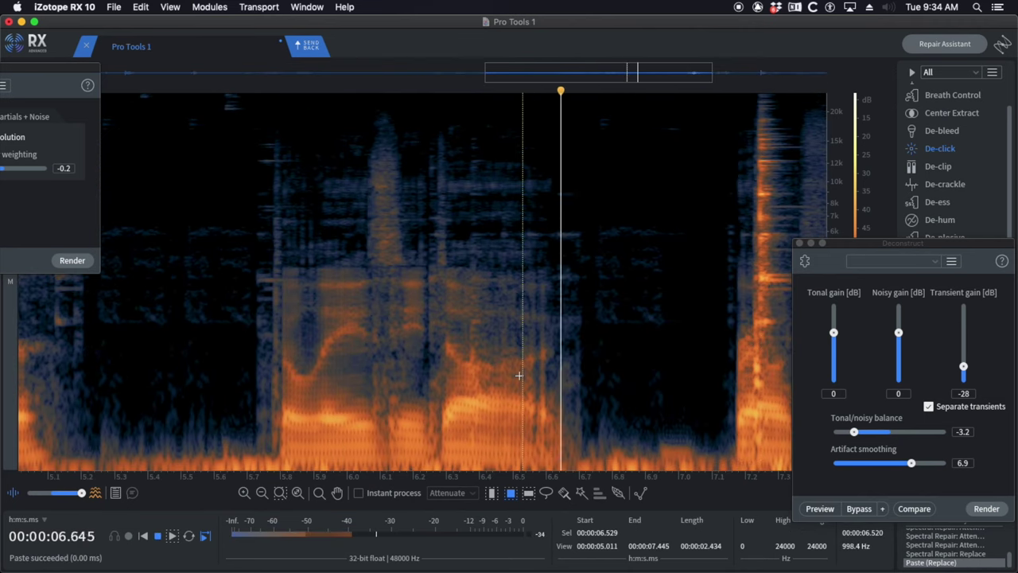
- Send the repaired audio back to Pro Tools, render it over the plate clip on the Cleaned Up track, and close RX Connect
scroll(469, 371, down, 6)
key(space)
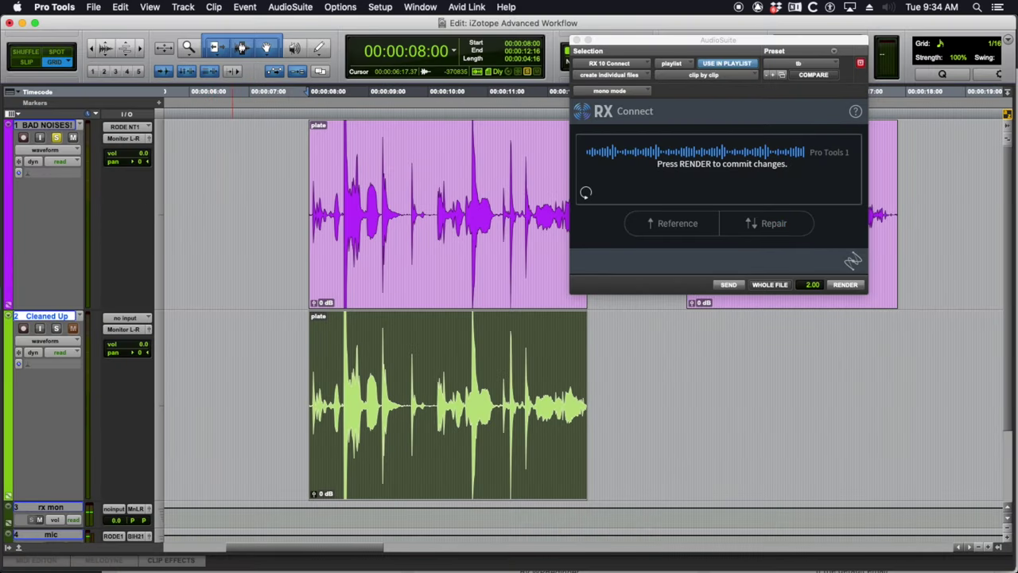
click(843, 285)
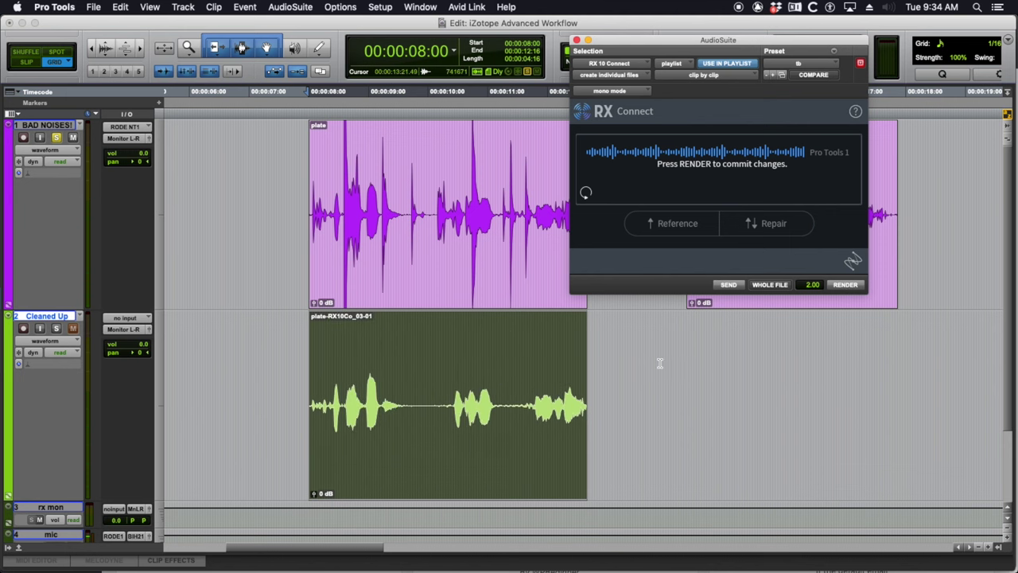
click(577, 40)
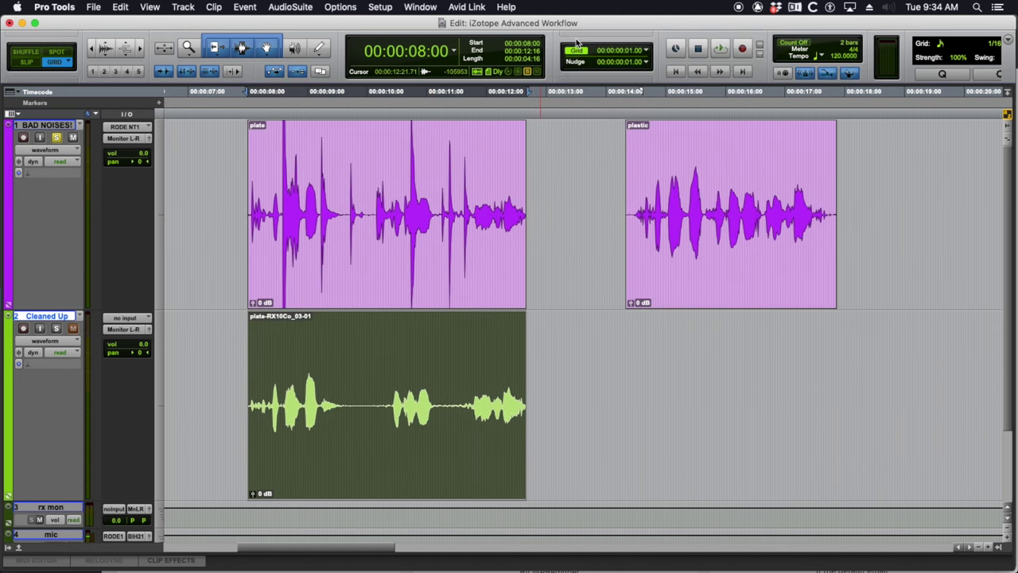
- Play the original plate clip and its cleaned version in turn, and examine where the plate hits were removed
click(304, 273)
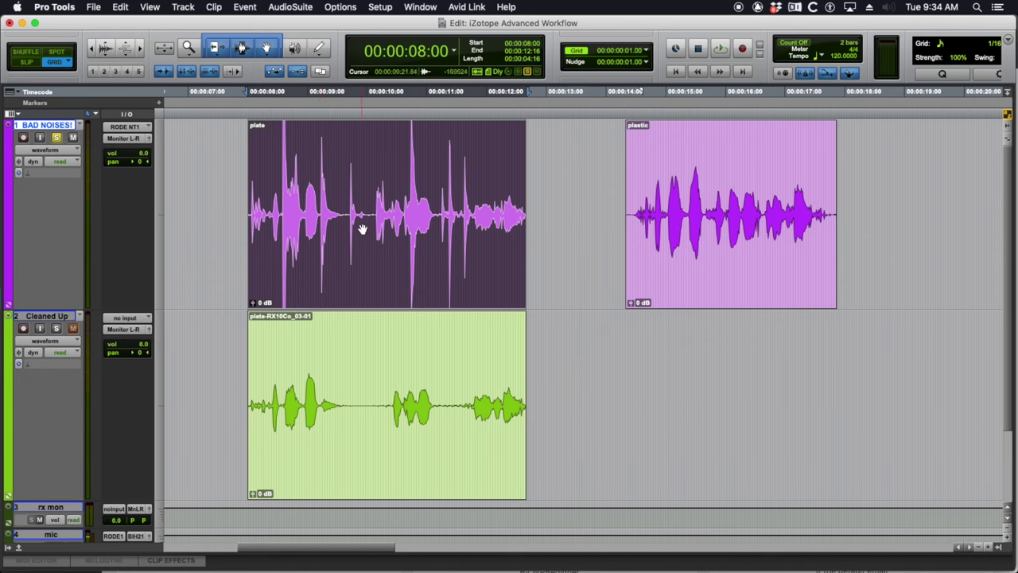
key(space)
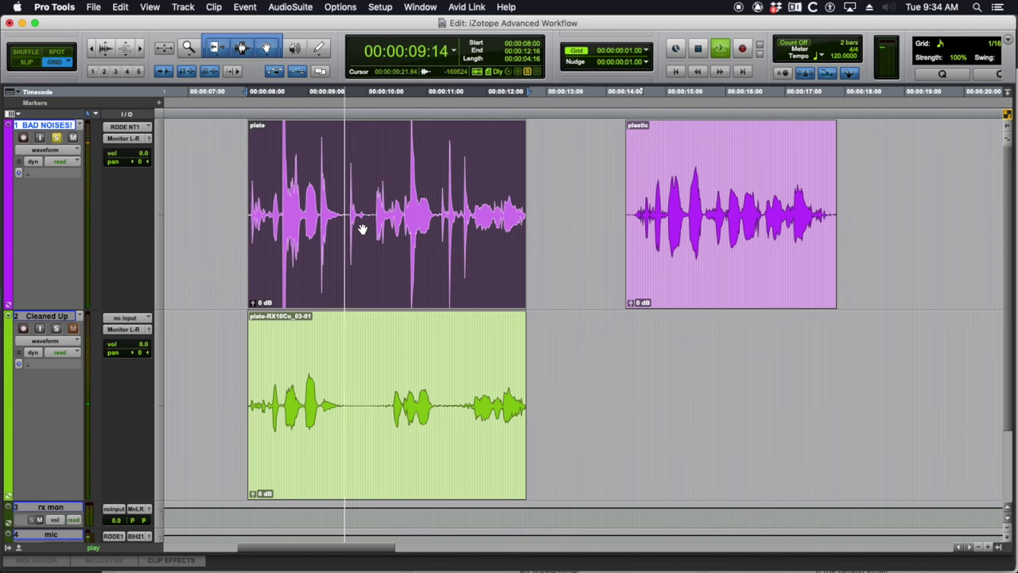
click(378, 459)
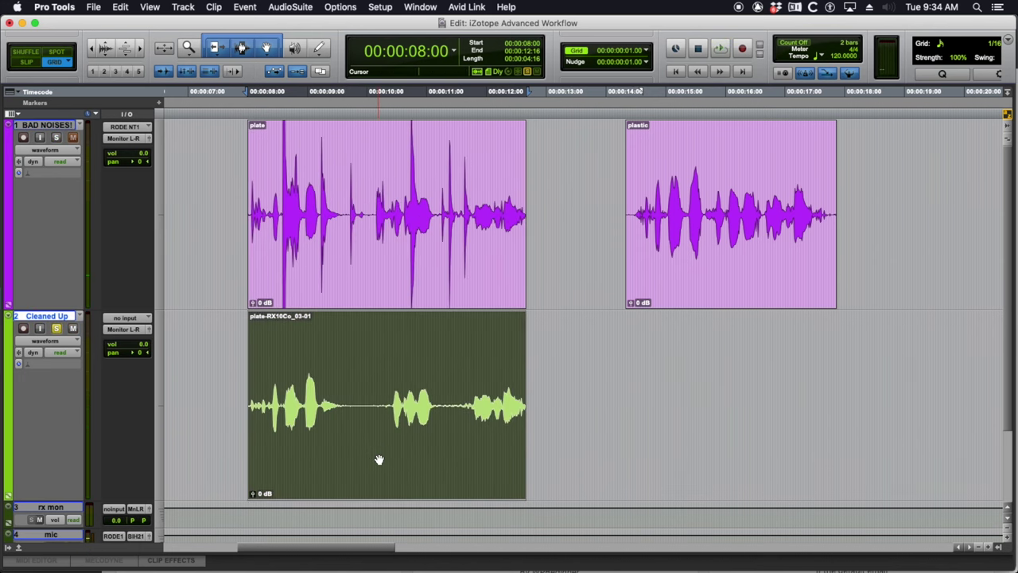
key(space)
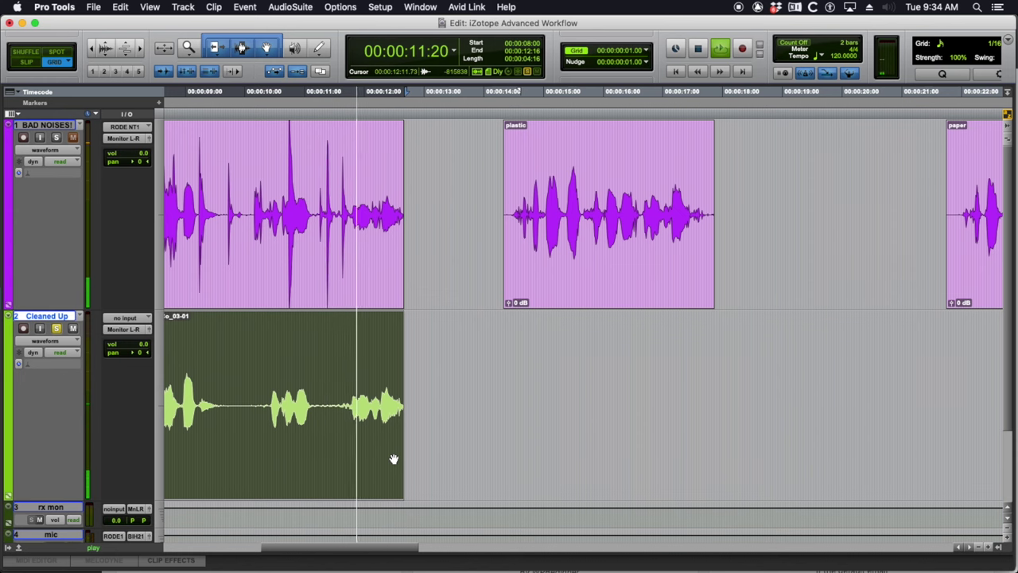
key(space)
click(359, 388)
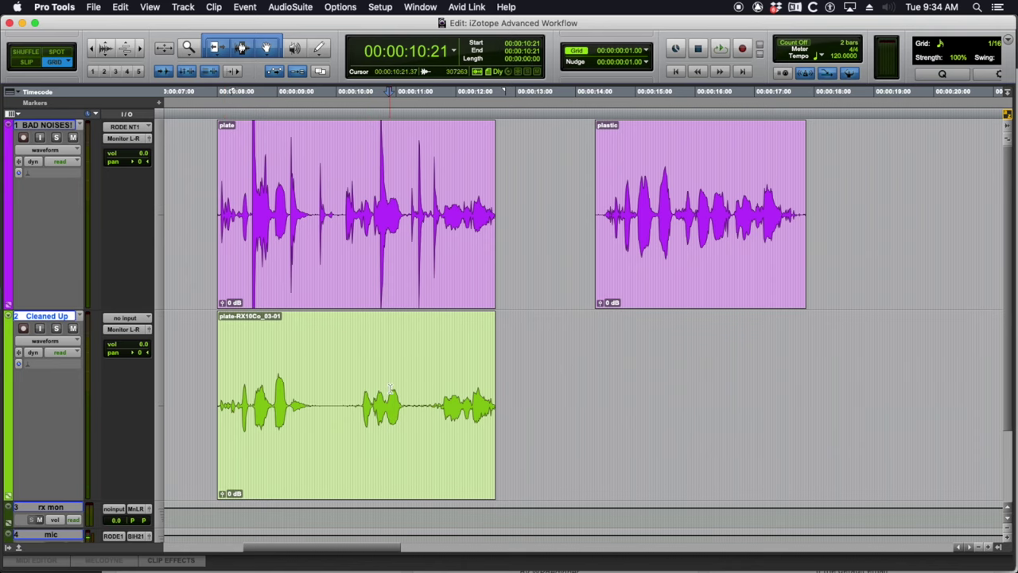
scroll(414, 390, right, 2)
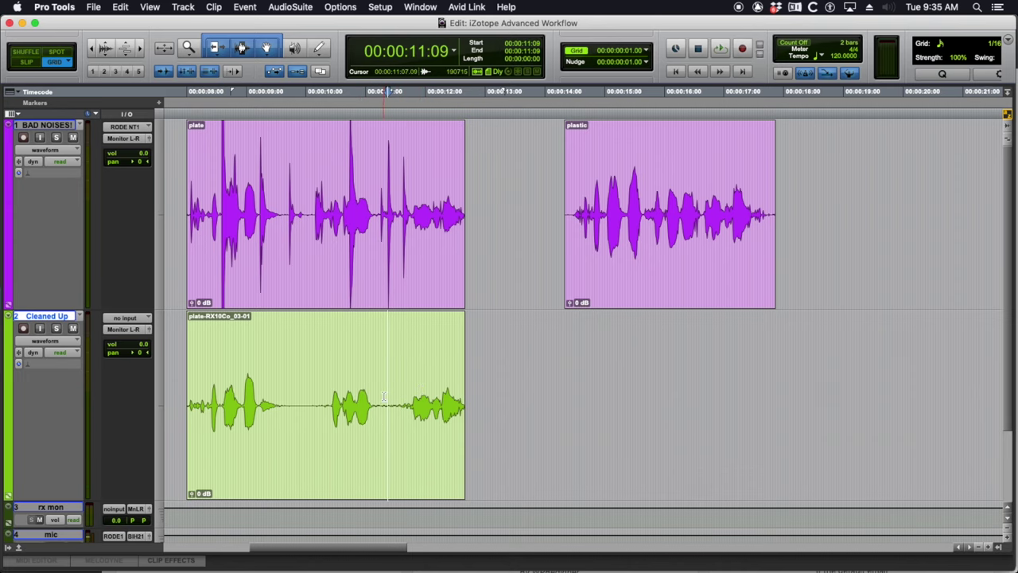
scroll(385, 397, right, 1)
scroll(379, 397, left, 2)
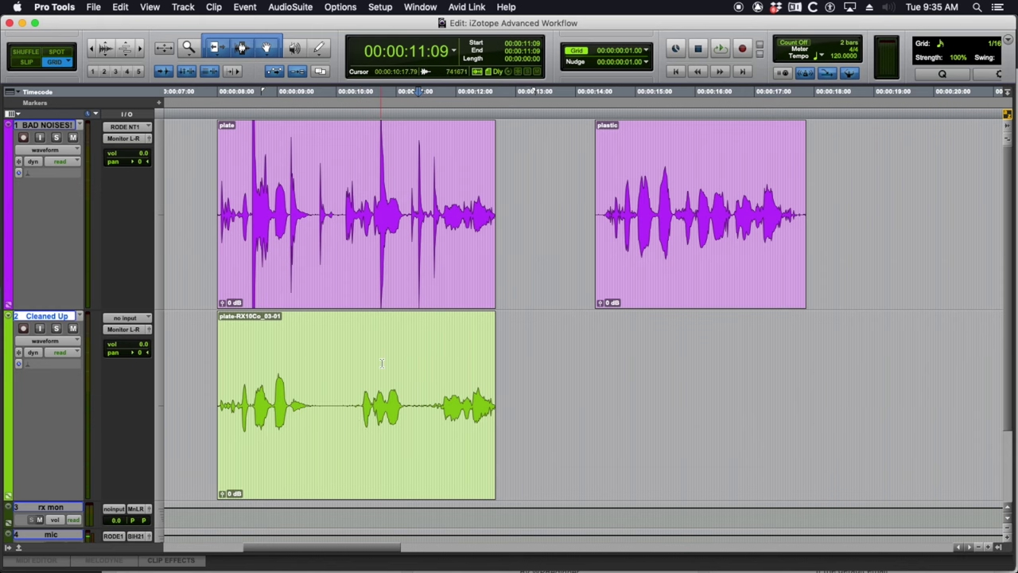
scroll(382, 363, left, 2)
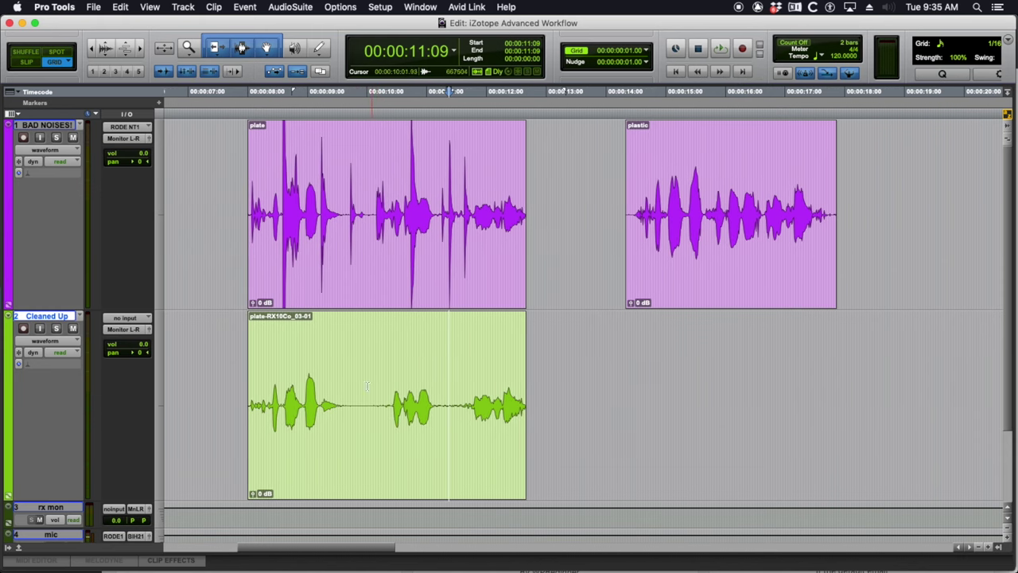
- Rename the repaired clip on the Cleaned Up track as plate-cleaned up
double_click(371, 454)
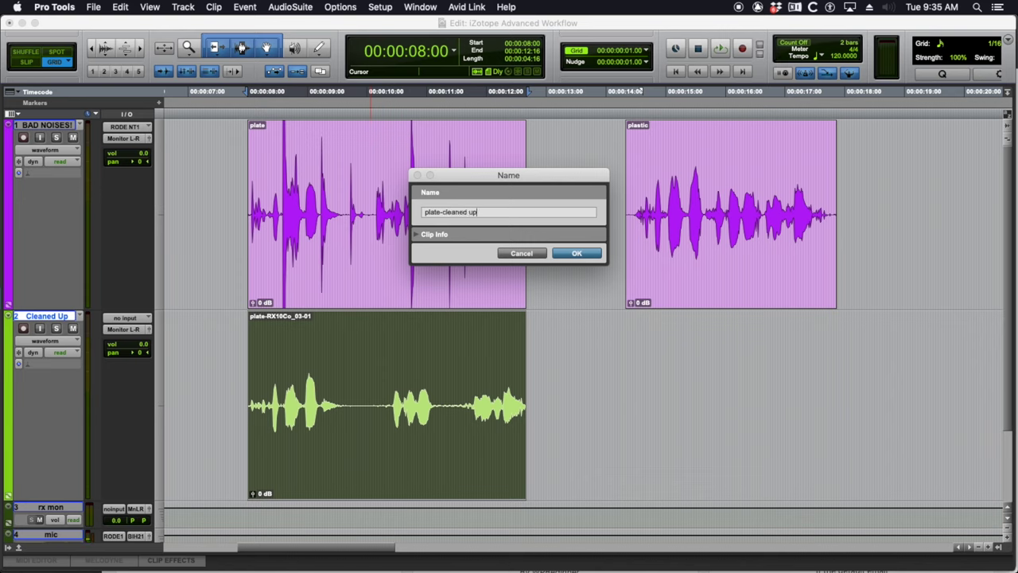
text(plate-cleaned up)
key(Return)
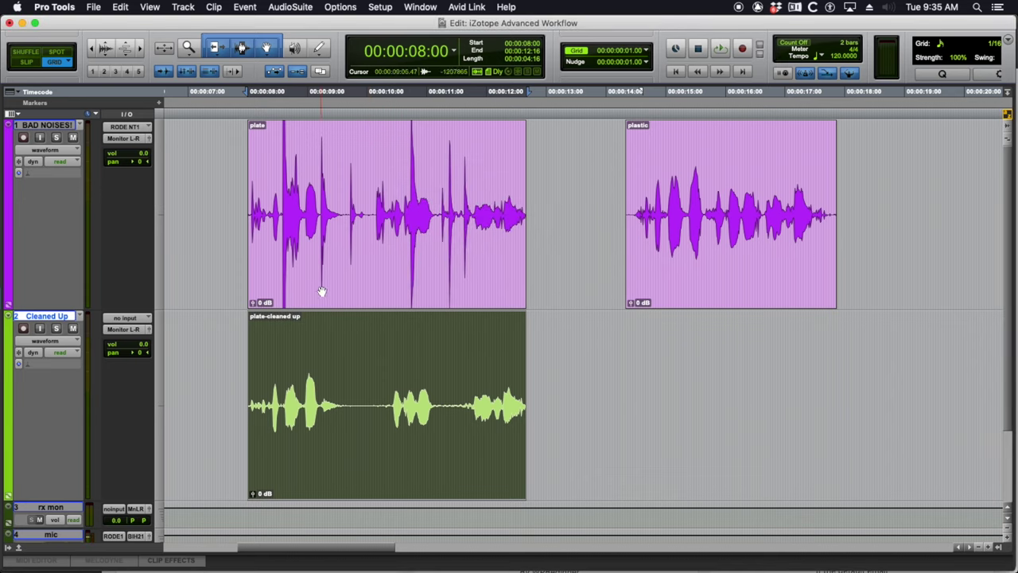
- Compare the original plate clip with plate-cleaned up by playing each, and reselect the original clip
click(322, 291)
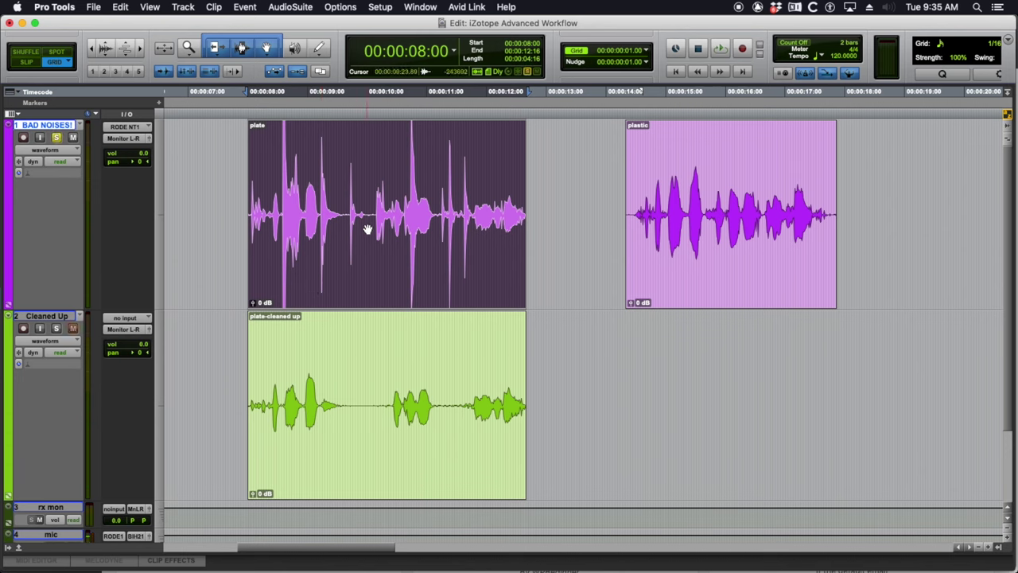
key(space)
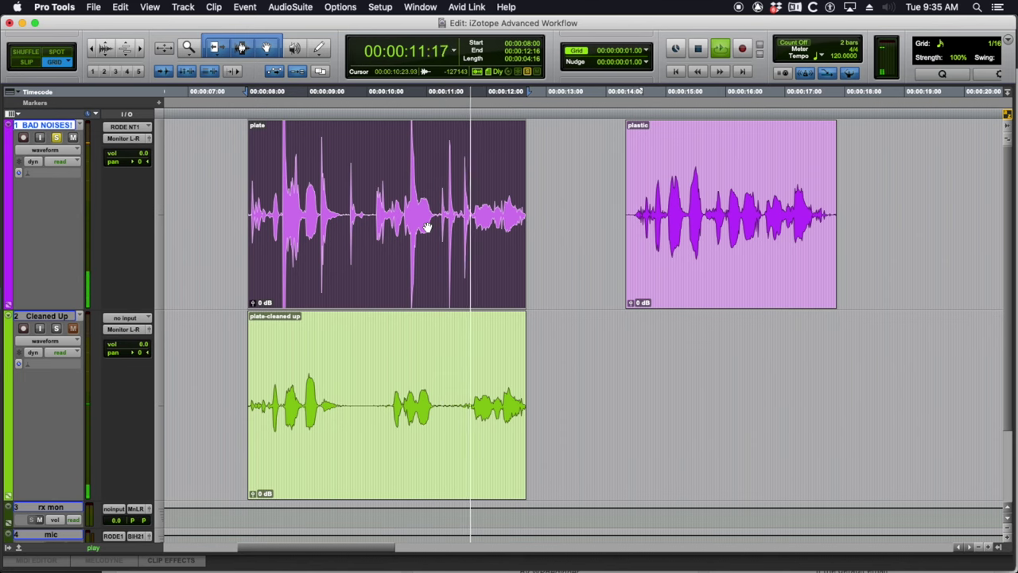
key(space)
click(425, 454)
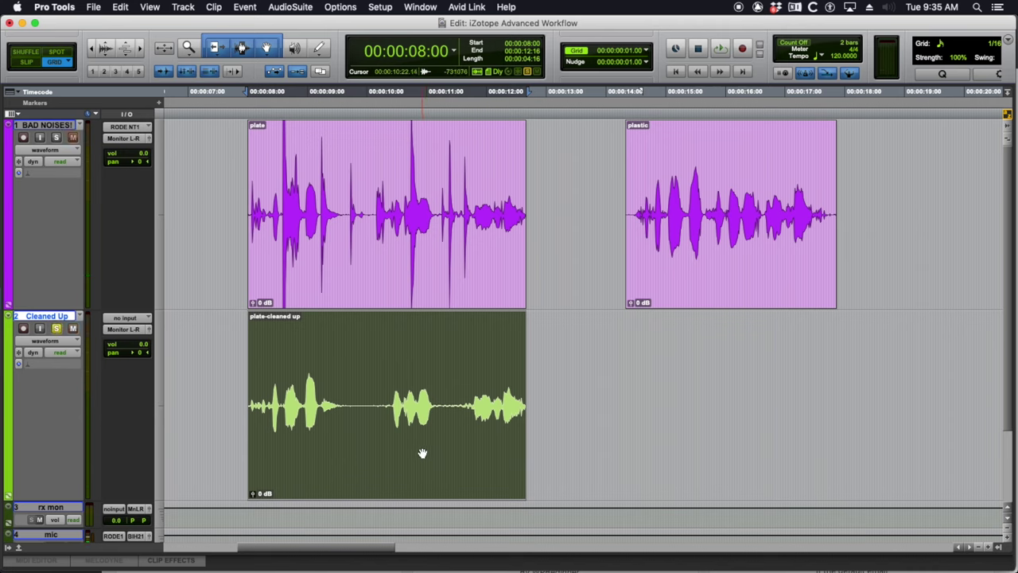
key(space)
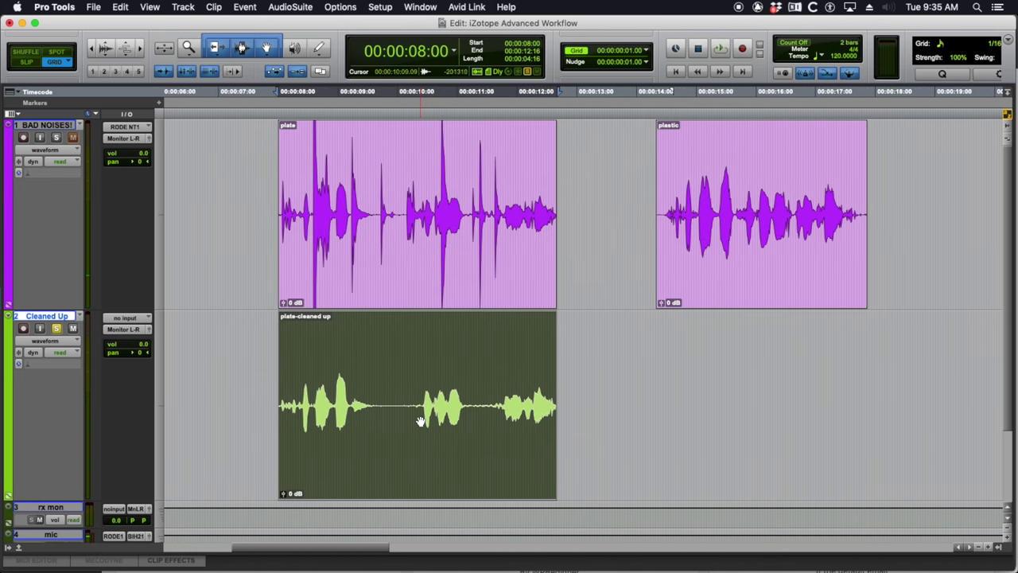
click(362, 301)
click(395, 173)
click(409, 304)
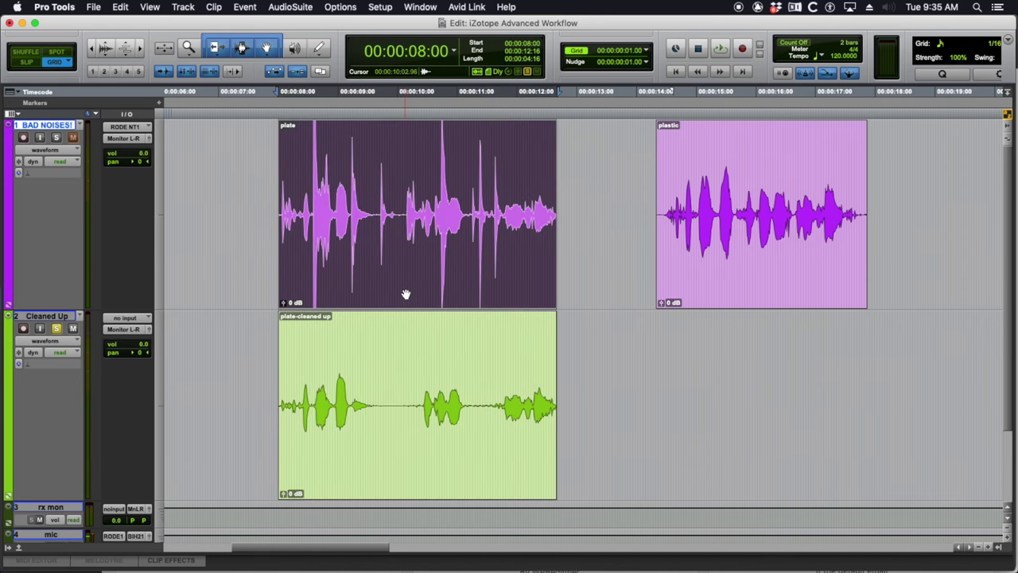
- Lower the plate clip's gain to -10.5 dB and play it together with plate-cleaned up
scroll(405, 294, down, 9)
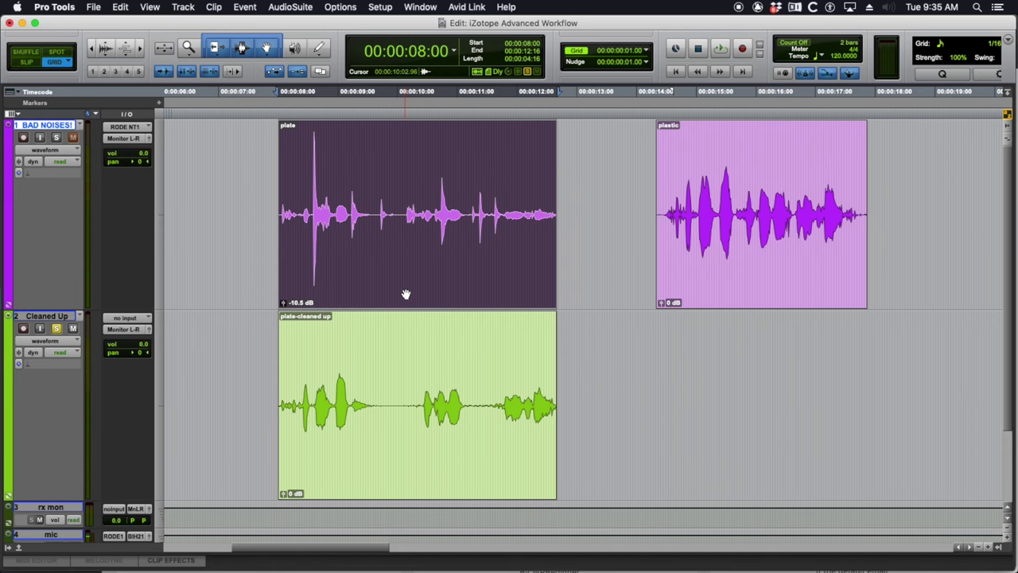
click(386, 429)
click(273, 365)
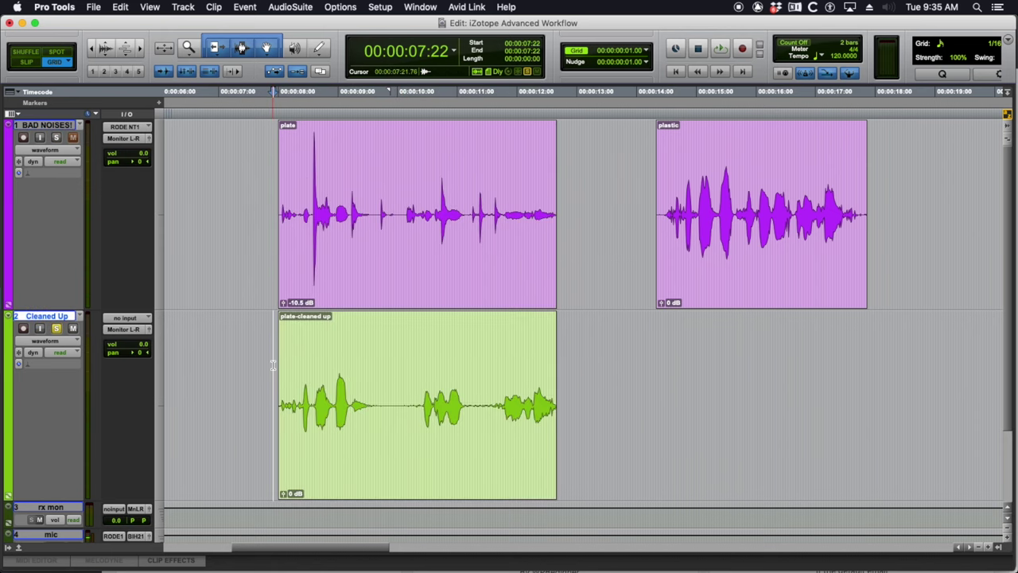
key(space)
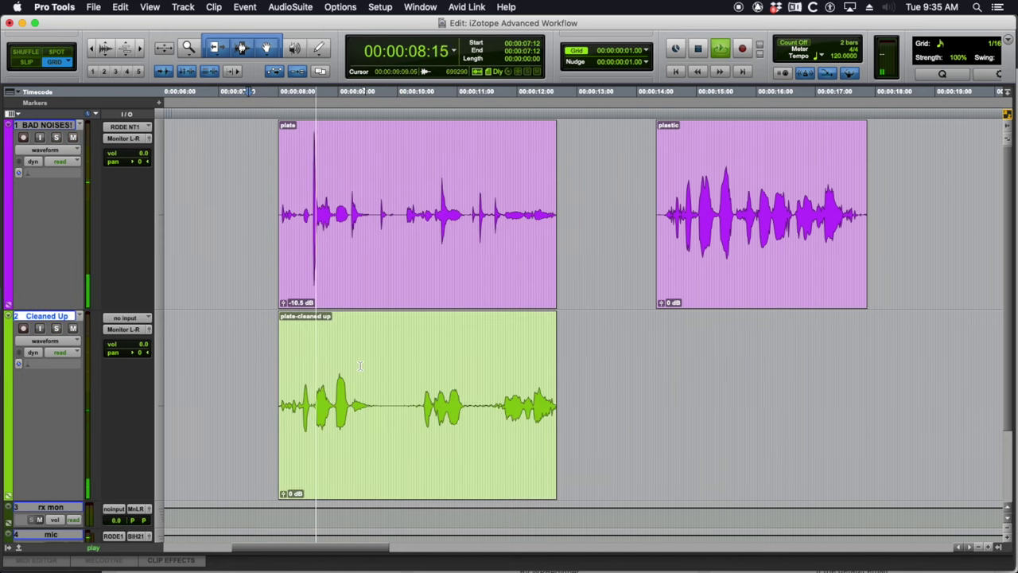
click(366, 366)
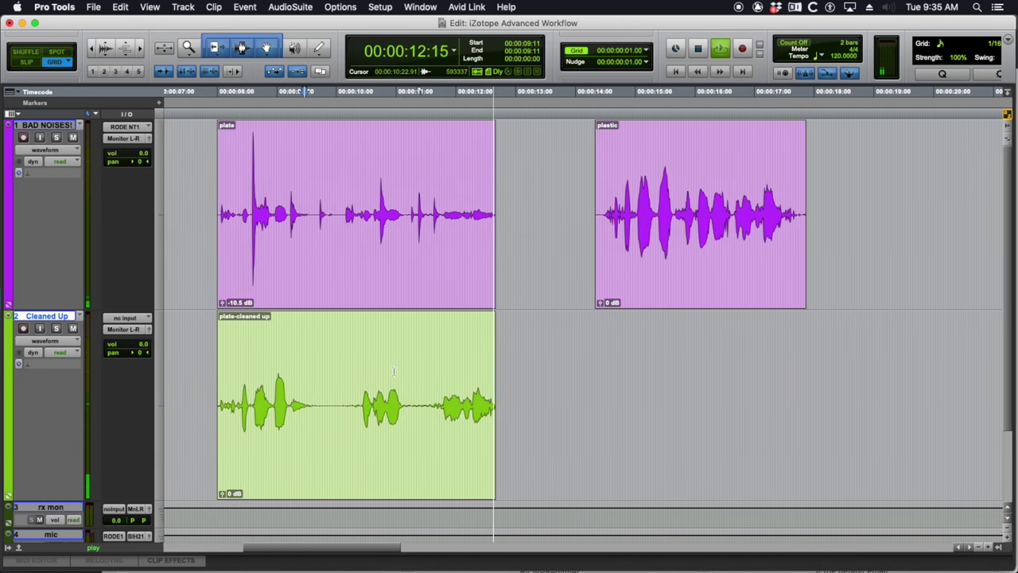
key(space)
- Raise the original plate clip's gain back to 0 dB
click(340, 293)
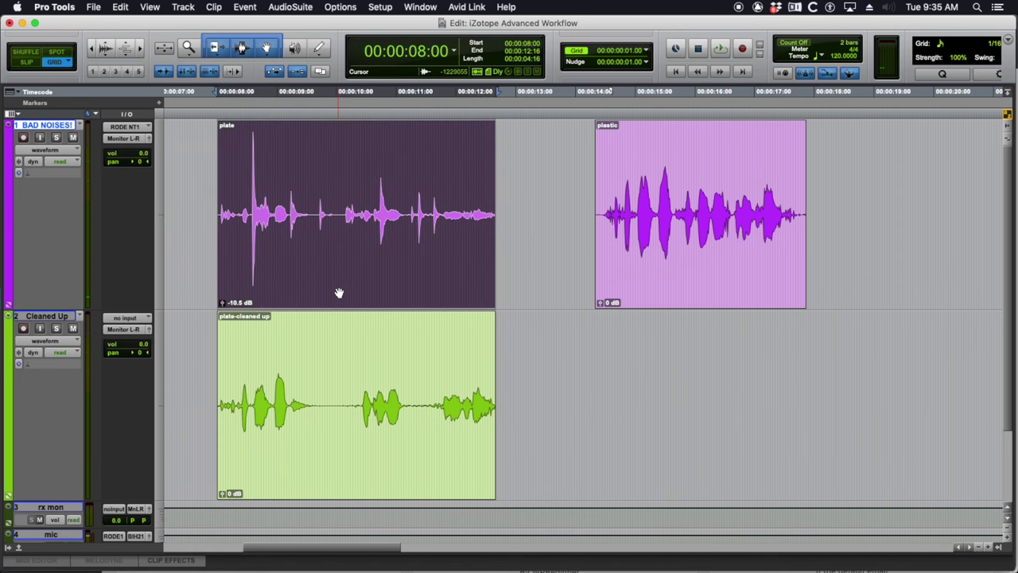
key(ctrl+shift+Up)
key(ctrl+shift+Up)
key(ctrl+shift+Up)
key(ctrl+shift+Up)
key(ctrl+shift+Up)
key(ctrl+shift+Up)
key(ctrl+shift+Up)
key(ctrl+shift+Up)
key(ctrl+shift+Up)
key(ctrl+shift+Up)
key(ctrl+shift+Up)
key(ctrl+shift+Up)
key(ctrl+shift+Up)
key(ctrl+shift+Up)
key(ctrl+shift+Up)
key(ctrl+shift+Up)
key(ctrl+shift+Up)
key(ctrl+shift+Up)
key(ctrl+shift+Up)
scroll(358, 302, up, 1)
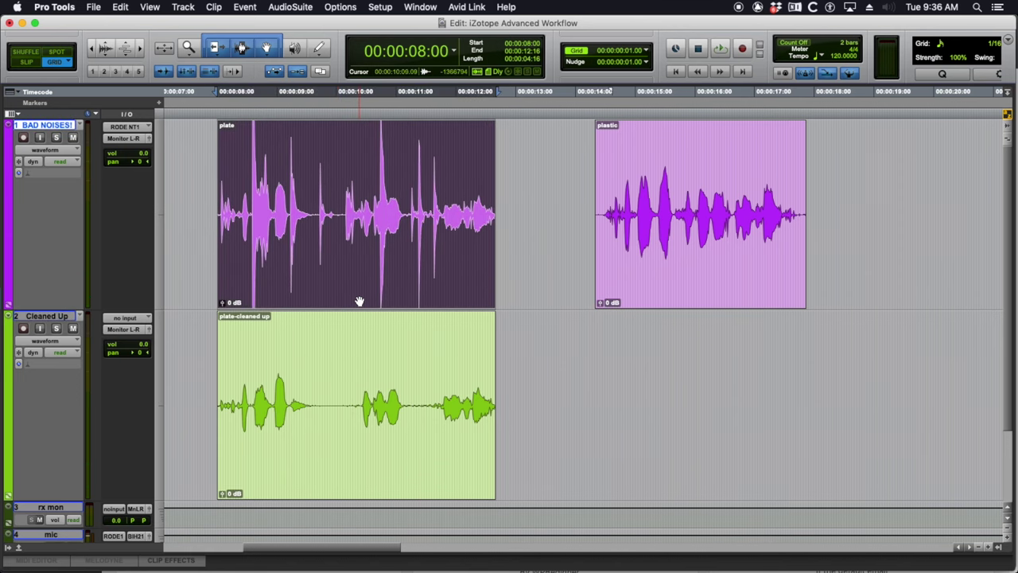
- Create a clip group named play both in the empty stretch before the plate clips across both tracks, and delete it
click(352, 208)
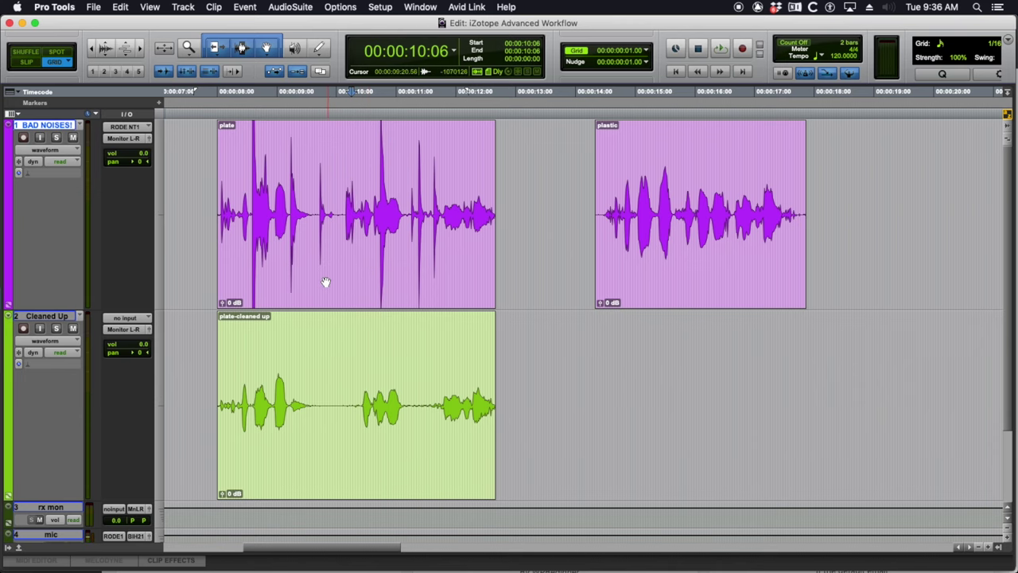
scroll(311, 257, left, 3)
drag(333, 255, 243, 405)
key(super+alt+g)
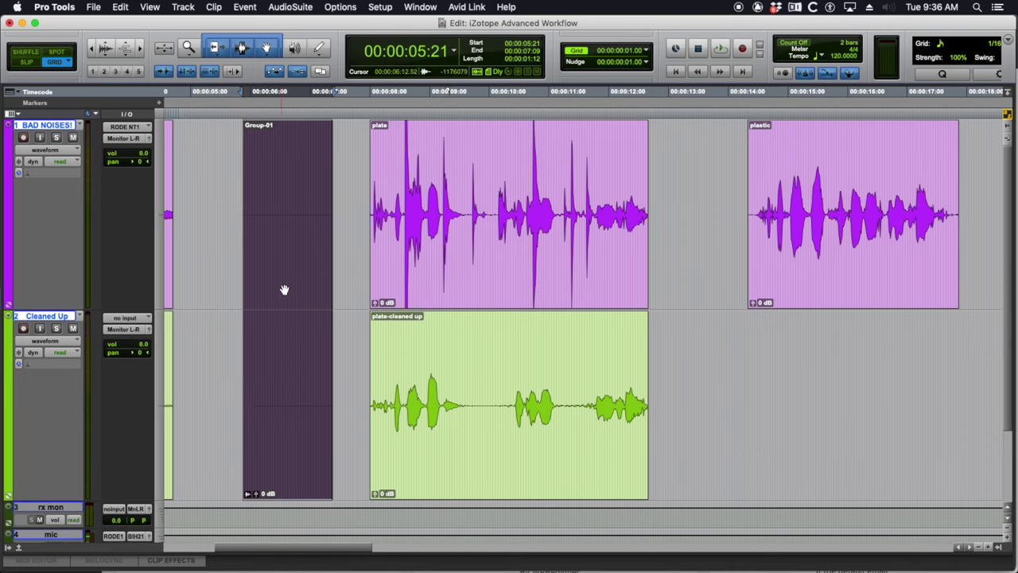
double_click(284, 289)
text(play both)
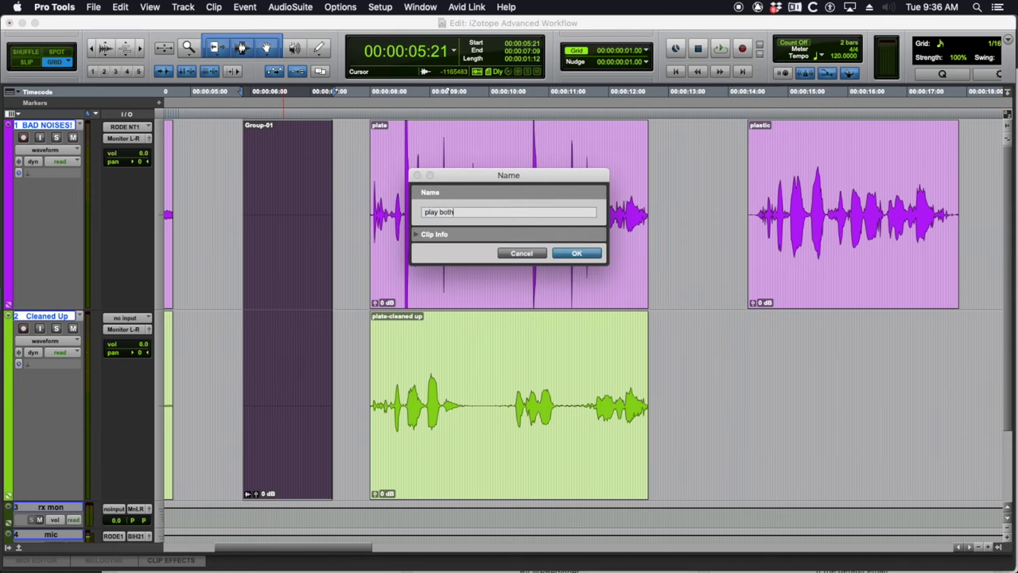
key(Return)
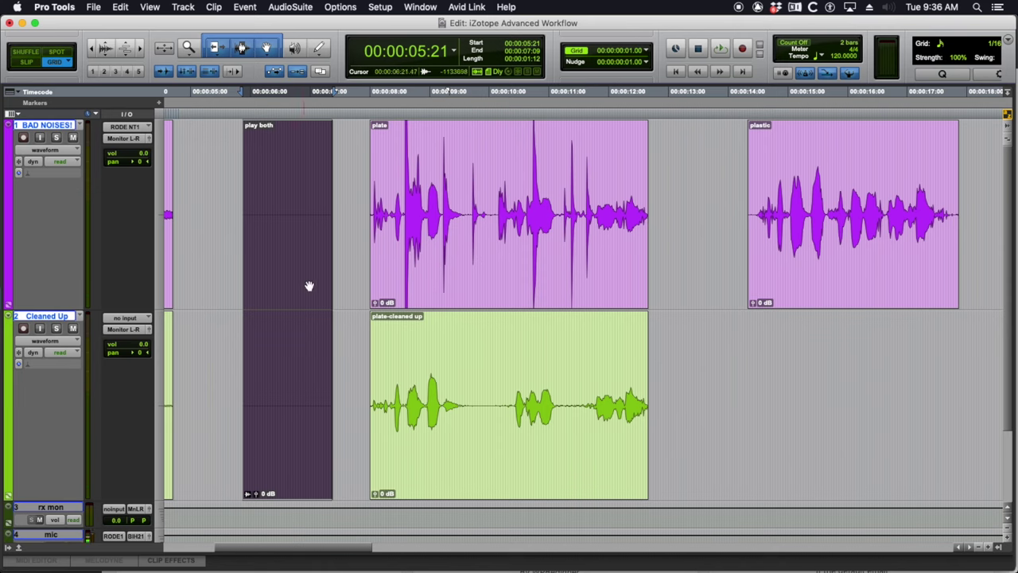
key(Delete)
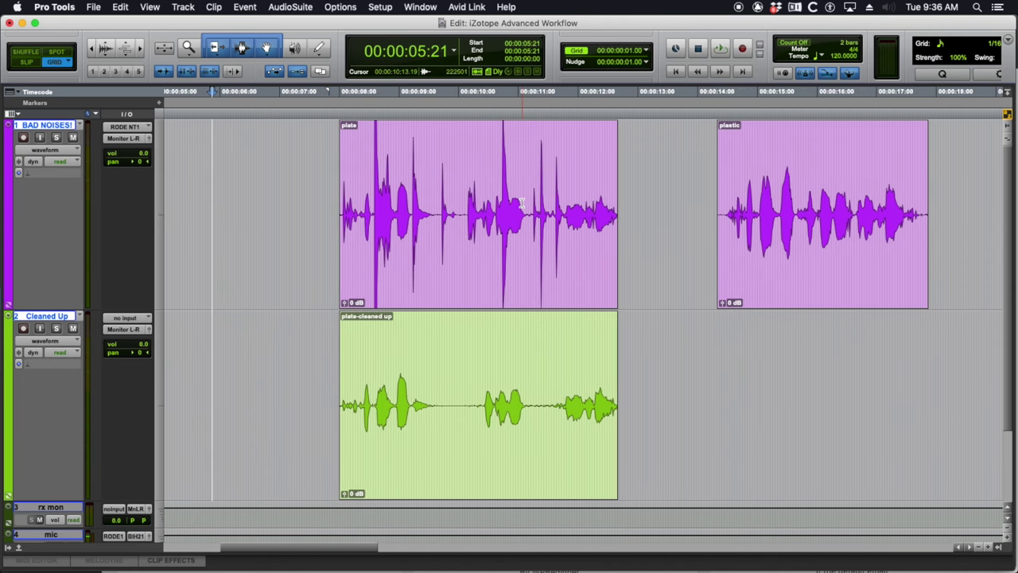
- Open the RX 10 Connect AudioSuite plug-in and move its window clear of the plate clips
scroll(521, 199, right, 10)
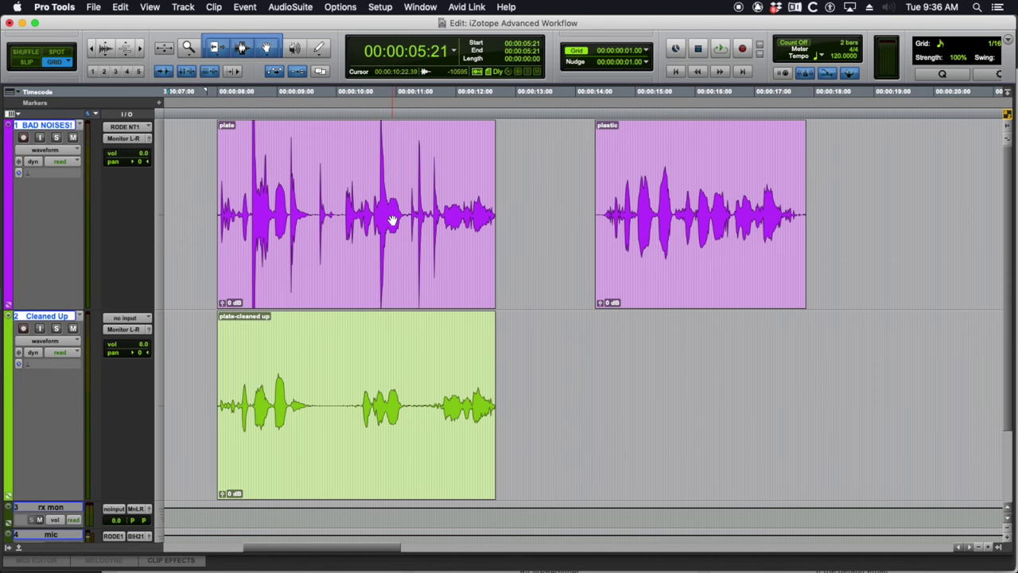
scroll(392, 221, left, 4)
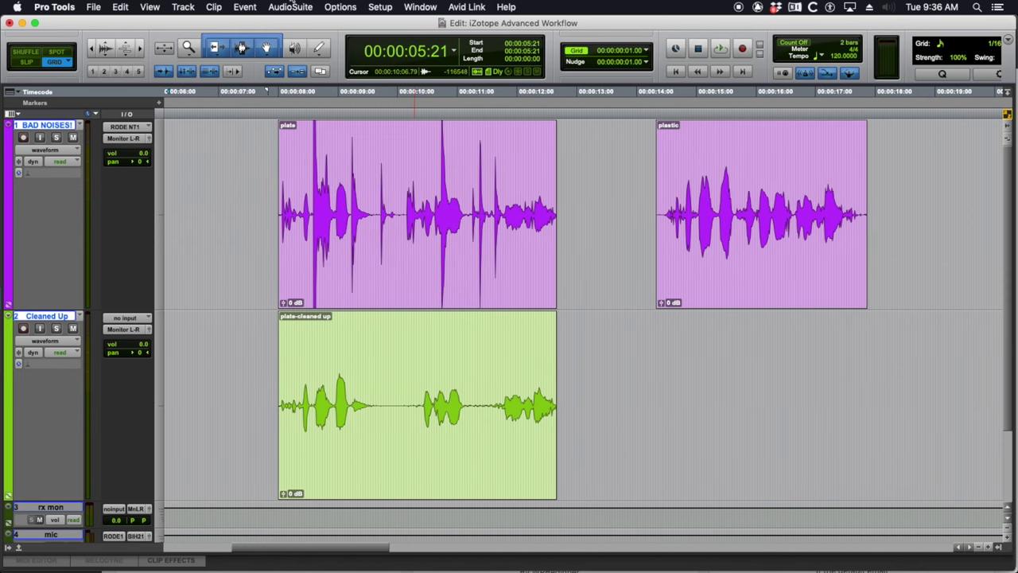
click(292, 8)
mouse_move(327, 128)
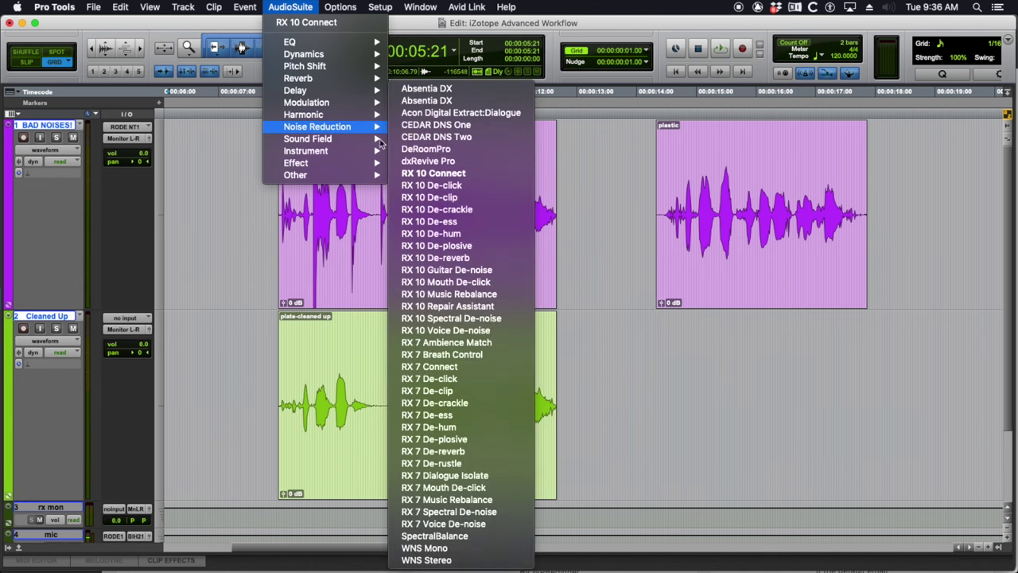
click(431, 173)
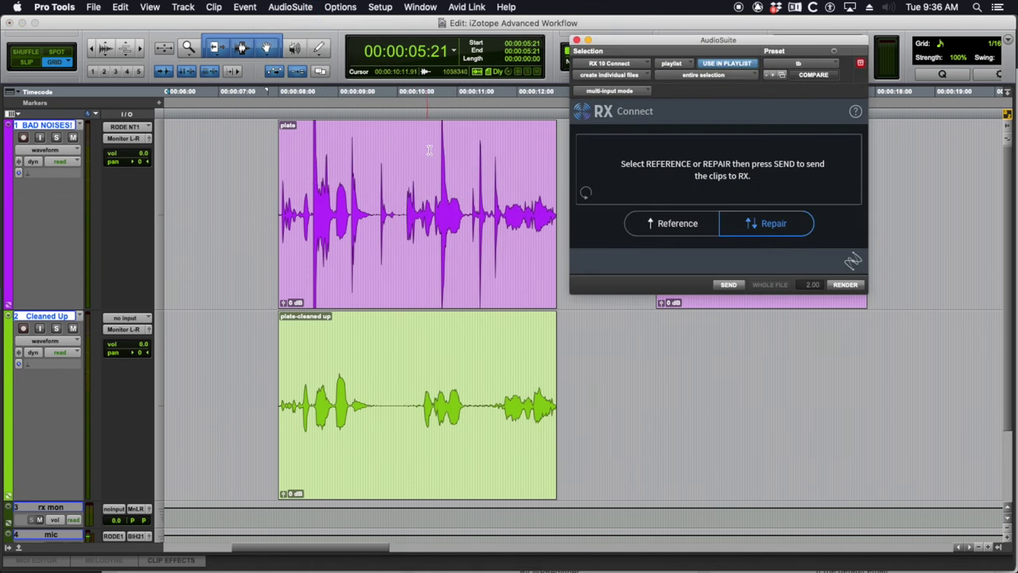
drag(651, 45, 677, 41)
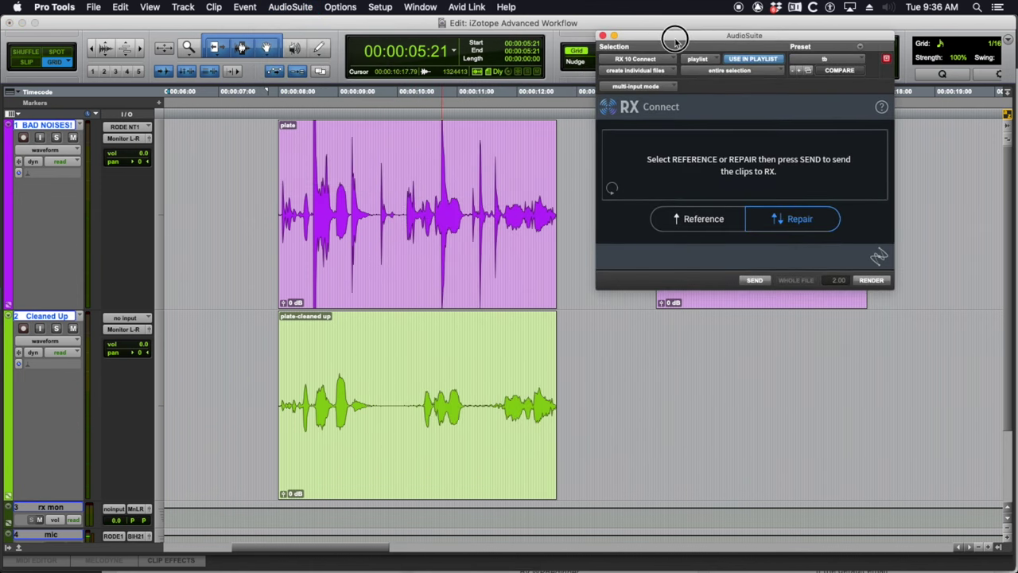
- Select both plate clips and set RX Connect to process clip by clip in mono mode
click(471, 419)
shift+click(470, 293)
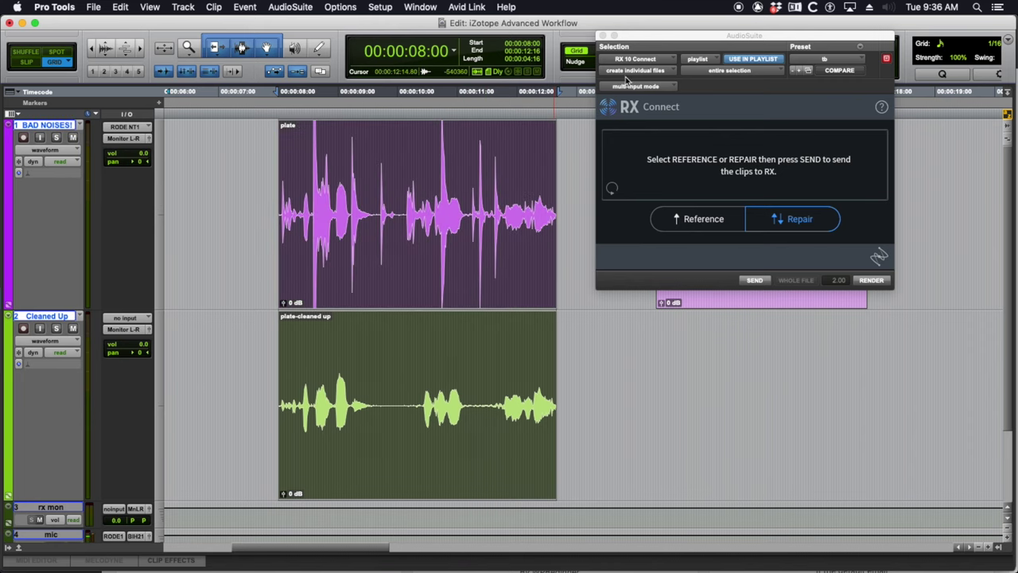
click(652, 87)
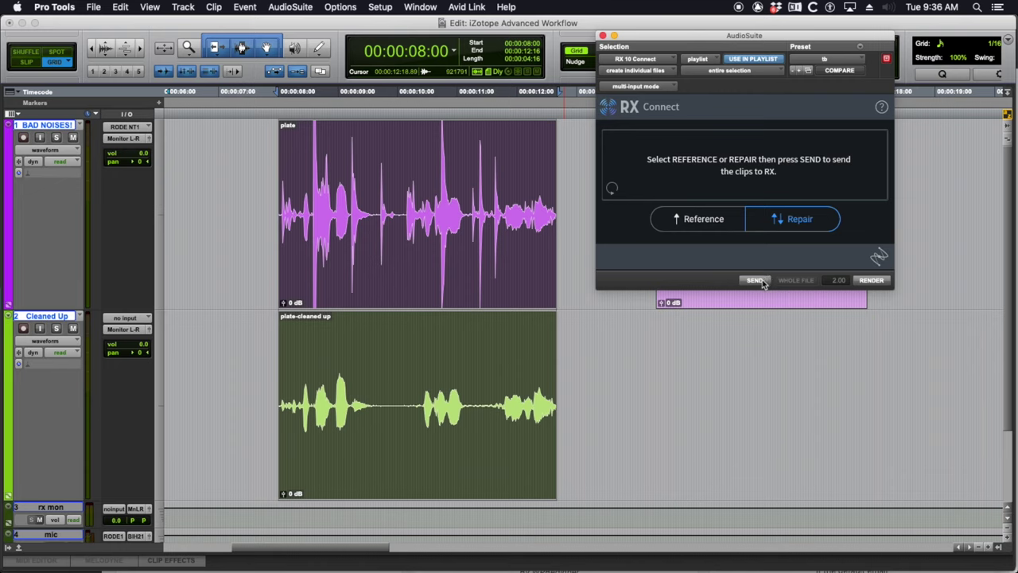
click(719, 74)
click(727, 66)
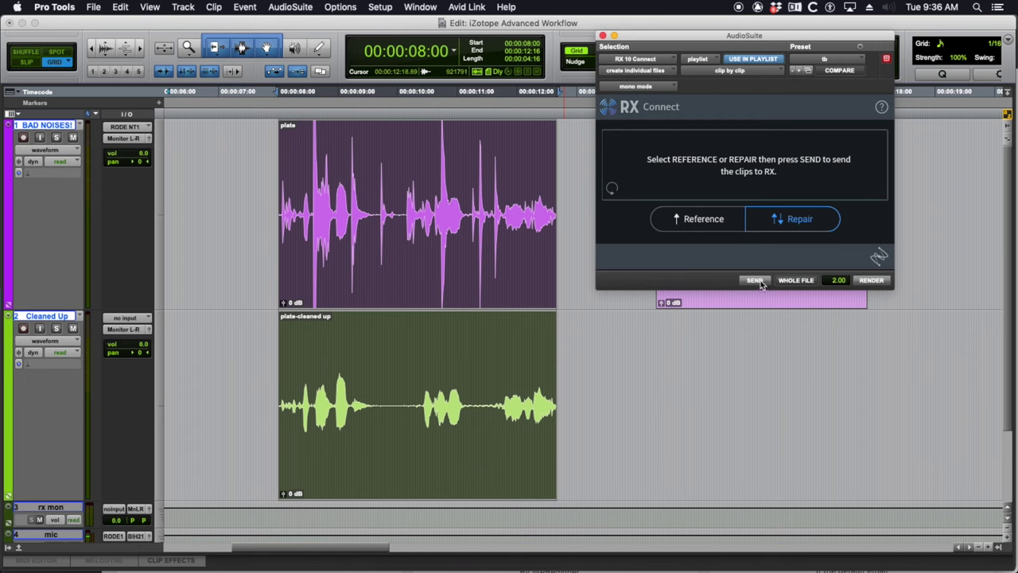
- Send plate-cleaned up to RX 10 as a reference and the original plate clip for repair
click(426, 200)
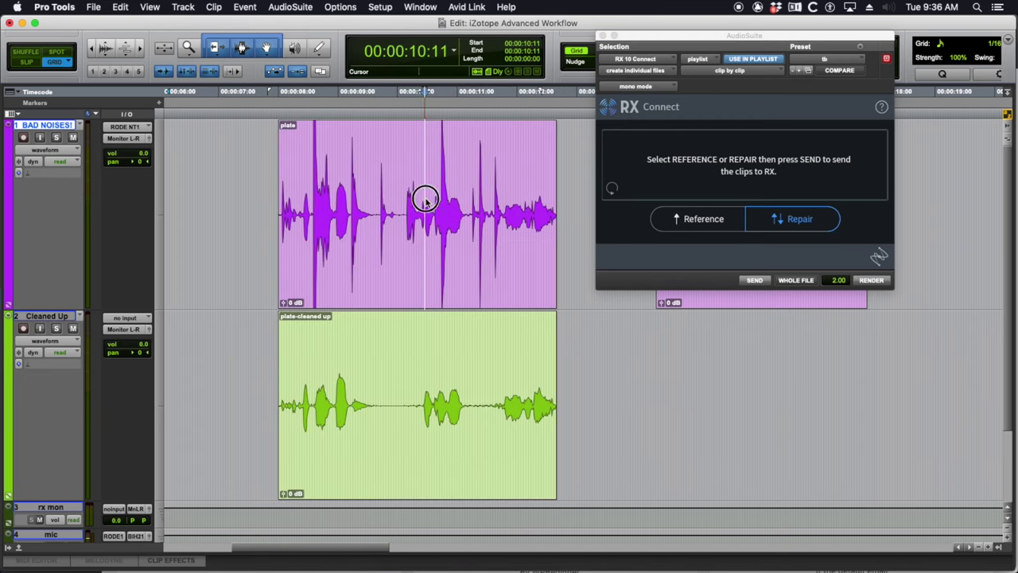
click(427, 273)
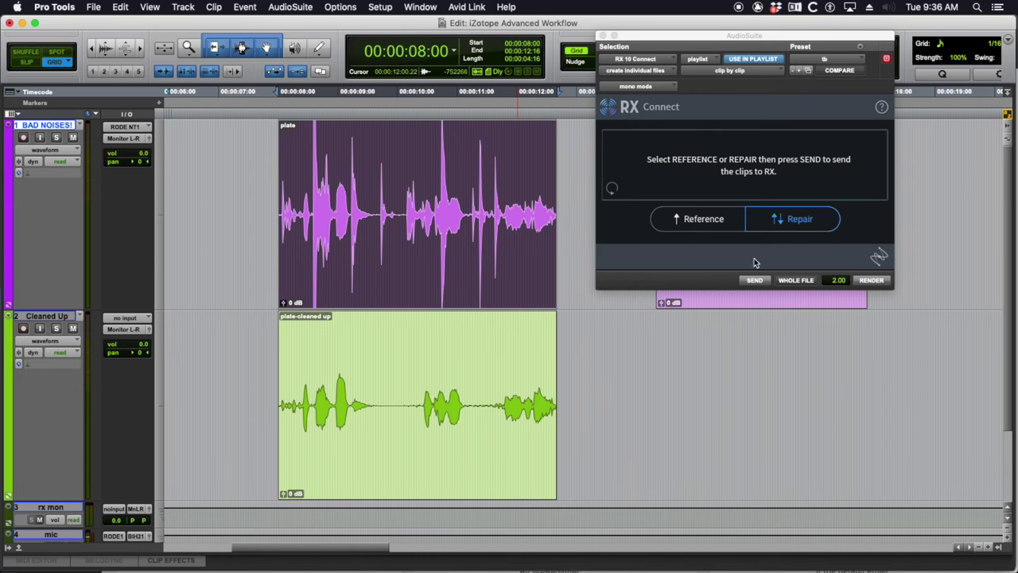
click(697, 218)
click(491, 452)
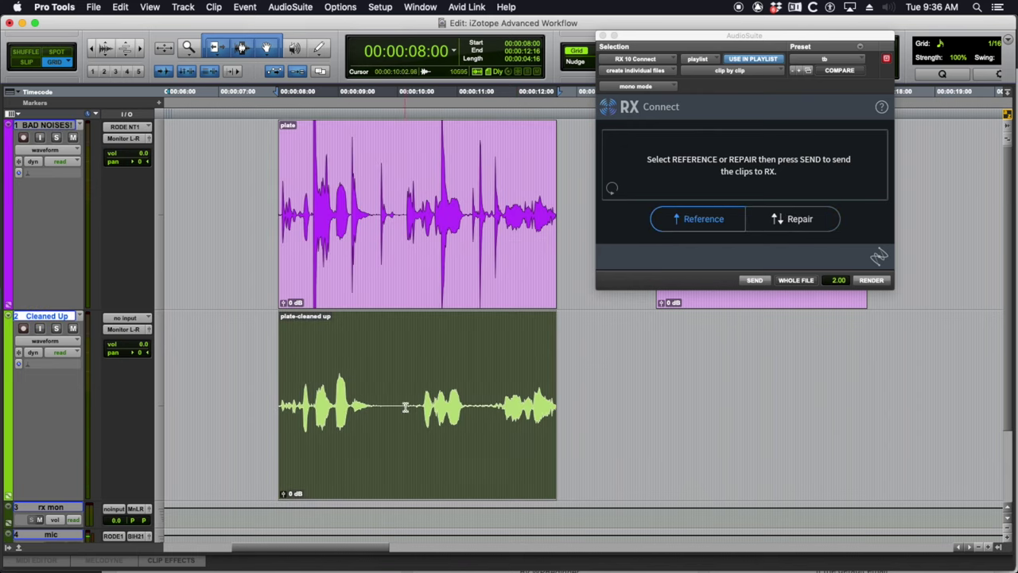
click(764, 282)
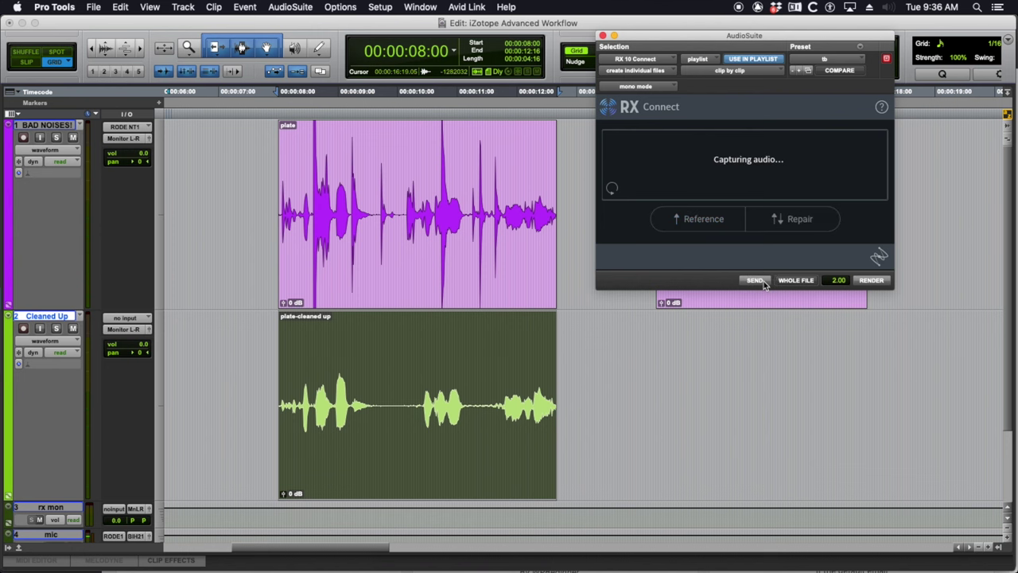
click(439, 284)
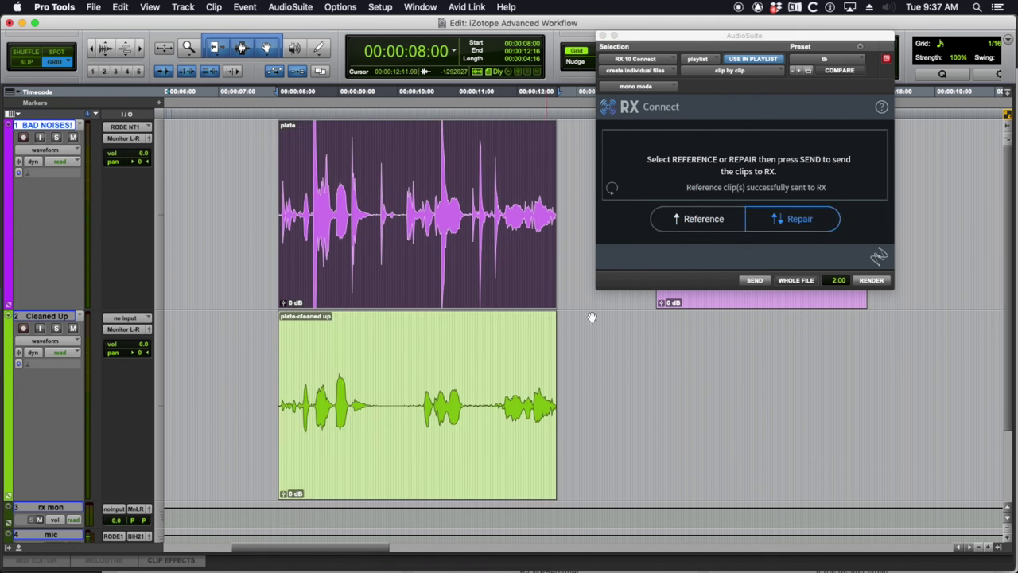
click(762, 285)
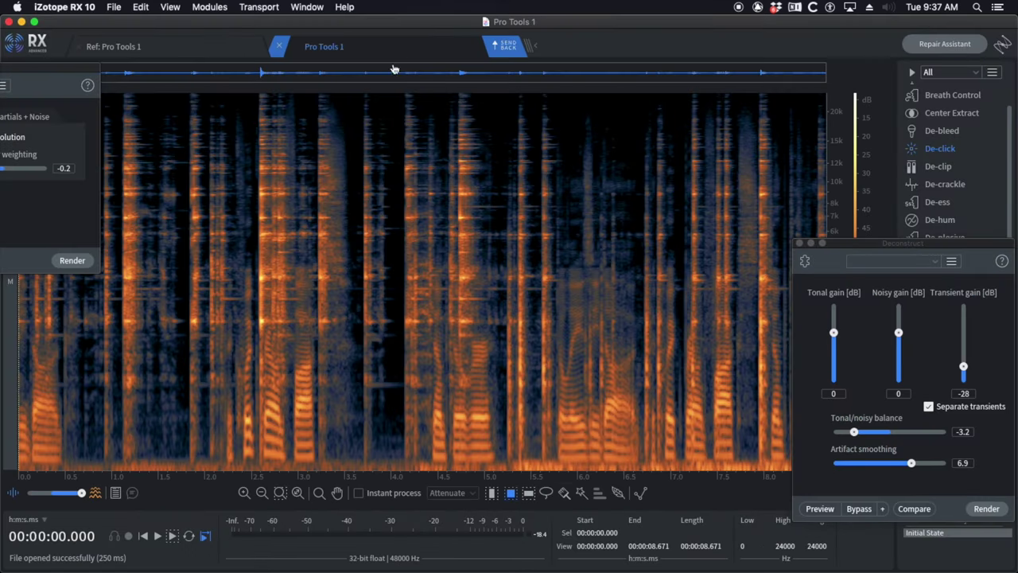
- Open De-bleed, set Ref: Pro Tools 1 as the bleed source track, and learn the bleed profile for the Pro Tools 1 clip
click(929, 132)
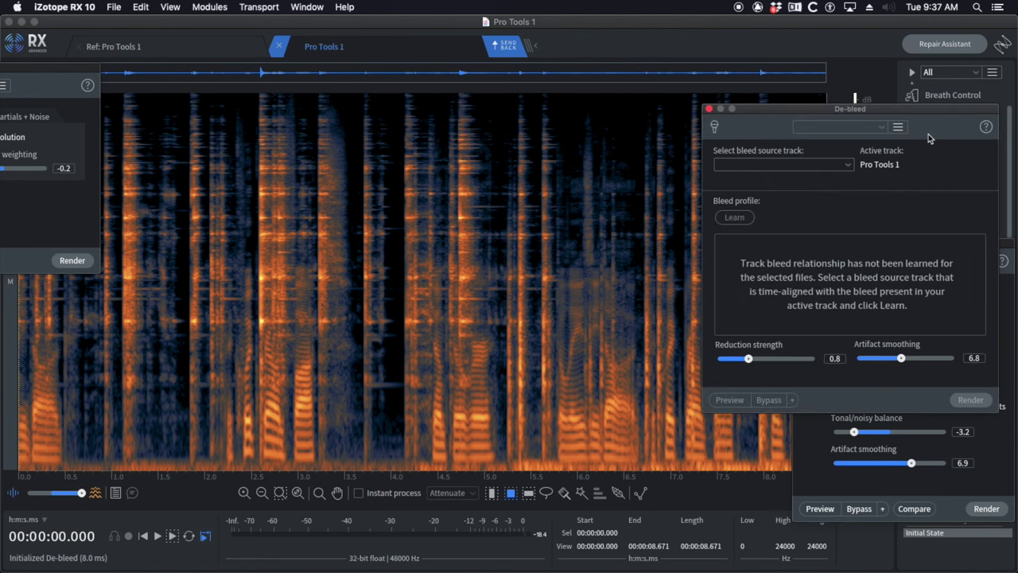
click(822, 165)
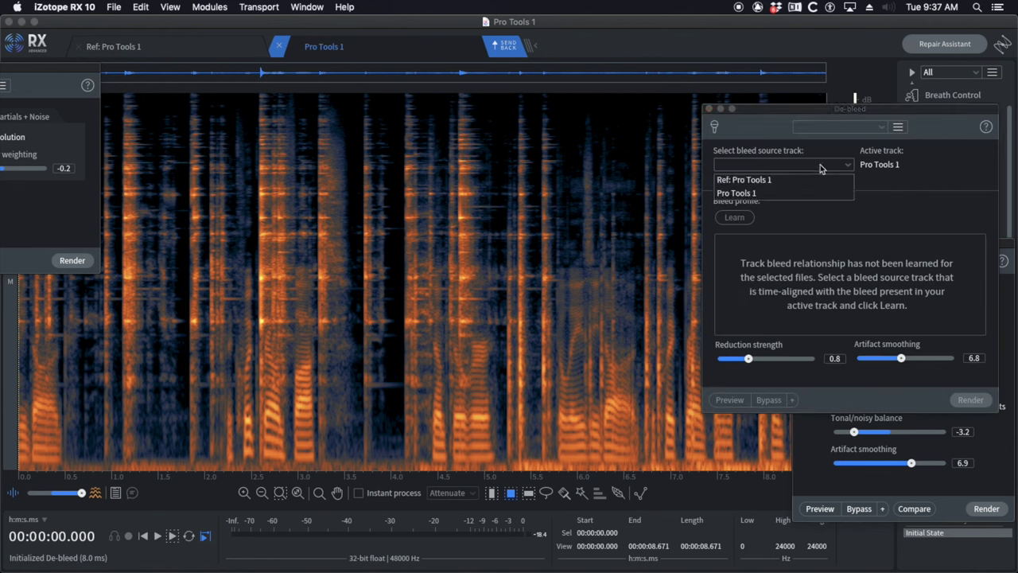
click(755, 183)
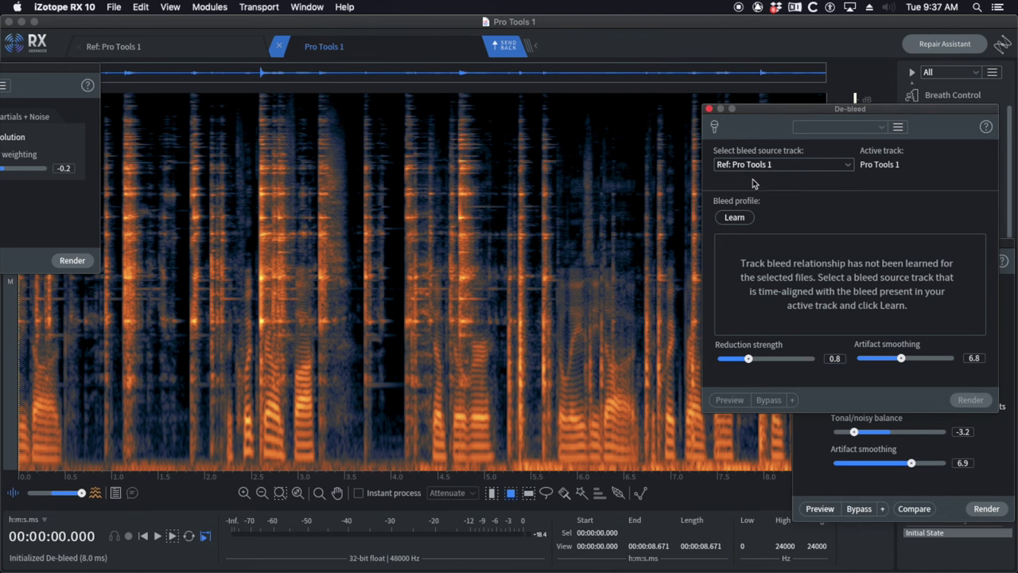
click(160, 50)
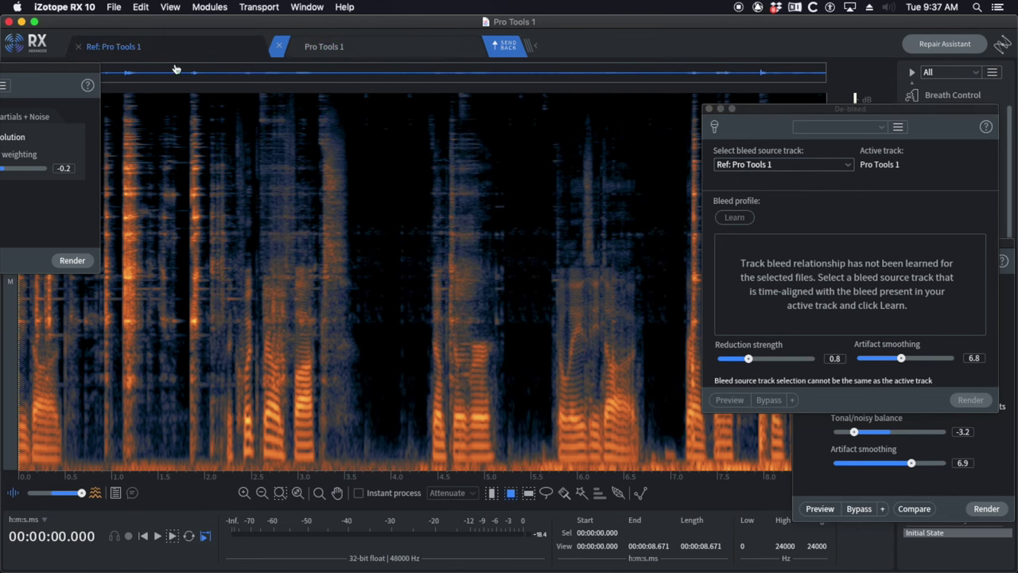
click(422, 50)
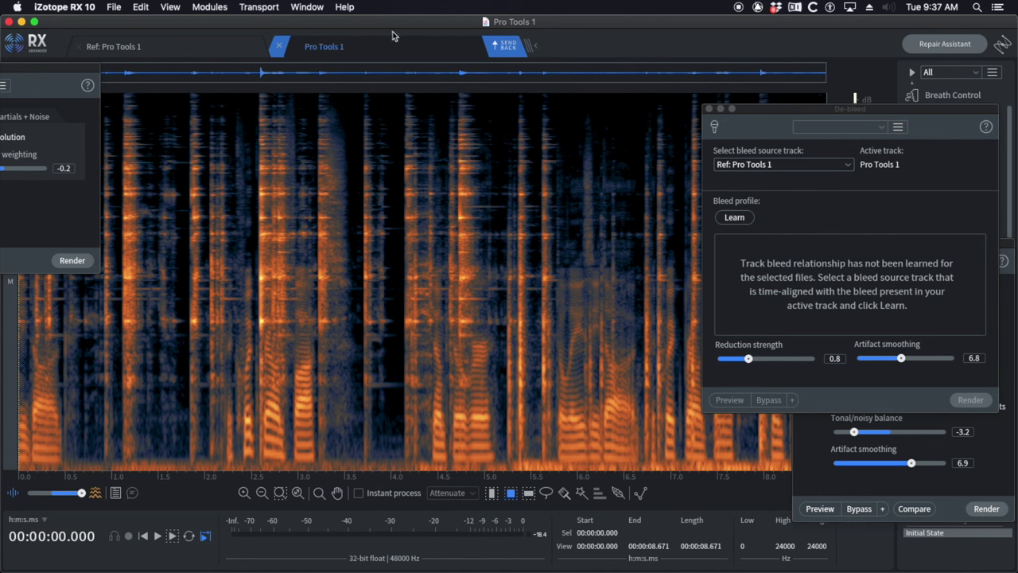
click(735, 217)
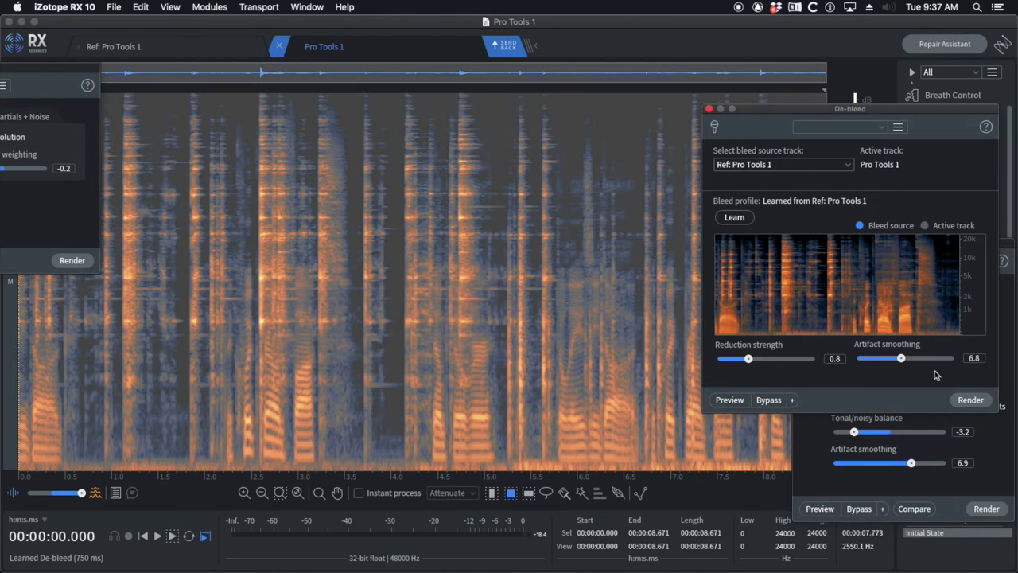
- Compare the reference clip with the Pro Tools 1 clip, and render De-bleed over the whole Pro Tools 1 clip
click(195, 45)
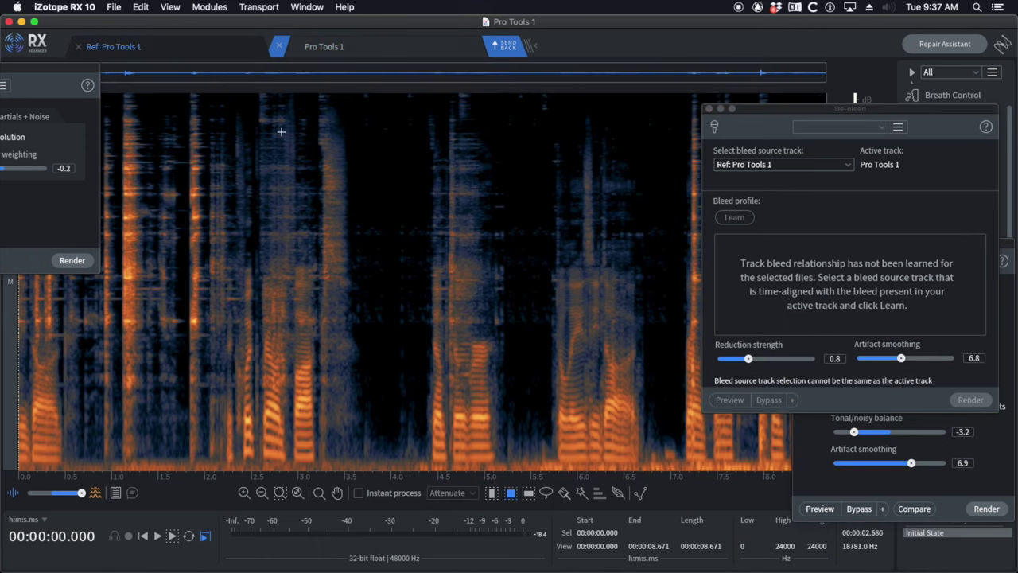
click(422, 47)
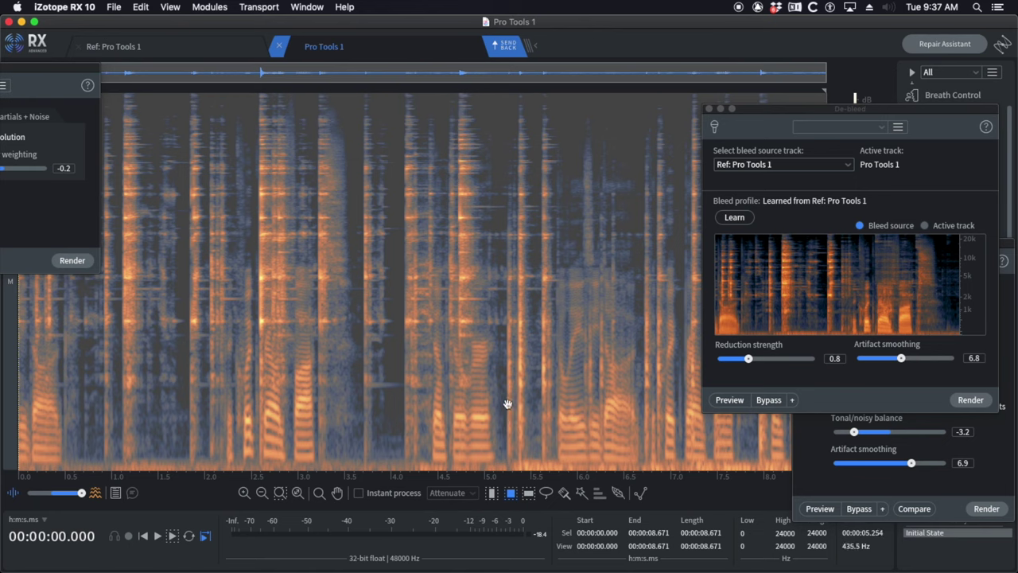
click(970, 400)
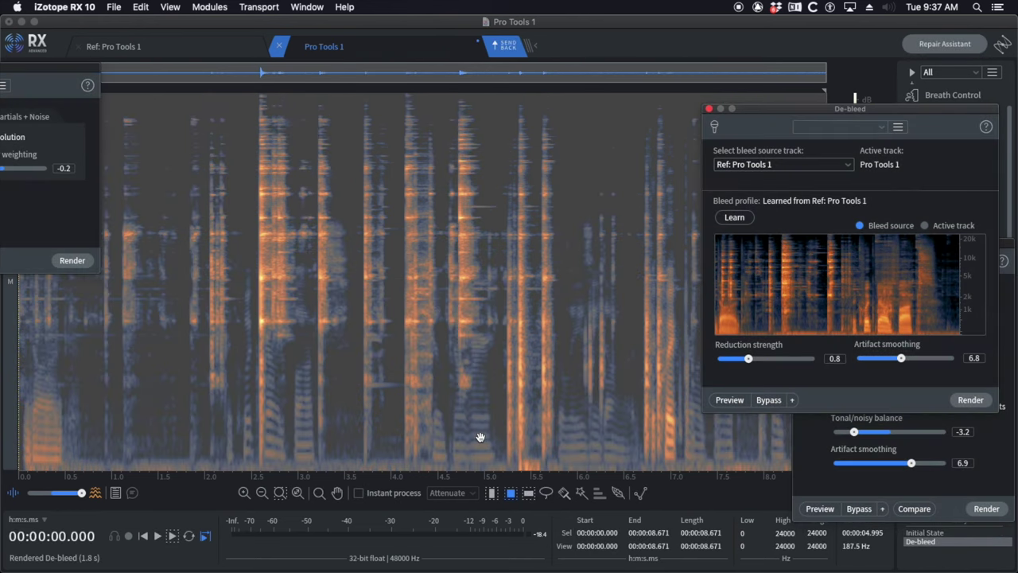
click(475, 374)
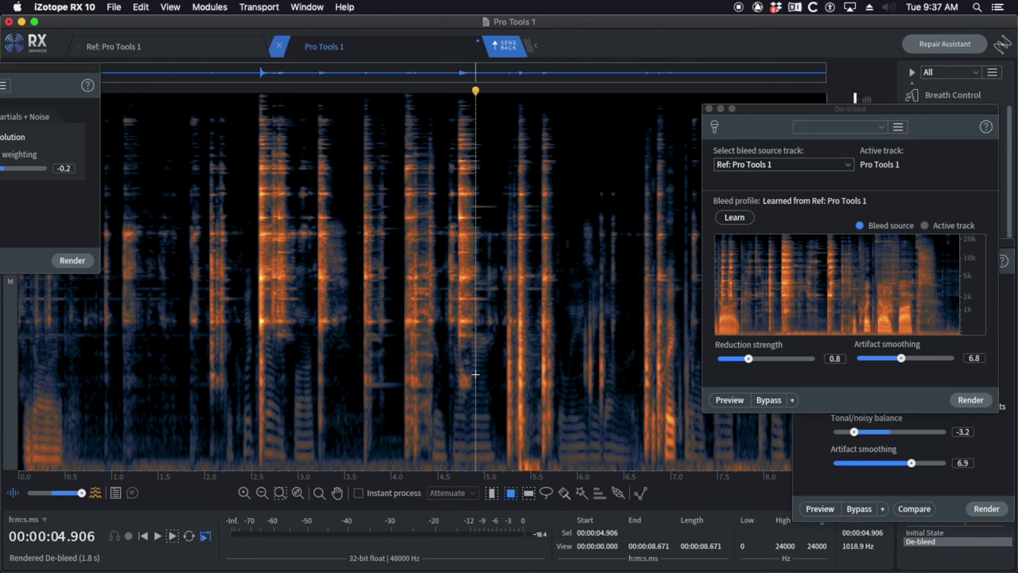
- Send the de-bleed result back to Pro Tools, render it over the plate clip on the BAD NOISES! track, and play it back
key(super+Return)
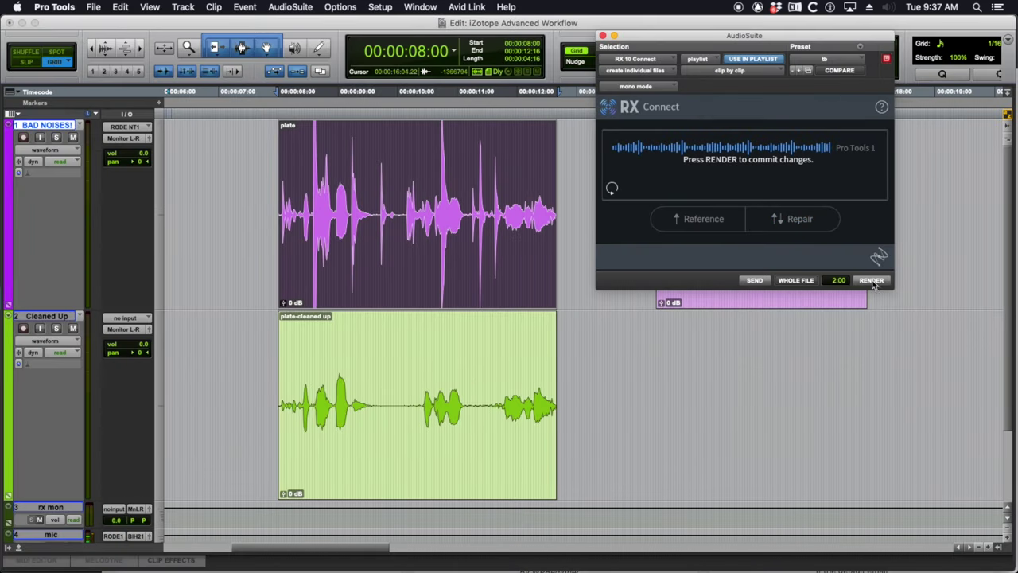
click(872, 281)
click(273, 182)
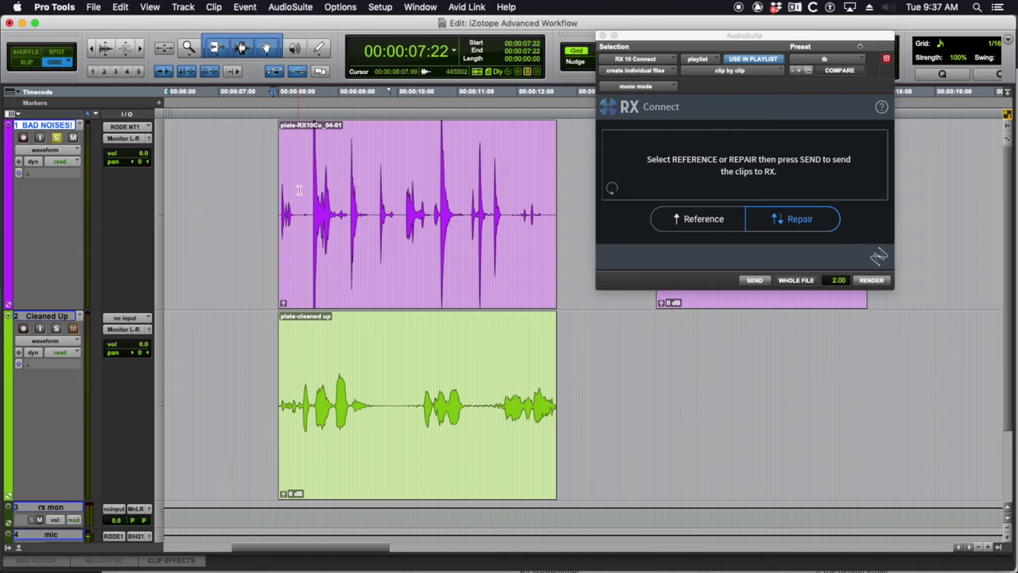
key(space)
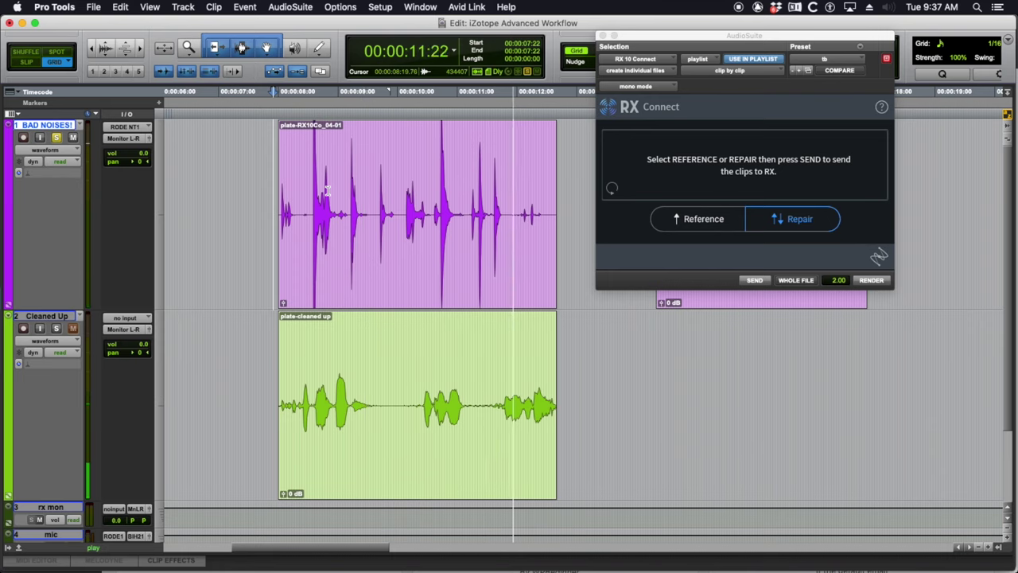
key(space)
- Solo the Cleaned Up track as well and play both tracks from just before the start of the clips
click(370, 498)
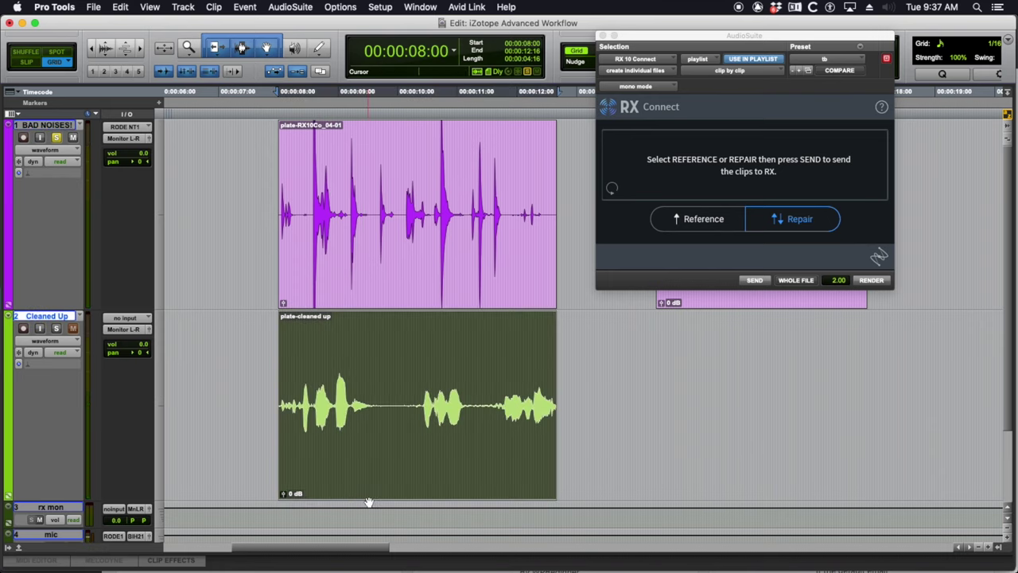
click(258, 362)
key(space)
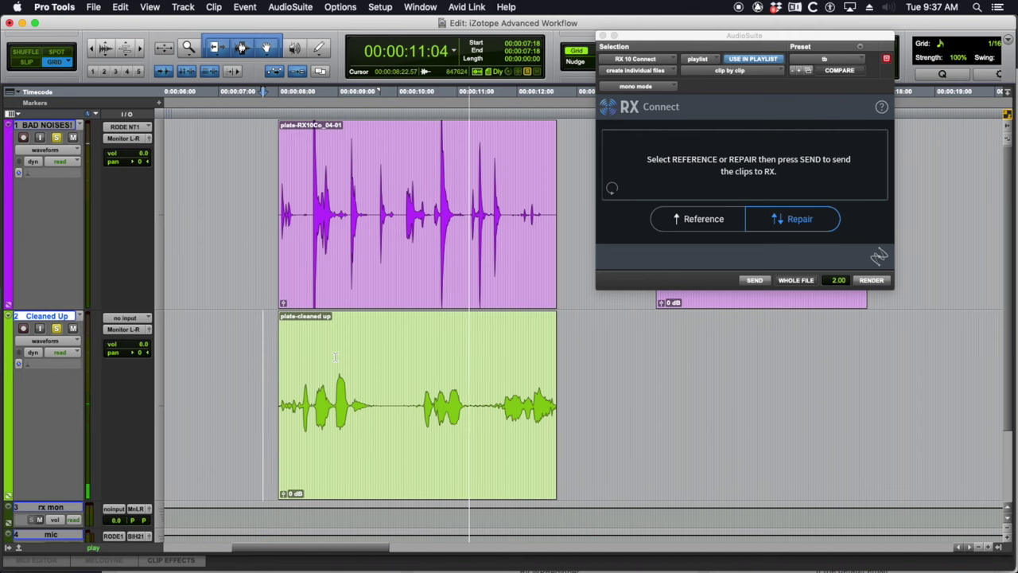
key(space)
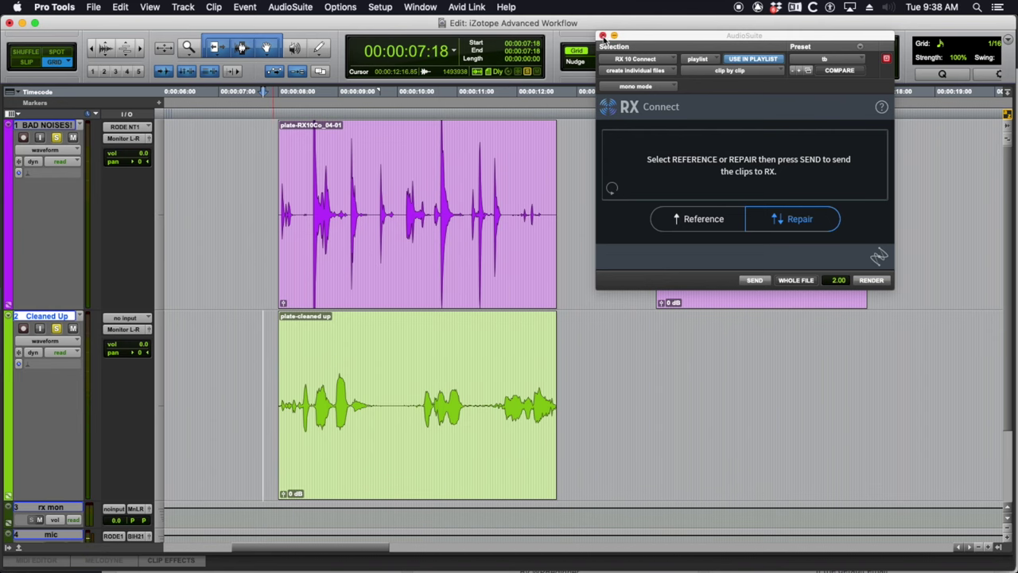
- Close the RX 10 Connect window and take the Cleaned Up track out of solo
click(603, 38)
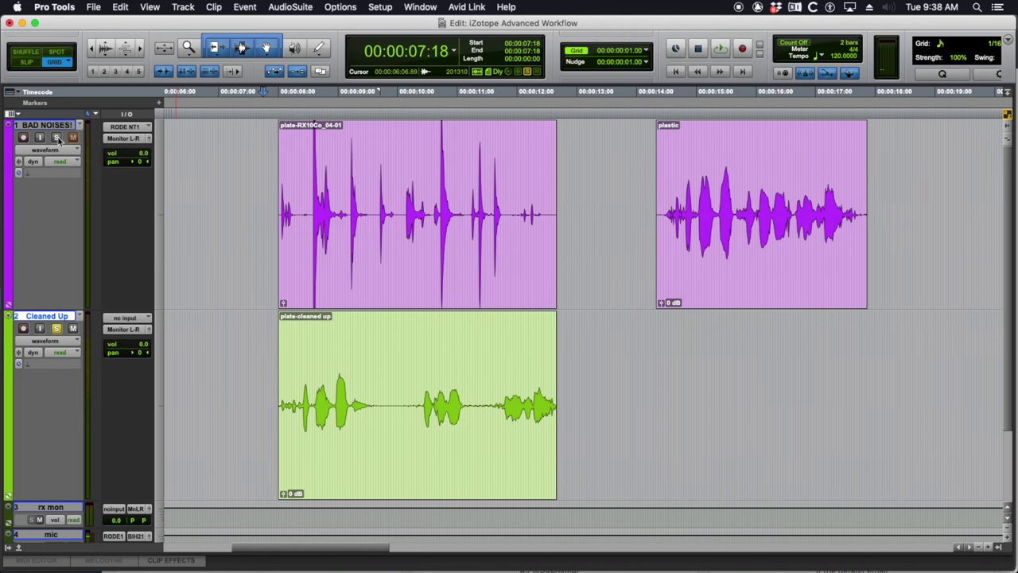
click(56, 328)
click(412, 180)
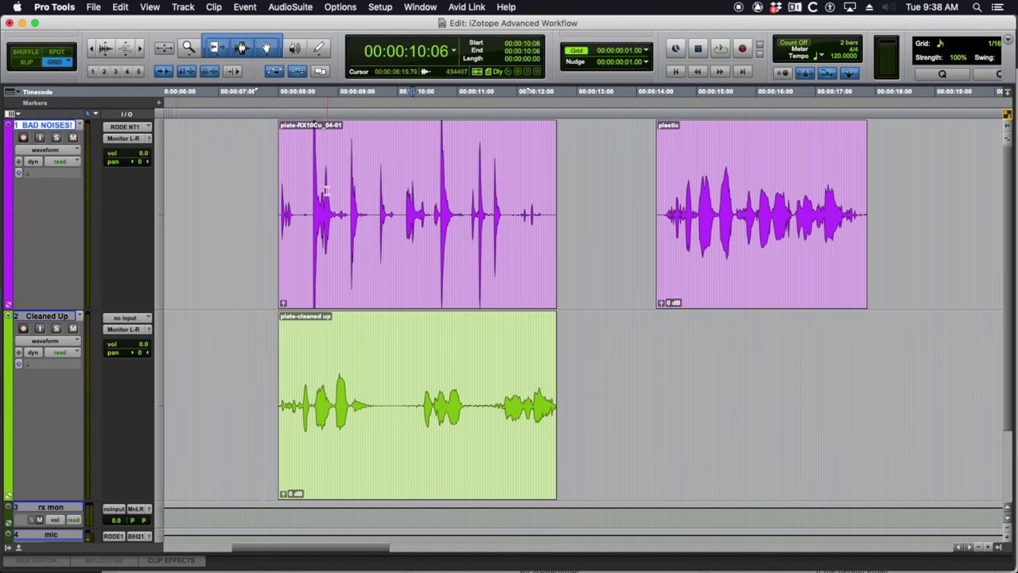
drag(309, 186, 298, 187)
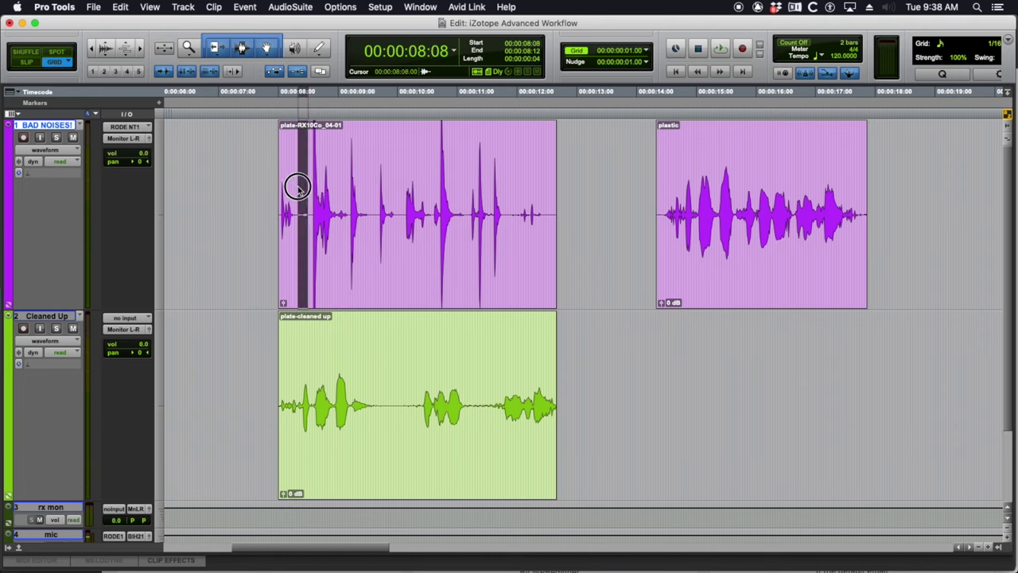
click(370, 190)
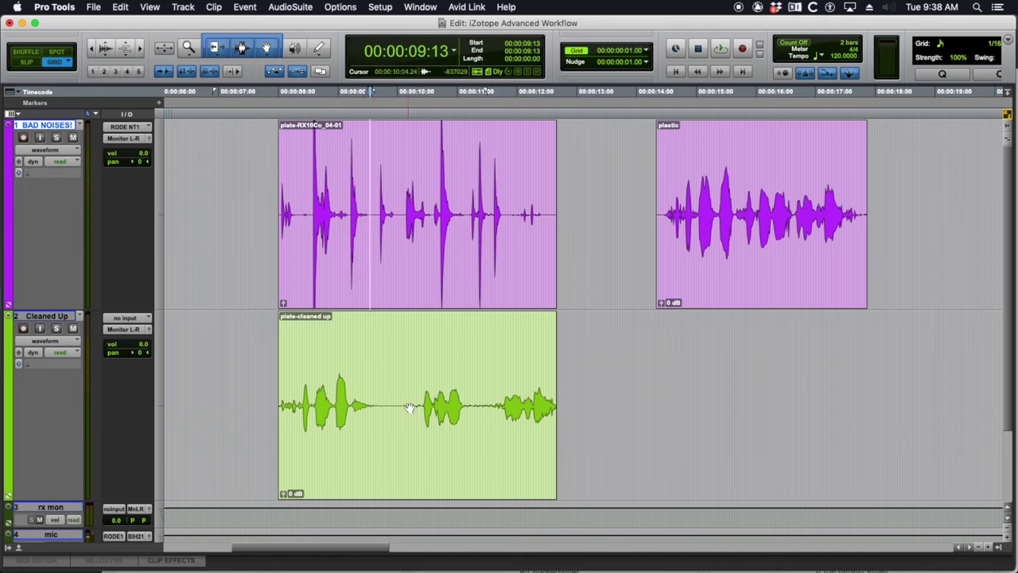
click(415, 306)
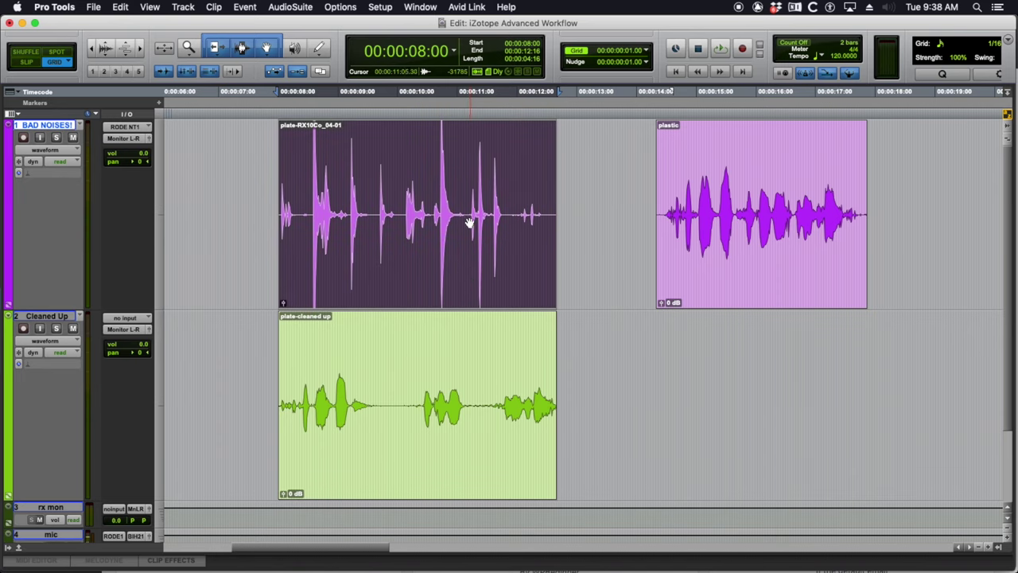
- Undo the RX-processed version of the plate clip on the BAD NOISES! track to restore the original clip
double_click(447, 178)
key(super+m)
key(super+z)
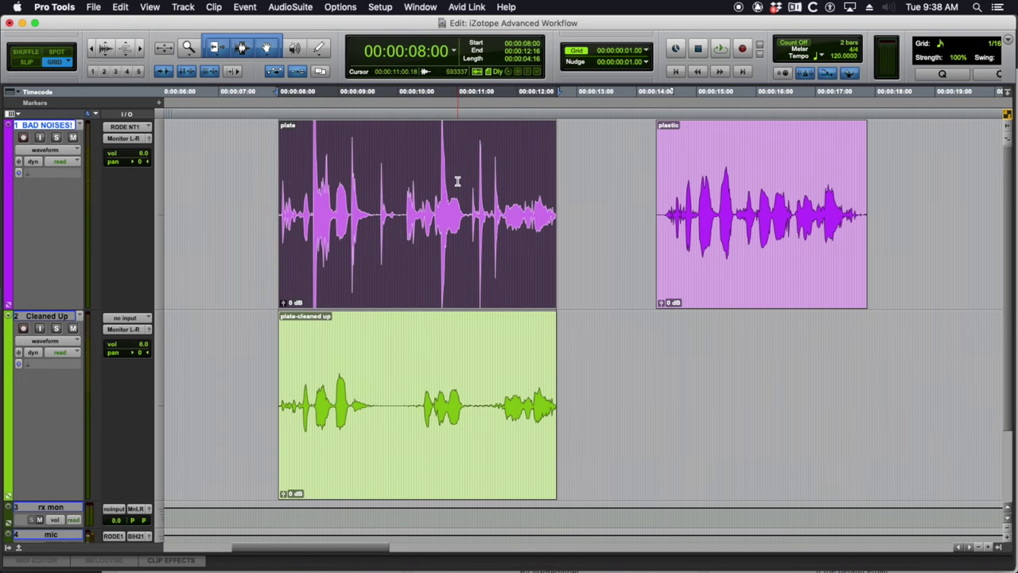
- Select the plastic clip on the BAD NOISES! track and play it back
scroll(436, 219, right, 2)
click(418, 204)
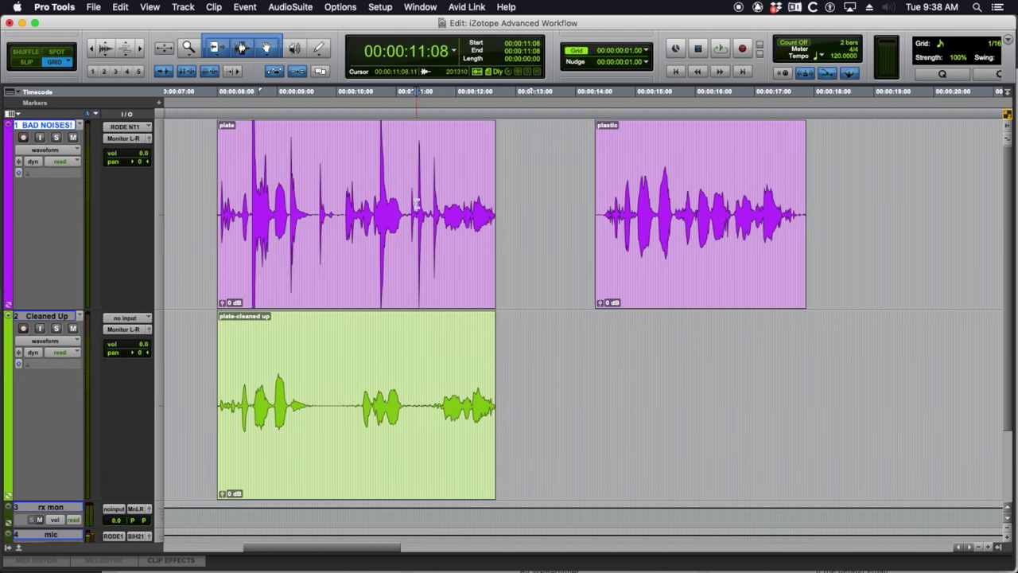
scroll(380, 201, right, 2)
click(355, 207)
scroll(355, 206, left, 5)
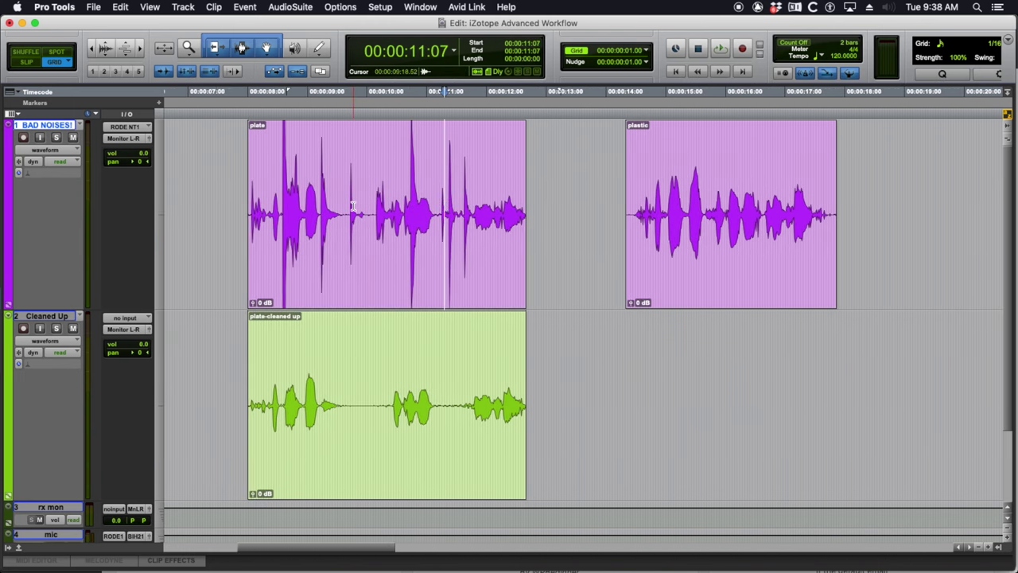
scroll(254, 253, left, 2)
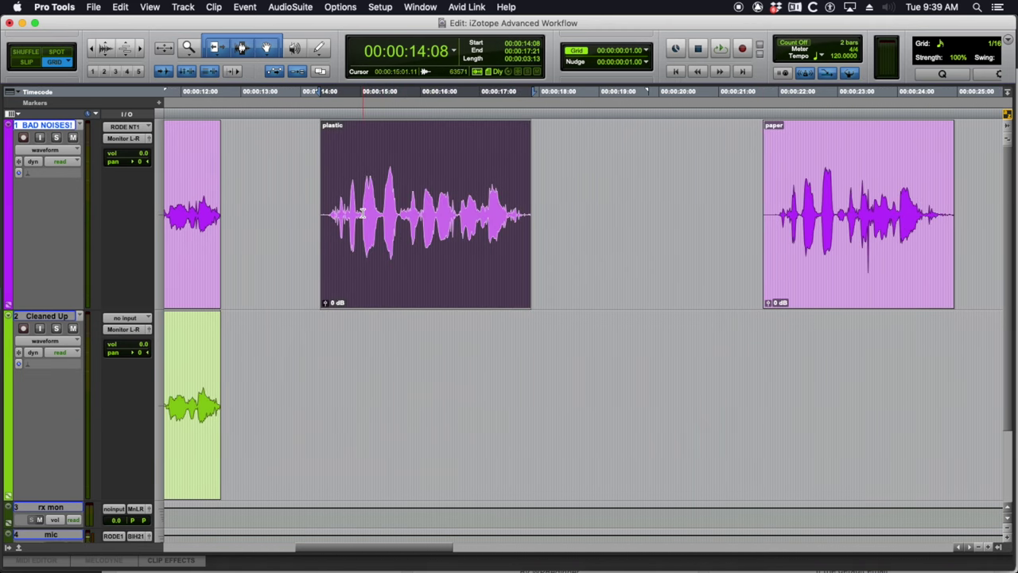
key(space)
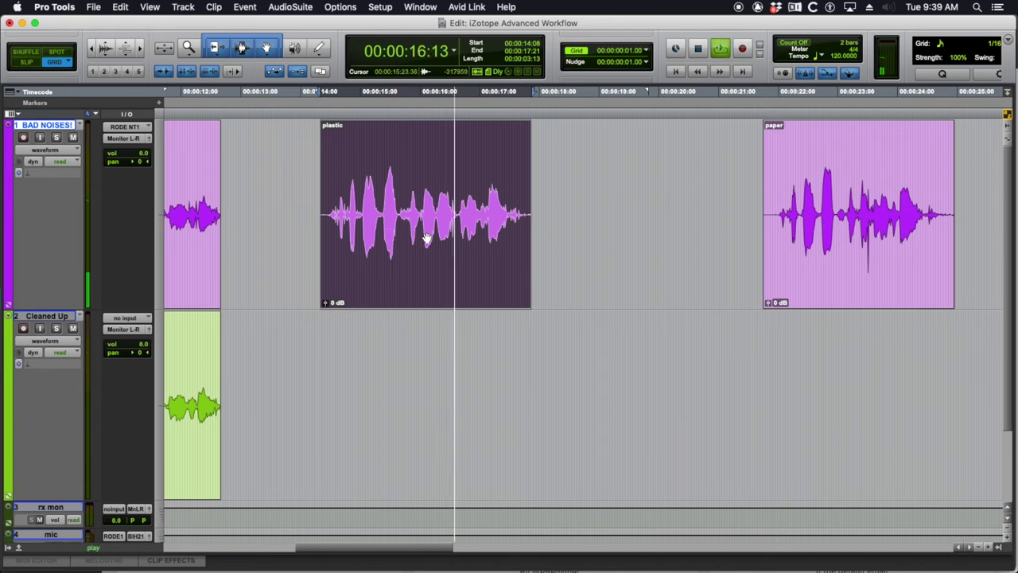
key(space)
- Send the plastic clip to iZotope RX 10 for repair through RX 10 Connect, with processing set to clip by clip
click(290, 6)
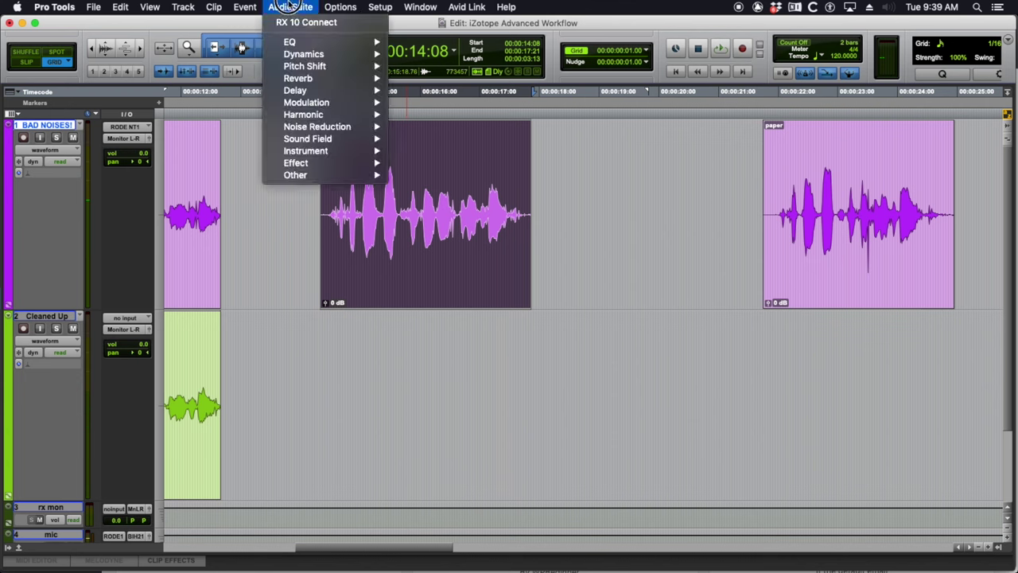
mouse_move(357, 129)
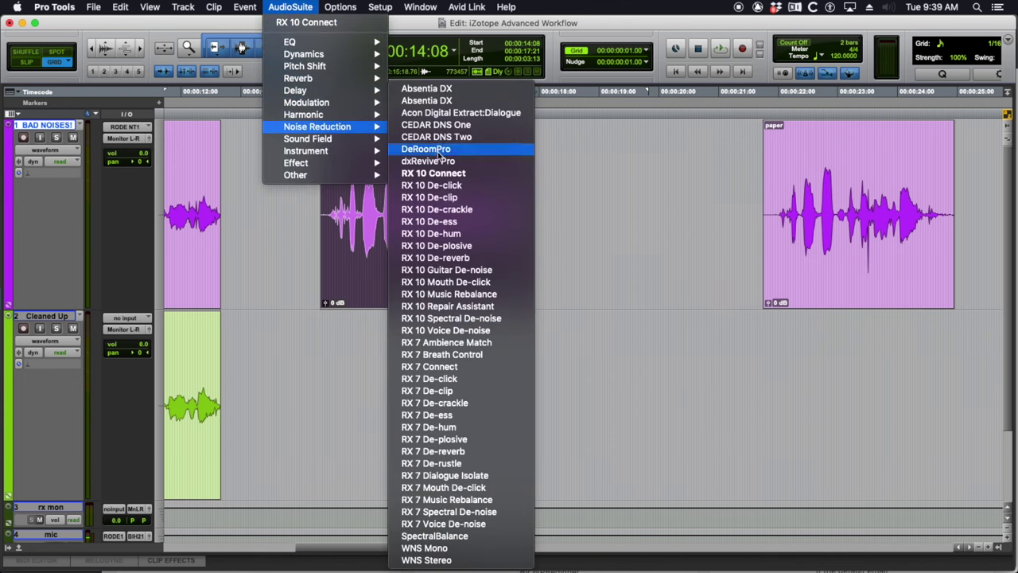
click(423, 173)
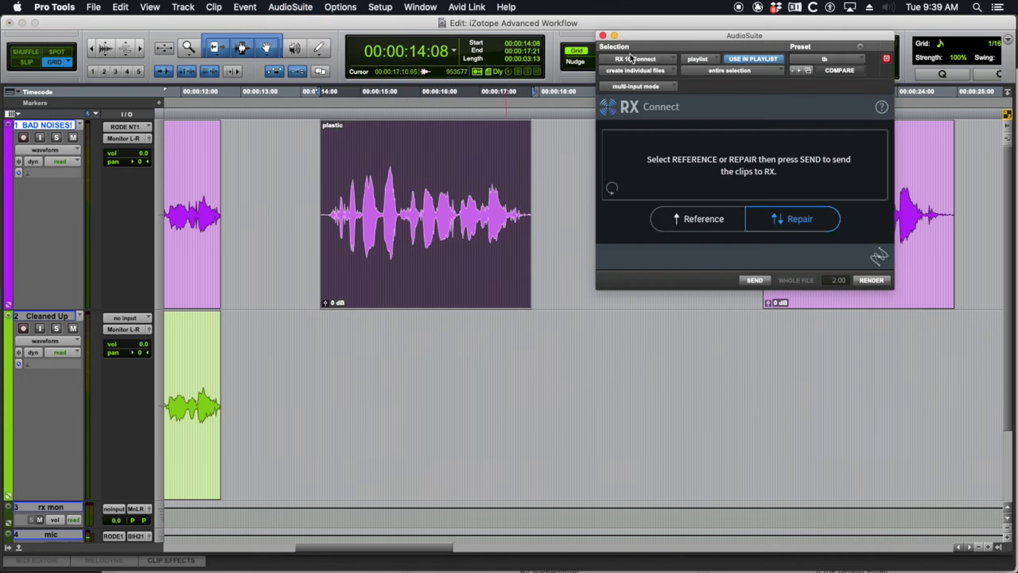
drag(651, 40, 564, 83)
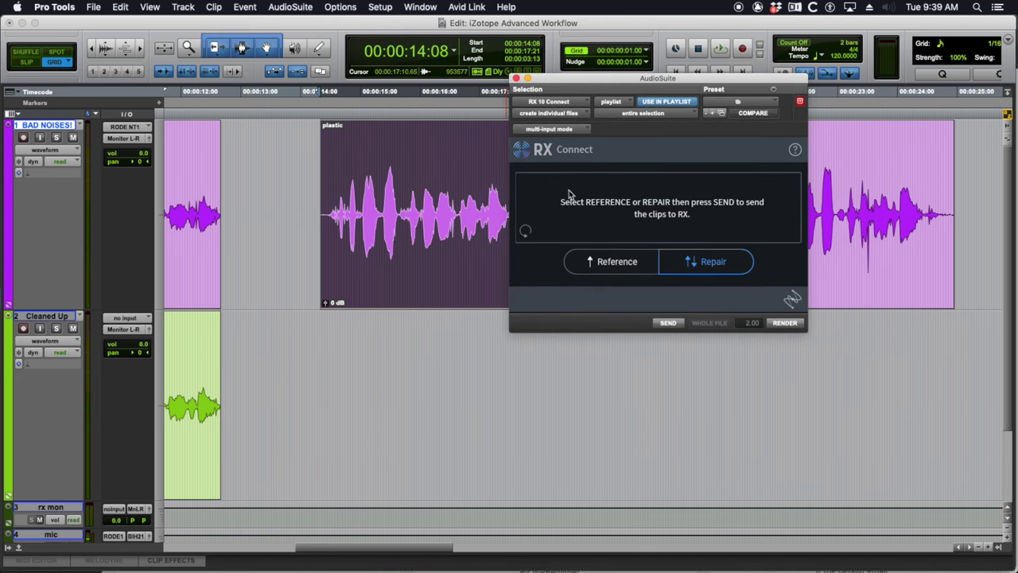
click(636, 115)
click(646, 101)
click(680, 326)
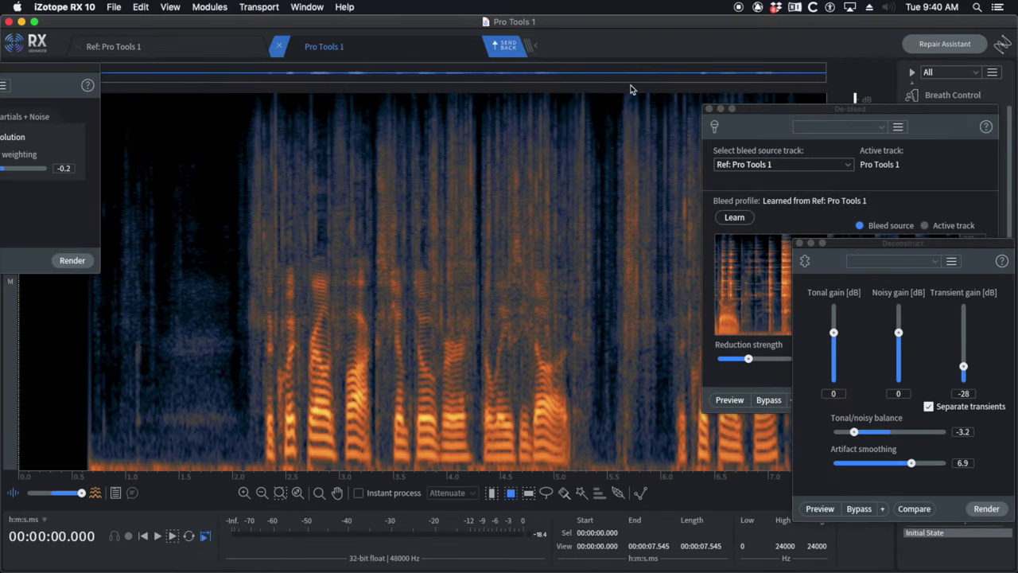
- Close the old reference file and the De-bleed and Deconstruct windows, and move the Spectral Repair window lower
click(80, 47)
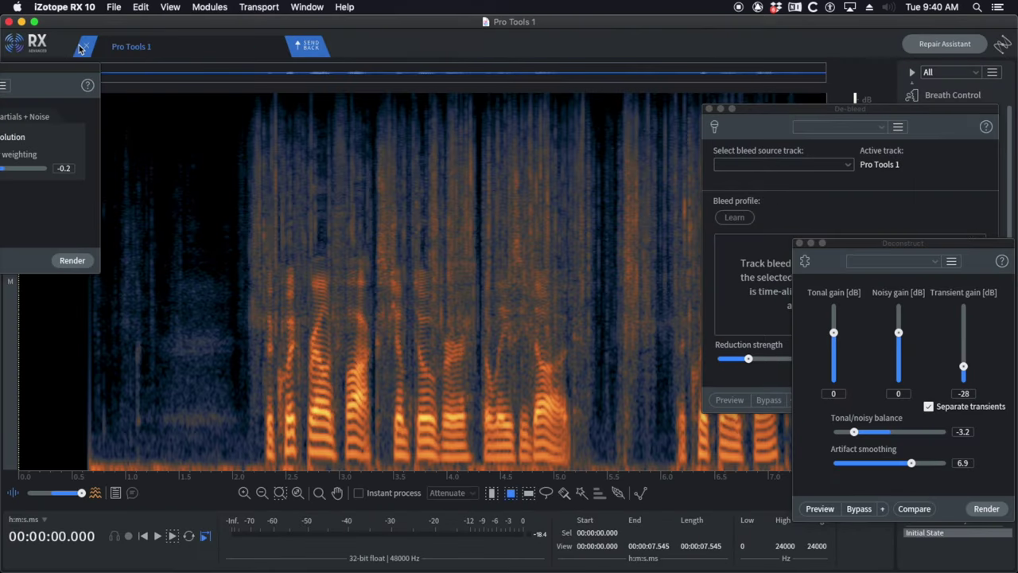
click(711, 108)
click(801, 251)
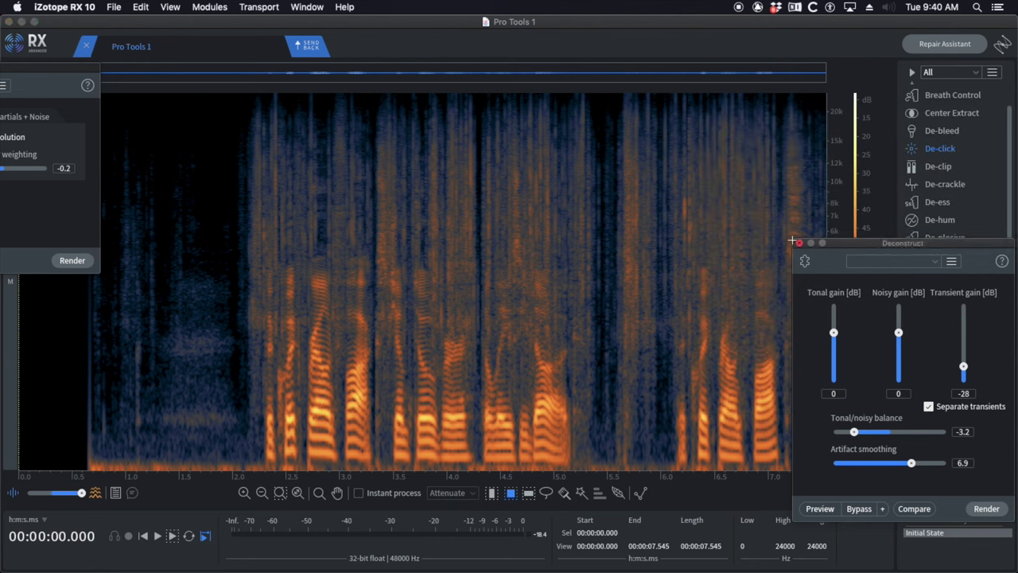
click(801, 244)
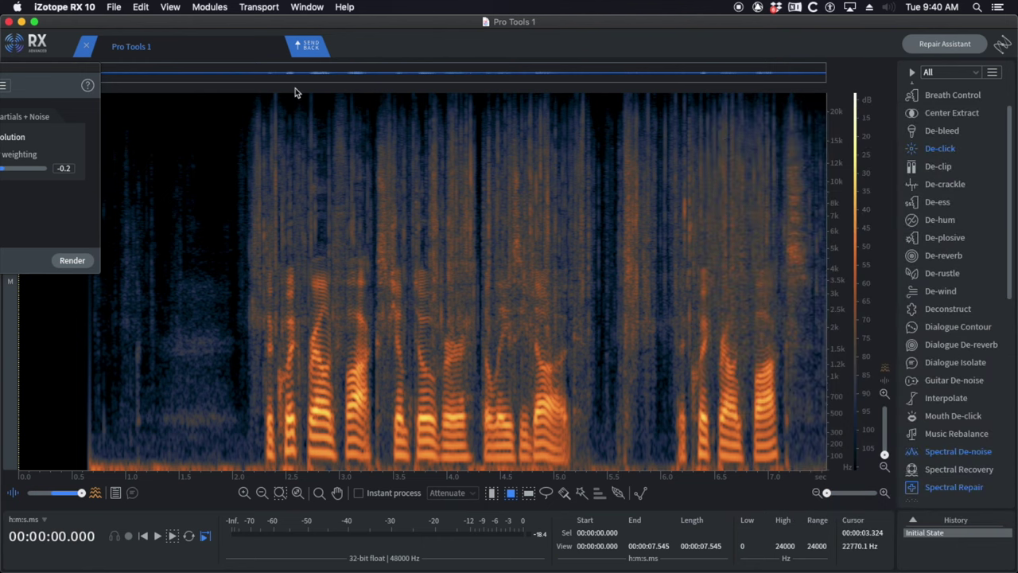
drag(78, 66, 127, 194)
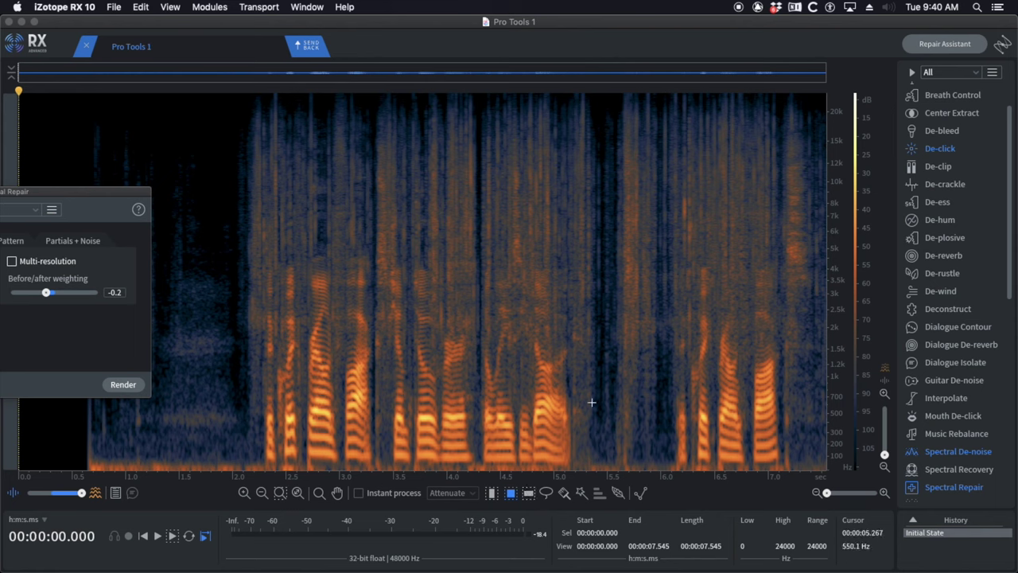
- Render De-crackle on the whole clip with quality High, strength 2.2 and amplitude skew -10.0
click(945, 184)
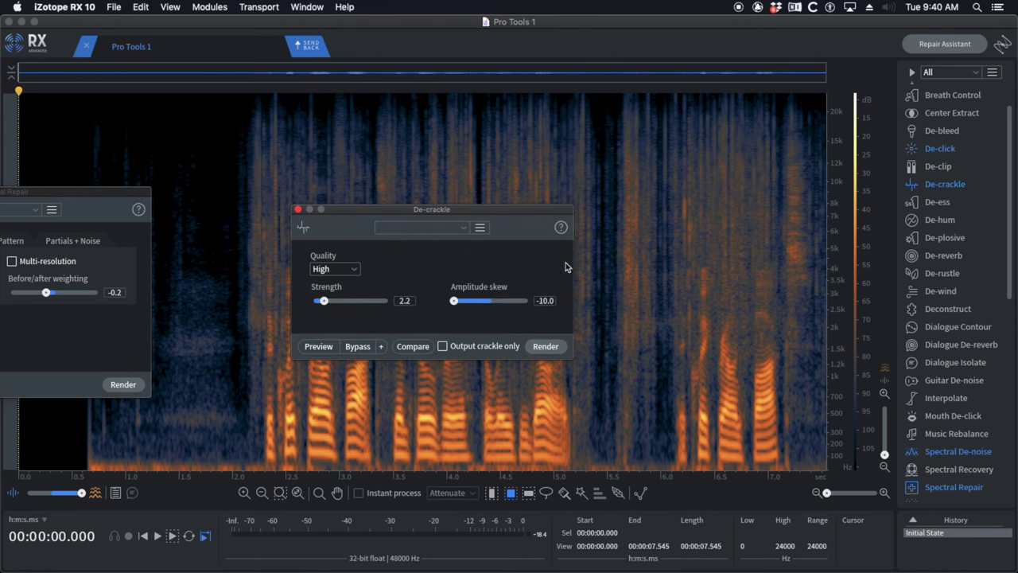
drag(535, 204, 757, 138)
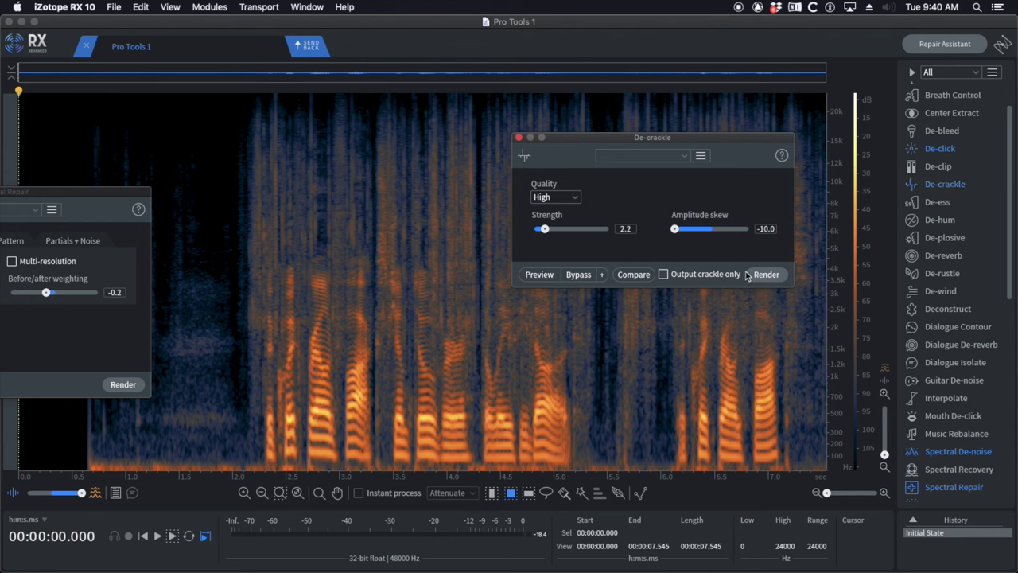
drag(679, 139, 588, 174)
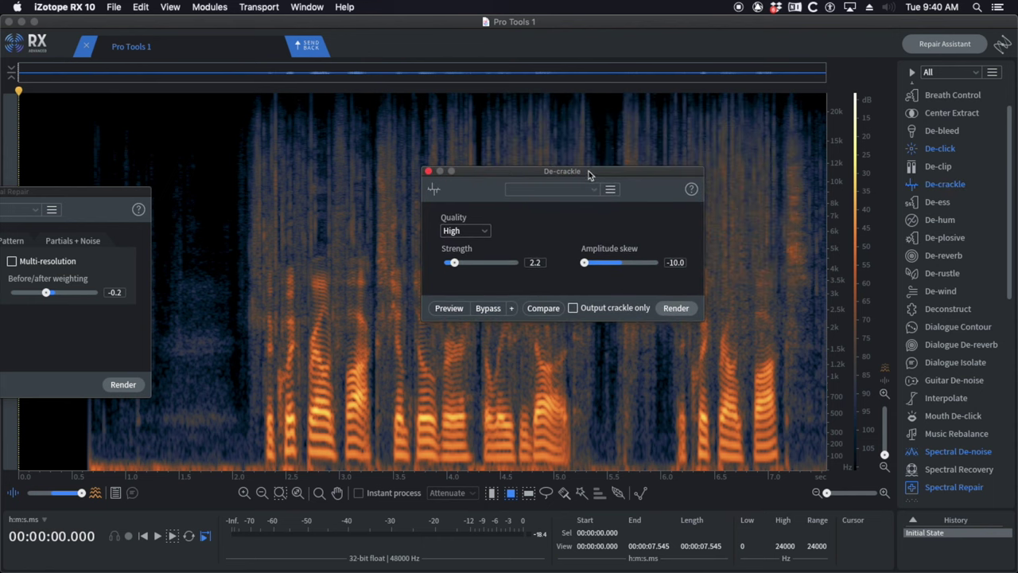
click(465, 232)
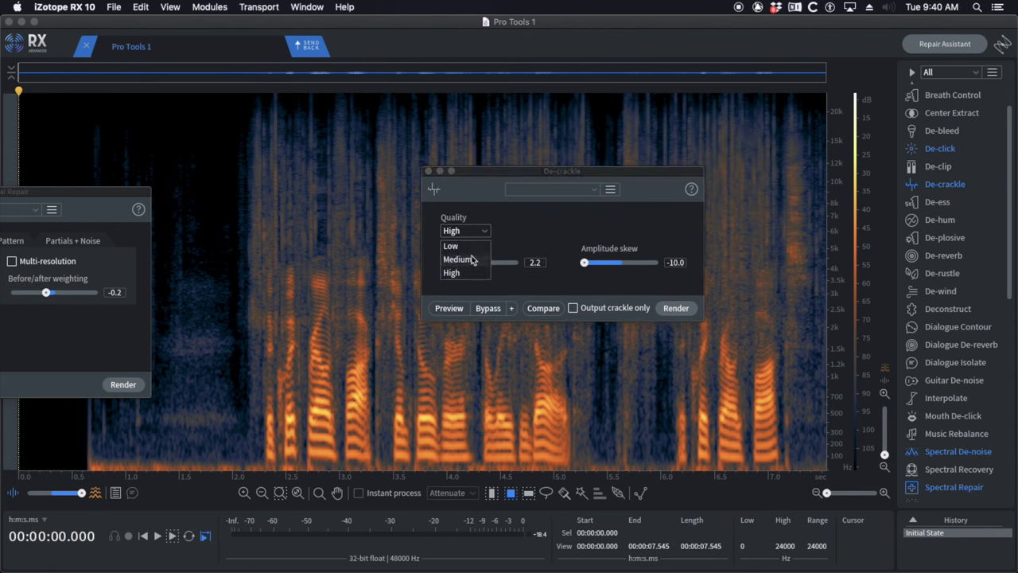
click(512, 199)
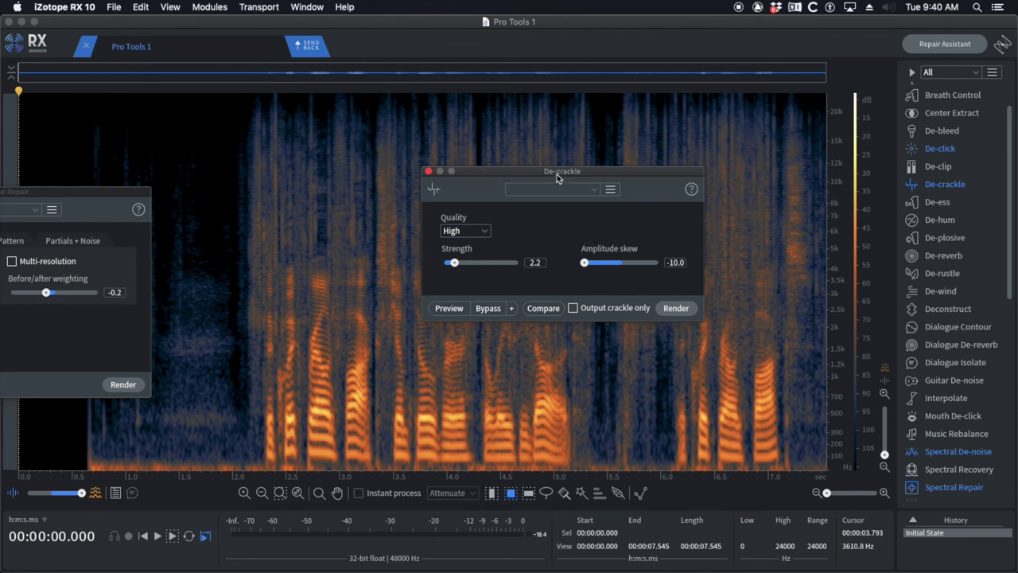
drag(558, 178, 632, 152)
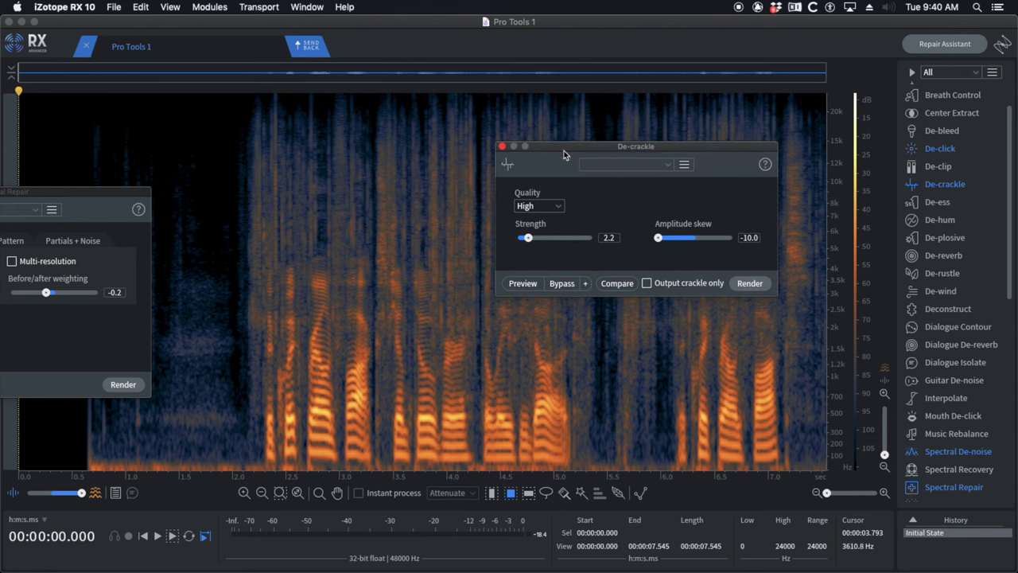
drag(552, 146, 623, 129)
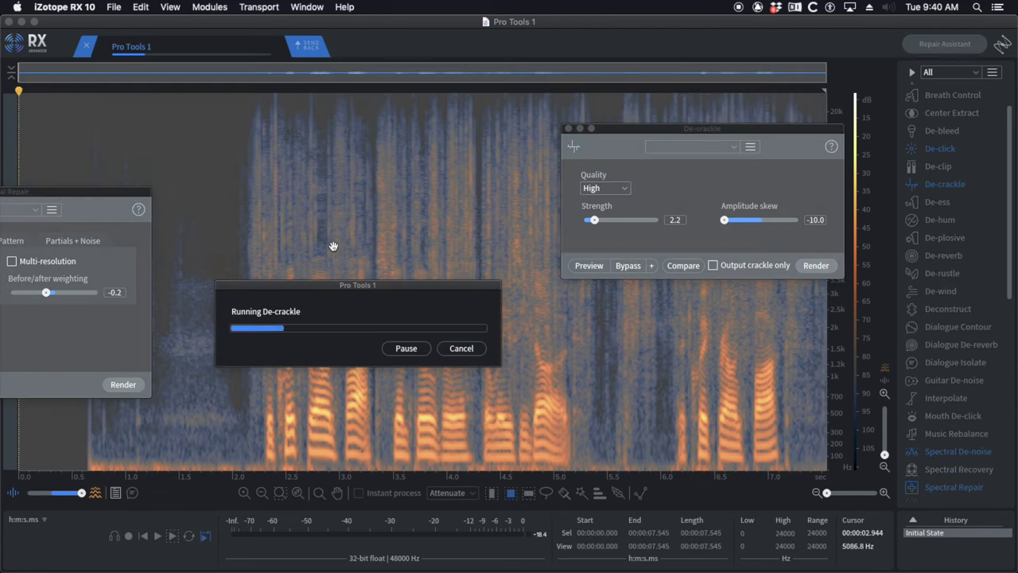
- Play the de-crackled audio from about 2.0 s and close the De-crackle window
click(234, 209)
key(space)
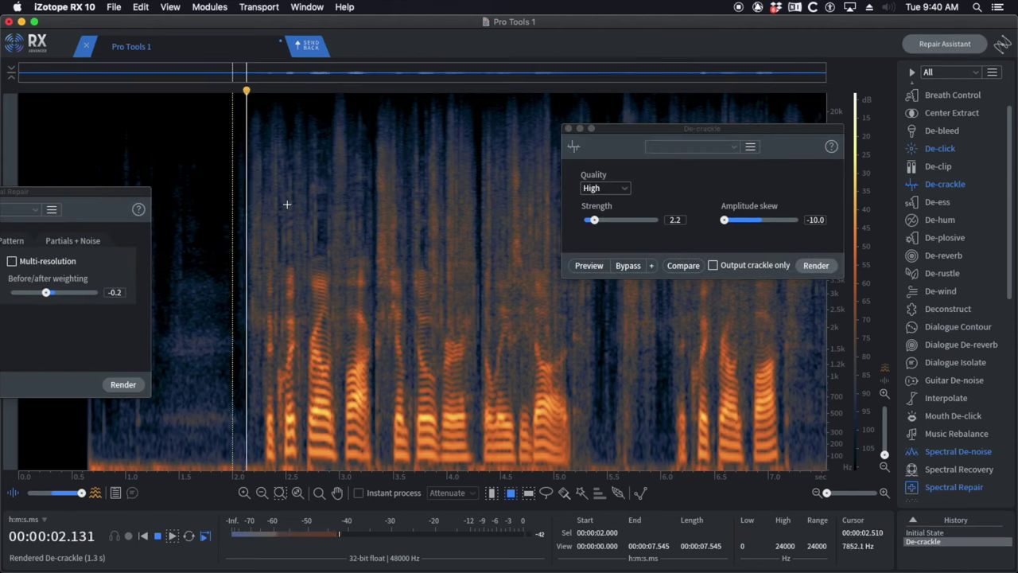
click(568, 128)
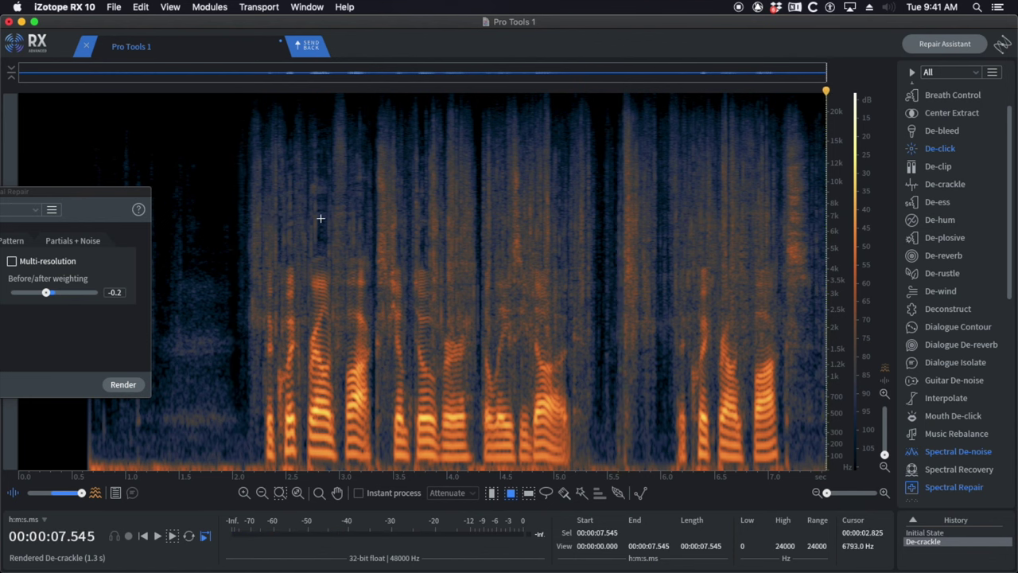
- Undo the De-crackle render and play the unprocessed audio from about 2.16 s for comparison
key(super+z)
click(250, 197)
key(space)
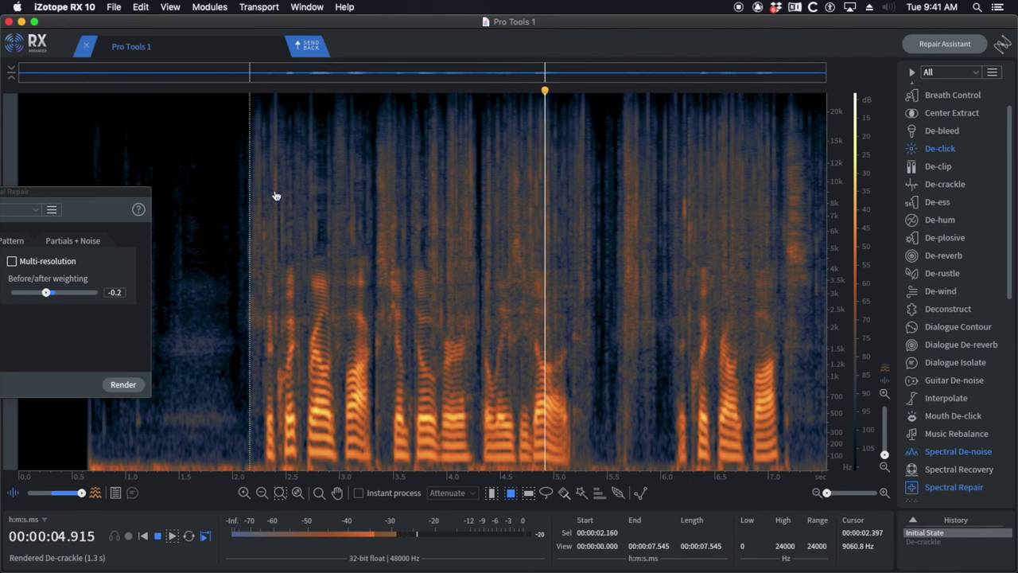
key(super+shift+z)
click(602, 208)
key(space)
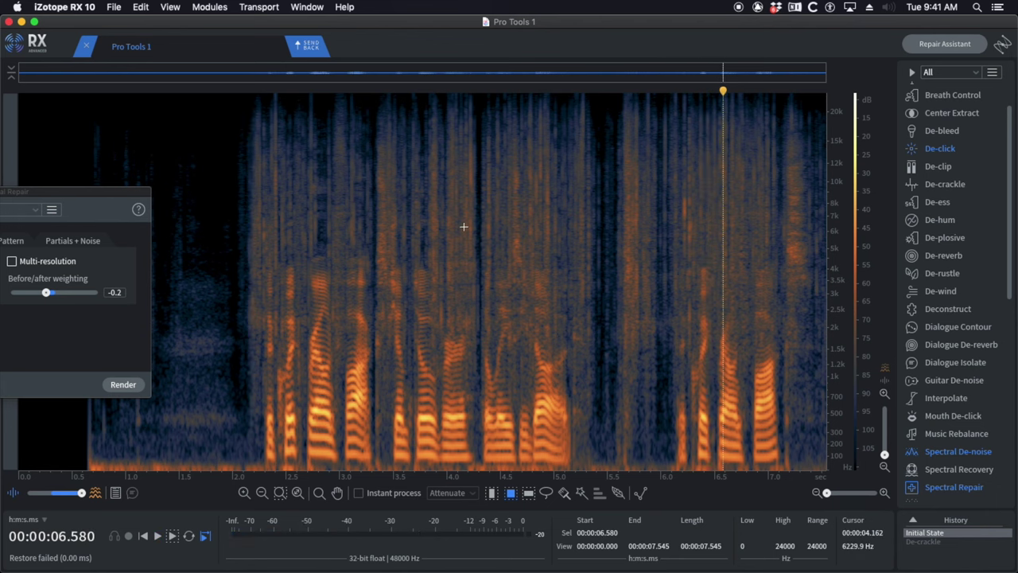
- Render De-crackle on the whole clip again and play the result from about 2.0 s
key(super+r)
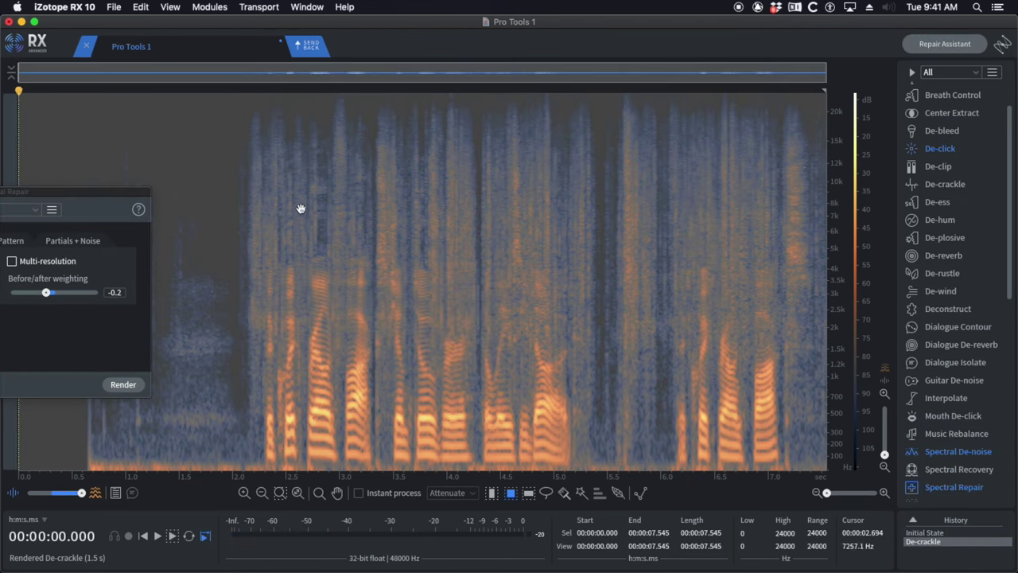
click(232, 183)
key(space)
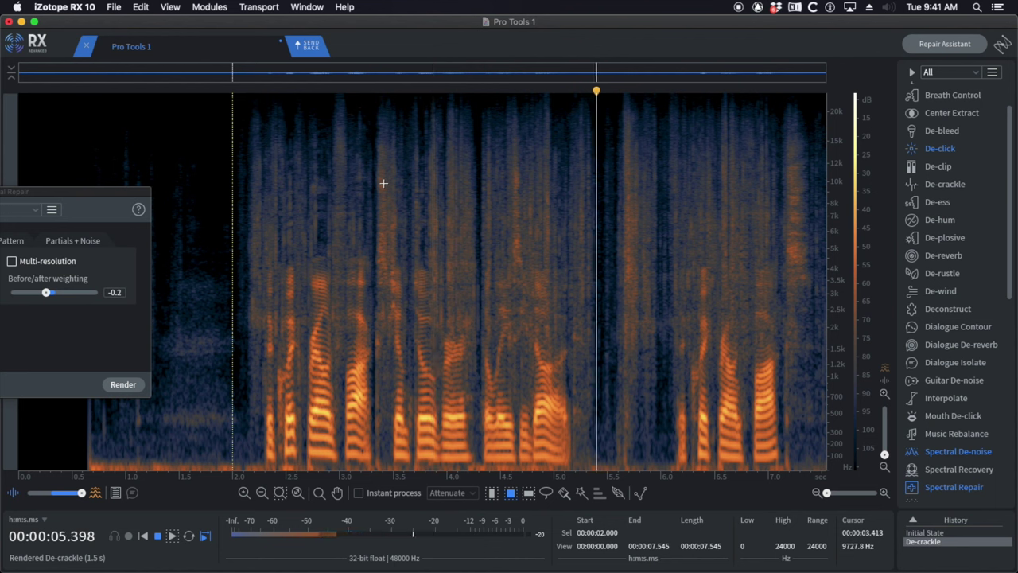
key(space)
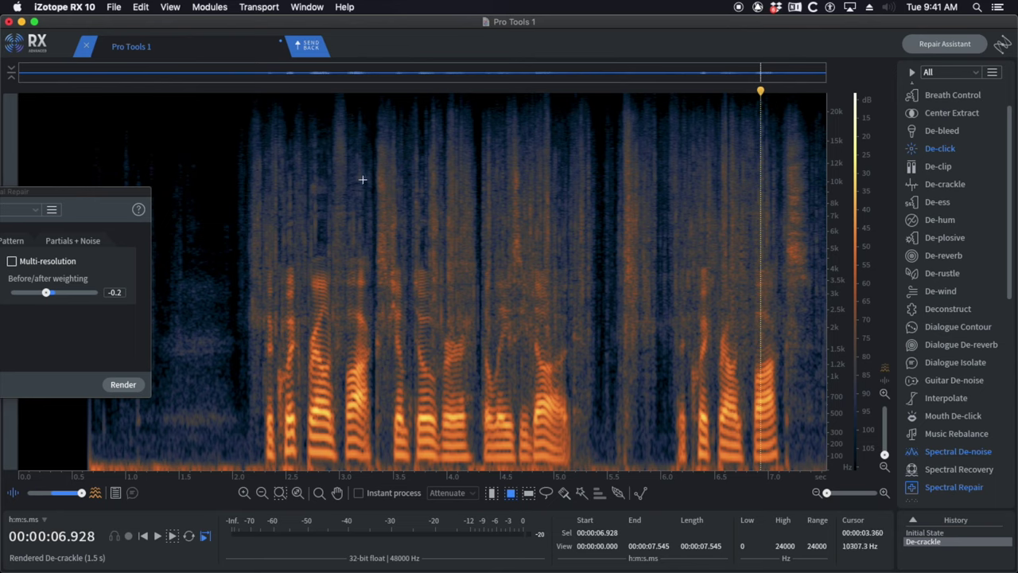
- Select a spectrogram region from about 2.69 to 2.75 s, spanning about 2.9 to 12.6 kHz
scroll(326, 211, up, 10)
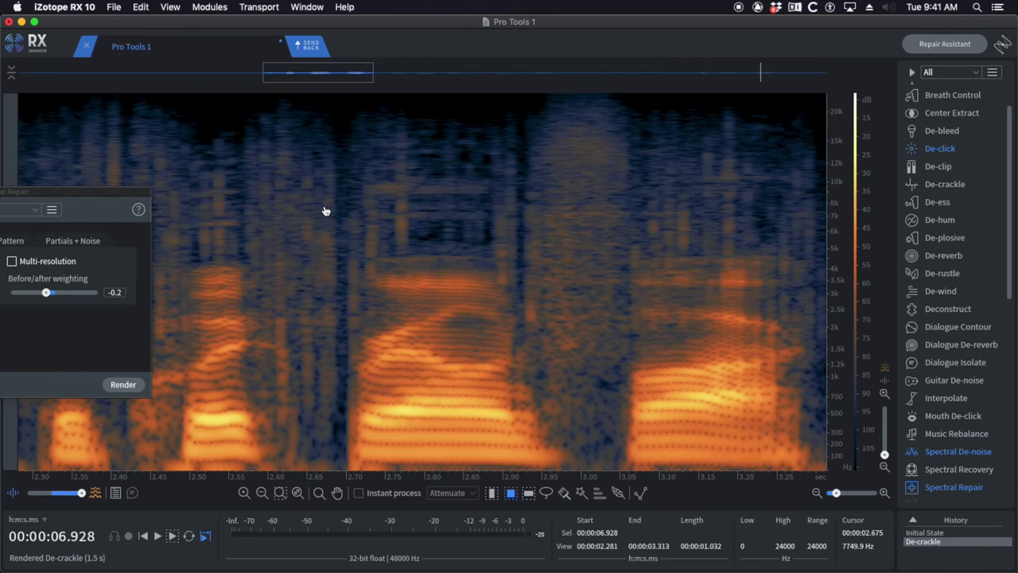
drag(393, 169, 418, 247)
click(332, 178)
drag(340, 157, 383, 297)
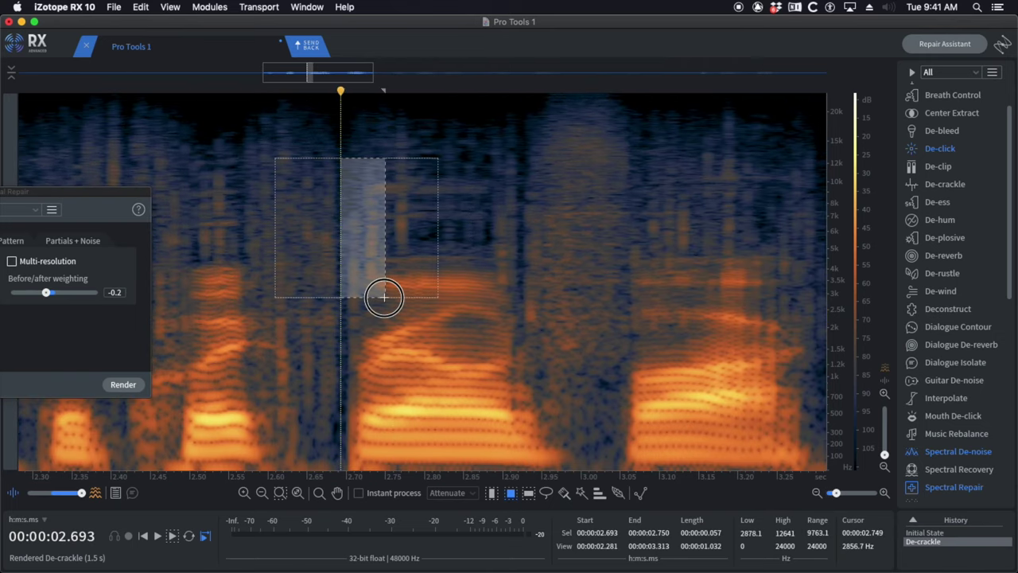
click(283, 229)
scroll(283, 230, down, 5)
drag(260, 170, 287, 260)
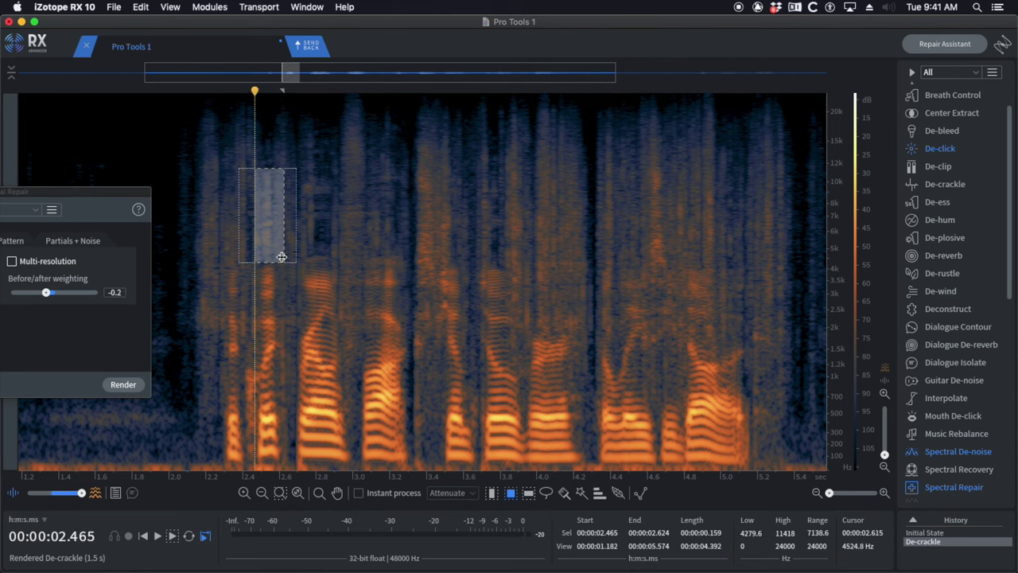
scroll(271, 253, up, 2)
scroll(268, 252, down, 3)
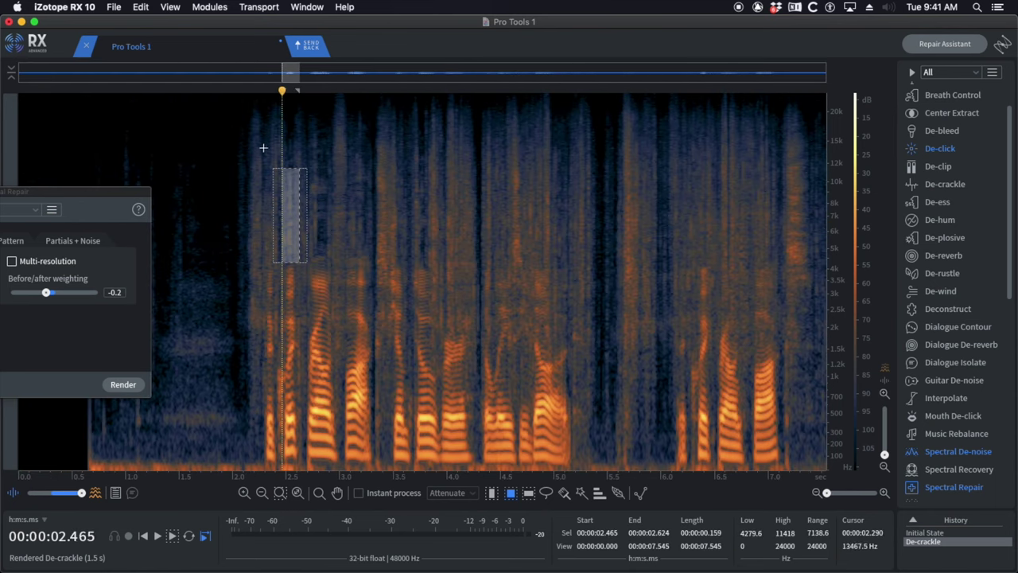
- Select the spectrogram region from 2.0 to 7.5 s, spanning about 1.5 to 21.4 kHz, and open the De-click module
drag(230, 104, 823, 349)
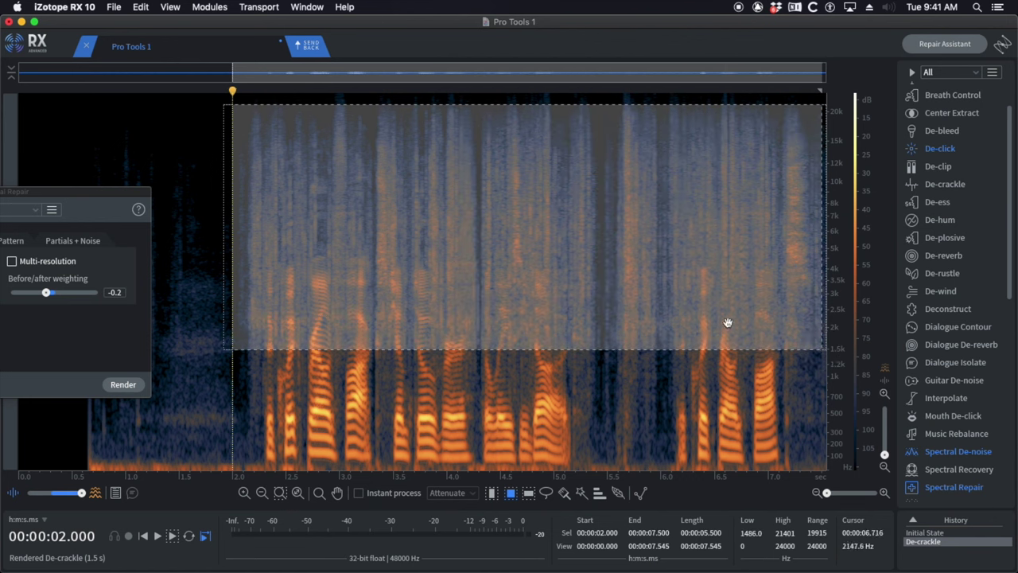
click(936, 151)
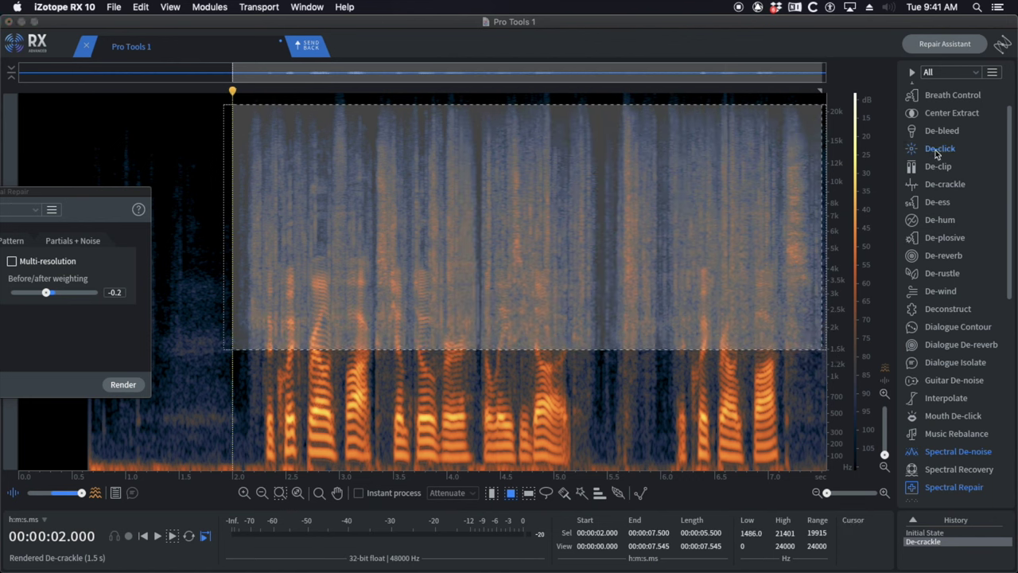
drag(539, 296, 852, 325)
- Set De-click to a frequency skew of 3.2 with the Multi-band (random clicks) algorithm and render it on the selection
drag(671, 424, 698, 424)
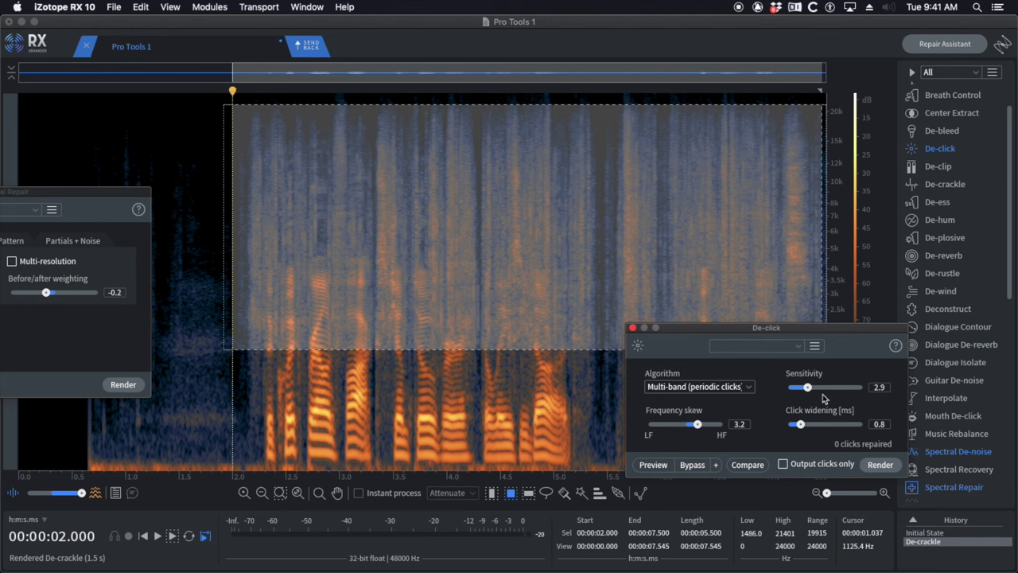
click(732, 389)
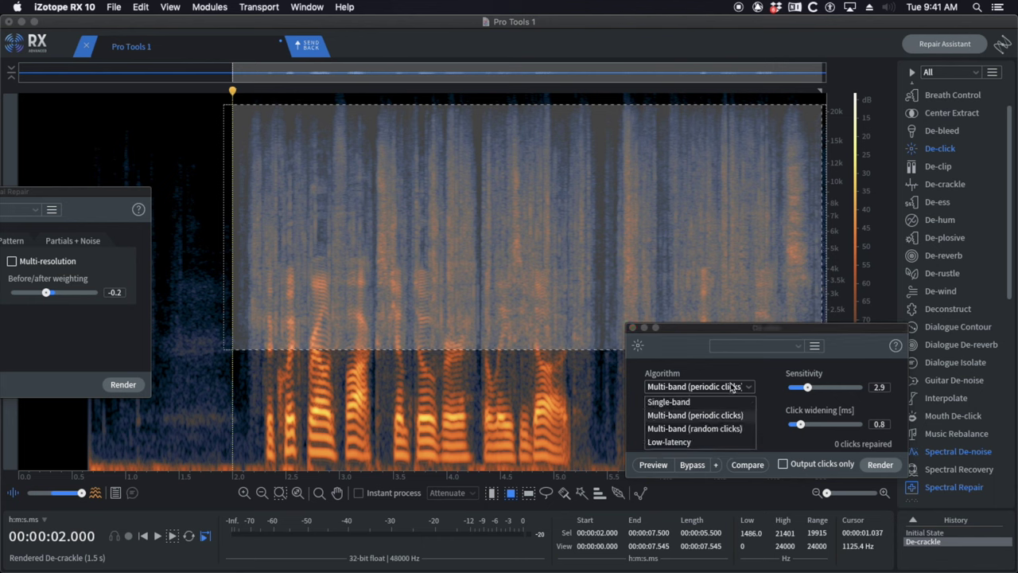
click(713, 430)
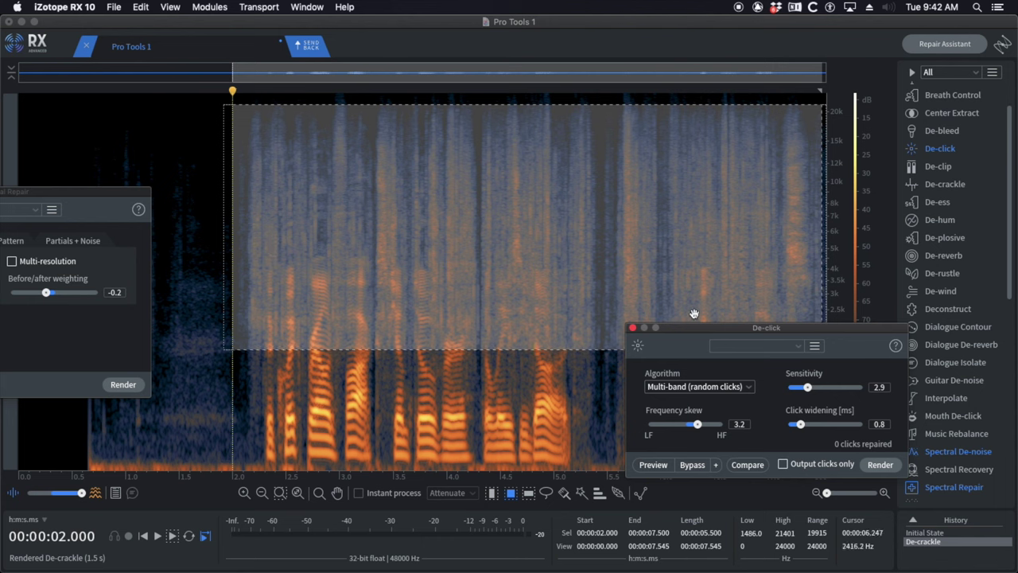
click(878, 462)
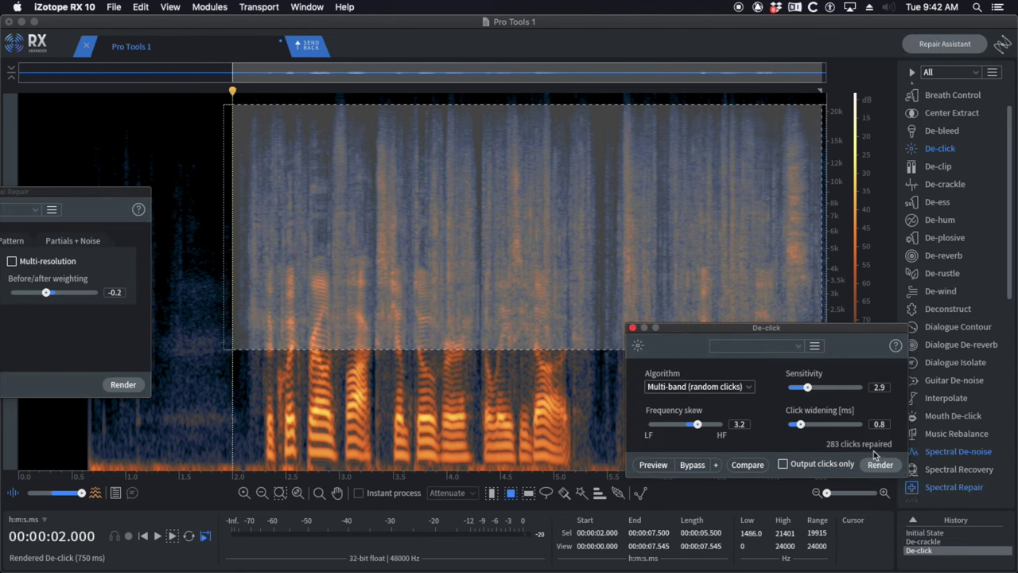
- Play the de-clicked audio from about 1.9 s and close the De-click window
click(223, 164)
key(space)
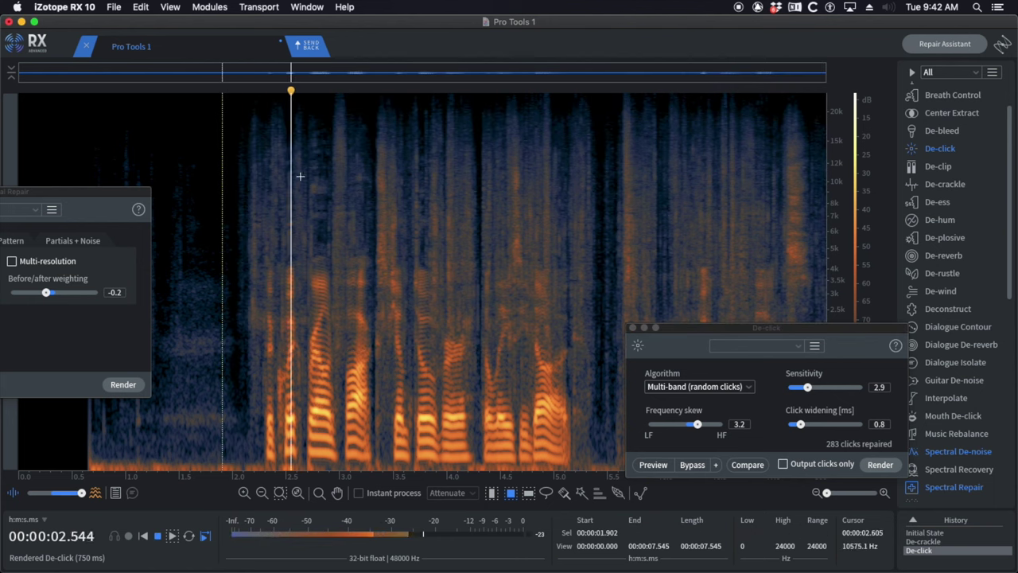
click(633, 328)
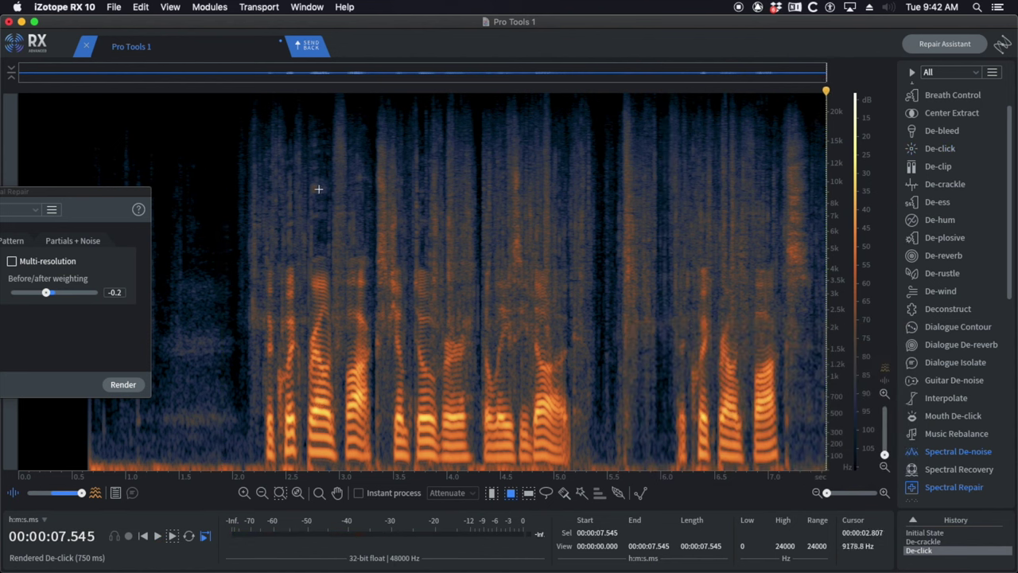
- Play the de-clicked audio from about 5.4 s and replay it from about 5.46 s
scroll(629, 258, up, 5)
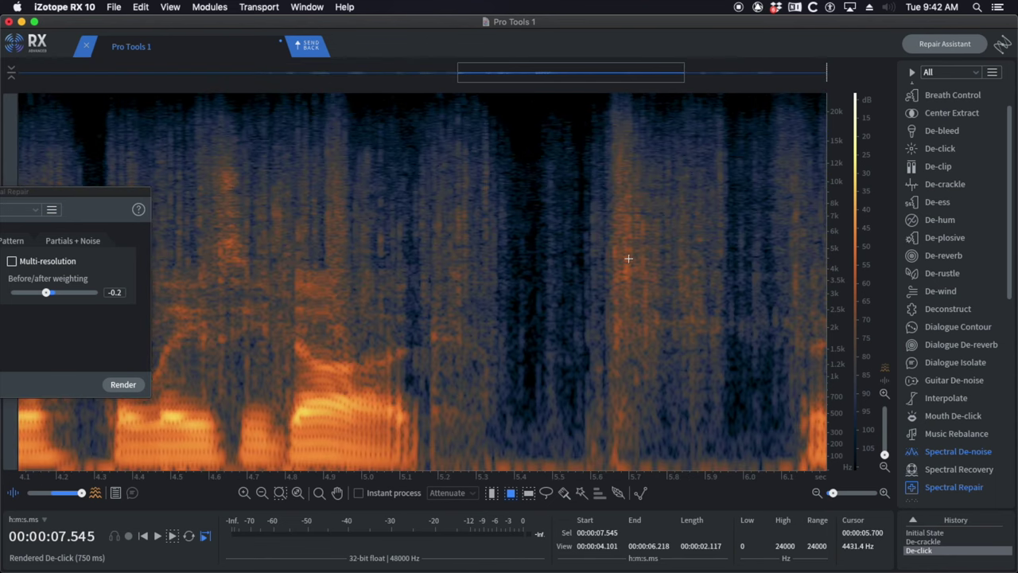
scroll(629, 262, down, 3)
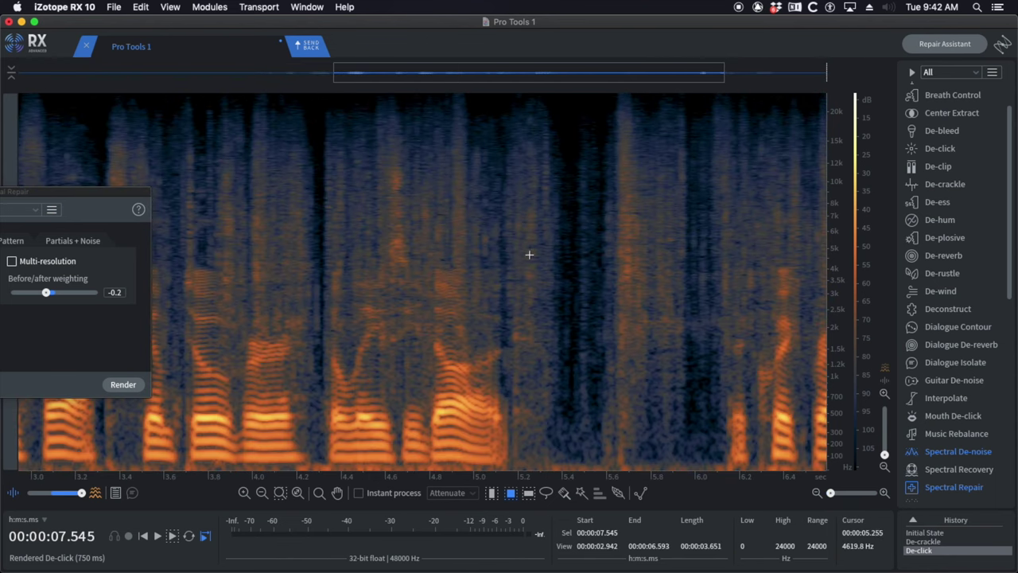
click(557, 227)
key(space)
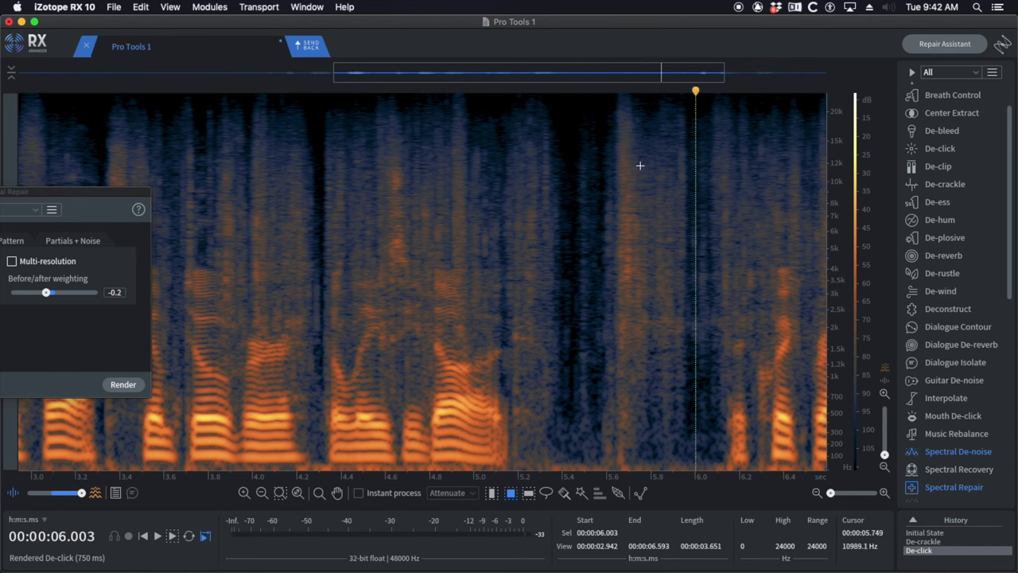
click(573, 187)
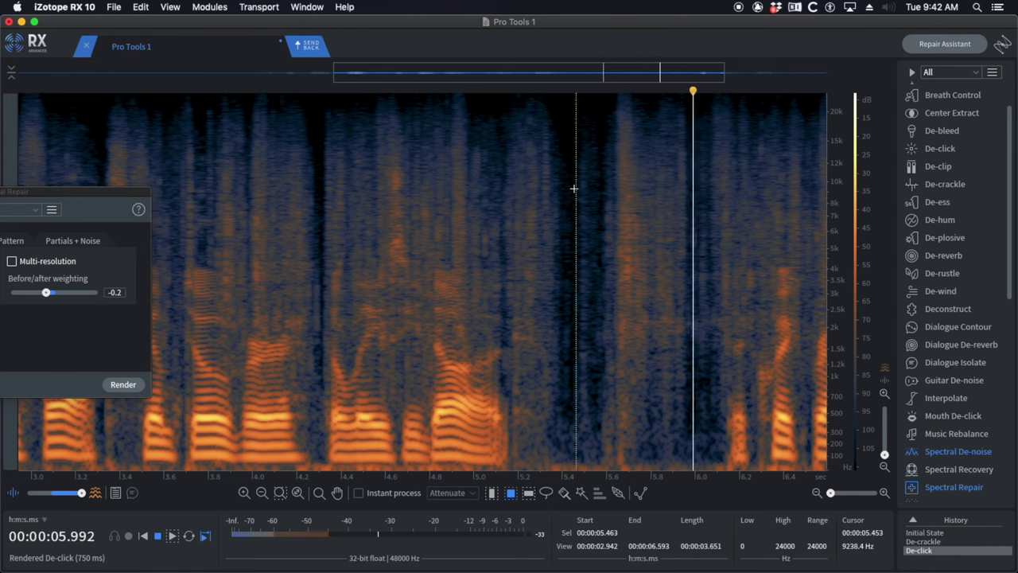
double_click(574, 188)
click(577, 184)
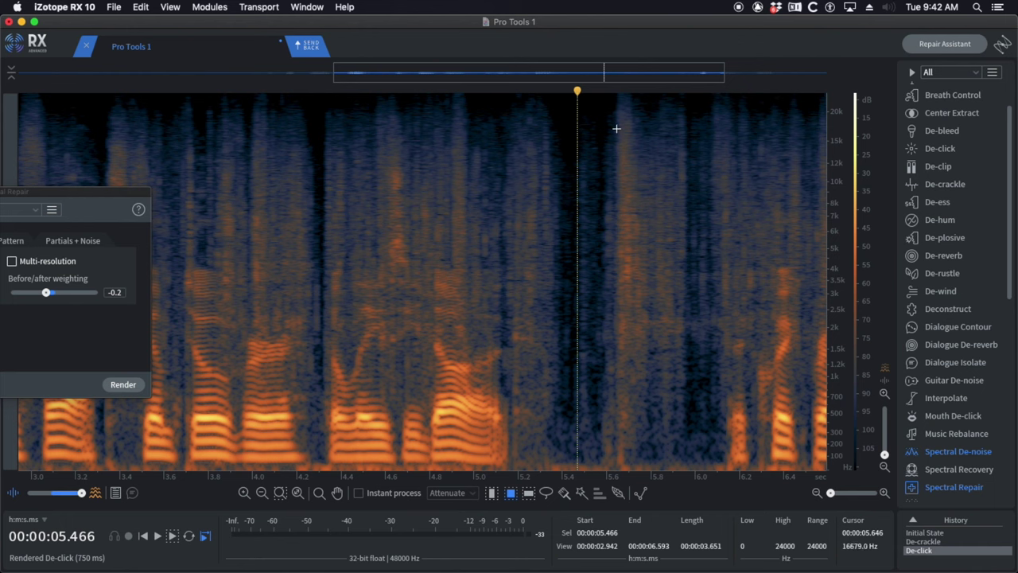
- Play the opening words of the de-clicked audio from about 2.32 s
scroll(610, 157, down, 5)
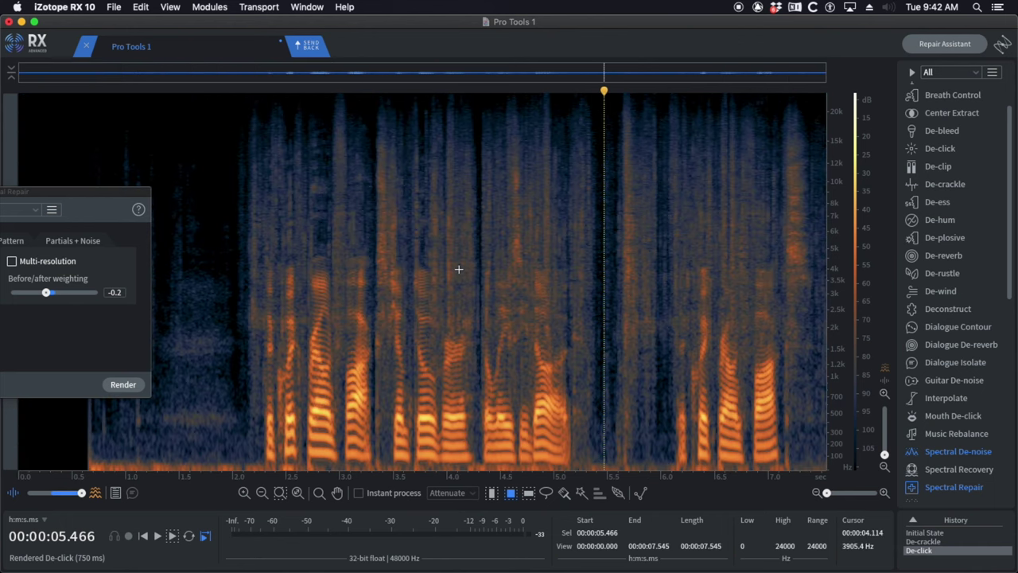
click(279, 266)
scroll(295, 273, up, 5)
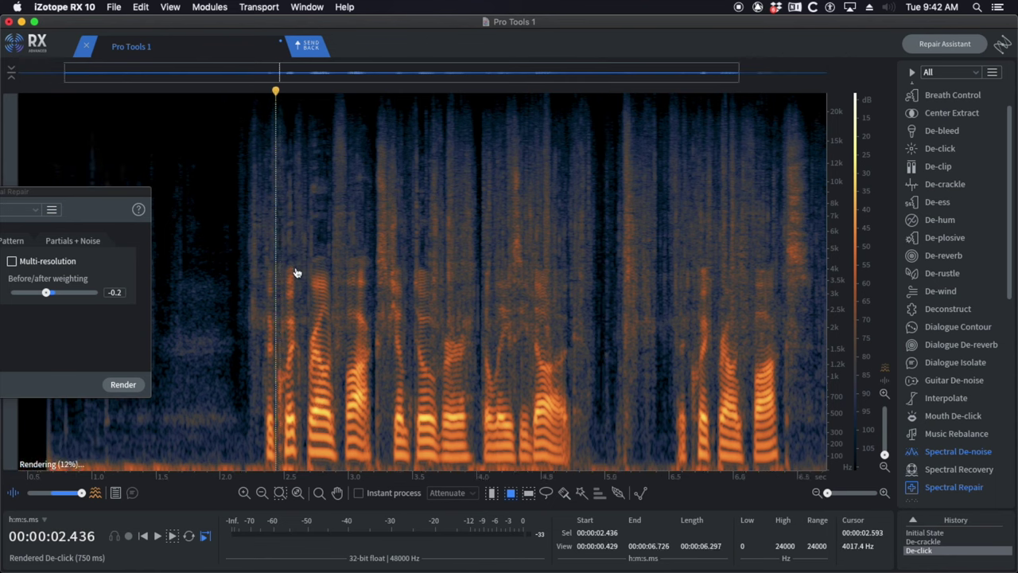
scroll(296, 273, down, 2)
key(space)
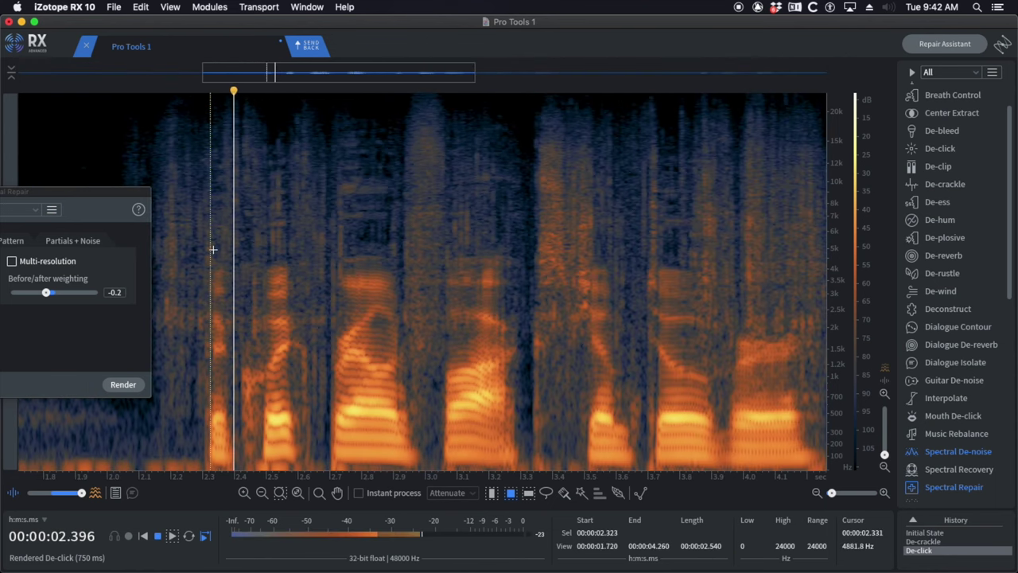
key(space)
- Select the spectrogram region from about 2.27 to 2.77 s, spanning about 1.1 to 17.9 kHz, and render De-click on it twice
drag(193, 126, 371, 331)
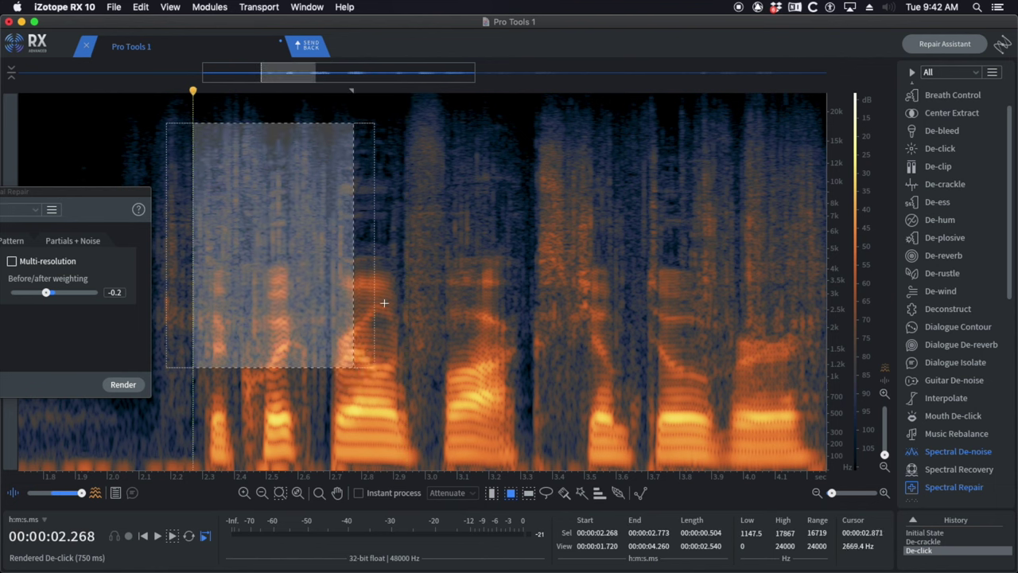
key(shift+2)
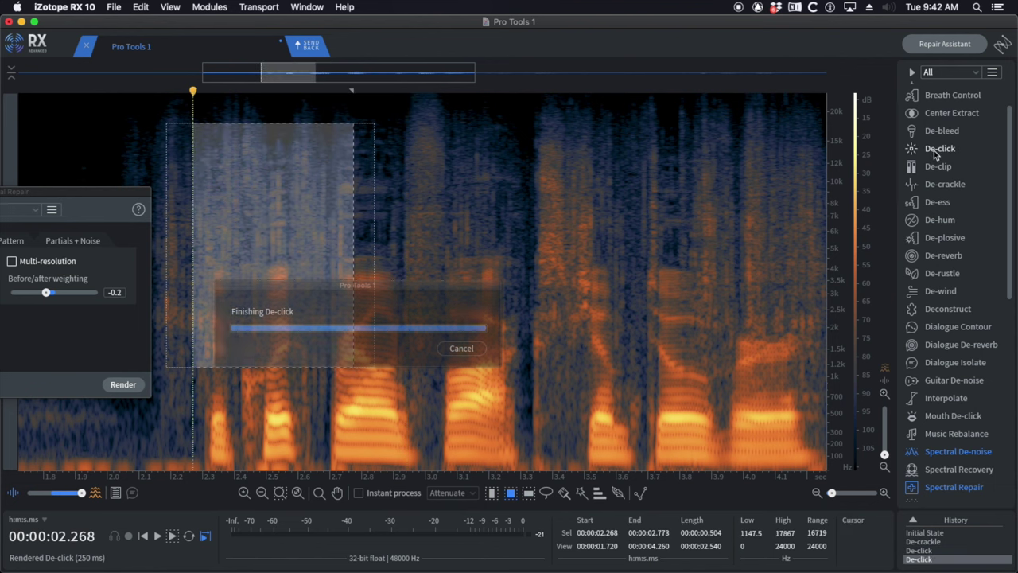
key(shift+2)
- Try a De-crackle pass and a further De-click pass with sensitivity 6.2 on the selected region
key(shift+3)
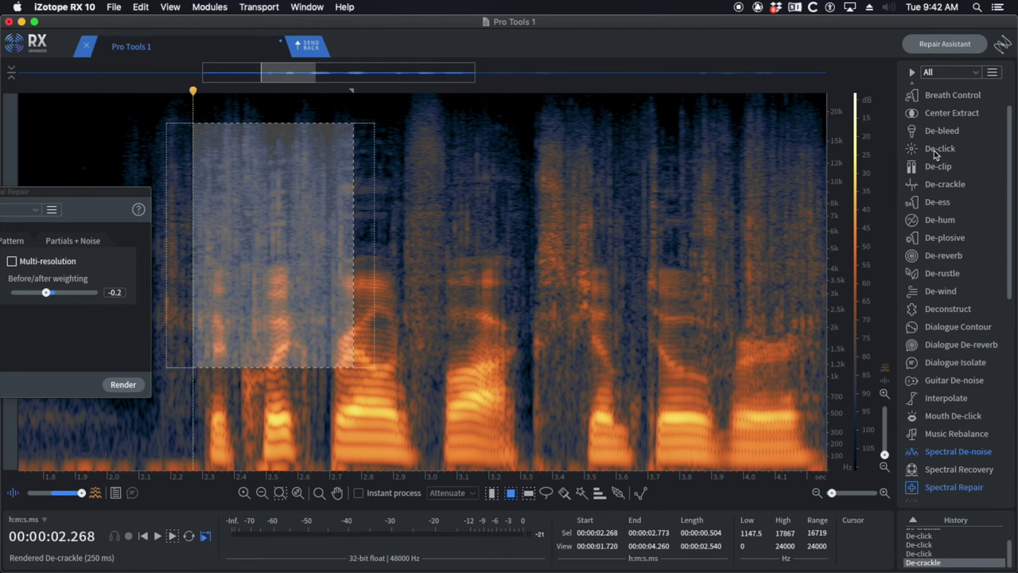
click(934, 150)
drag(808, 397, 833, 397)
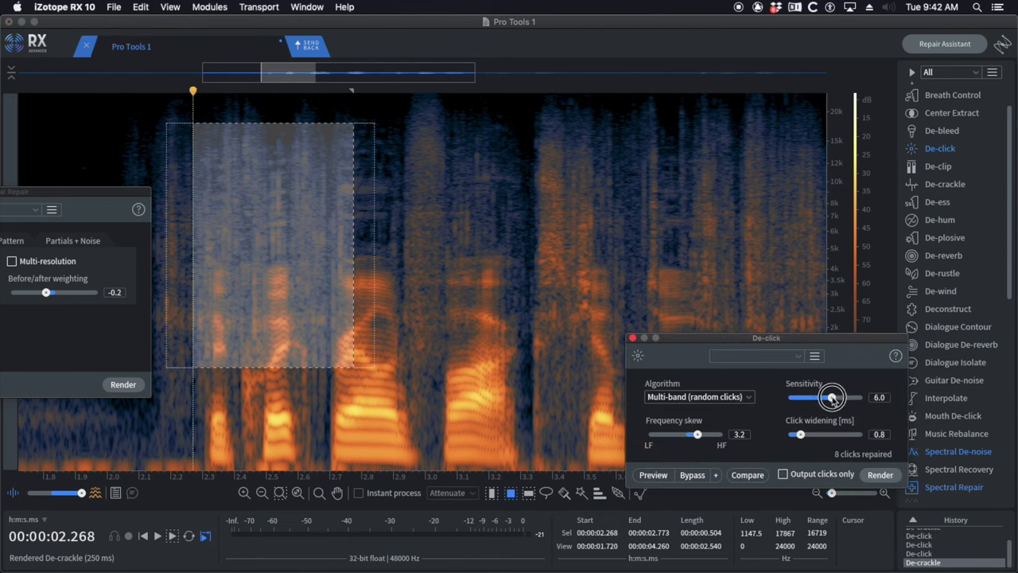
key(Return)
- Play the processed audio from about 2.12 s and replay it from about 2.17 s
click(145, 171)
key(space)
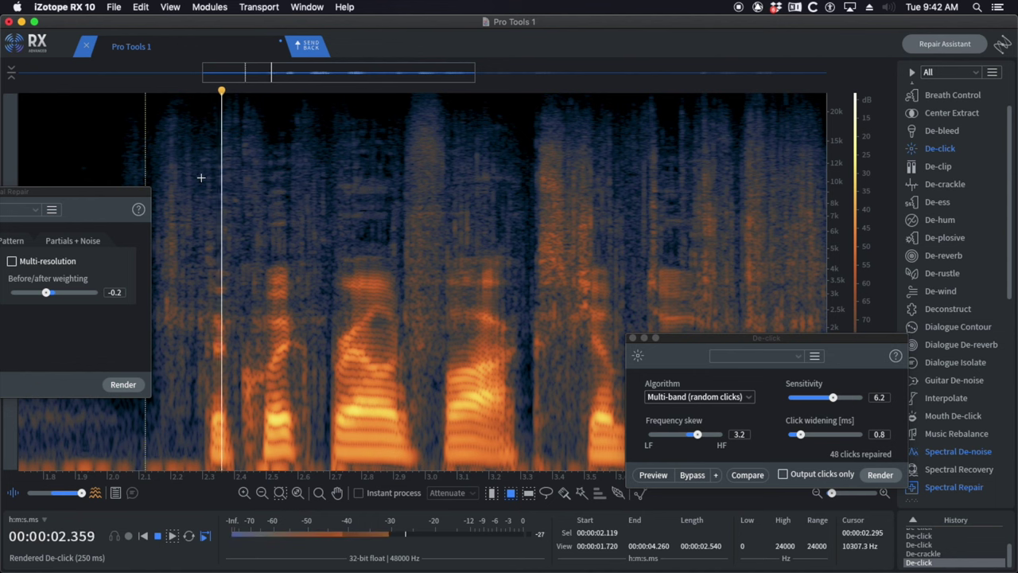
click(162, 175)
click(160, 175)
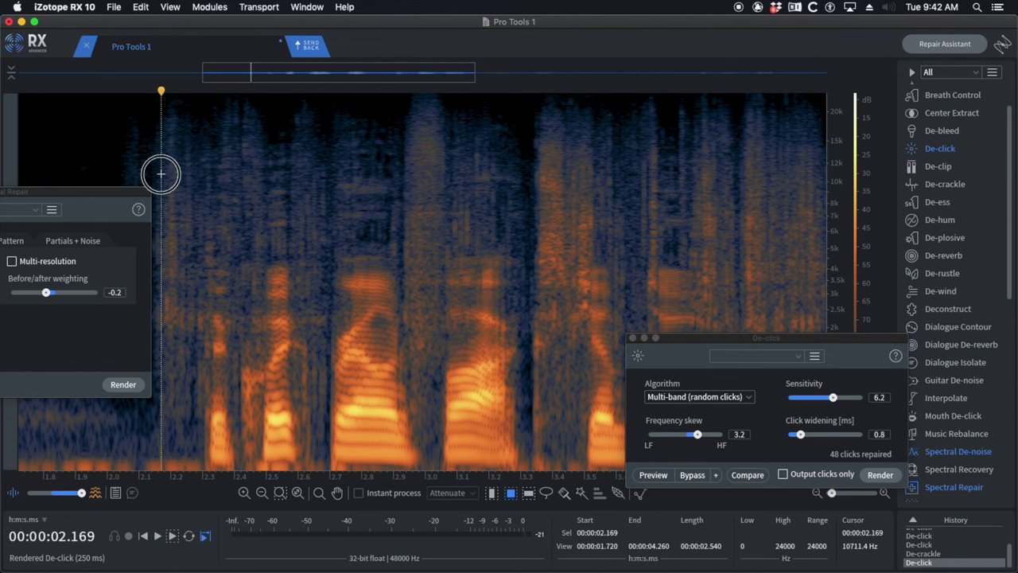
key(space)
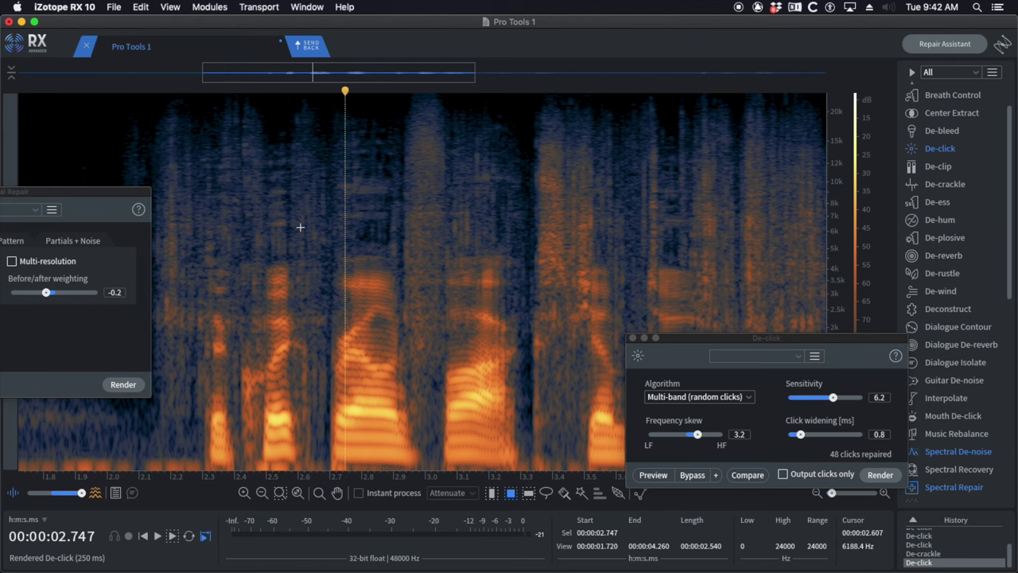
- Undo the last De-click and De-crackle renders and close the De-click window
key(super+z)
key(super+z)
click(276, 214)
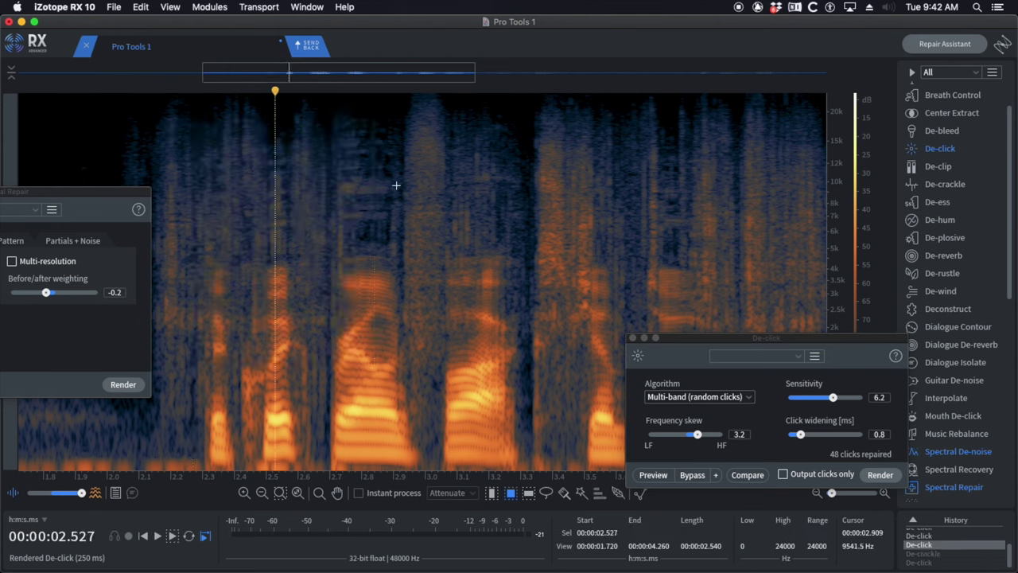
click(632, 337)
- Play the restored audio from about 2.15 s with the whole clip in view
scroll(472, 280, down, 2)
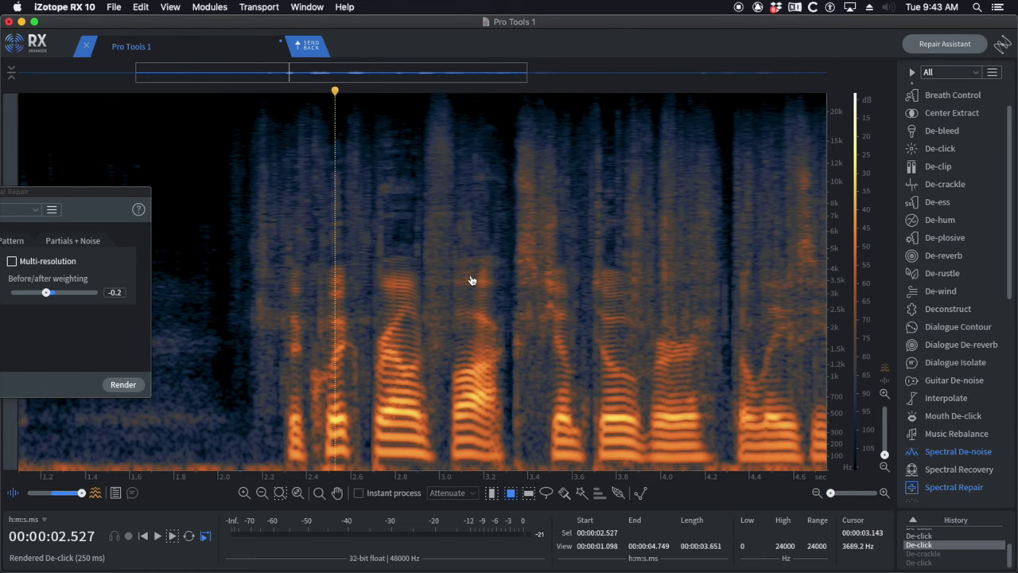
scroll(306, 219, down, 2)
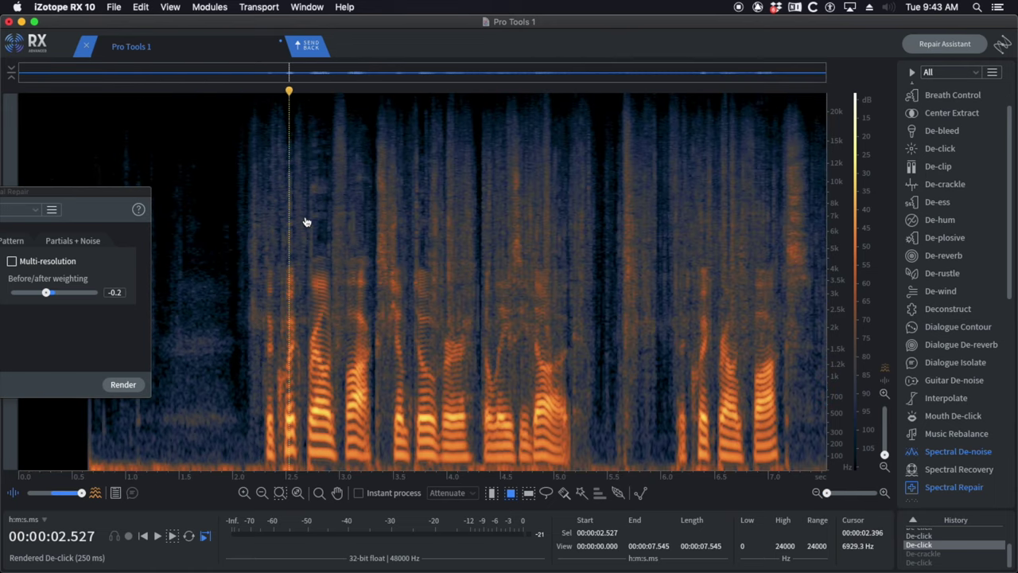
click(249, 201)
key(space)
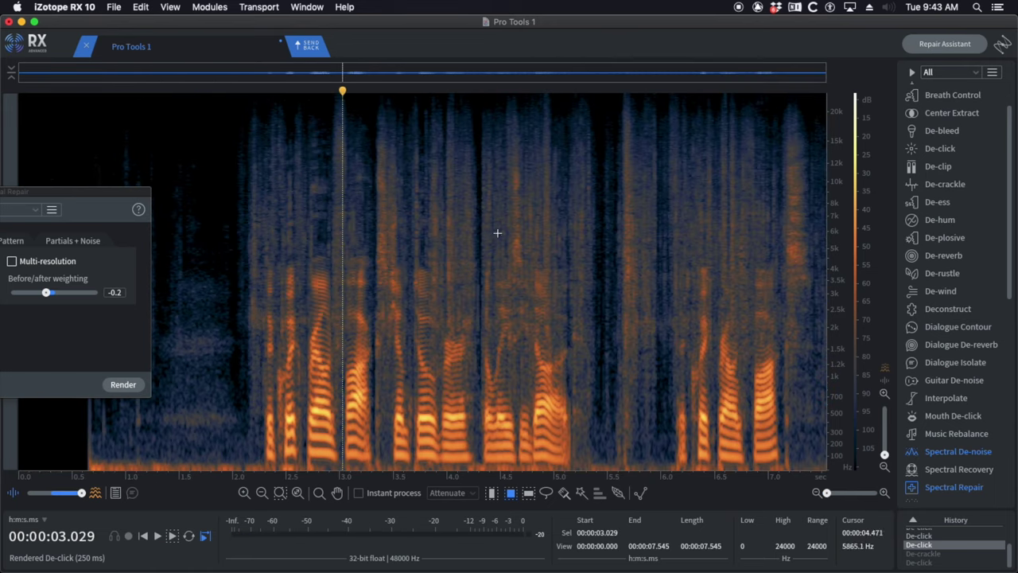
- Open De-rustle and select the spectrogram region from about 2.1 s to the clip's end, spanning about 1.1 to 20.6 kHz
click(939, 273)
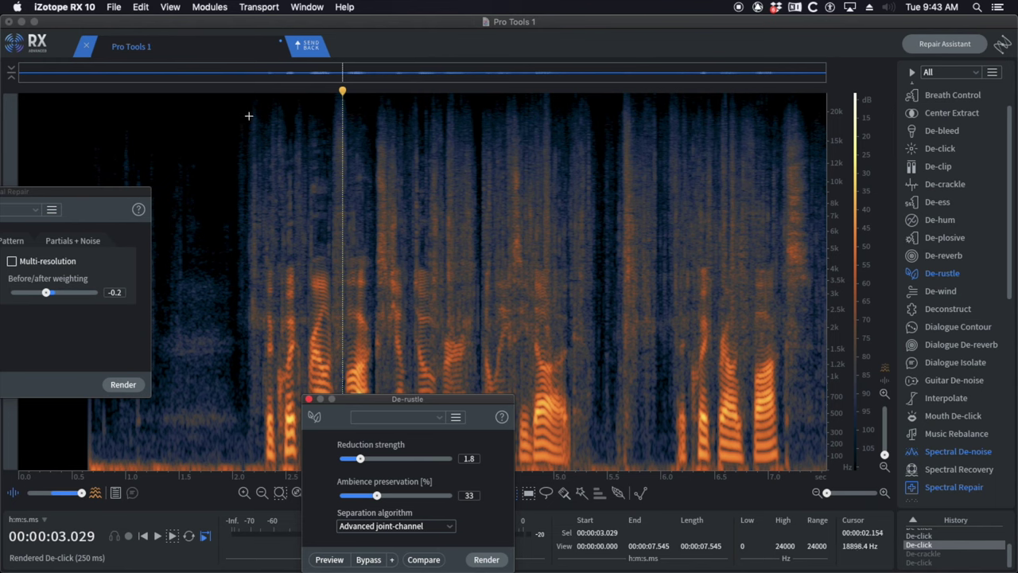
drag(250, 109, 829, 374)
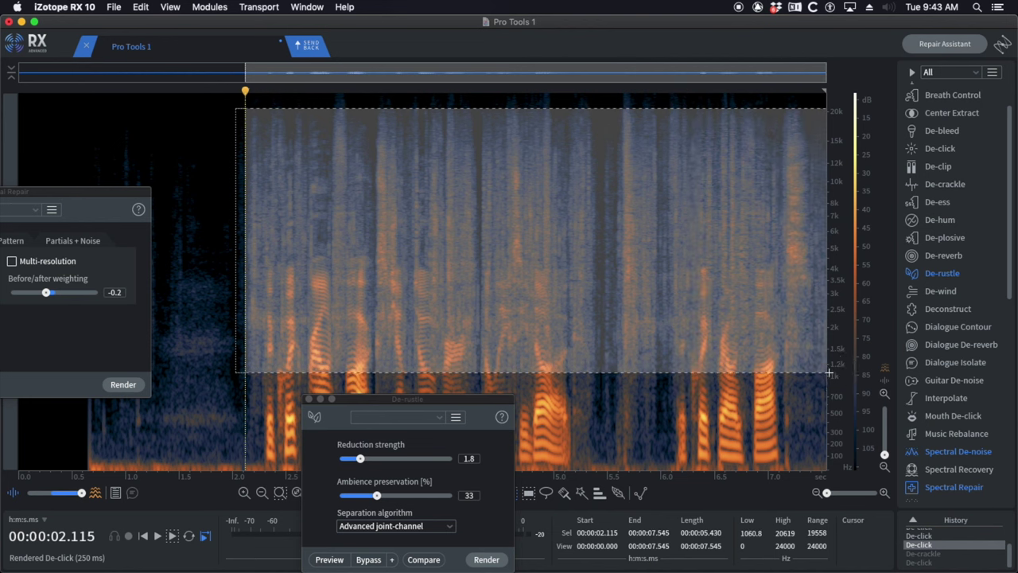
click(398, 406)
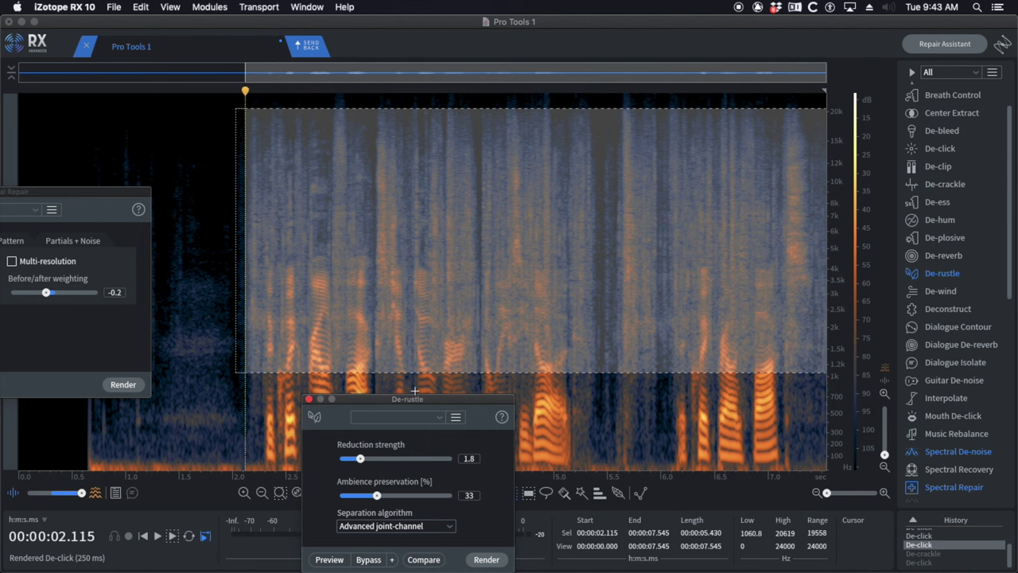
drag(420, 396, 422, 387)
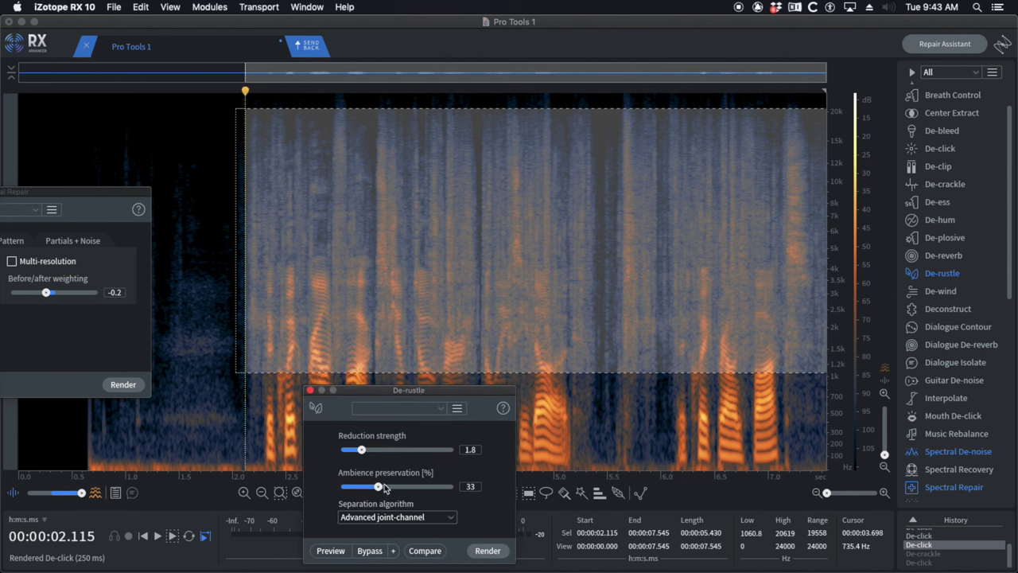
click(383, 517)
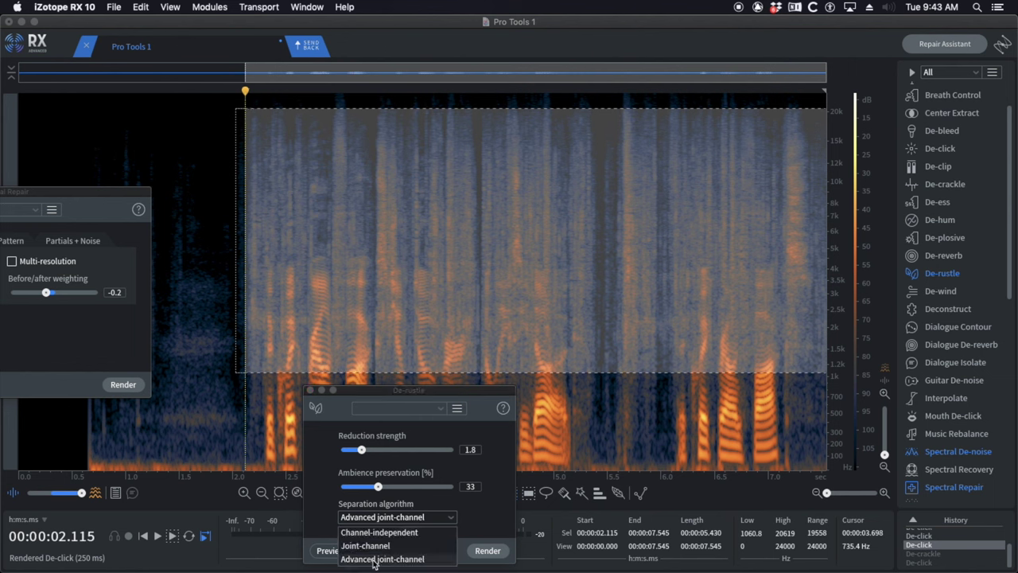
click(316, 523)
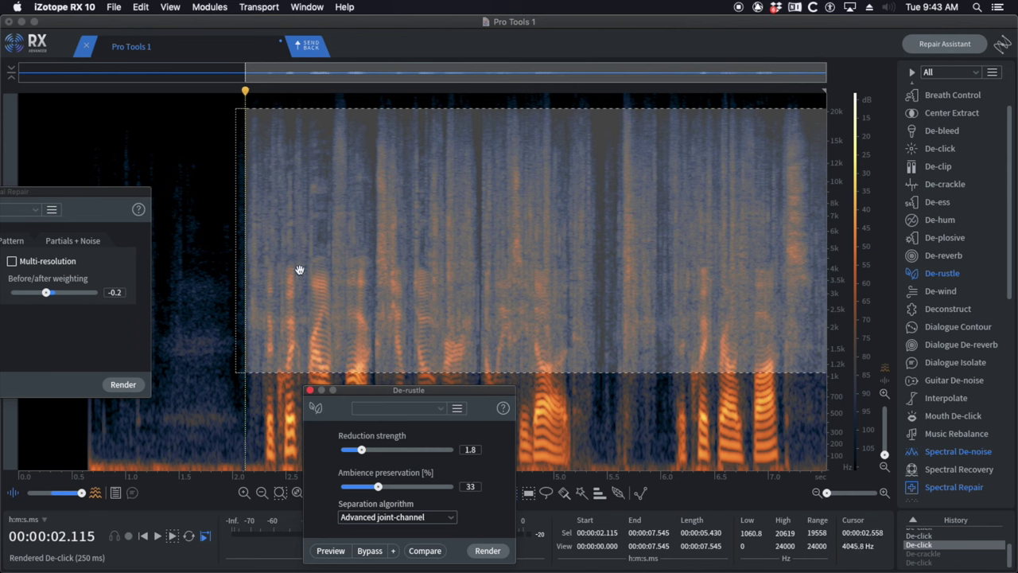
- Render De-rustle on the selected region and play the result from 2.0 s
key(Return)
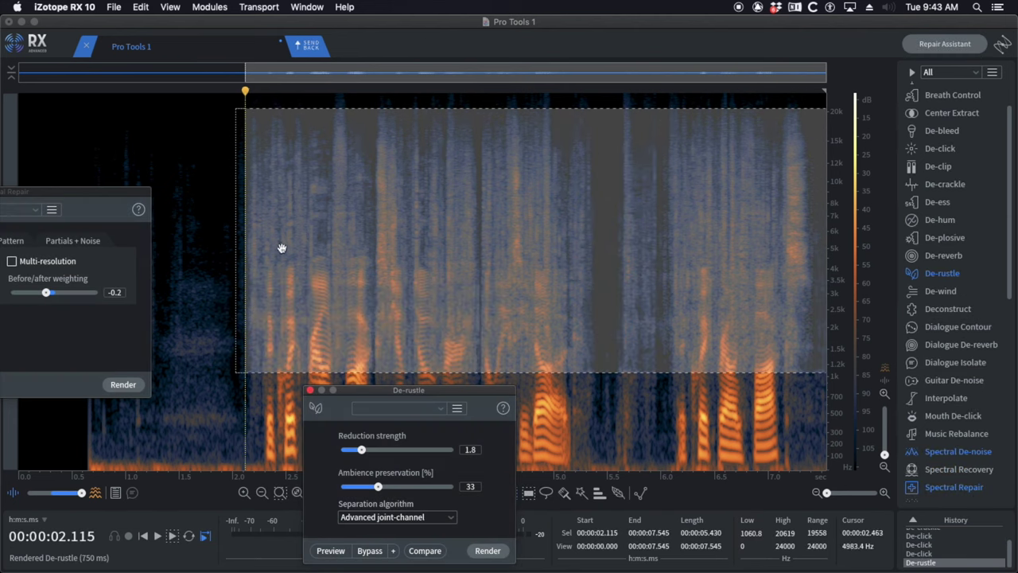
click(232, 198)
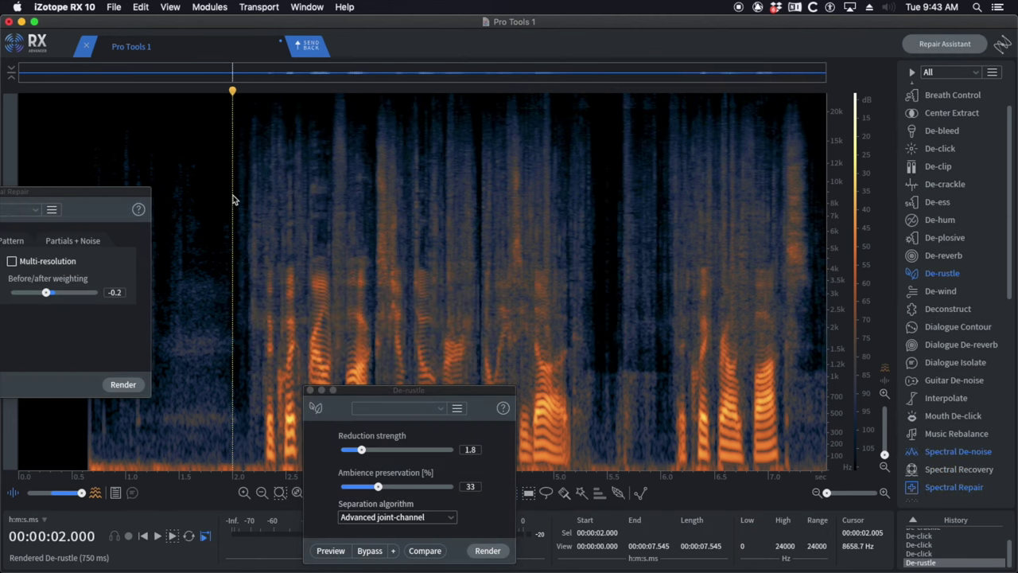
key(space)
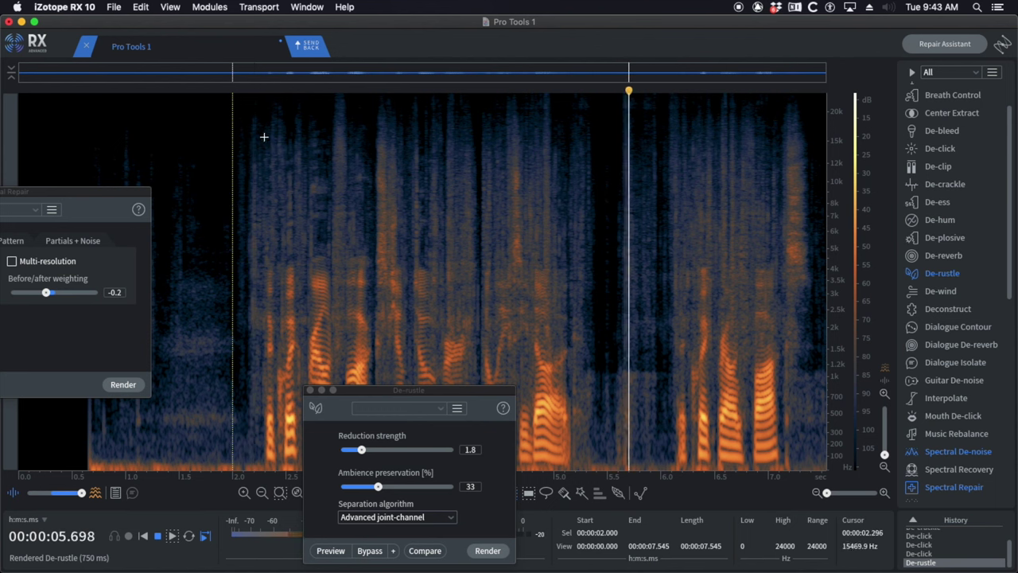
- Render De-rustle again from 2.0 s to about the clip's end, spanning about 3.7 to 19.7 kHz, and play it from about 1.7 s
drag(502, 178, 803, 273)
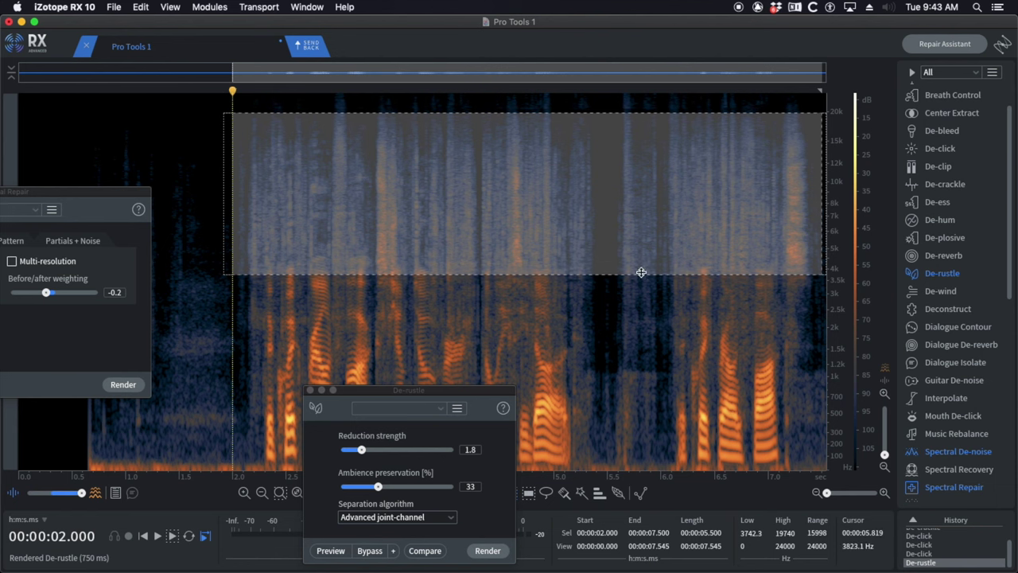
key(Return)
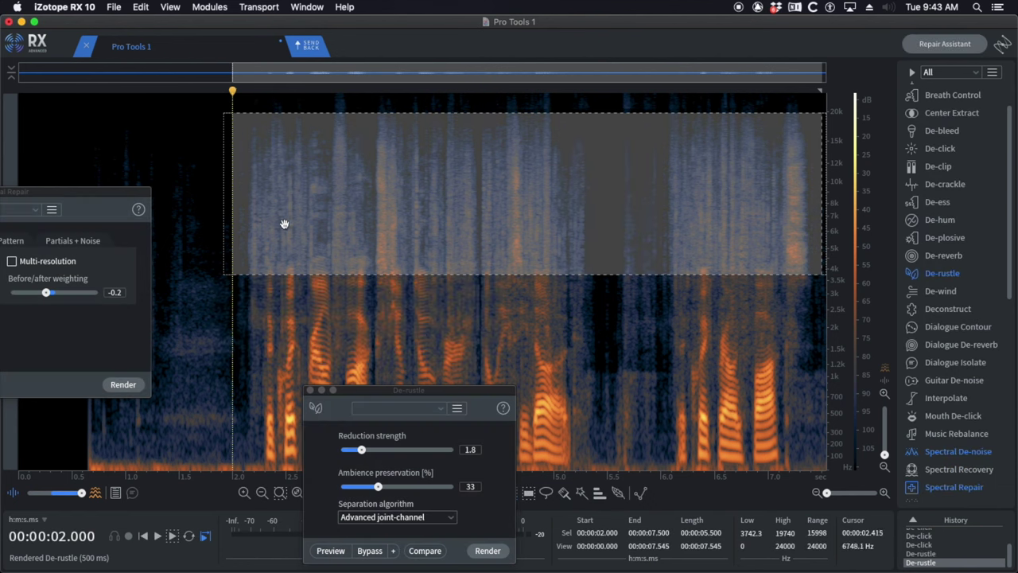
click(207, 266)
key(space)
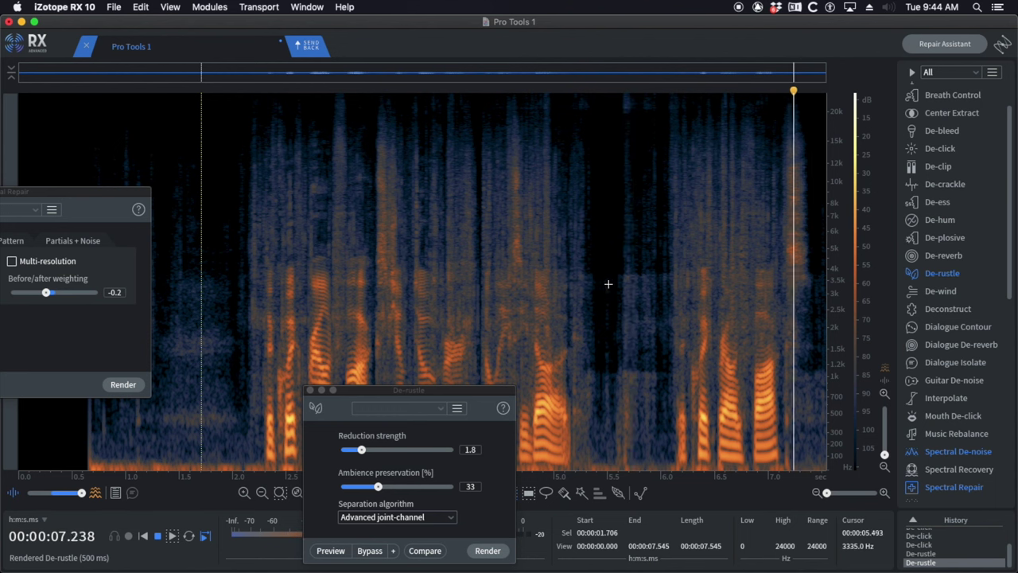
- Apply Spectral Repair Attenuate twice to the gap from about 5.5 to 5.95 s, up to about 17 kHz, and play from 5.0 s
drag(608, 128, 656, 463)
key(super+shift+5)
key(super+shift+5)
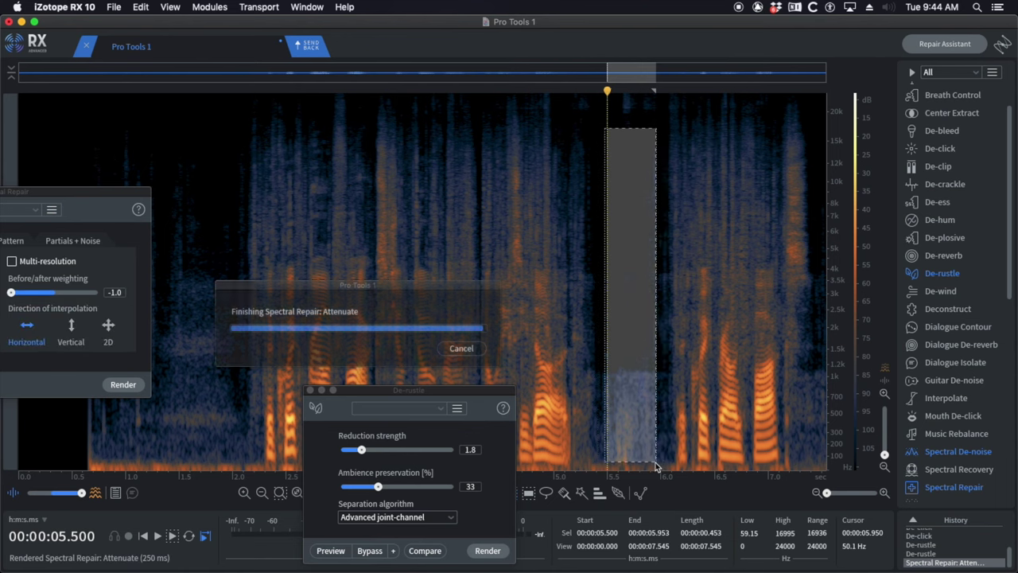
click(554, 383)
key(space)
key(space)
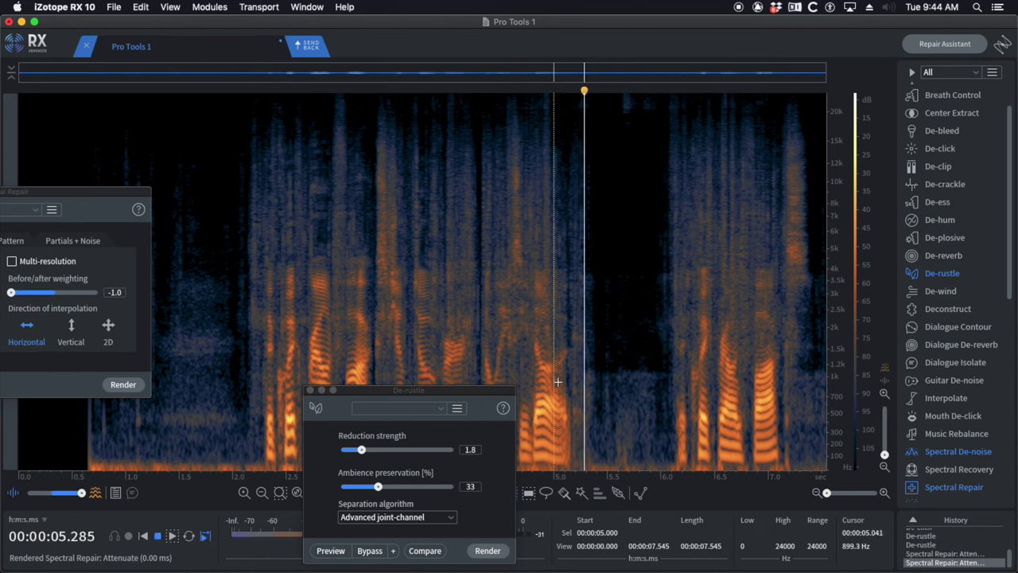
- Attenuate the low-frequency noise below about 1.2 kHz from about 5.4 to 6.0 s with Spectral Repair, and play from about 1.8 s
drag(599, 364, 650, 460)
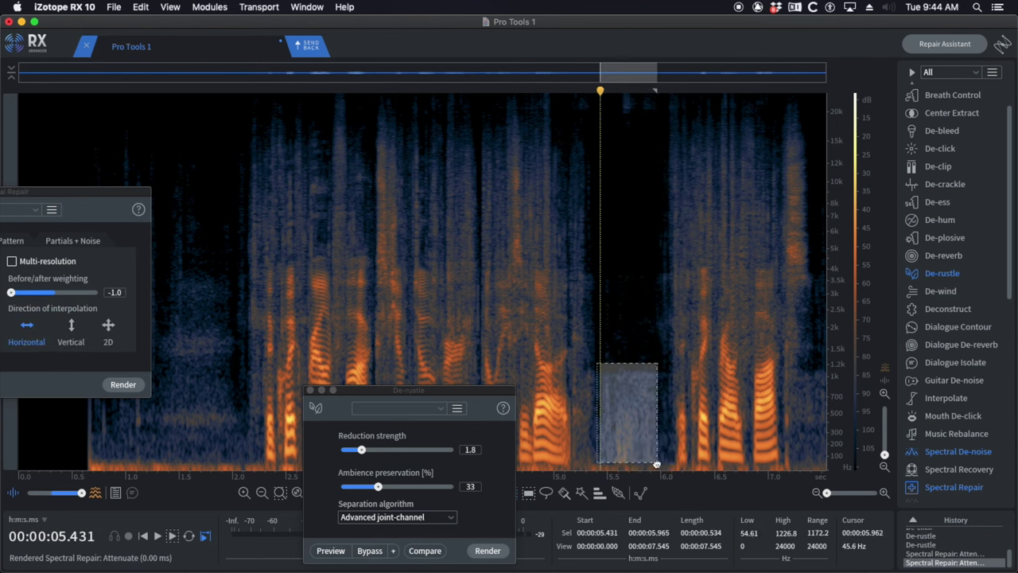
click(438, 378)
click(206, 292)
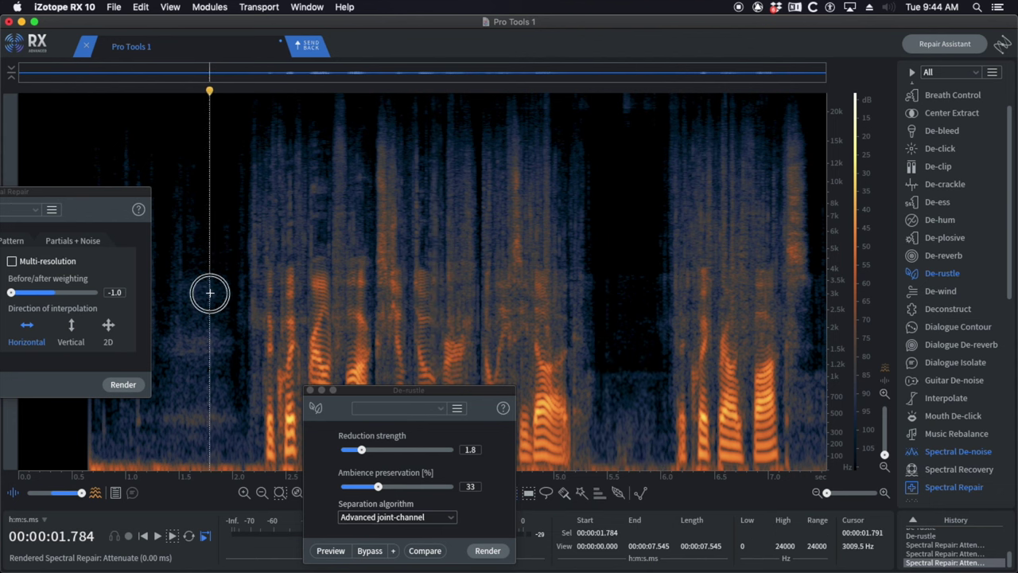
key(space)
scroll(335, 288, up, 3)
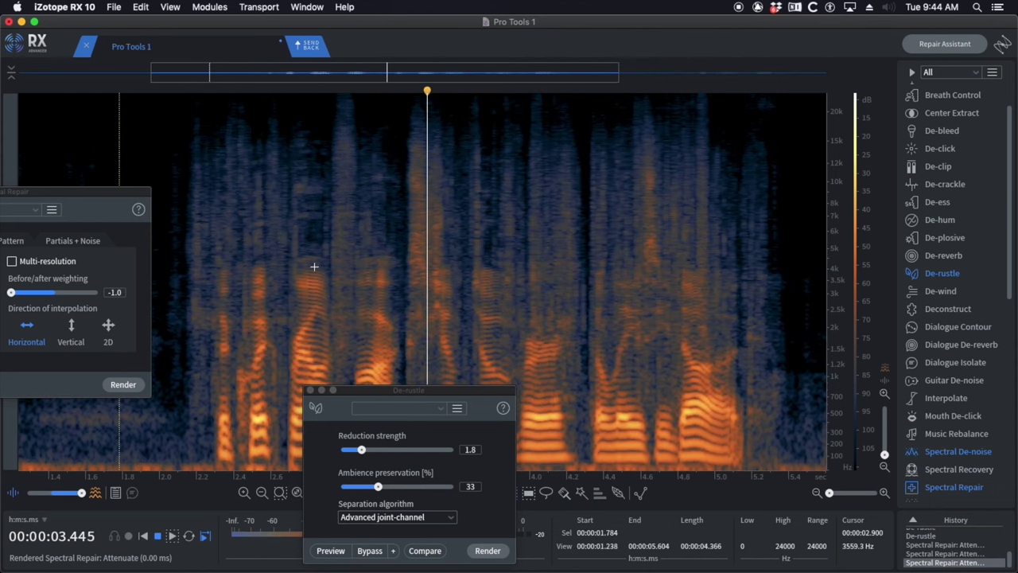
- Zoom in on the first spoken words and play them from about 2.1 s
click(184, 202)
scroll(283, 228, down, 3)
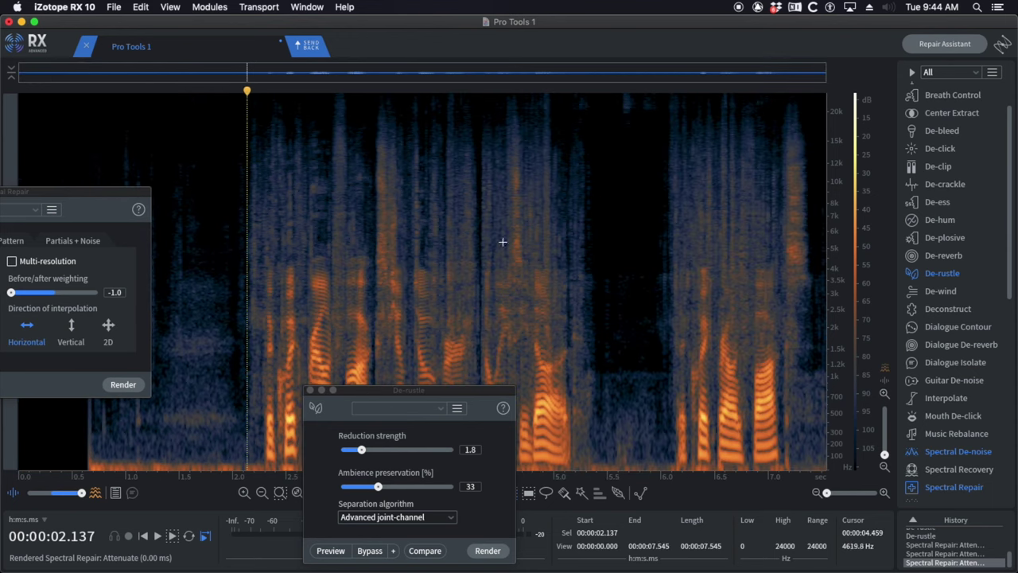
scroll(303, 192, up, 3)
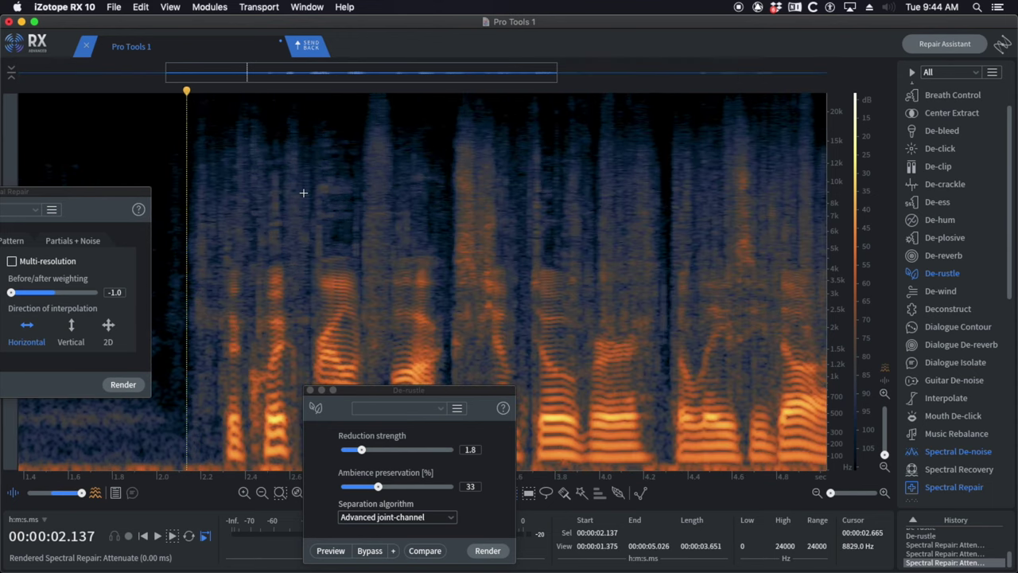
click(181, 172)
key(space)
- Render De-click at sensitivity 7.6, frequency skew 4.5 and click widening 1.5 ms on about 2.1 to 2.8 s, 4.3 to 16.7 kHz, and play it
drag(182, 130, 328, 261)
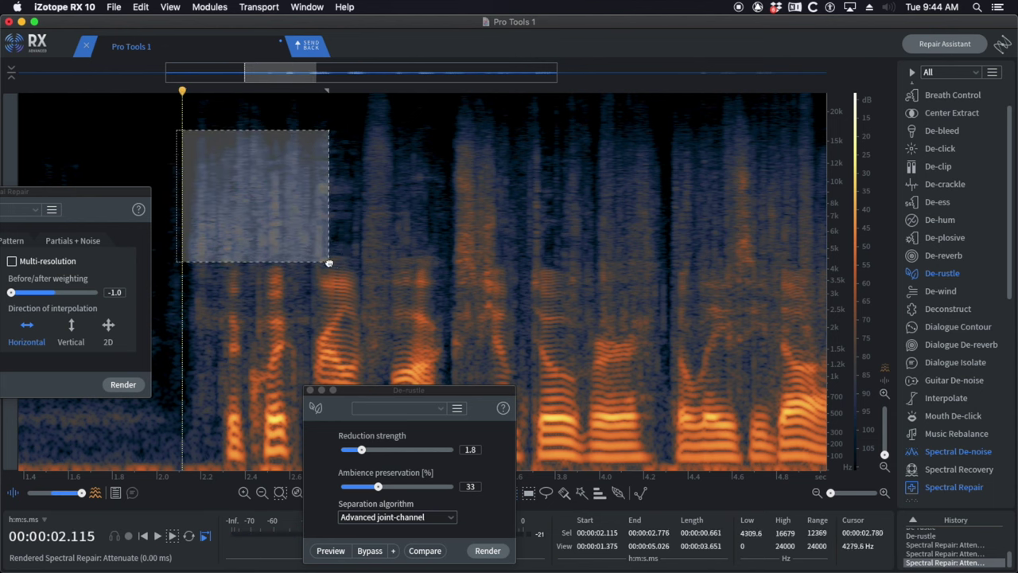
click(939, 149)
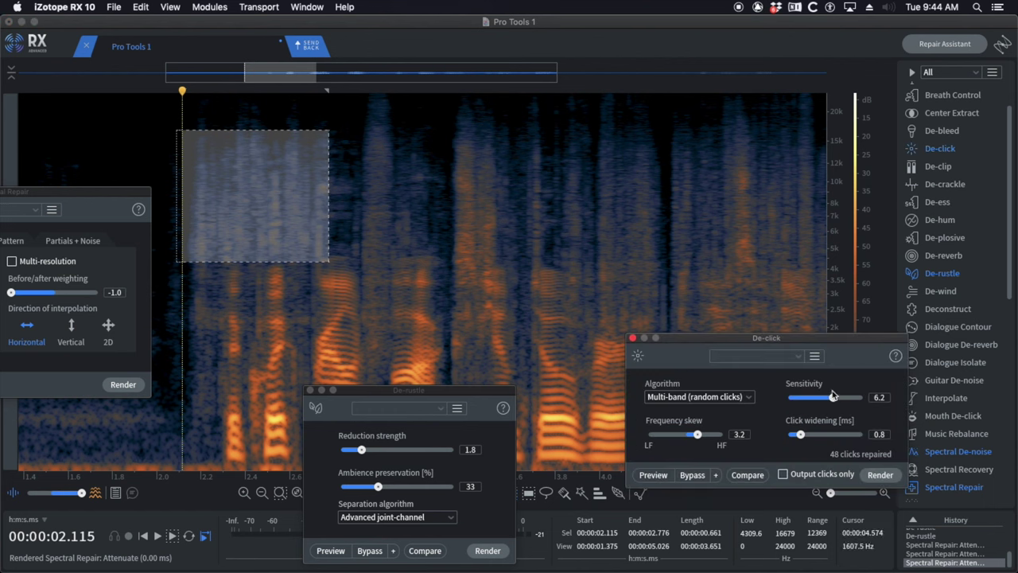
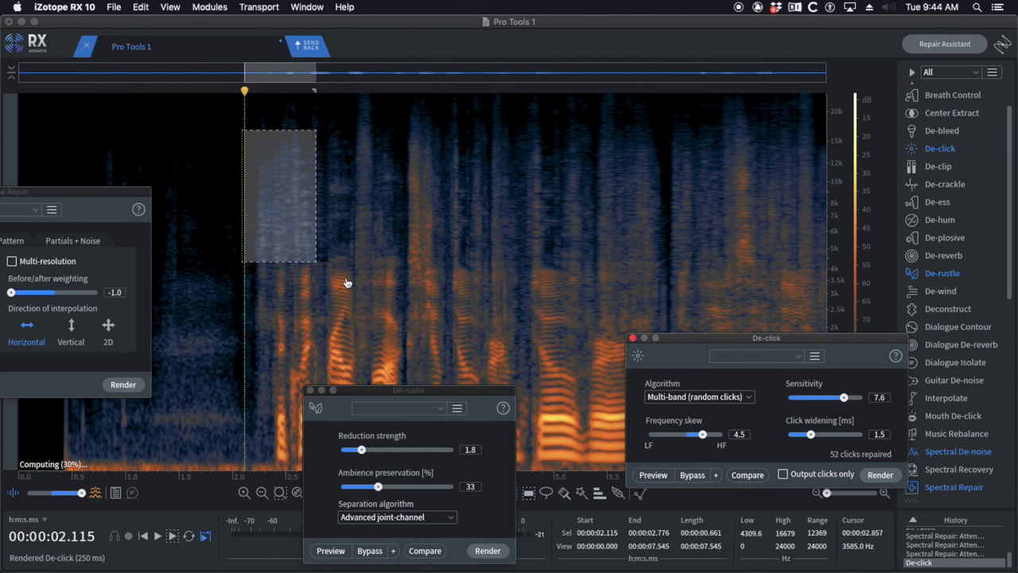
click(202, 239)
key(space)
scroll(335, 200, up, 3)
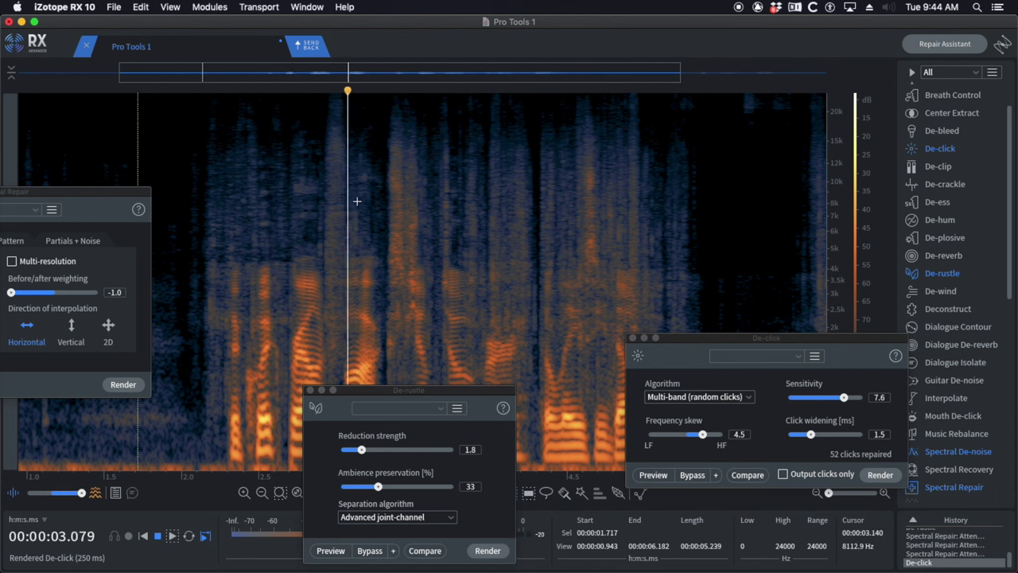
- Replay the de-clicked opening words from about 1.96 s and stop at about 5.0 s
click(262, 202)
click(199, 194)
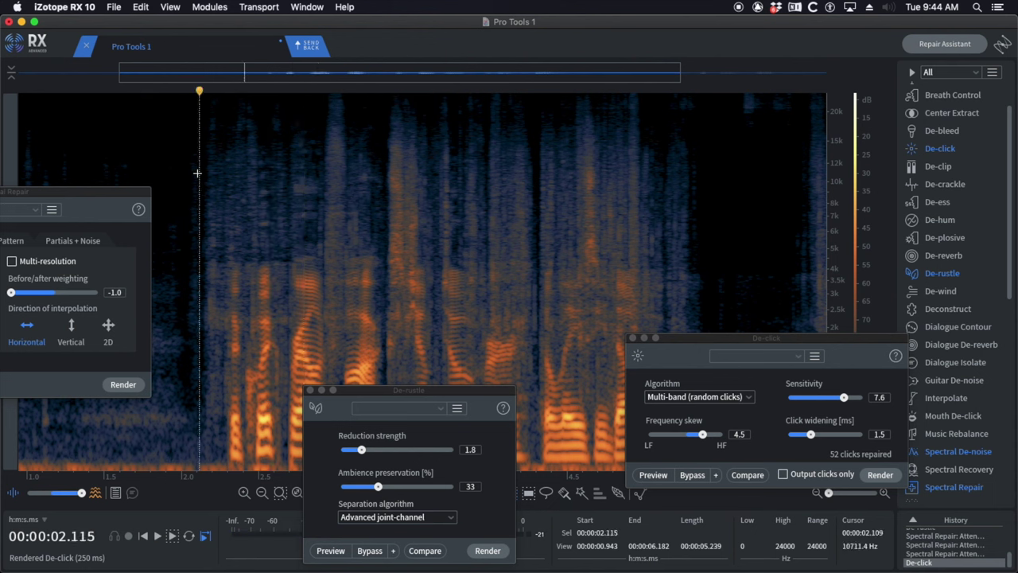
drag(189, 149, 287, 250)
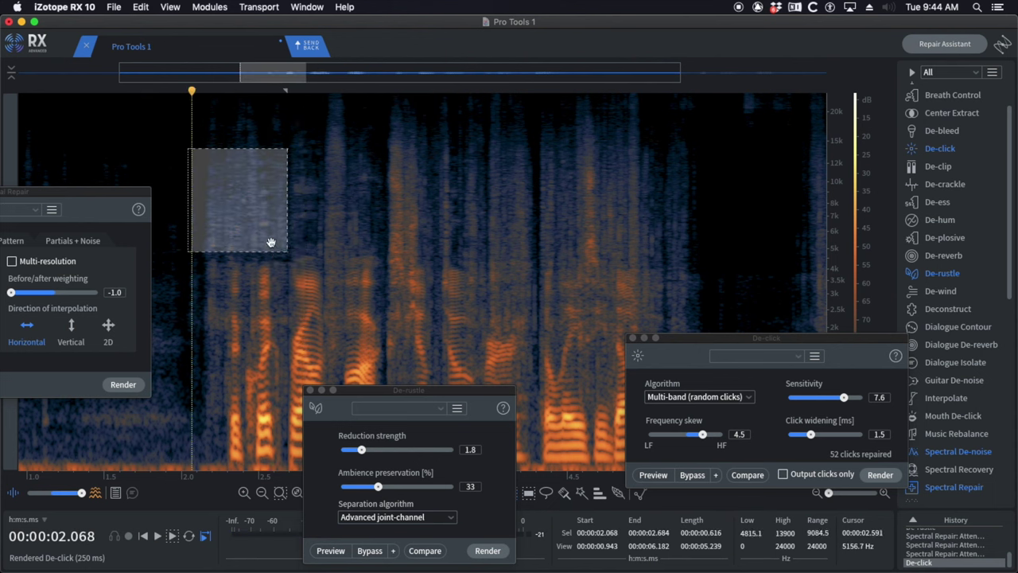
click(176, 198)
key(space)
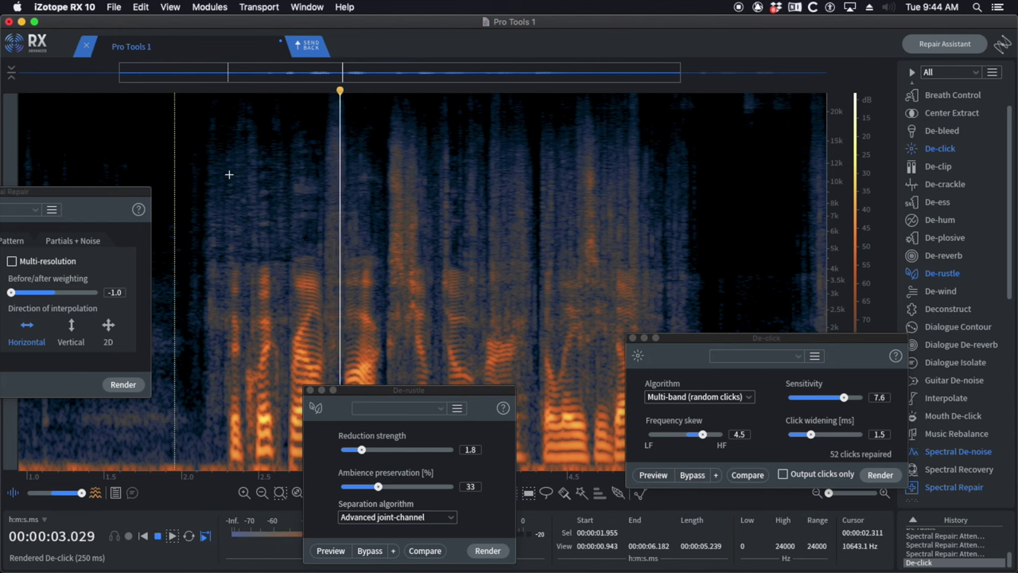
key(space)
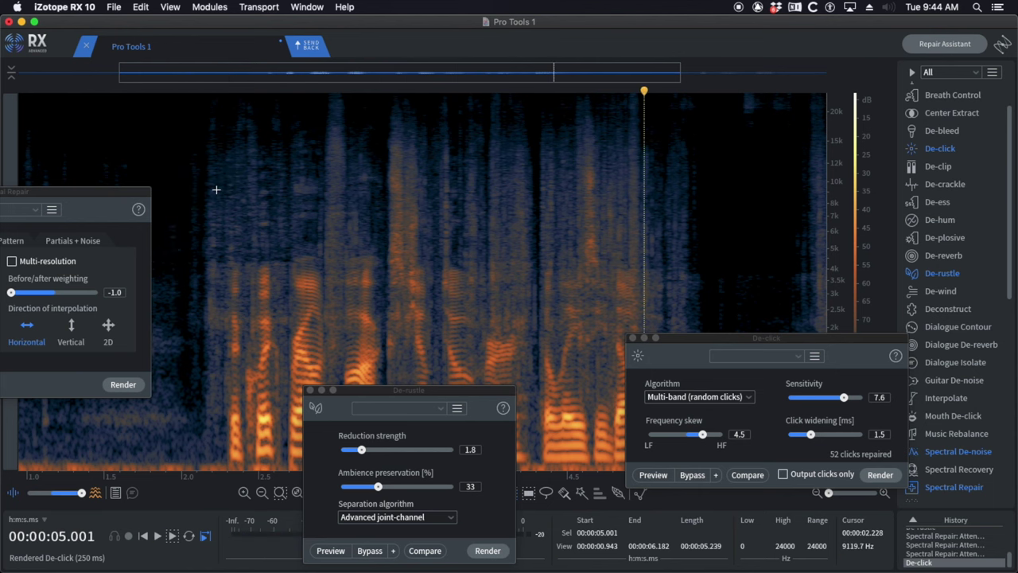
- Undo the last De-click render and close the De-click window
scroll(242, 191, down, 3)
key(super+z)
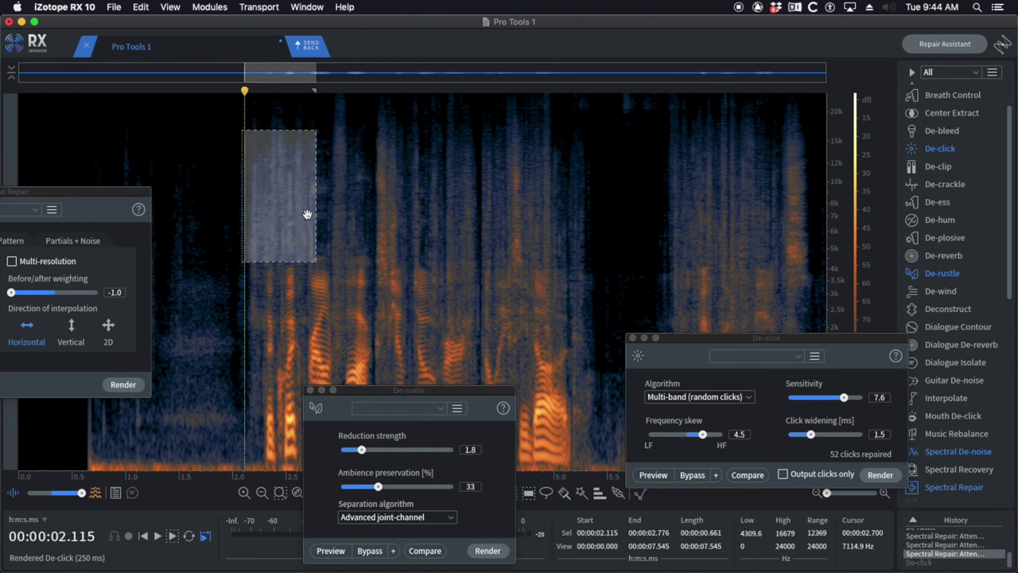
click(633, 338)
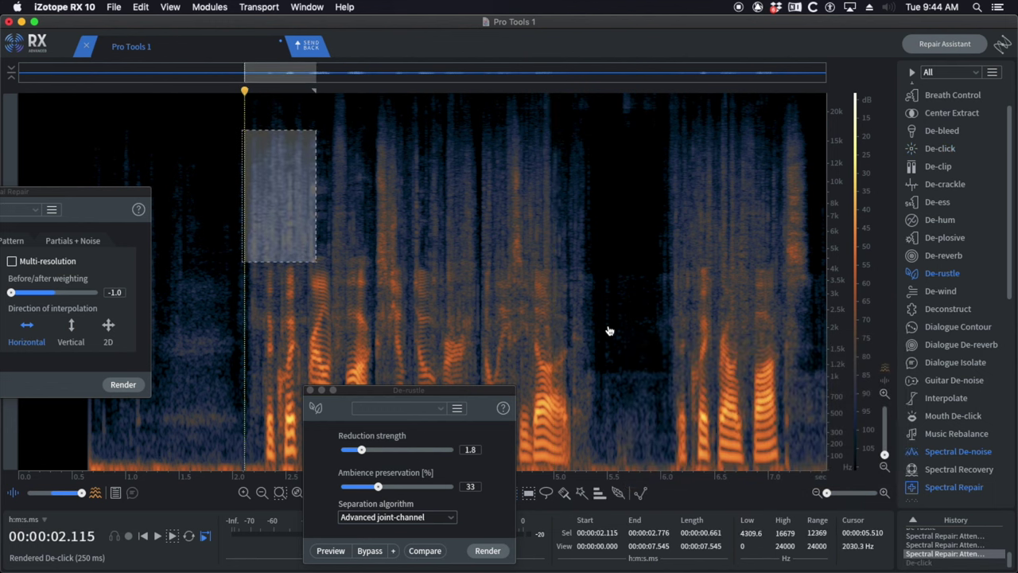
- Select about 1.8 to 4.5 s above roughly 3.6 kHz, open Dialogue Isolate, and clear the selection
click(227, 115)
drag(210, 94, 500, 283)
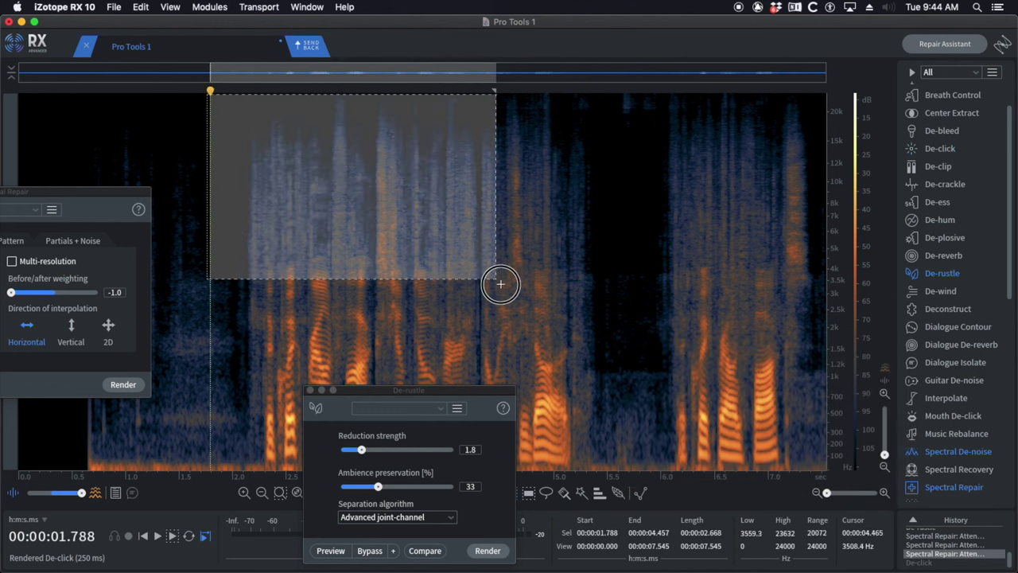
click(959, 362)
drag(685, 225, 709, 237)
click(484, 234)
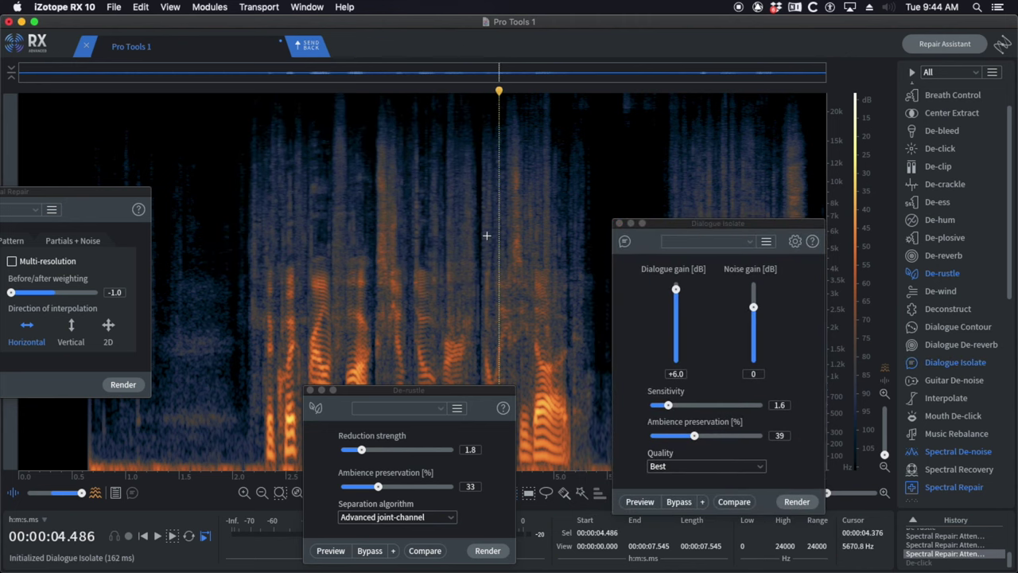
- Select the spectrogram region from about 1.8 to 7.4 s, spanning about 1.8 to 21.7 kHz
key(super+a)
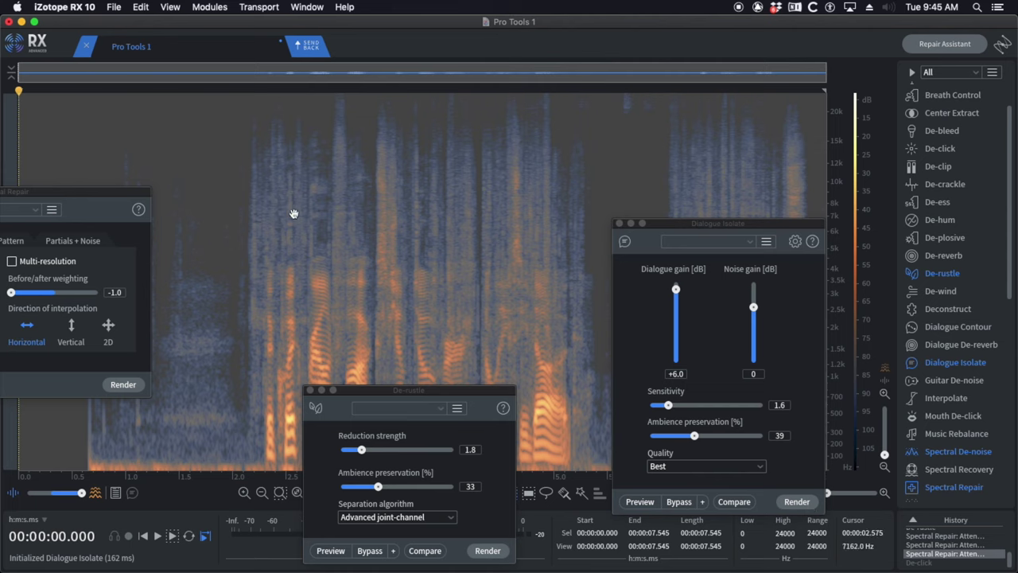
click(238, 204)
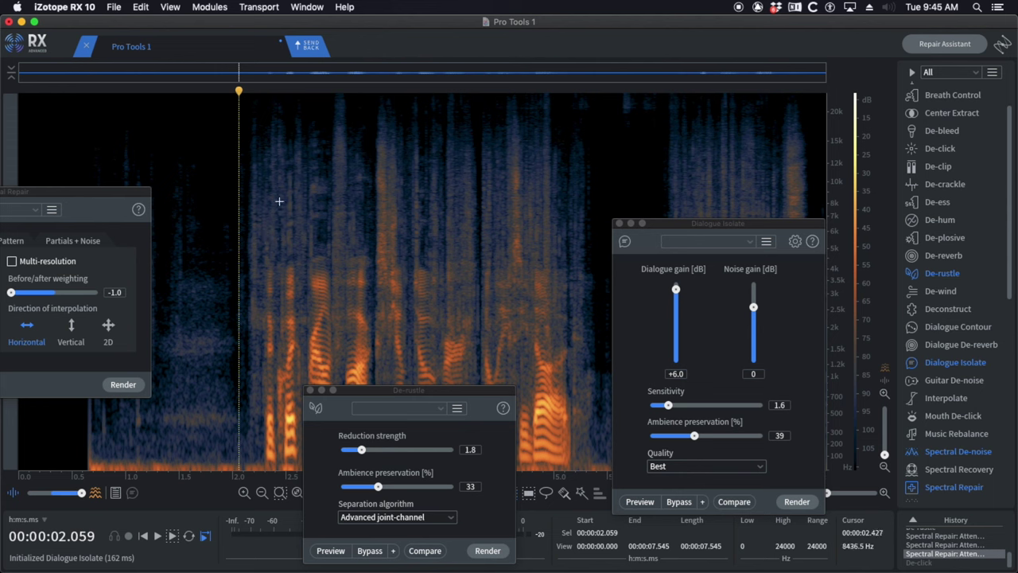
drag(216, 103, 830, 337)
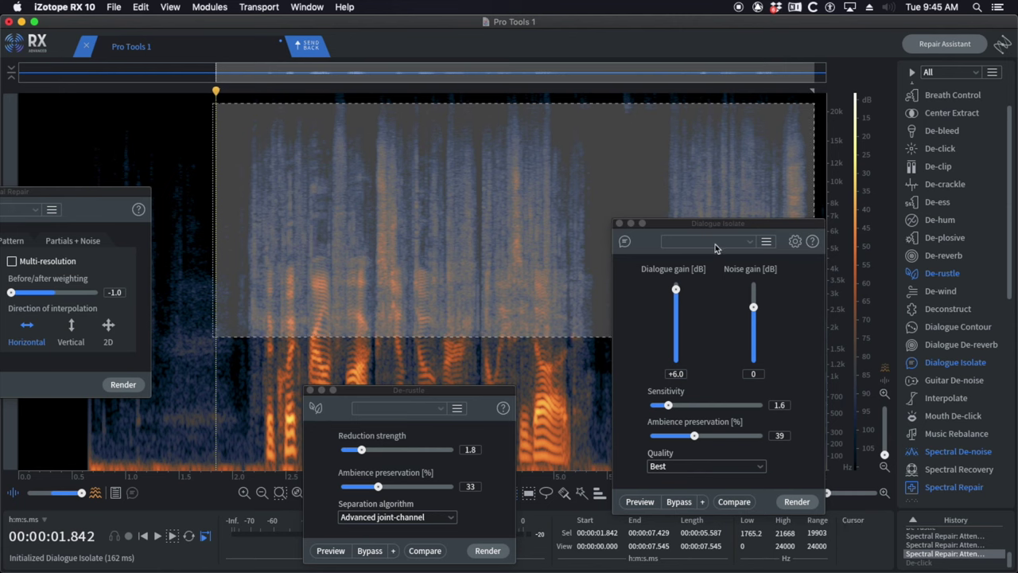
- Render Dialogue Isolate with dialogue gain 0 dB and noise gain -7.0 dB, and play the result from about 1.8 s
drag(722, 225, 709, 219)
drag(667, 290, 667, 296)
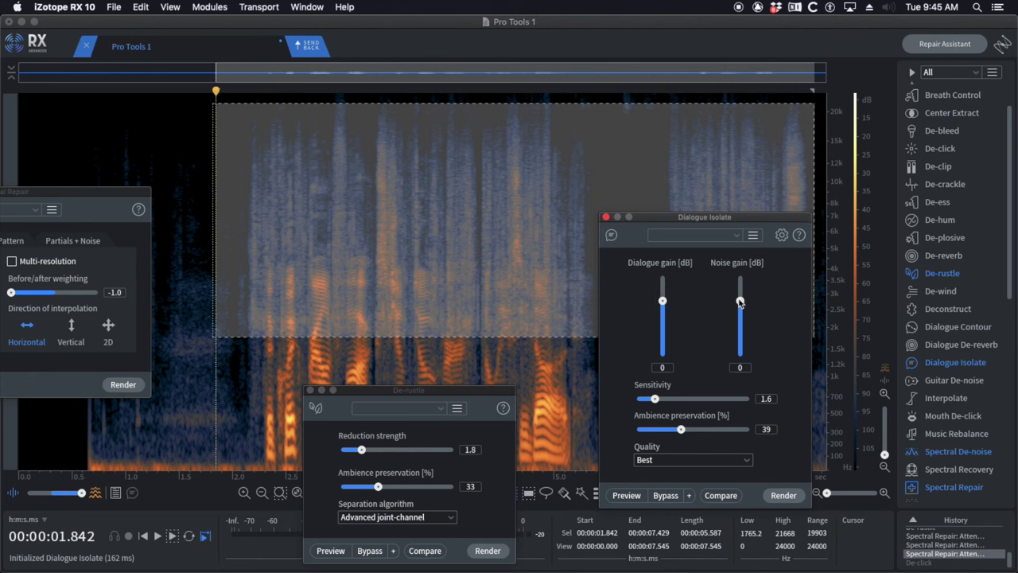
drag(740, 318, 739, 323)
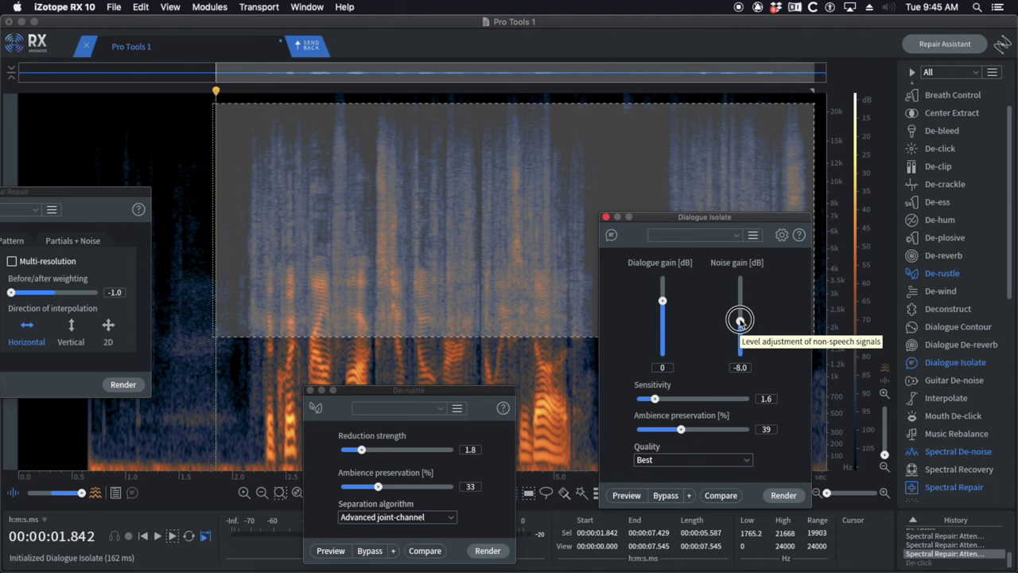
click(784, 495)
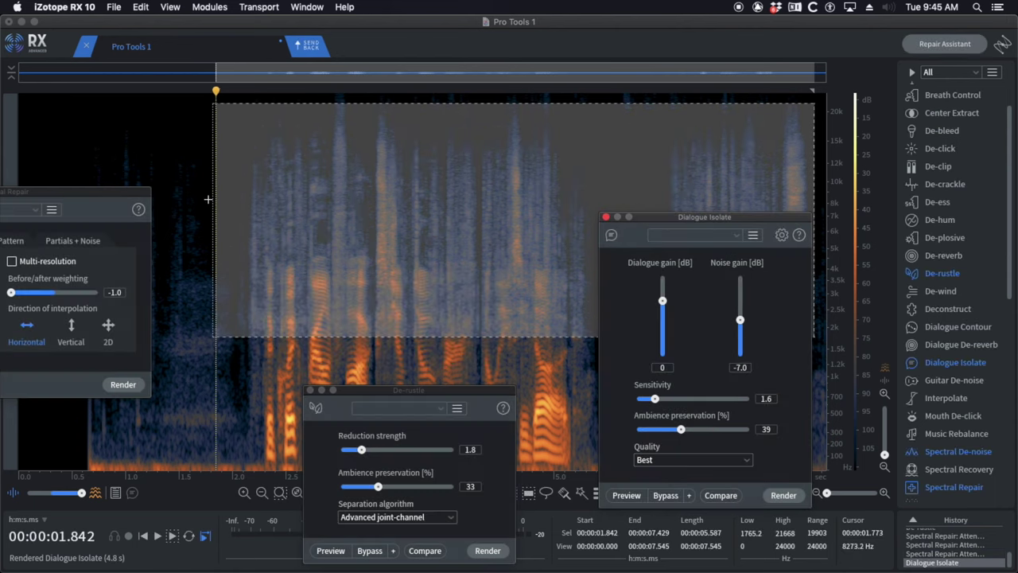
click(208, 202)
key(space)
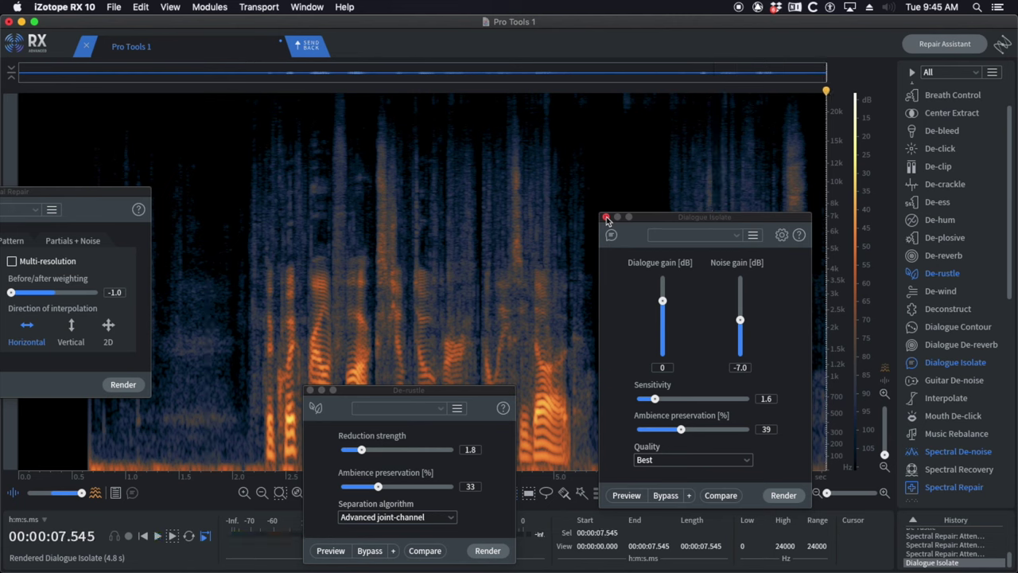
- Undo the Dialogue Isolate render and play the selected region from about 1.84 s for comparison
key(super+z)
key(space)
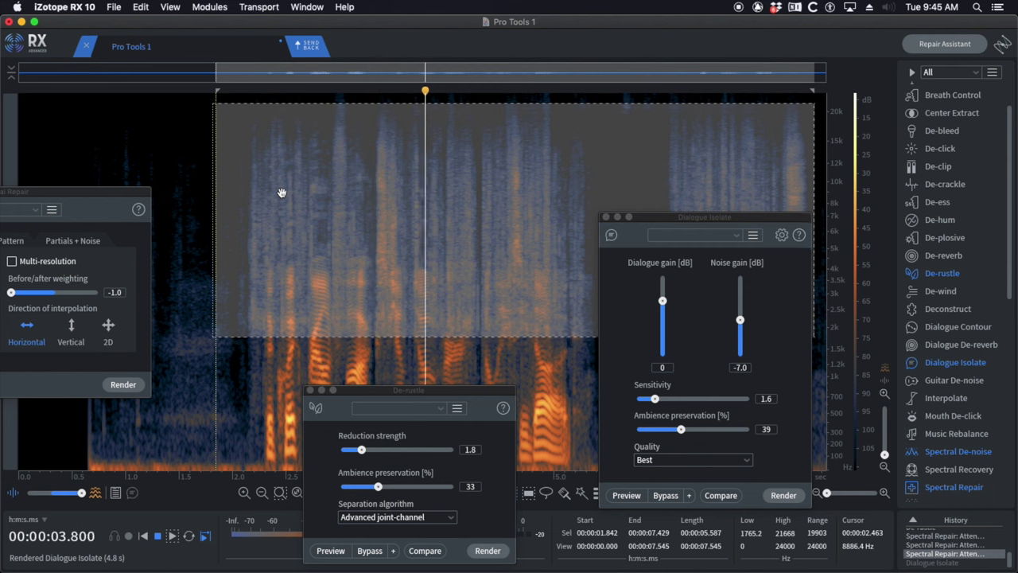
key(space)
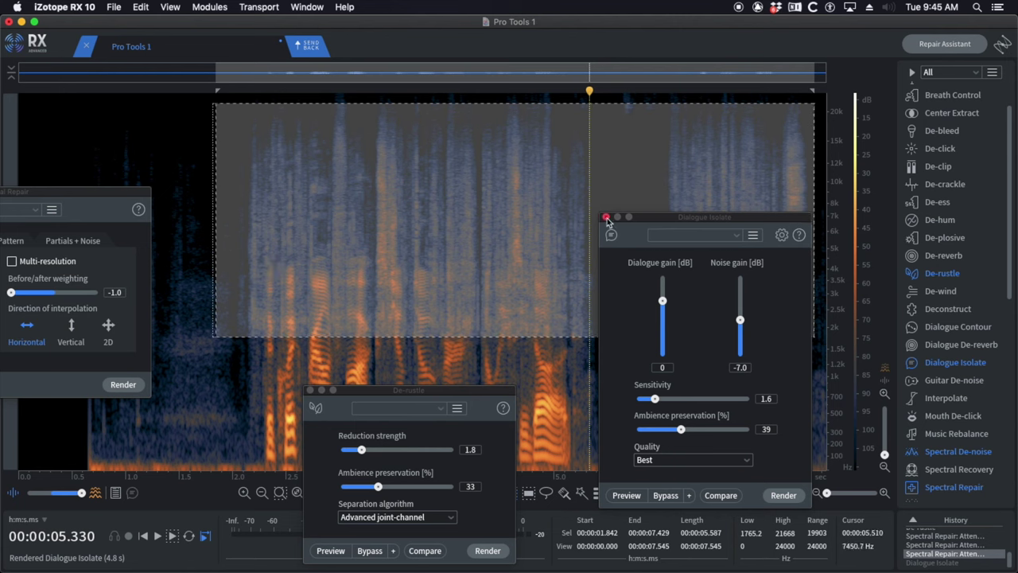
- Clear the selection and play the dialogue from 2.0 s with the view zoomed in on the first words
click(274, 354)
click(232, 208)
key(space)
scroll(265, 208, up, 5)
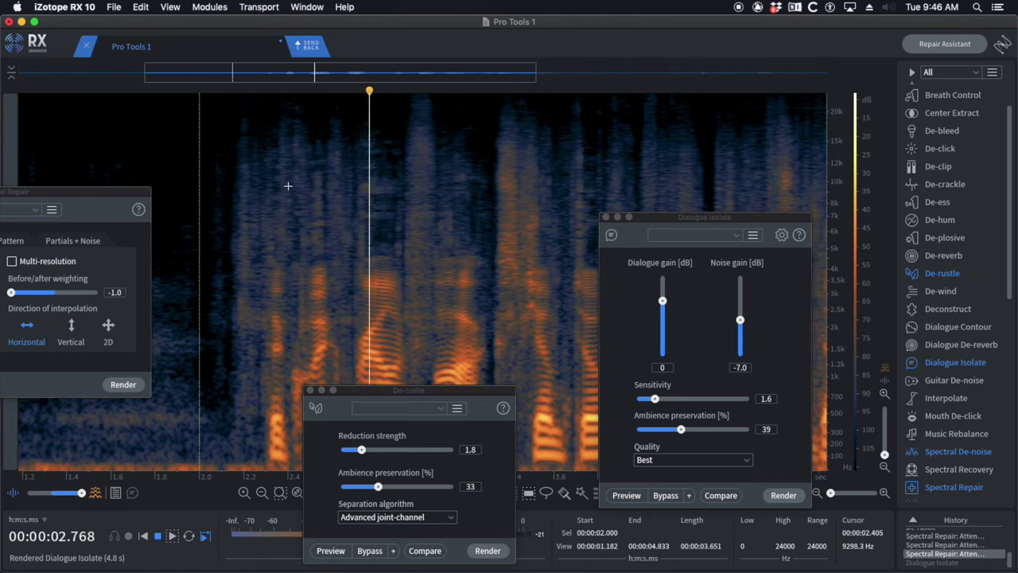
- Render De-click on the region from about 2.10 to 2.76 s, spanning about 4.7 to 18.1 kHz, and play the result
drag(221, 122, 369, 253)
key(super+shift+2)
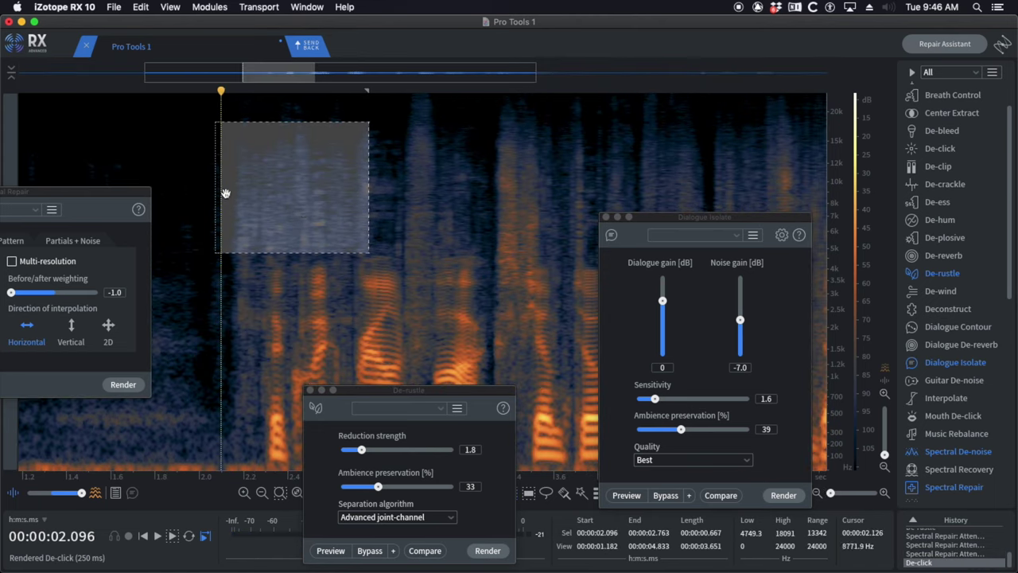
click(215, 191)
key(space)
click(224, 176)
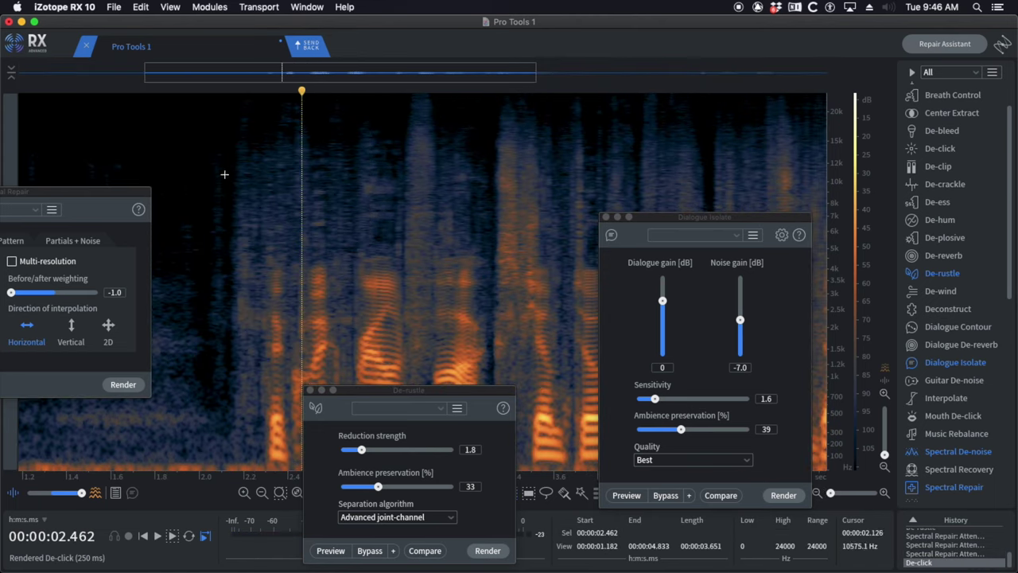
- Attenuate the region from about 2.11 to 2.49 s, spanning about 6.2 to 17.6 kHz, with Spectral Repair and play it
drag(221, 124, 307, 228)
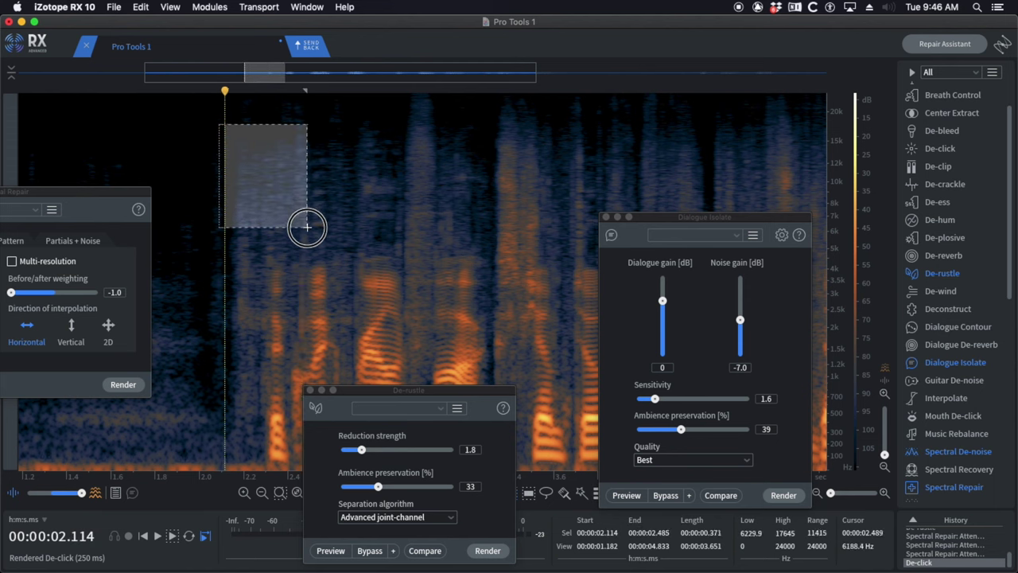
click(606, 221)
key(super+shift+5)
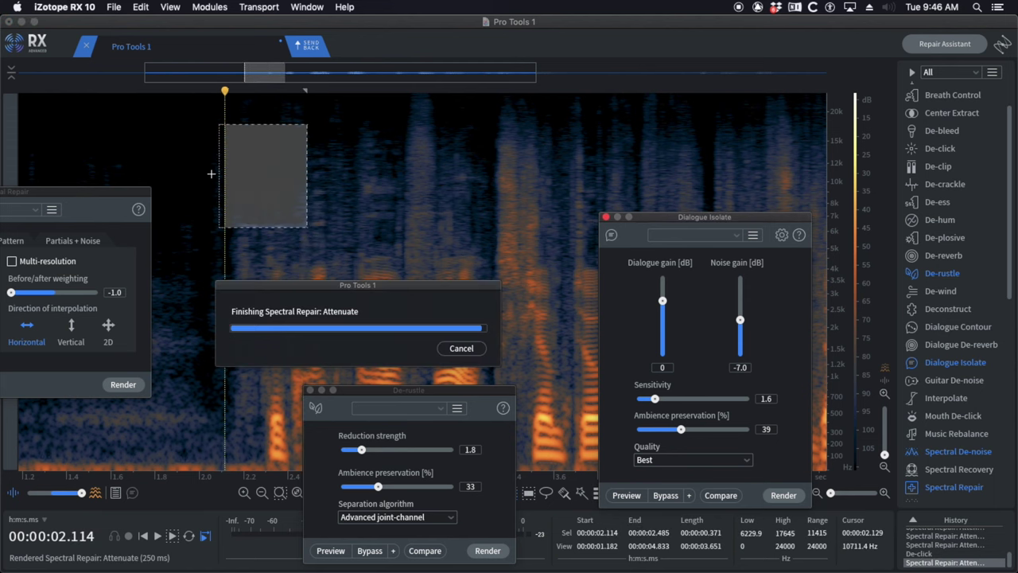
click(184, 173)
key(space)
click(248, 174)
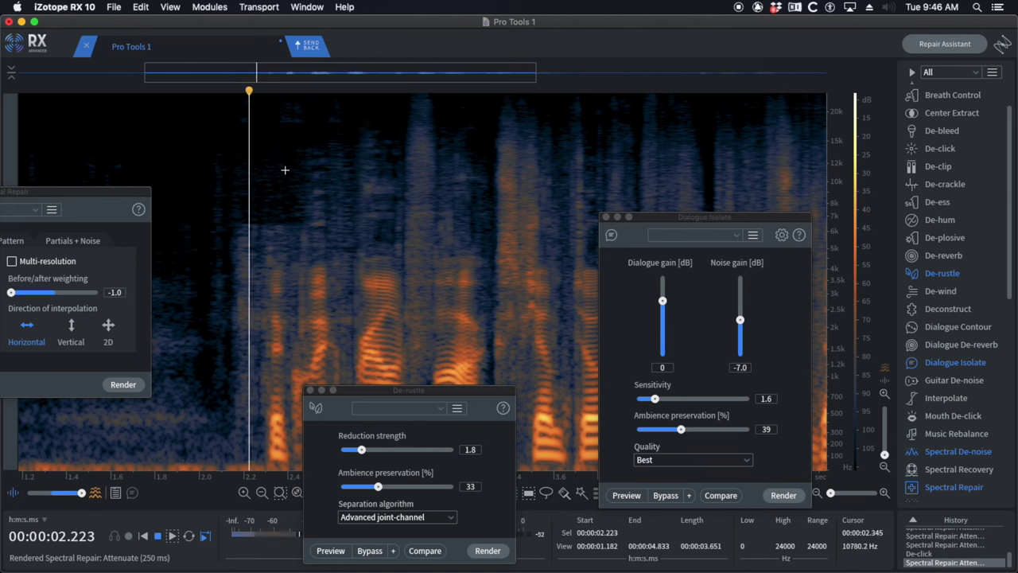
key(space)
- Select the region from about 2.14 to 2.70 s, spanning about 4.2 to 7.5 kHz, close Dialogue Isolate and open De-click
drag(231, 209, 355, 263)
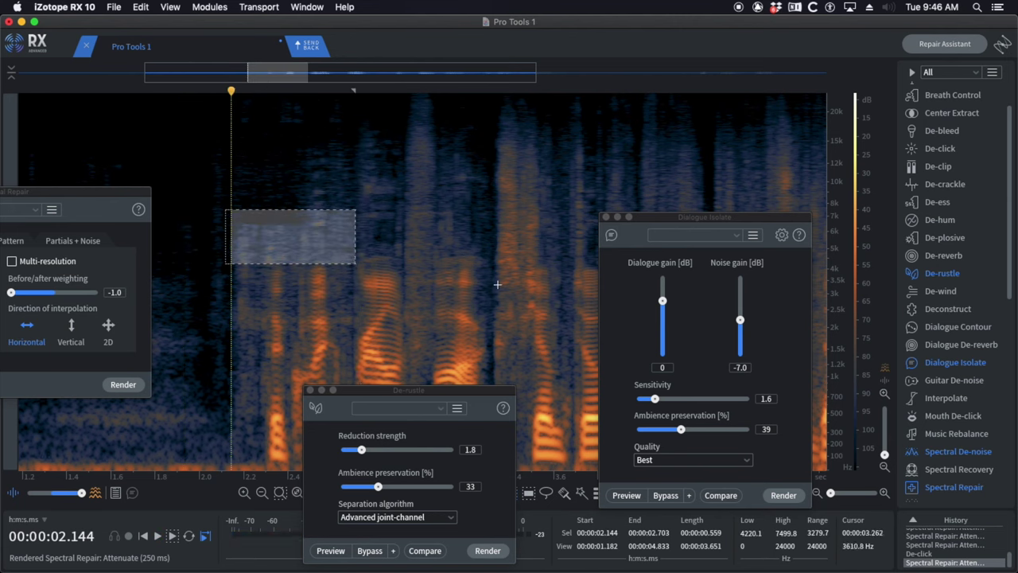
click(606, 217)
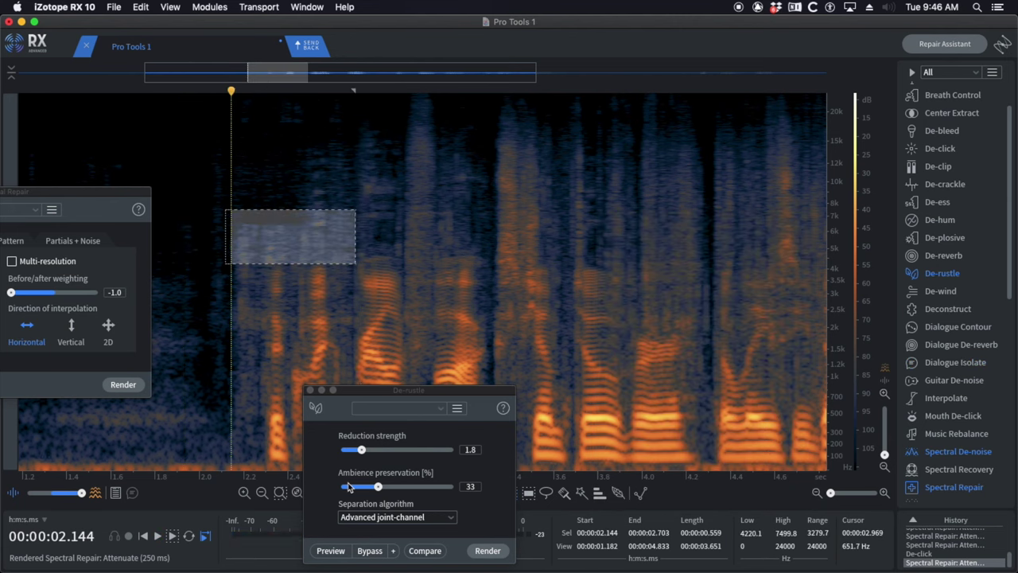
click(942, 148)
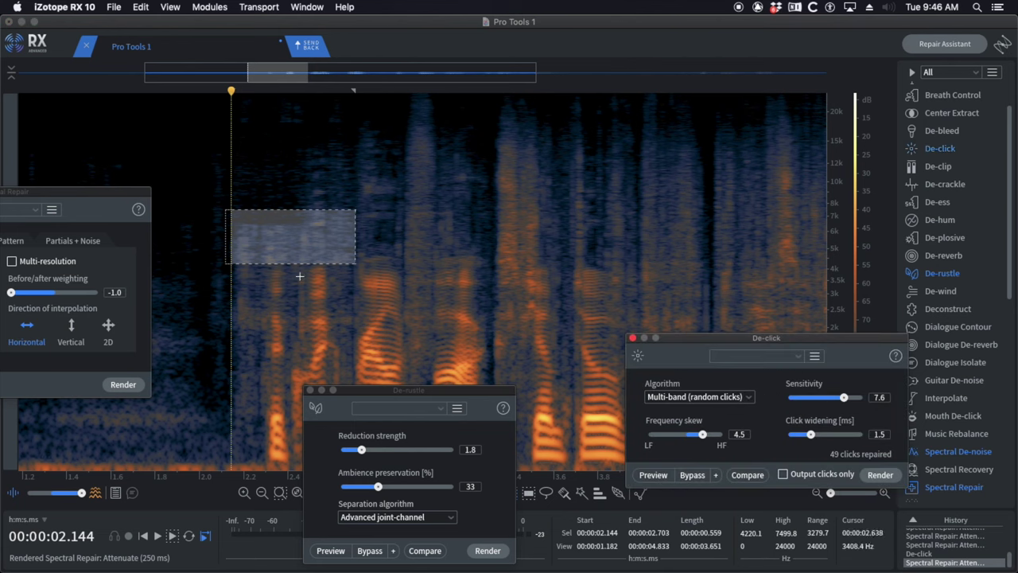
- Render De-rustle on the selection at reduction strength 1.8 and again at 3.1, and play the result
click(497, 490)
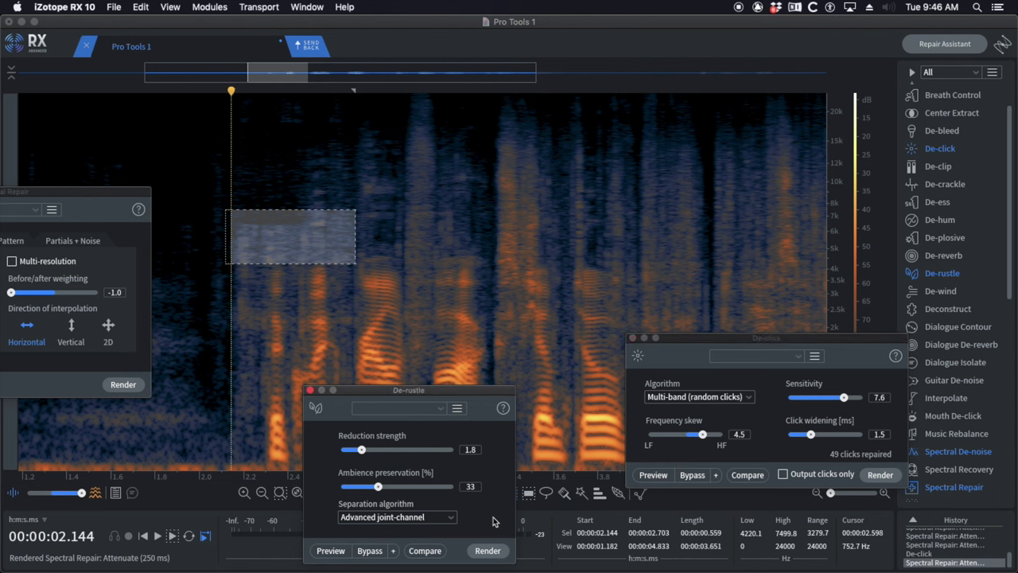
click(497, 551)
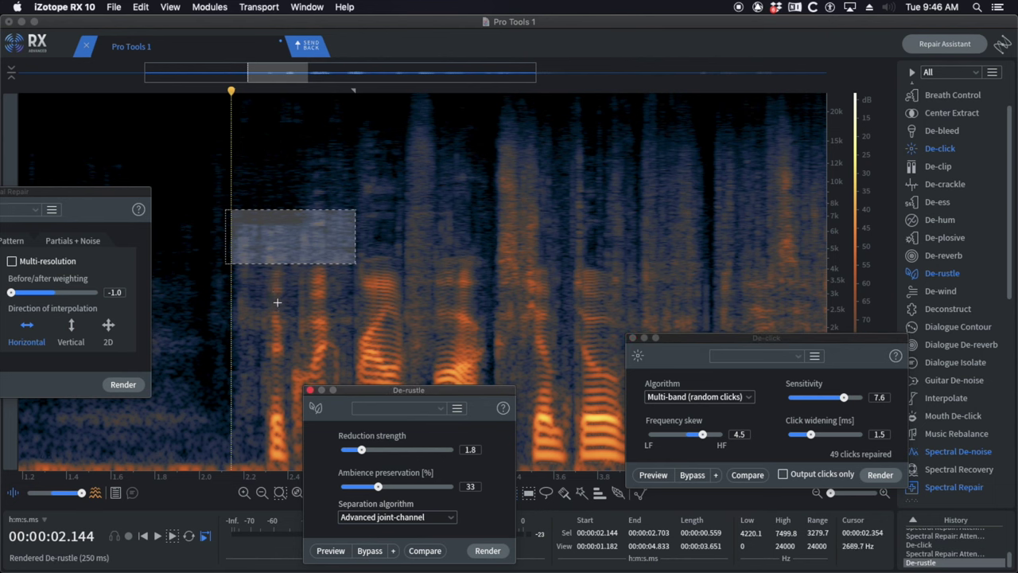
click(493, 554)
click(168, 209)
key(space)
key(space)
- Render De-rustle on the region from about 2.02 to 3.14 s, spanning about 2.6 to 15.3 kHz, and play from about 1.86 s
scroll(290, 181, down, 3)
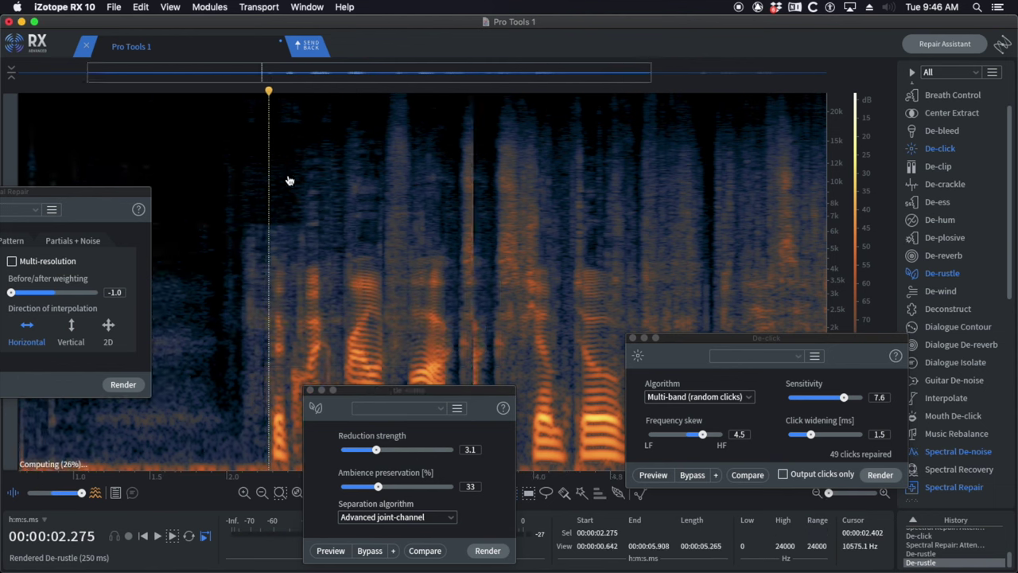
scroll(289, 181, down, 2)
drag(239, 139, 384, 307)
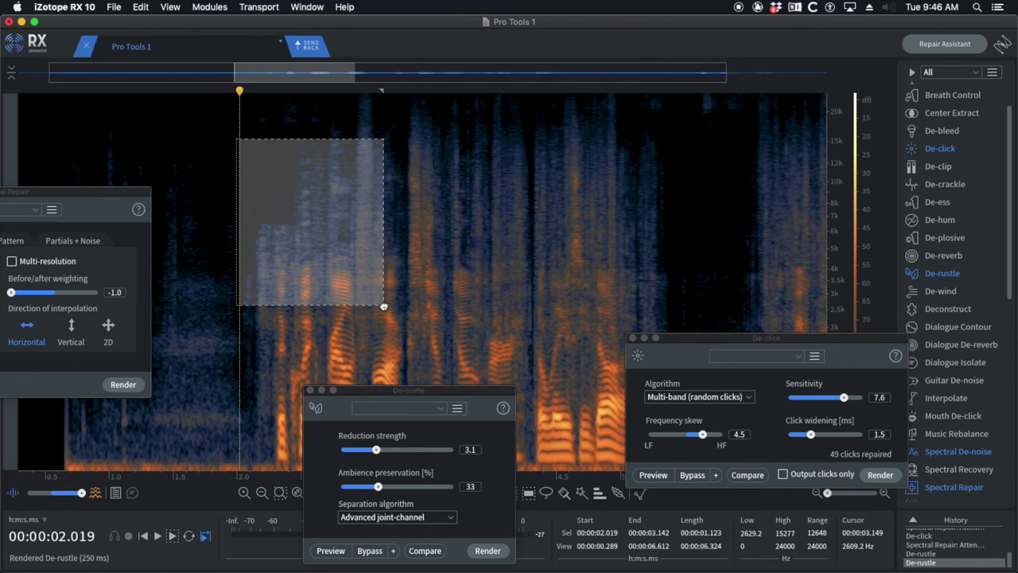
key(super+y)
click(218, 169)
key(space)
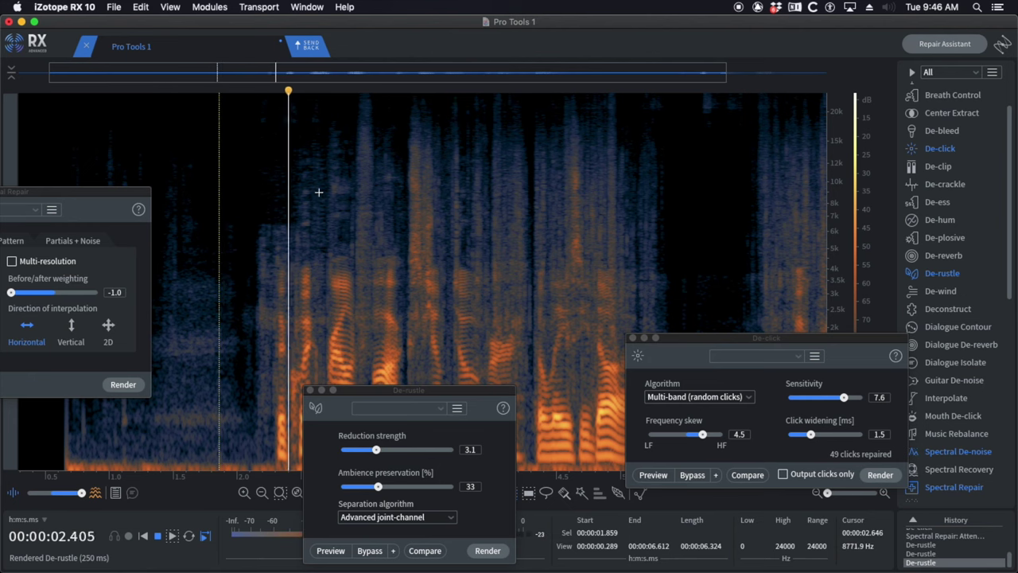
- Render De-click on the region from about 3.06 to 3.28 s, spanning about 5.2 to 14.3 kHz, and play from about 2.54 s
scroll(424, 214, up, 2)
drag(345, 147, 390, 245)
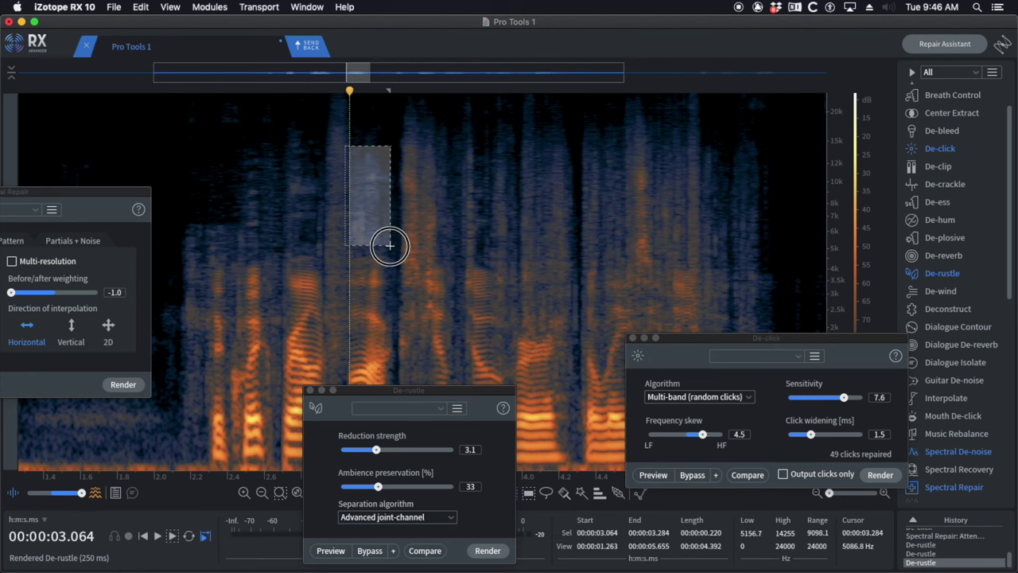
key(super+shift+2)
click(253, 194)
key(space)
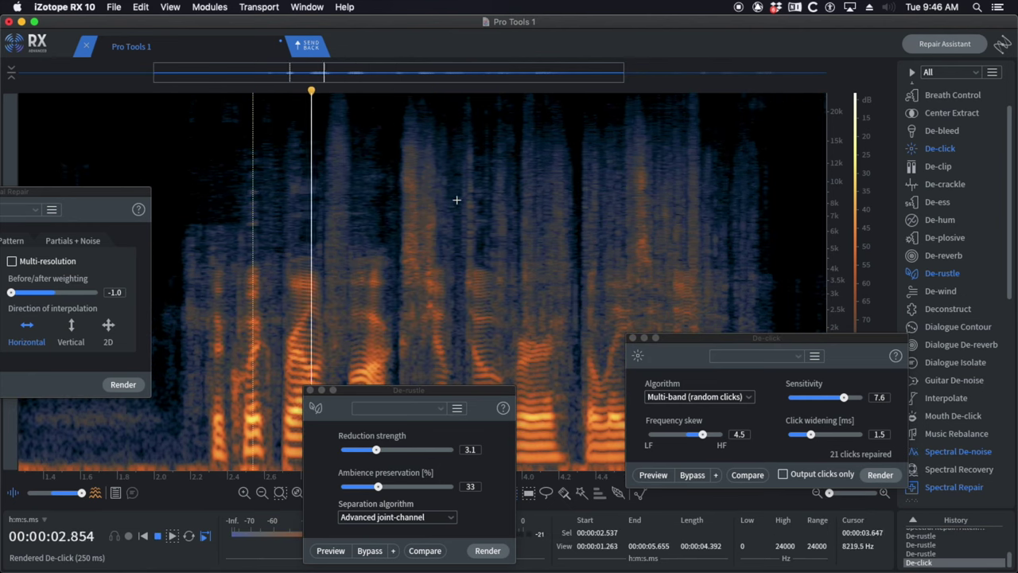
- Render De-click on the region from about 3.49 to 3.68 s, spanning about 4.3 to 16.3 kHz, and play the result
scroll(440, 199, up, 2)
drag(389, 134, 440, 263)
key(super+Return)
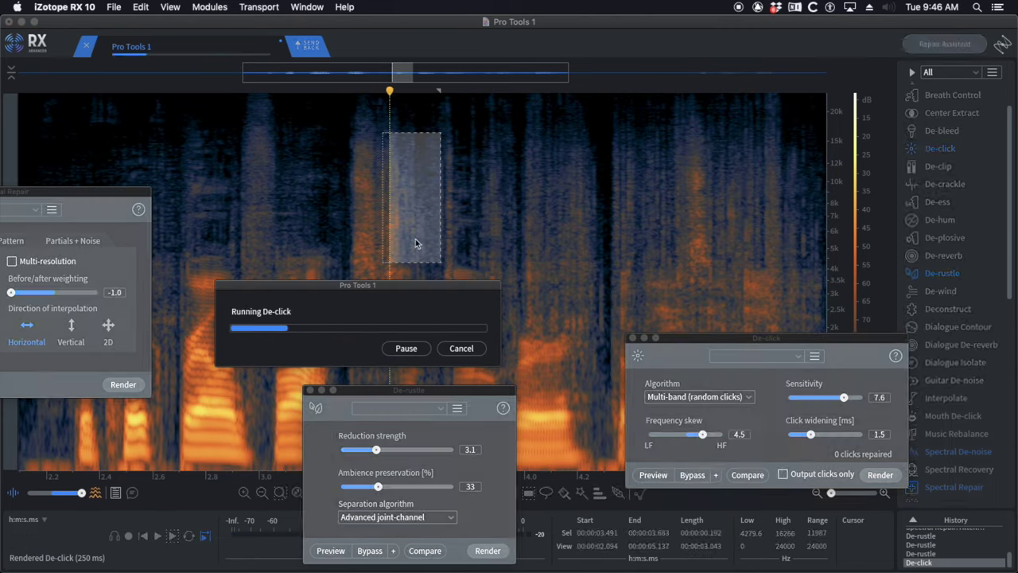
click(293, 202)
key(space)
- Render De-click around 3.4 to 3.6 s, and attenuate about 3.44 to 3.58 s, 4.7 to 16.2 kHz, with Spectral Repair
drag(365, 135, 415, 248)
key(super+shift+2)
click(316, 212)
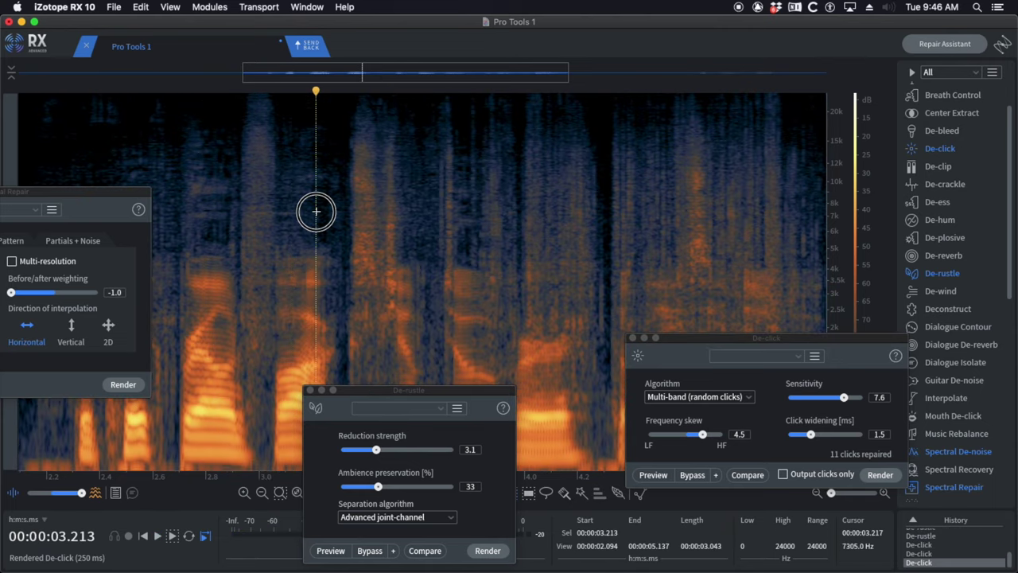
key(space)
drag(368, 133, 412, 255)
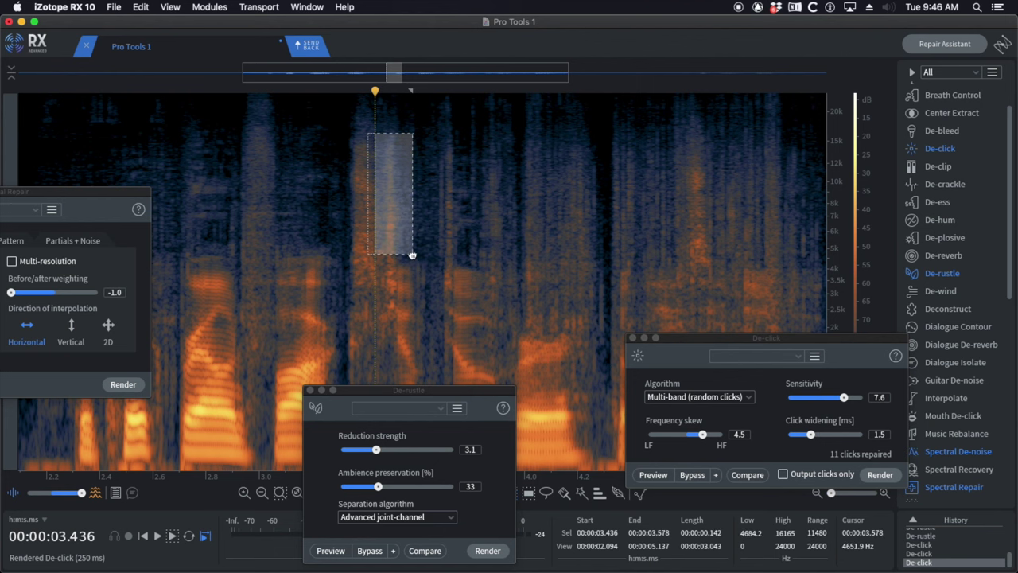
key(super+Return)
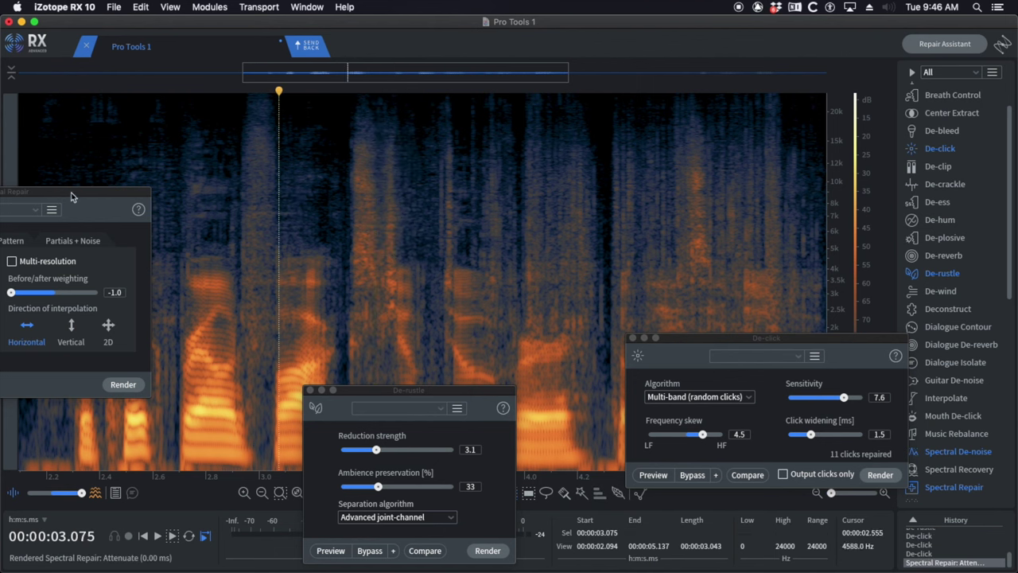
- Set Spectral Repair's before/after weighting to 0.1, attenuate the region from about 3.45 to 3.57 s, 3.7 to 16.4 kHz, and play it
drag(70, 197, 200, 209)
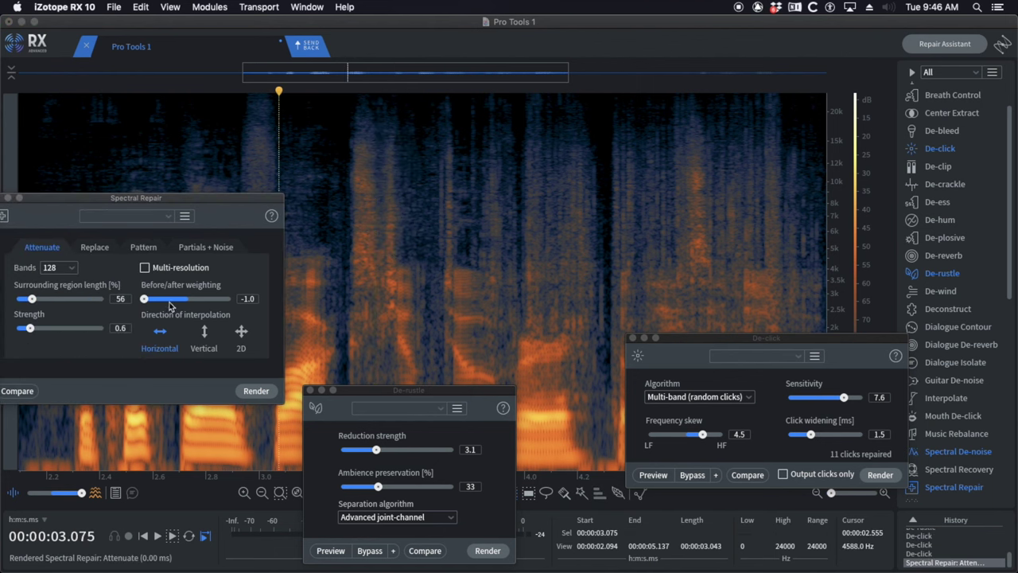
click(314, 231)
drag(374, 133, 413, 275)
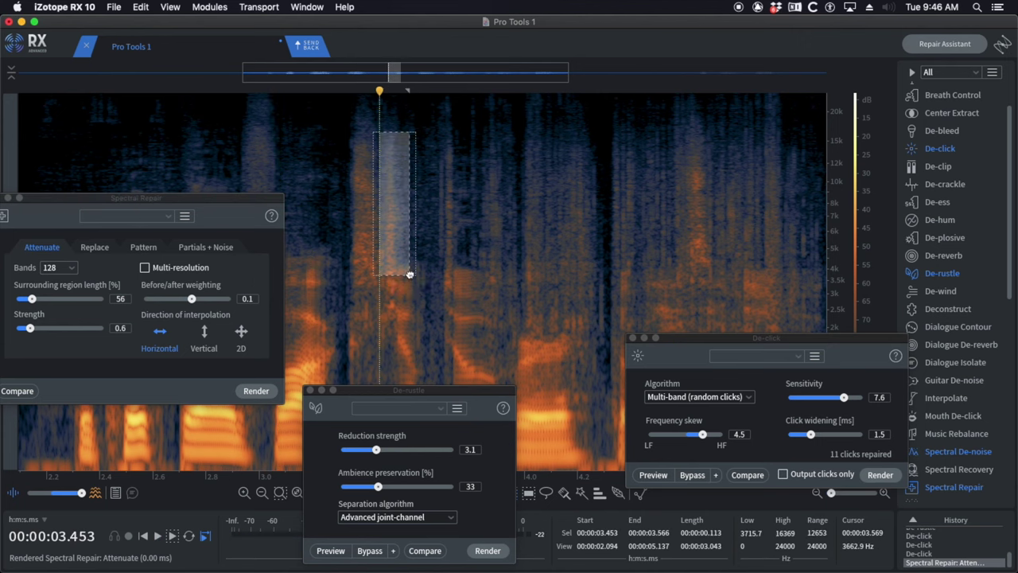
click(312, 216)
key(space)
- Render De-click on the narrow region from about 3.64 to 3.70 s, spanning about 4.2 to 14.7 kHz, and play the result
scroll(412, 195, down, 3)
click(410, 196)
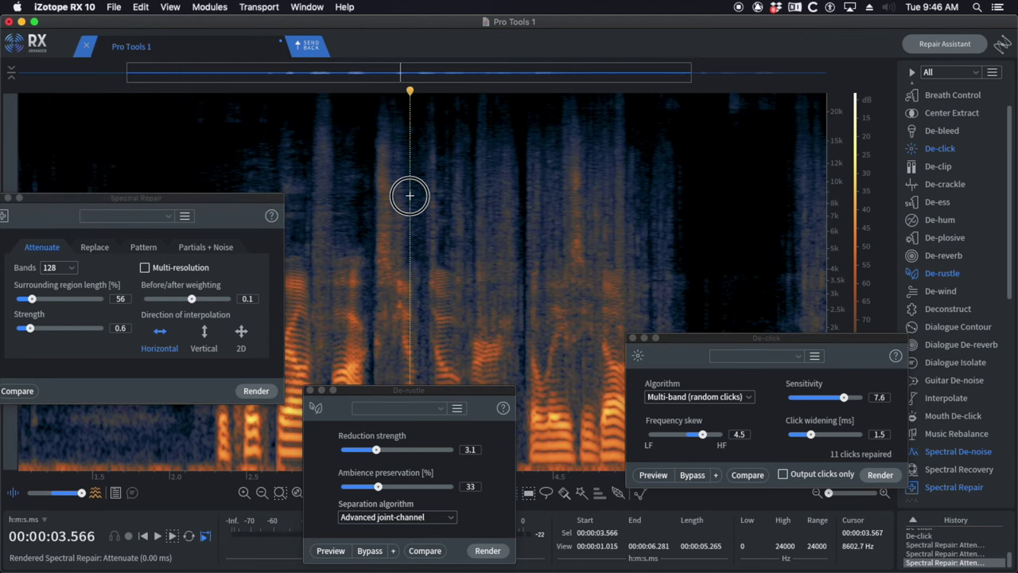
scroll(483, 208, up, 5)
key(space)
drag(326, 142, 357, 268)
key(d)
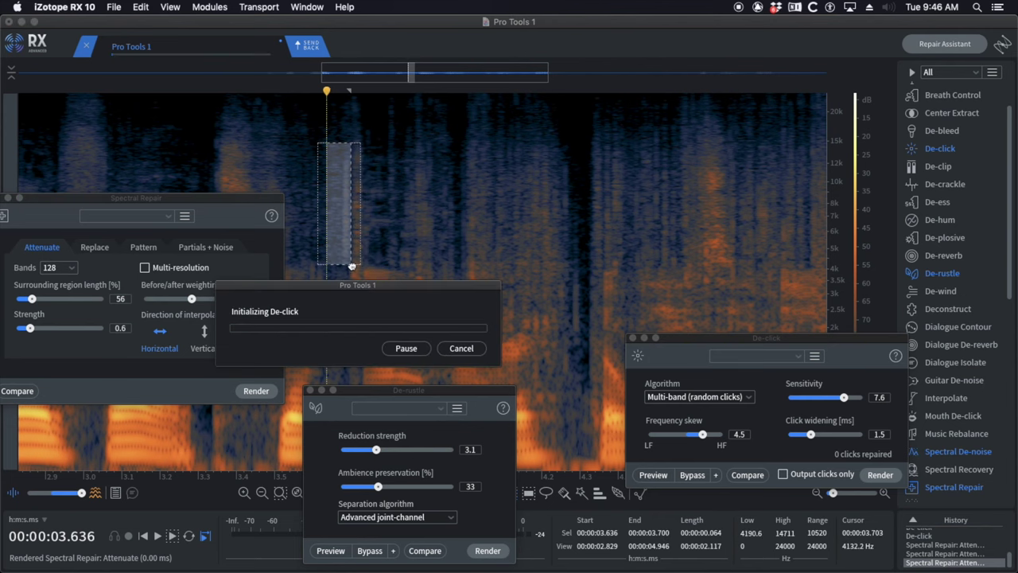
click(289, 158)
key(space)
- Render De-click and Spectral Repair Attenuate on about 3.80 to 3.95 s, spanning about 3.0 to 16.9 kHz, and play the result
drag(389, 129, 447, 293)
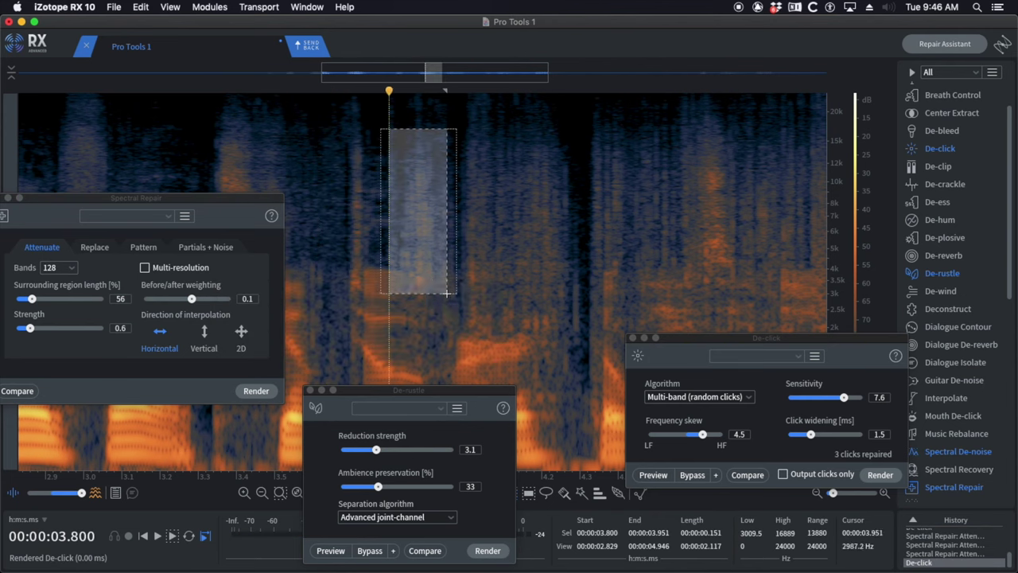
key(d)
key(s)
click(338, 212)
key(space)
scroll(411, 223, down, 3)
key(space)
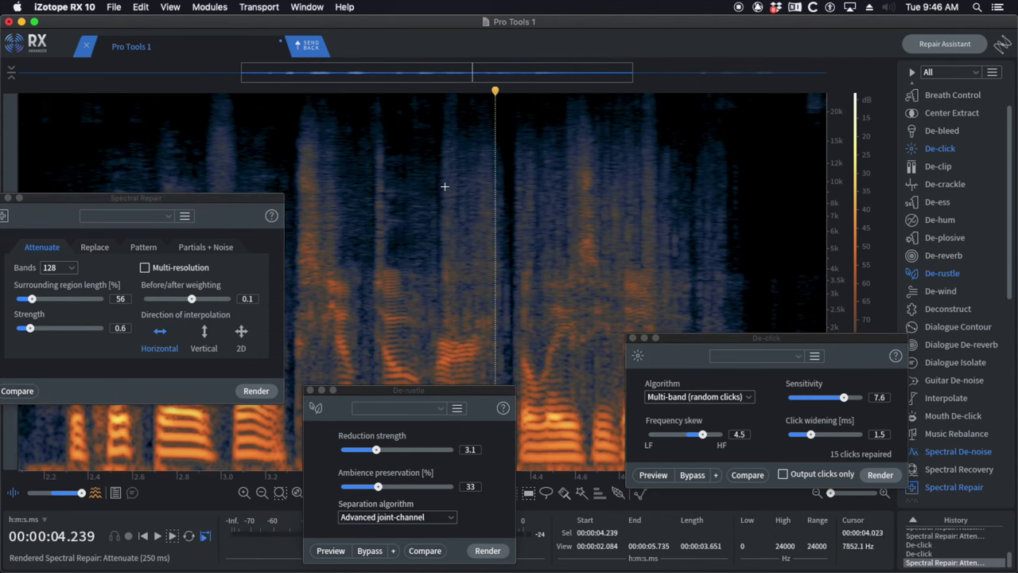
- Render De-click on the high-frequency noise from about 4.0 to 4.3 s and play from about 3.65 s
drag(432, 131, 512, 276)
key(Return)
click(363, 207)
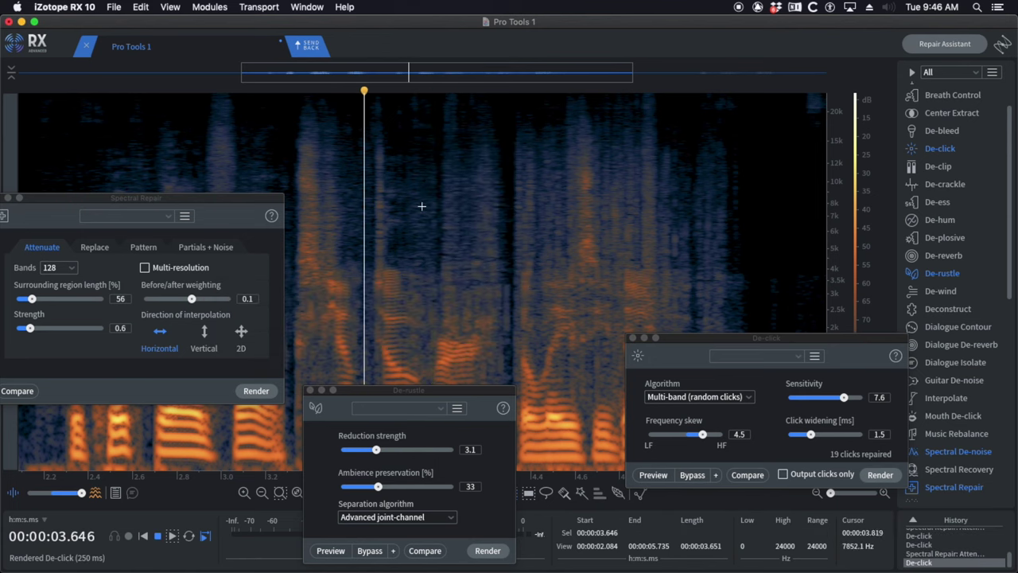
key(space)
- Render De-click on the region from about 4.30 to 4.58 s, spanning about 4.1 to 18.1 kHz, and play from about 4.12 s
drag(398, 123, 503, 268)
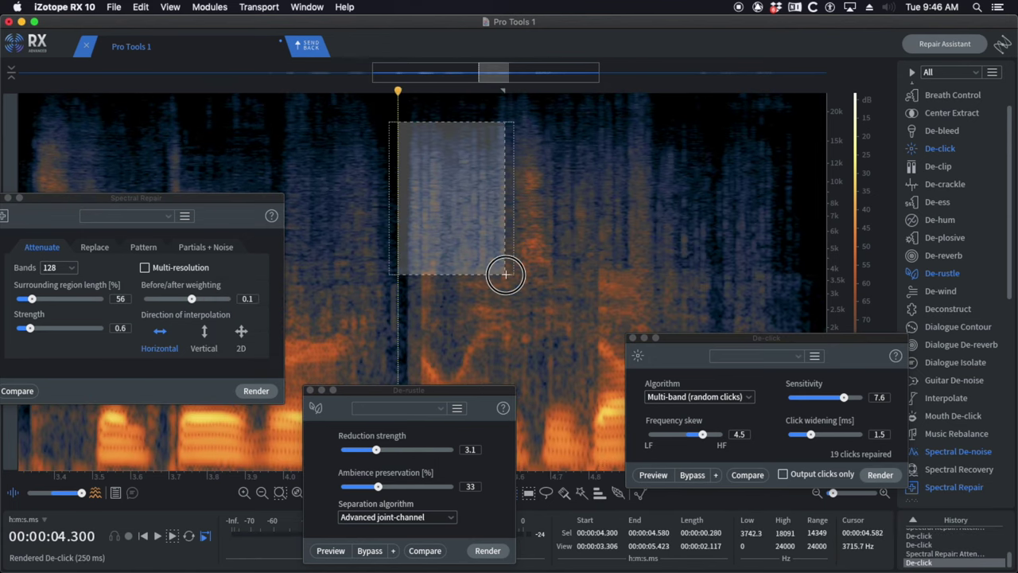
key(Return)
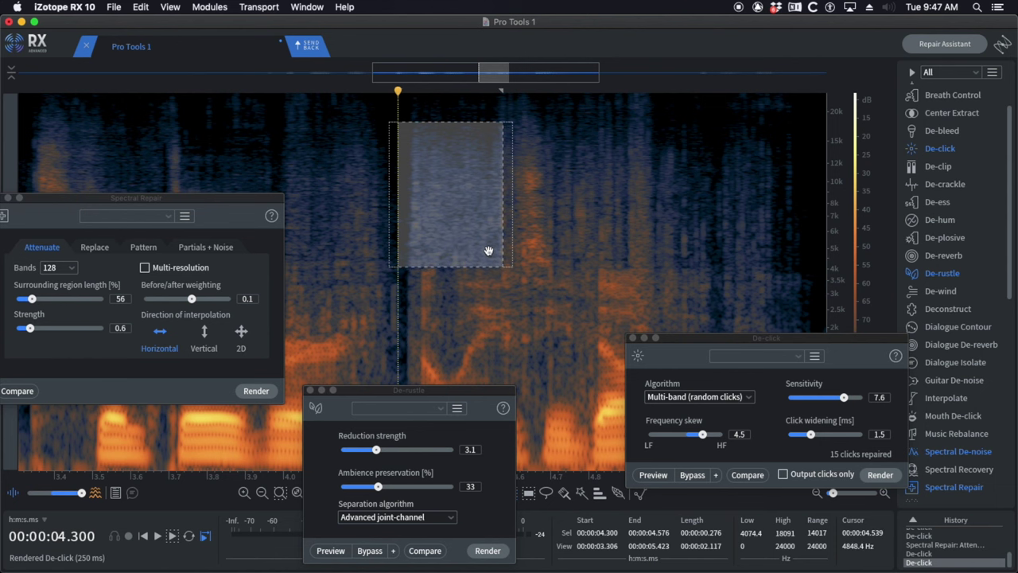
click(327, 170)
key(space)
scroll(371, 187, down, 4)
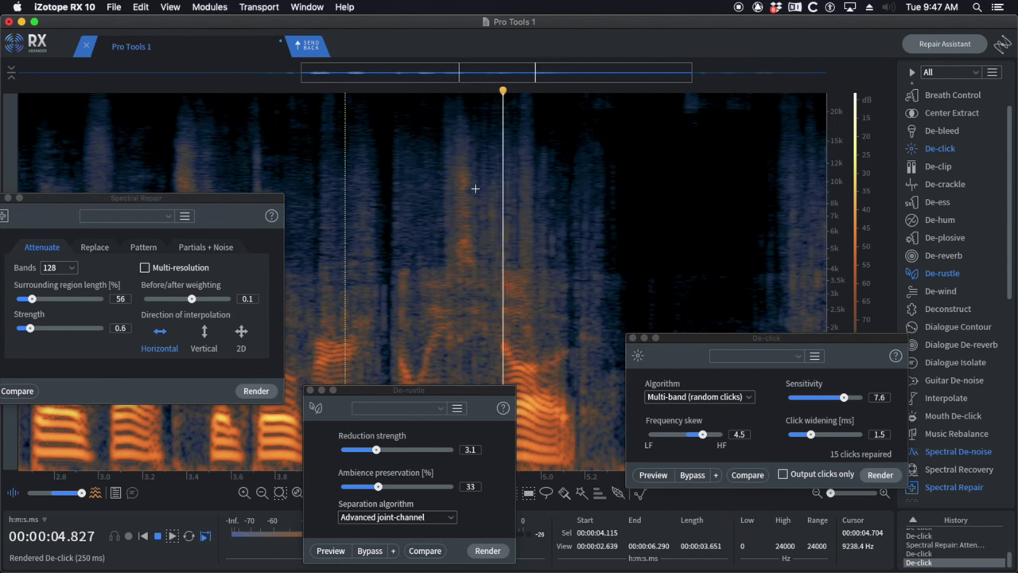
- Render De-click on the high-frequency noise from about 4.7 to 4.9 s and play from 4.2 s
key(space)
drag(473, 121, 522, 276)
key(Return)
click(363, 191)
key(space)
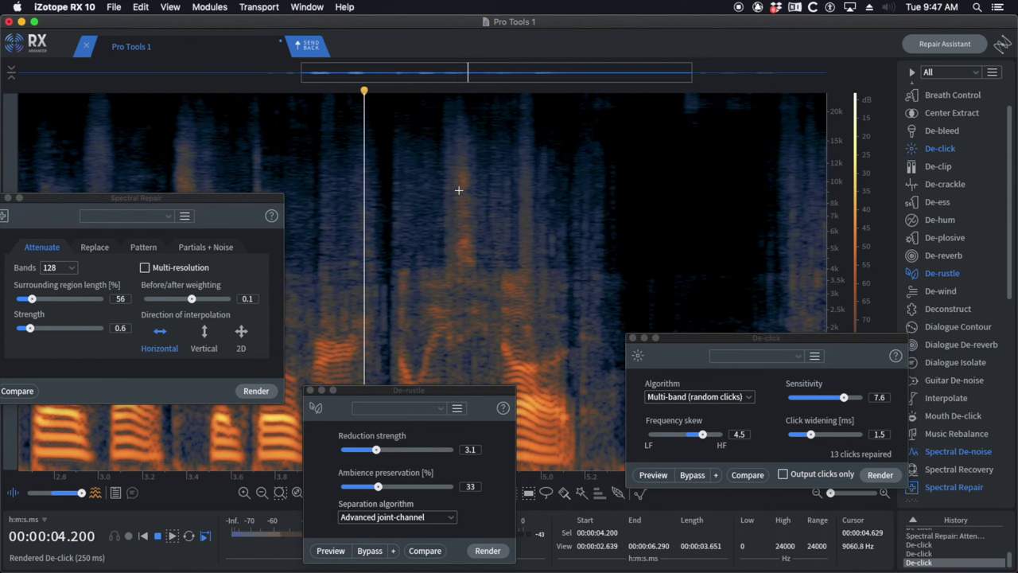
- Play the dialogue from about 4.4 s and attenuate the high-frequency noise around 4.5 to 4.6 s with Spectral Repair
key(space)
click(412, 171)
key(space)
scroll(481, 196, up, 4)
key(space)
drag(378, 141, 421, 255)
key(Return)
click(338, 171)
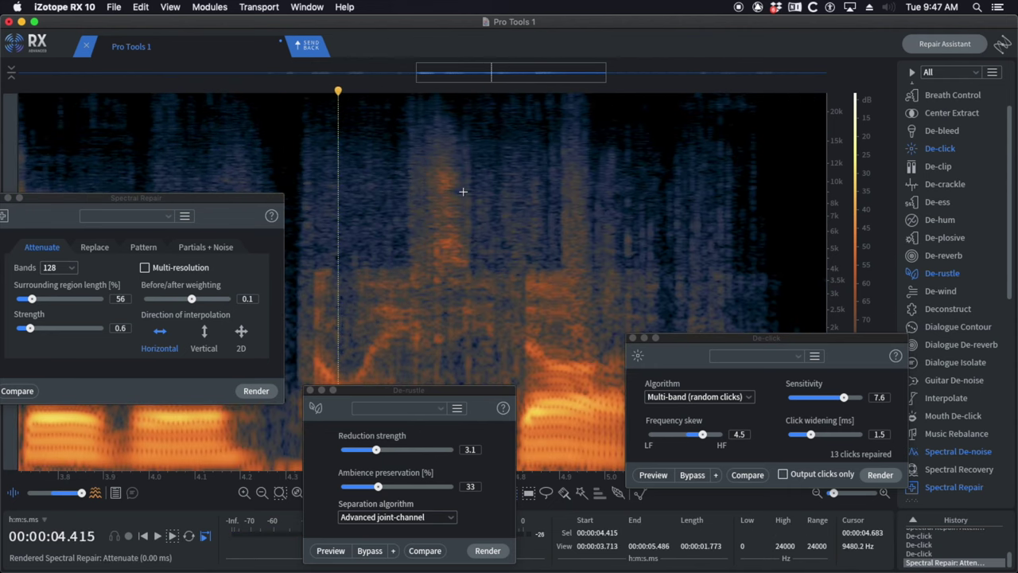
- Attenuate the region from about 4.70 to 4.89 s, spanning about 4.4 to 13.7 kHz, with Spectral Repair
scroll(463, 192, down, 3)
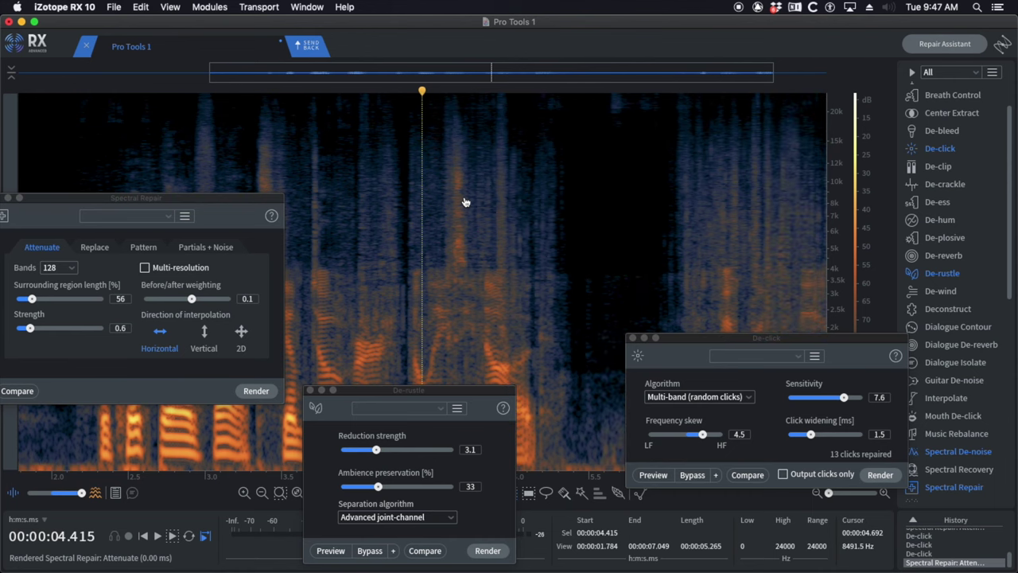
scroll(466, 200, up, 3)
drag(458, 150, 510, 251)
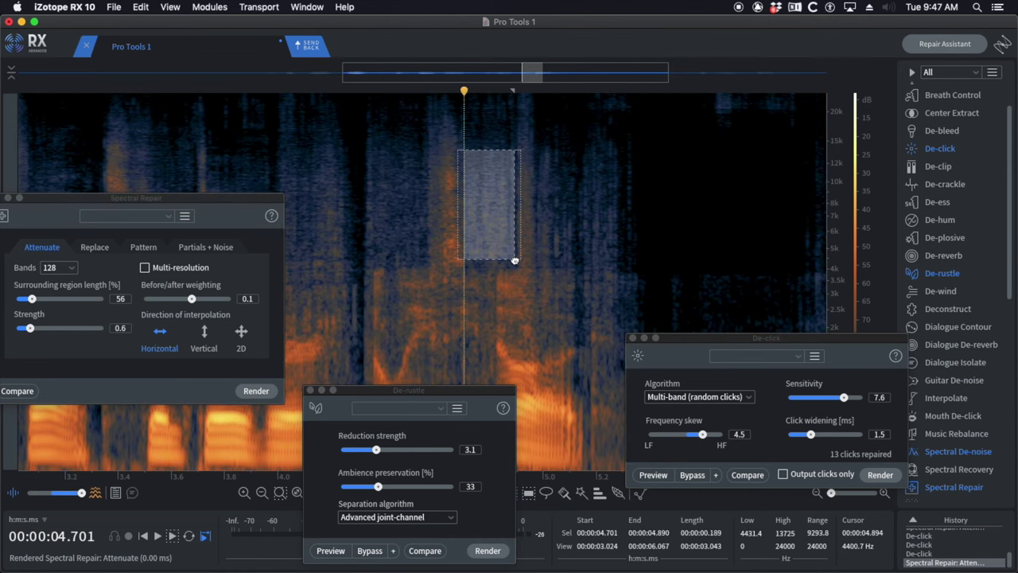
key(Return)
- Render De-click on the region from about 4.64 to 4.89 s, spanning about 4.9 to 19.4 kHz, and play from about 4.34 s
click(367, 157)
drag(448, 115, 515, 249)
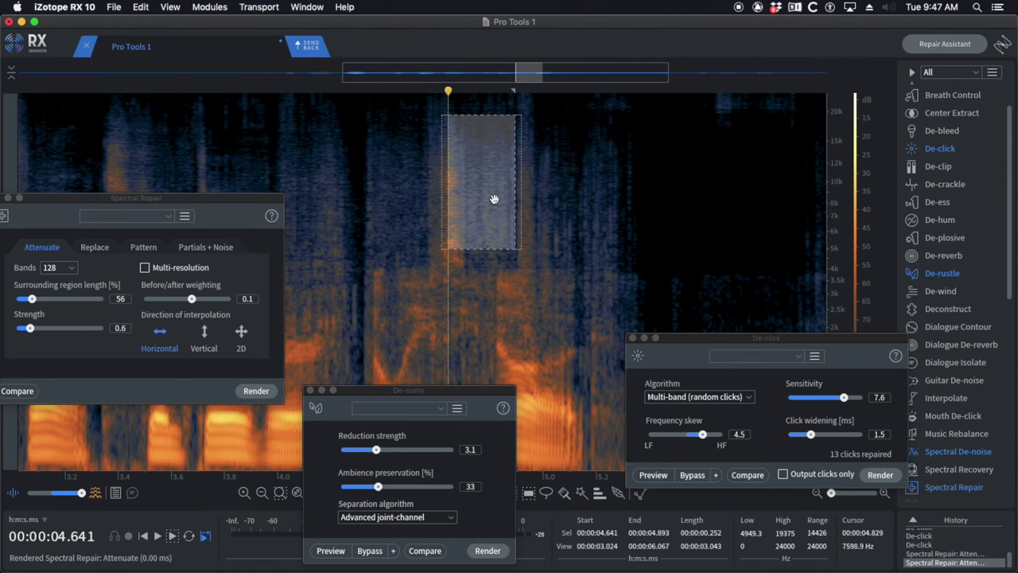
key(space)
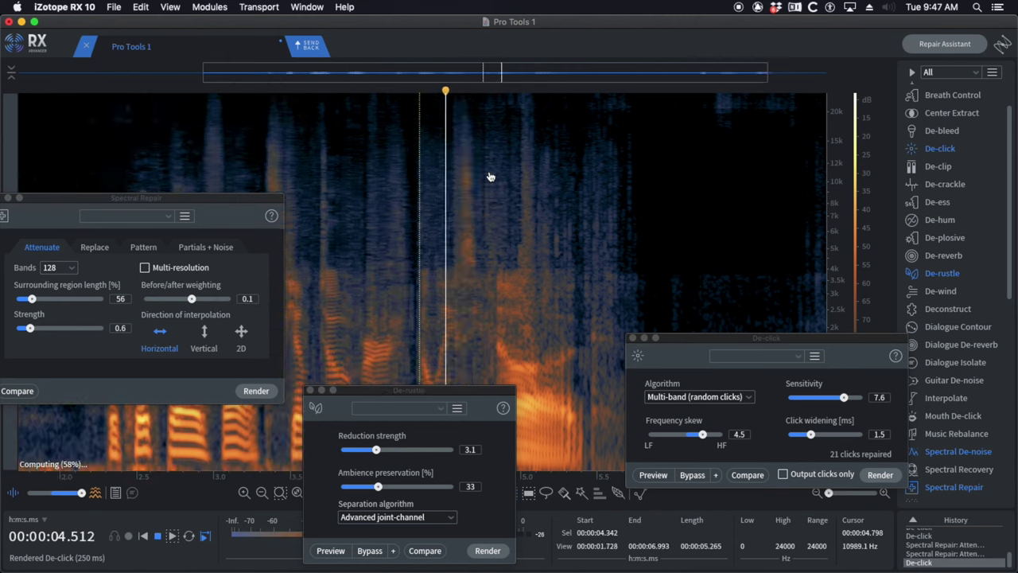
- Attenuate the high-frequency noise from about 4.90 to 5.01 s with Spectral Repair and play from about 4.54 s
key(space)
scroll(537, 215, up, 3)
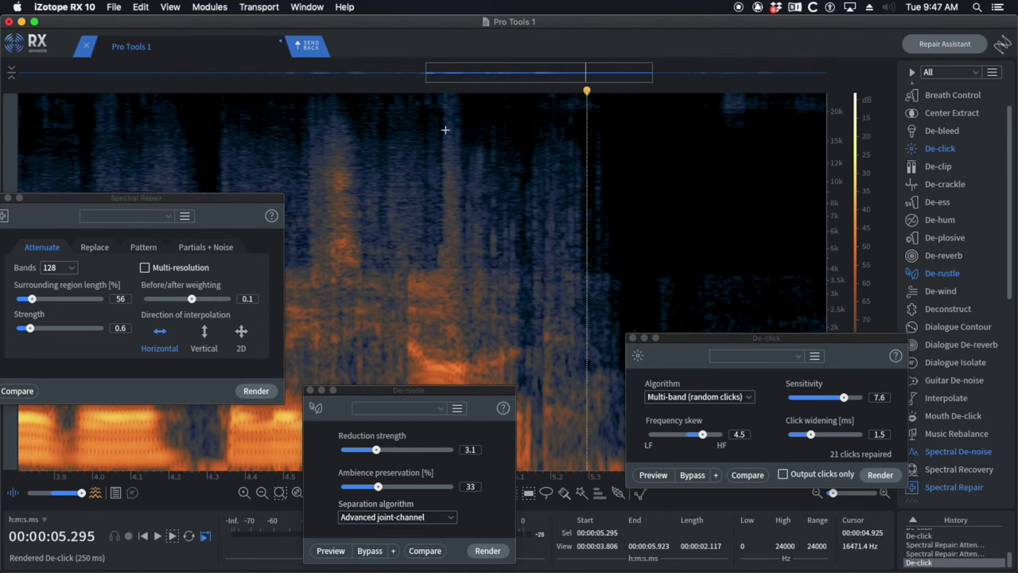
drag(435, 110, 478, 264)
key(Return)
click(296, 140)
key(space)
scroll(420, 179, down, 3)
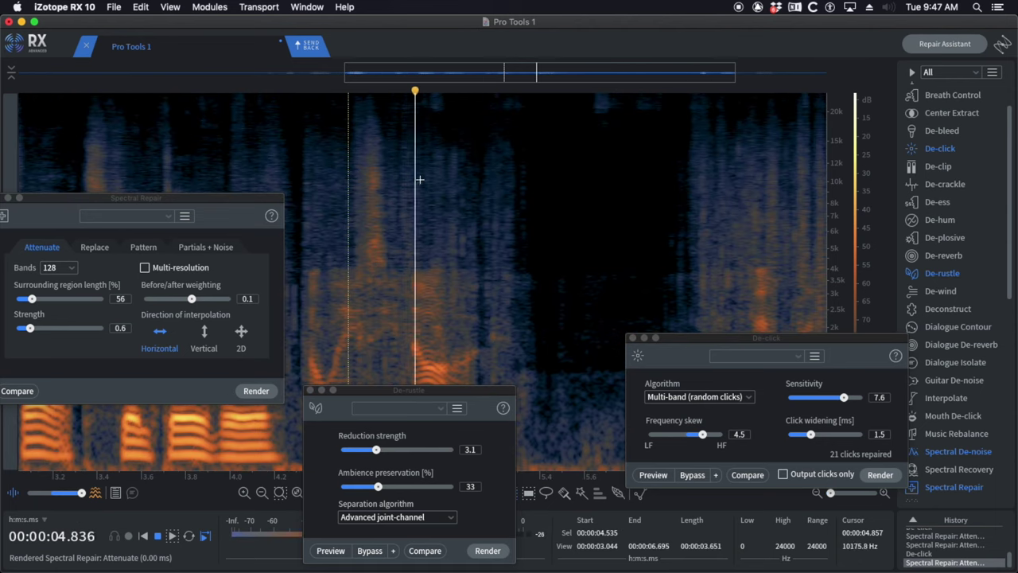
- Try De-click on the region from about 4.91 to 5.34 s, spanning about 2.7 to 15.6 kHz, play it and undo the render
click(387, 180)
drag(430, 137, 527, 303)
key(Return)
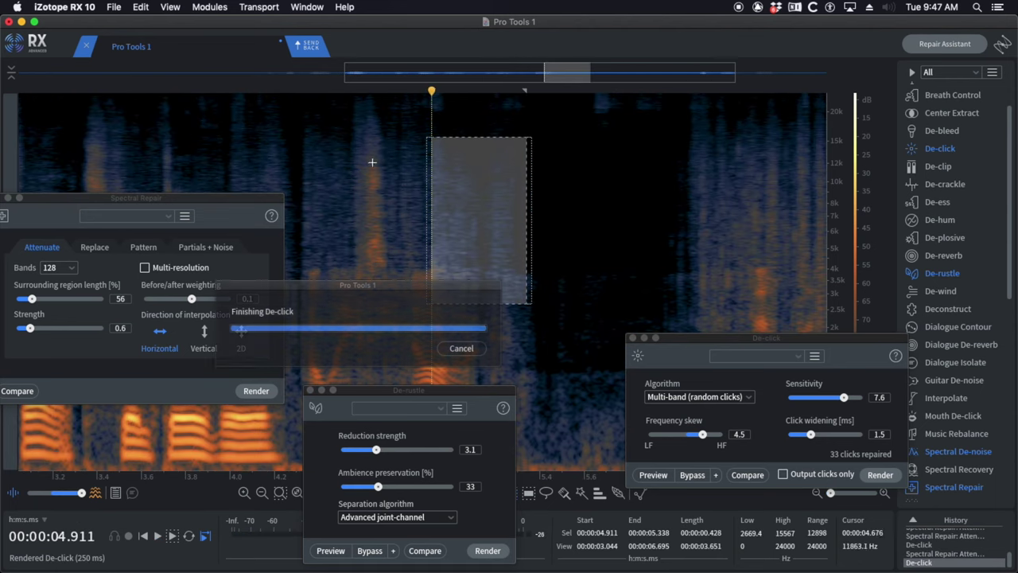
click(340, 162)
key(space)
scroll(437, 176, down, 4)
key(space)
key(super+z)
- Render De-click and Spectral Repair attenuation on the region from about 4.85 to 5.10 s, spanning about 3.7 to 16.9 kHz, and play the result
click(502, 192)
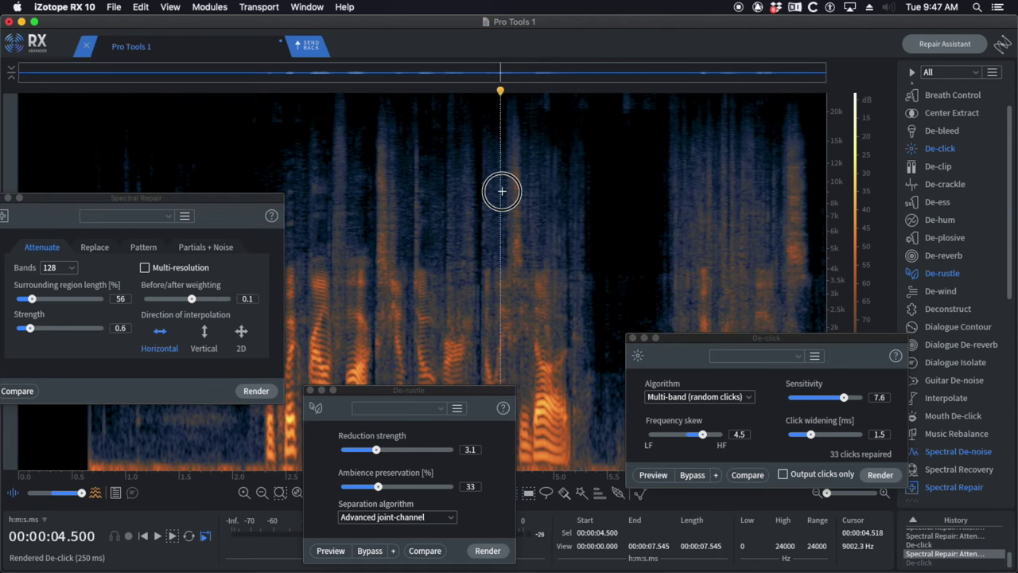
scroll(502, 191, up, 3)
mouse_move(507, 129)
mouse_down()
mouse_move(462, 262)
mouse_move(442, 276)
mouse_up()
key(Return)
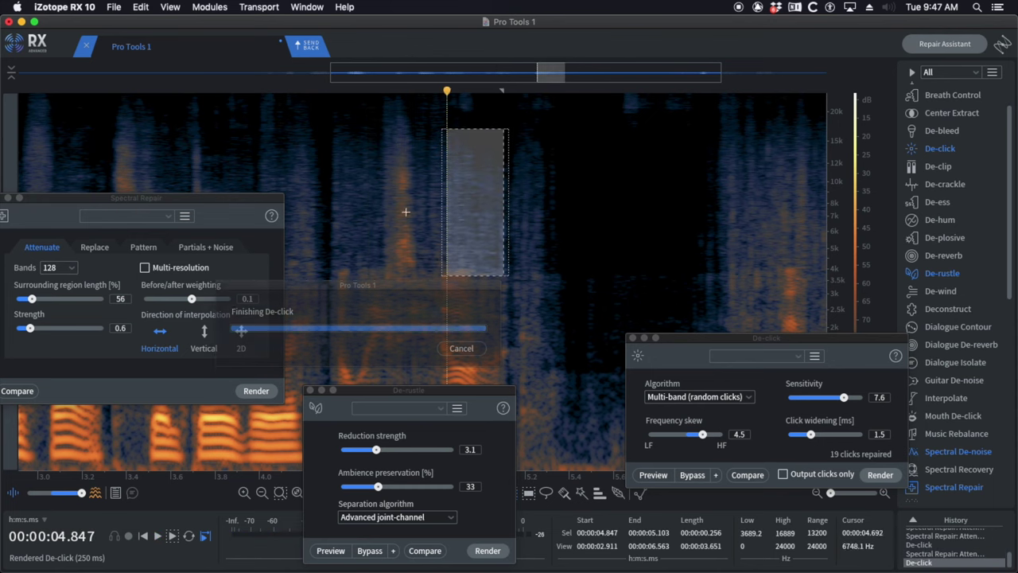
key(super+shift+5)
click(393, 200)
key(space)
key(space)
click(431, 206)
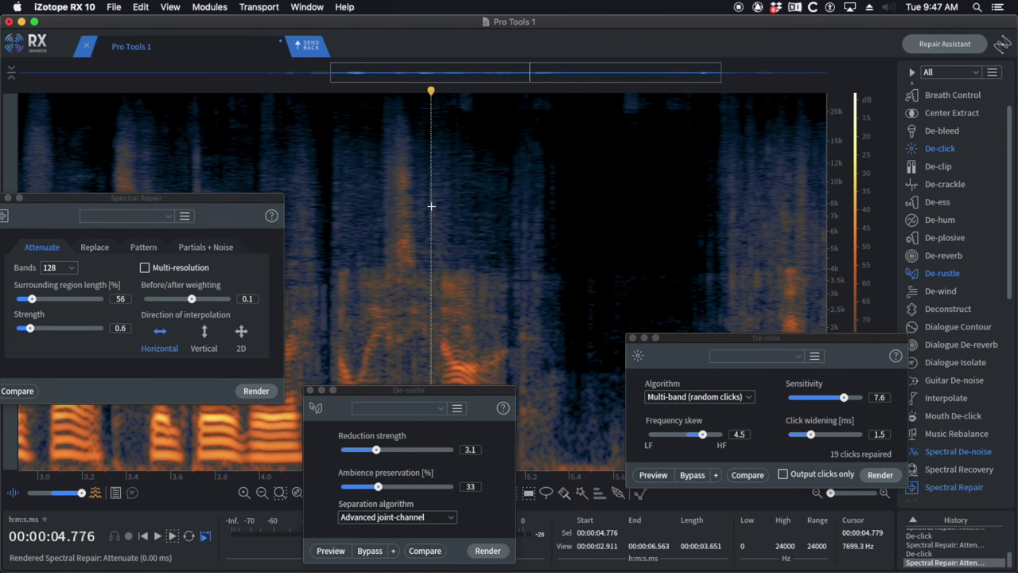
key(space)
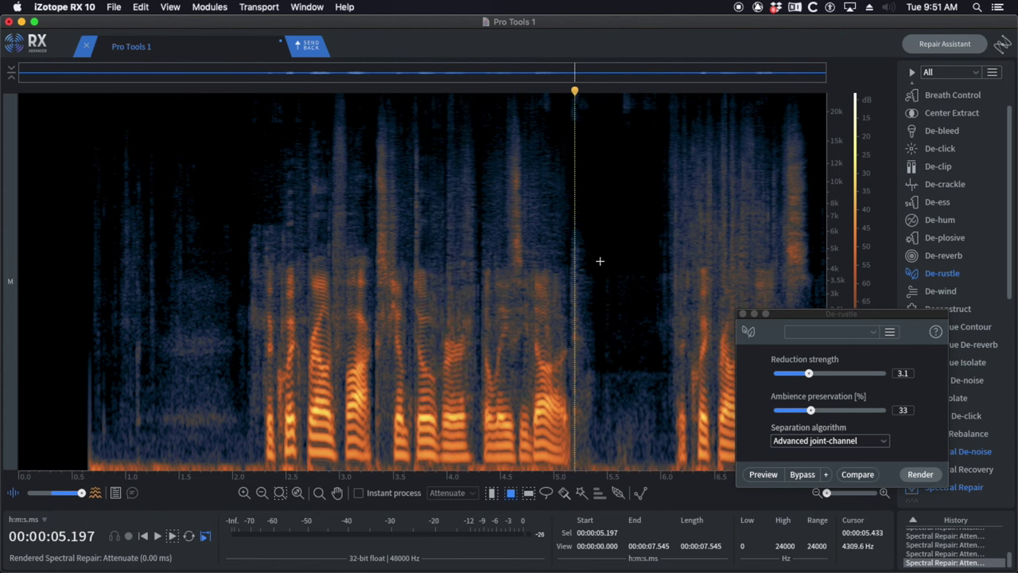
- Examine the noise just after the word ending near 5.15 s and play that passage from about 4.8 s
scroll(643, 288, up, 3)
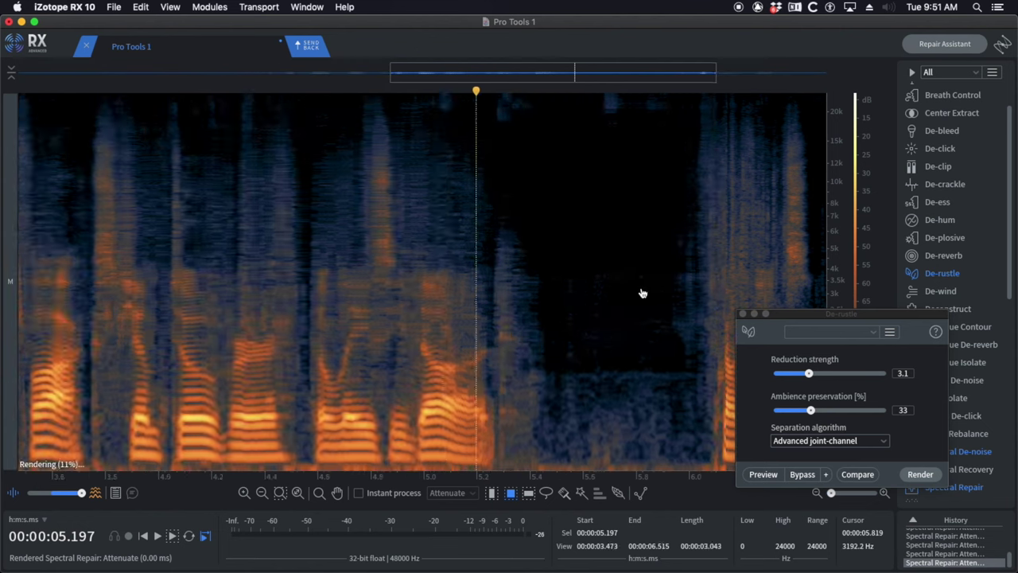
scroll(437, 294, up, 3)
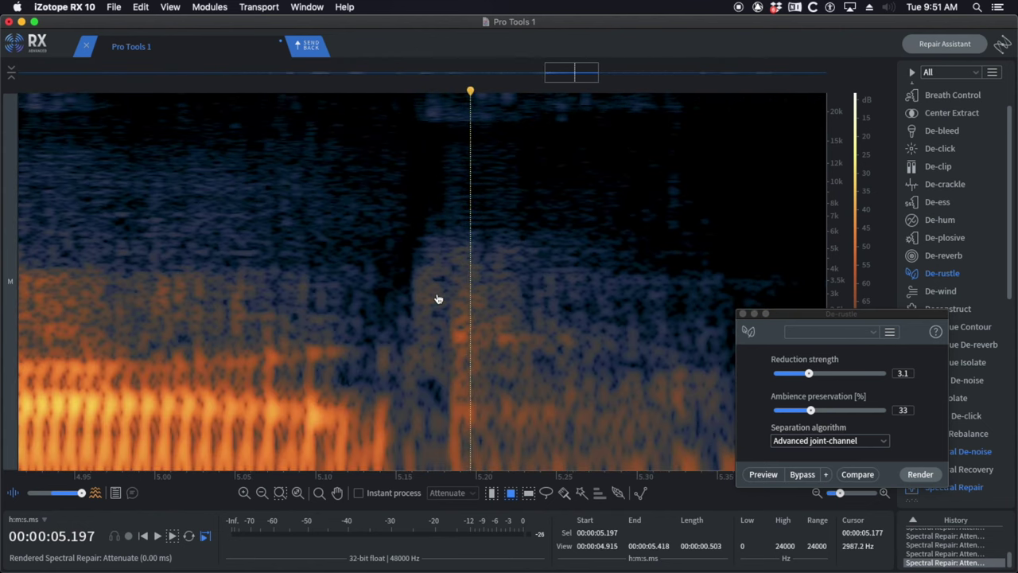
scroll(441, 232, down, 3)
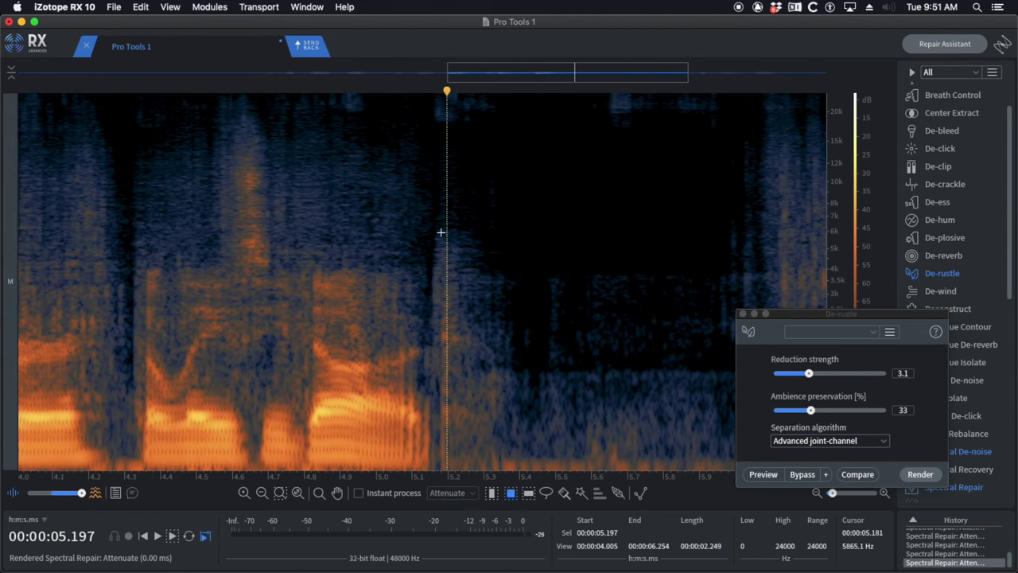
scroll(440, 231, up, 3)
scroll(443, 237, up, 4)
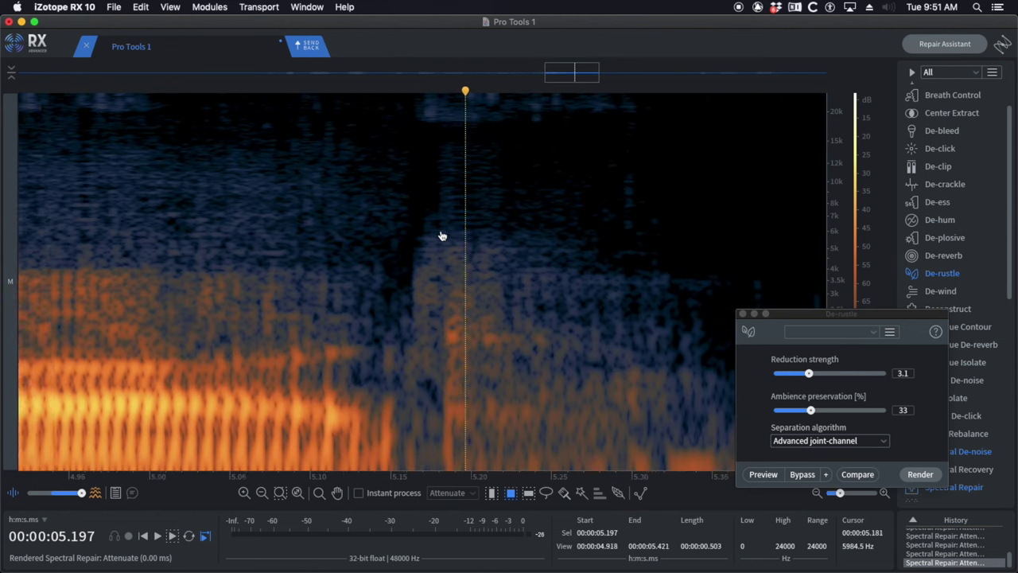
scroll(400, 211, down, 3)
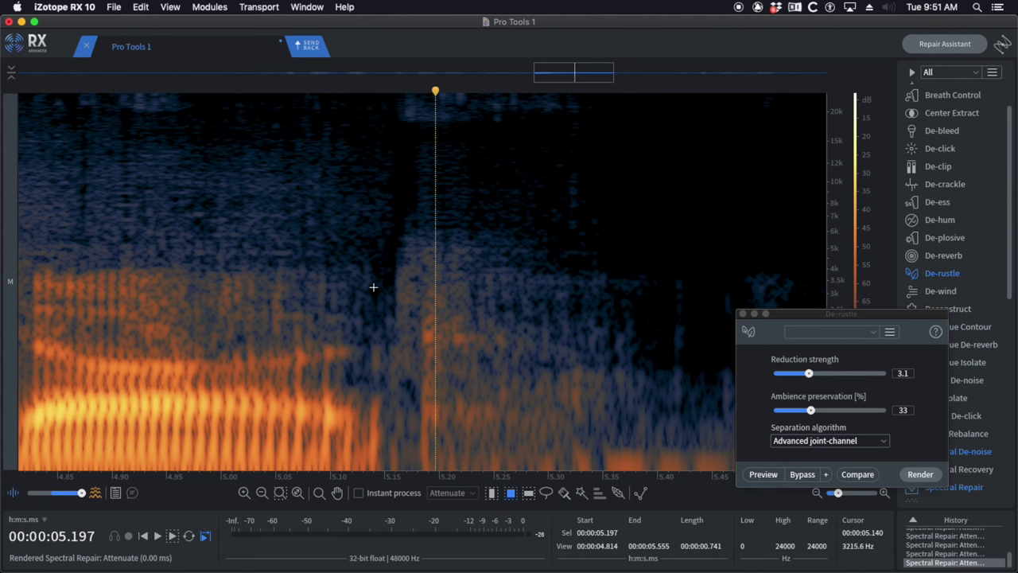
scroll(373, 287, down, 3)
click(198, 282)
key(space)
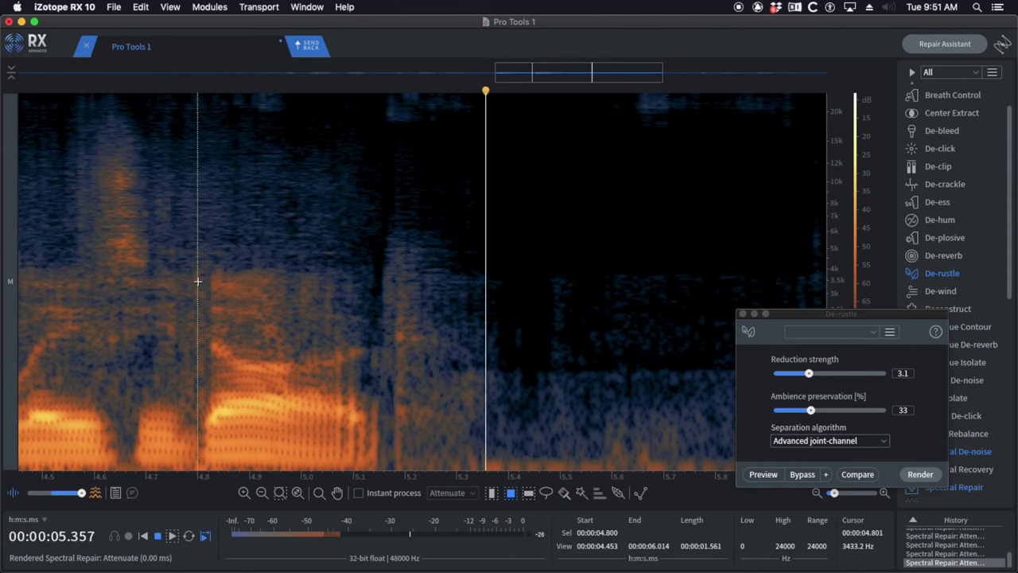
key(space)
click(194, 281)
key(space)
key(space)
scroll(321, 290, up, 3)
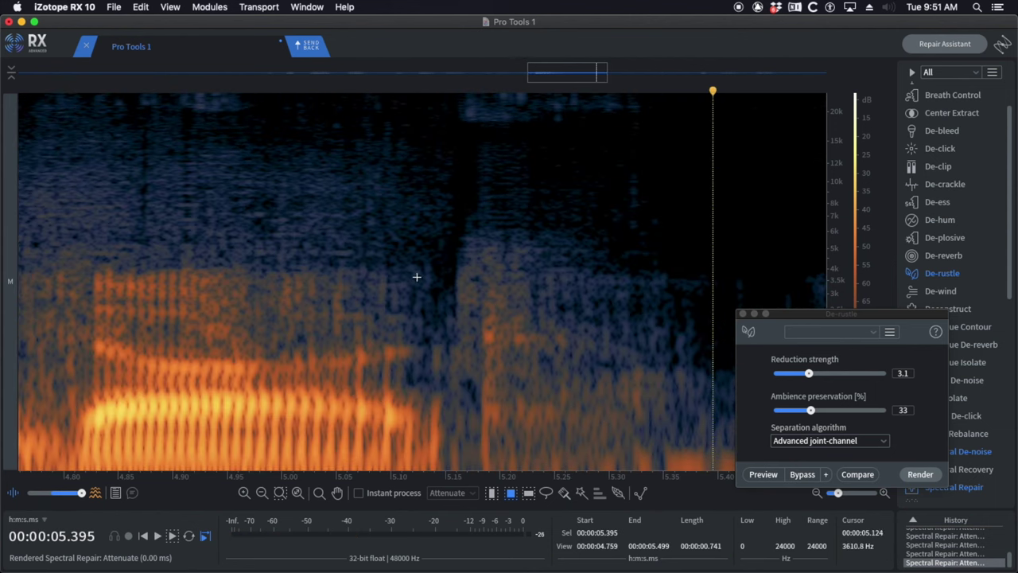
- Restore the full-frequency selection from about 5.16 to 5.24 s to its initial state and play from about 4.87 s
scroll(417, 277, down, 2)
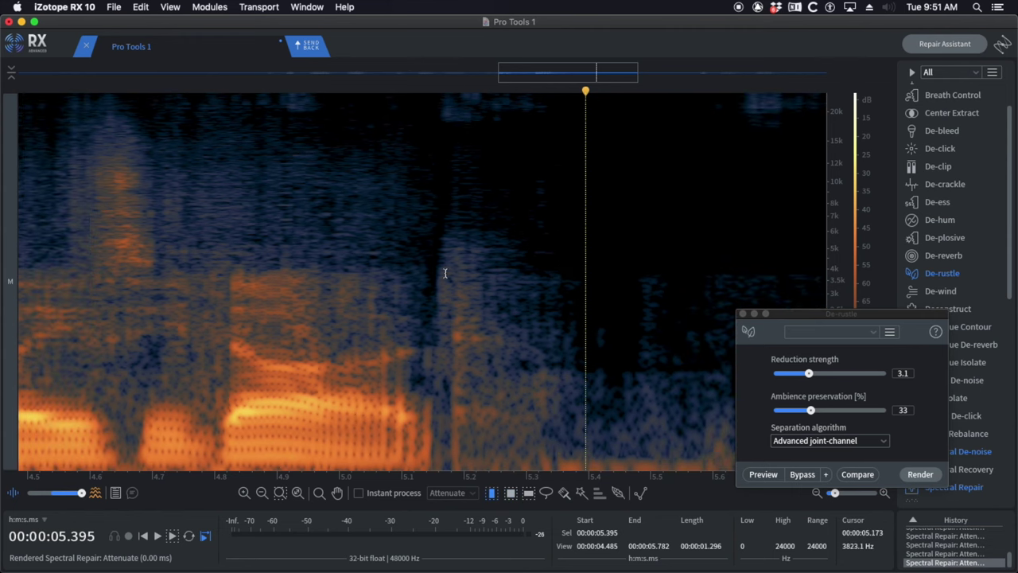
drag(440, 277, 488, 281)
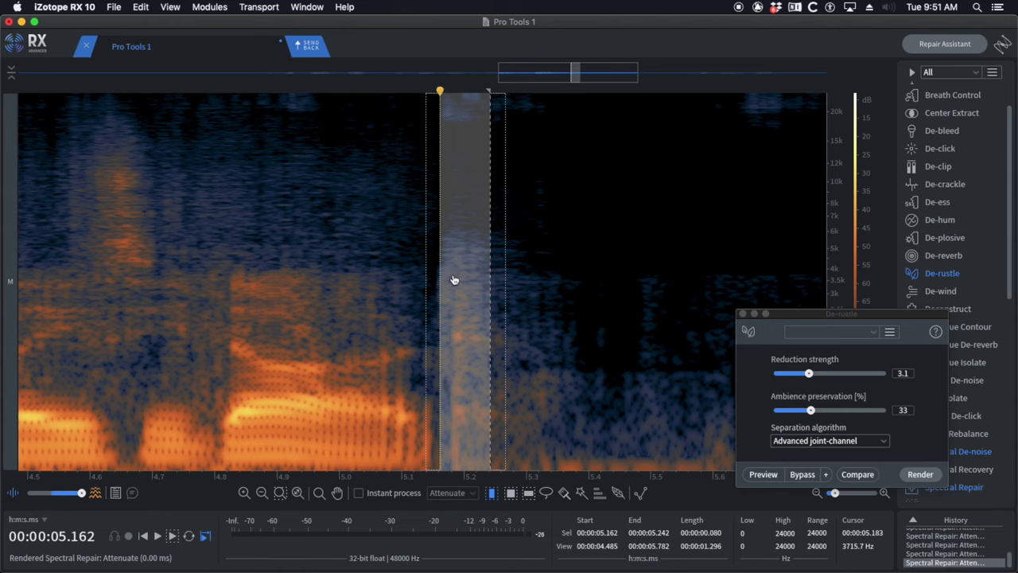
key(alt+super+z)
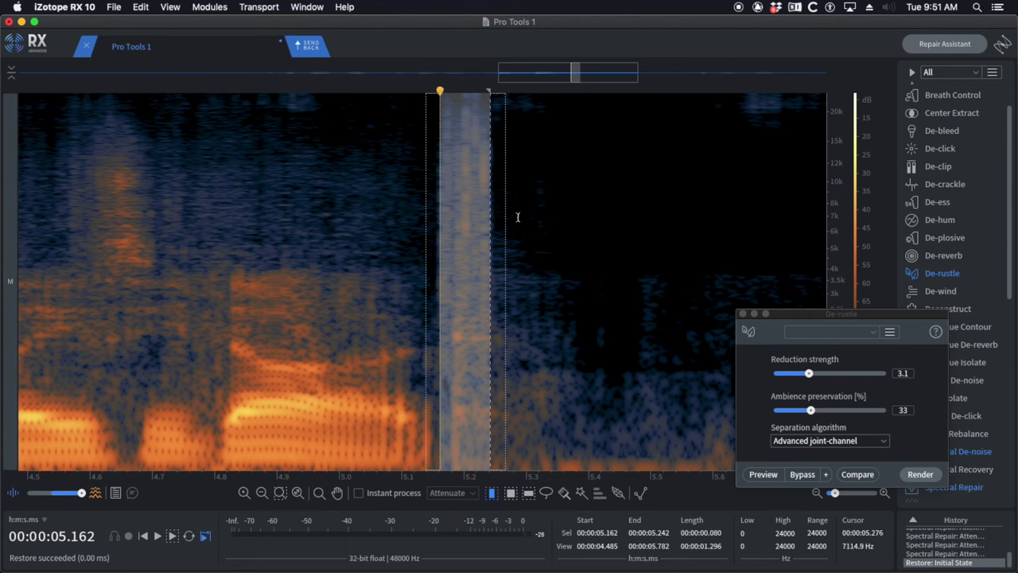
click(185, 217)
key(space)
key(space)
click(258, 225)
key(space)
scroll(446, 232, down, 3)
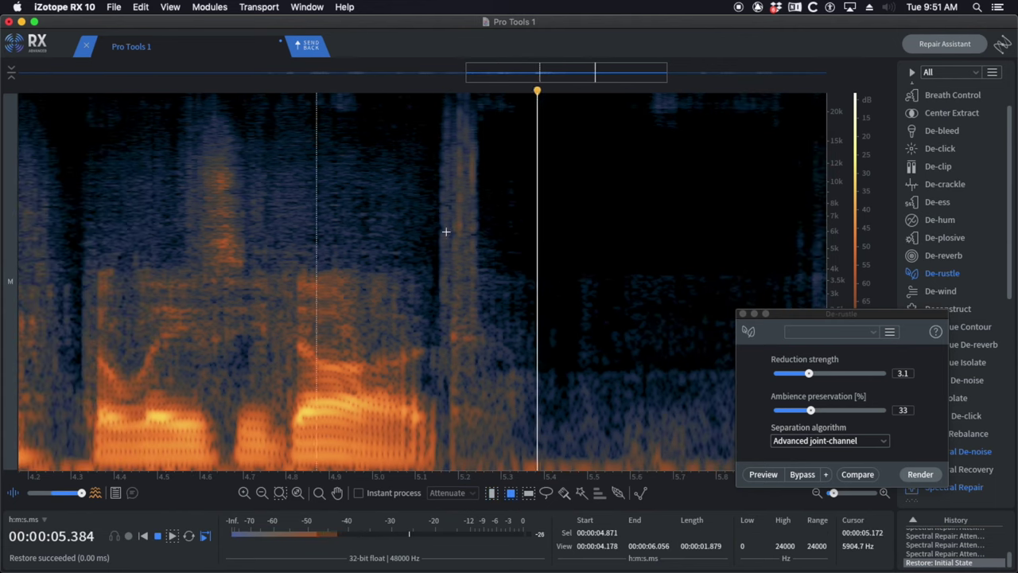
- Render De-click and Spectral Repair attenuation on the region from about 5.20 to 5.29 s, spanning about 5.0 to 18.8 kHz
scroll(503, 143, up, 4)
drag(491, 120, 407, 247)
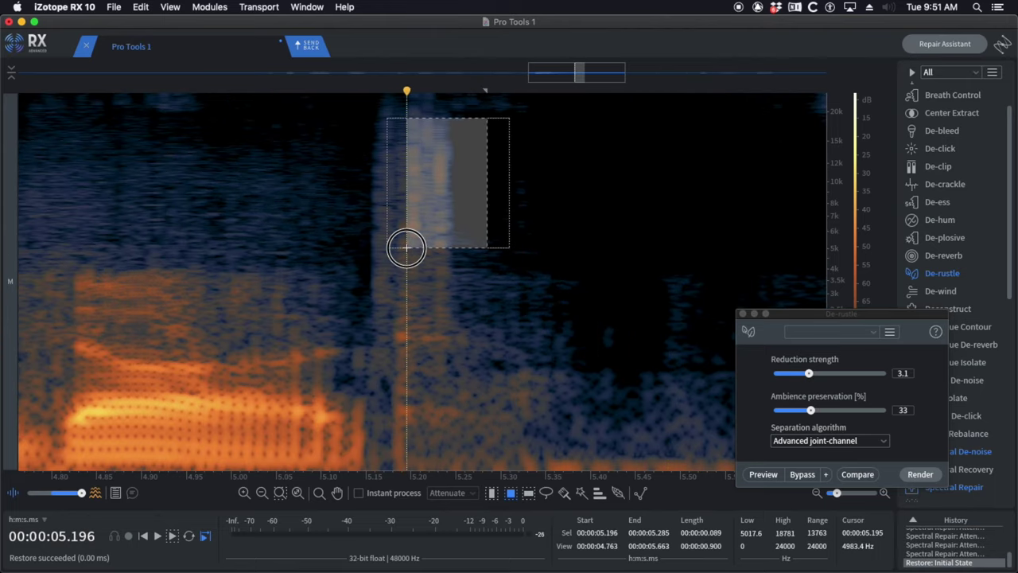
key(2)
key(5)
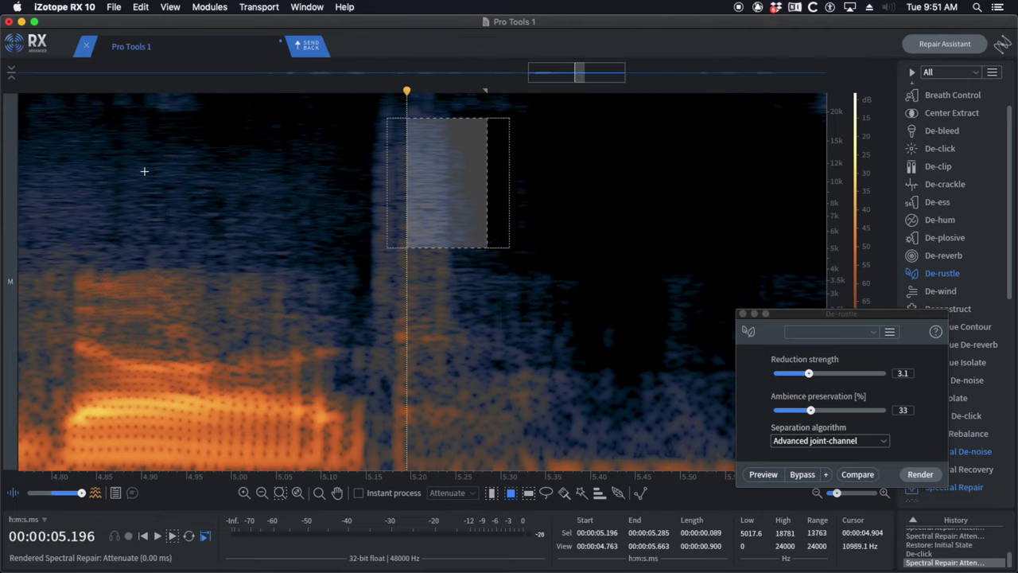
- Undo the last Spectral Repair attenuation and play from about 4.84 s
key(super+z)
click(83, 156)
key(space)
key(space)
click(92, 157)
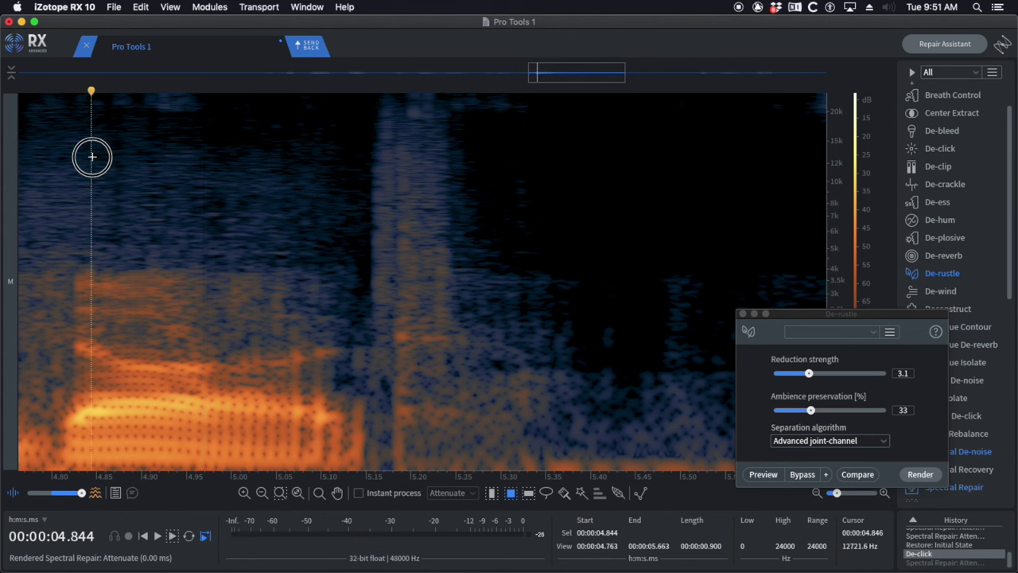
key(space)
- Render Spectral Repair attenuation and De-click on the region from about 5.22 to 5.27 s, spanning about 2.0 to 17.6 kHz, and play the result
drag(426, 125, 471, 328)
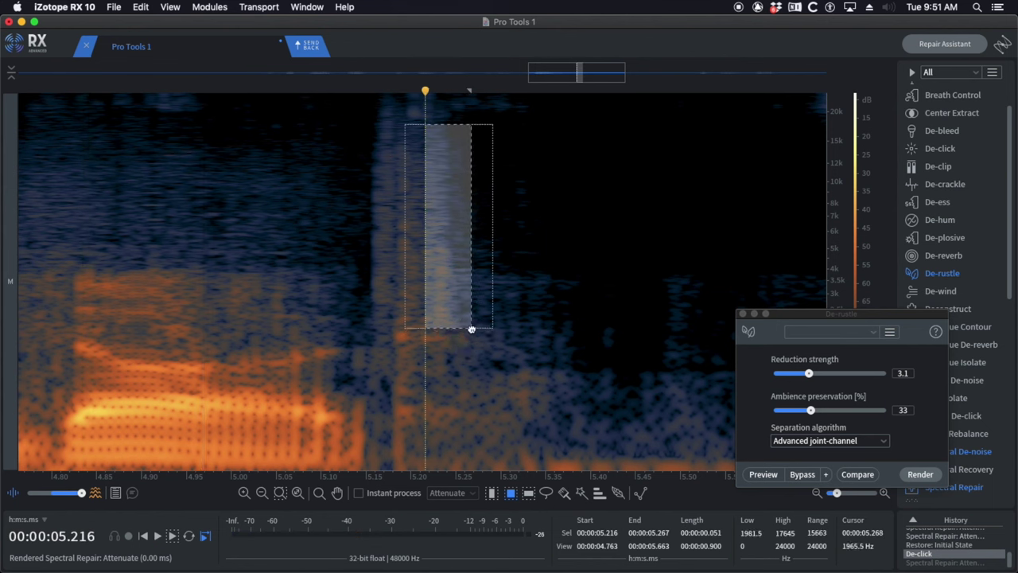
key(super+Return)
key(5)
key(2)
click(219, 213)
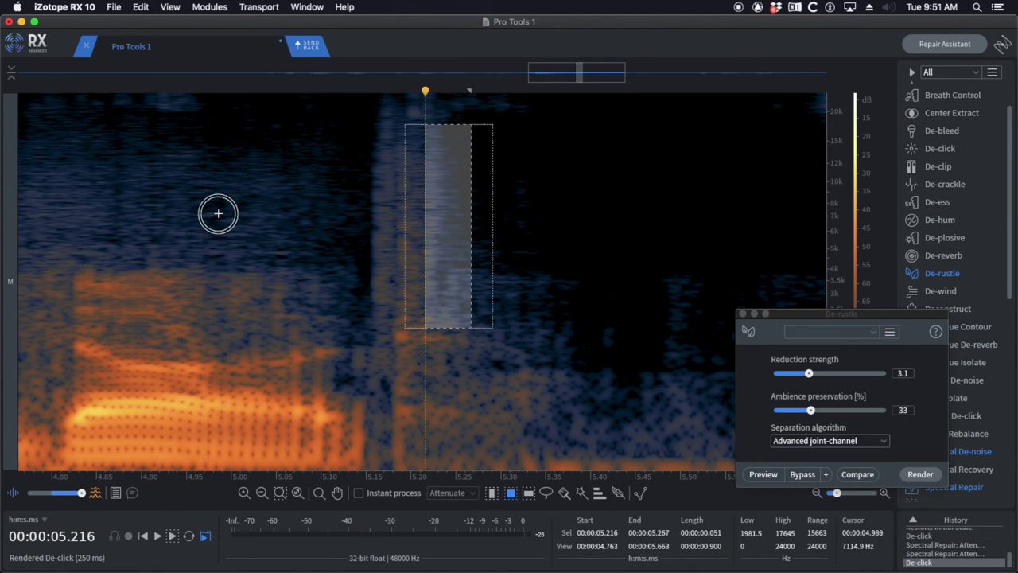
key(space)
key(space)
- Render De-click and Spectral Repair attenuation on the high-frequency noise from about 5.14 to 5.18 s and play from about 5.04 s
scroll(417, 167, up, 1)
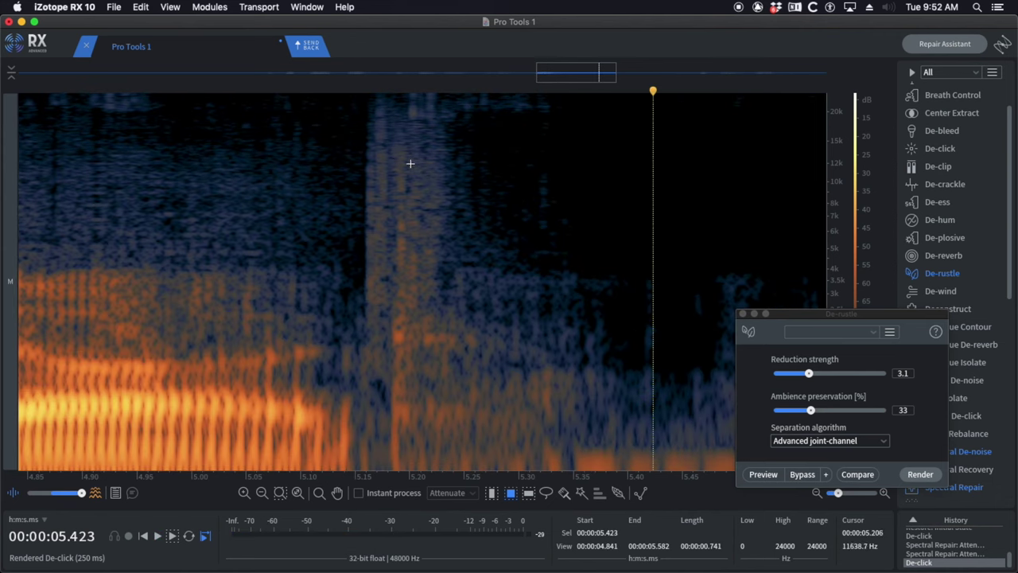
drag(344, 123, 387, 279)
key(5)
click(241, 193)
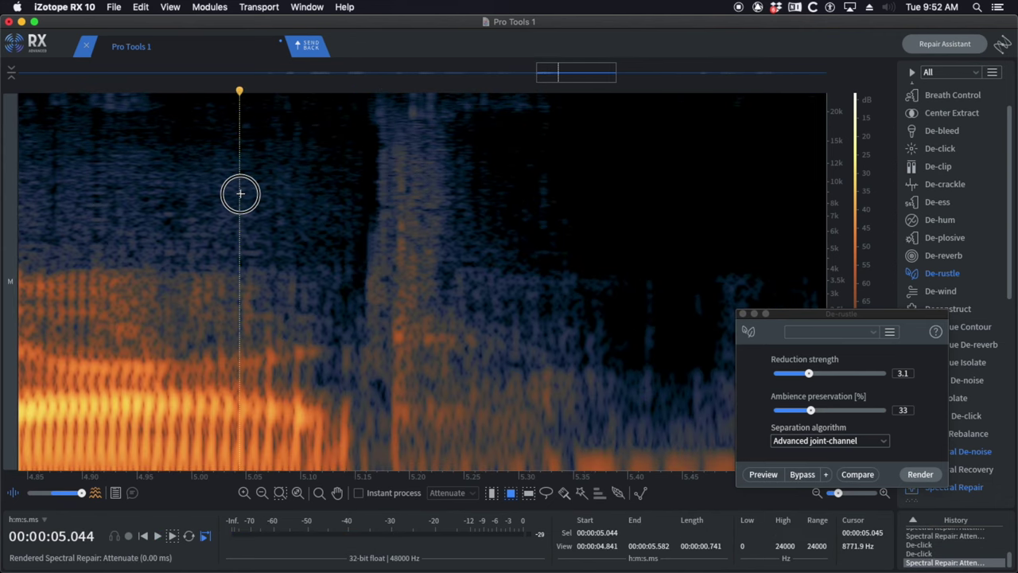
key(space)
scroll(325, 198, down, 3)
key(space)
- Copy the quiet region from about 5.33 to 5.43 s, paste it over the noise from about 5.13 to 5.18 s, and play
drag(452, 124, 512, 299)
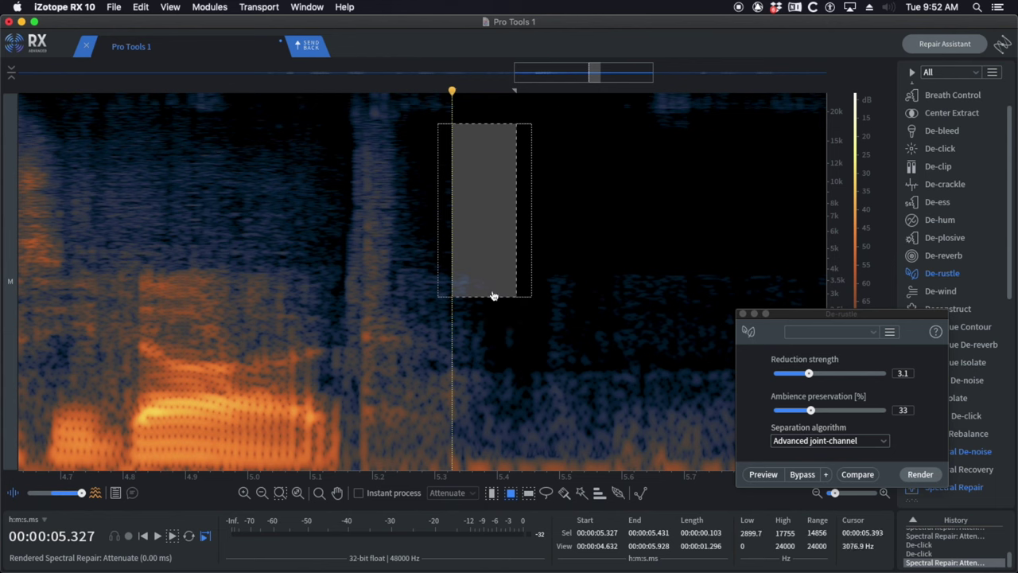
key(super+c)
scroll(400, 260, up, 3)
drag(245, 124, 314, 300)
key(super+v)
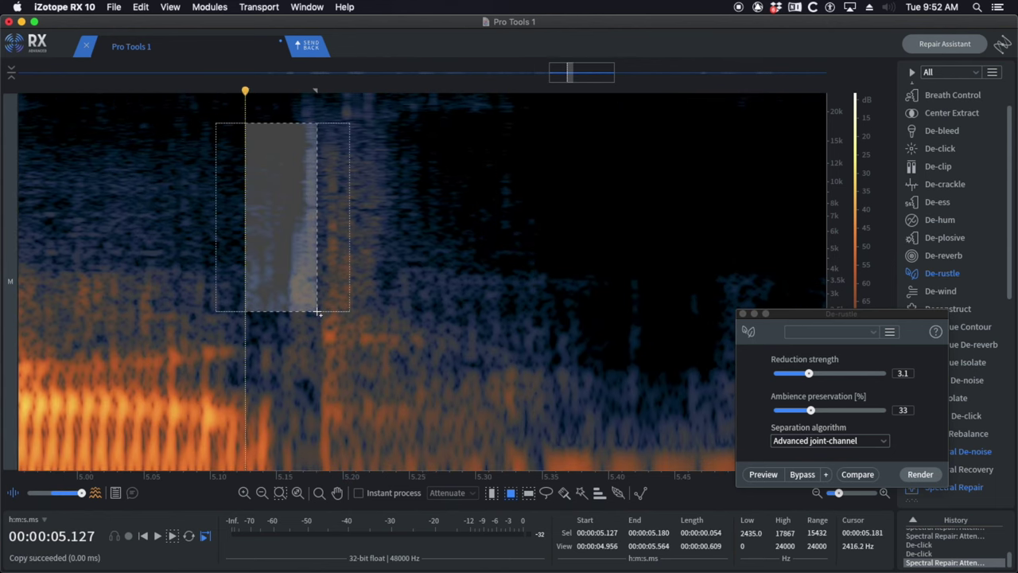
click(96, 209)
key(space)
- Paste the copied quiet audio over about 5.20 to 5.27 s, spanning about 3.3 to 17.3 kHz, and play from about 4.85 s
scroll(257, 220, down, 3)
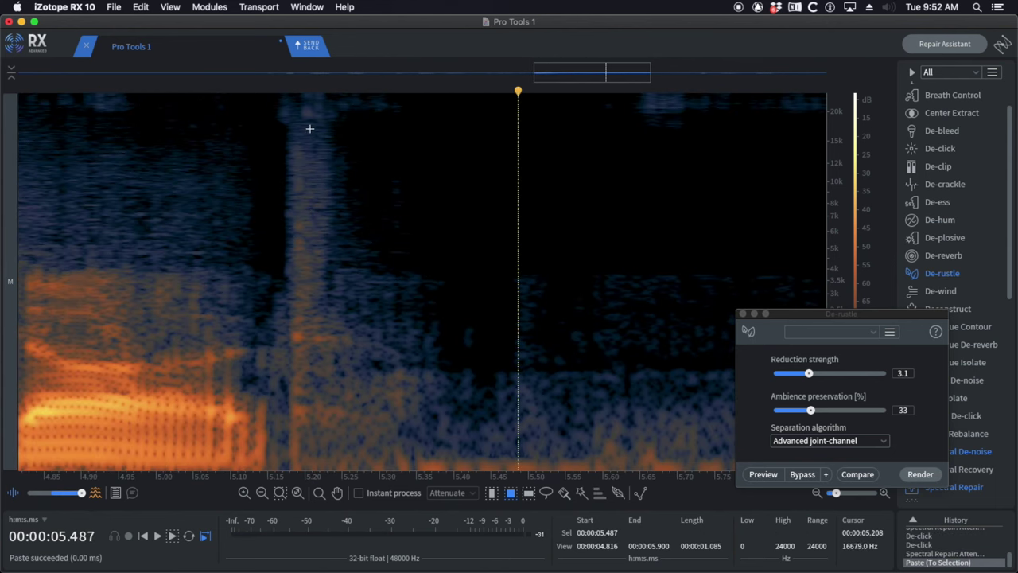
drag(290, 126, 370, 284)
key(super+v)
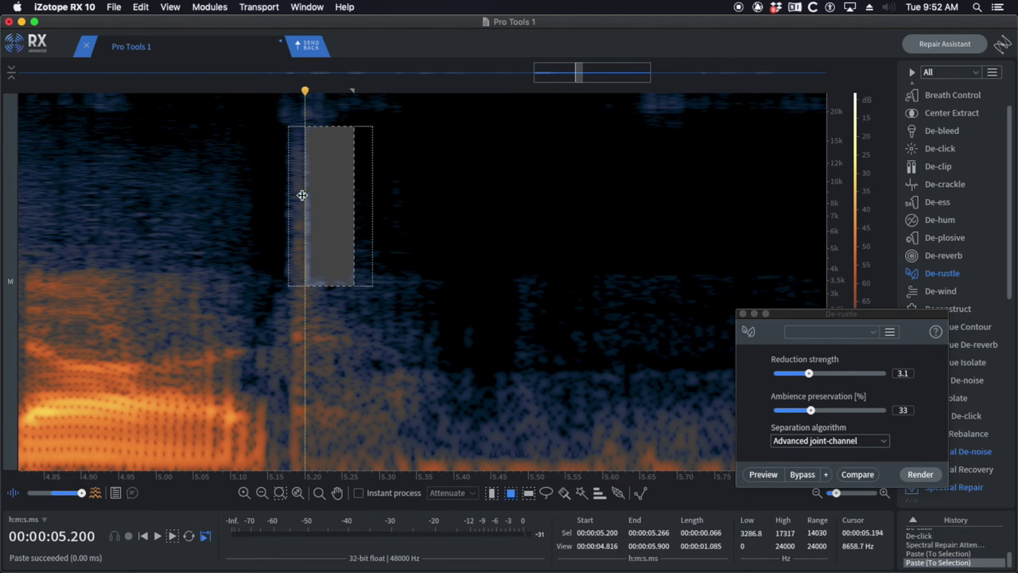
click(303, 215)
scroll(350, 263, up, 5)
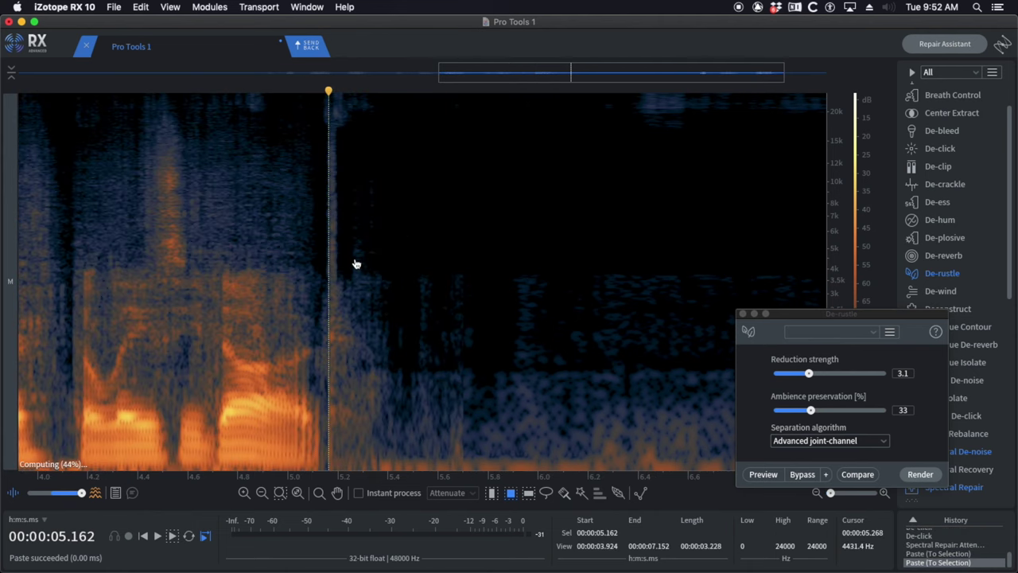
scroll(315, 171, down, 3)
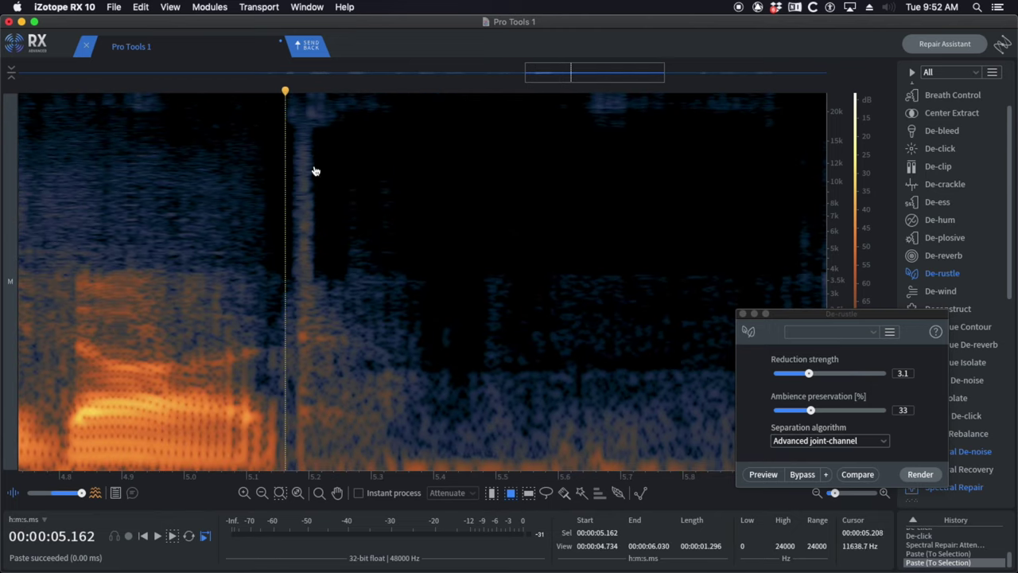
click(91, 216)
key(space)
scroll(136, 222, down, 2)
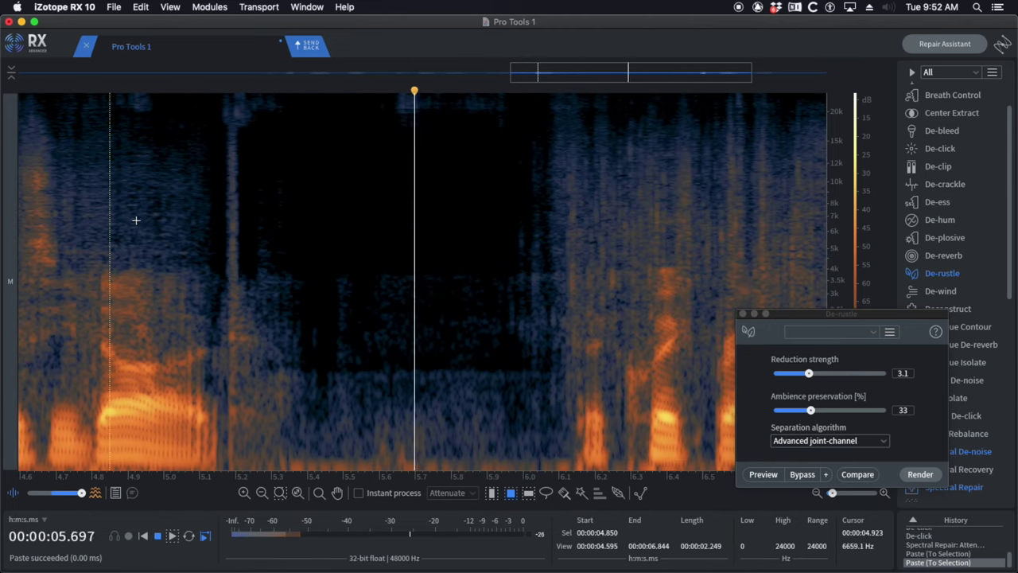
click(128, 220)
- Render De-click on the region from about 5.16 to 5.29 s, spanning about 12.8 to 23.2 kHz, and play the result
scroll(197, 198, up, 3)
drag(107, 97, 247, 157)
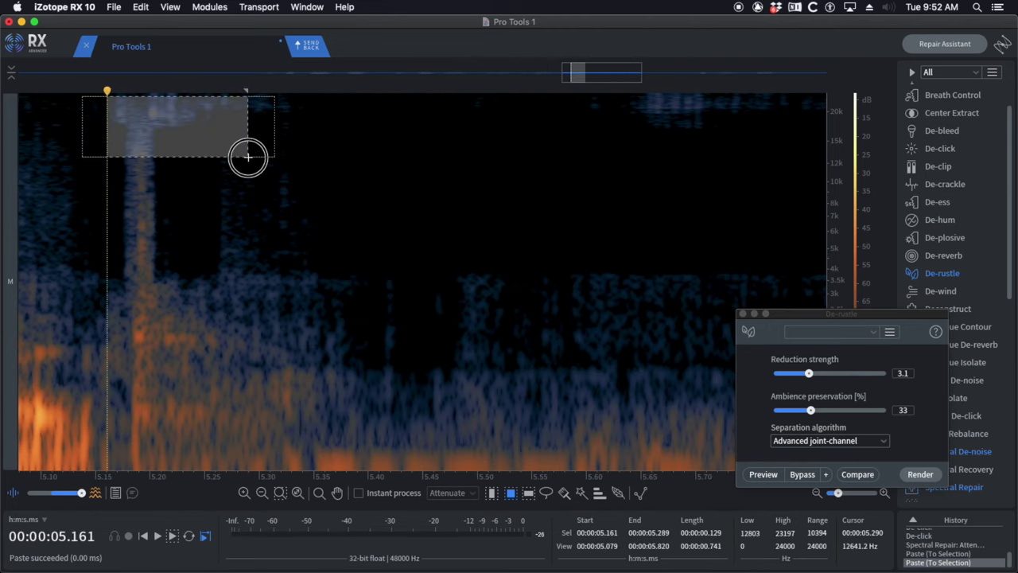
key(super+shift+2)
click(77, 144)
key(space)
scroll(101, 155, down, 3)
key(space)
click(58, 163)
scroll(121, 172, up, 5)
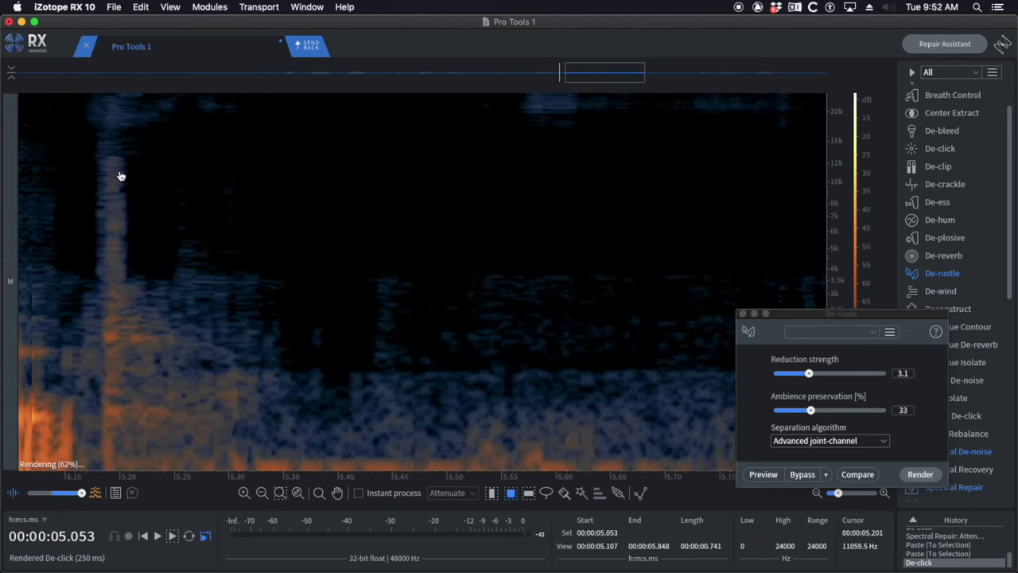
drag(50, 151, 76, 266)
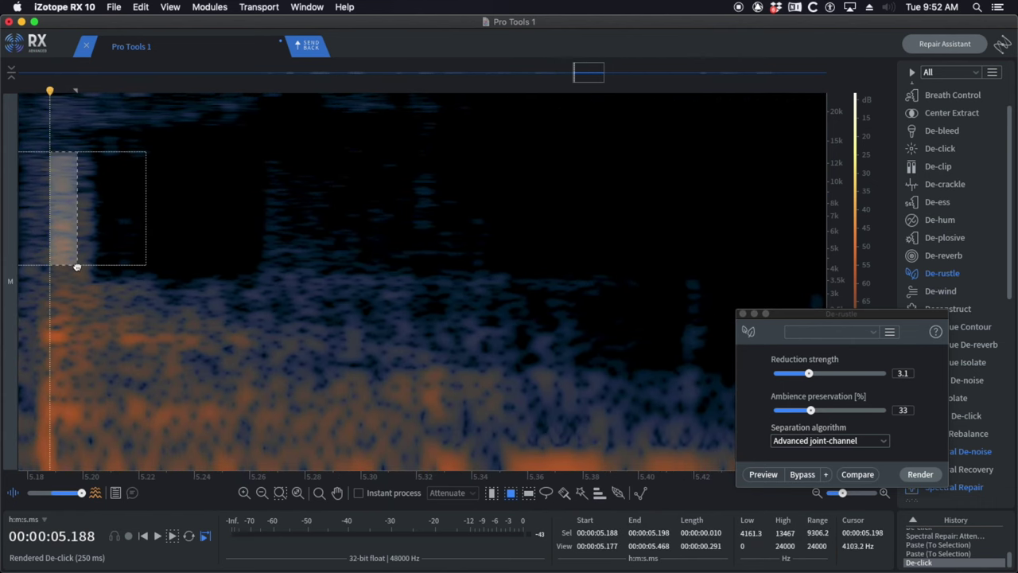
key(super+d)
click(596, 228)
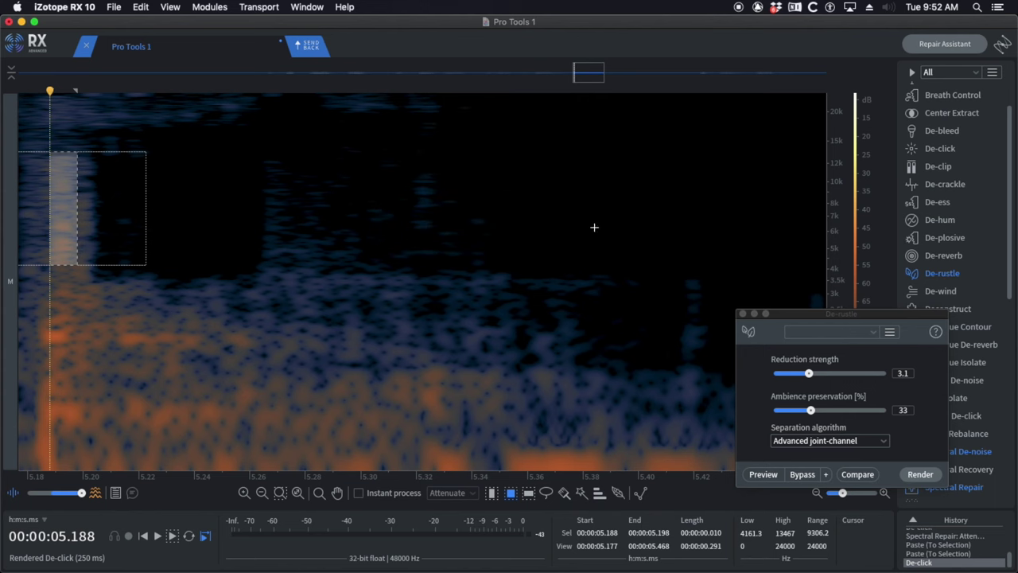
scroll(317, 242, down, 3)
click(176, 208)
scroll(216, 170, up, 3)
drag(205, 146, 250, 261)
key(super+d)
click(619, 227)
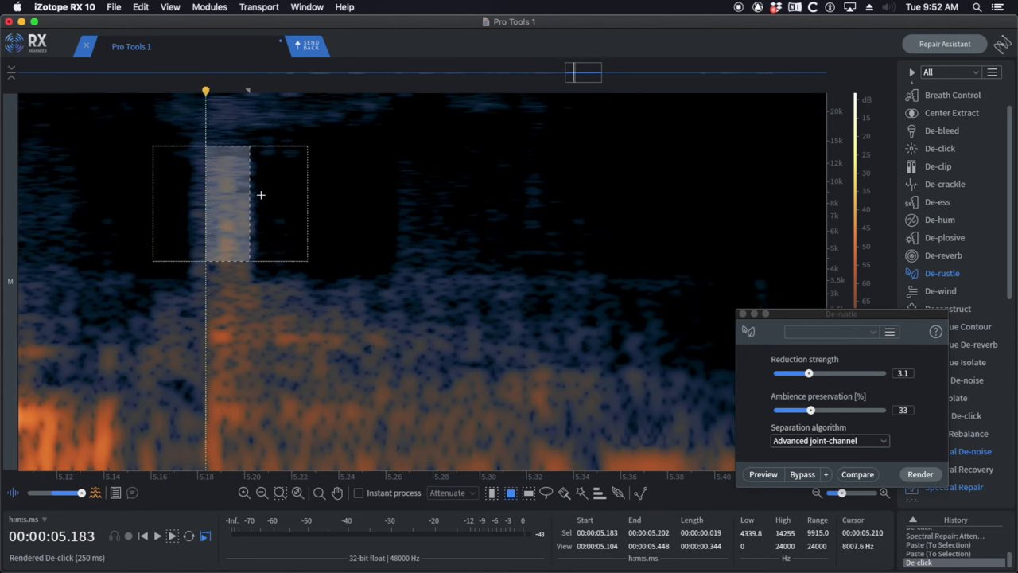
- Render De-click on the noise from about 5.15 to 5.21 s, spanning about 4.1 to 19 kHz, and play from about 4.60 s
drag(121, 118, 276, 266)
key(super+d)
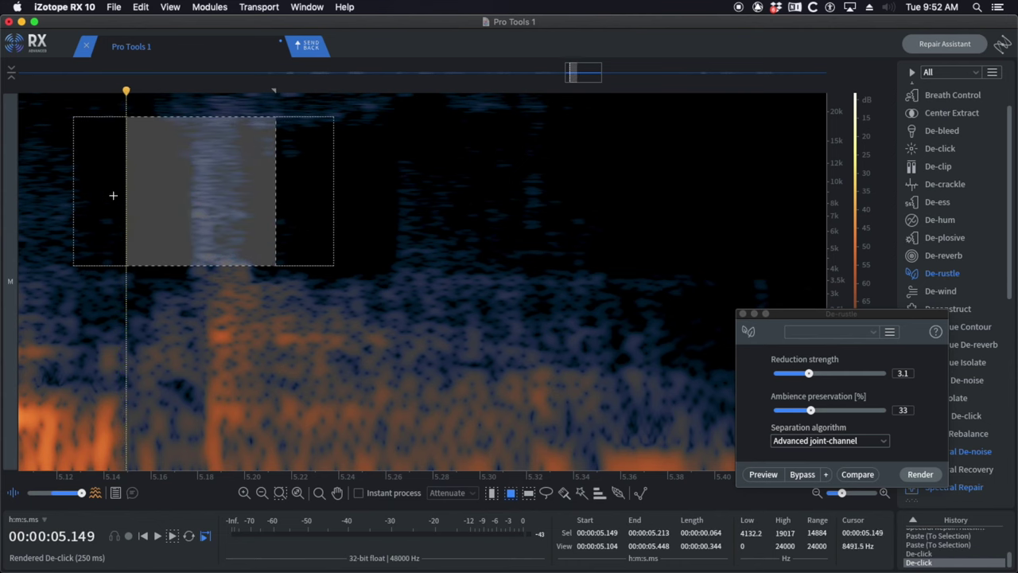
click(106, 199)
scroll(107, 200, down, 3)
scroll(70, 191, down, 3)
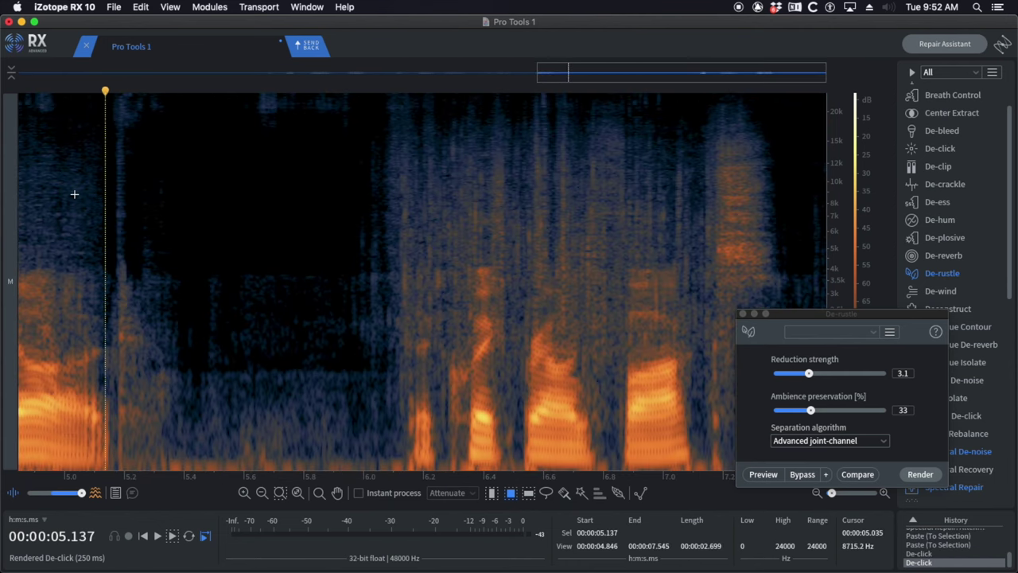
click(340, 476)
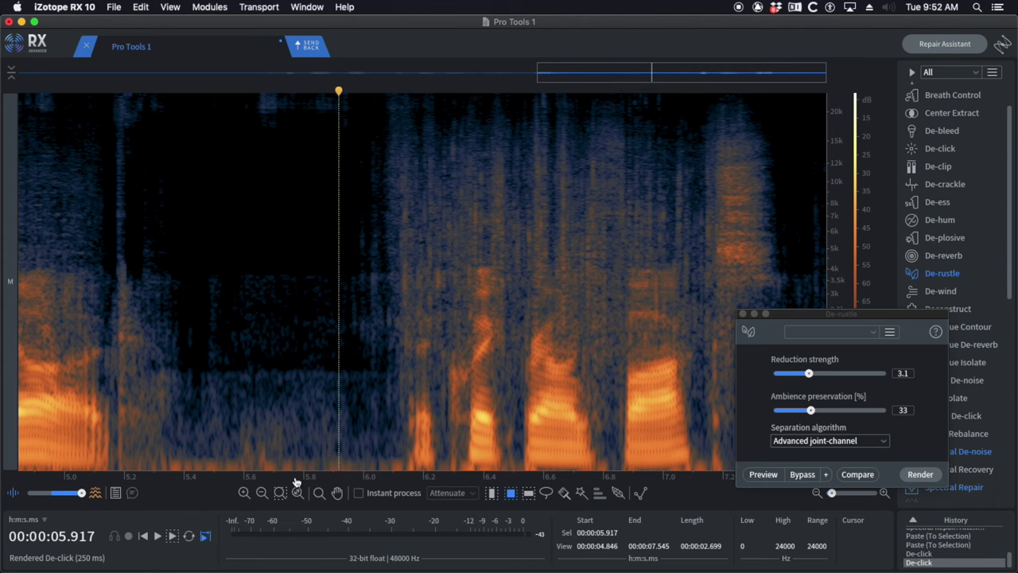
drag(295, 482, 536, 476)
click(185, 223)
key(space)
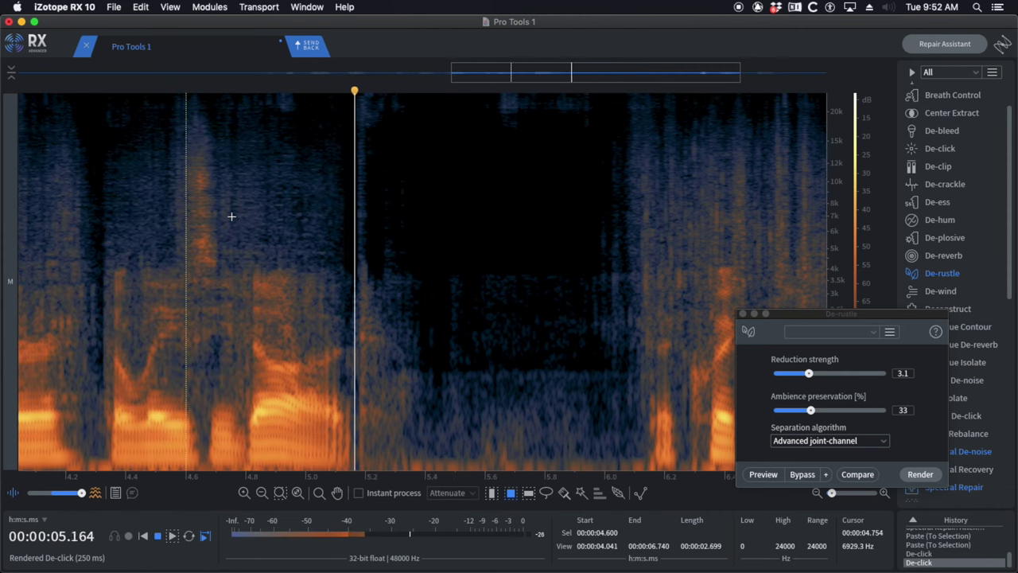
click(227, 216)
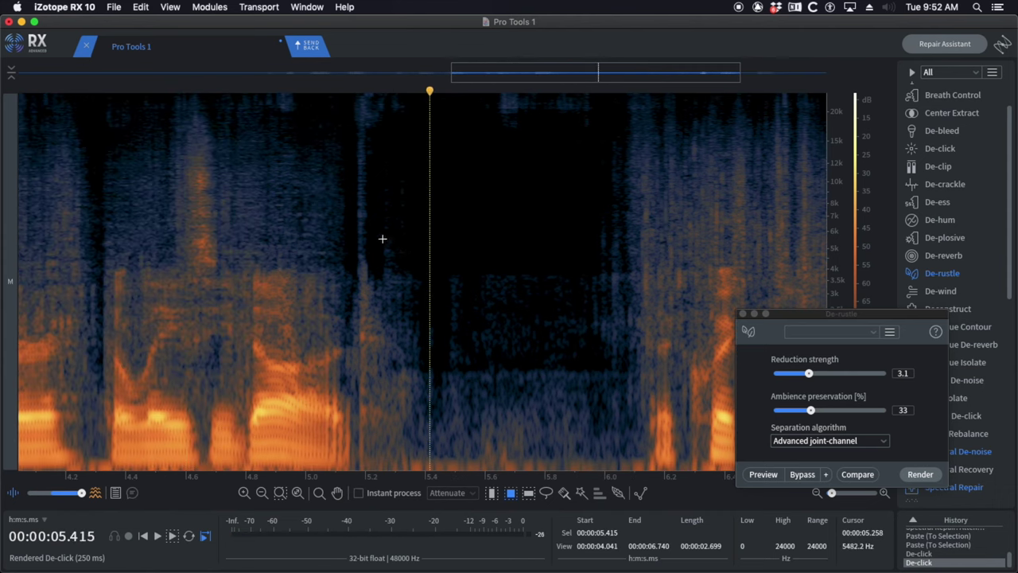
- Render Spectral Repair attenuation on the faint noise starting at about 5.26 s and play from about 4.74 s
drag(382, 239, 428, 312)
click(227, 254)
key(space)
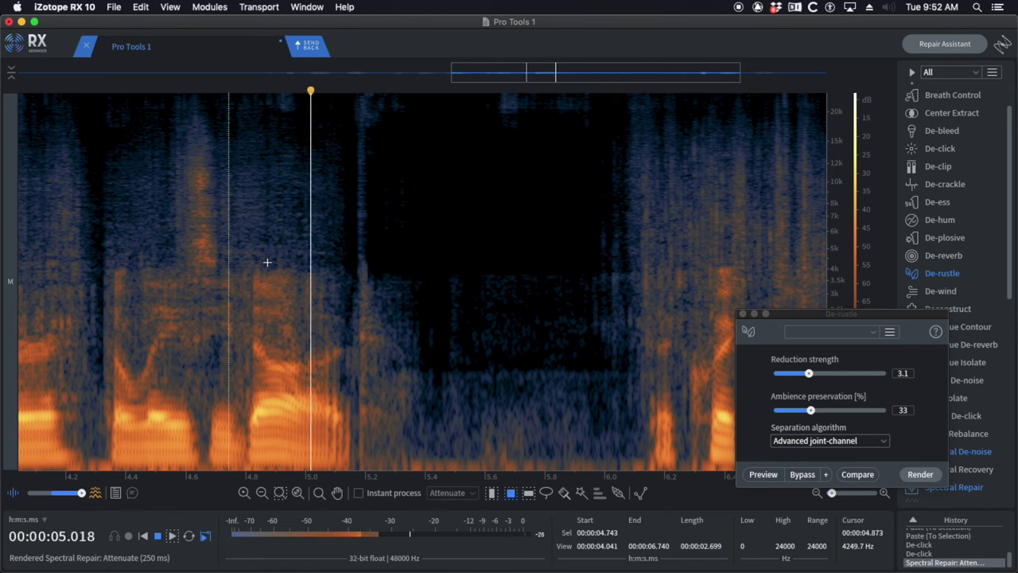
click(199, 251)
scroll(367, 245, up, 5)
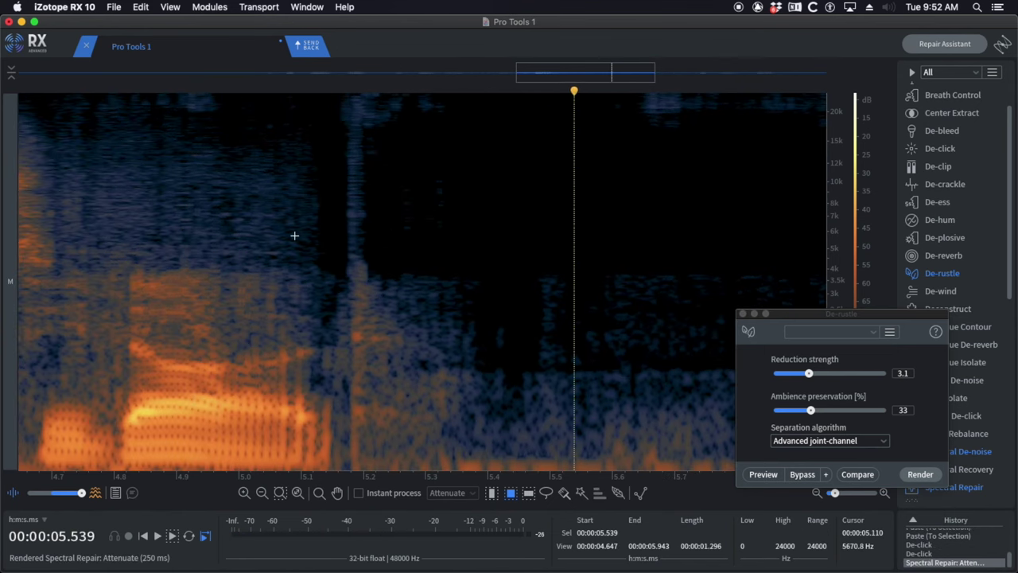
- Play the repaired dialogue from about 2.10 s and send the audio back to Pro Tools
click(231, 241)
scroll(261, 245, down, 10)
click(244, 239)
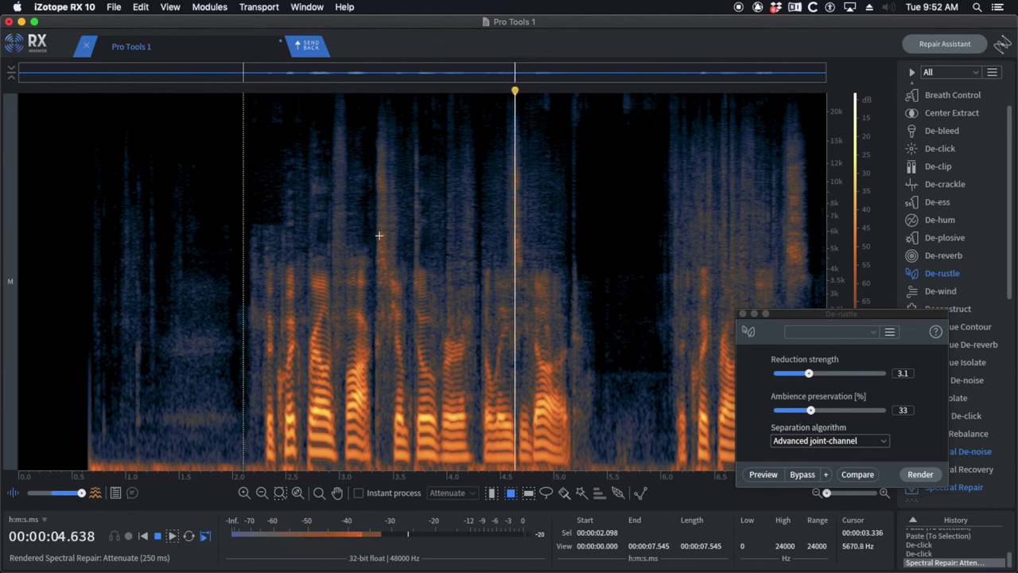
key(space)
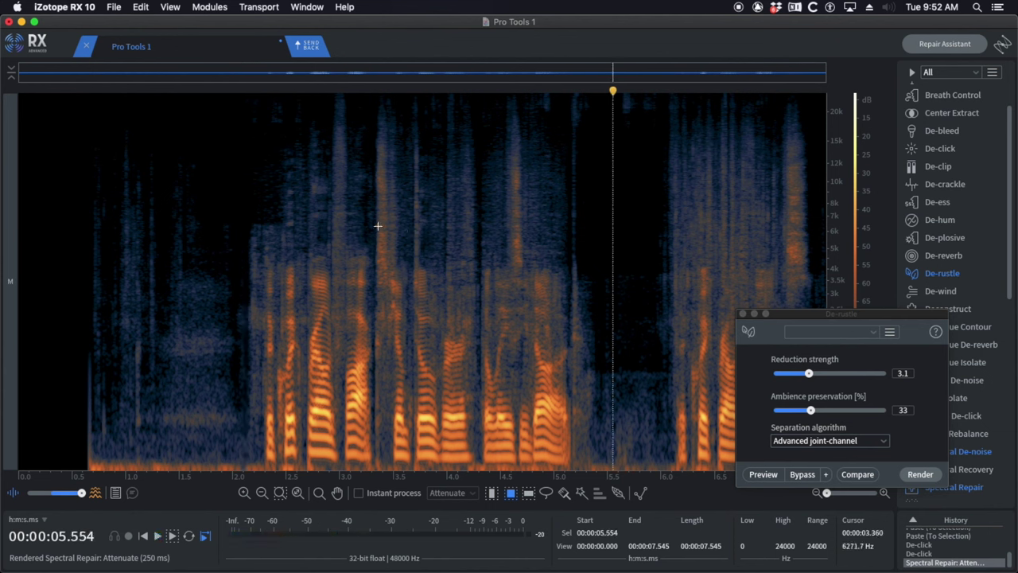
click(366, 223)
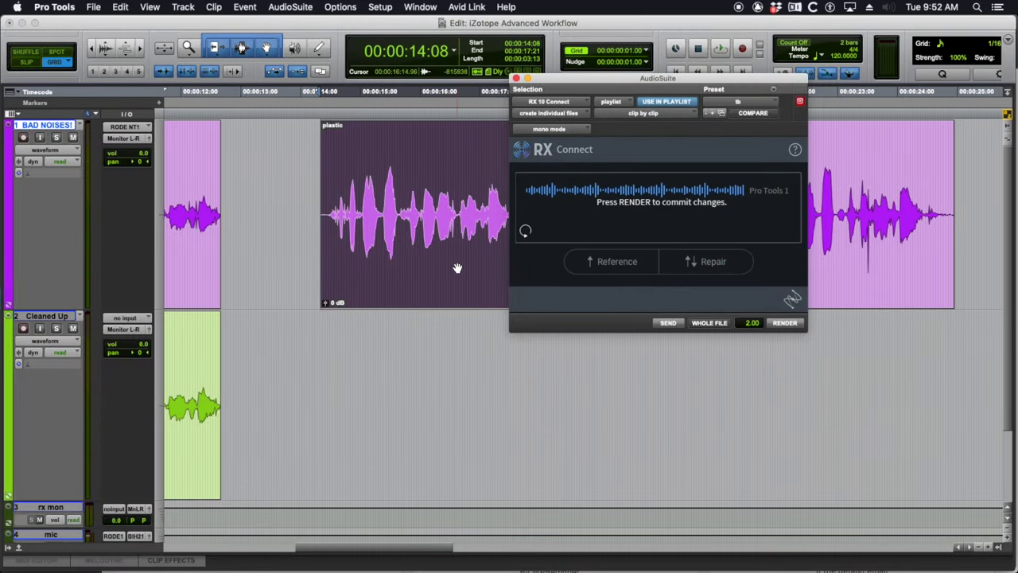
- Copy the plastic clip onto the Cleaned Up track, rendering the RX Connect changes into the copy
drag(458, 267, 447, 379)
click(794, 324)
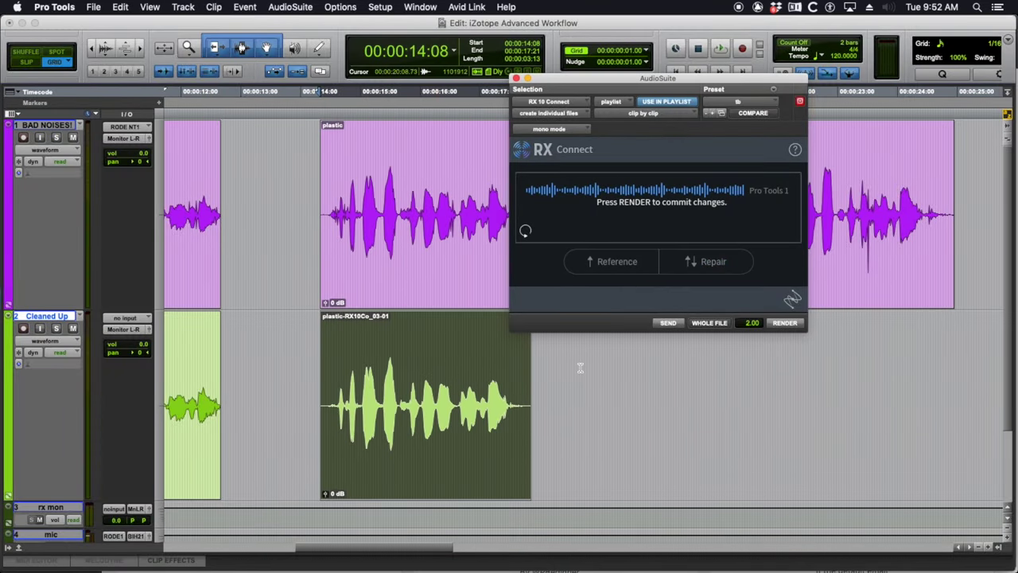
click(515, 79)
- Compare the plastic clip by playing the soloed BAD NOISES track from 00:00:14:02 and the soloed Cleaned Up version from 00:00:14:08
scroll(379, 285, right, 3)
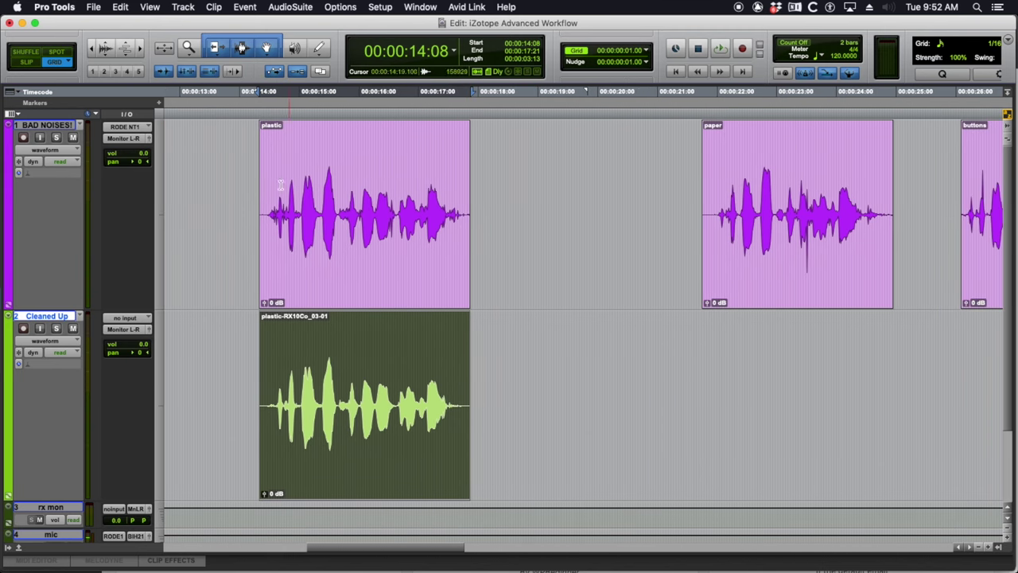
click(244, 156)
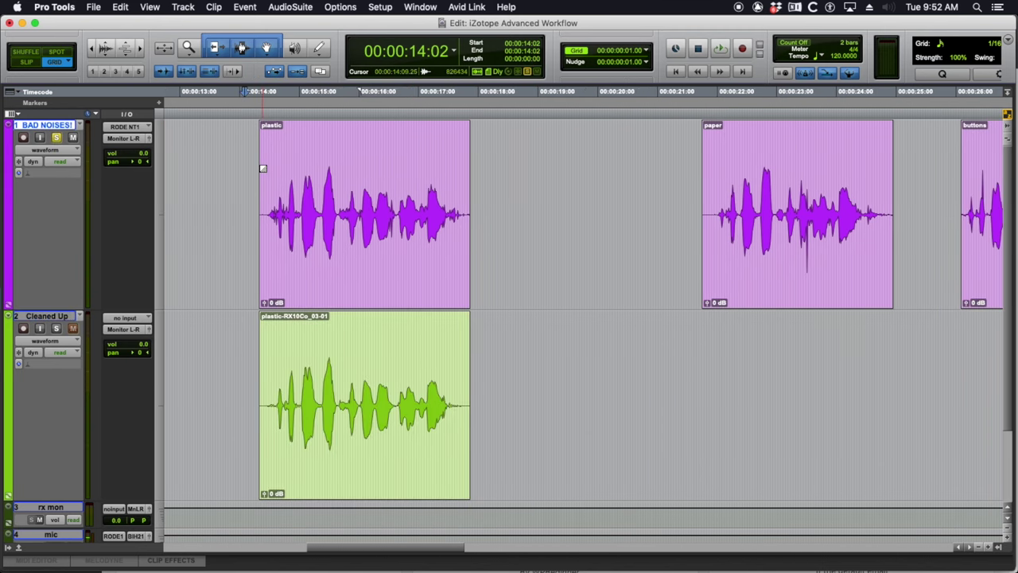
key(space)
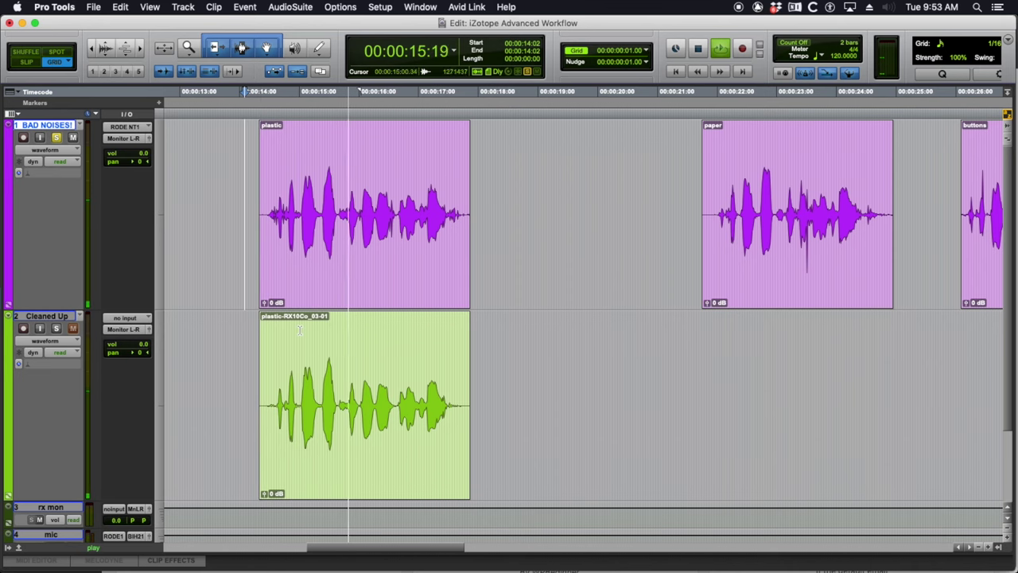
click(365, 467)
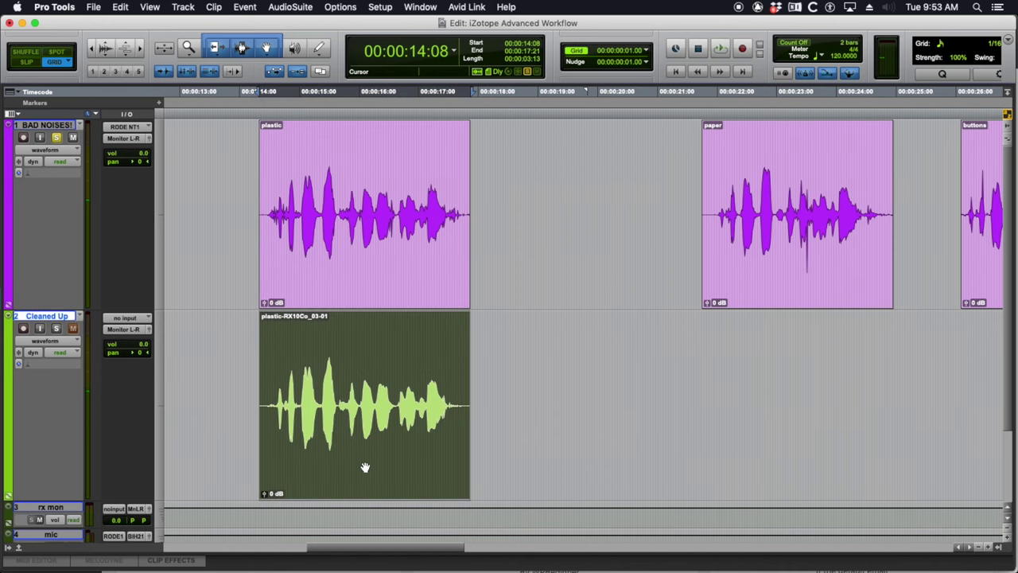
key(space)
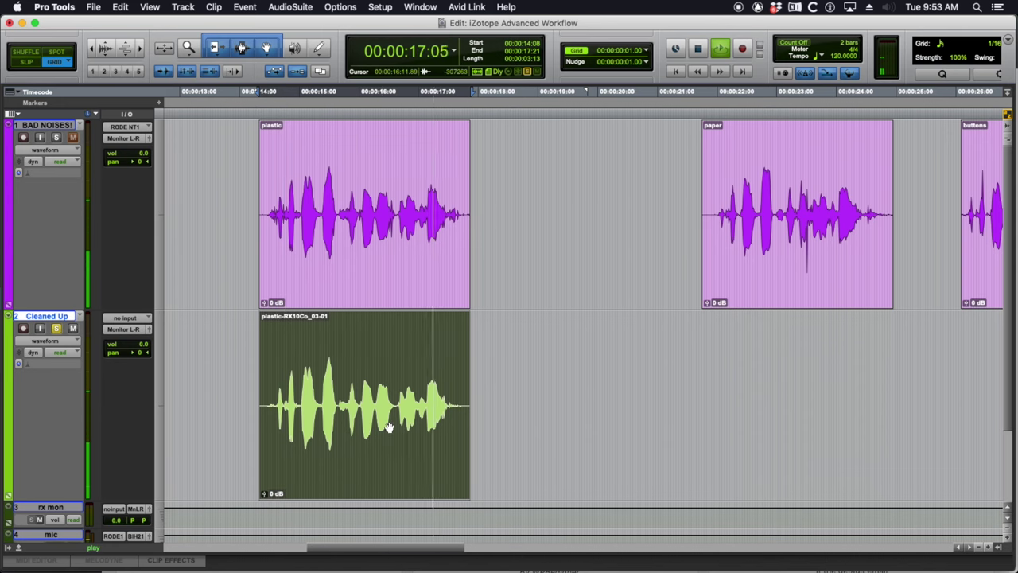
key(space)
- Review the noise clips following plastic on the BAD NOISES track and solo that track at the paper clip, at 00:00:22:09
scroll(386, 396, right, 3)
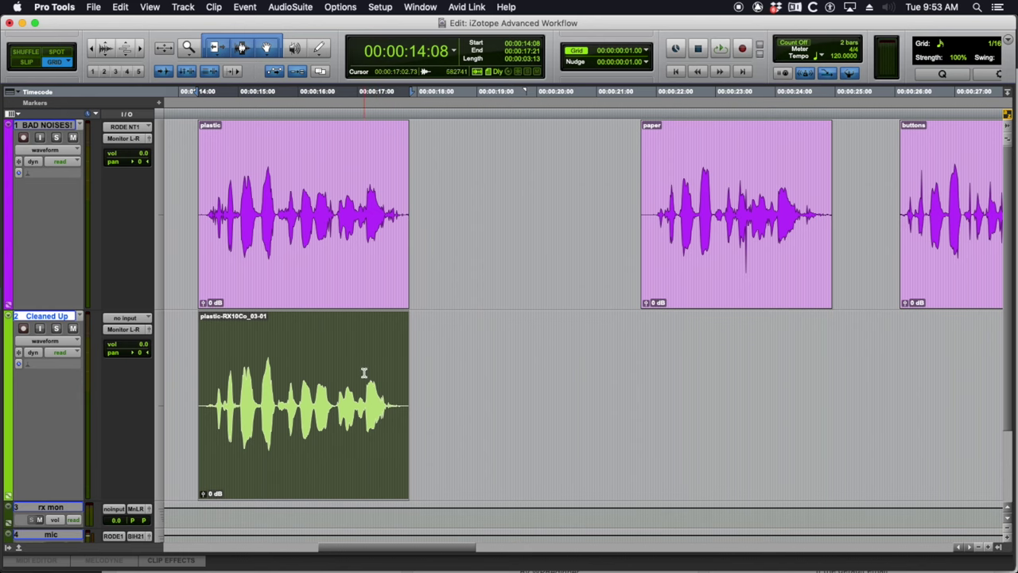
scroll(362, 360, right, 3)
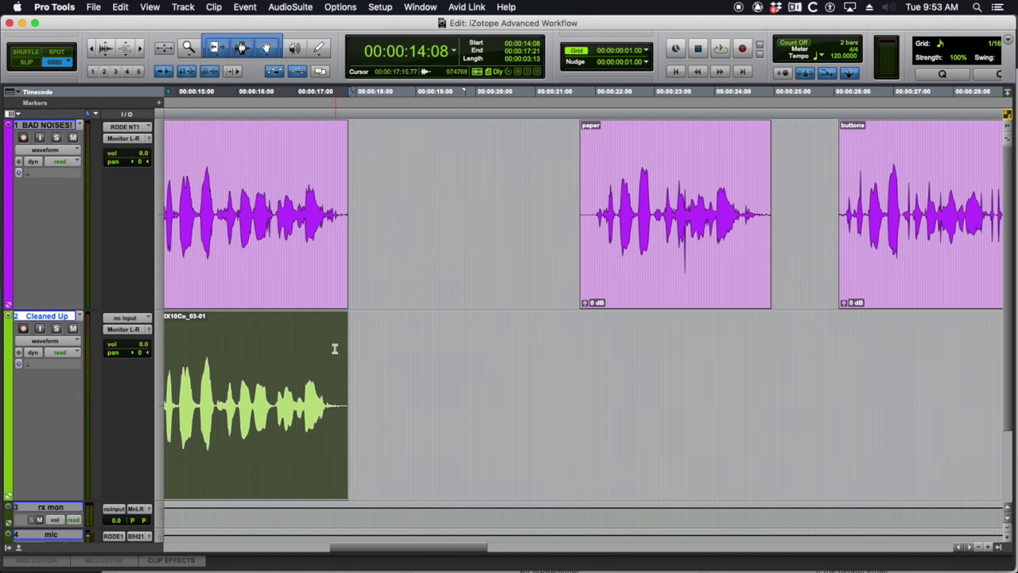
key(r)
scroll(346, 347, right, 3)
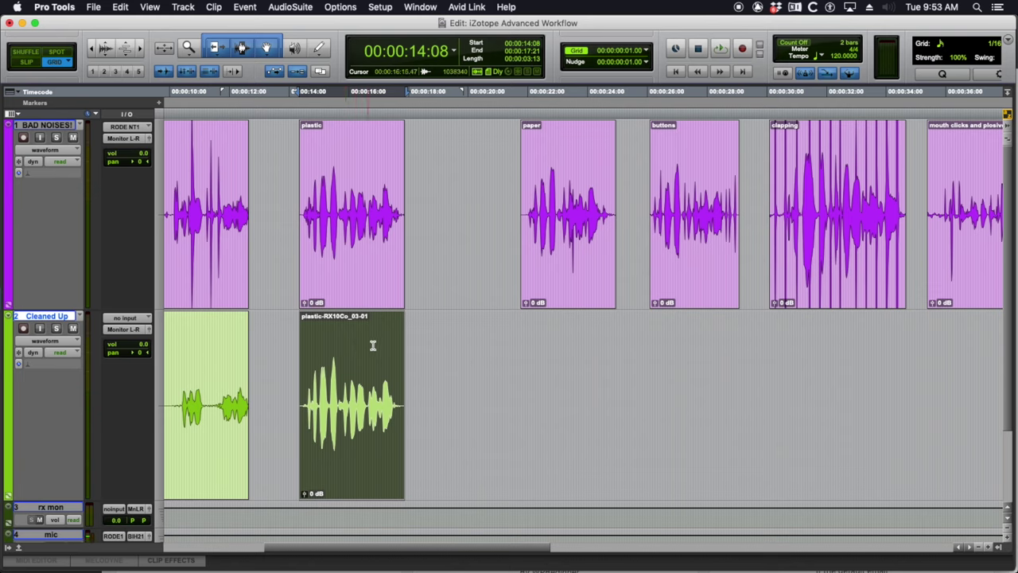
scroll(437, 352, right, 2)
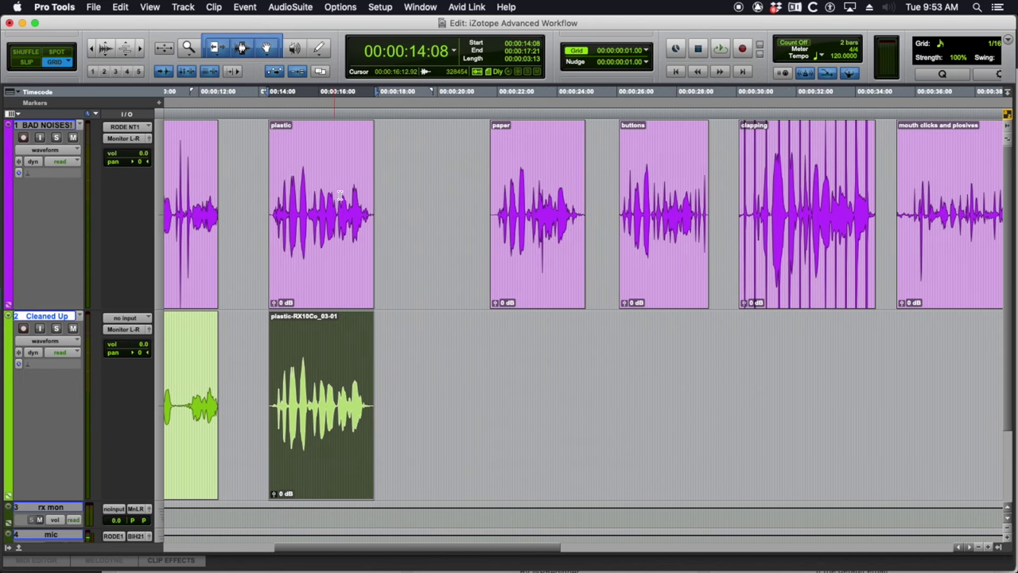
scroll(334, 211, right, 2)
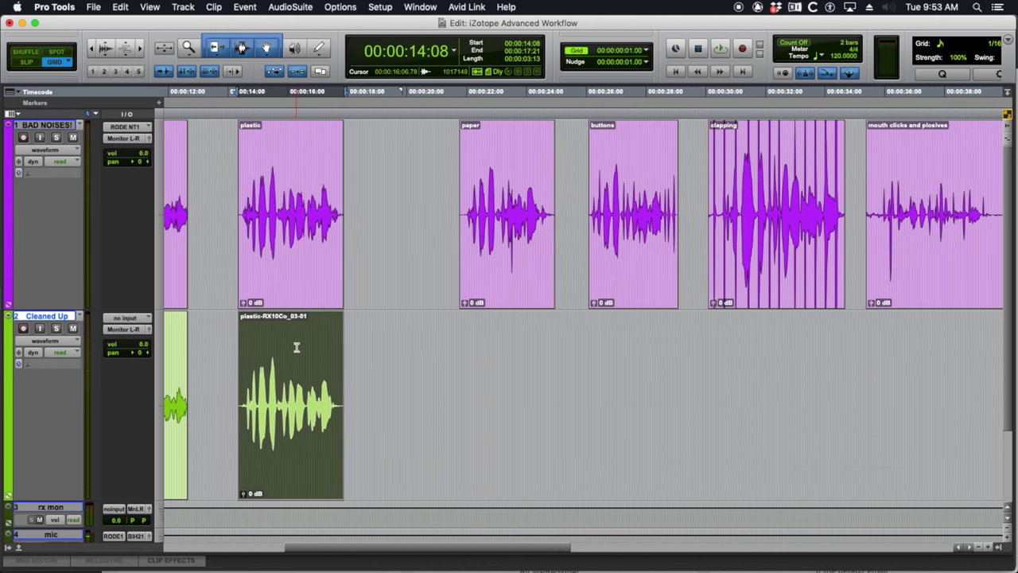
scroll(299, 347, right, 2)
scroll(298, 346, right, 8)
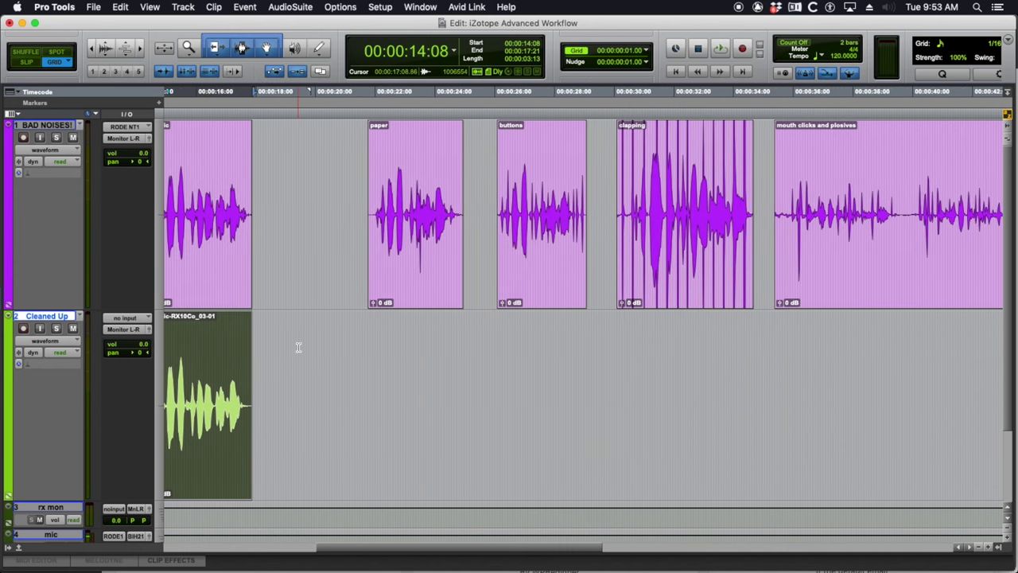
click(343, 176)
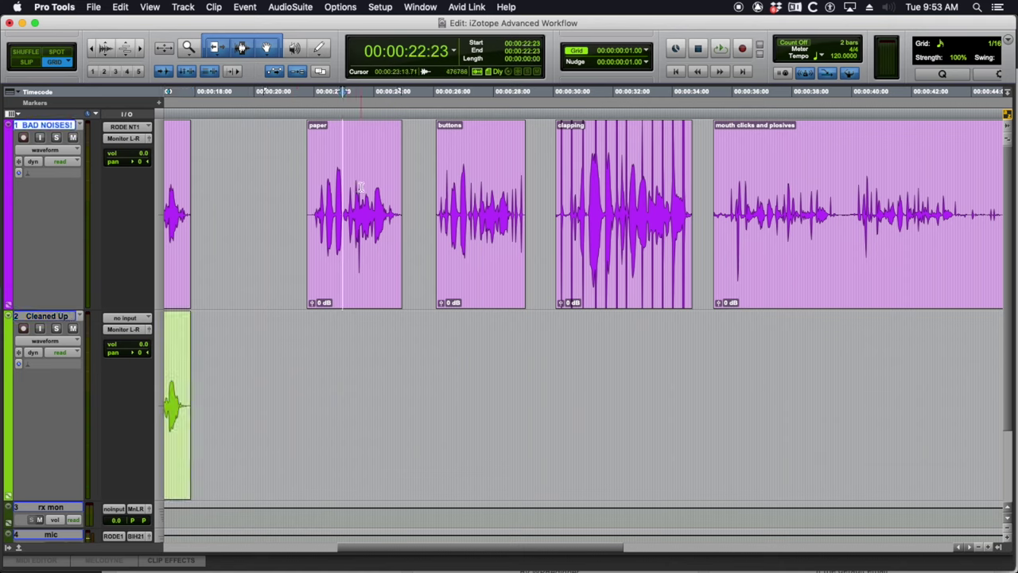
click(325, 178)
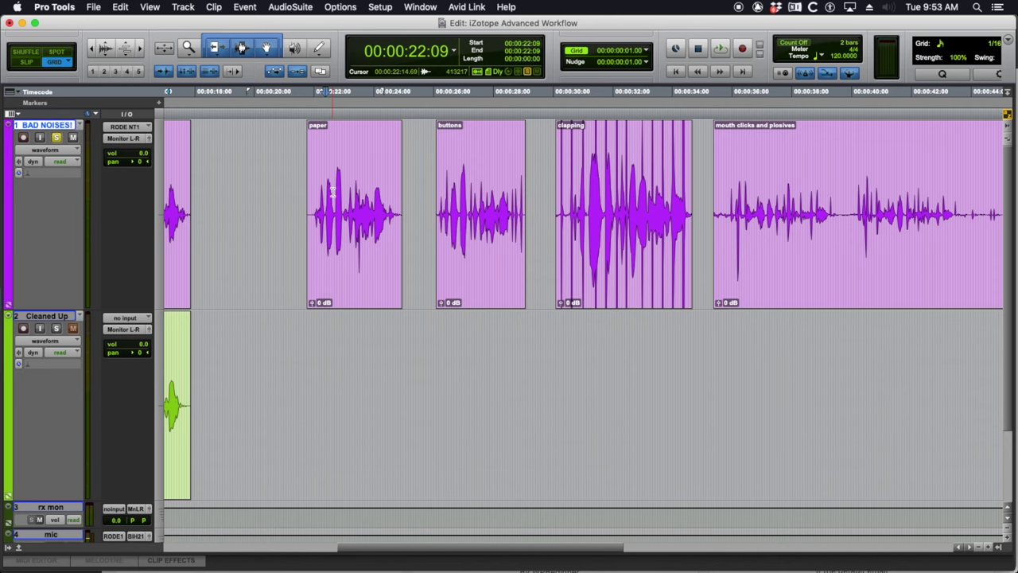
- Delete the paper clip from the BAD NOISES track
scroll(332, 191, right, 4)
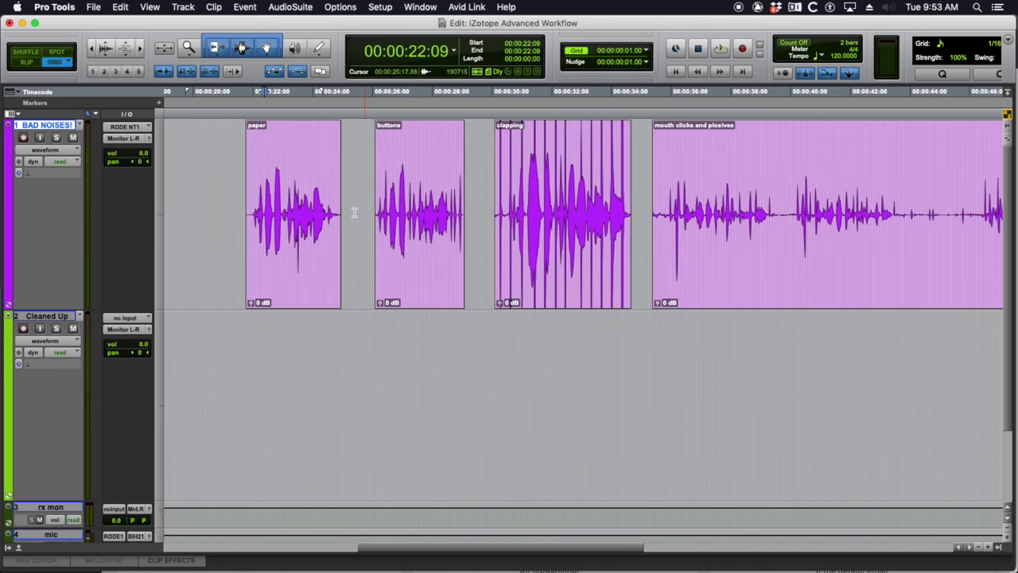
click(296, 254)
key(Delete)
- Move all clips from buttons through beeps earlier on the BAD NOISES track, so the buttons clip starts at 00:00:20:04
click(400, 243)
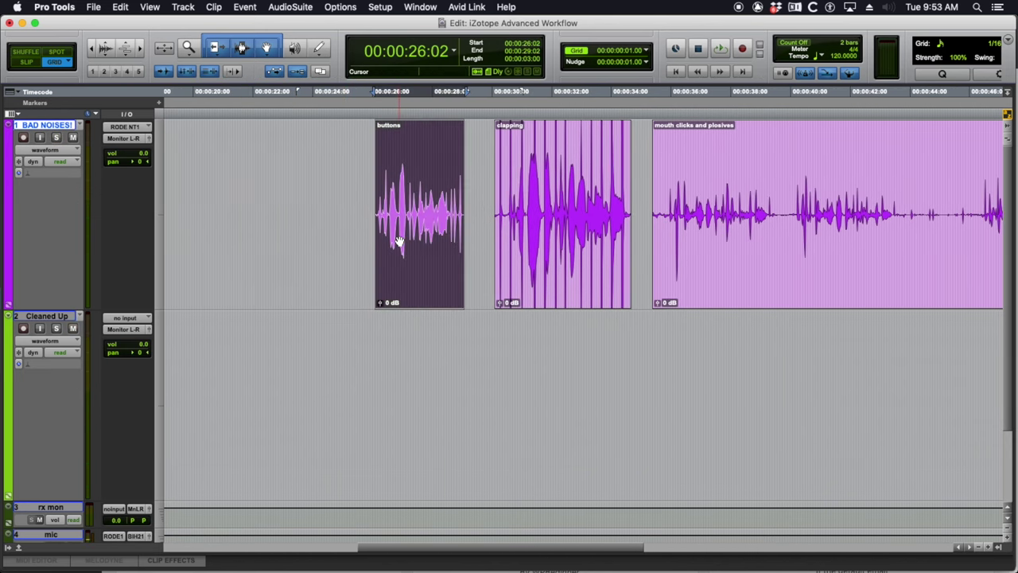
key(r)
key(r)
shift+click(617, 280)
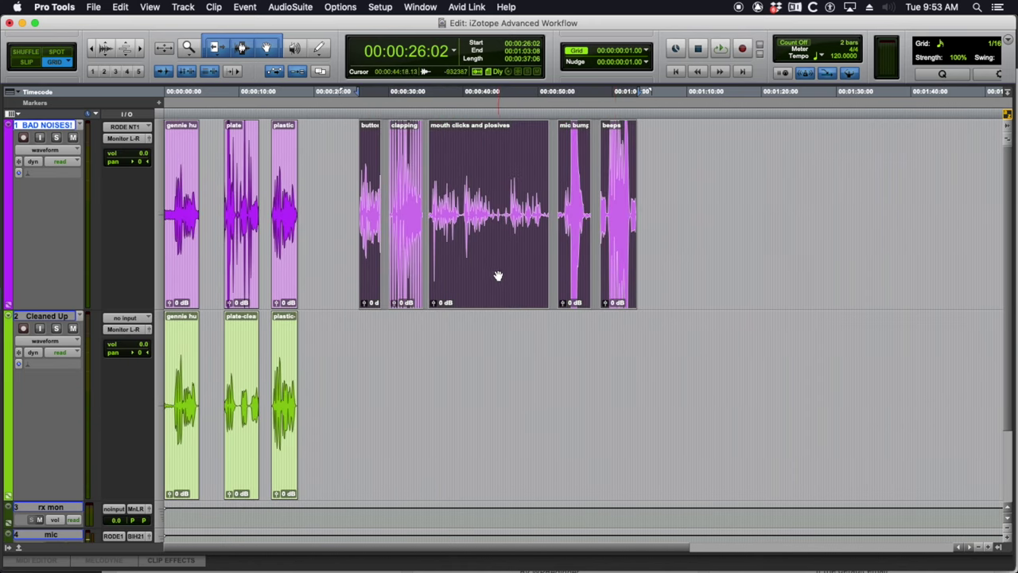
drag(498, 276, 462, 267)
key(t)
key(t)
key(t)
drag(624, 260, 571, 255)
scroll(531, 199, right, 2)
- Play the original buttons clip from 00:00:19:22
click(525, 180)
scroll(524, 178, right, 6)
click(273, 171)
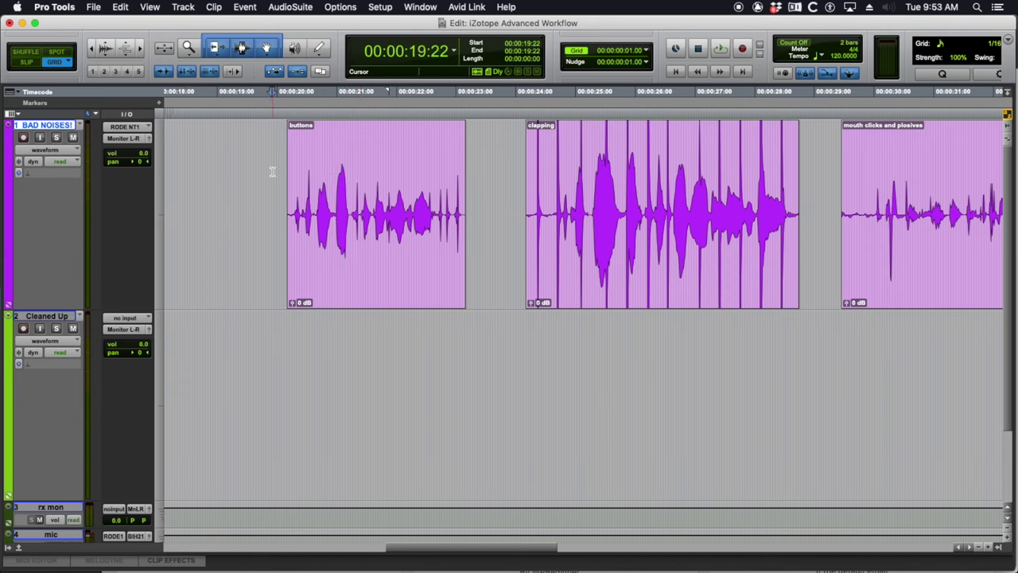
key(space)
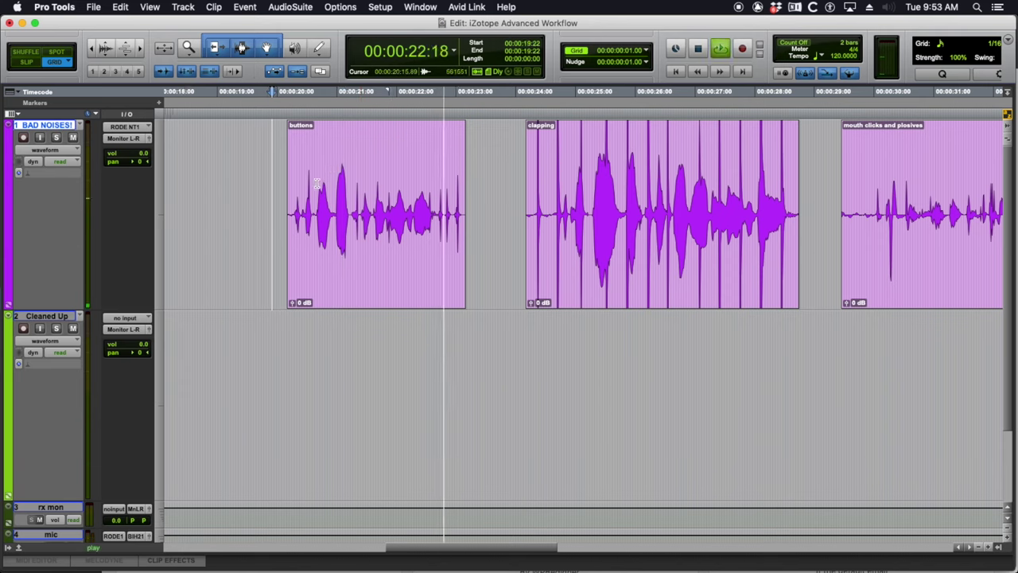
key(space)
- Copy the buttons clip onto the Cleaned Up track at 00:00:20:04 and open RX 10 Connect for the copy
click(336, 273)
drag(351, 296, 357, 338)
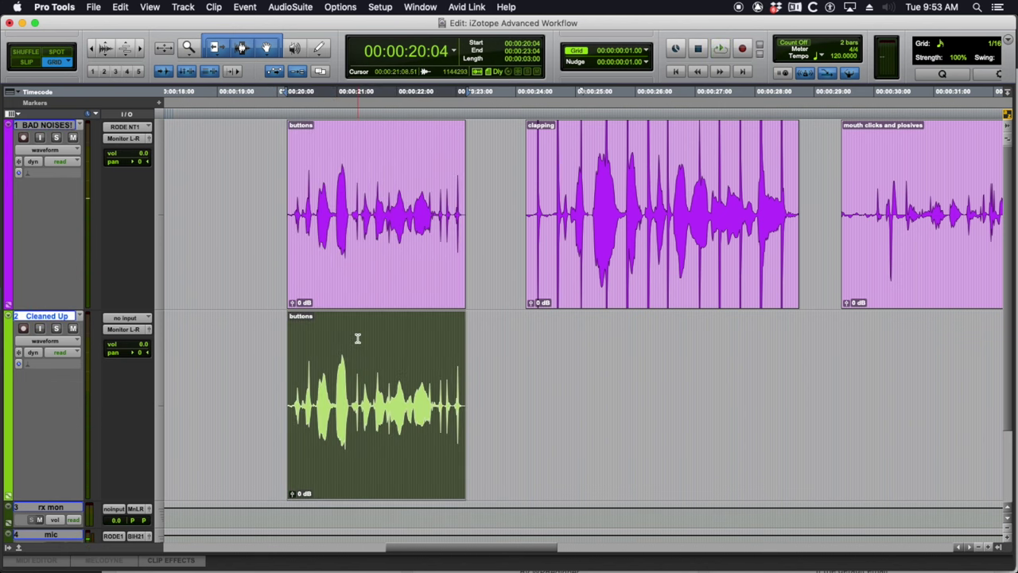
click(290, 7)
mouse_move(344, 131)
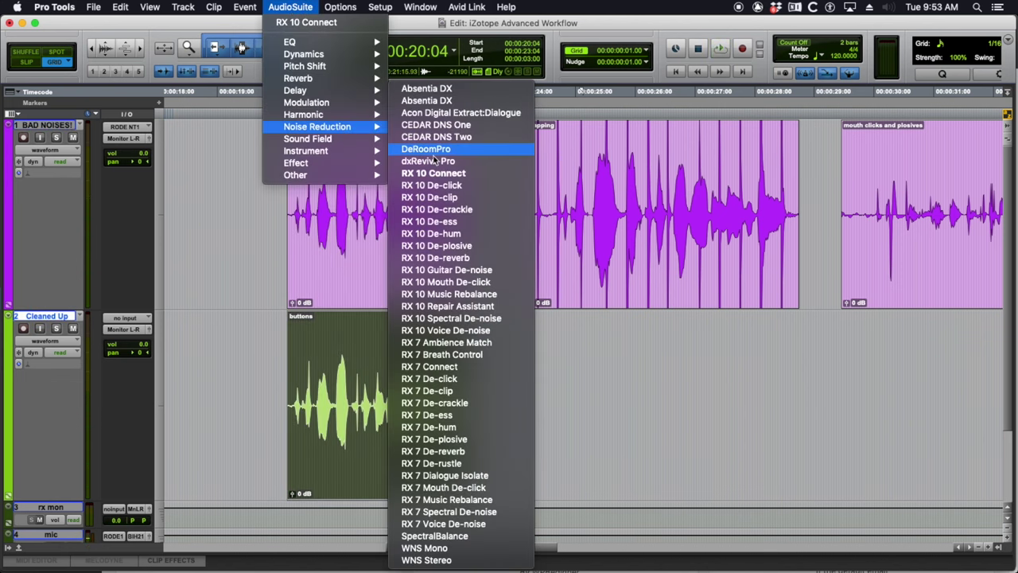
click(451, 173)
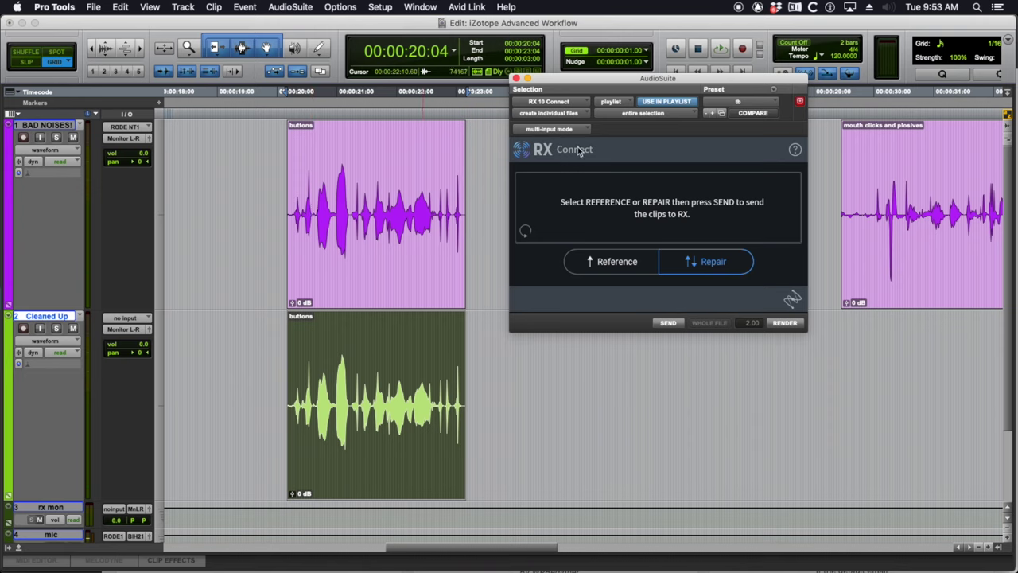
- Set RX 10 Connect to create individual files clip by clip, and send the buttons clip to RX for repair
click(557, 113)
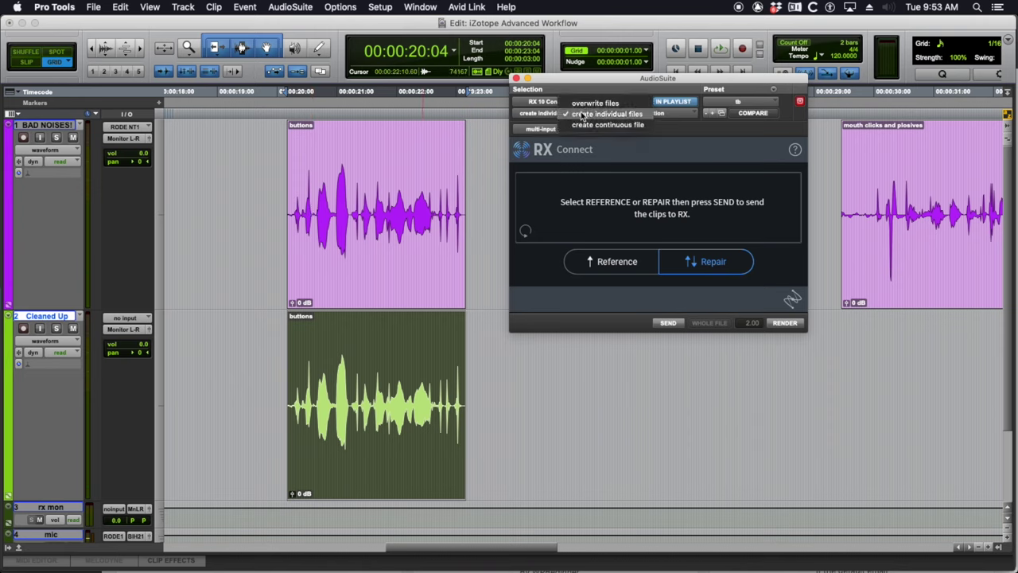
click(637, 114)
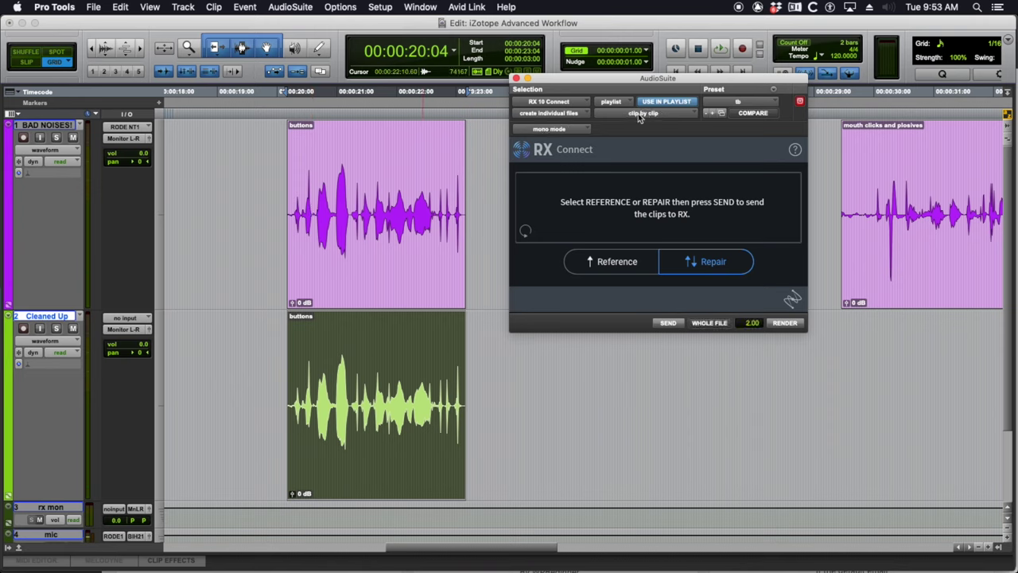
drag(594, 79, 553, 127)
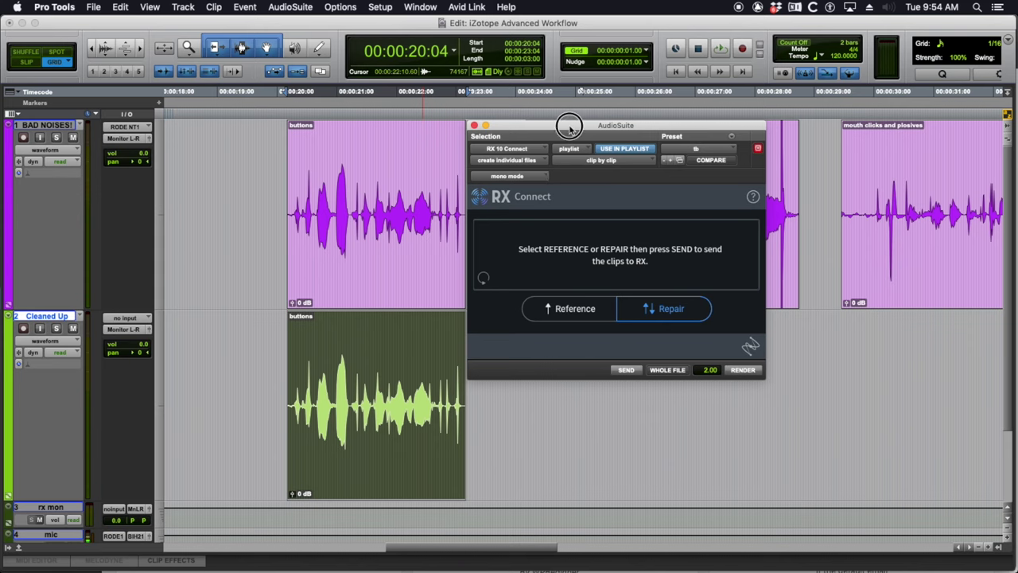
drag(570, 129, 568, 127)
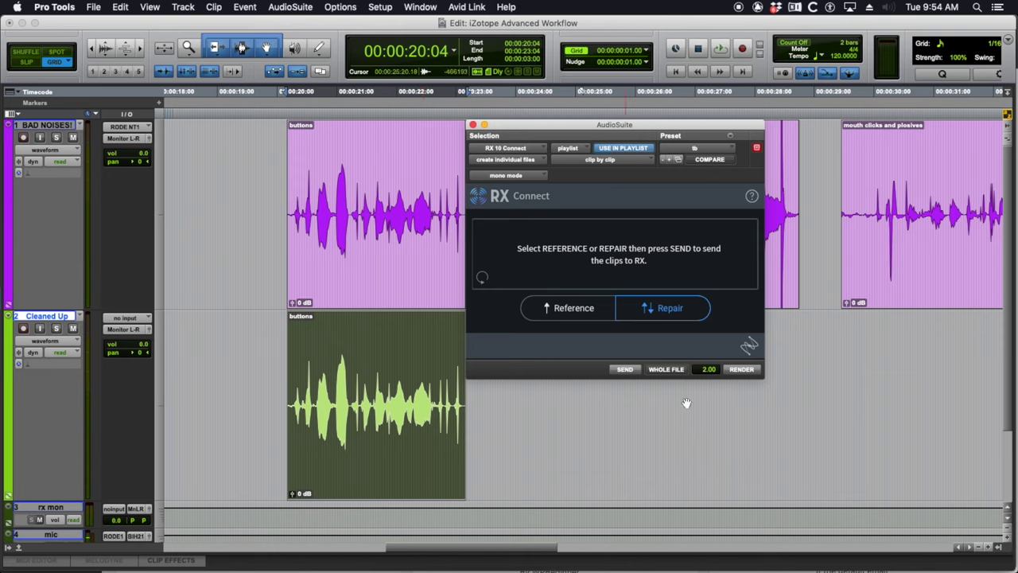
click(641, 367)
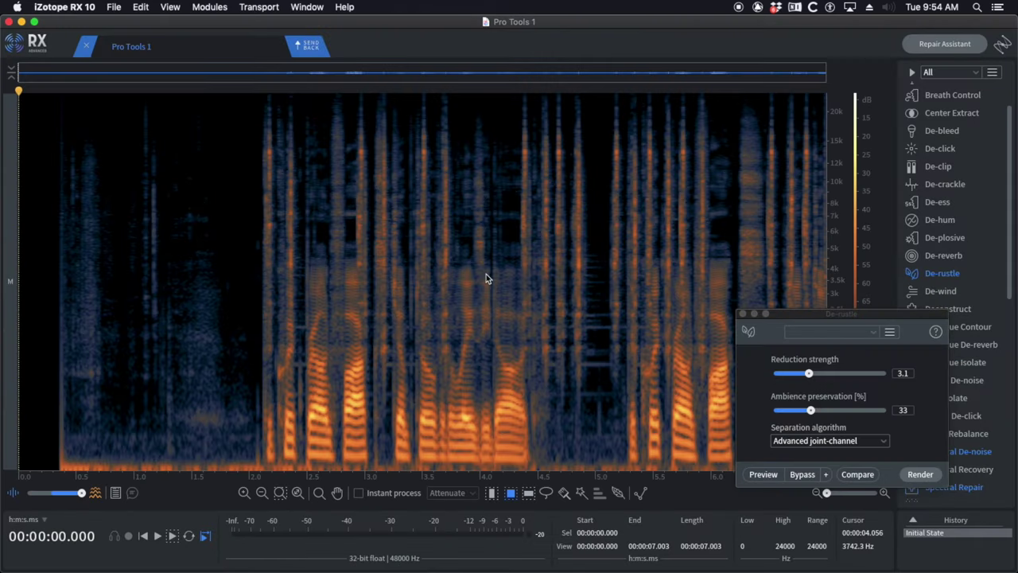
- Play the buttons recording repeatedly from about 2 s and examine the click noises in the spectrogram up to about 3 s
click(258, 267)
key(space)
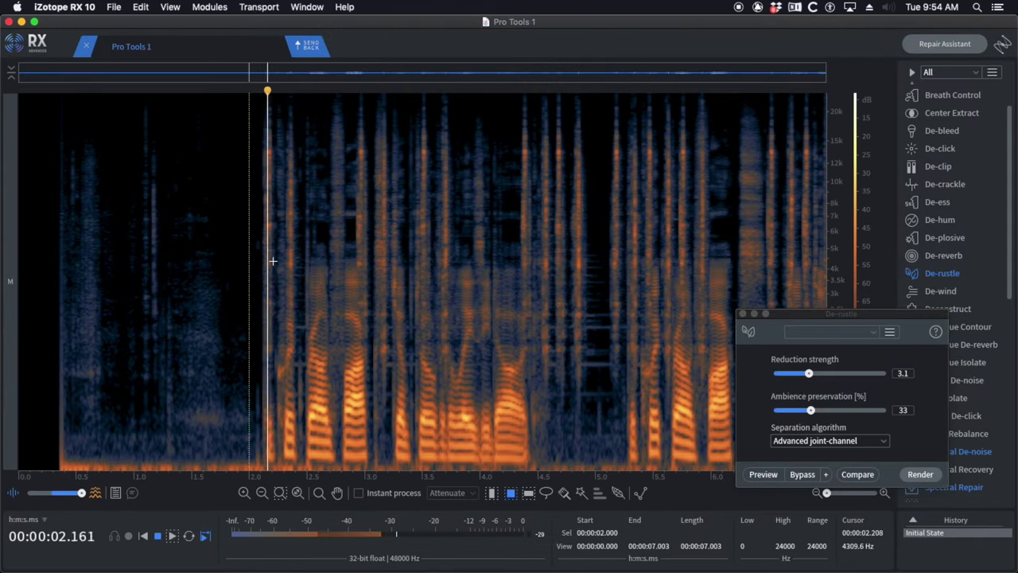
scroll(269, 263, up, 2)
scroll(230, 276, up, 2)
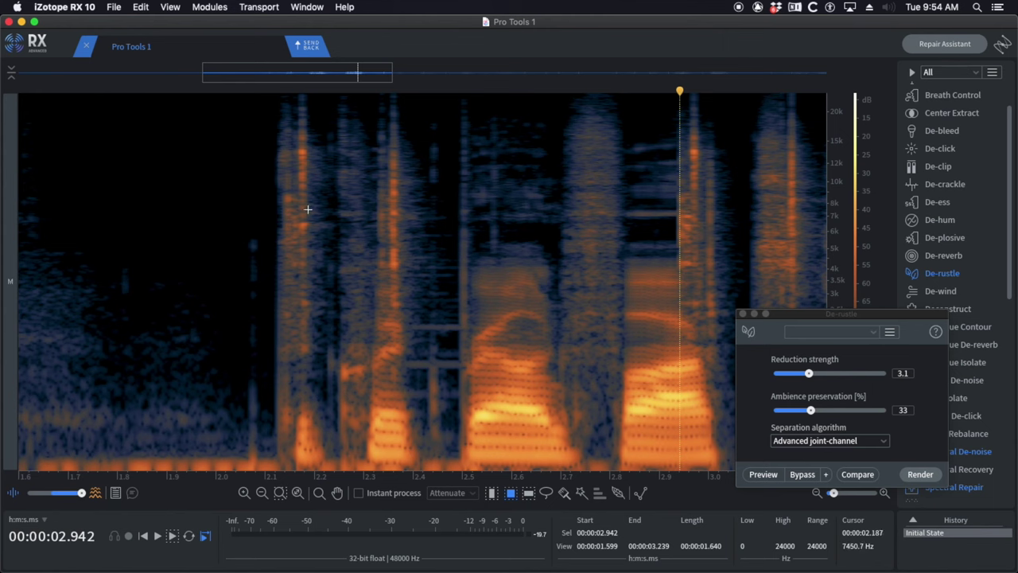
scroll(422, 228, up, 3)
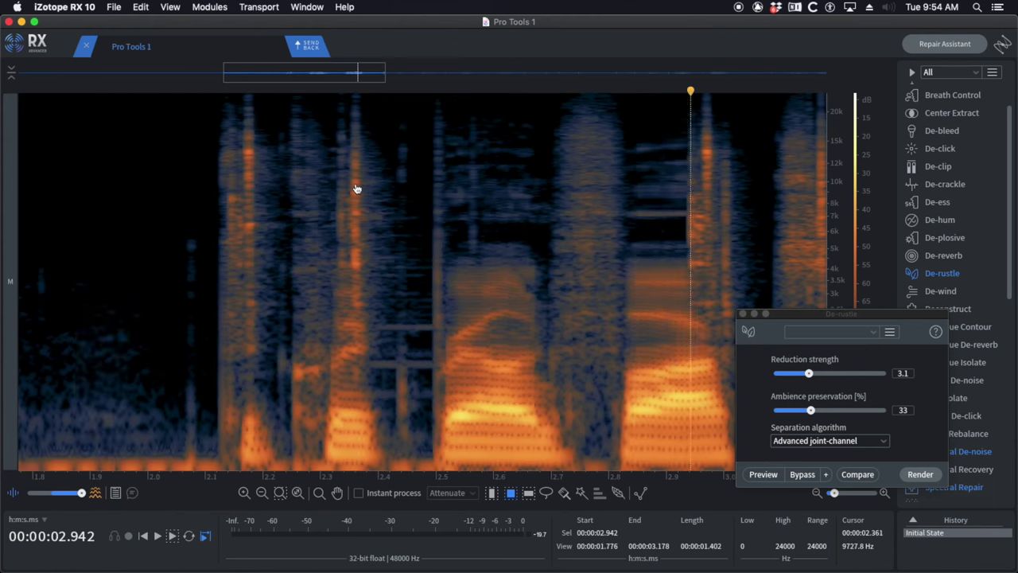
scroll(357, 188, down, 3)
click(254, 203)
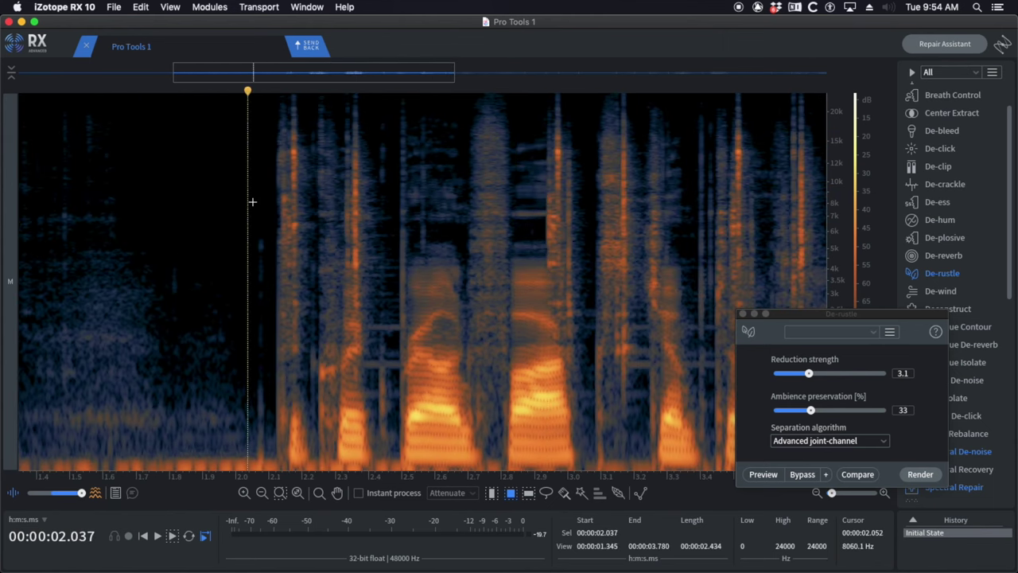
click(221, 221)
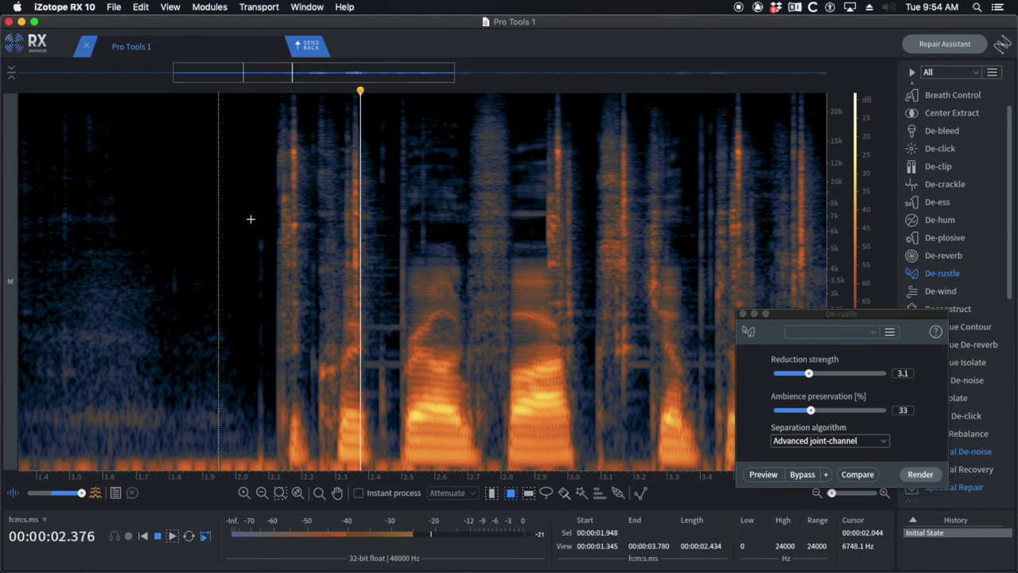
key(space)
scroll(282, 184, up, 2)
scroll(389, 306, down, 3)
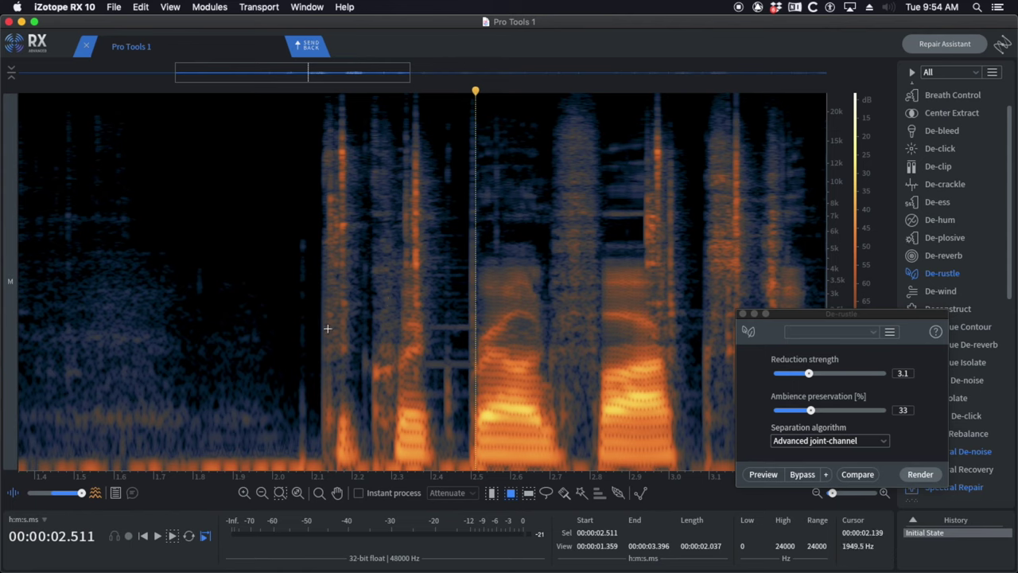
click(305, 309)
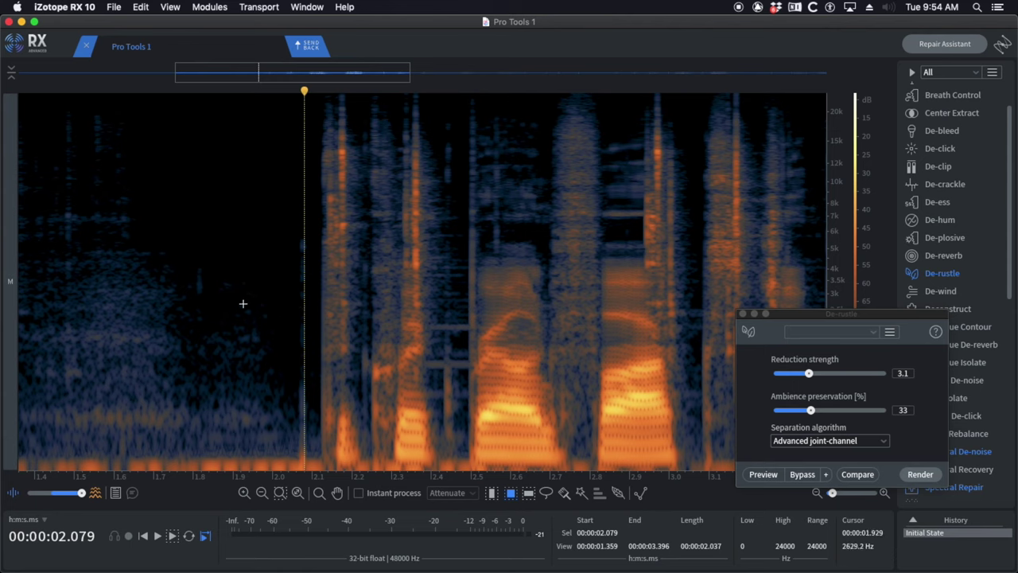
key(space)
key(space)
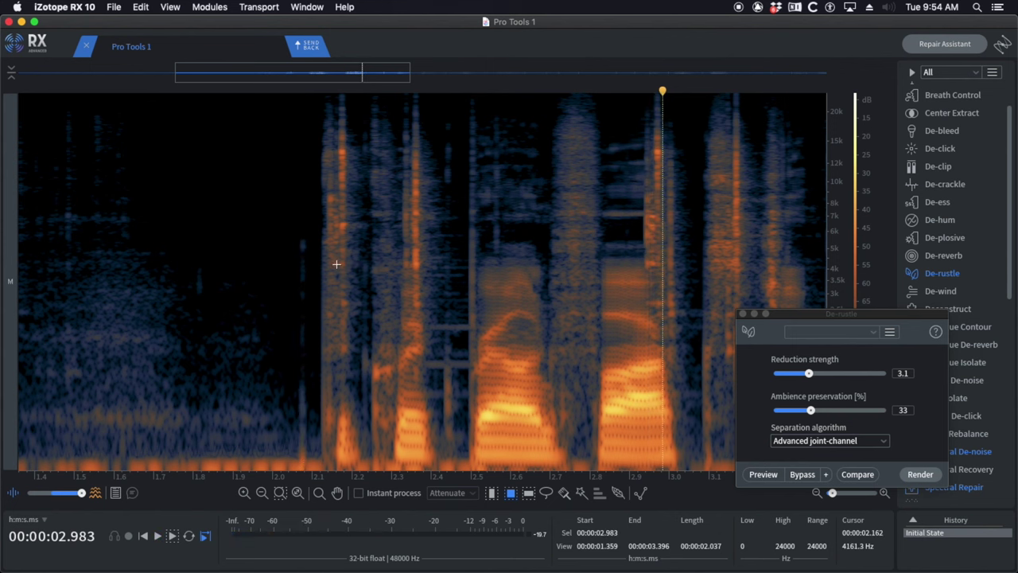
scroll(444, 285, down, 2)
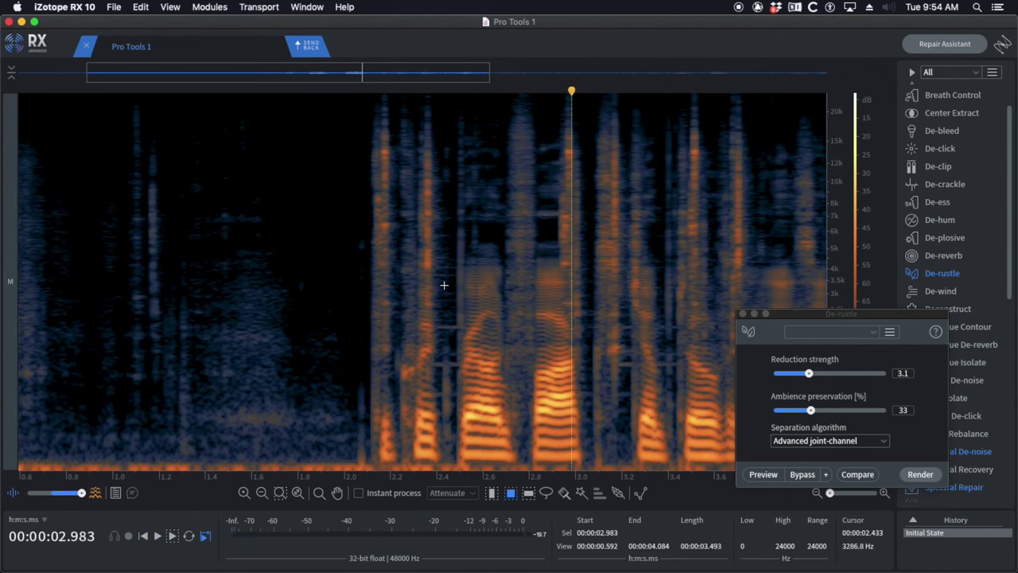
click(333, 257)
key(space)
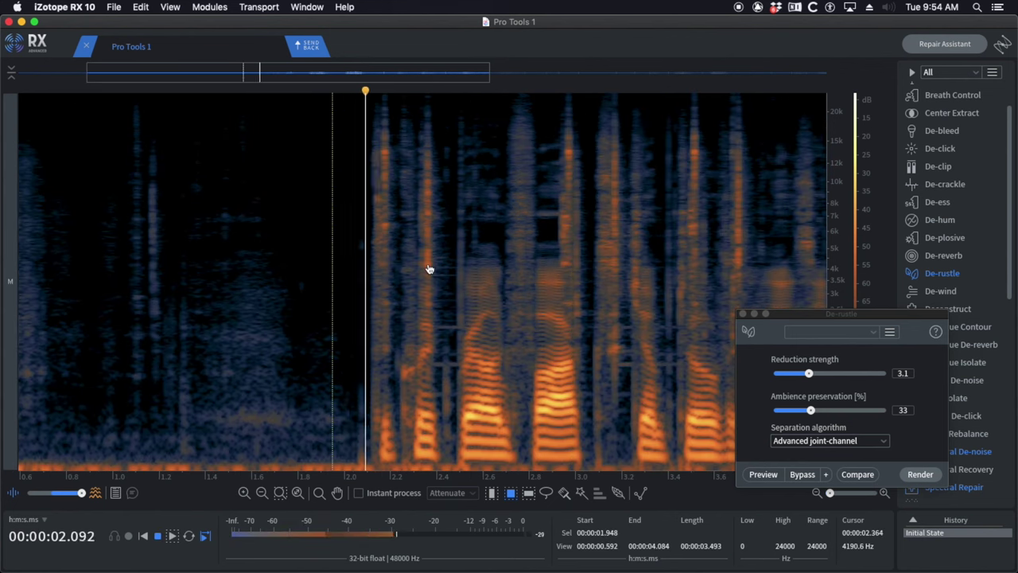
scroll(429, 269, up, 2)
key(space)
- Render De-click on the first button click, from 2.100 to 2.200 s and about 1.7 to 20.7 kHz, and play it back
drag(301, 108, 350, 341)
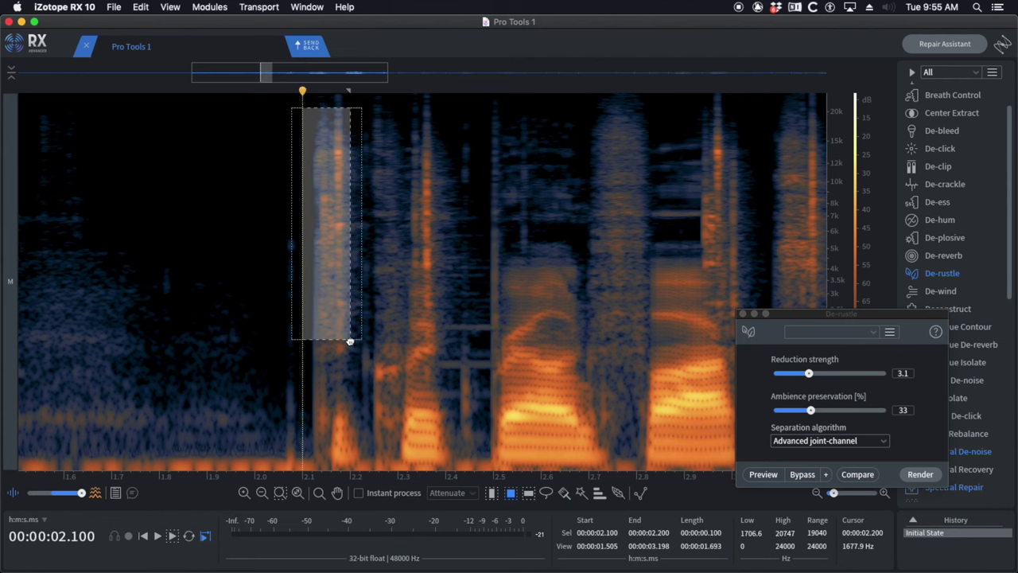
key(1)
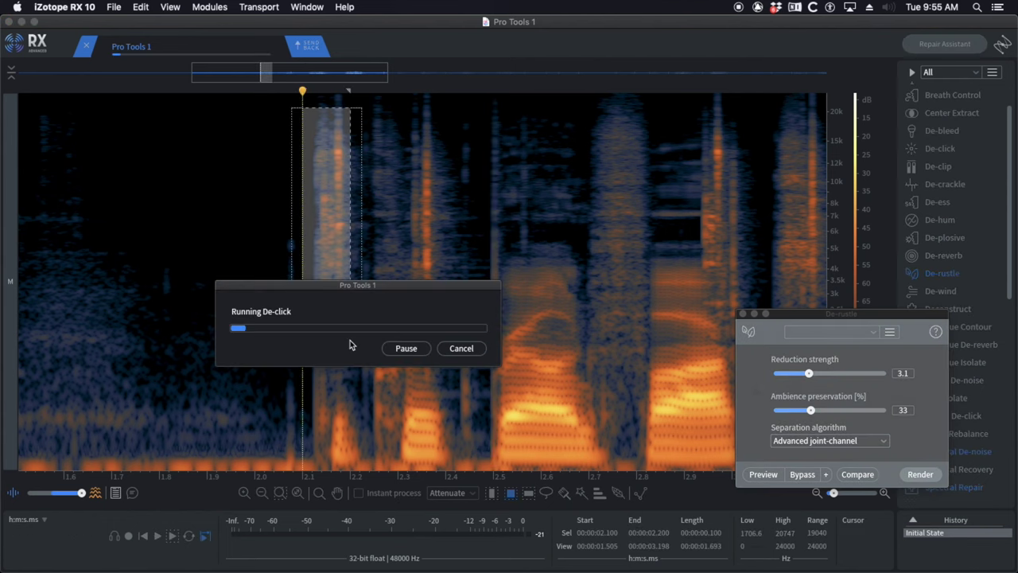
click(253, 235)
key(space)
key(space)
- Render De-click on the click from 2.323 to 2.440 s above about 2.5 kHz, and listen to it
drag(413, 107, 462, 307)
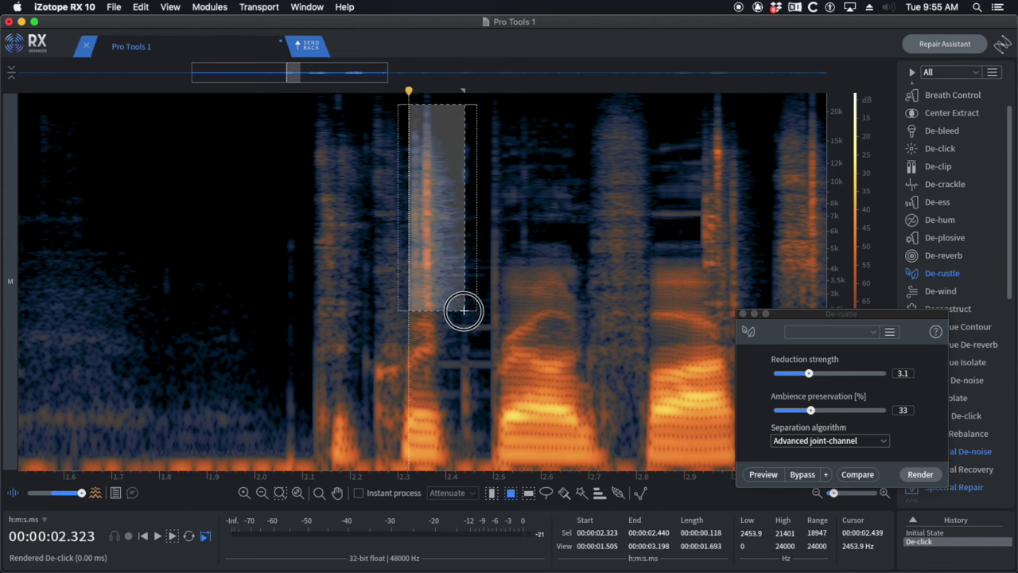
key(super+r)
click(366, 231)
key(space)
scroll(518, 237, down, 2)
click(446, 236)
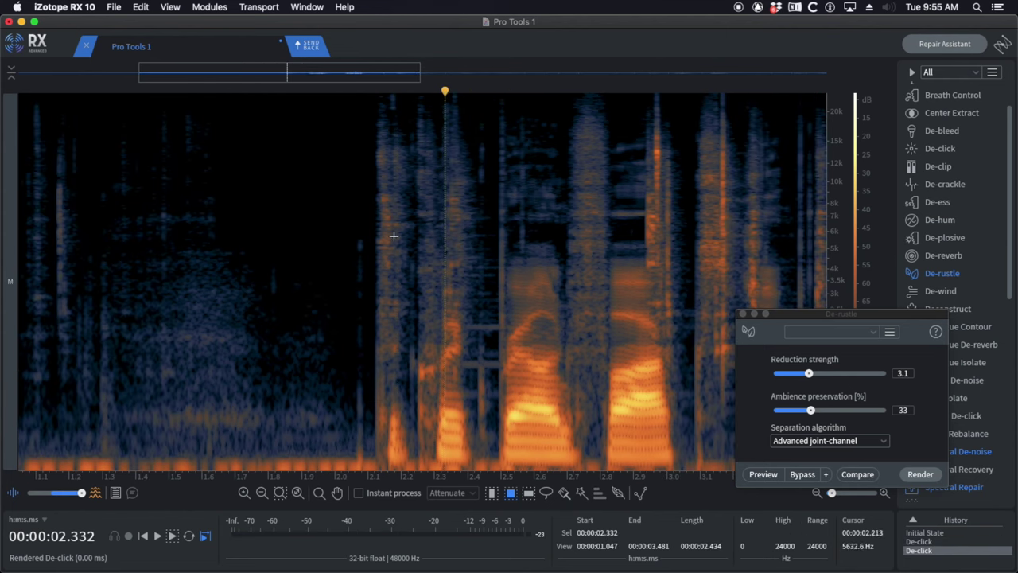
click(359, 235)
click(345, 228)
- Render De-click on the click from 2.914 to 3.030 s above about 2.3 kHz, playing the passage before and after
key(super+a)
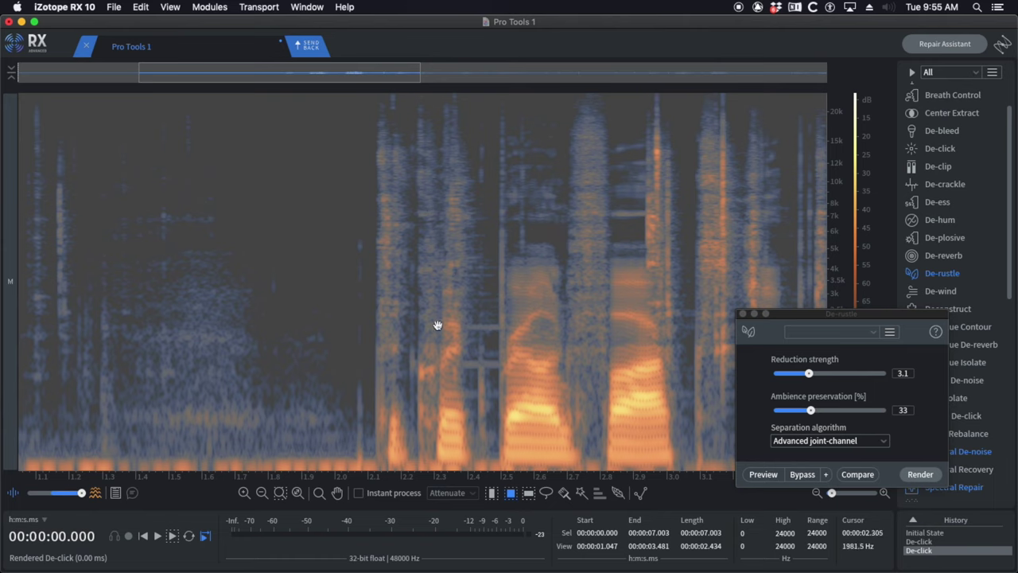
drag(564, 483, 430, 478)
click(195, 215)
key(space)
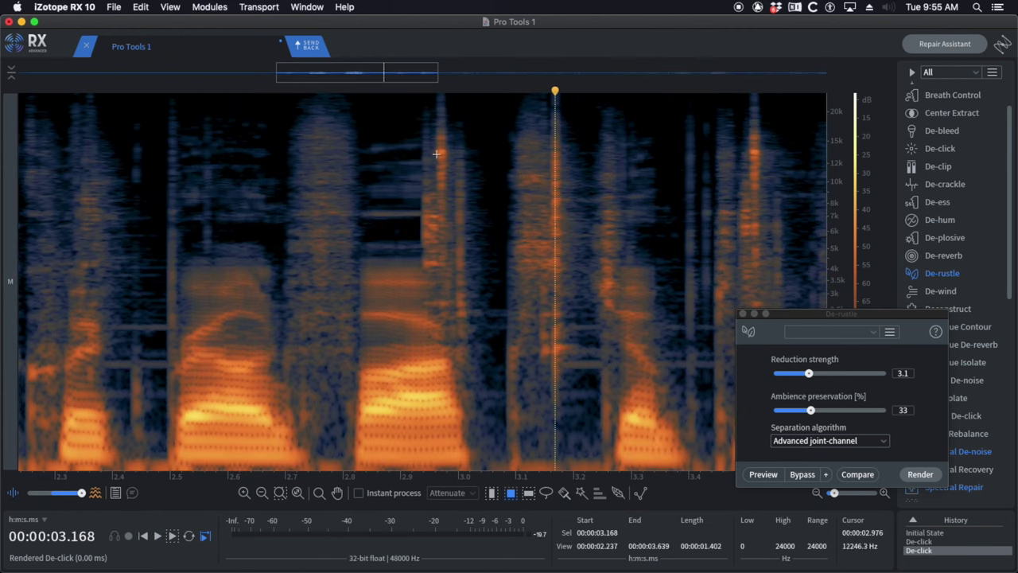
drag(409, 108, 475, 325)
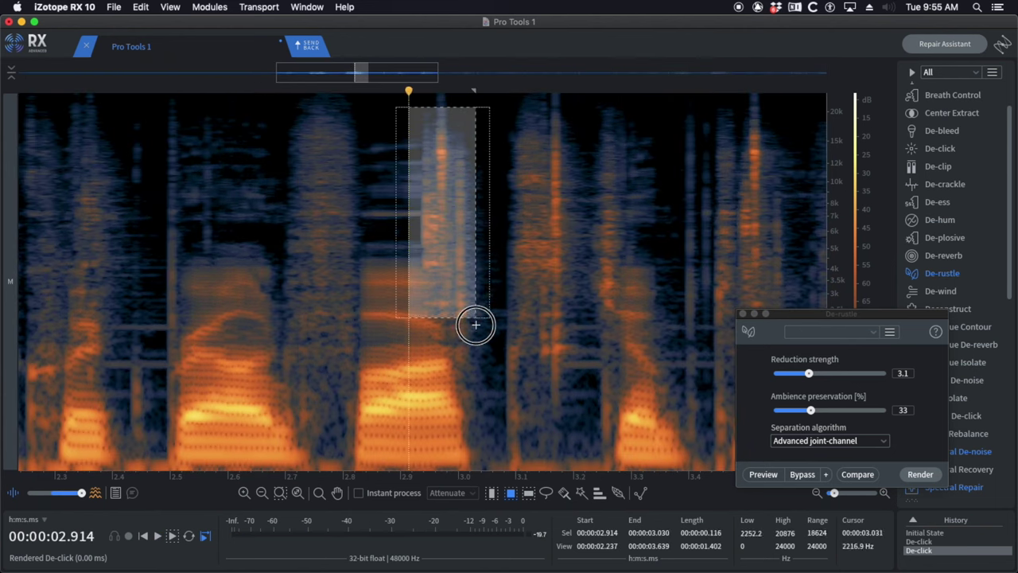
key(d)
click(342, 163)
scroll(360, 173, down, 3)
key(space)
key(space)
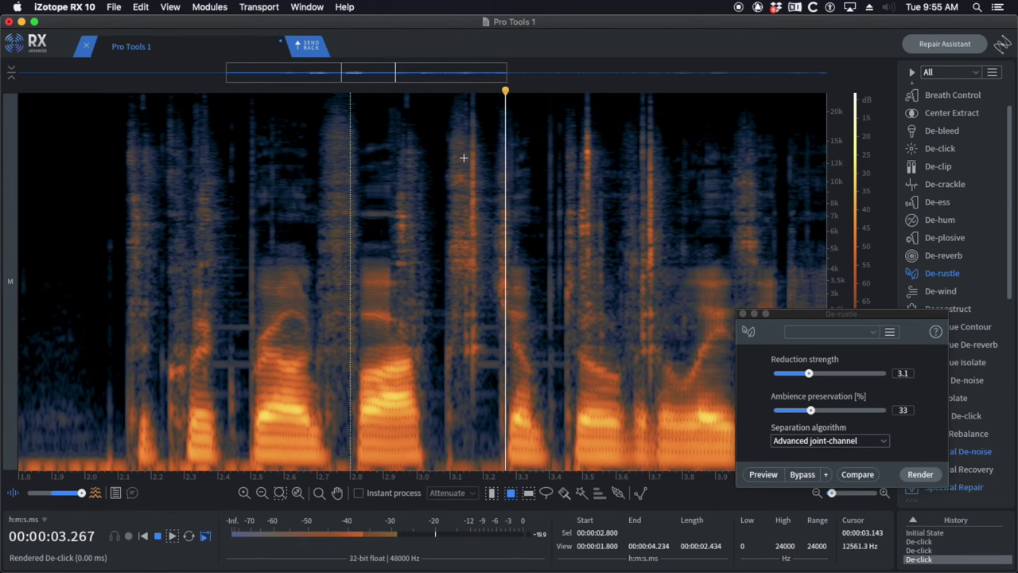
- Render De-click on the narrow click at about 3.15 to 3.2 s and replay the passage around it
drag(467, 116, 487, 409)
key(super+r)
click(385, 254)
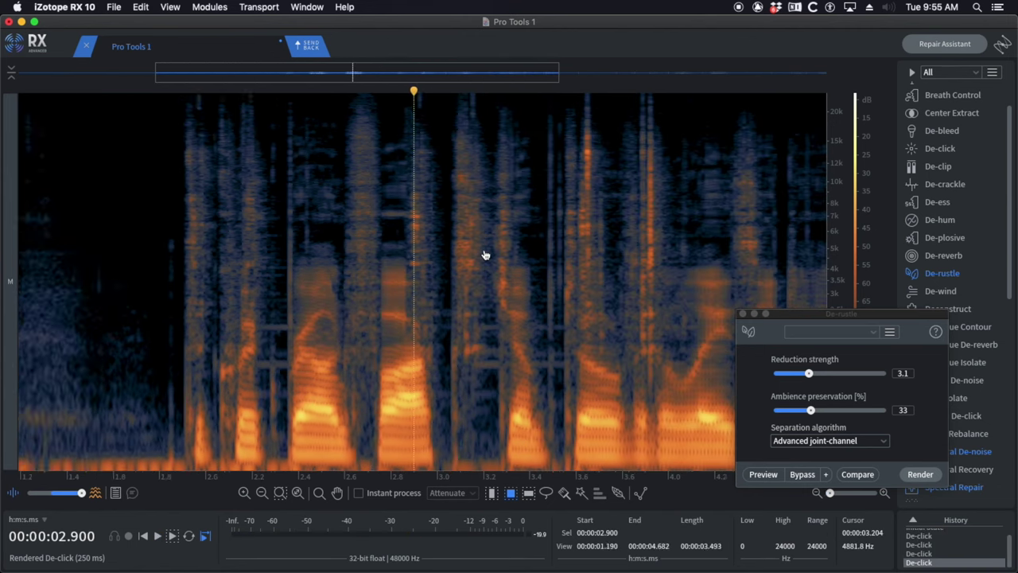
key(space)
key(space)
click(448, 245)
key(space)
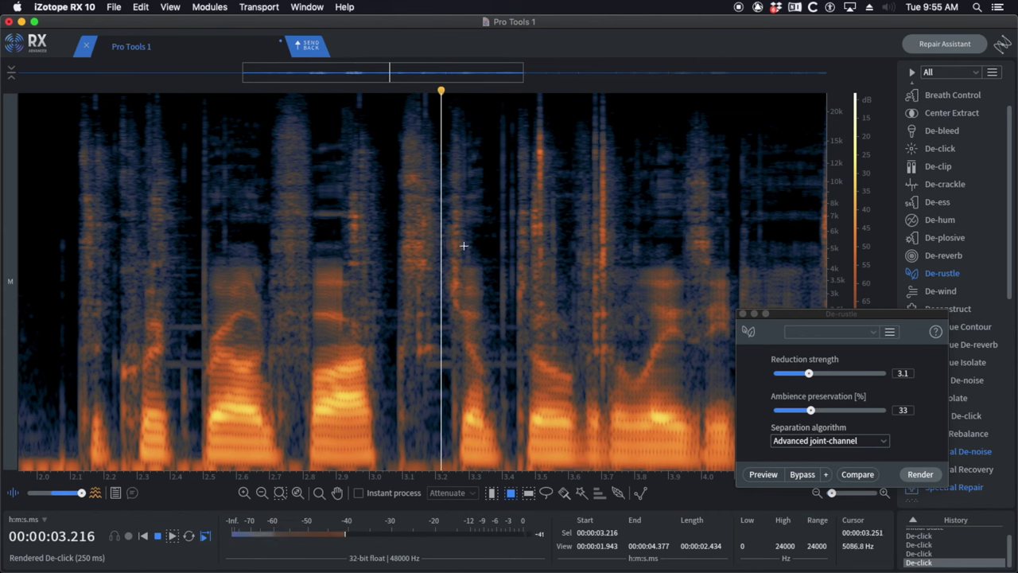
- Locate the next click by ear at about 3.25 s, render De-click on it, and audition the repair
scroll(509, 228, up, 4)
key(space)
click(420, 233)
key(space)
key(space)
drag(444, 125, 487, 434)
key(super+r)
click(329, 296)
key(space)
key(space)
click(355, 272)
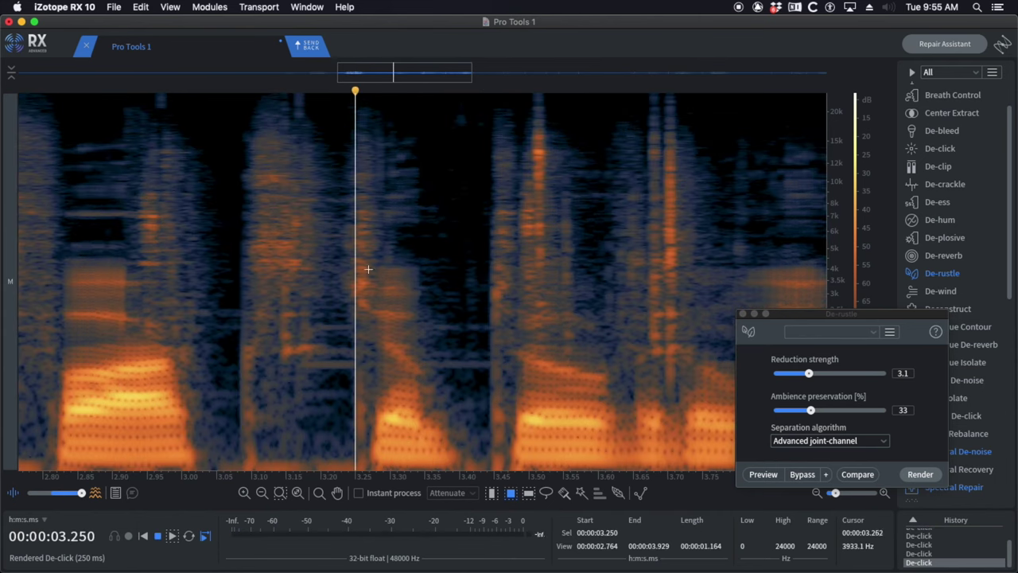
key(space)
key(space)
- Render De-click on the upper frequencies from about 3.49 to 3.61 s and play the result from 3.366 s
drag(524, 97, 605, 308)
key(super+r)
click(436, 206)
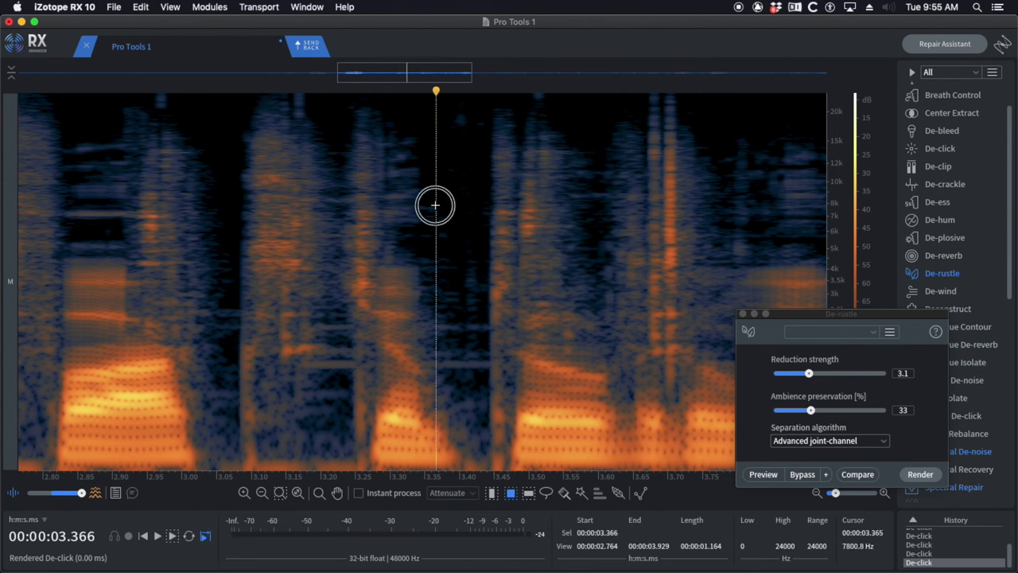
key(space)
key(space)
- Render De-click on the double click from about 3.66 to 3.74 s and check it from 3.478 s
drag(639, 108, 693, 390)
key(super+r)
click(514, 230)
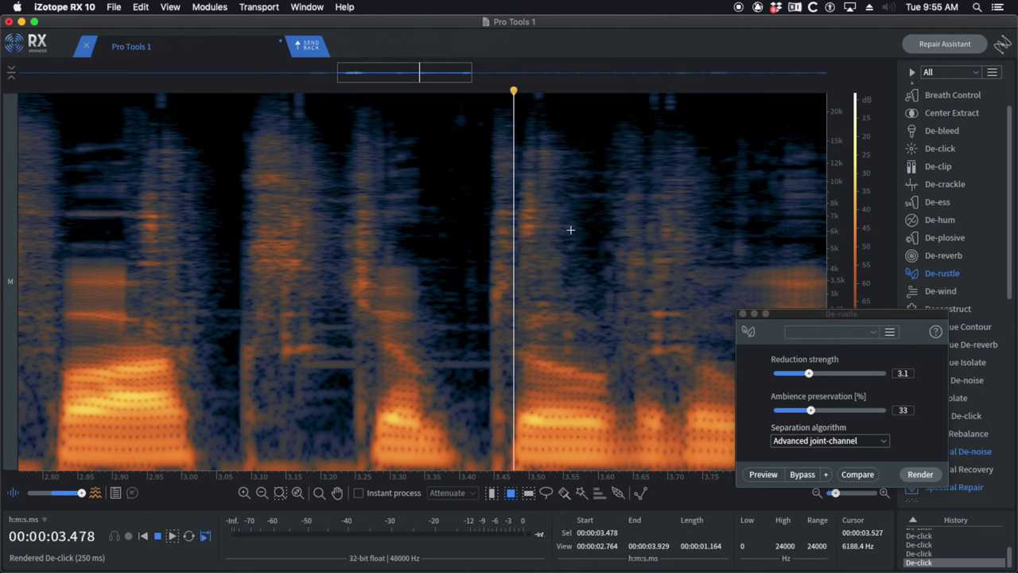
key(space)
- Play the following passage from about 4.135 s to locate the next button click
scroll(639, 250, down, 8)
key(space)
click(495, 259)
click(495, 259)
key(space)
scroll(584, 275, up, 5)
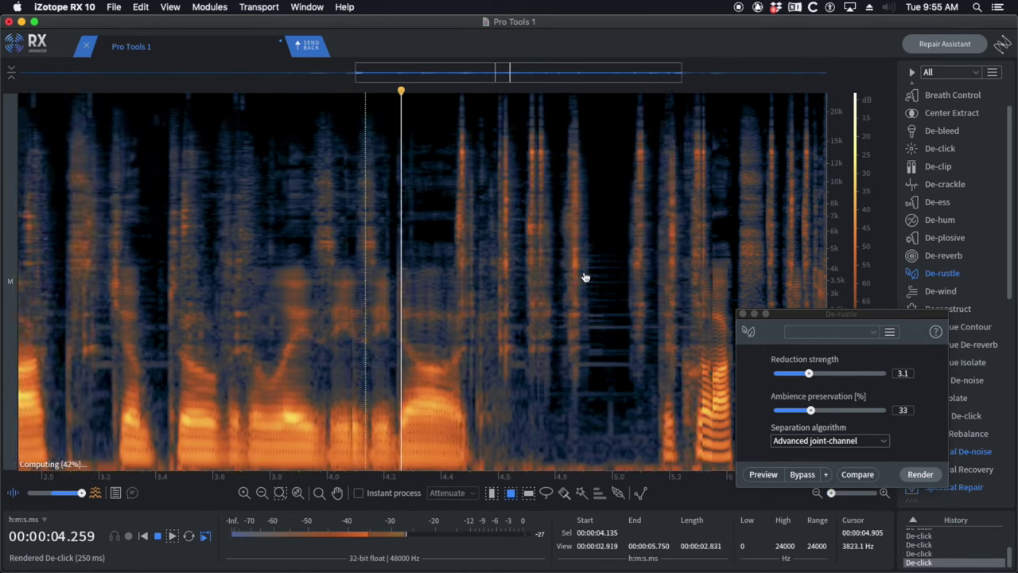
key(space)
- Try De-click on the click from 4.327 to 4.468 s, about 1.9 to 20.4 kHz, audition it, and undo it
drag(381, 112, 453, 273)
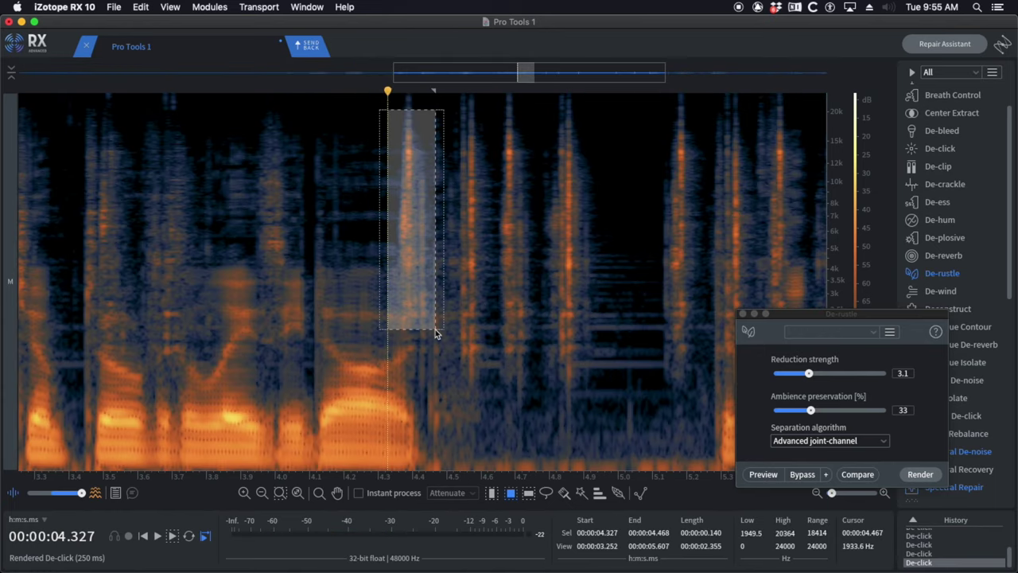
click(305, 222)
key(space)
key(space)
click(338, 219)
key(space)
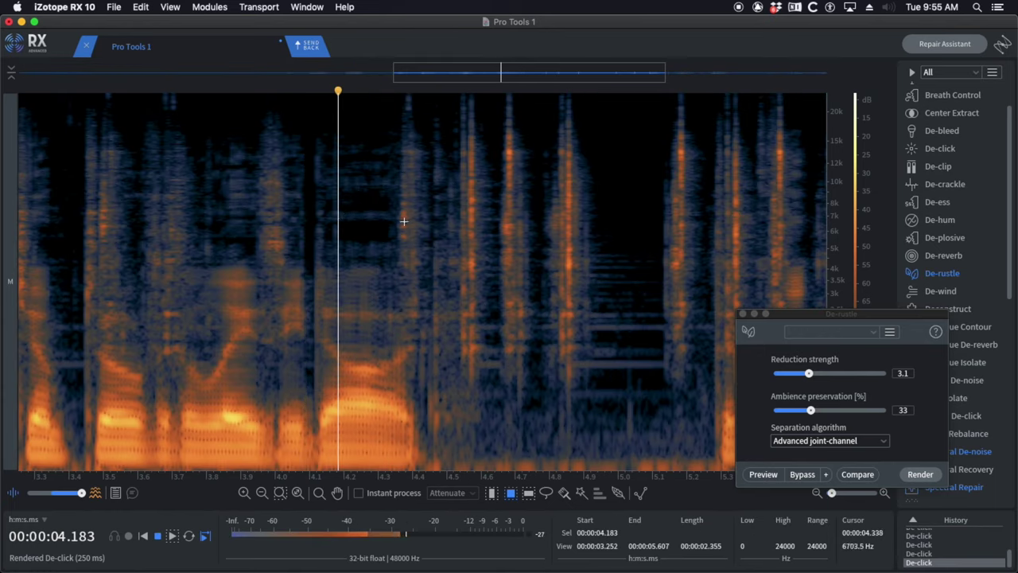
key(space)
click(364, 228)
scroll(424, 235, up, 3)
key(super+z)
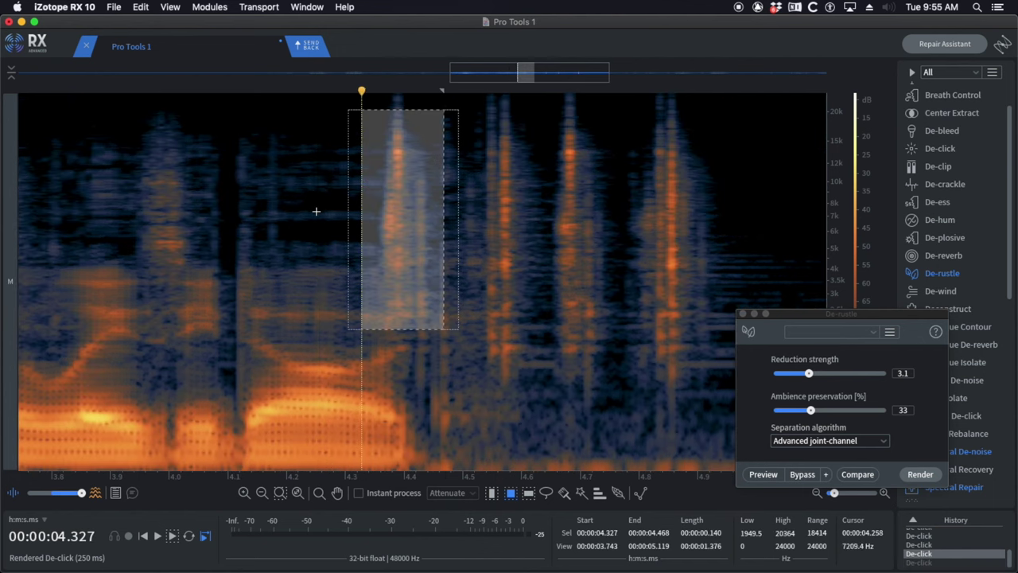
- Play the passage leading into the click near 4.38 s and the audio following it from 4.415 s
click(314, 212)
key(space)
key(space)
click(414, 208)
key(space)
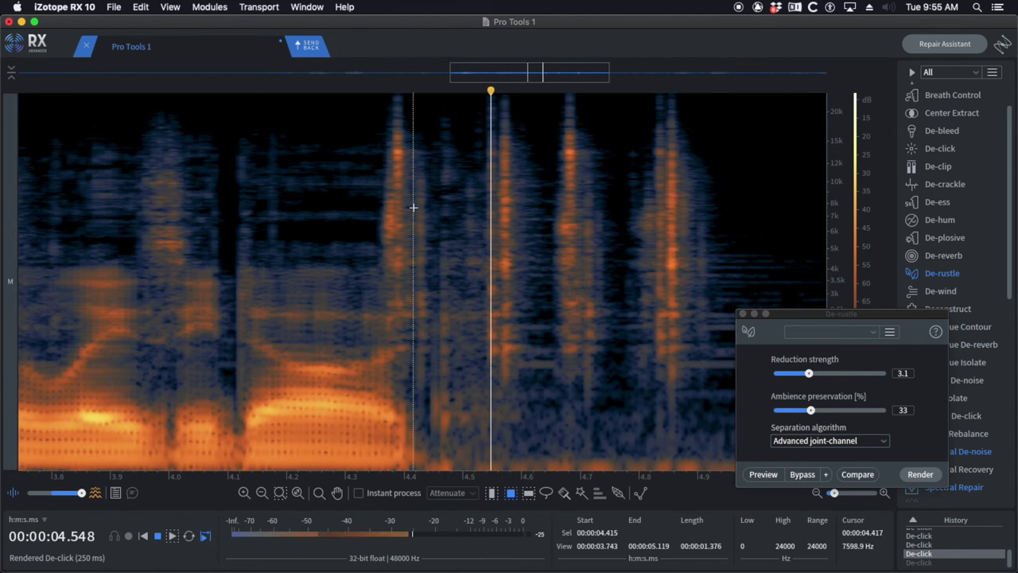
key(space)
- Render De-click on the click from 4.348 to 4.407 s, about 2 to 22 kHz
double_click(414, 207)
click(412, 197)
drag(409, 102, 374, 328)
key(super+y)
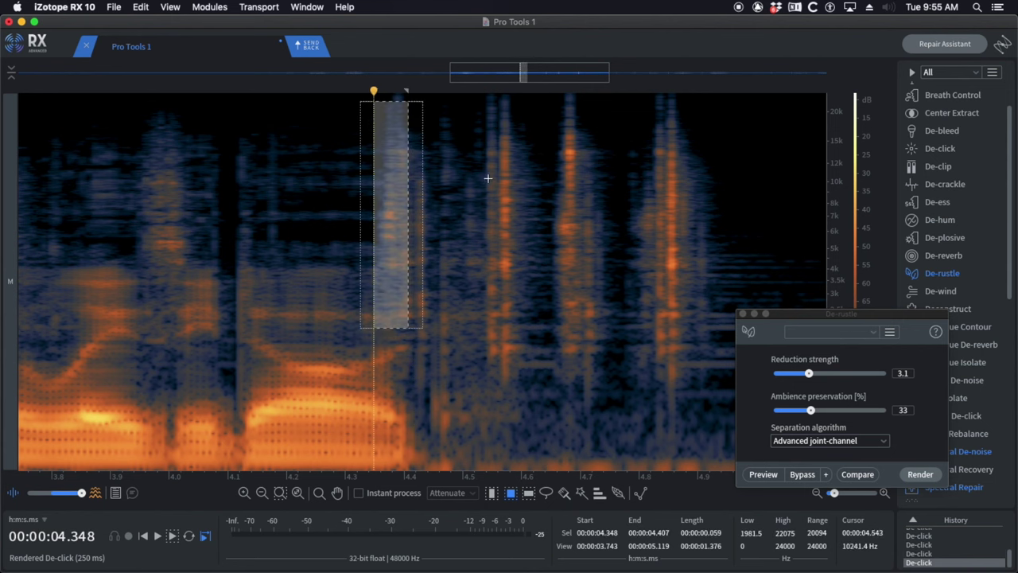
- Render De-click on the group of clicks from 4.522 to 5.000 s, about 0.8 to 23.6 kHz, and play the result
drag(475, 96, 757, 390)
key(super+y)
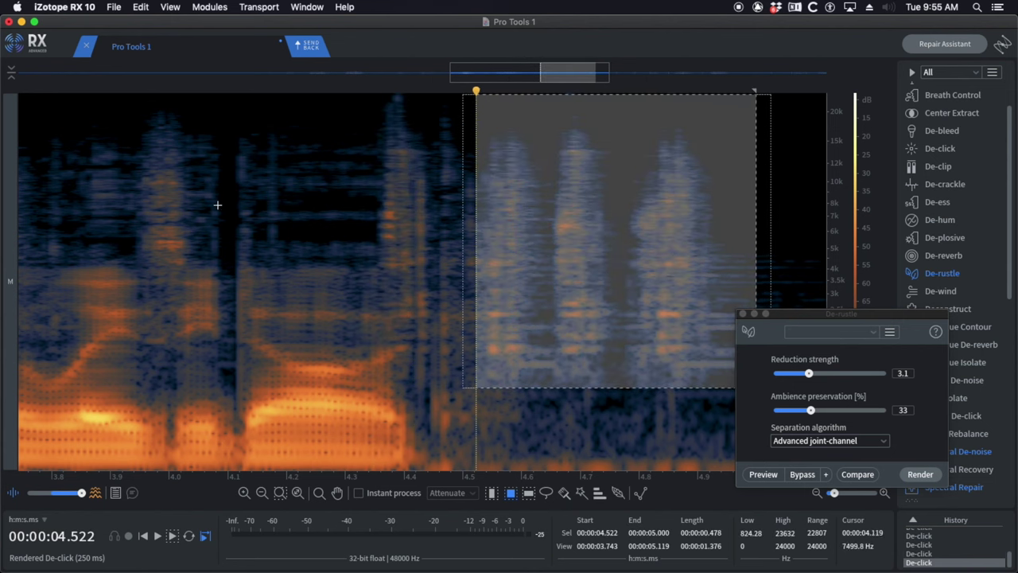
click(194, 204)
key(space)
scroll(350, 219, down, 2)
click(340, 221)
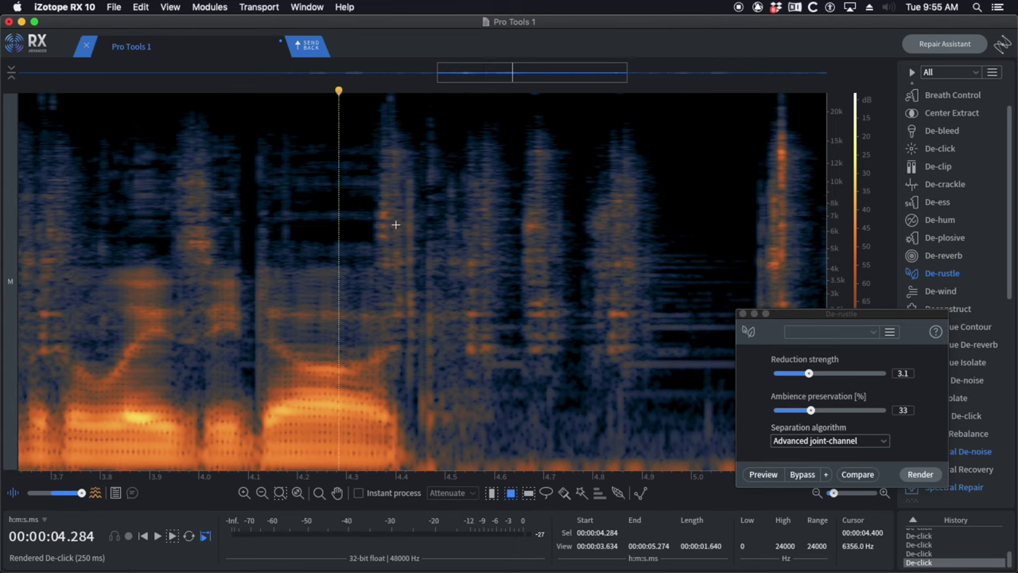
- Play the beginning of the phrase from about 2.08 s to check it for remaining noise
scroll(396, 226, down, 5)
scroll(322, 247, down, 3)
click(244, 241)
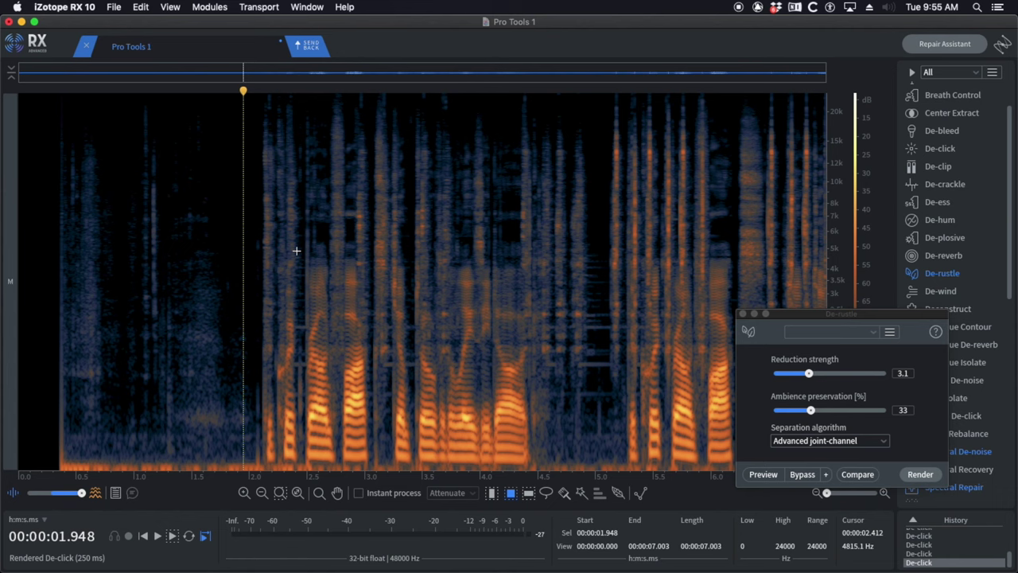
click(250, 247)
scroll(281, 260, up, 9)
key(space)
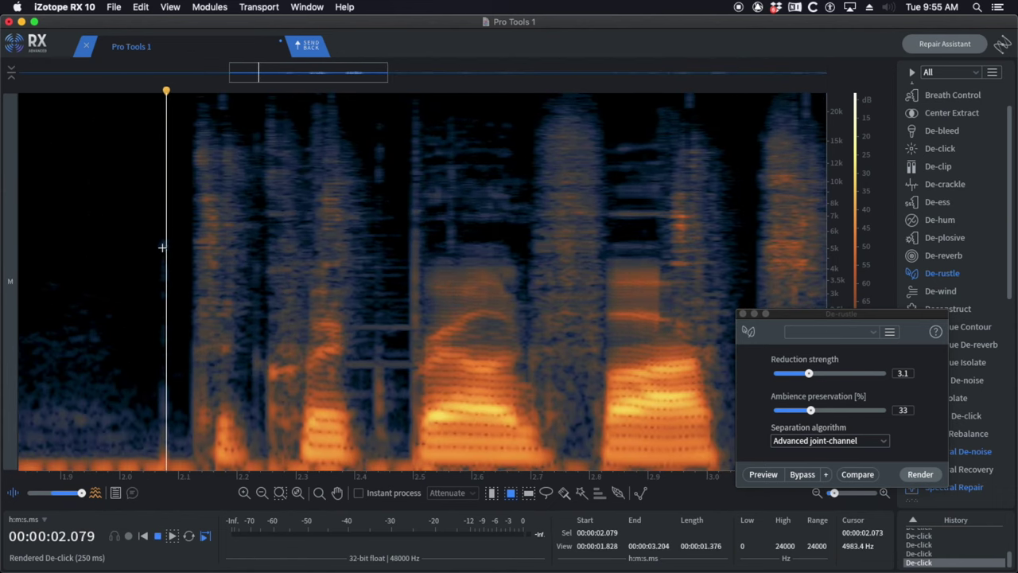
- Attenuate the click from 2.130 to 2.163 s, about 1.5 to 15.4 kHz, with Spectral Repair and play the result from 2.000 s
click(175, 239)
scroll(205, 239, up, 2)
drag(191, 139, 221, 351)
key(super+shift+5)
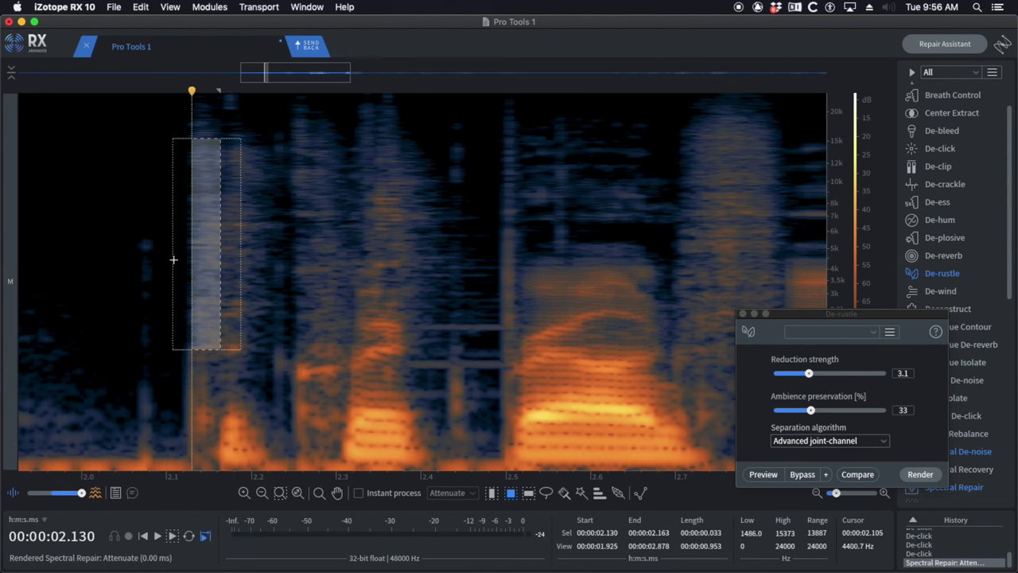
scroll(174, 259, down, 2)
click(110, 231)
key(space)
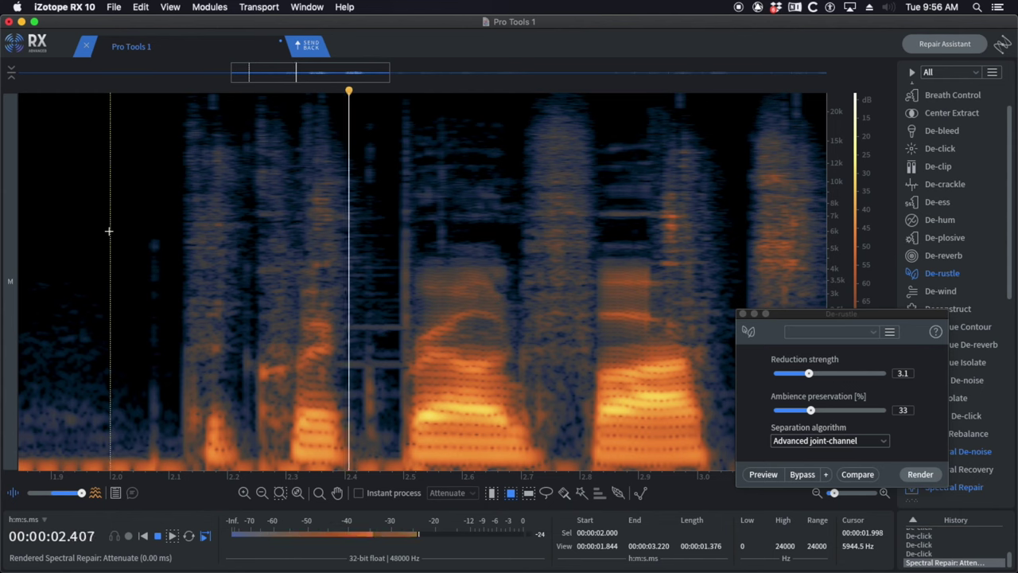
key(space)
key(space)
- Render Deconstruct on the tones from 2.374 to 2.500 s, 528 to 2772 Hz, with tonal gain -19 dB and transient gain 0, and play the result
click(330, 302)
drag(330, 301, 402, 411)
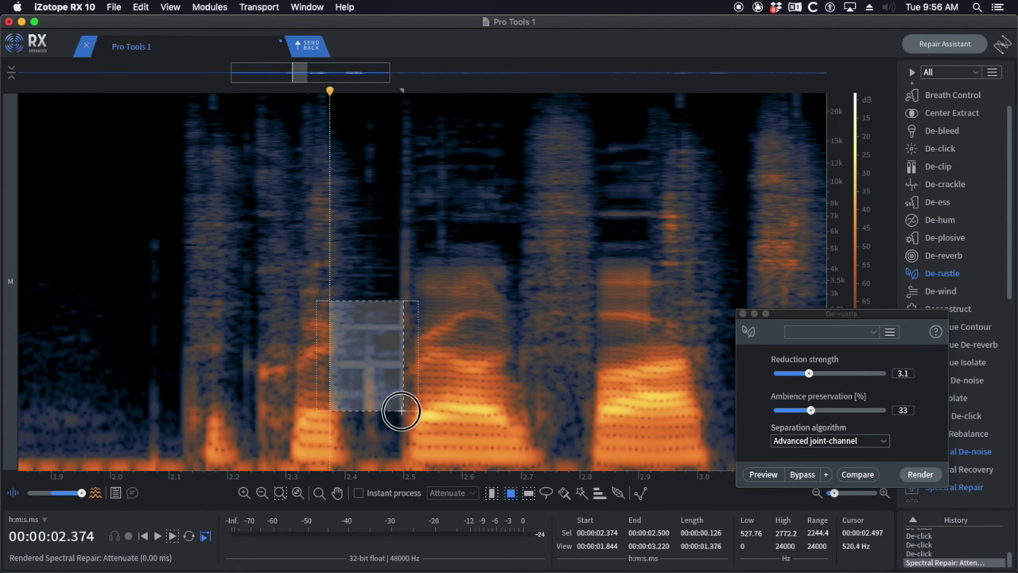
scroll(959, 220, down, 2)
click(948, 258)
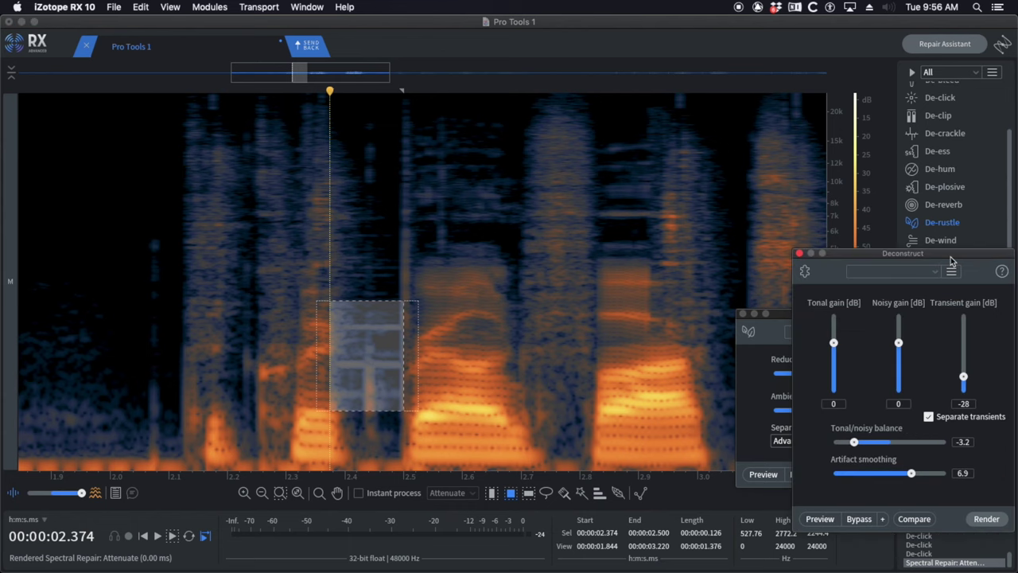
drag(915, 254, 863, 176)
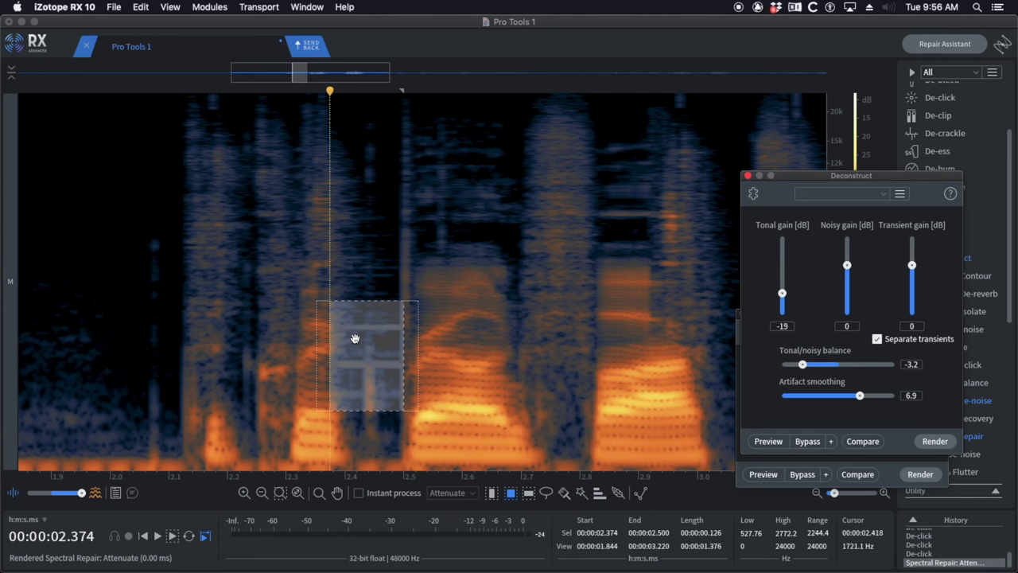
key(Return)
click(204, 295)
key(space)
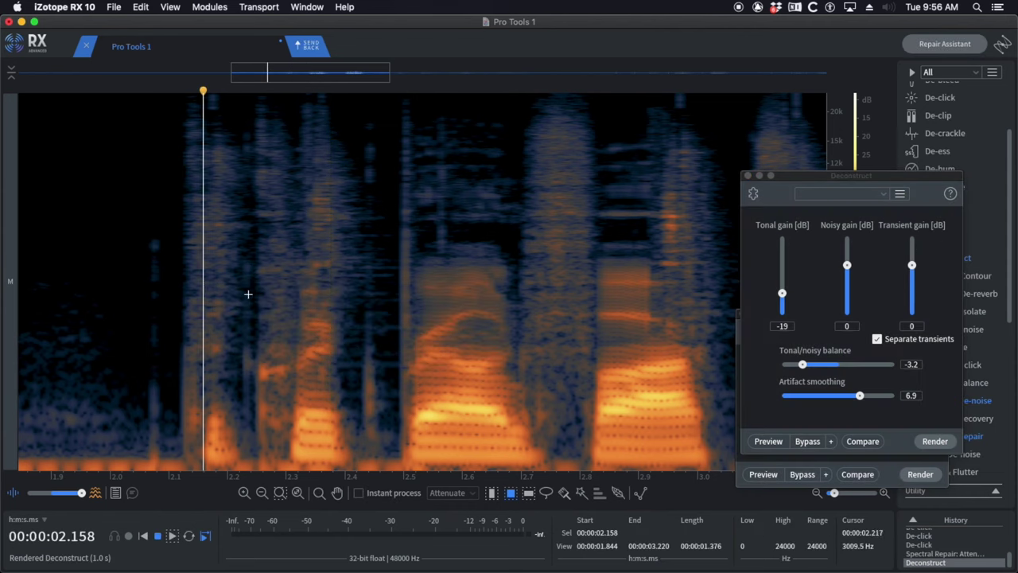
- Select the noise from 2.418 to 2.484 s, about 248 to 2900 Hz, and audition the audio around it
scroll(365, 301, down, 3)
drag(359, 297, 381, 436)
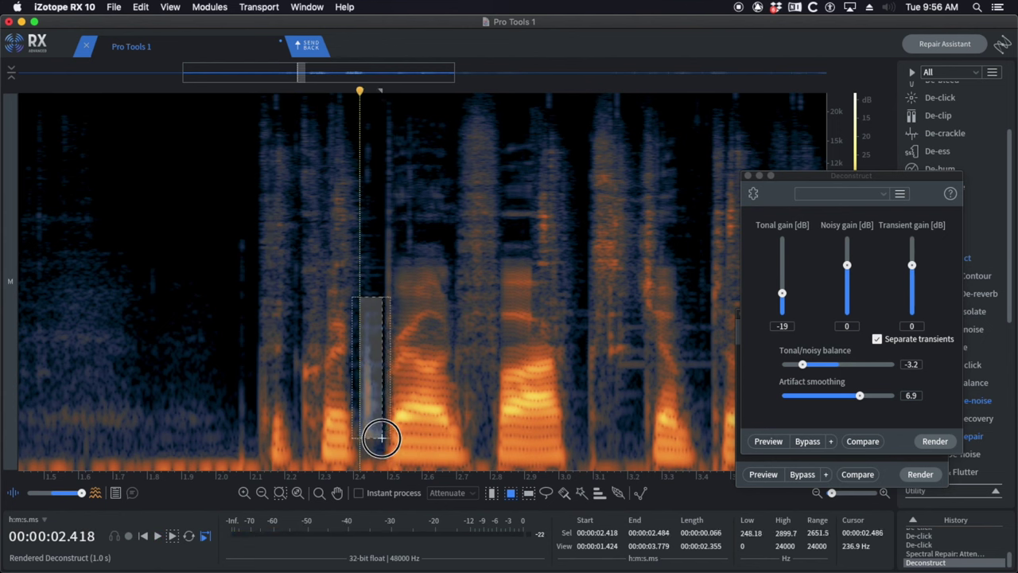
click(284, 377)
key(space)
scroll(399, 357, up, 3)
click(279, 359)
key(space)
click(319, 364)
key(space)
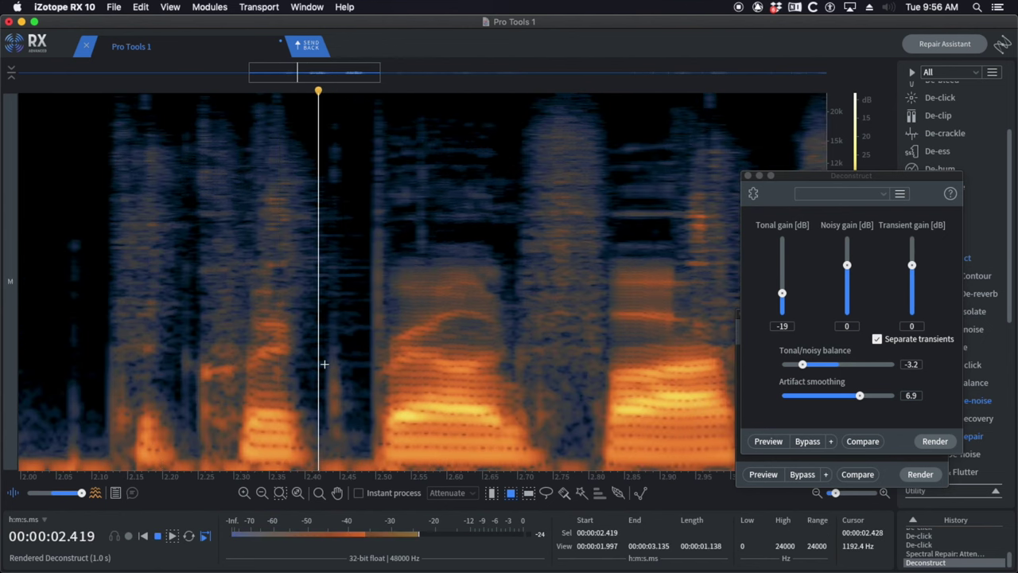
key(space)
- Replay the syllables before the noise from 2.321 s and 2.210 s to pinpoint the sound
click(248, 390)
key(space)
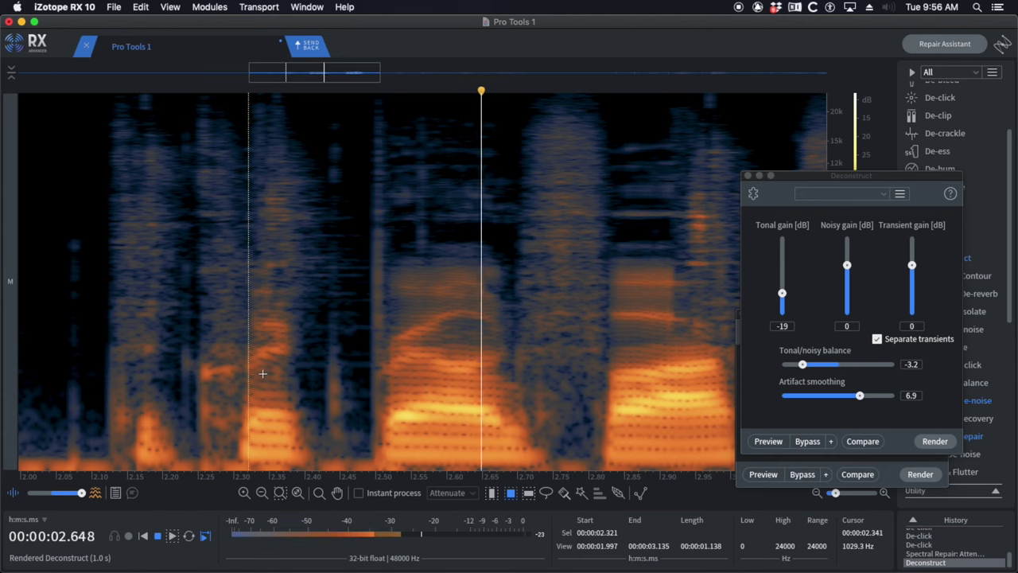
click(212, 358)
key(space)
key(space)
click(199, 300)
click(169, 271)
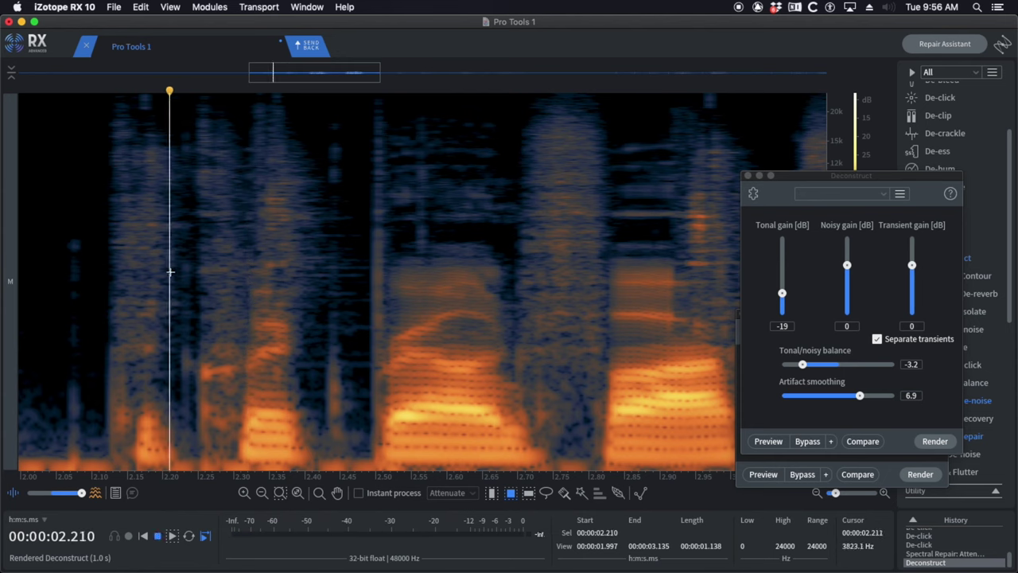
key(space)
key(space)
- Attenuate the noise from 2.419 to 2.483 s, about 126 Hz to 15.4 kHz, with Spectral Repair and play the result
drag(319, 138, 360, 453)
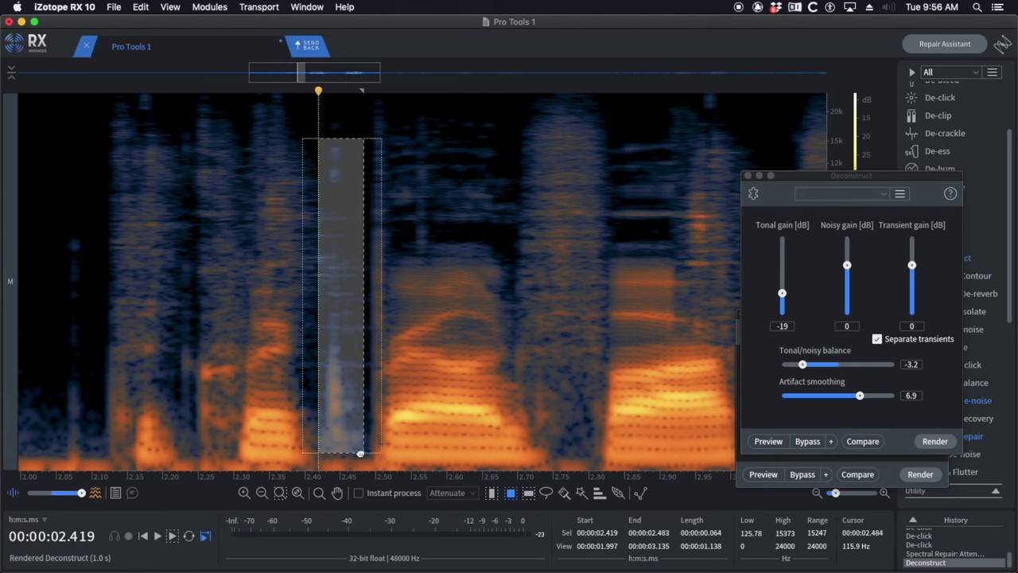
key(super+shift+6)
click(120, 298)
key(space)
- Try cutting the noise from 2.419 to 2.480 s, about 101 to 2793 Hz, audition it from 2.079 s, and undo the cut
drag(318, 300, 362, 456)
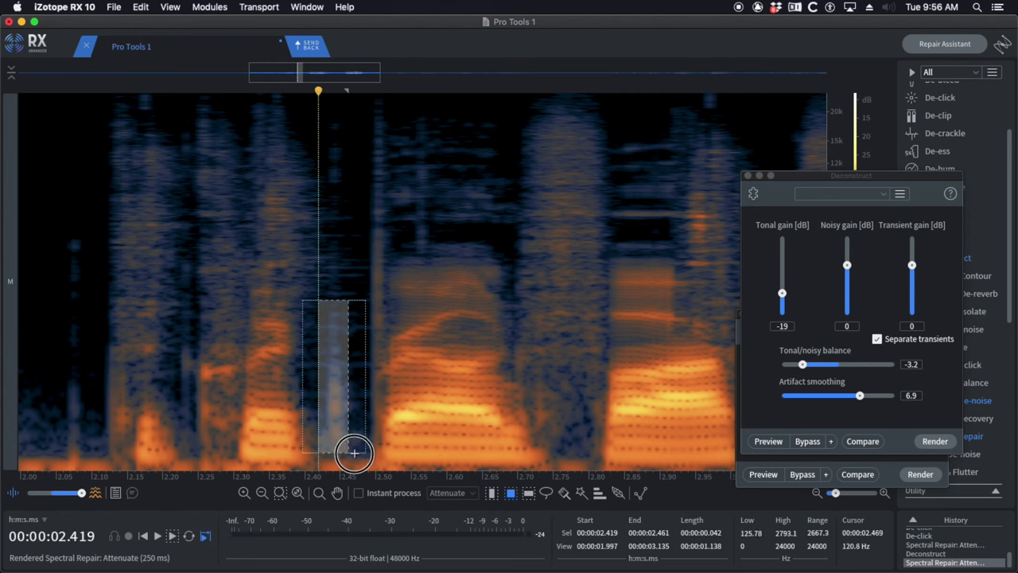
key(super+x)
click(77, 247)
key(space)
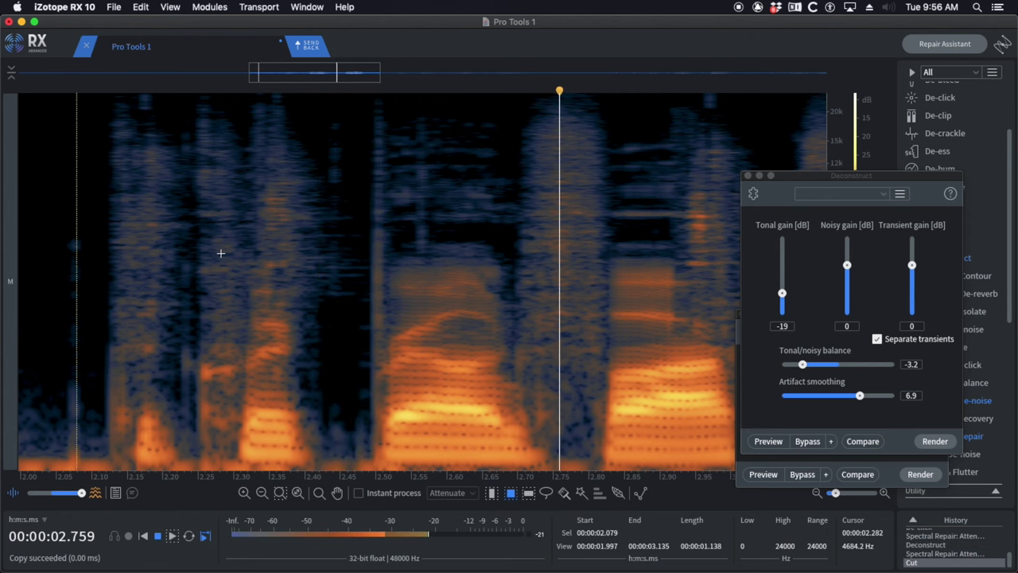
key(space)
click(176, 258)
key(super+z)
- Paste background tone copied from before the phrase over the noise from 2.420 to 2.461 s, about 106 to 2814 Hz, and play the result
scroll(261, 319, down, 2)
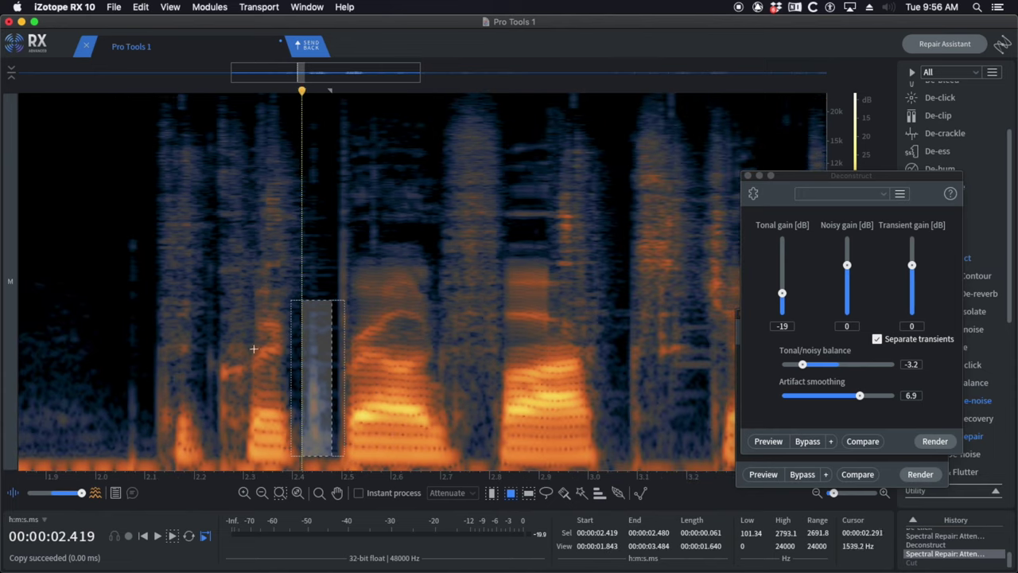
drag(87, 250, 125, 453)
drag(69, 250, 114, 450)
drag(305, 299, 326, 455)
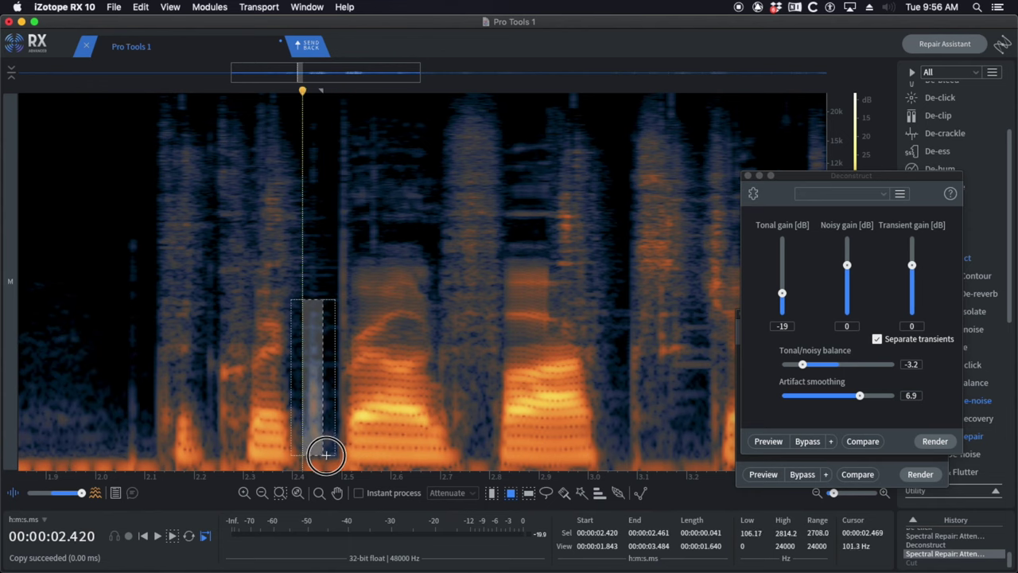
key(super+v)
click(164, 350)
key(space)
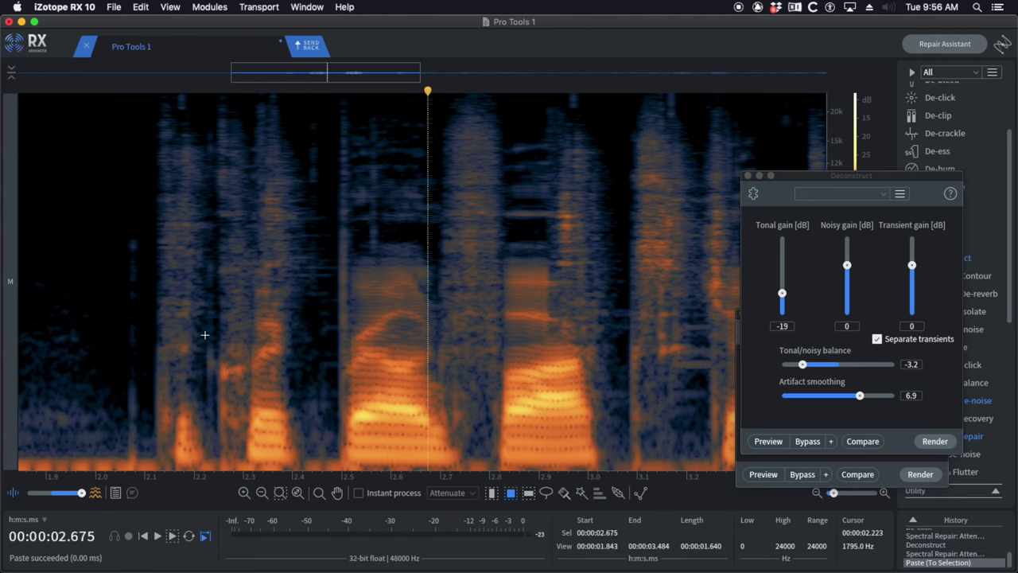
click(201, 334)
key(space)
- Attenuate the noise from about 2.33 to 2.40 s, roughly 5 to 15 kHz, with Spectral Repair and play the result from 2.200 s
scroll(278, 221, up, 3)
drag(246, 141, 301, 251)
key(super+5)
click(135, 173)
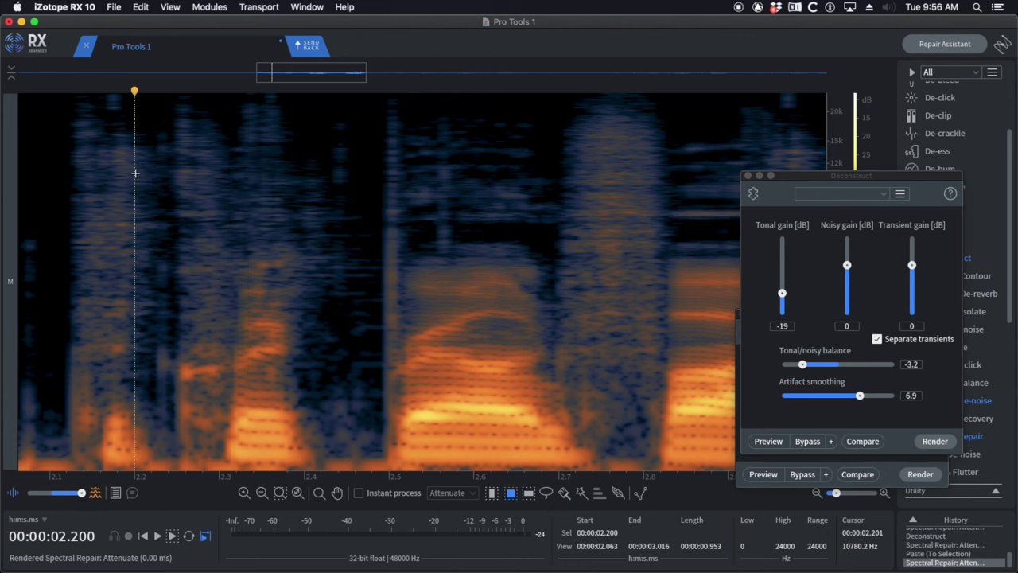
key(space)
scroll(226, 204, down, 3)
click(172, 215)
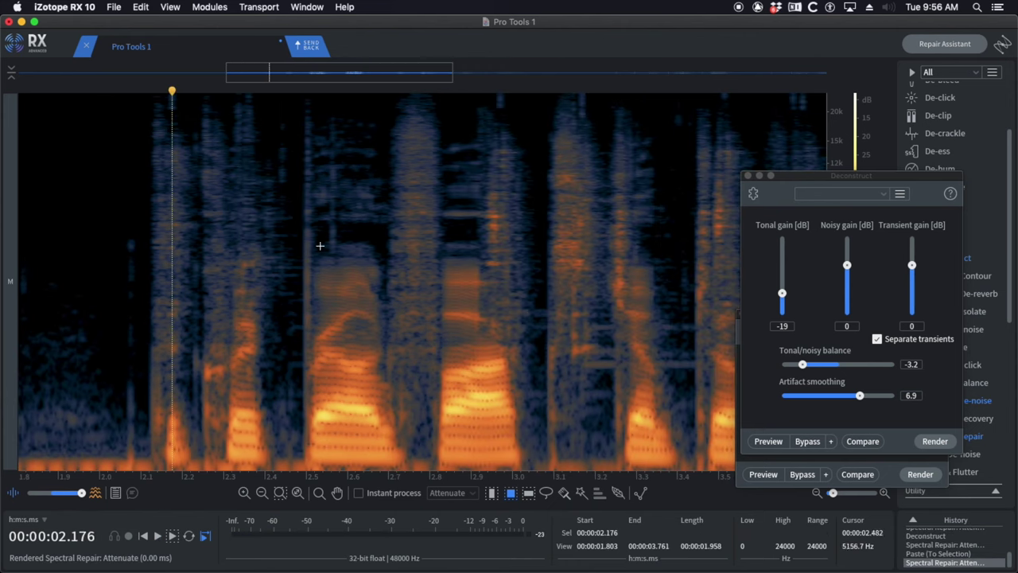
- Open the Spectral Repair settings, move their window clear of the passage, and replay the phrase from about 2.14 s
key(super+5)
drag(178, 308, 641, 25)
click(156, 278)
key(space)
key(space)
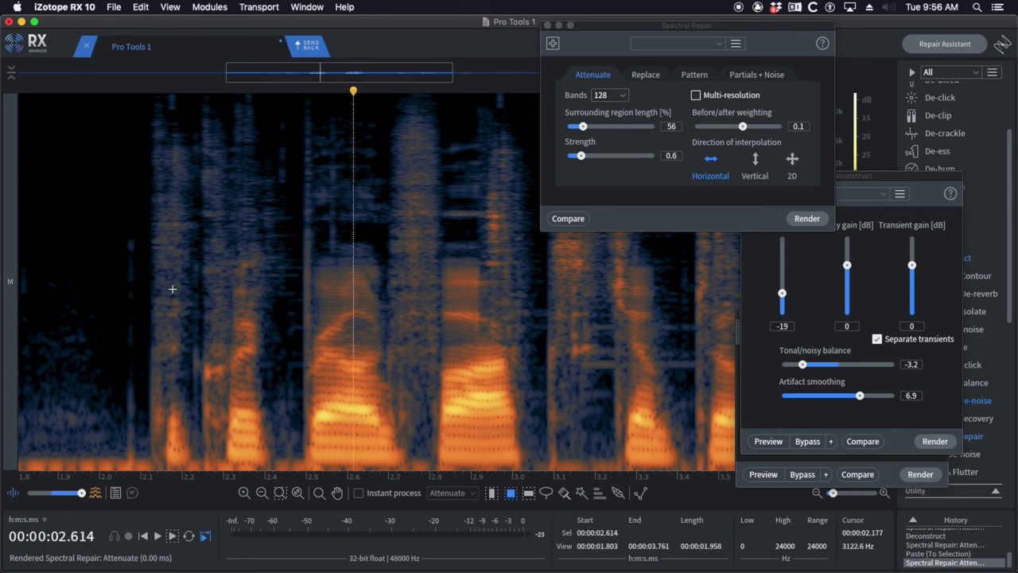
- Audition the opening syllables again and continue from 2.374 s to locate the next noise
click(172, 288)
click(209, 287)
key(space)
drag(159, 97, 177, 357)
key(space)
click(254, 270)
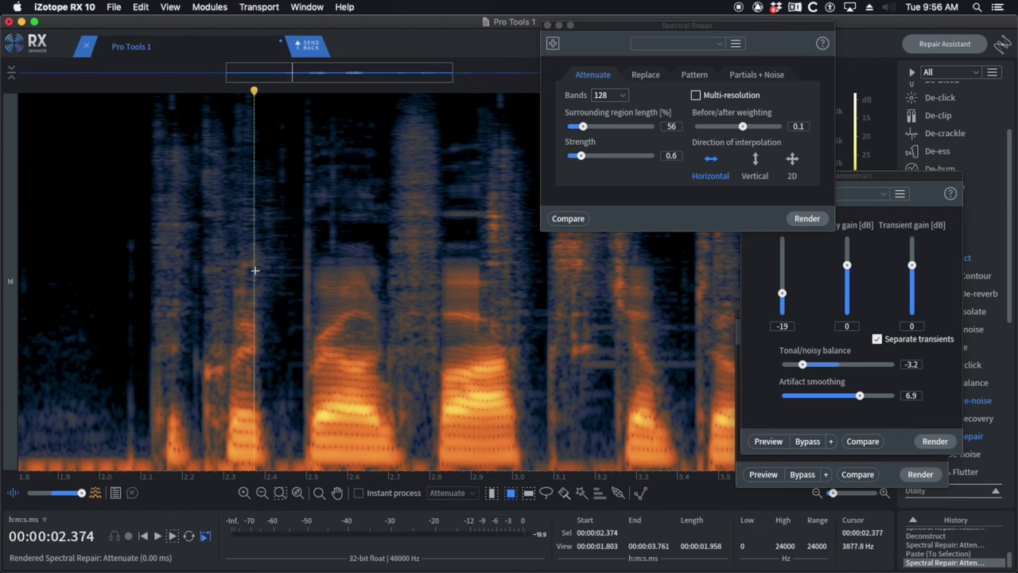
key(space)
scroll(434, 286, down, 4)
scroll(457, 231, up, 5)
key(space)
- Attenuate the noise from 2.924 to 3.038 s, about 3.4 to 15.7 kHz, with Spectral Repair and play the following passage from 3.000 s
drag(403, 136, 471, 323)
key(shift+super+5)
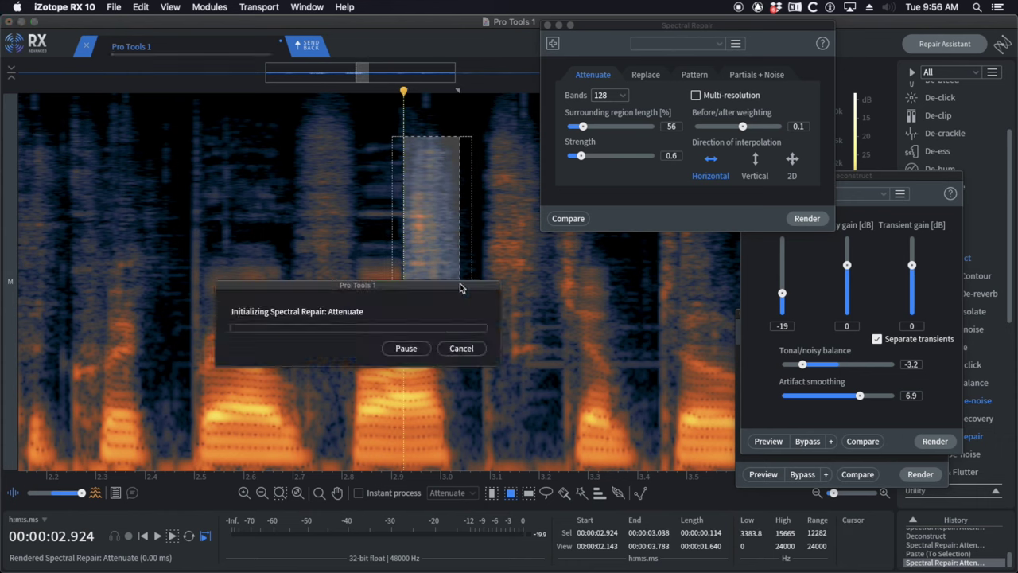
click(364, 275)
key(space)
scroll(479, 234, down, 4)
key(space)
click(463, 244)
key(space)
scroll(542, 316, up, 4)
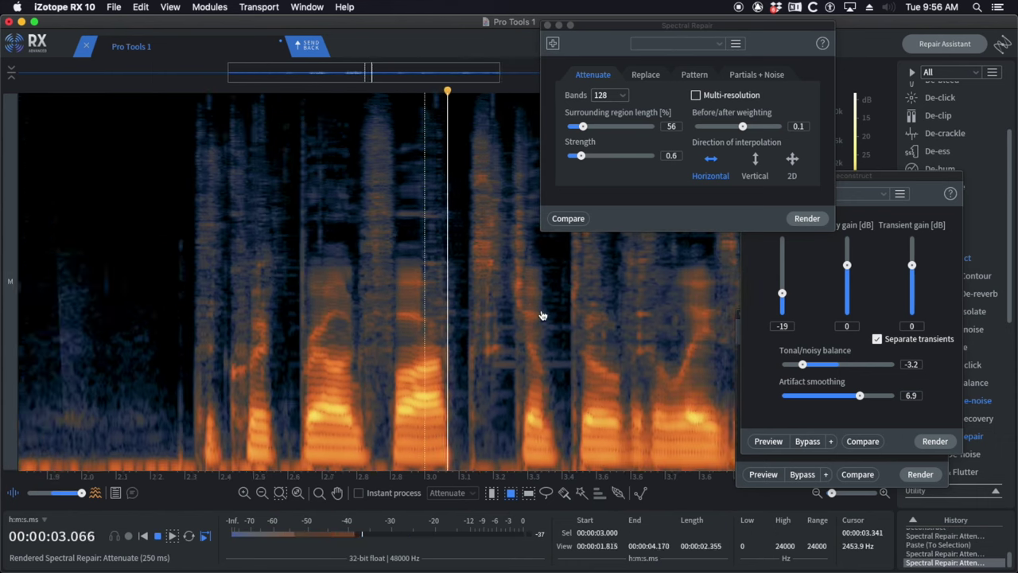
key(space)
- Attenuate the lower-frequency noise from about 3.14 to 3.21 s with Spectral Repair
drag(441, 290, 478, 394)
key(Return)
click(391, 326)
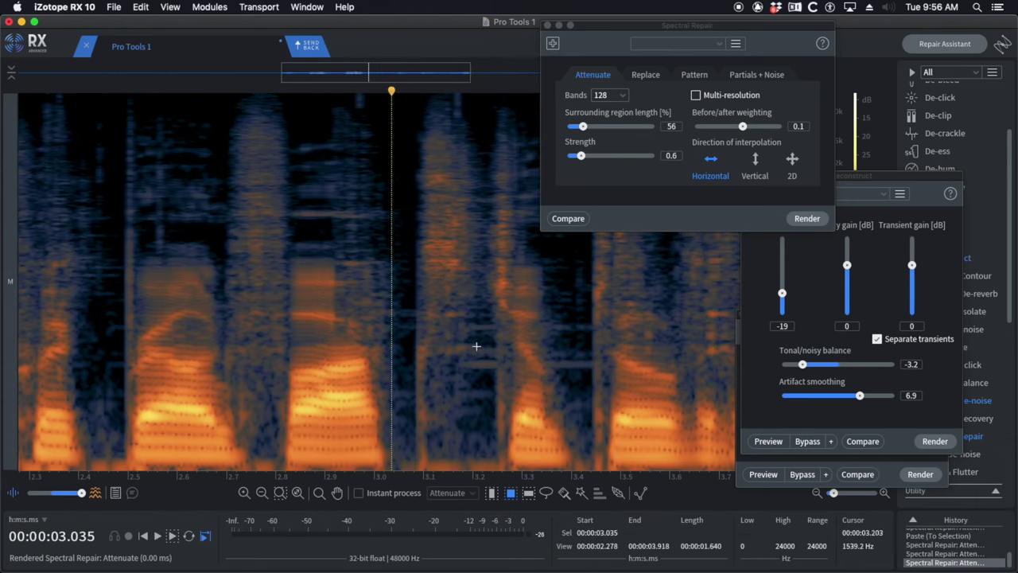
- Render Deconstruct with tonal gain -19 dB on the beep from 3.182 to 3.440 s, 1856 to 2114 Hz
drag(466, 323, 591, 333)
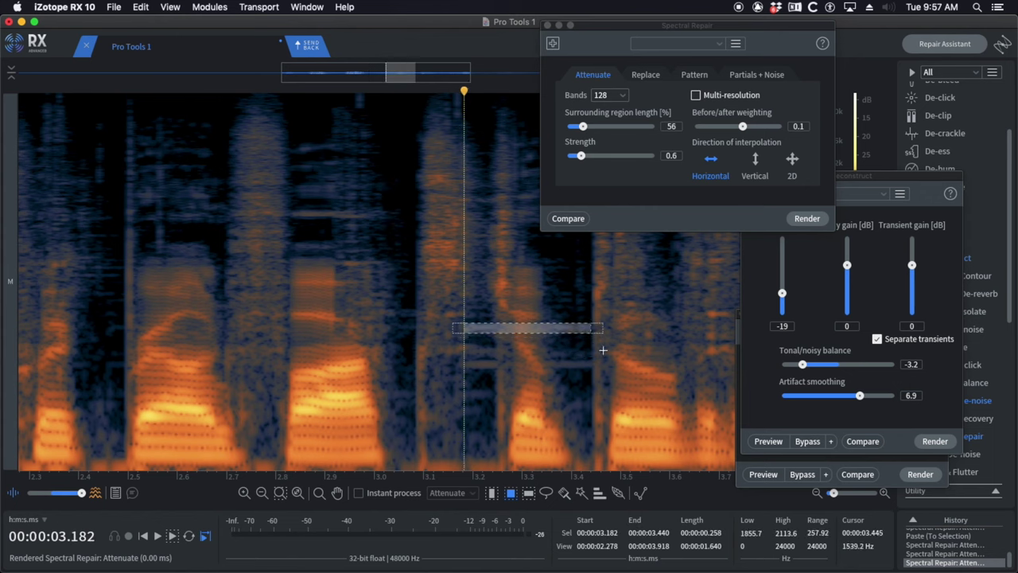
click(889, 180)
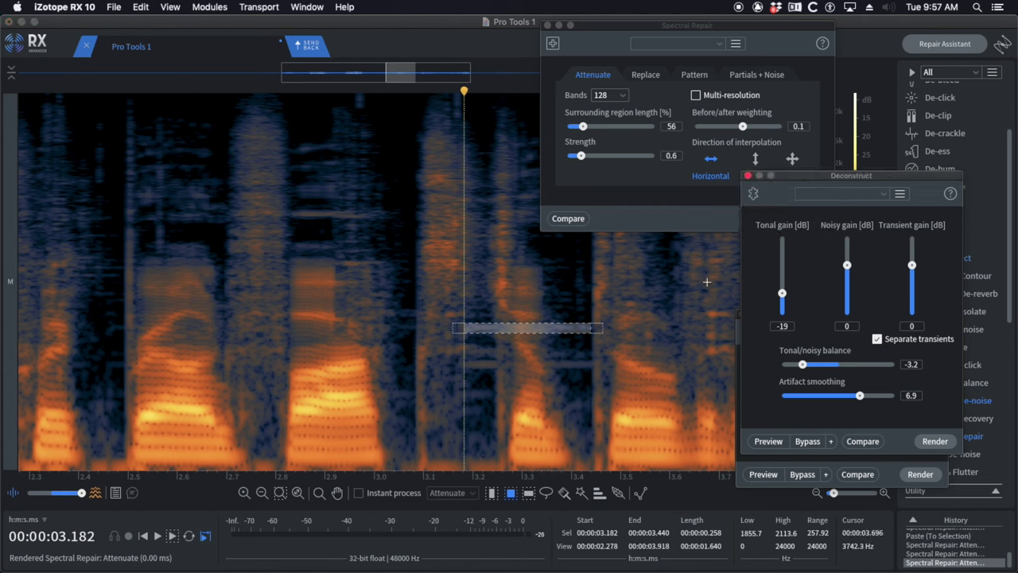
key(Return)
- Render Deconstruct on the lower beep on either side of the syllable, from 3.173 to 3.285 s and 3.368 to 3.447 s, about 1.1 to 1.4 kHz
click(495, 372)
drag(460, 357, 514, 372)
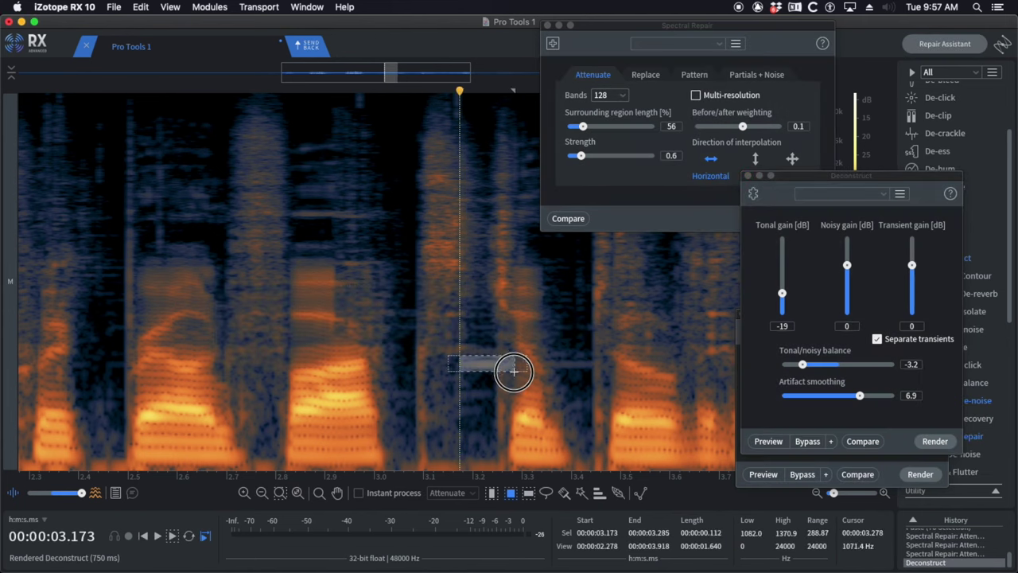
key(Return)
drag(595, 359, 556, 371)
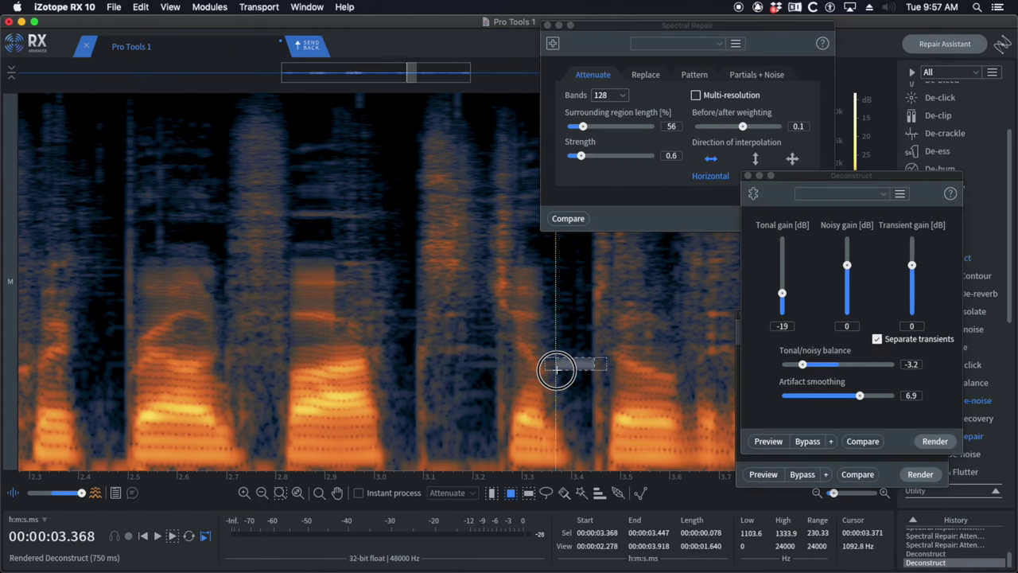
key(Return)
- Render Deconstruct on the remaining tones from 3.160 to 3.254 s, 988 to 1310 Hz, and 3.153 to 3.235 s, 470 to 1358 Hz
drag(442, 358, 509, 375)
key(Return)
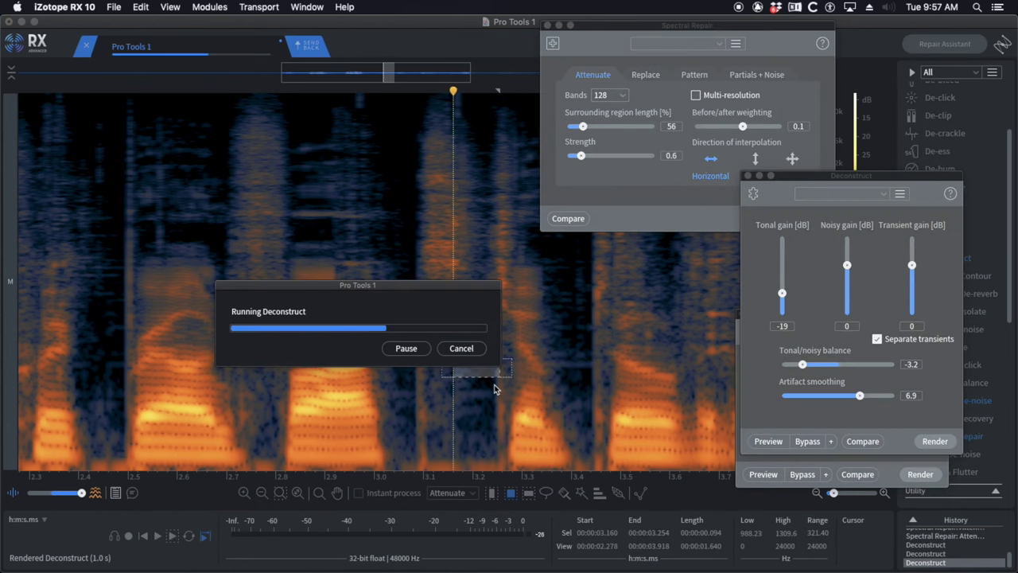
drag(438, 367, 490, 417)
key(Return)
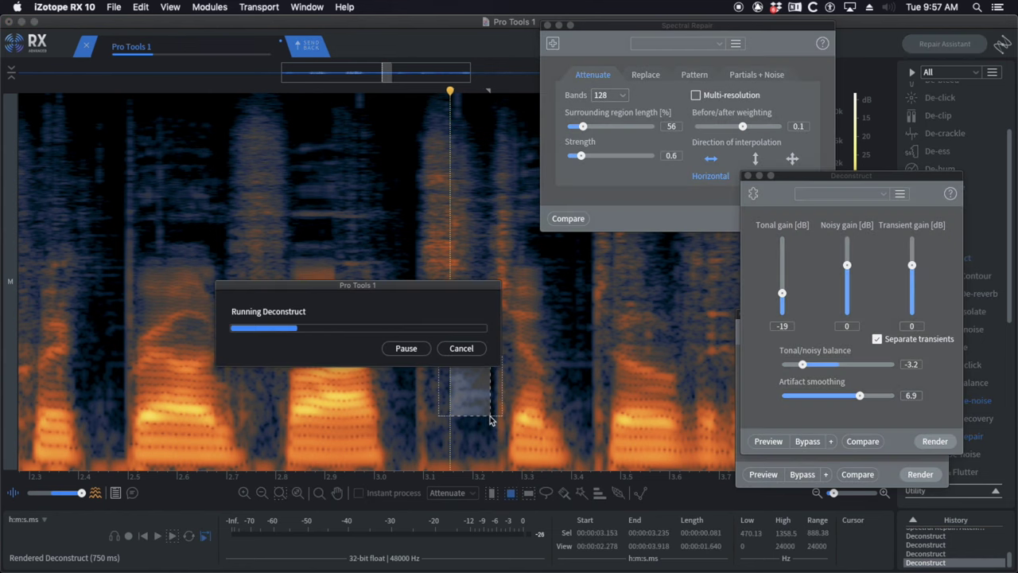
- Attenuate the upper-frequency noise from about 3.22 to 3.27 s with Spectral Repair and play back the result
click(311, 364)
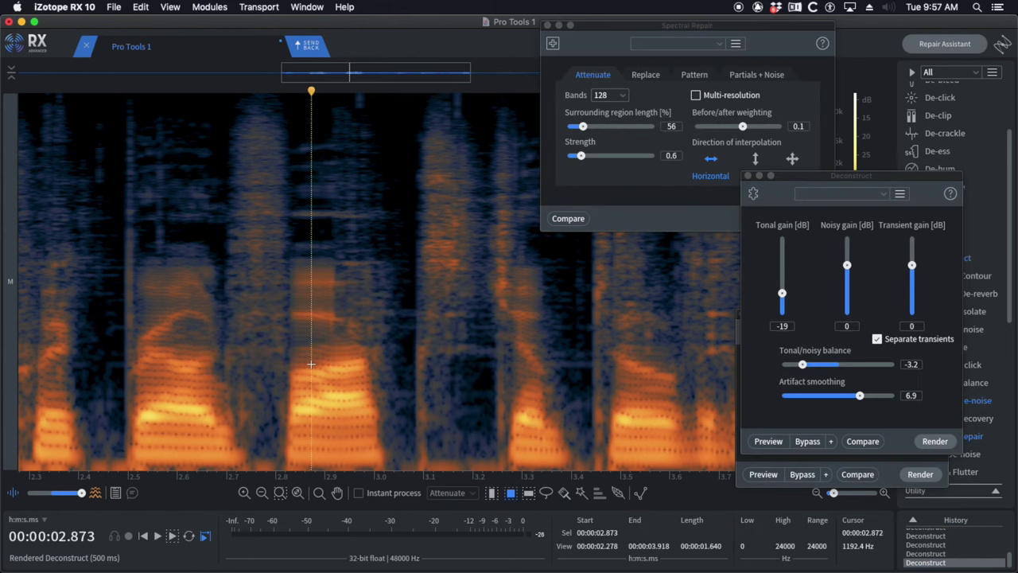
scroll(311, 365, down, 2)
click(260, 334)
key(space)
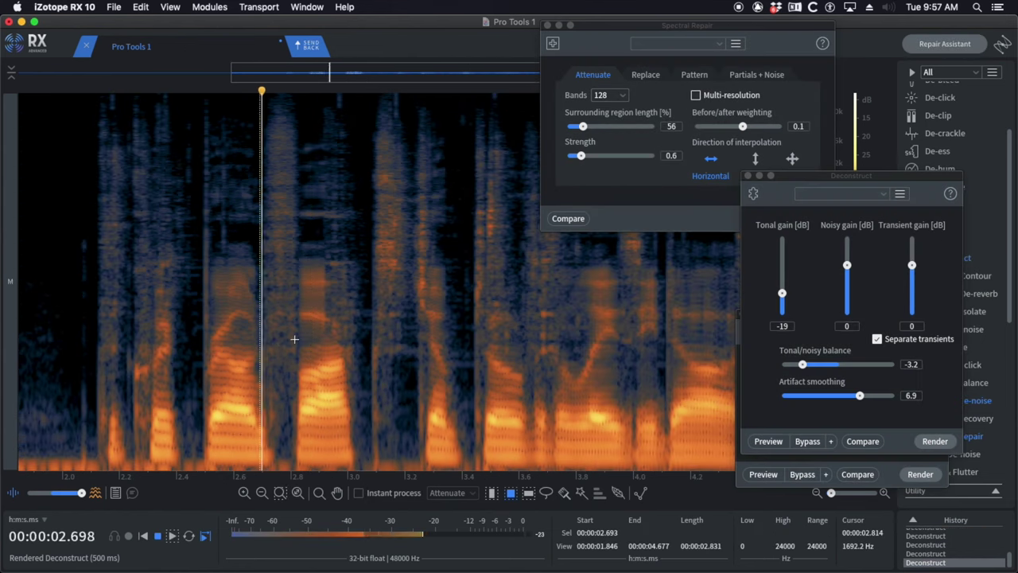
click(294, 339)
scroll(400, 331, up, 2)
click(351, 293)
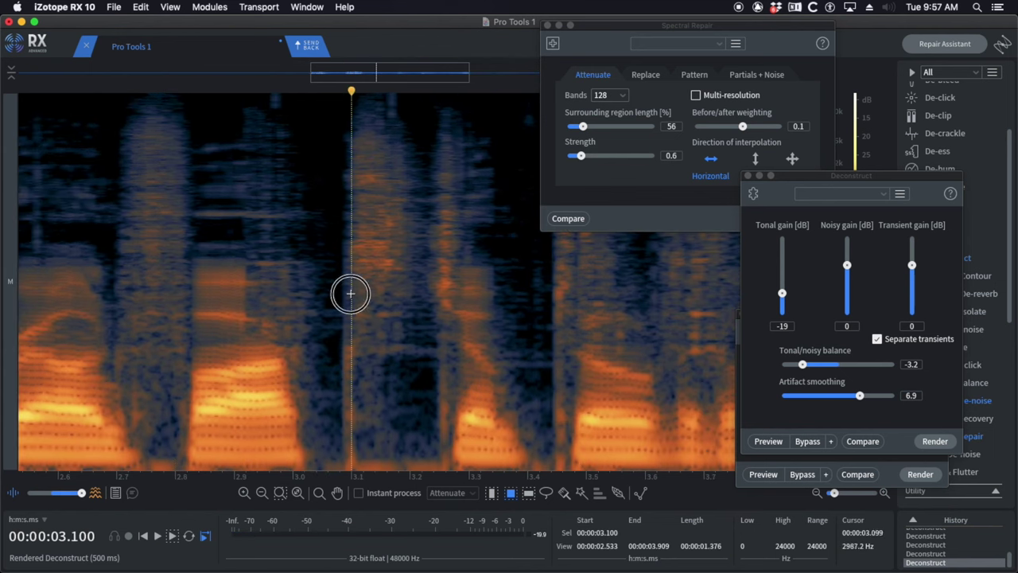
drag(428, 138, 457, 307)
key(super+shift+5)
click(242, 213)
key(space)
scroll(337, 242, down, 2)
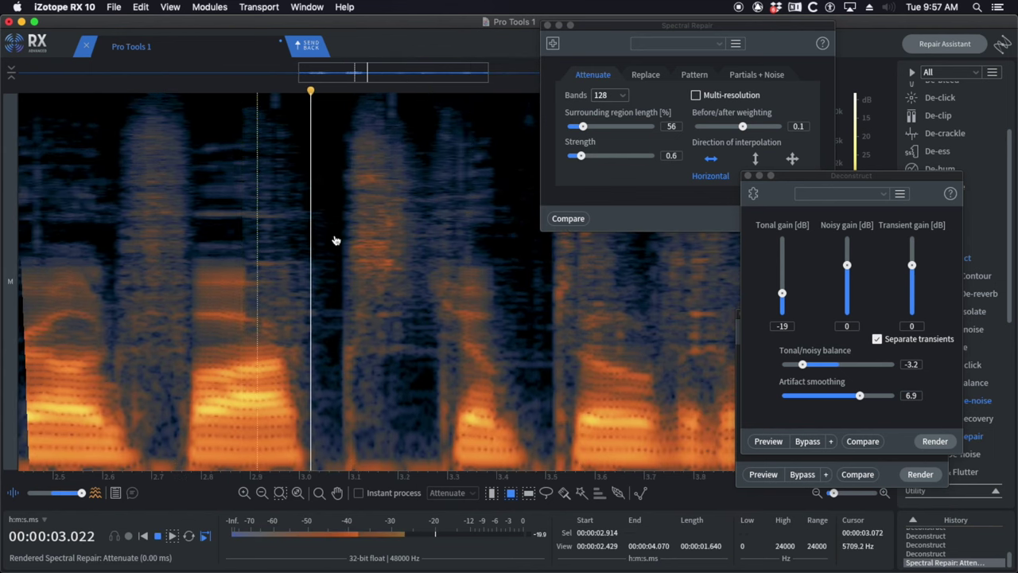
- Try to attenuate the noise burst from about 3.44 to 3.48 s with Spectral Repair
click(322, 258)
scroll(443, 306, up, 2)
click(207, 295)
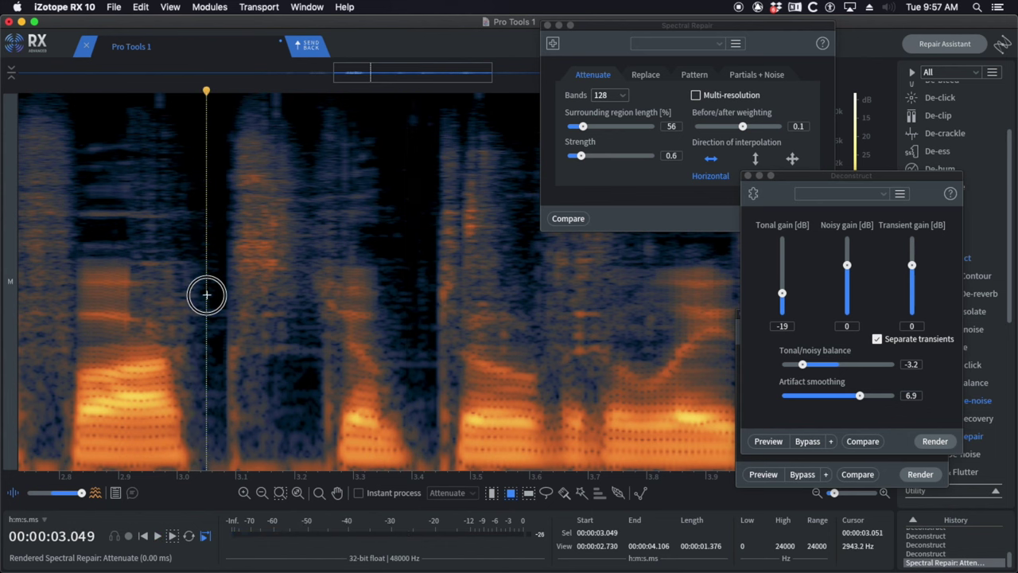
scroll(300, 290, down, 2)
key(space)
scroll(364, 265, up, 3)
drag(396, 191, 426, 334)
key(super+shift+5)
click(303, 241)
key(space)
key(space)
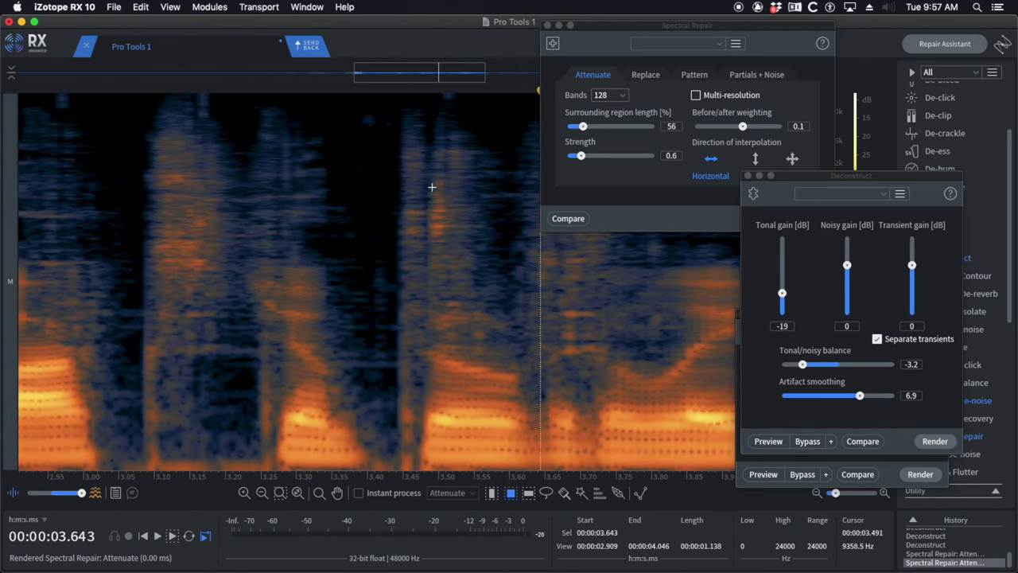
key(super+z)
- Try to attenuate only the high-frequency burst from about 3.47 to 3.52 s with Spectral Repair
click(367, 191)
click(470, 185)
drag(423, 164, 455, 237)
key(super+shift+5)
click(341, 237)
key(space)
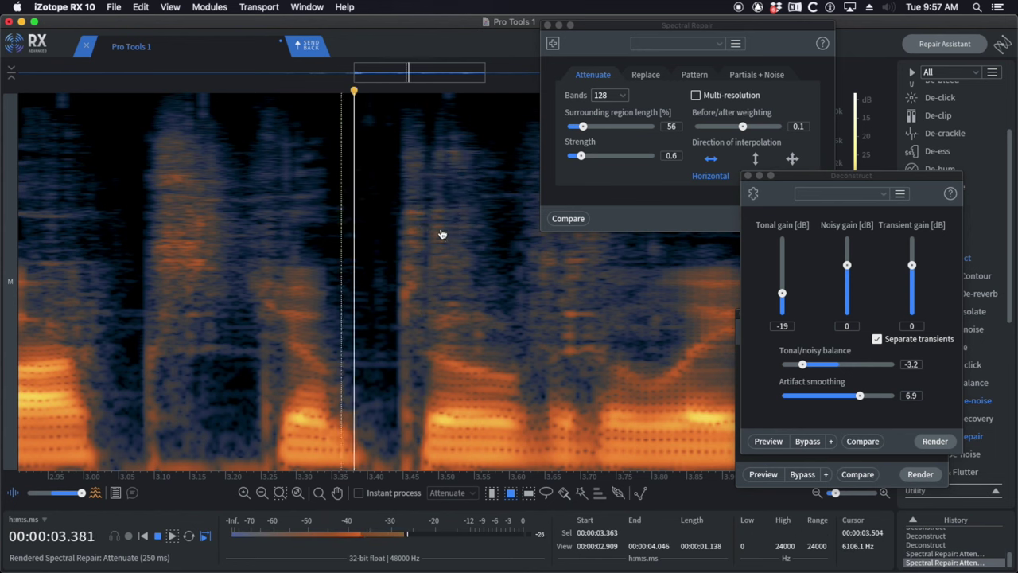
scroll(442, 234, down, 3)
key(space)
key(super+z)
- Attenuate the noise burst ahead of the syllable, from about 3.41 to 3.47 s, with Spectral Repair
click(391, 257)
key(space)
scroll(444, 267, up, 4)
key(space)
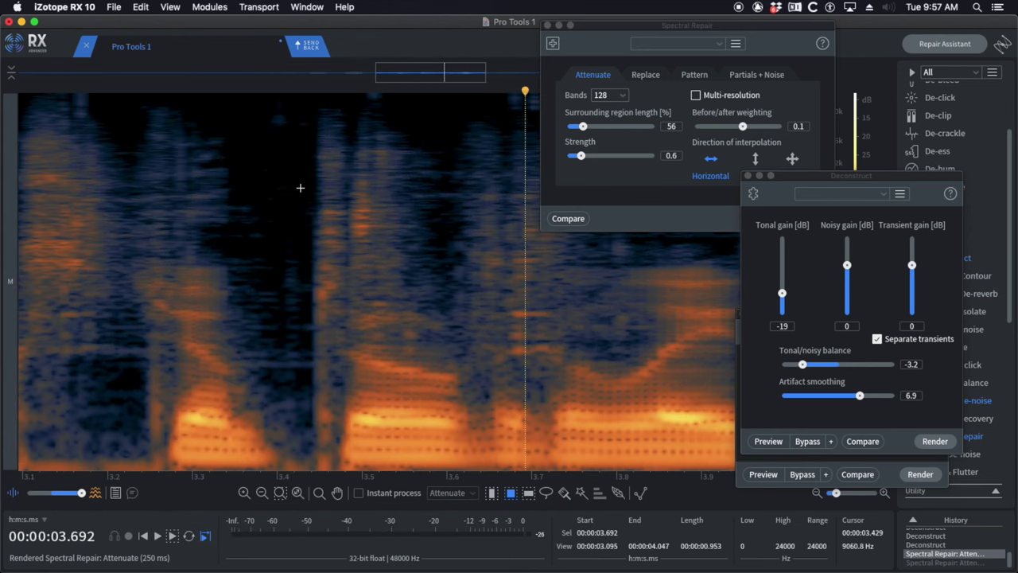
drag(285, 174, 338, 351)
key(super+shift+5)
click(217, 237)
key(space)
scroll(328, 250, down, 1)
key(space)
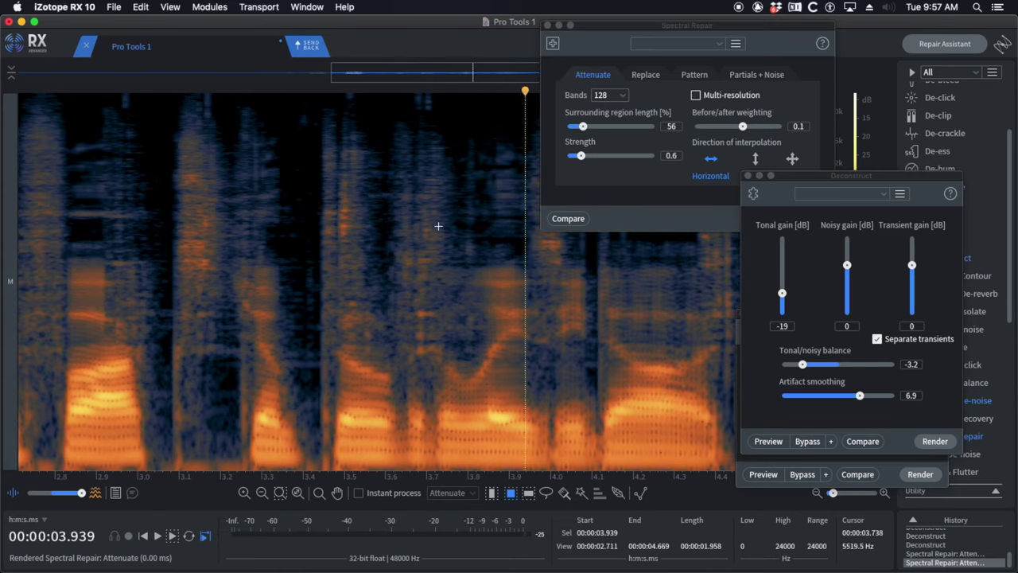
- Try to attenuate the noise from 3.633 to 3.722 s, 1346.2 to 10241 Hz, with Spectral Repair and compare by playback
drag(398, 180, 439, 353)
key(shift+super+5)
click(293, 330)
key(space)
scroll(399, 267, down, 3)
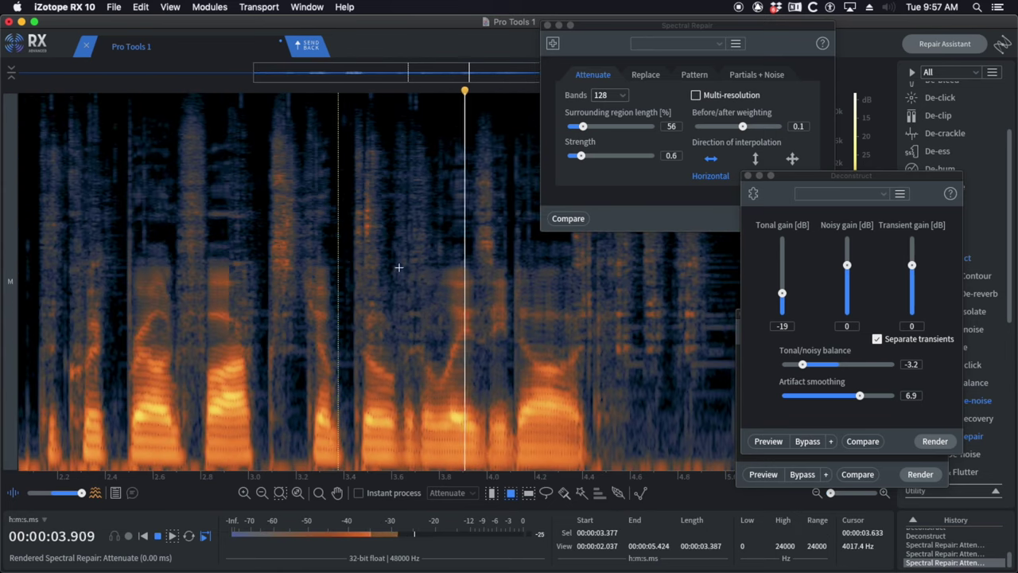
scroll(443, 282, down, 2)
click(360, 275)
scroll(506, 296, up, 2)
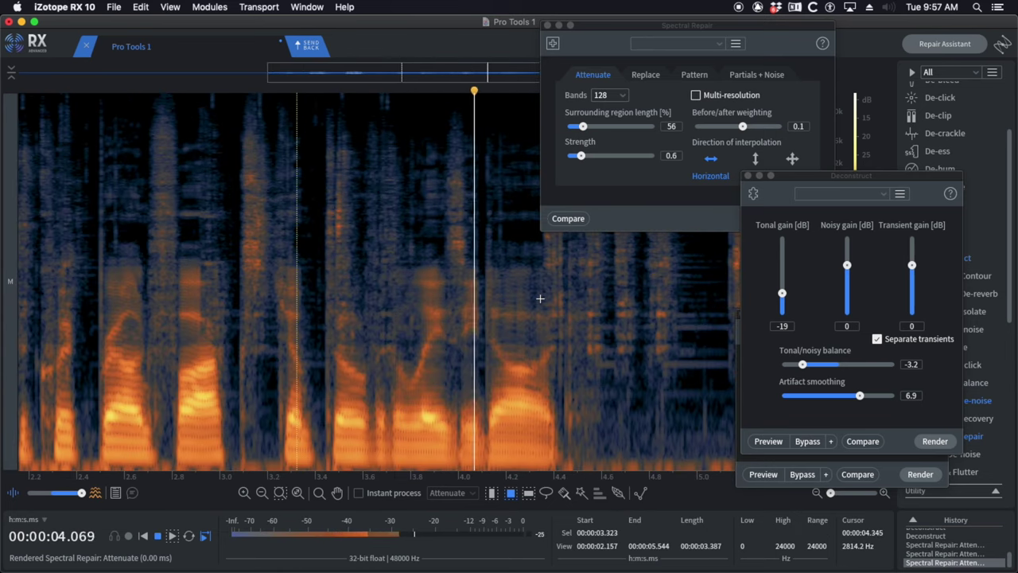
key(space)
click(241, 277)
key(space)
key(space)
key(ctrl+z)
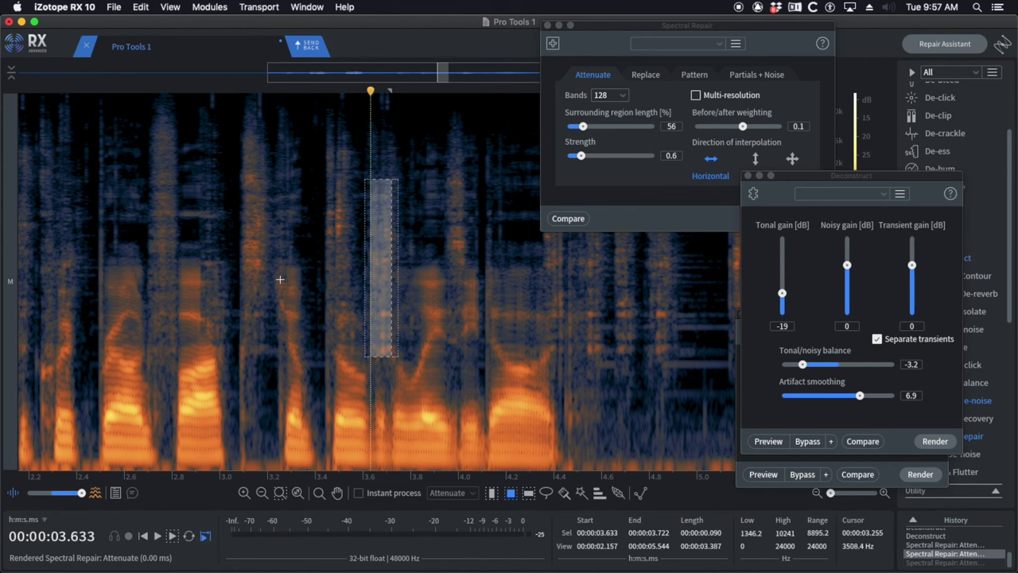
- Attenuate a narrower section of the noise, from about 3.66 to 3.71 s, with Spectral Repair and play it back
click(269, 279)
key(space)
scroll(382, 275, up, 2)
drag(382, 173, 408, 354)
key(super+r)
click(255, 282)
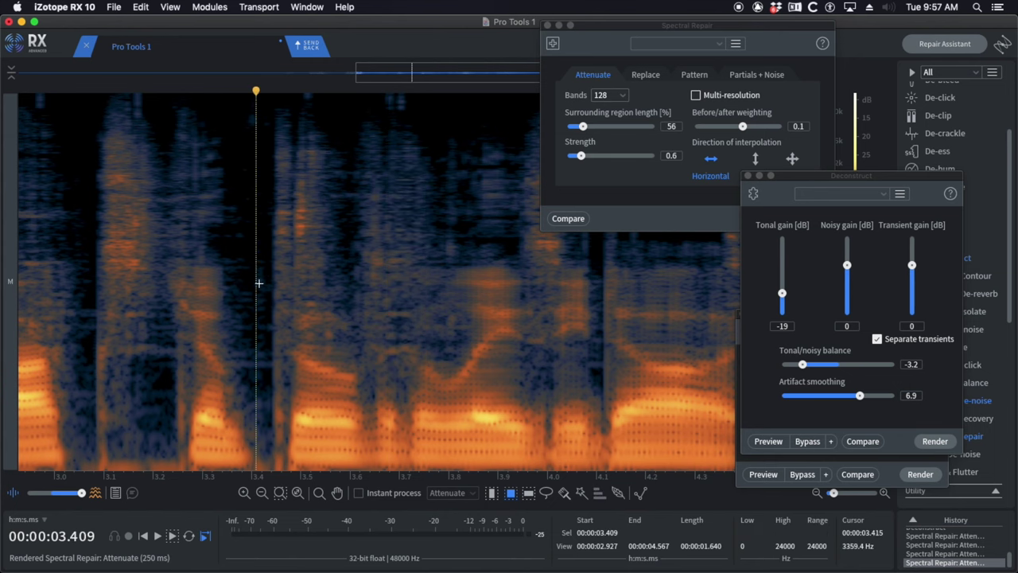
key(space)
key(space)
click(328, 269)
key(space)
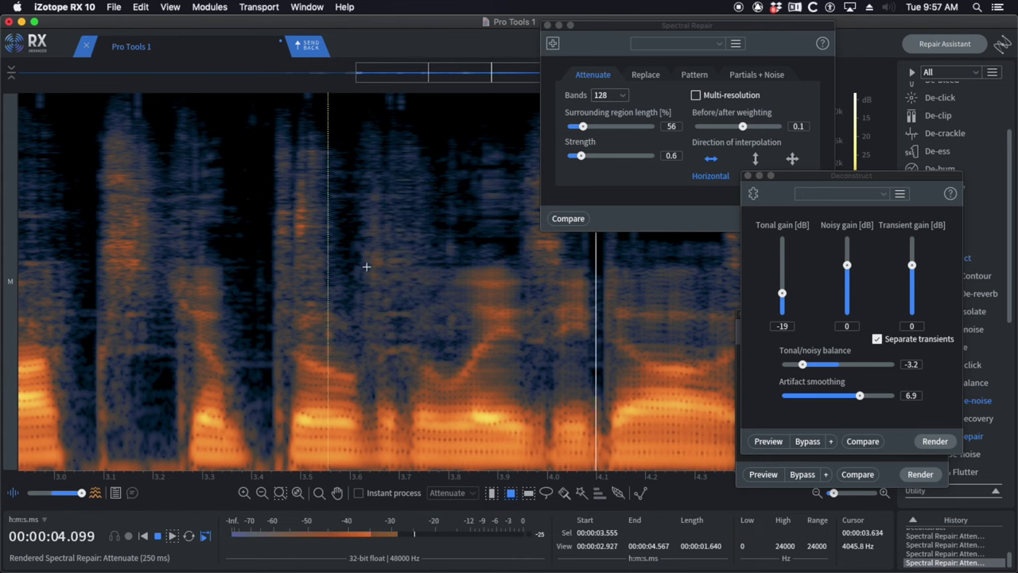
- Move the Spectral Repair window off the spectrogram and attenuate the noise in the pause from about 4.48 to 4.95 s
scroll(367, 269, down, 3)
click(564, 299)
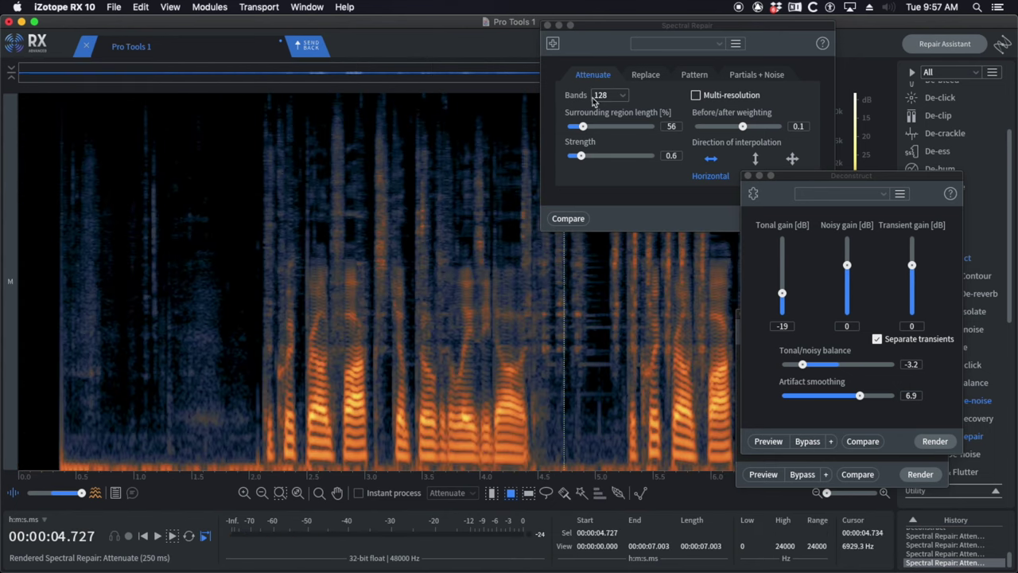
drag(608, 36, 763, 41)
click(490, 151)
scroll(571, 200, up, 2)
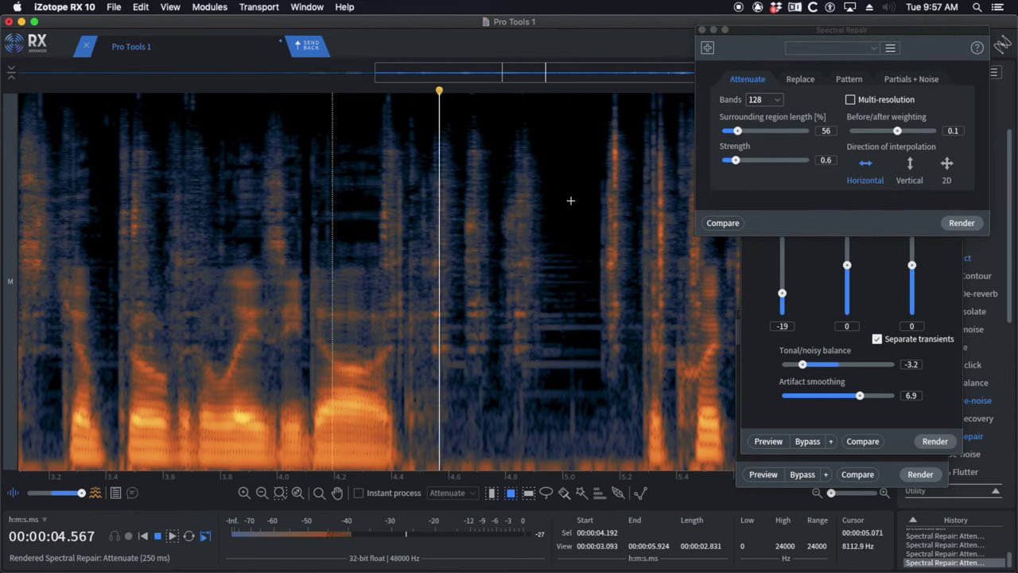
drag(418, 137, 553, 382)
key(Return)
click(333, 297)
key(space)
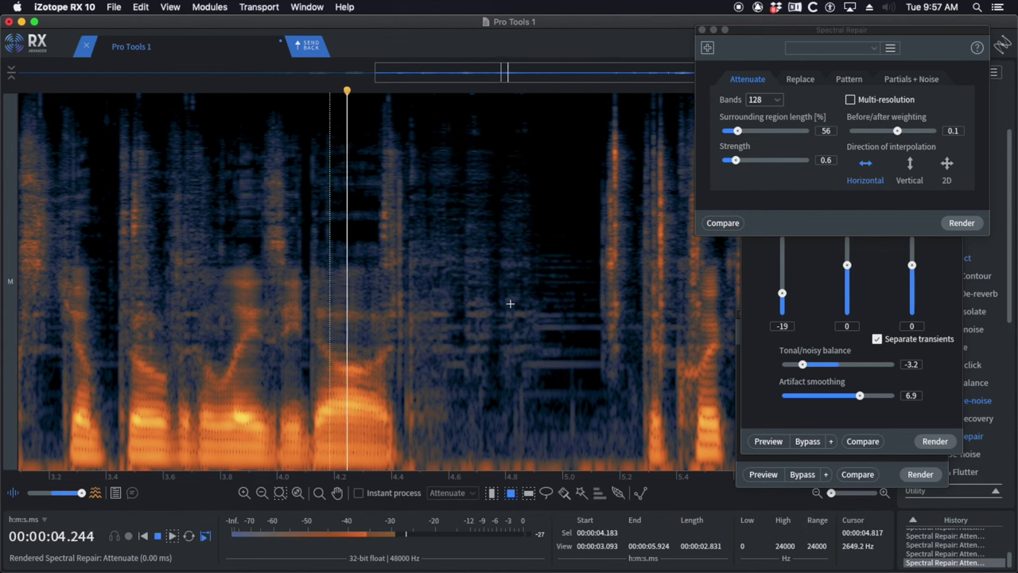
- Render Deconstruct on the tones in the pause, from 4.536 to 5.139 s, 611.66 to 3796 Hz
click(432, 282)
drag(425, 274, 607, 401)
key(Return)
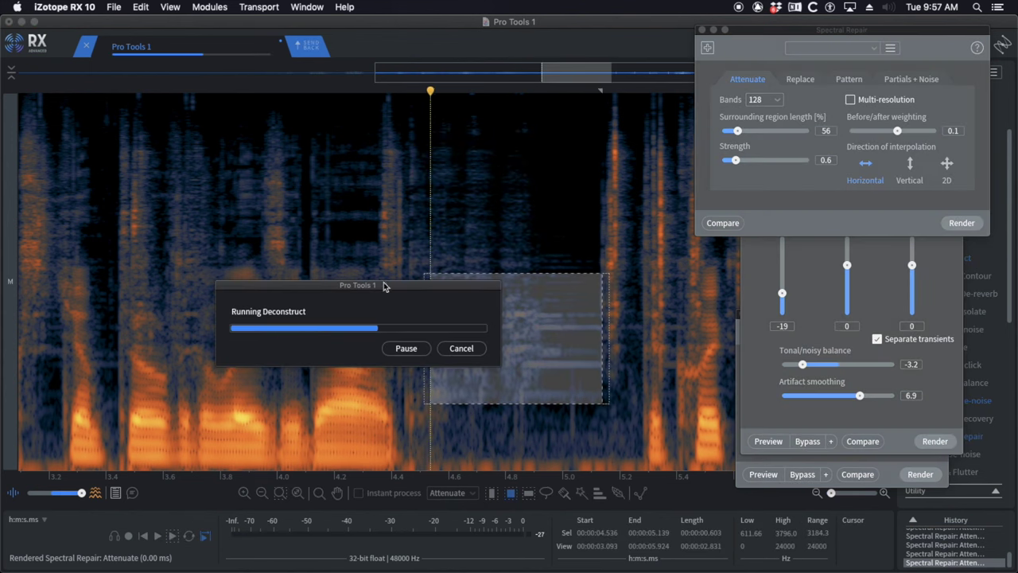
click(334, 239)
key(space)
scroll(463, 255, up, 5)
key(space)
- Play back the noise burst at the end of the phrase repeatedly, starting from just before about 4.37 s
click(227, 221)
key(space)
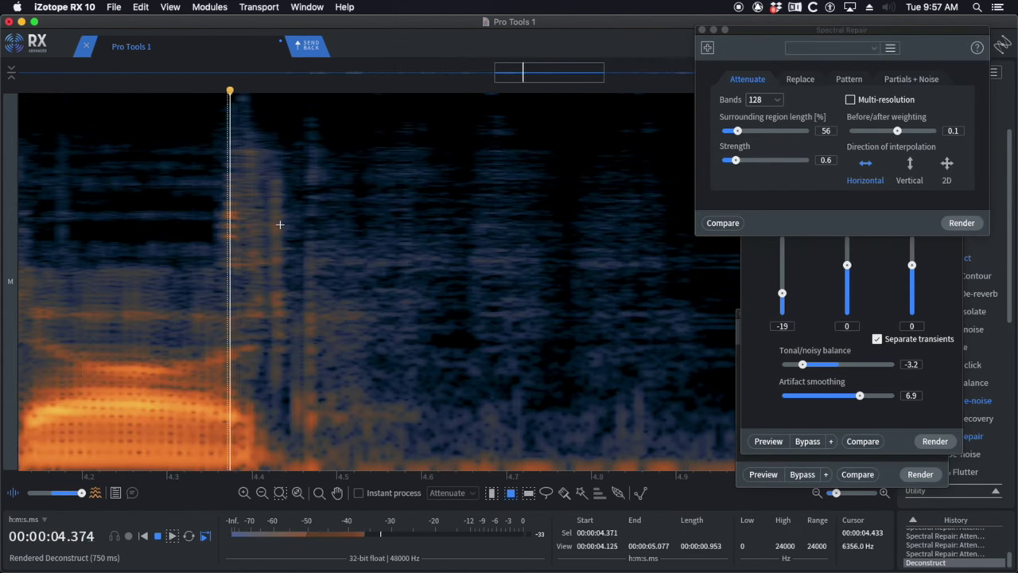
key(space)
click(164, 223)
key(space)
key(space)
click(210, 225)
key(space)
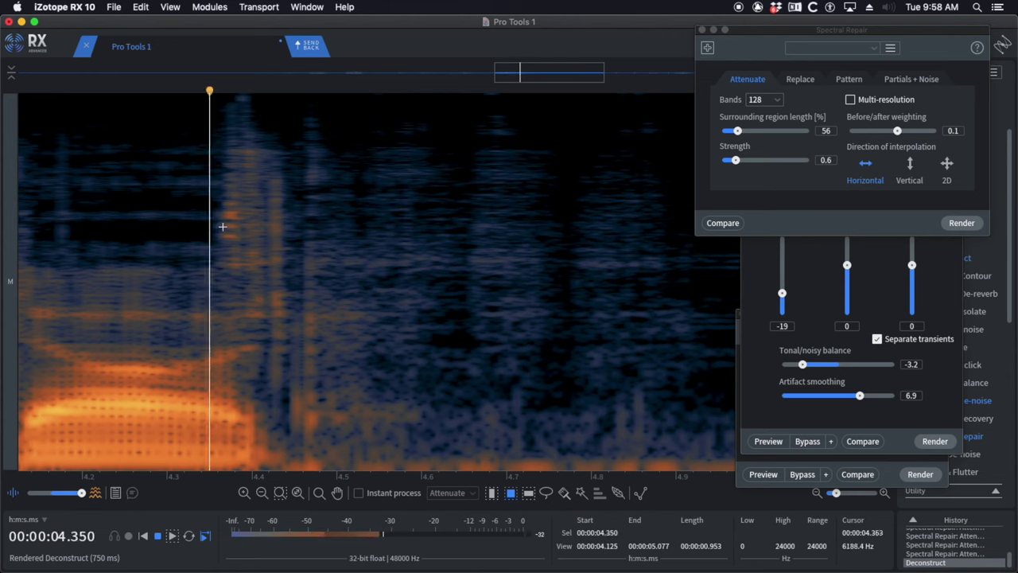
key(space)
- Try to attenuate the whole phrase-end burst from about 4.36 to 4.44 s with Spectral Repair
click(233, 230)
drag(221, 148, 289, 286)
key(Return)
click(151, 192)
key(space)
scroll(195, 199, down, 5)
key(space)
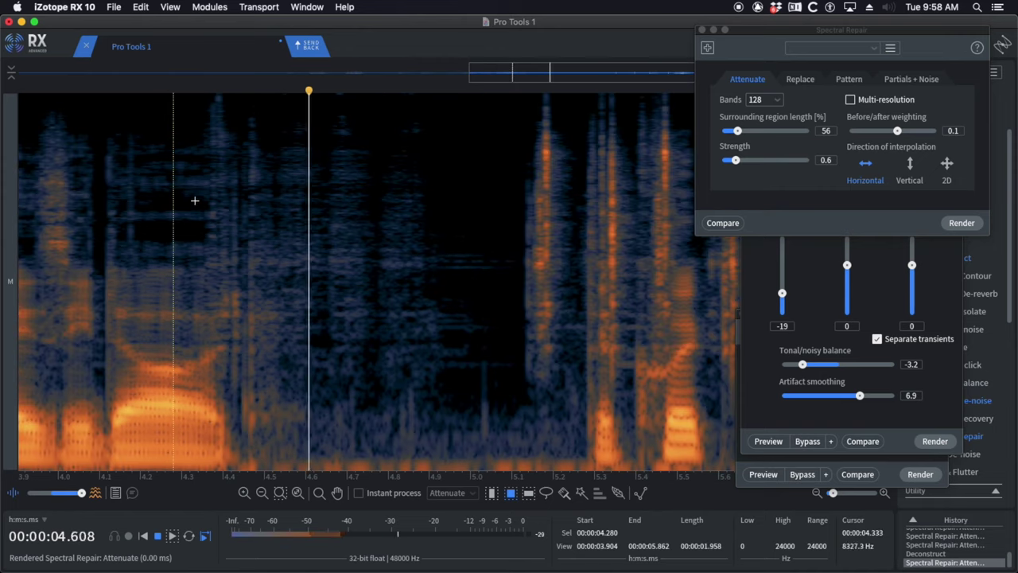
click(176, 210)
key(super+z)
- Attenuate only the first part of the burst, from 4.358 to 4.393 s, 4462.4 to 11202 Hz, with Spectral Repair
click(151, 214)
key(space)
scroll(191, 214, up, 3)
drag(186, 169, 211, 259)
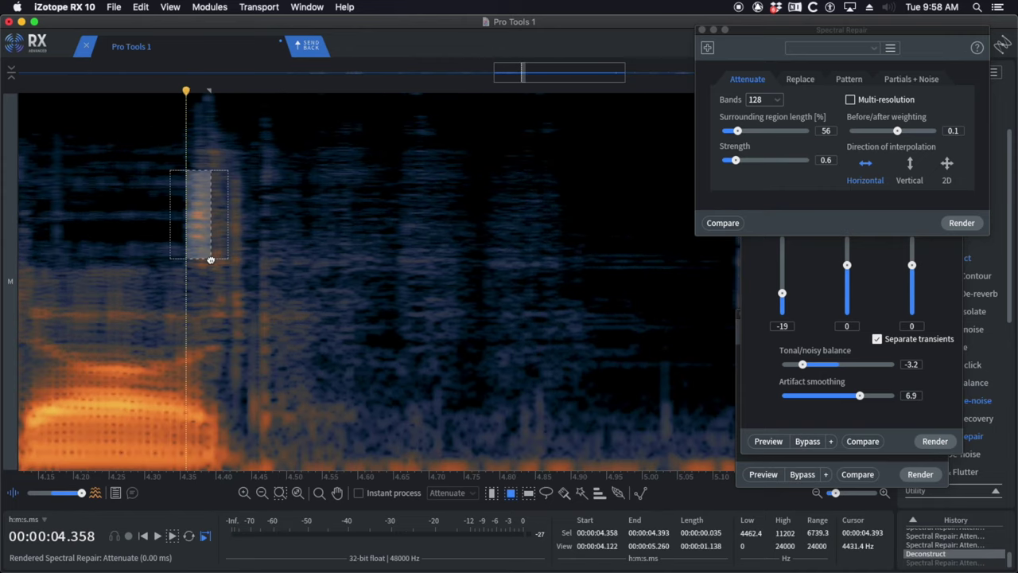
key(Return)
click(129, 204)
key(space)
click(180, 228)
key(space)
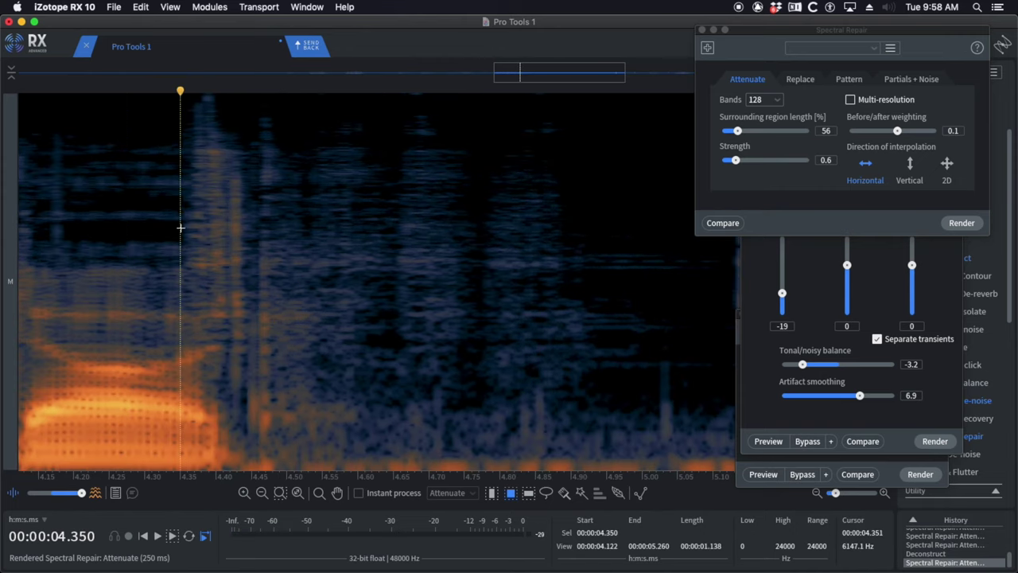
key(space)
- Try to attenuate the noise from about 4.45 to 4.56 s with Spectral Repair
drag(254, 227, 330, 432)
click(163, 334)
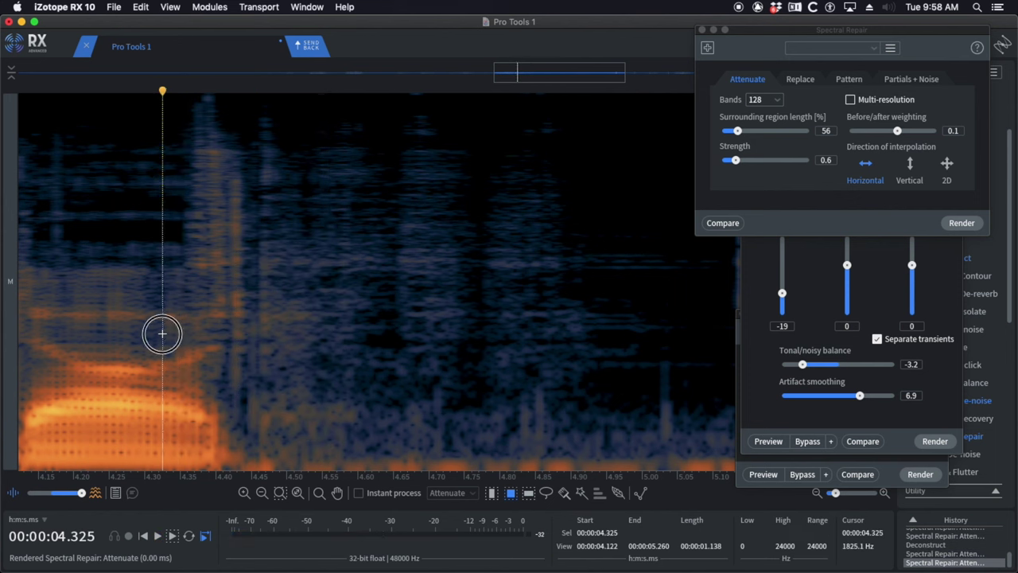
scroll(247, 325, down, 2)
scroll(248, 324, down, 1)
- Attenuate a larger time and frequency area of the noise directly following the last syllable near 4.4 s with Spectral Repair
click(196, 246)
key(space)
scroll(270, 230, up, 3)
drag(217, 138, 345, 435)
key(Return)
click(129, 289)
key(space)
scroll(229, 293, down, 5)
- Attenuate the remaining noise from about 4.41 to 4.51 s with Spectral Repair and play back the phrase ending
click(386, 230)
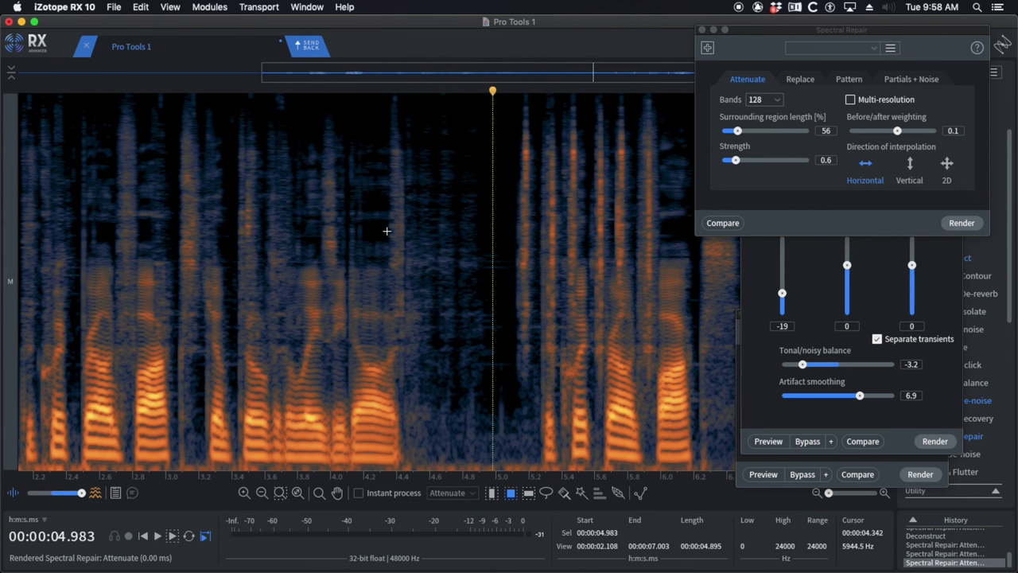
key(space)
scroll(459, 252, up, 2)
key(space)
scroll(458, 251, up, 3)
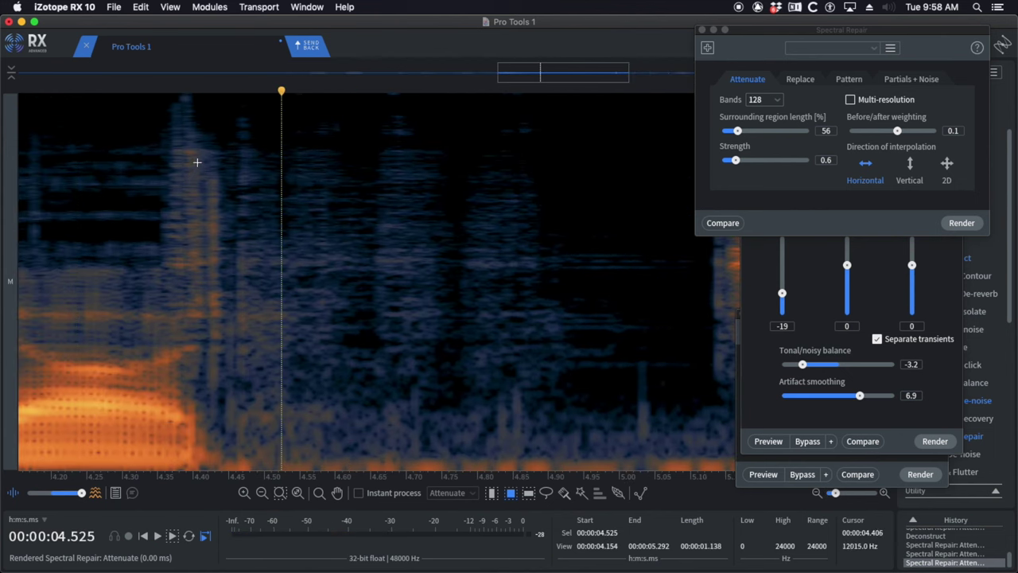
drag(200, 164, 271, 333)
key(Return)
click(82, 220)
key(space)
scroll(164, 225, down, 5)
- Play back the repaired phrase from about 2.1 s and examine the vertical transient near 2.5 s up close
click(114, 230)
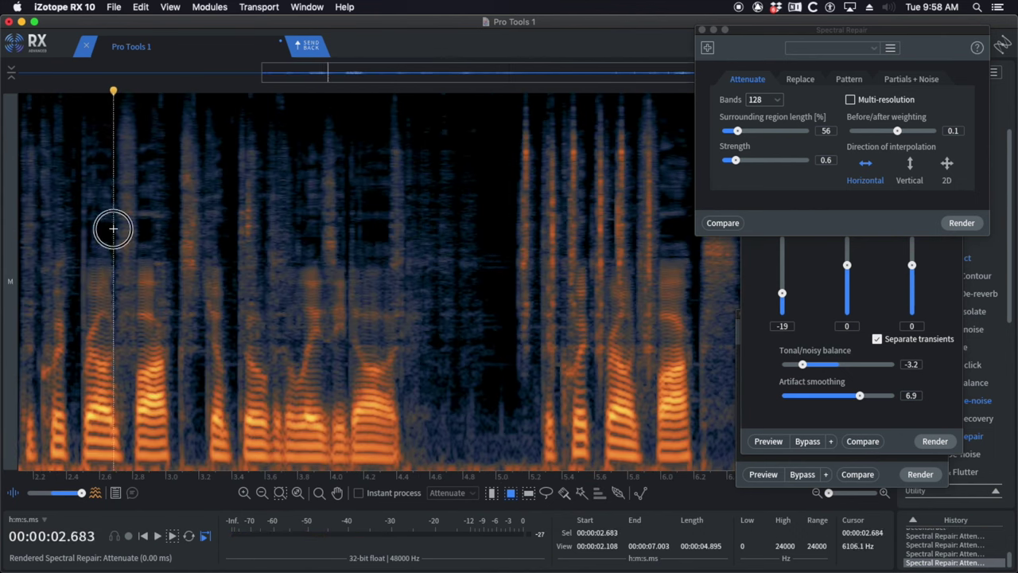
key(space)
scroll(411, 257, up, 3)
scroll(496, 264, down, 3)
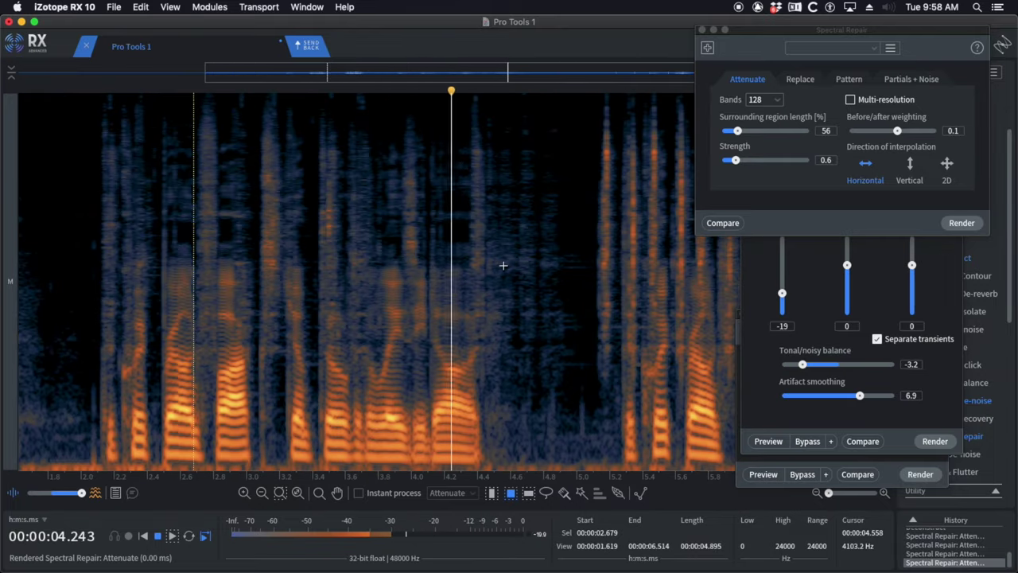
click(102, 263)
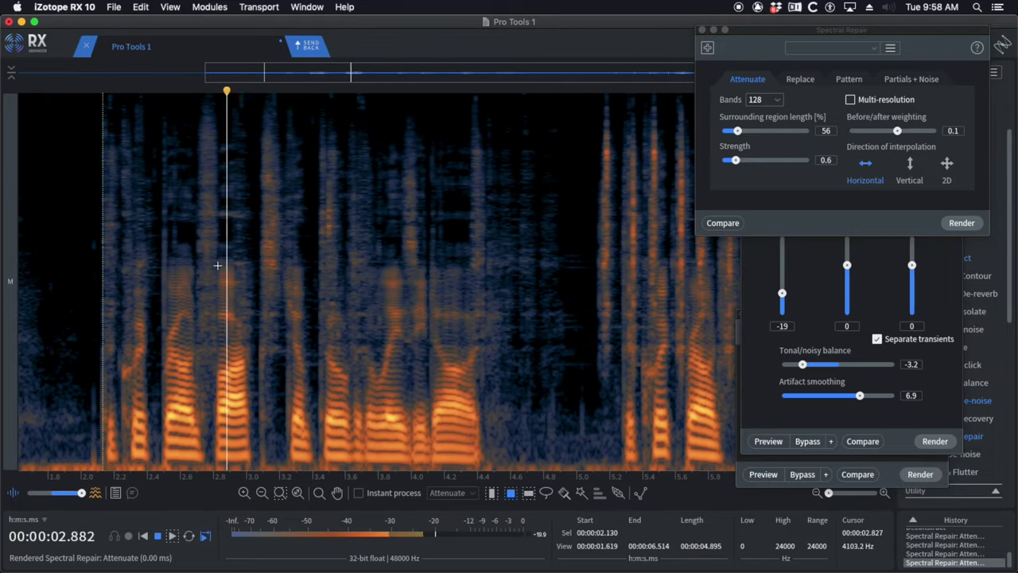
key(space)
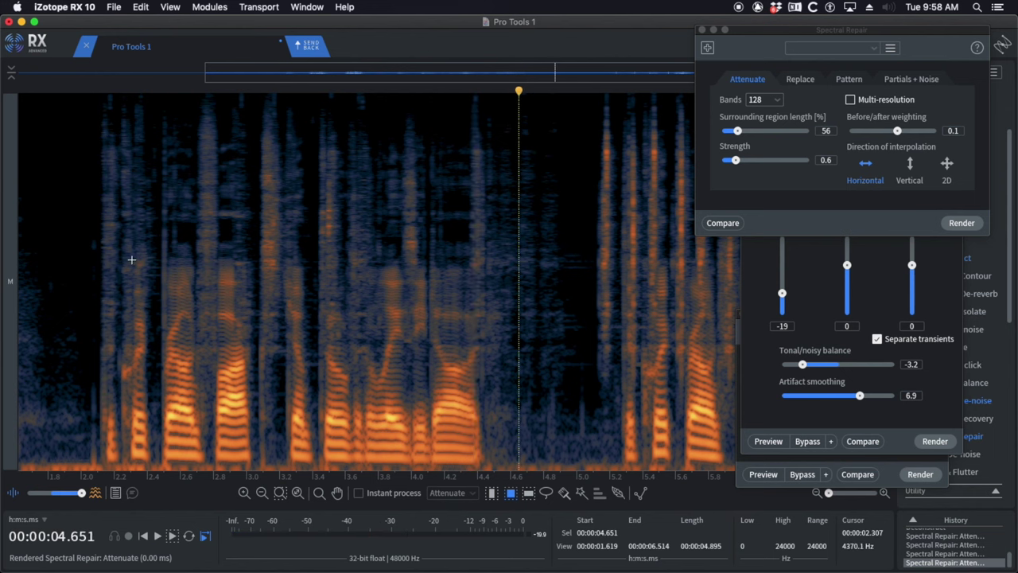
click(164, 257)
scroll(162, 257, up, 5)
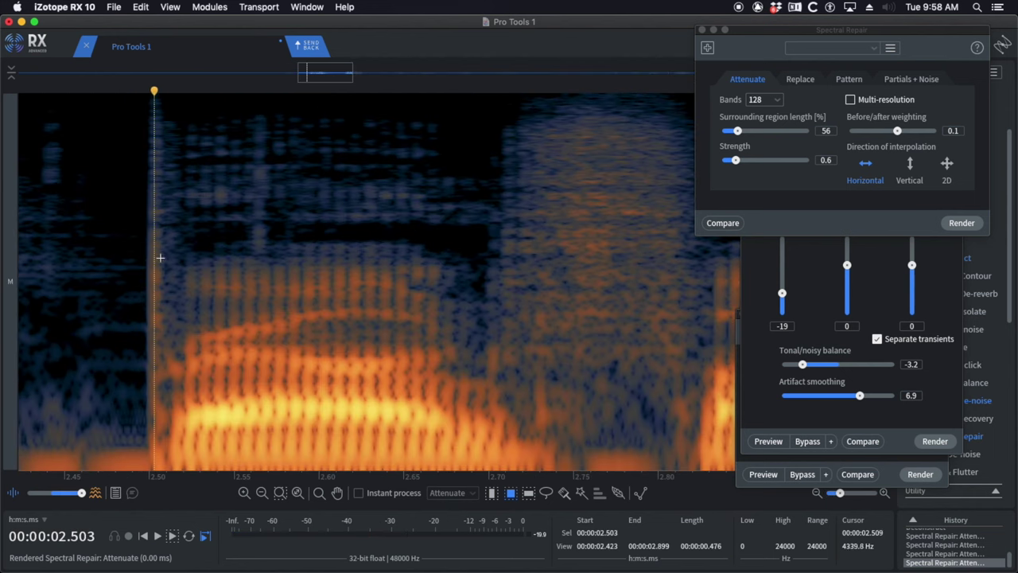
click(107, 229)
key(space)
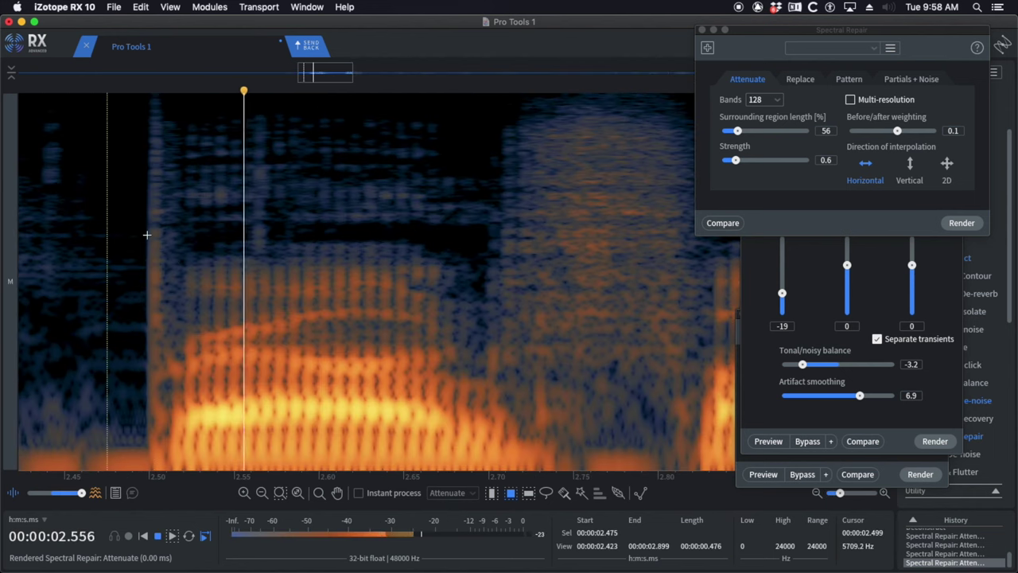
key(space)
scroll(148, 239, down, 8)
scroll(159, 237, up, 5)
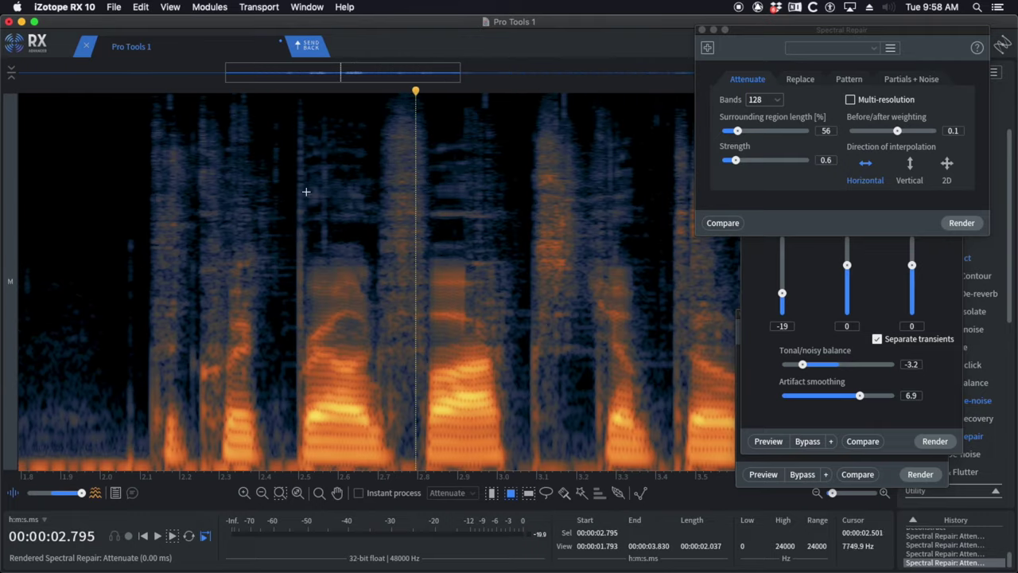
- Render De-click on the area from 2.530 to 2.620 s, 3610.8 to 19864 Hz, undo it and render it again
drag(316, 116, 346, 278)
key(d)
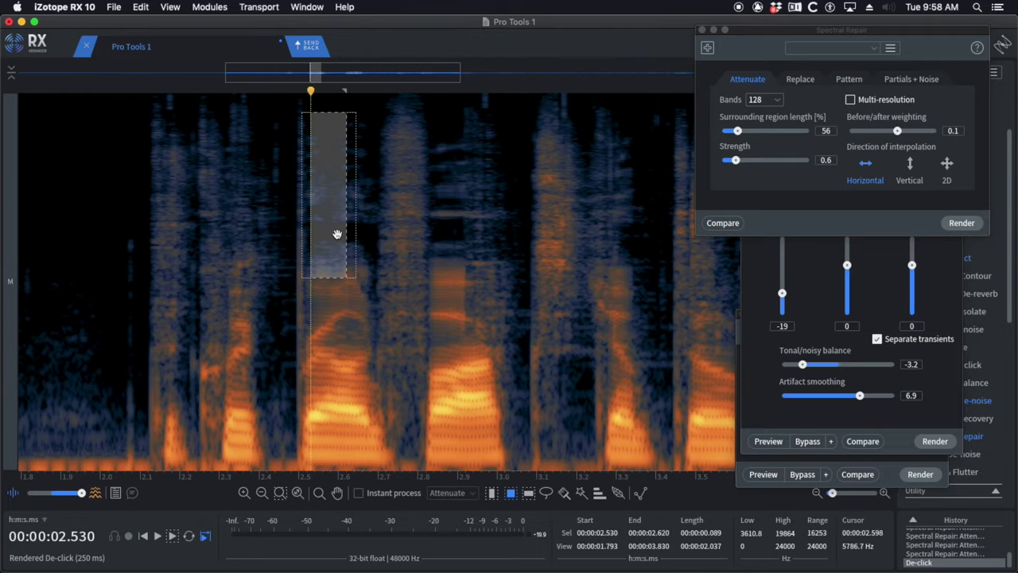
scroll(338, 233, down, 2)
key(super+z)
key(d)
click(246, 216)
scroll(254, 219, down, 3)
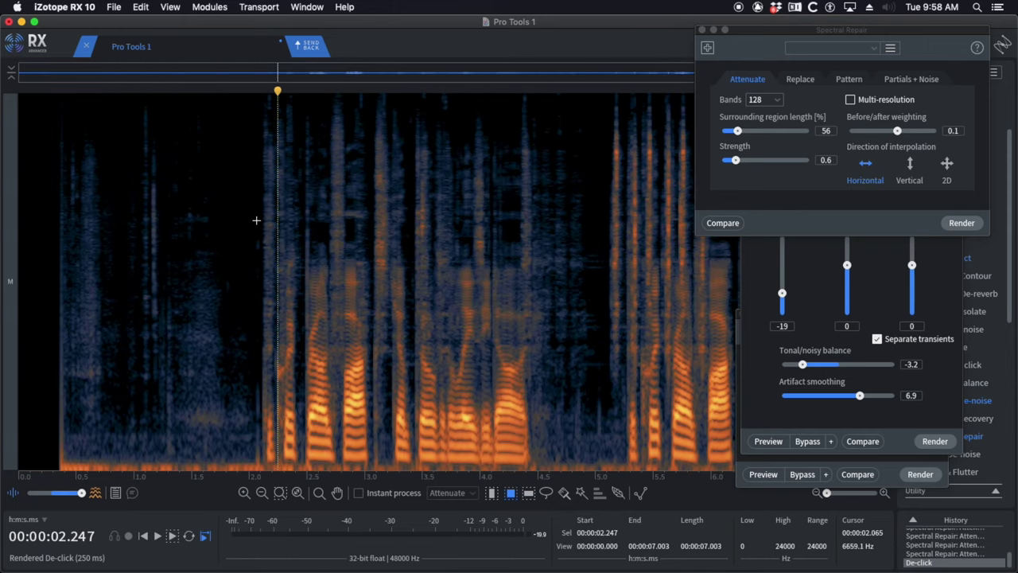
- Send the cleaned buttons clip back to Pro Tools and render it through RX Connect onto the Cleaned Up track
click(253, 216)
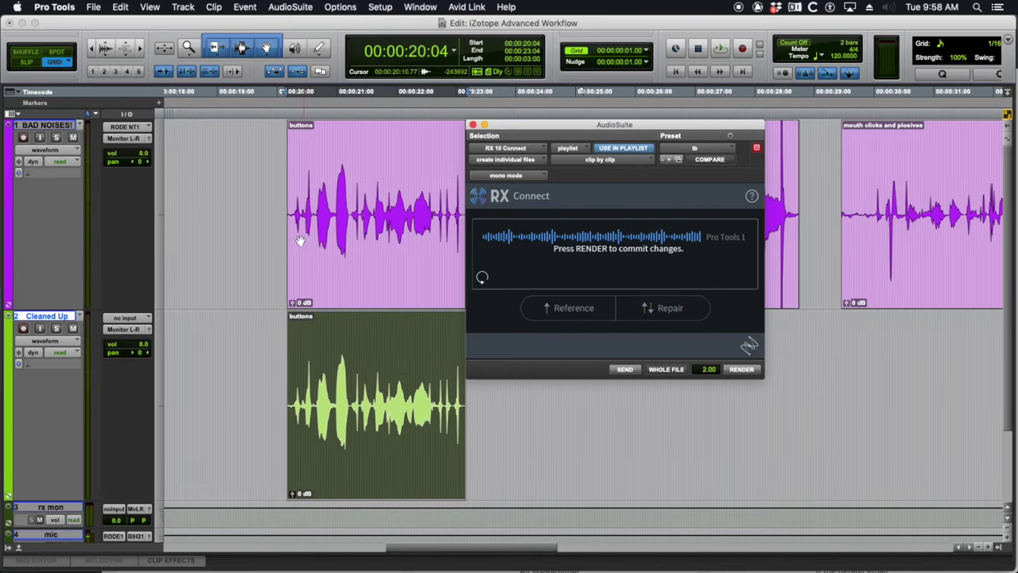
click(748, 371)
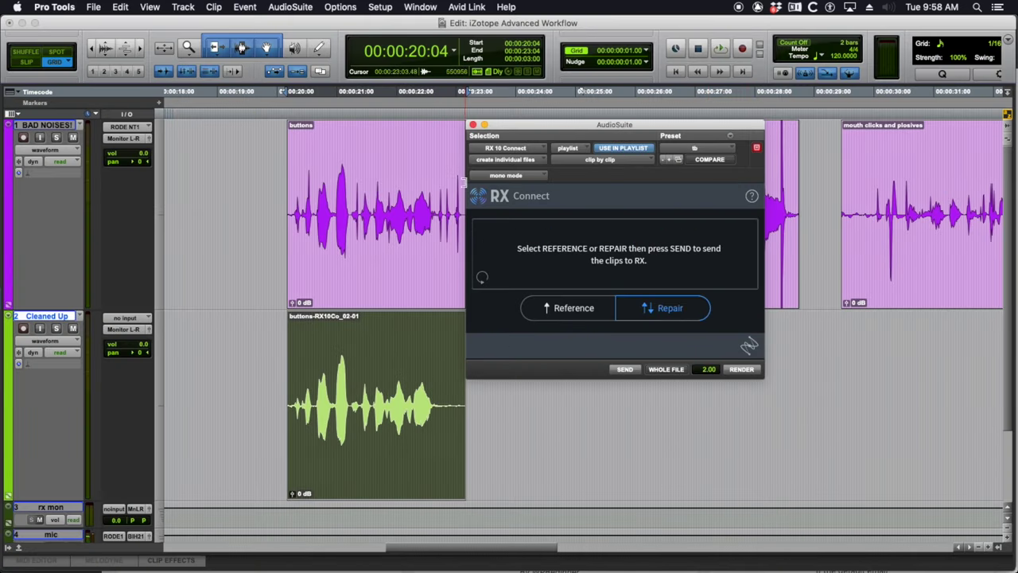
- Compare the buttons clips by playing the original soloed on BAD NOISES! and the repaired one soloed on Cleaned Up
drag(510, 127, 645, 130)
click(371, 292)
scroll(370, 291, right, 2)
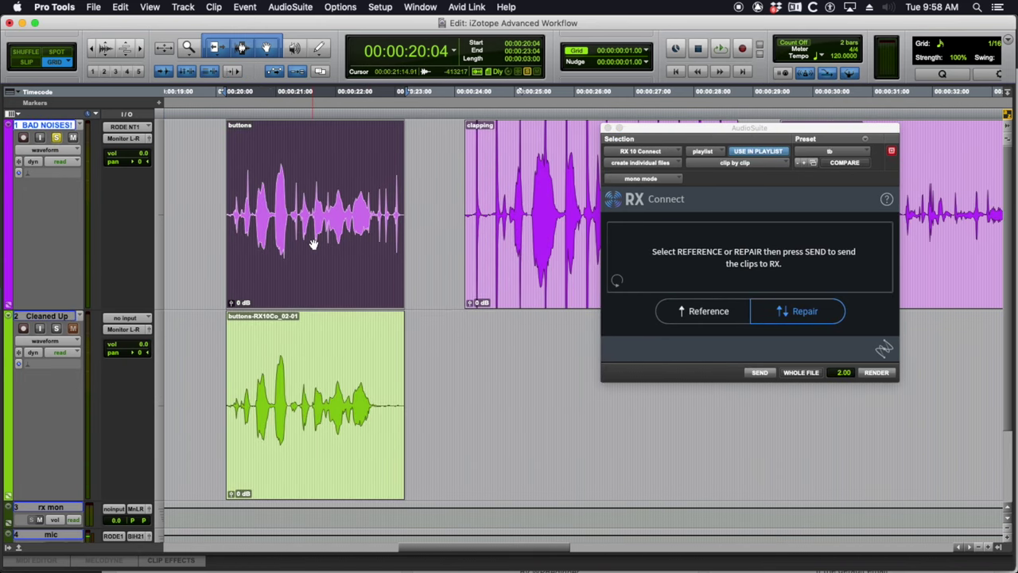
key(space)
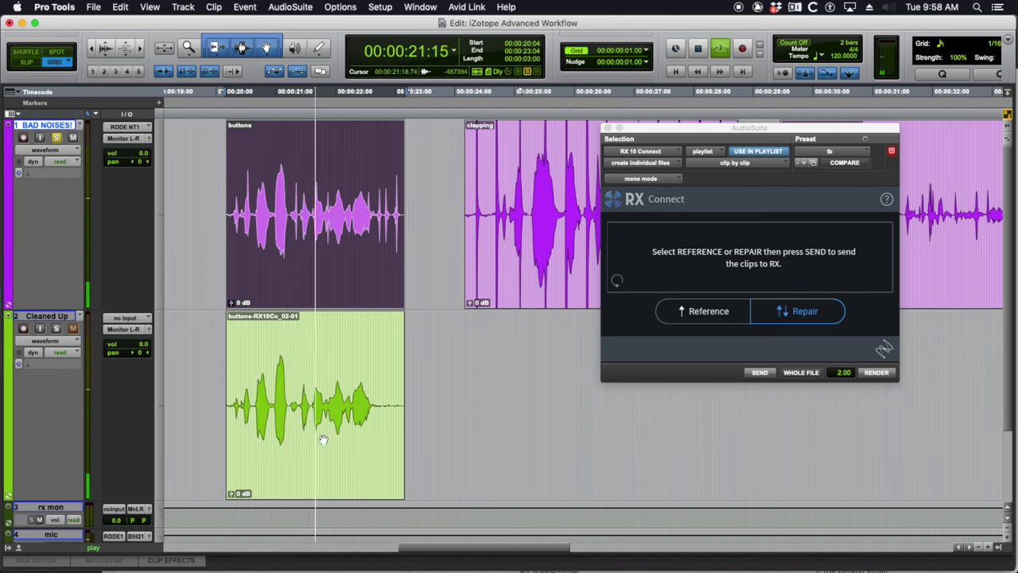
key(space)
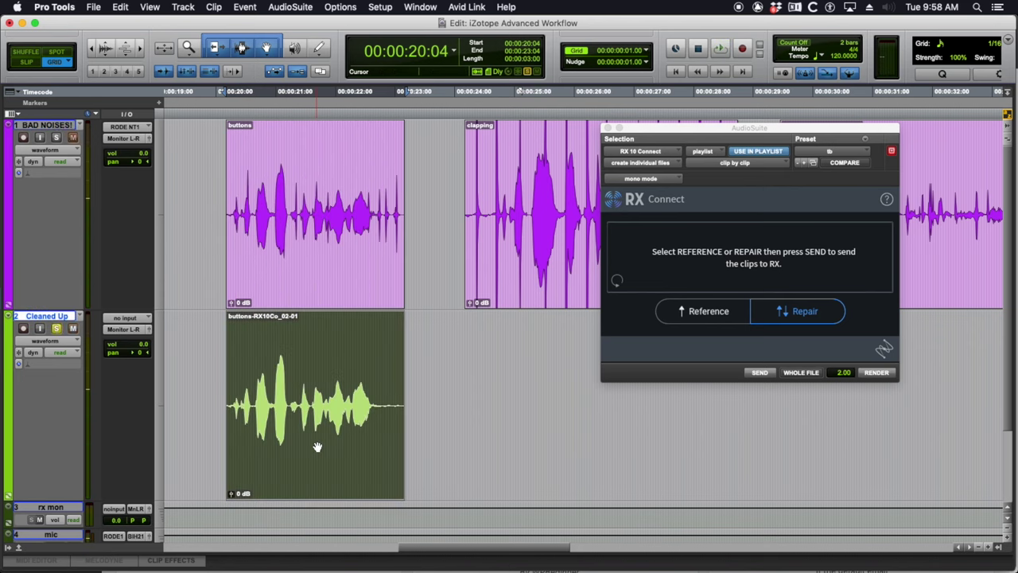
key(space)
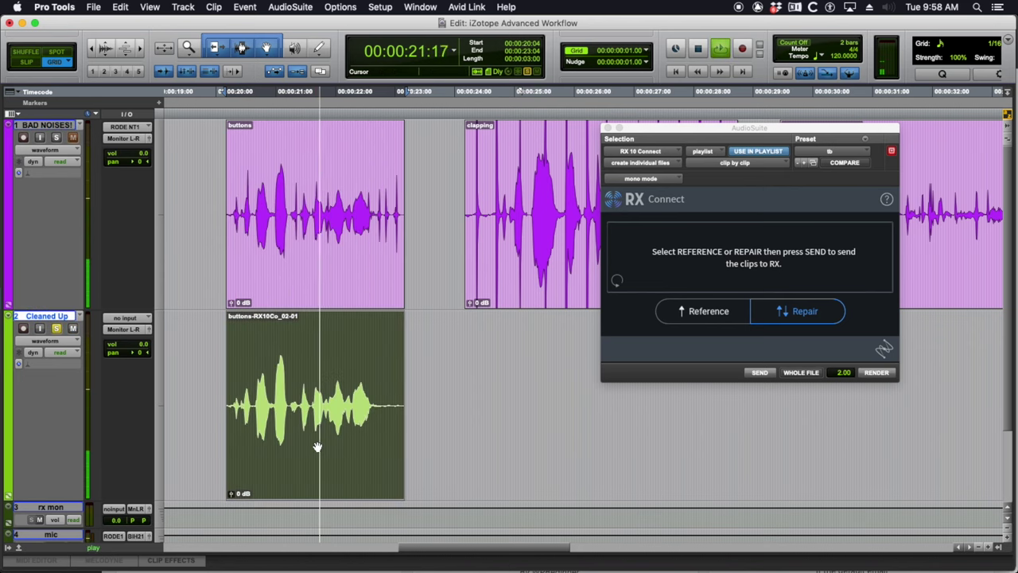
key(space)
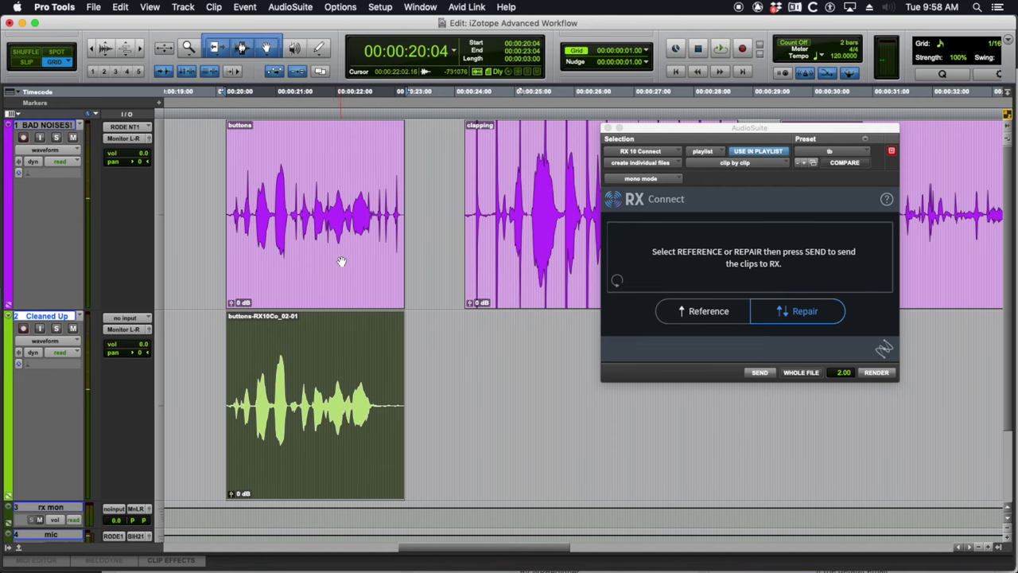
- Copy the clapping clip onto the Cleaned Up track at the same timecode and send it to RX for repair
mouse_move(648, 131)
mouse_down()
mouse_move(675, 142)
mouse_move(667, 131)
mouse_up()
scroll(536, 195, right, 5)
scroll(535, 195, right, 2)
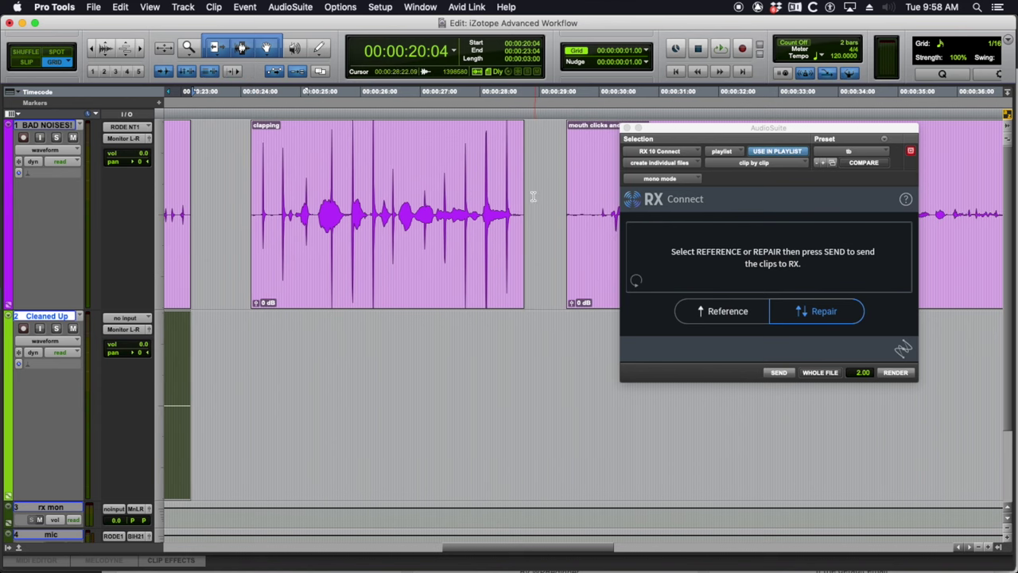
drag(423, 261, 420, 355)
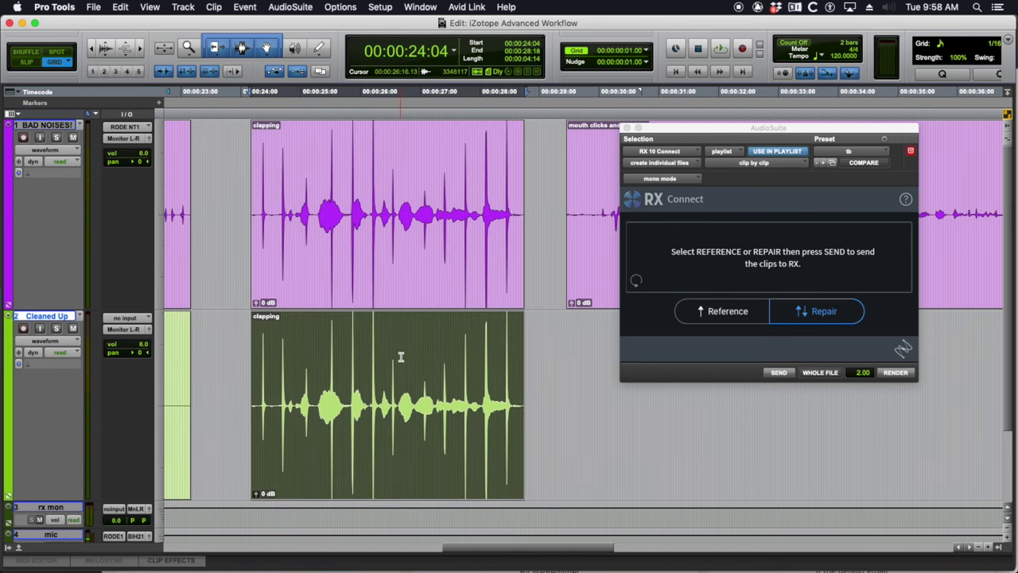
click(780, 374)
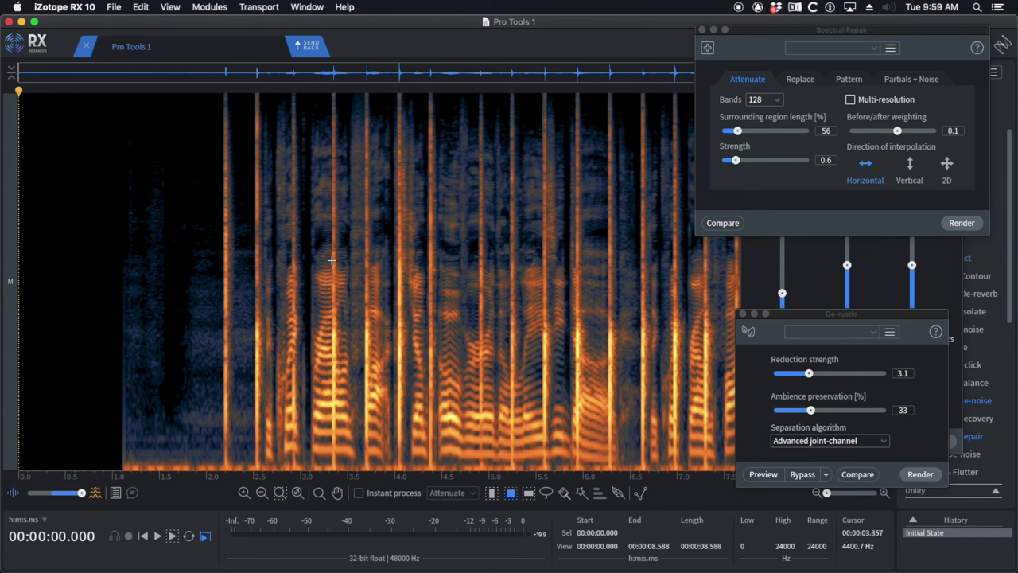
- Play back the clapping clip from 2.425 s and close the Spectral Repair, De-rustle and Deconstruct modules
click(263, 257)
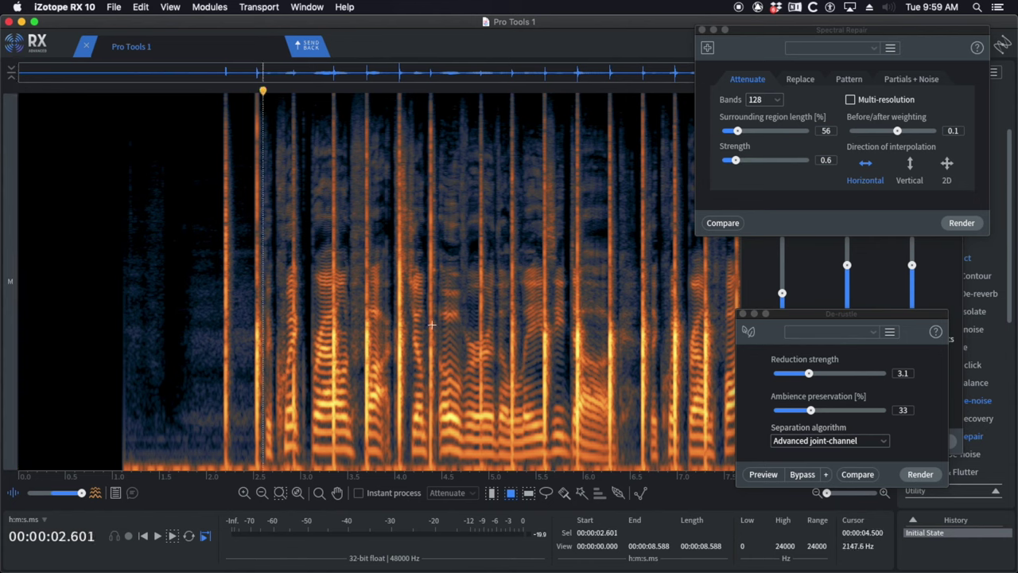
click(247, 291)
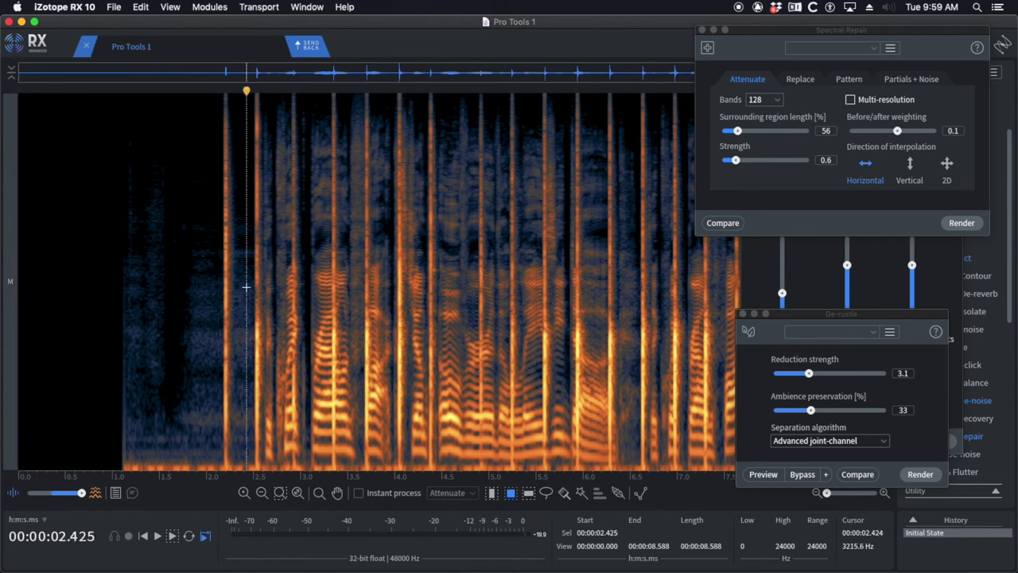
key(space)
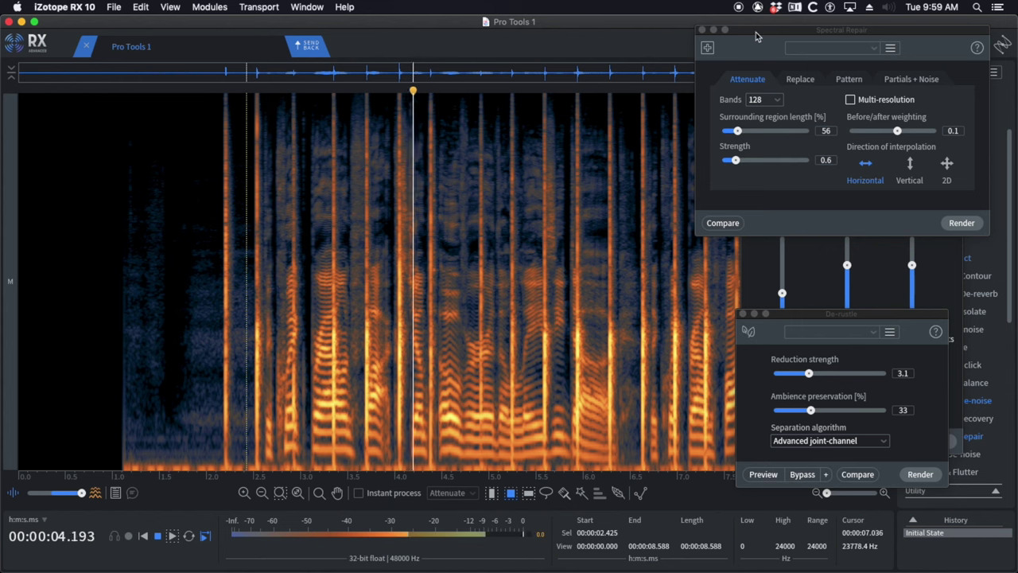
click(702, 29)
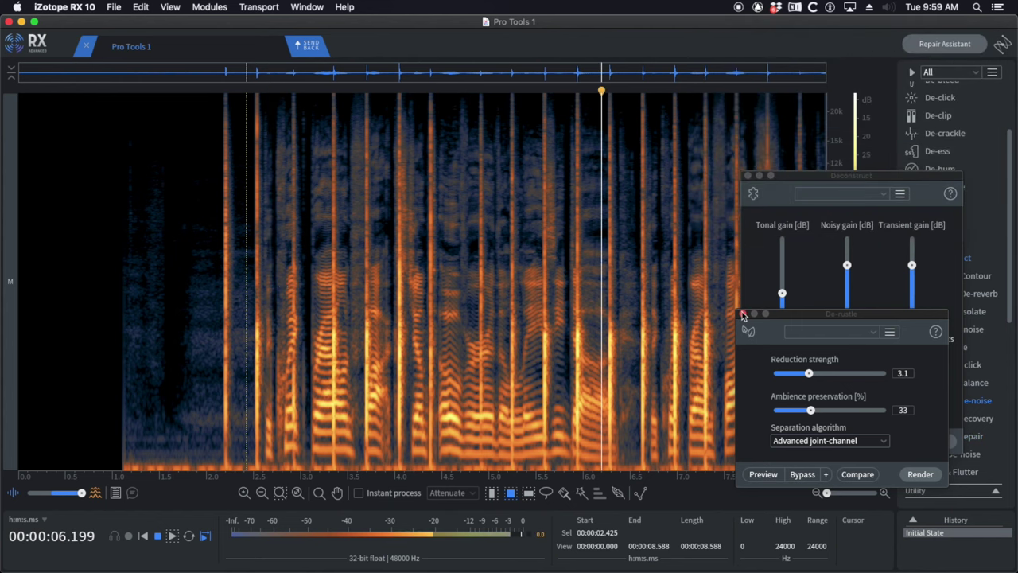
click(743, 314)
click(747, 175)
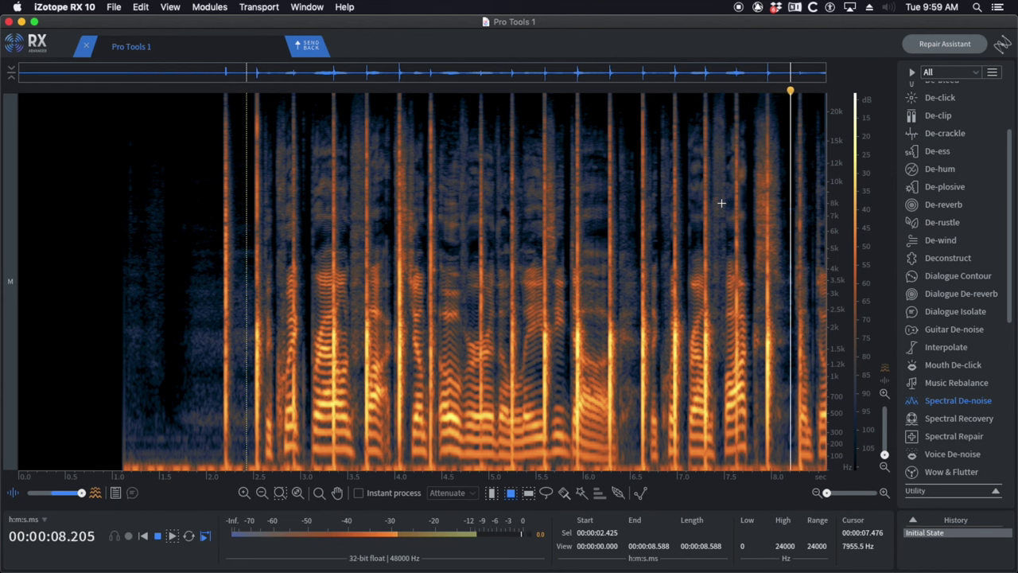
key(space)
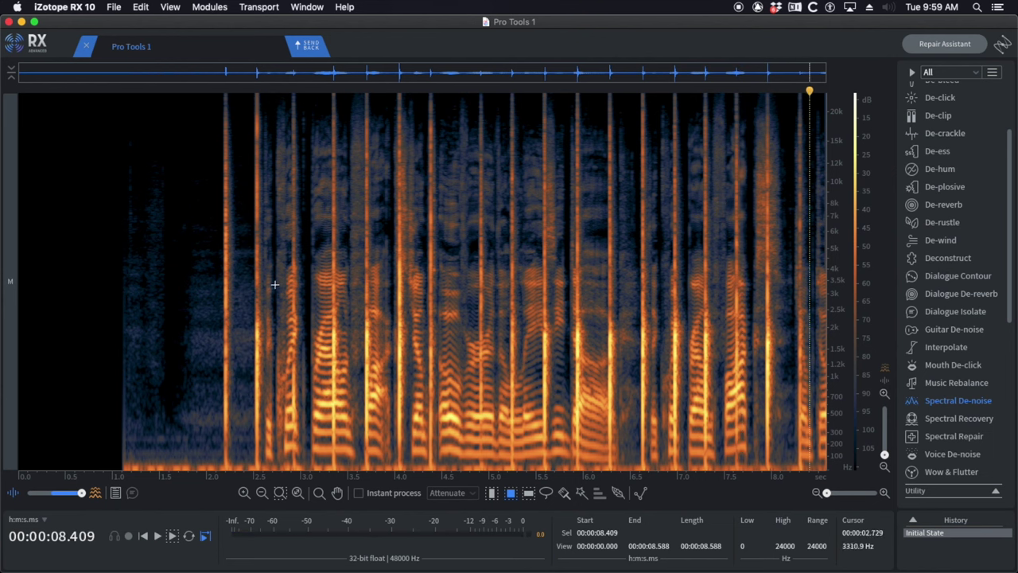
- Examine the vertical clap transients up close from about 2.0 s through the end of the clip
click(210, 264)
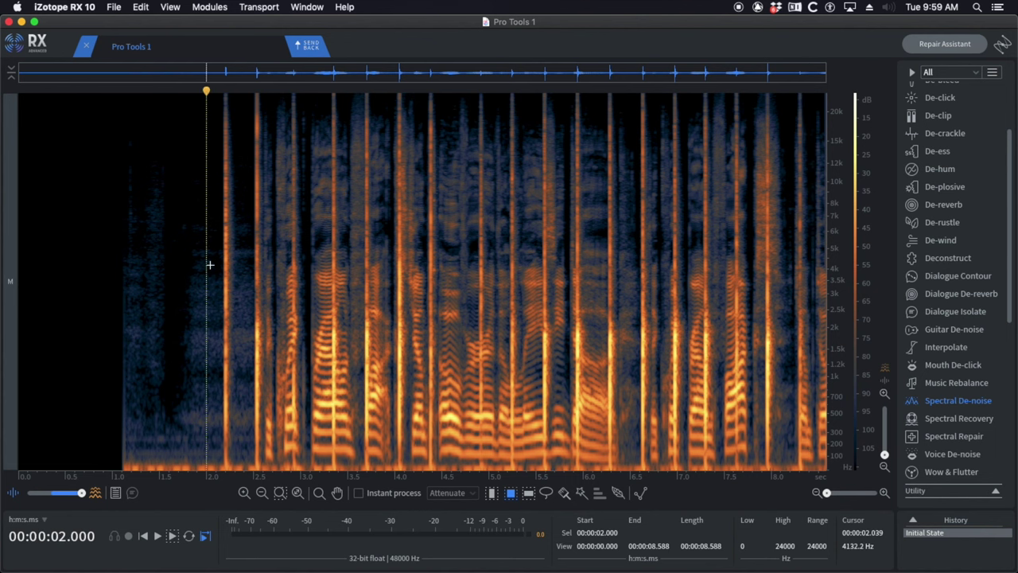
scroll(256, 269, up, 4)
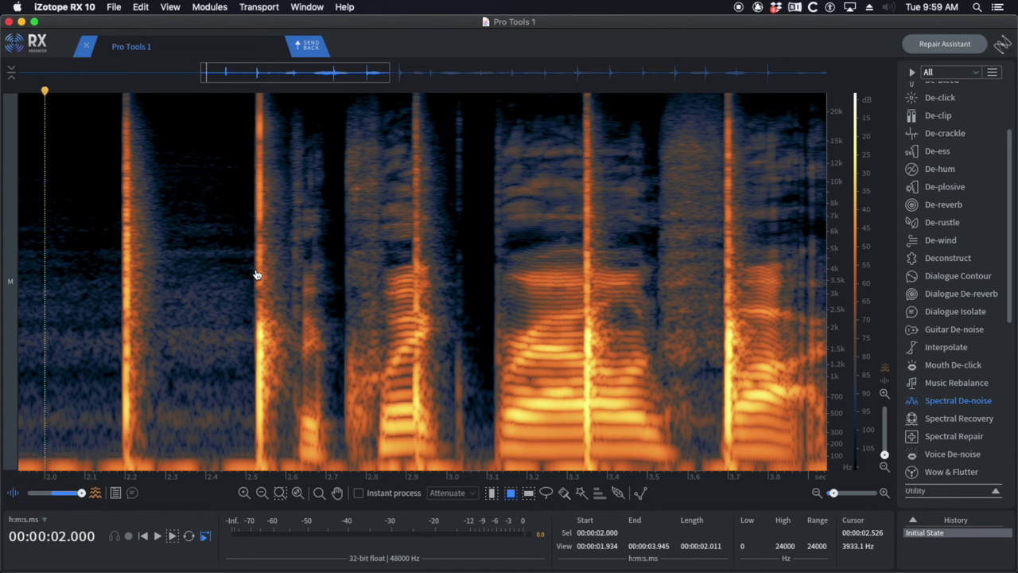
scroll(256, 274, down, 5)
scroll(267, 271, right, 5)
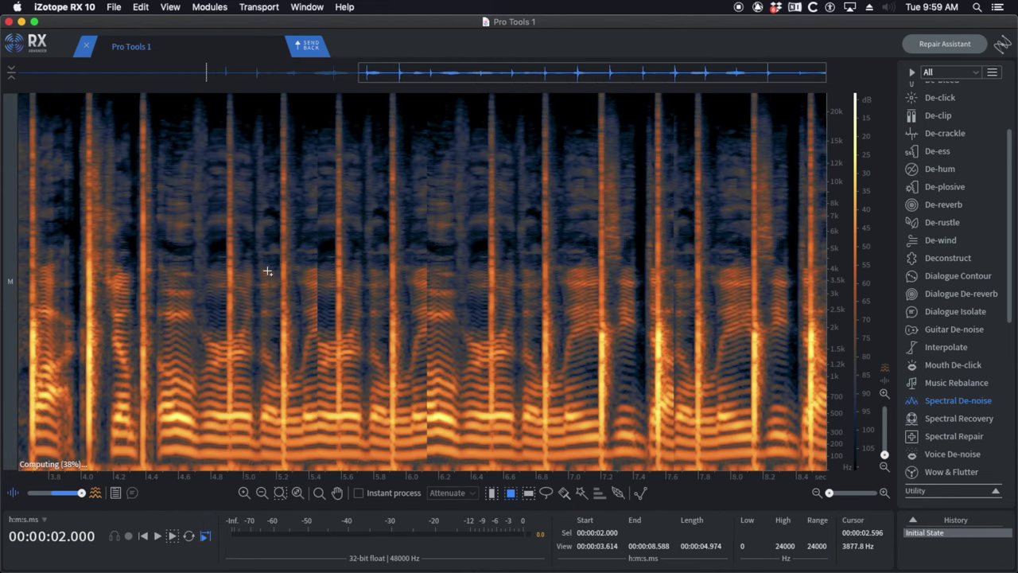
scroll(268, 271, up, 2)
scroll(267, 271, left, 3)
scroll(269, 273, down, 3)
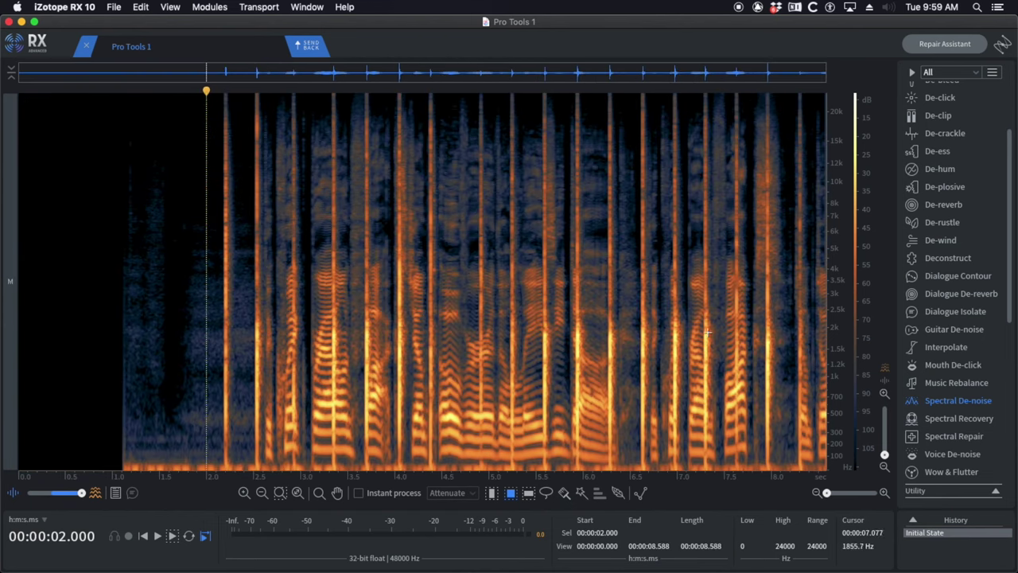
- Render Music Rebalance on the whole clip with Percussion at -25 dB, Vocal, Bass and Other at 0 dB, and Best quality
click(958, 385)
drag(631, 153, 722, 150)
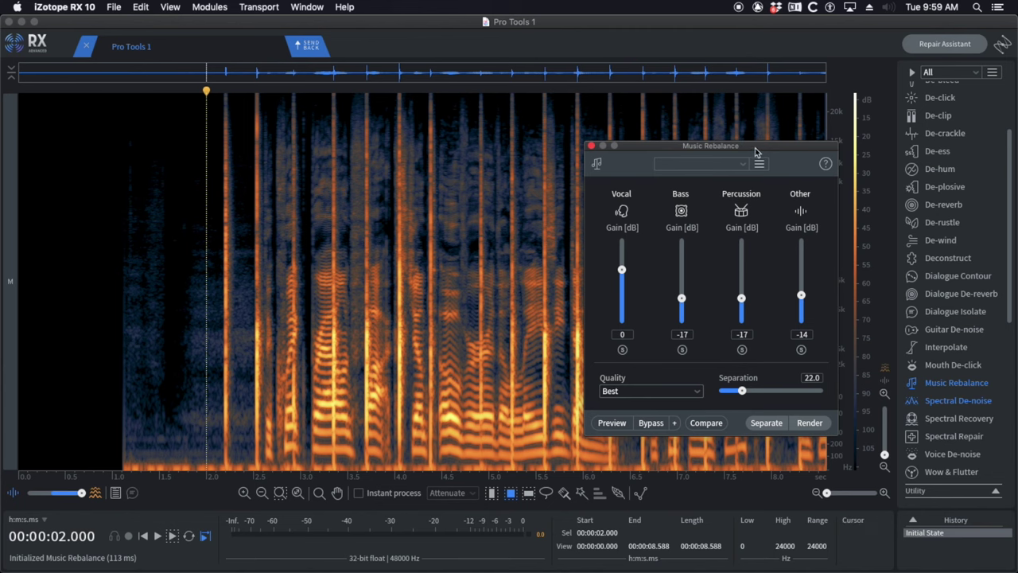
drag(757, 149, 781, 138)
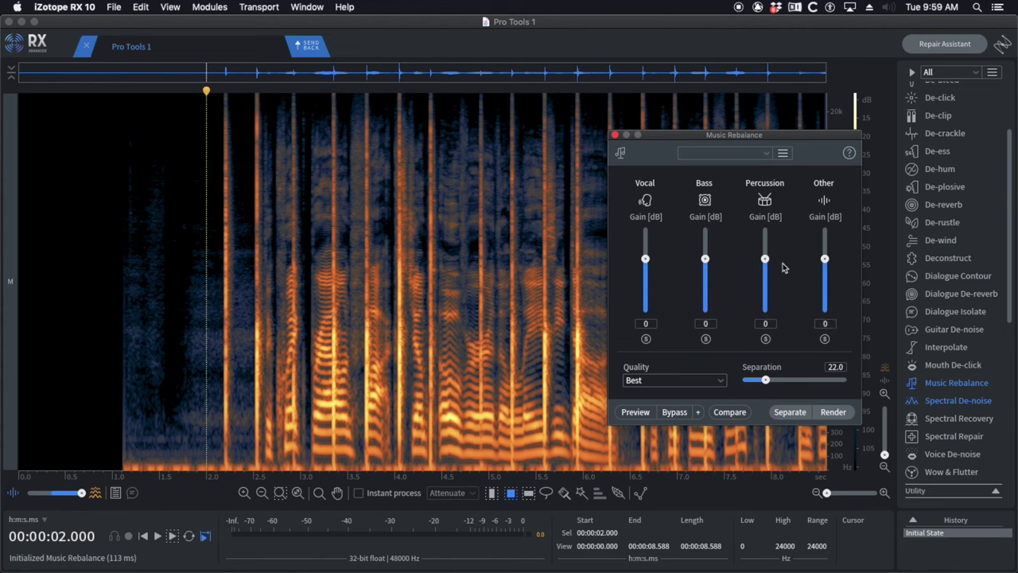
drag(739, 143, 725, 126)
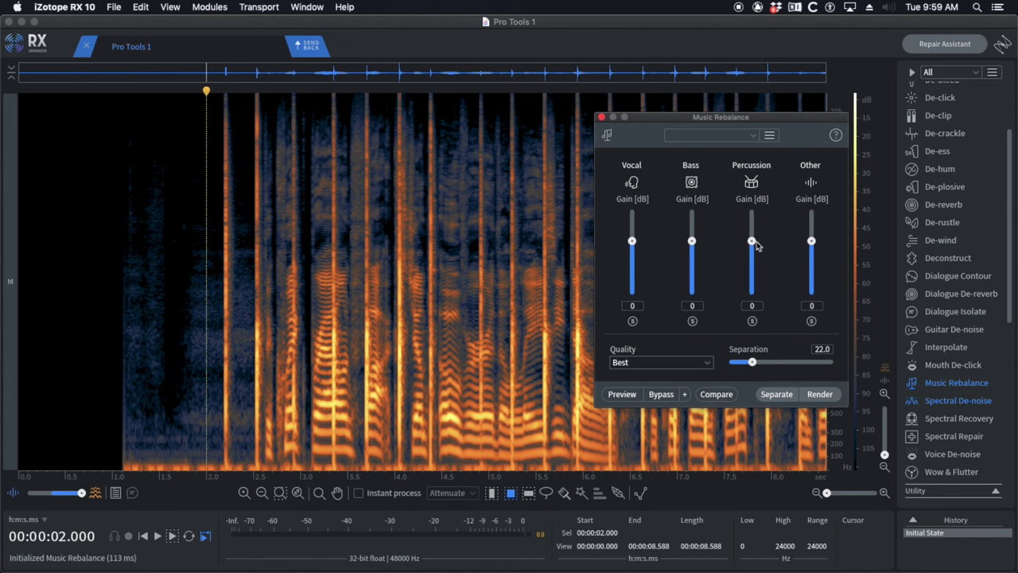
drag(753, 245, 758, 275)
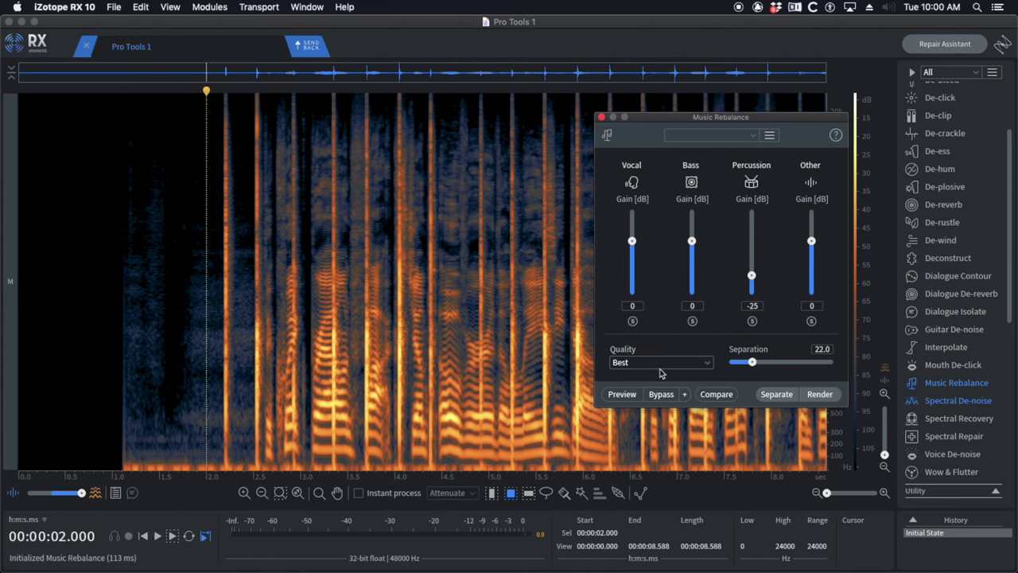
click(820, 395)
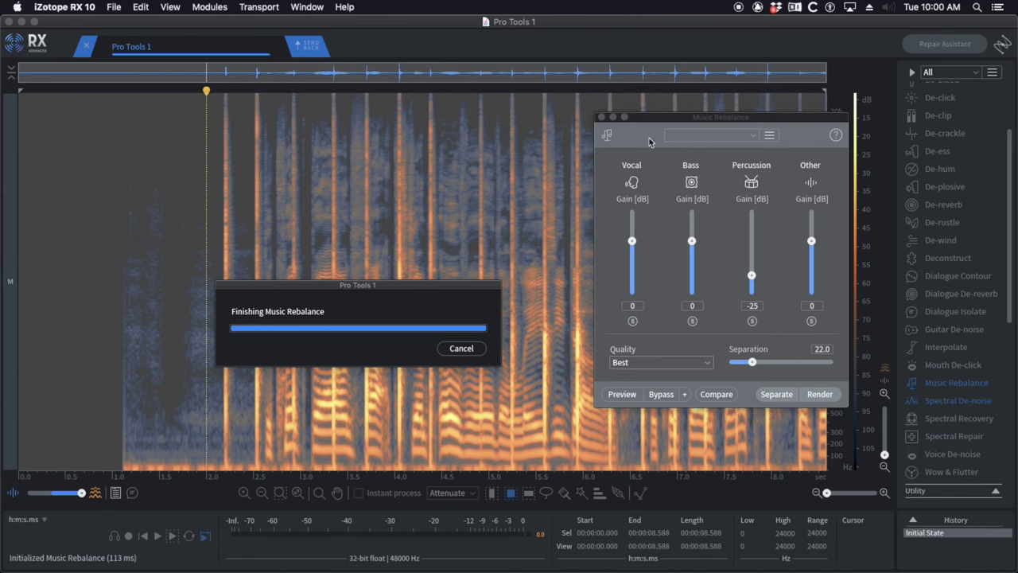
- Play back the rebalanced clip from 1.958 s, then undo Music Rebalance and close the module
click(204, 212)
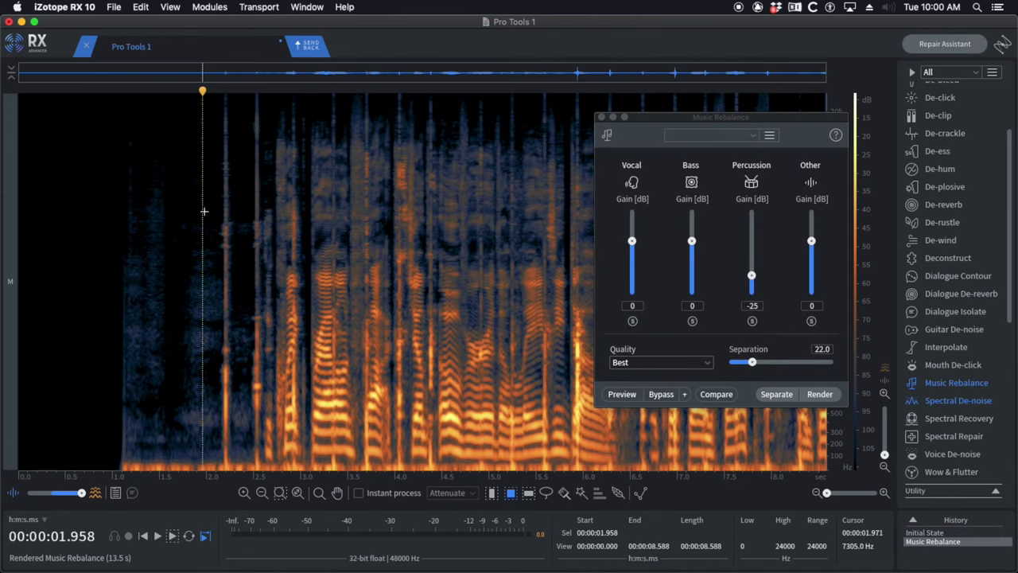
key(space)
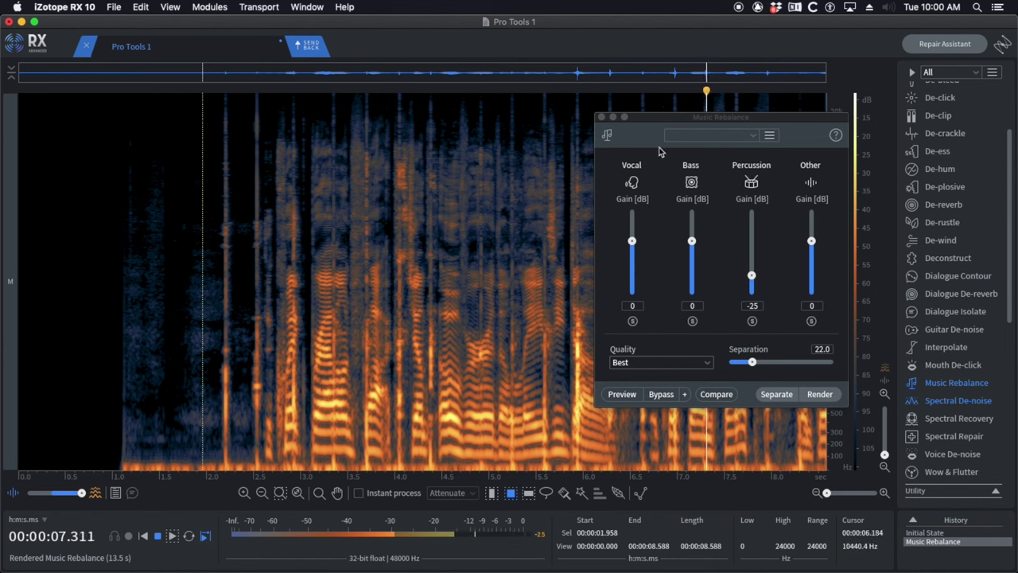
key(super+z)
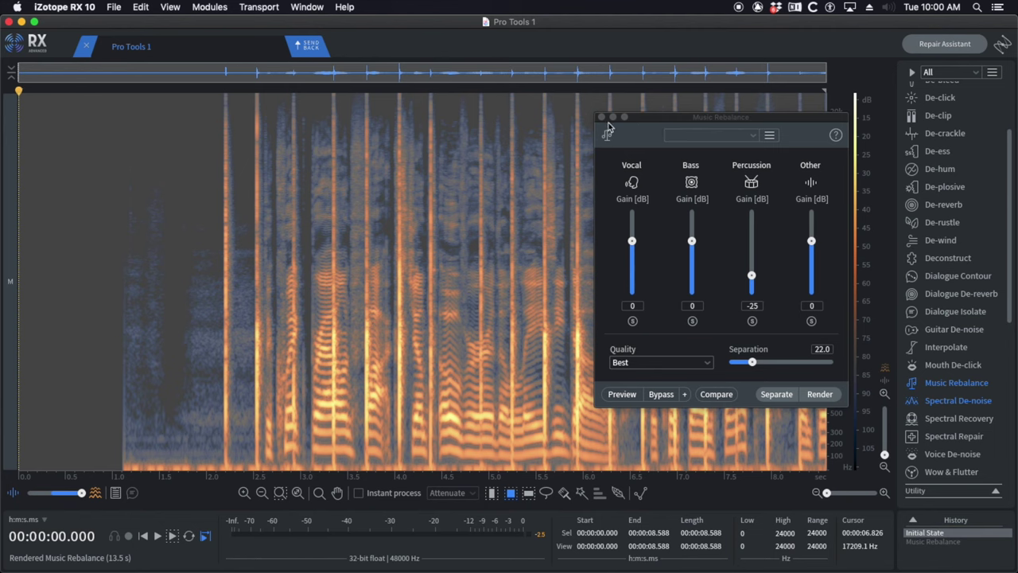
click(602, 117)
click(215, 235)
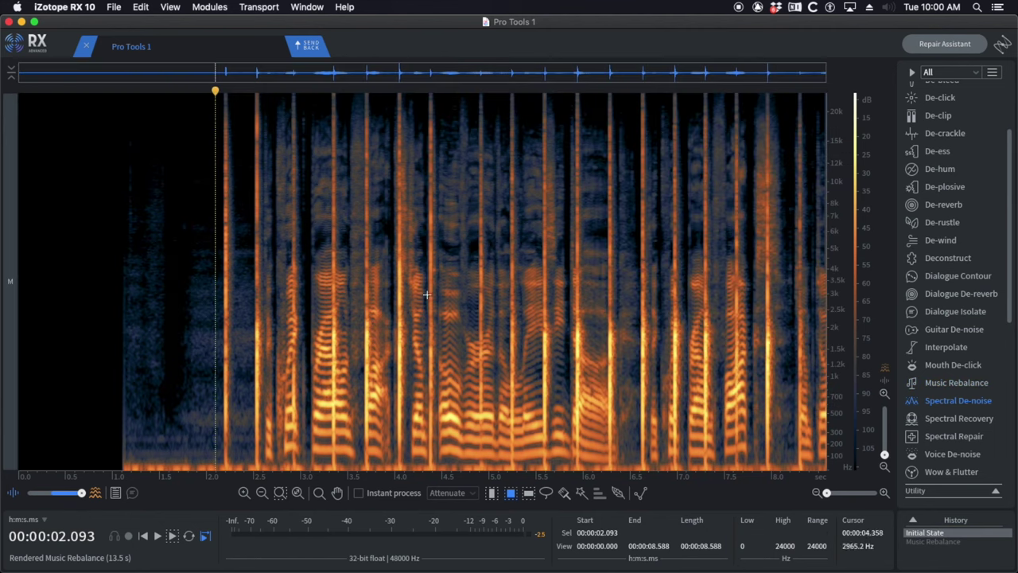
- Render multi-band De-click on the whole clip with sensitivity 3.4, frequency skew 0.6 and click widening 1.4 ms
click(938, 116)
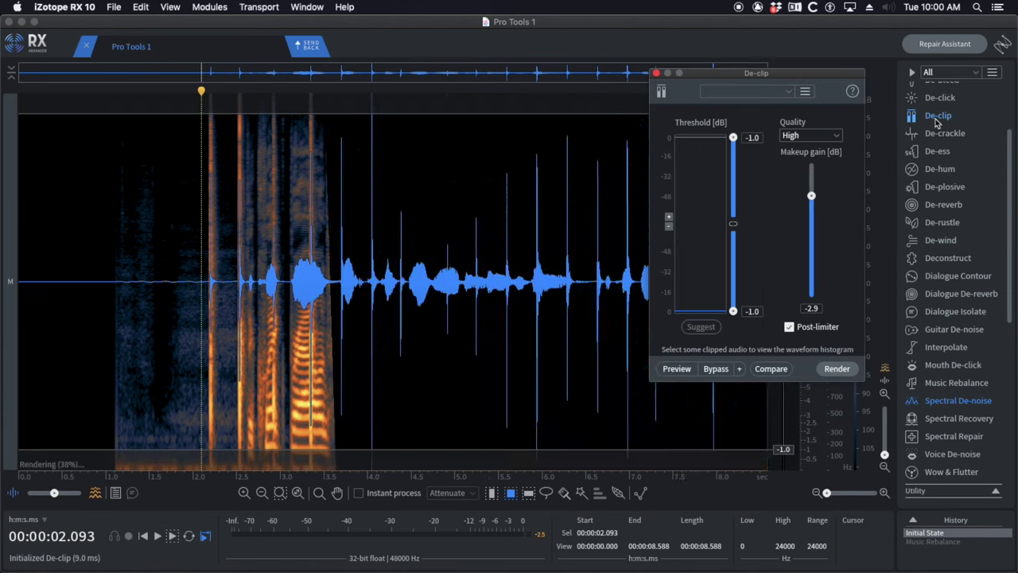
click(861, 110)
click(940, 98)
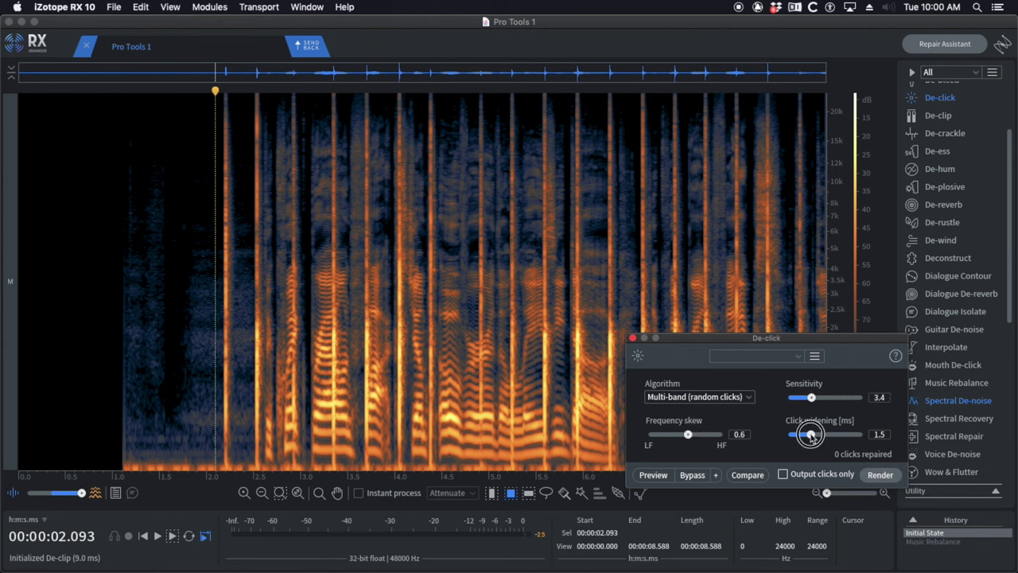
click(880, 475)
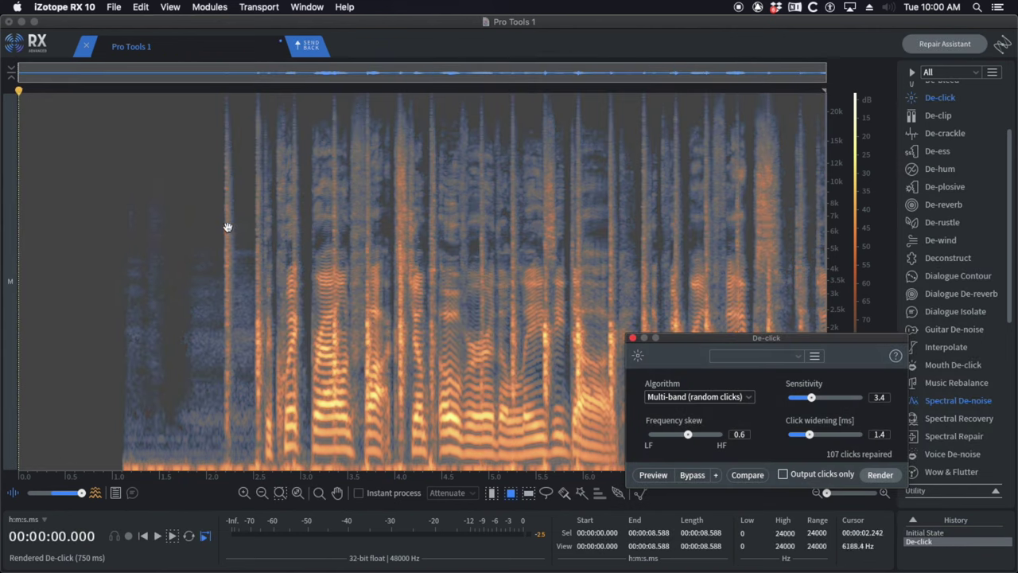
- Play back the de-clicked clip from 2.201 s and undo the De-click render
click(229, 228)
key(space)
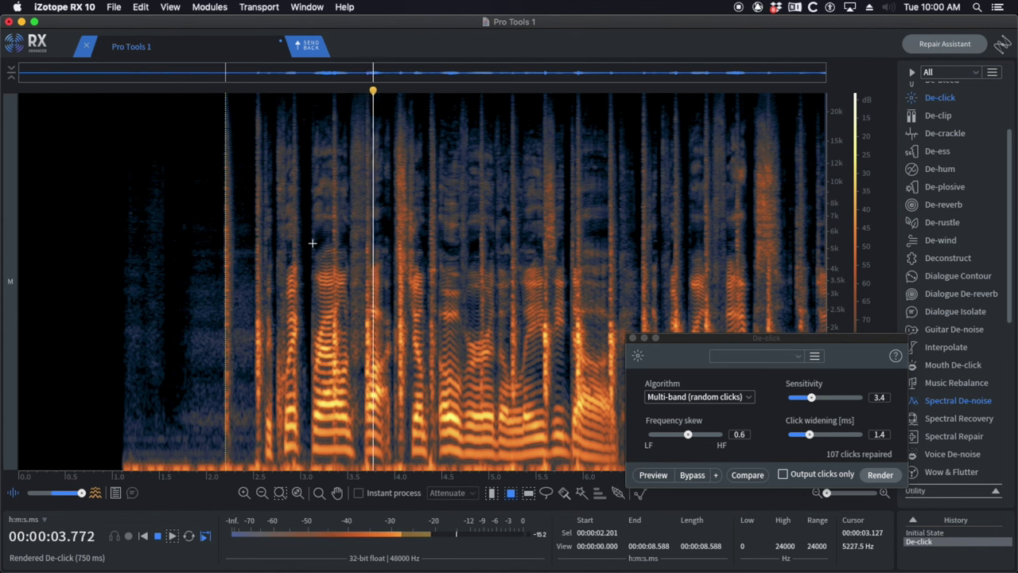
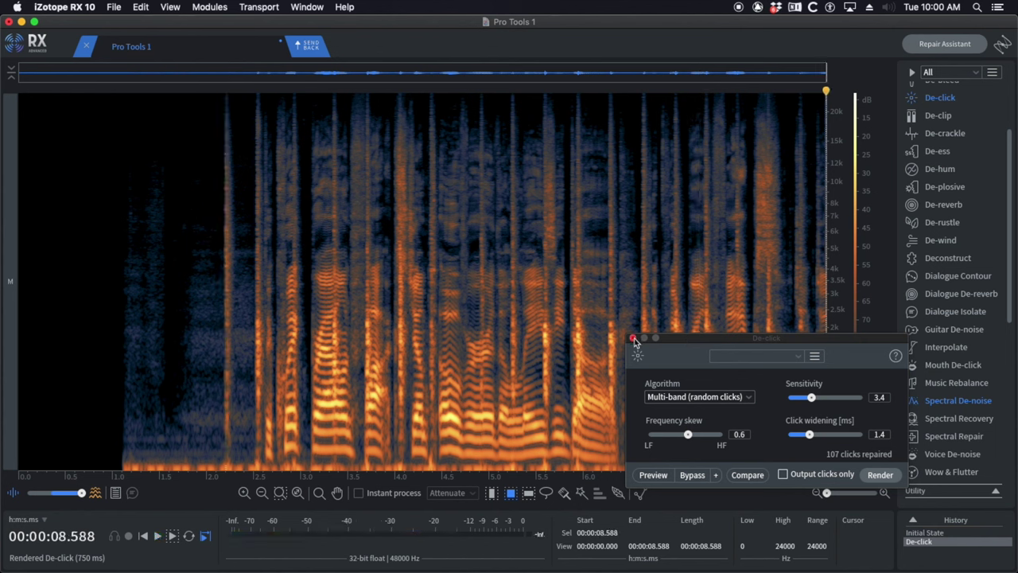
key(super+z)
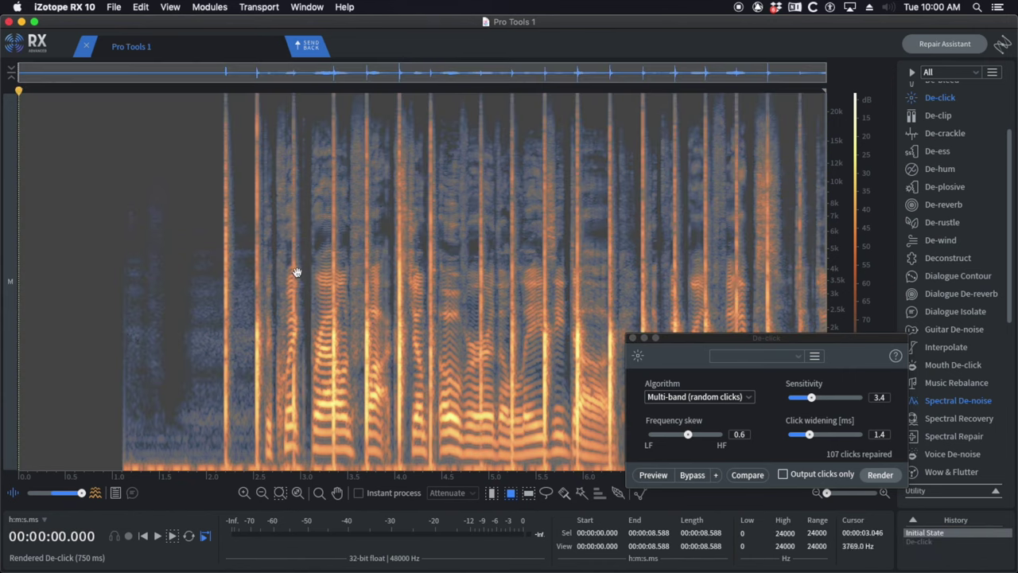
- Play back the original clip from 2.073 s for comparison, then redo the De-click render
click(212, 267)
key(space)
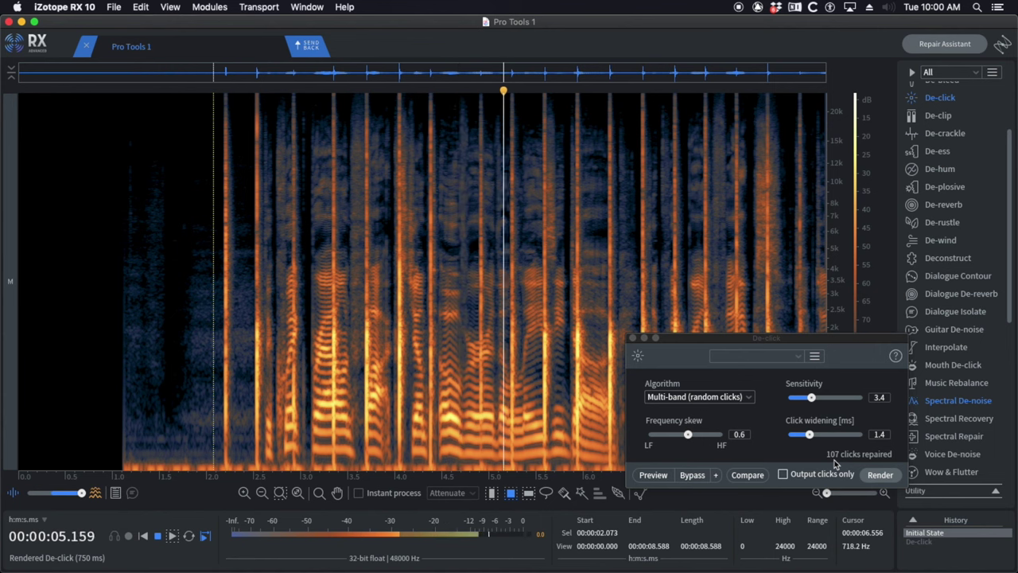
key(super+shift+z)
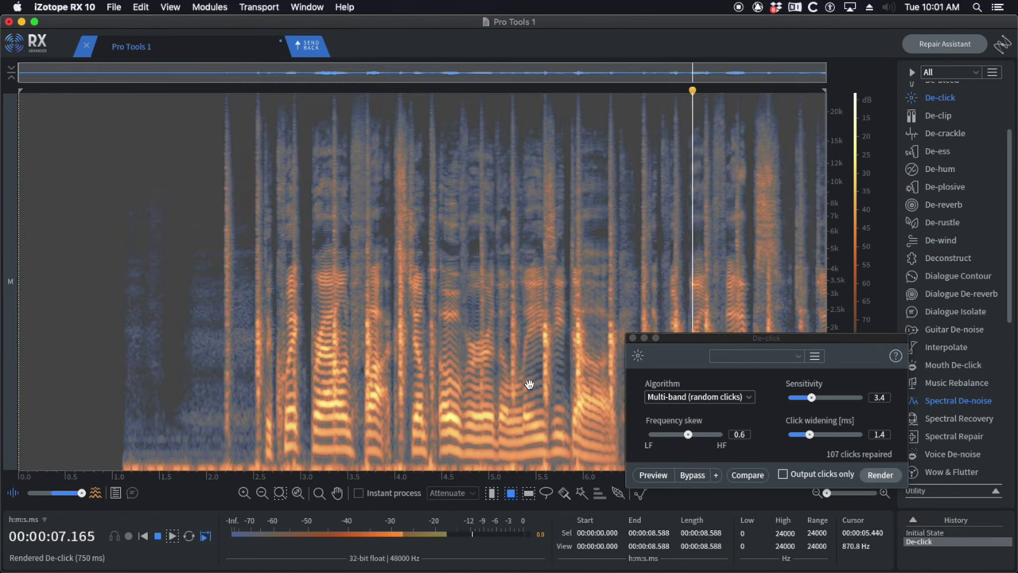
- Play back the de-clicked clip from 2.046 s to check the remaining claps
click(280, 298)
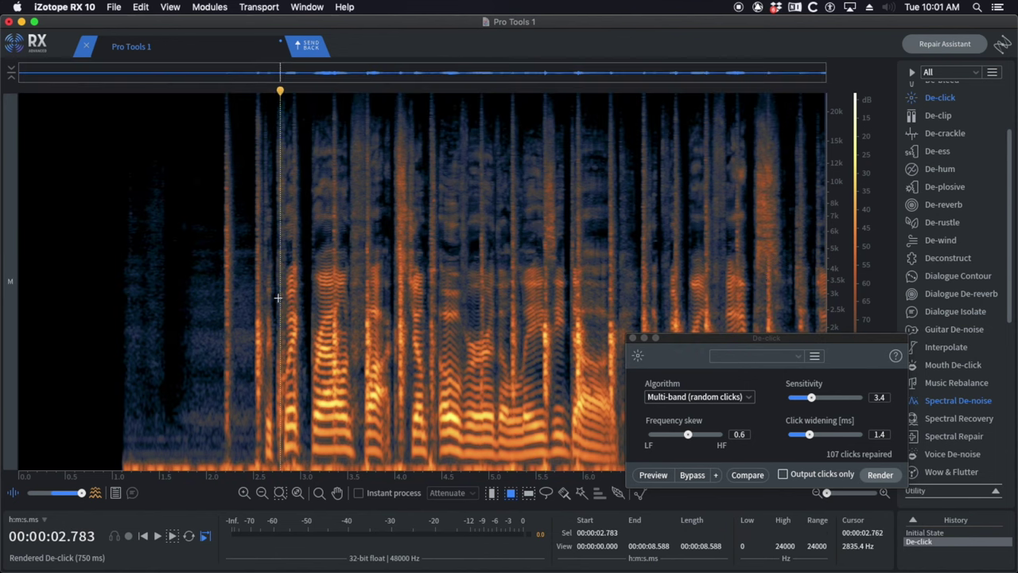
click(231, 319)
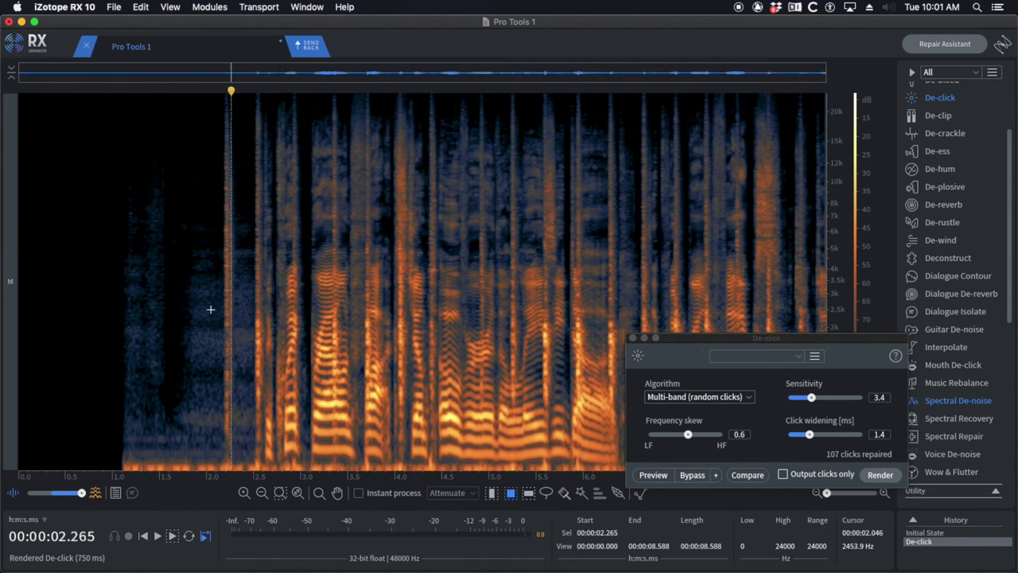
click(211, 310)
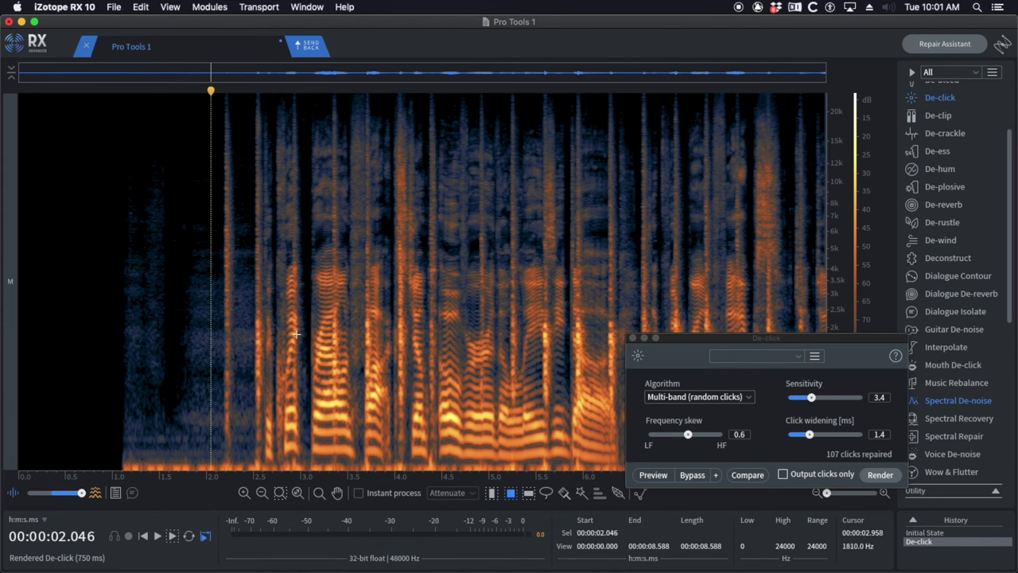
scroll(270, 345, up, 5)
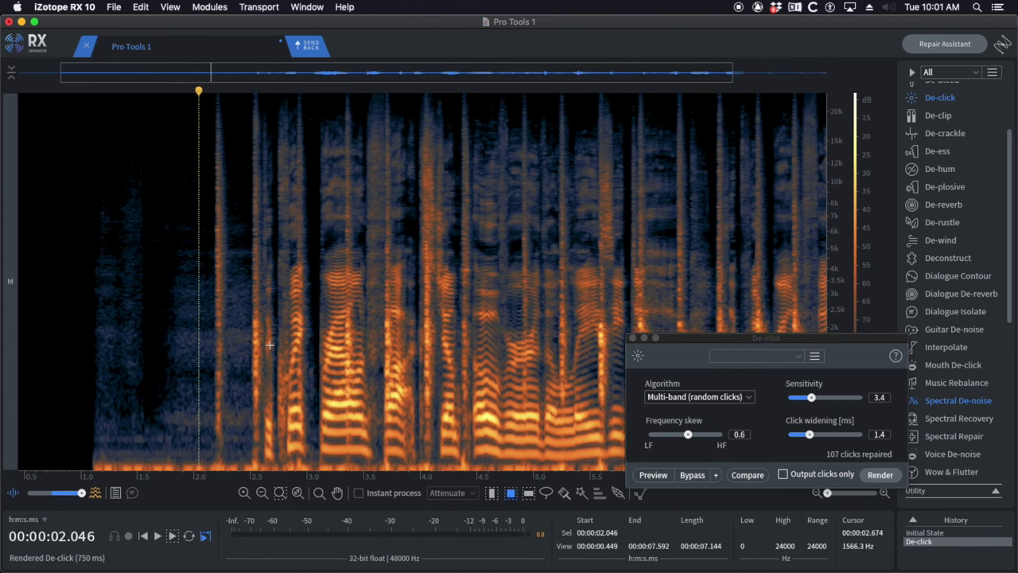
key(space)
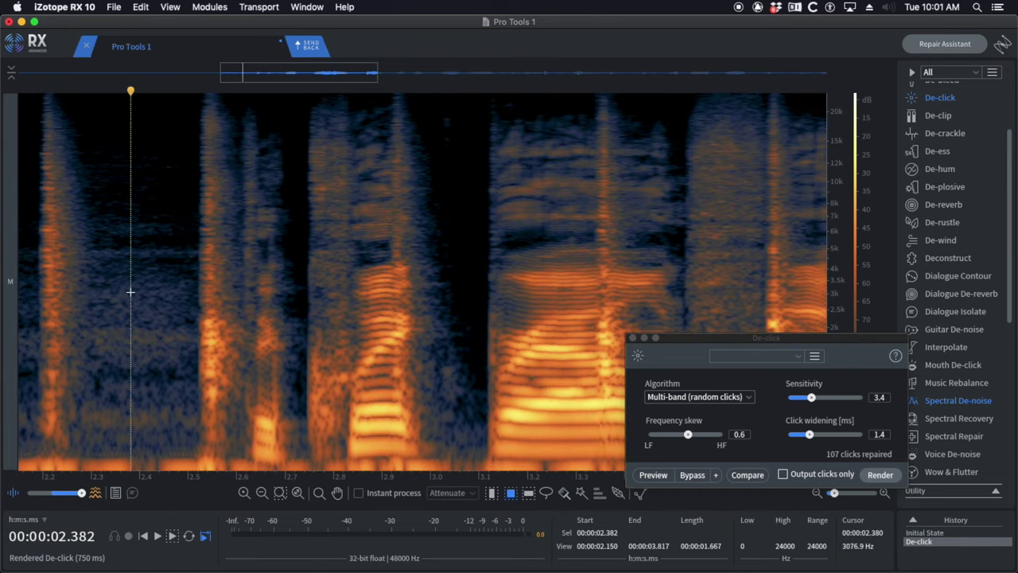
- Attenuate the clap at about 2.5 s with Spectral Repair and play back from 2.217 s
scroll(164, 291, down, 2)
drag(180, 104, 207, 443)
key(a)
click(84, 334)
key(space)
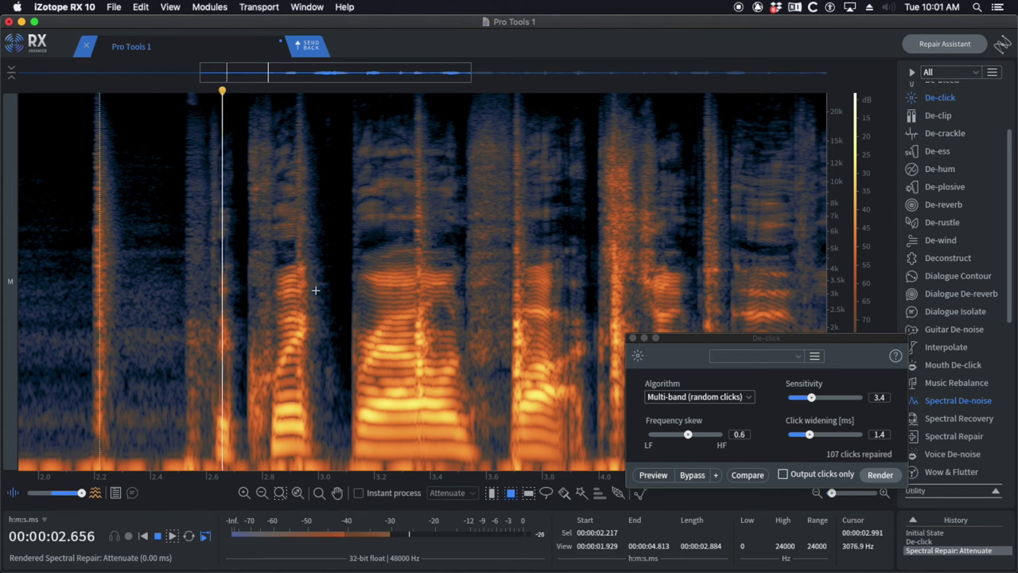
- Attenuate the upper frequencies of the clap at about 2.9 s with Spectral Repair and play back from 2.429 s
key(space)
drag(293, 102, 316, 254)
key(a)
click(159, 201)
key(space)
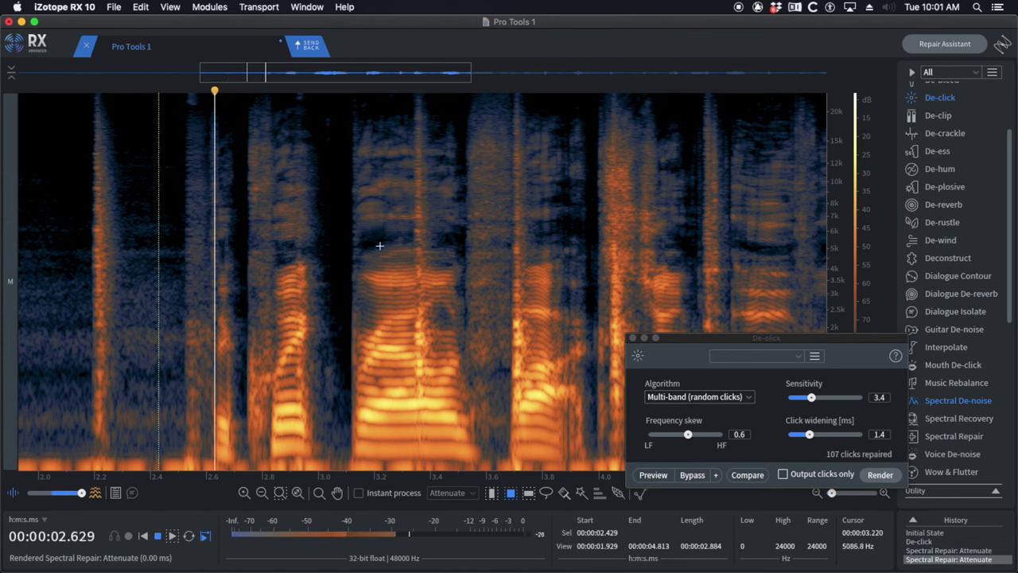
- Attenuate the clap from 3.321 to 3.400 s above 550 Hz, then open the Spectral Repair module and close De-click
key(space)
drag(409, 100, 427, 408)
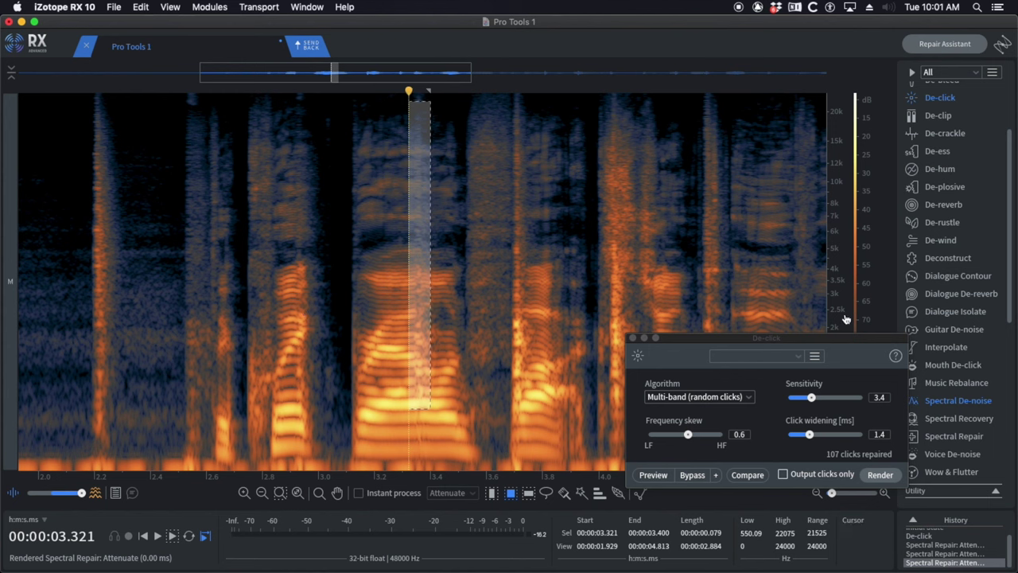
click(964, 441)
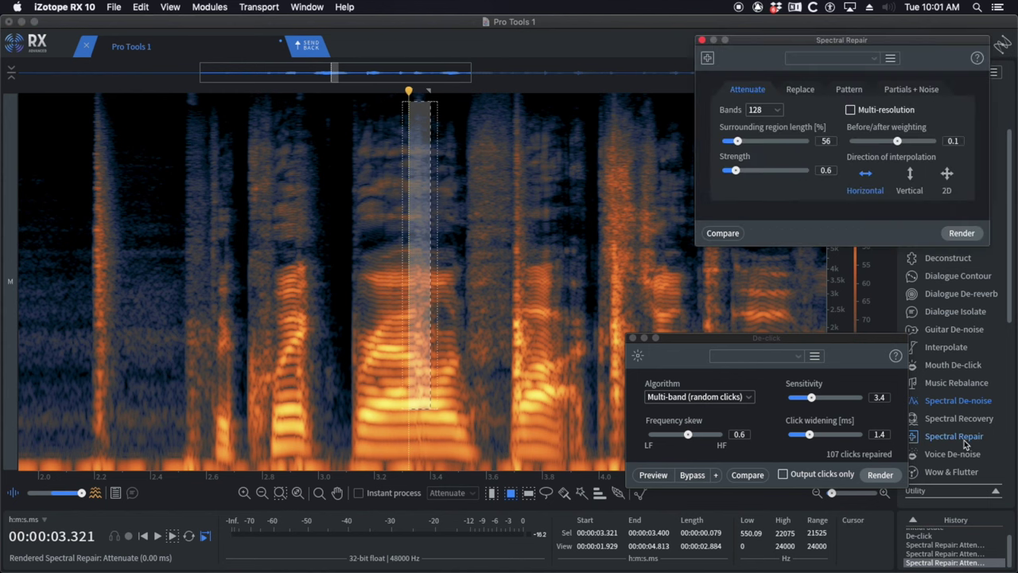
click(633, 338)
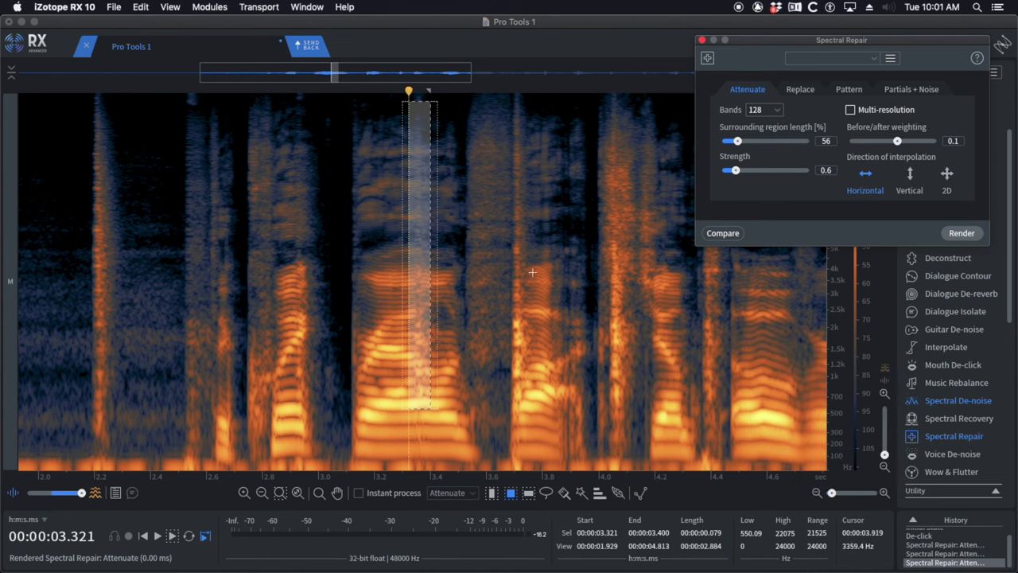
- Play back the passage around the 3.3 s repair and locate the next clap near 3.7 s
click(377, 255)
key(space)
key(space)
click(300, 259)
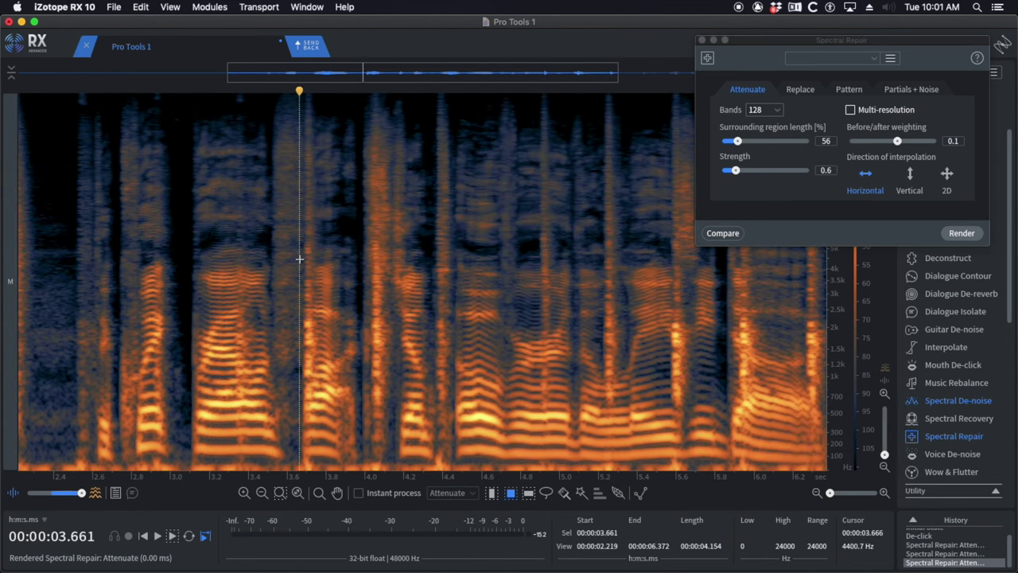
scroll(288, 265, up, 6)
click(260, 263)
key(space)
key(space)
- Render Spectral Repair Attenuate on the clap from 3.688 to 3.735 s, 701 to 19864 Hz, and play back the result
drag(347, 112, 379, 398)
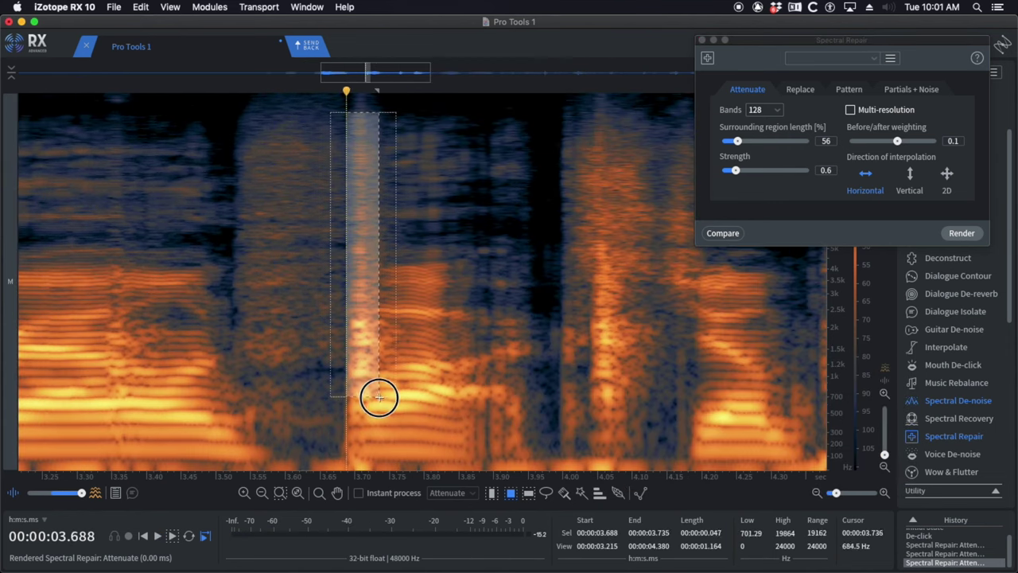
key(Return)
click(254, 301)
key(space)
scroll(542, 284, down, 5)
scroll(649, 319, up, 3)
key(space)
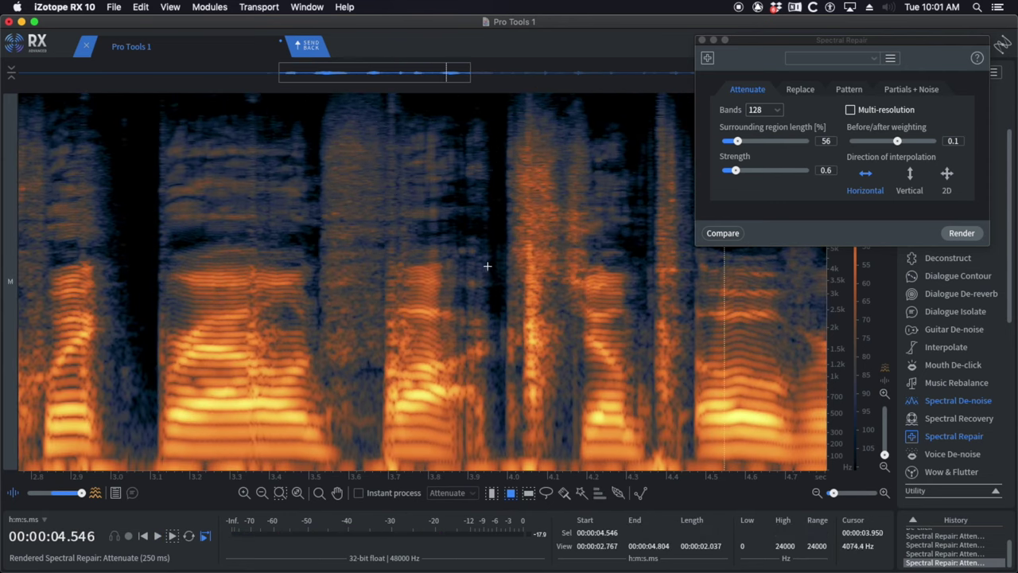
- Render Spectral Repair Attenuate on the clap from 4.030 to 4.106 s, 550 to 4684 Hz, and play back the result
click(463, 283)
key(space)
scroll(573, 274, up, 5)
key(space)
drag(463, 254, 503, 361)
key(super+r)
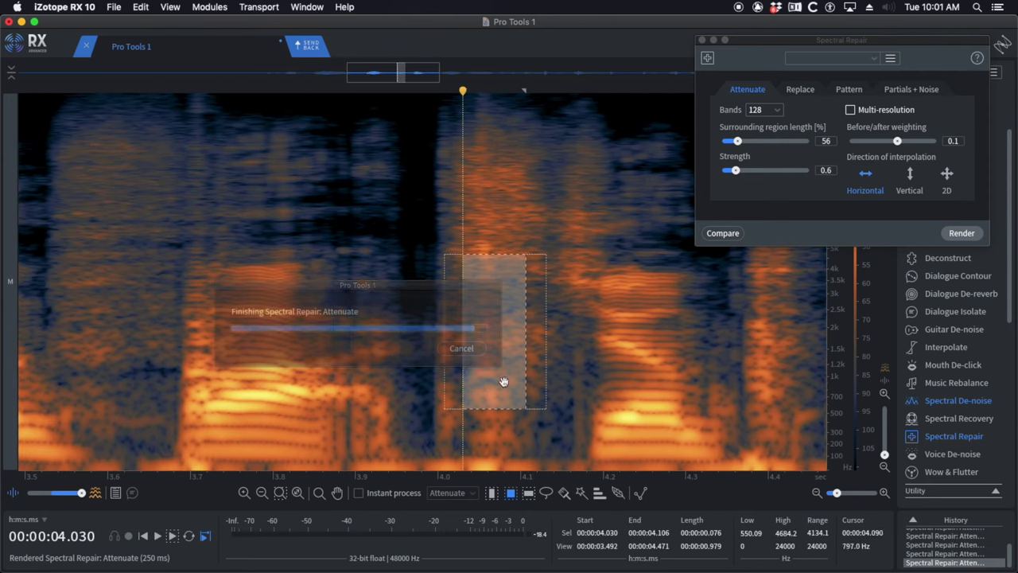
key(space)
scroll(533, 316, down, 3)
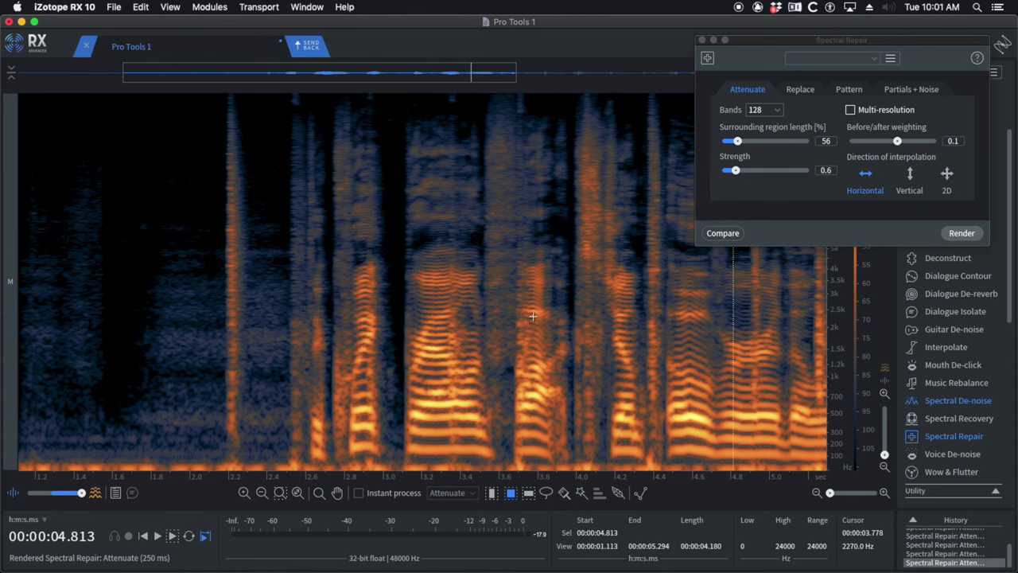
- Render Spectral Repair Attenuate on the clap from 4.346 to 4.439 s, 59 to 21401 Hz
click(635, 330)
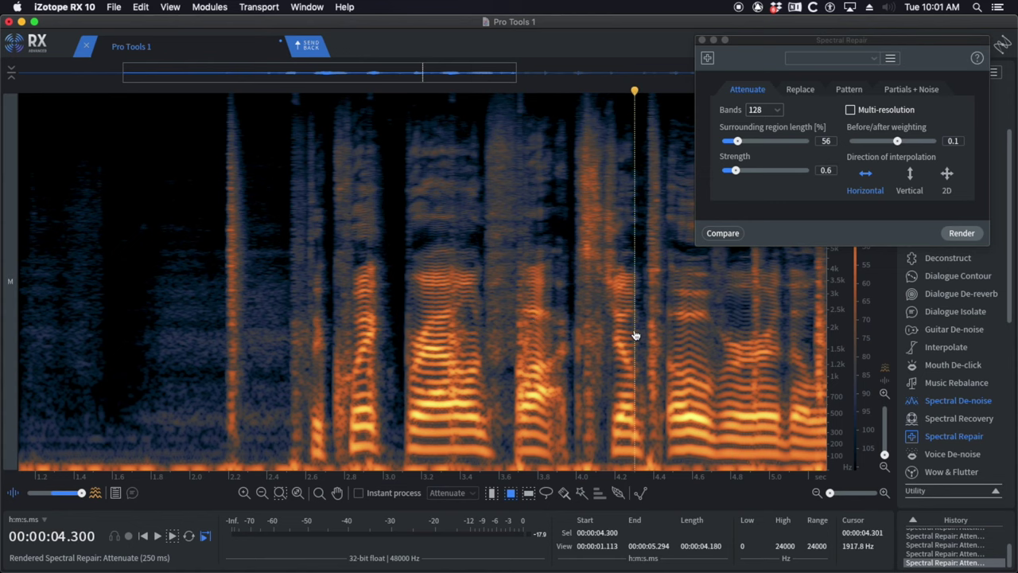
scroll(635, 331, up, 3)
key(space)
click(673, 120)
drag(673, 120, 712, 460)
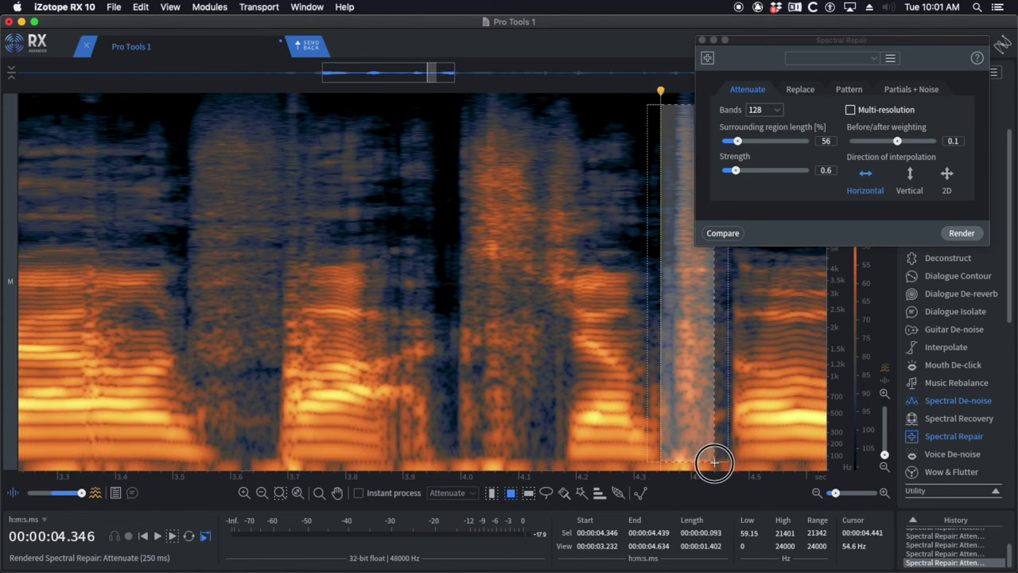
key(super+r)
- Play back the repaired speech from 4.166 s and find the next claps around 5 s
click(558, 315)
scroll(559, 315, down, 5)
key(space)
key(space)
scroll(613, 319, right, 5)
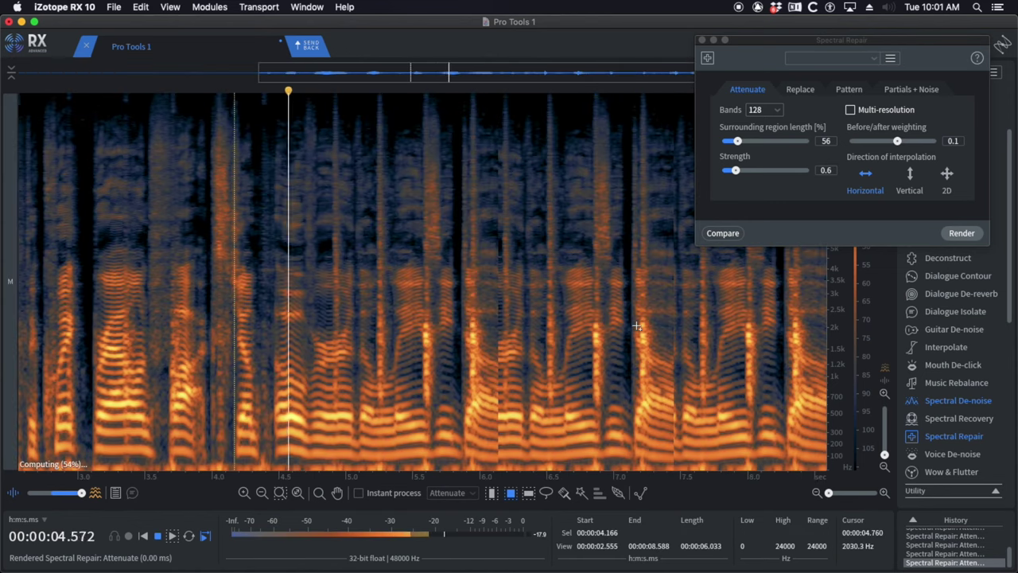
click(295, 307)
scroll(376, 311, up, 2)
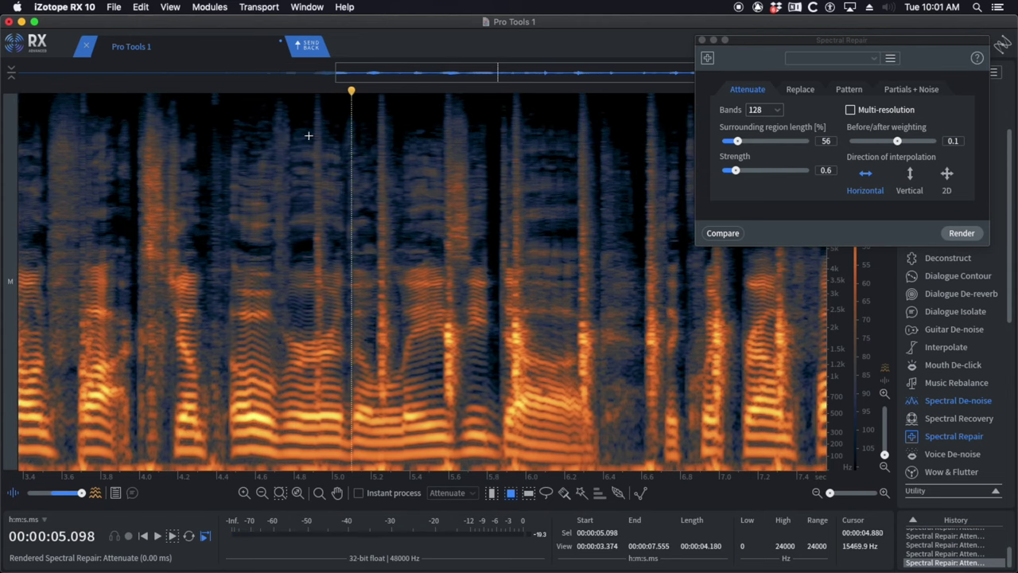
- Attenuate the clap at about 4.9 s with Spectral Repair and play back from 4.676 s
drag(325, 103, 329, 359)
key(super+r)
key(space)
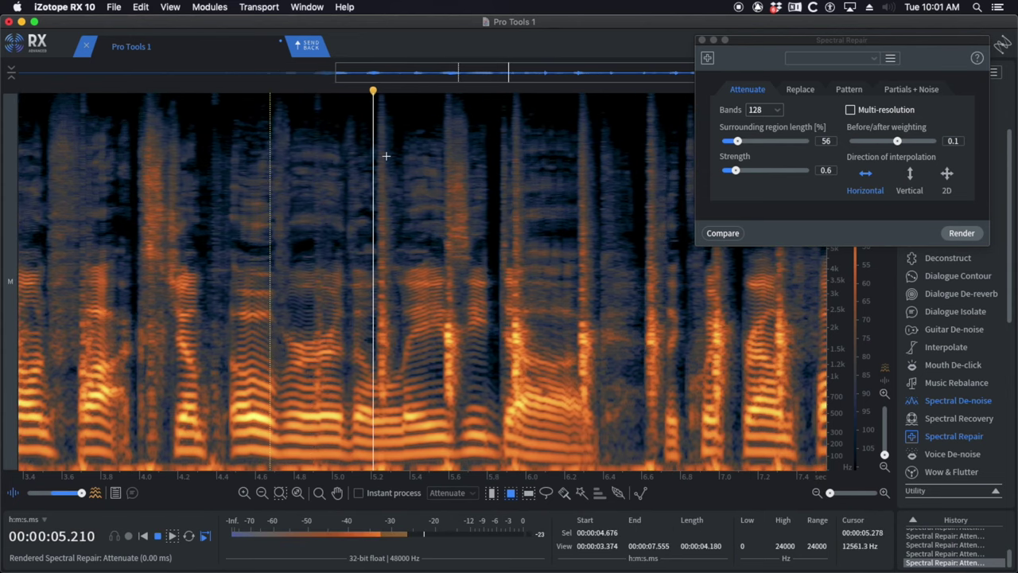
- Attenuate the clap at about 5.3 s with Spectral Repair and play back from 4.932 s
key(space)
mouse_move(385, 103)
mouse_down()
mouse_move(387, 387)
mouse_move(400, 412)
mouse_up()
key(super+r)
key(space)
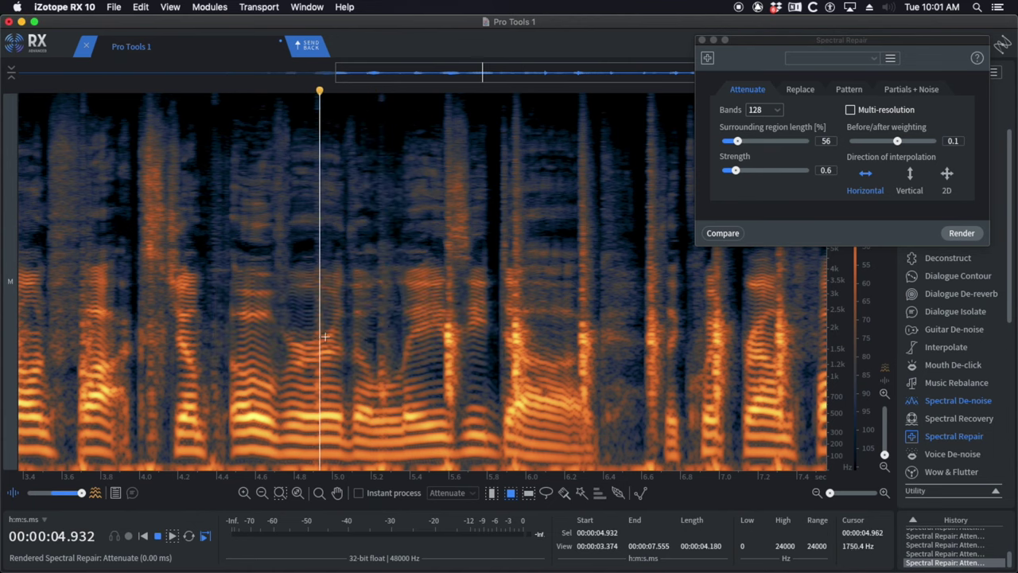
- Attenuate the remainder of the 5.3 s clap with a second Spectral Repair pass and play back from 4.533 s
key(space)
drag(385, 153, 393, 390)
key(super+r)
click(243, 318)
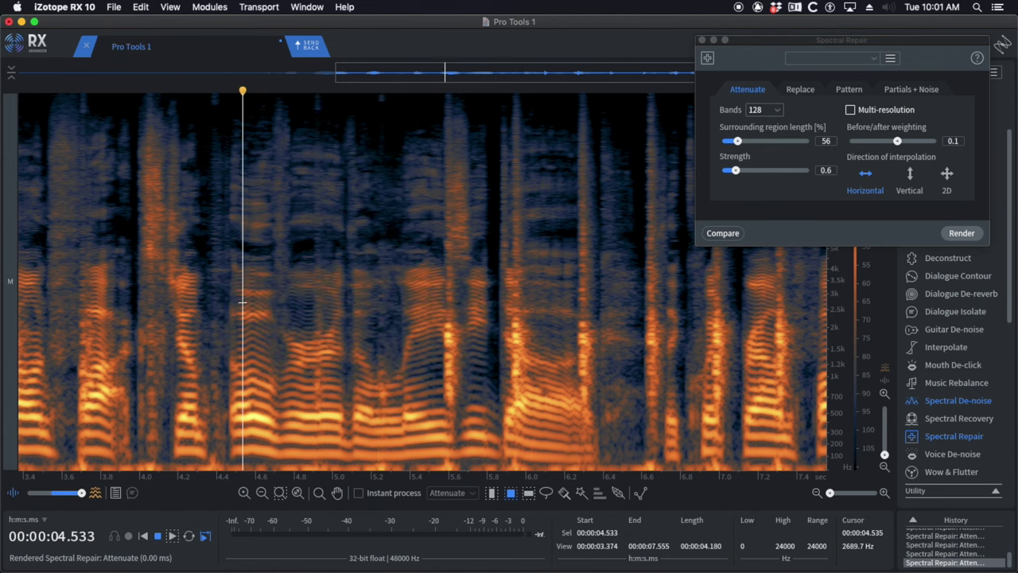
key(space)
scroll(494, 278, up, 2)
key(space)
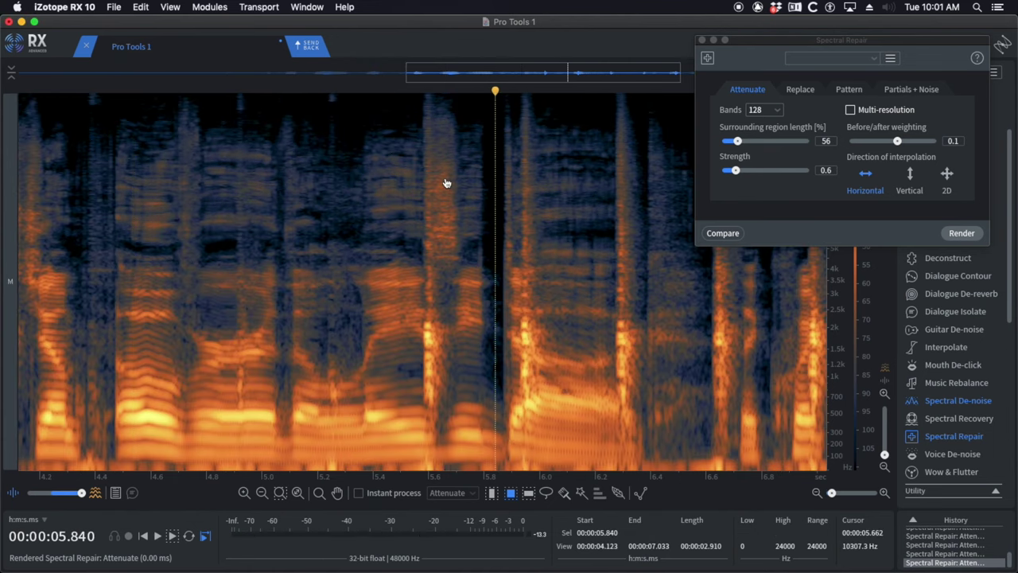
scroll(446, 182, up, 1)
- Attenuate the clap near 5.6 s in two passes: 5.587–5.633 s at 543–2342 Hz and 5.600–5.660 s at 463–5299 Hz
drag(416, 315, 443, 437)
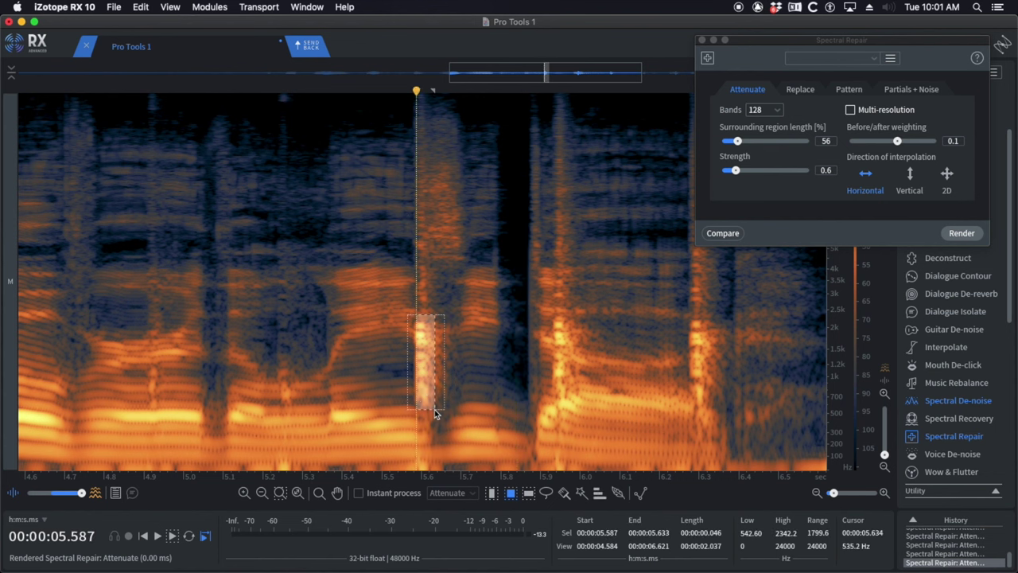
key(super+r)
click(393, 363)
drag(422, 244, 446, 418)
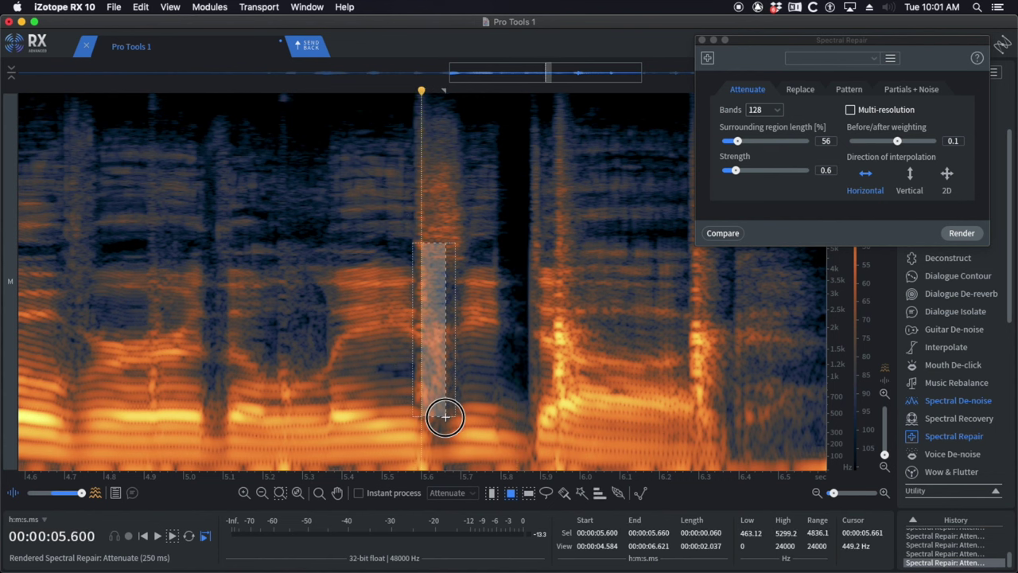
key(super+r)
- Attenuate the upper part of the 5.6 s clap from 5.574 to 5.615 s, 4882 to 22629 Hz
click(371, 335)
drag(411, 100, 427, 246)
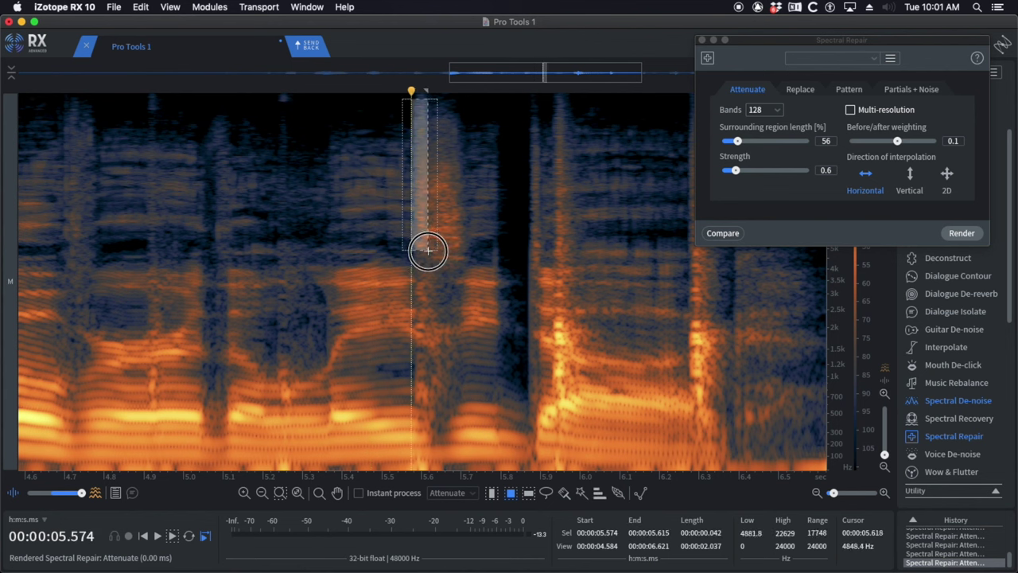
key(super+r)
click(363, 223)
click(493, 280)
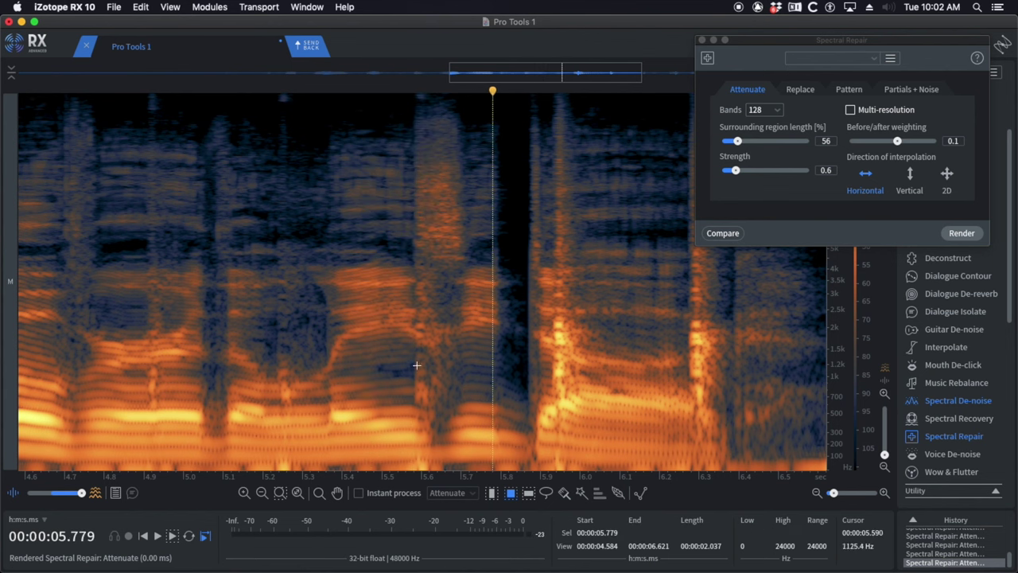
- Attenuate the residue of the 5.6 s clap in two more passes, the second from 5.581 to 5.700 s, 852 to 3239 Hz
drag(417, 365, 440, 409)
key(super+r)
drag(429, 294, 455, 382)
key(super+r)
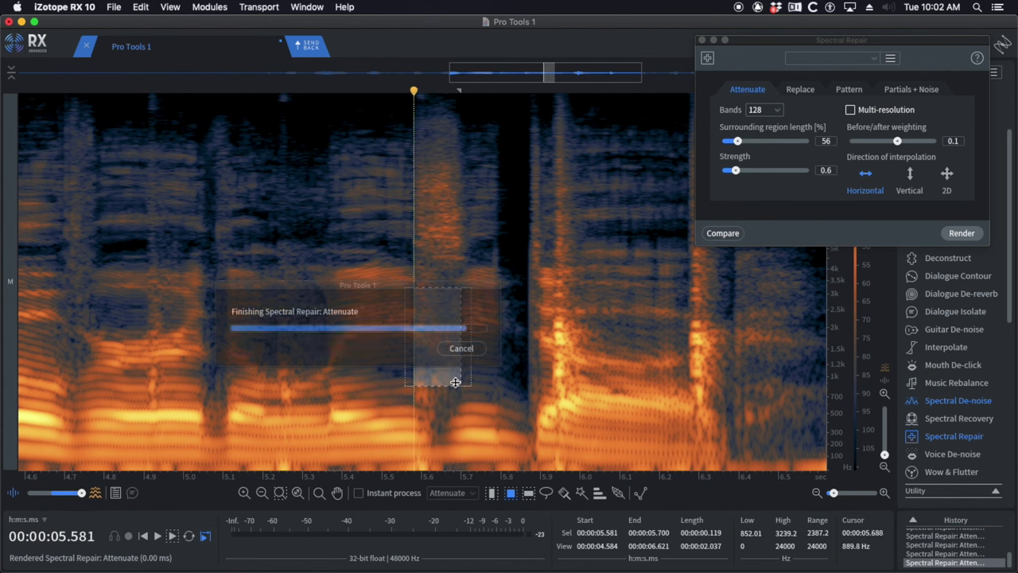
click(370, 331)
- Render Spectral Repair Attenuate on the clap from 5.920 to 6.000 s, 779 to 23926 Hz, and play back the result
scroll(483, 316, down, 3)
click(469, 303)
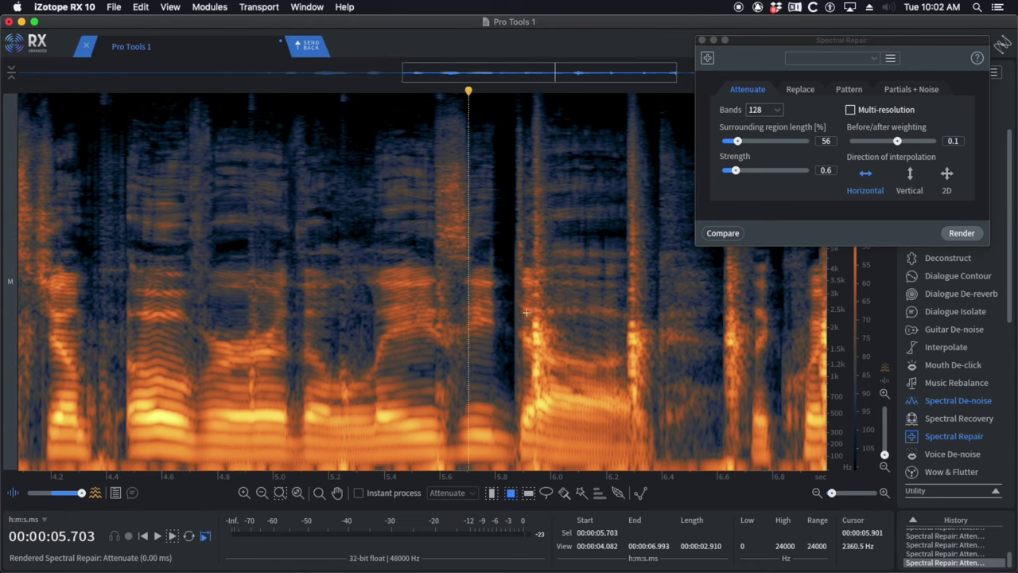
key(space)
key(space)
mouse_move(529, 95)
mouse_down()
mouse_move(545, 157)
mouse_move(548, 390)
mouse_up()
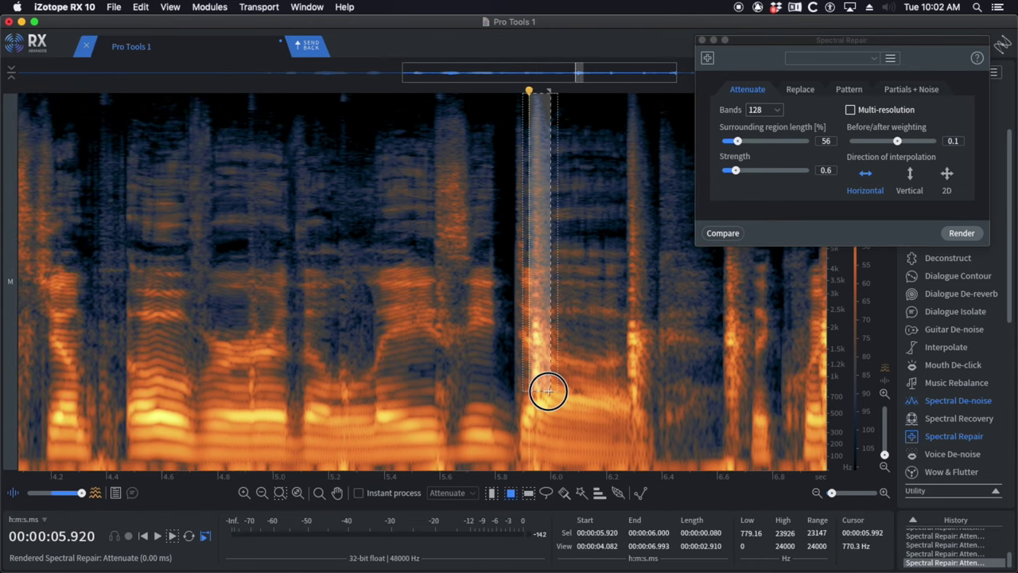
key(super+r)
click(472, 354)
key(space)
key(space)
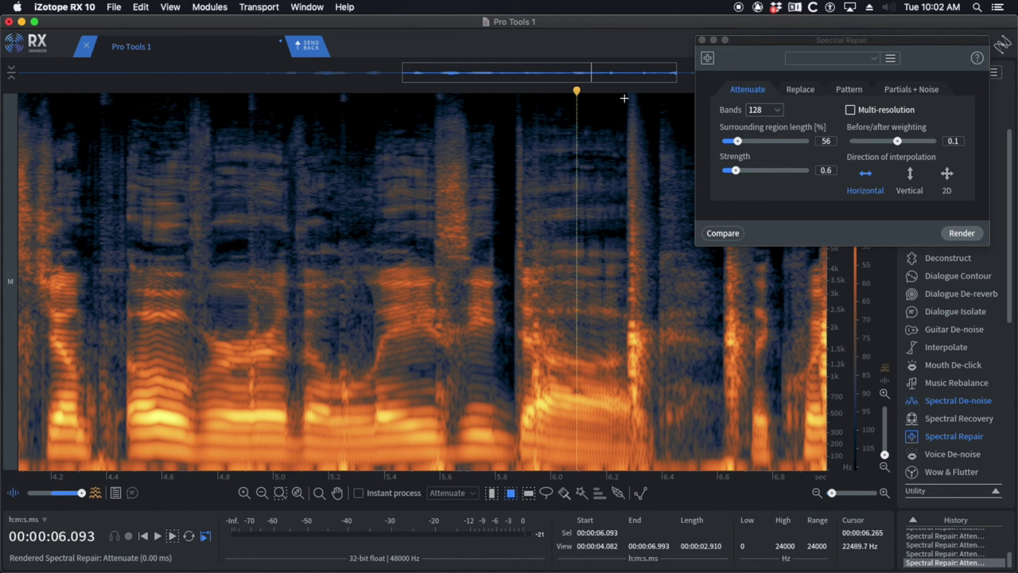
- Attenuate the clap at about 6.3 s with Spectral Repair and play back from 5.752 s
drag(624, 98, 653, 402)
key(super+r)
click(481, 308)
key(space)
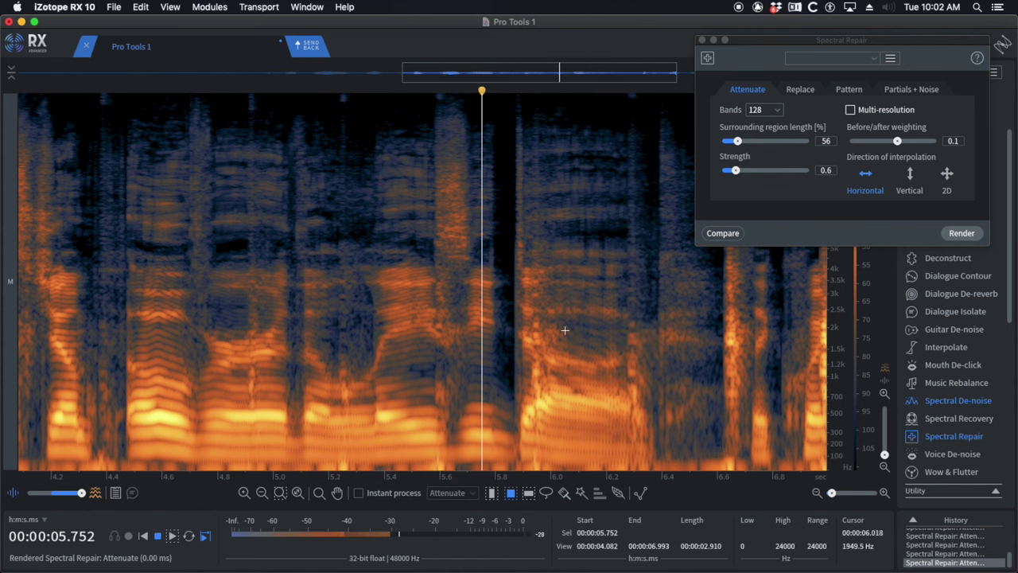
- Attenuate the remaining midrange of the 6.3 s clap with another Spectral Repair pass and play back the passage again
key(space)
drag(626, 318, 664, 391)
key(super+r)
click(482, 328)
key(space)
scroll(633, 346, down, 5)
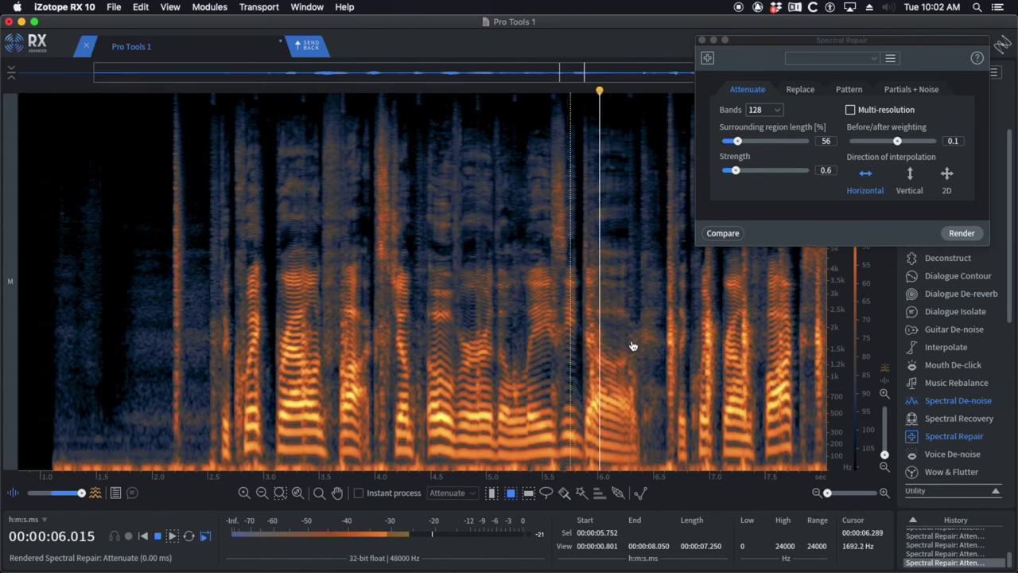
- Attenuate the clap from 6.571 to 6.698 s, 106 to 21534 Hz, with Spectral Repair
scroll(633, 346, up, 3)
key(space)
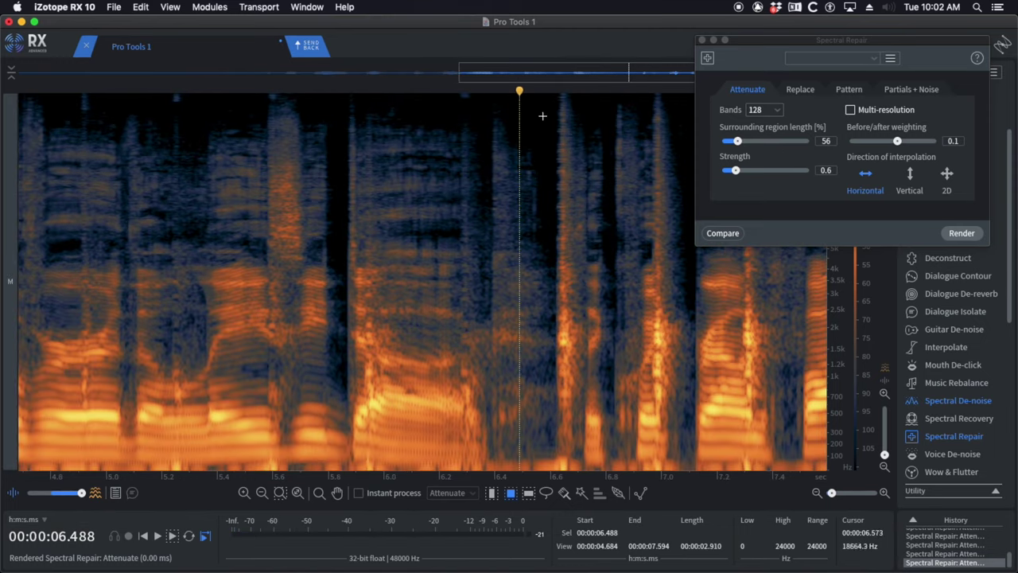
mouse_move(559, 119)
mouse_down()
mouse_move(580, 328)
mouse_move(569, 363)
mouse_move(593, 441)
mouse_up()
key(super+r)
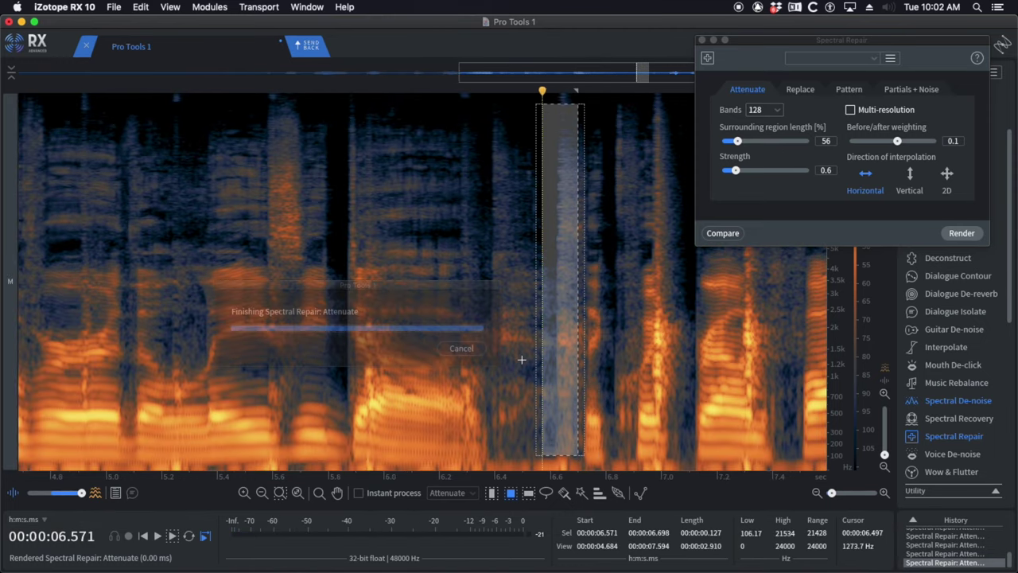
- Attenuate the clap's residue from 6.630 to 6.691 s, 797 to 16064 Hz, and play back the passage from 6.000 s
click(500, 310)
drag(560, 134, 575, 390)
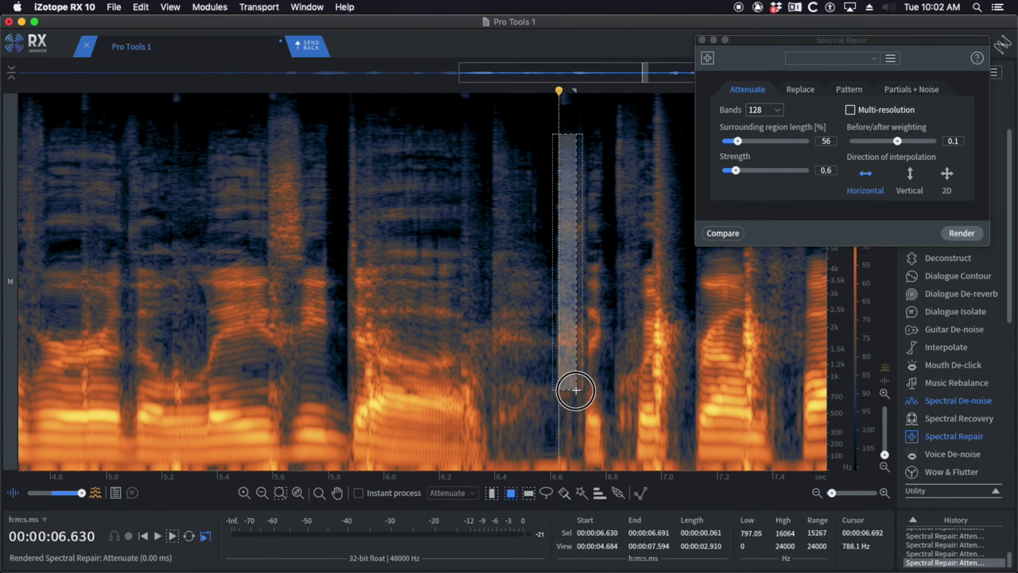
key(super+r)
click(384, 232)
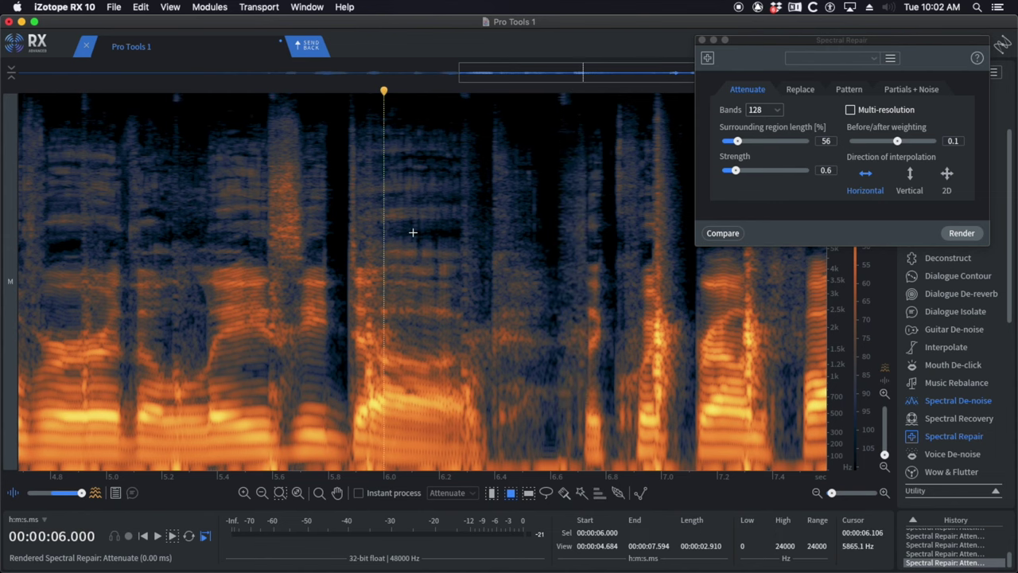
key(space)
key(space)
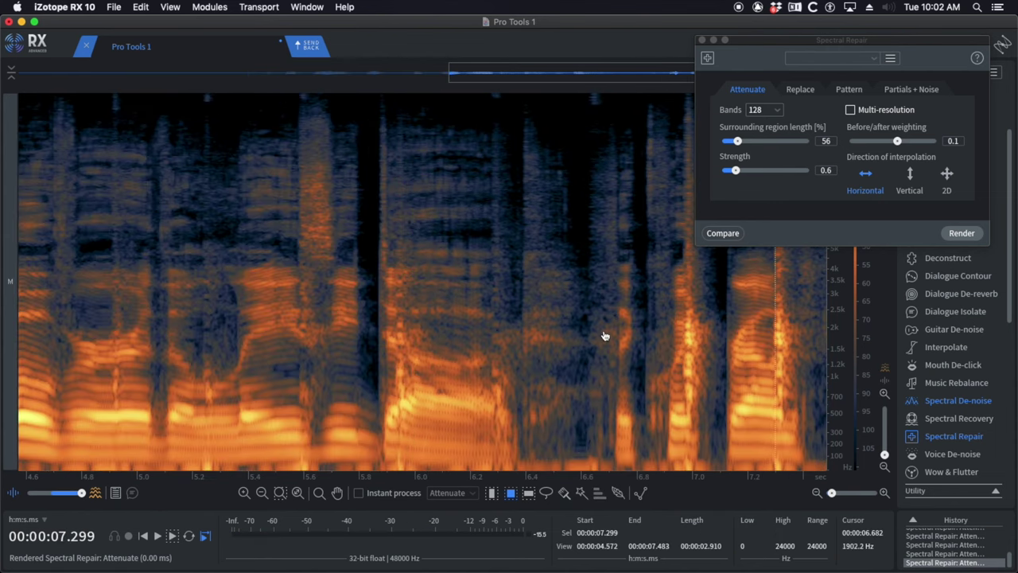
- Place the playhead on the clap at 7.000 s
scroll(604, 336, down, 5)
click(682, 337)
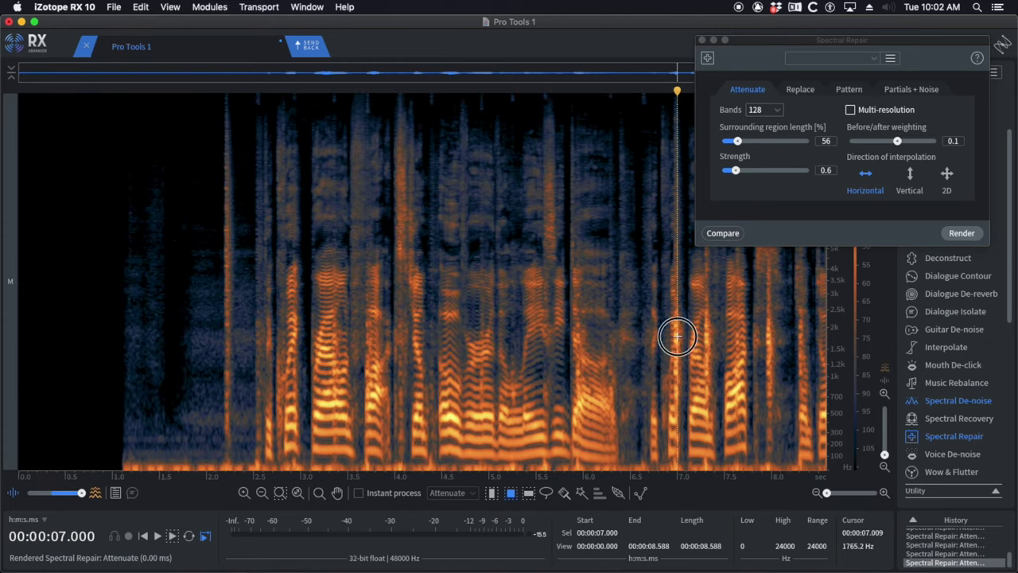
- Finish attenuating the claps with Spectral Repair, and send the audio back to Pro Tools, rendering it into the Cleaned Up track's clapping clip
scroll(682, 320, up, 5)
drag(632, 114, 673, 413)
key(Return)
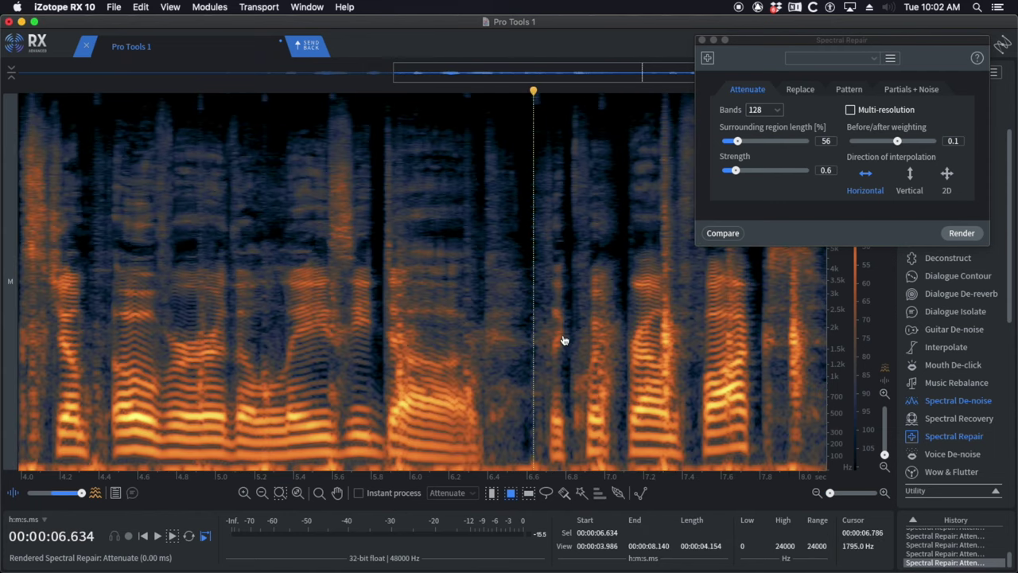
click(452, 315)
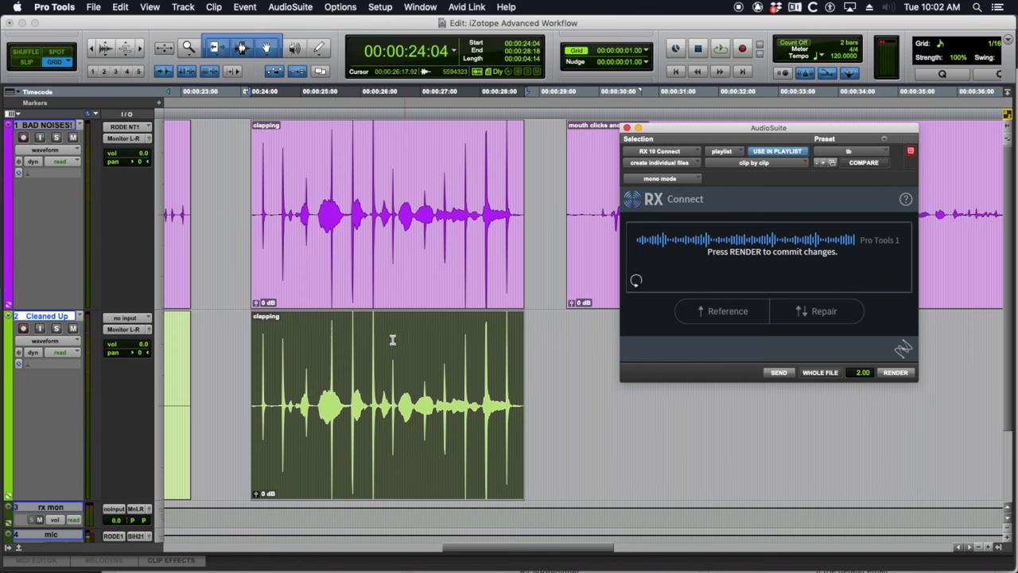
click(895, 372)
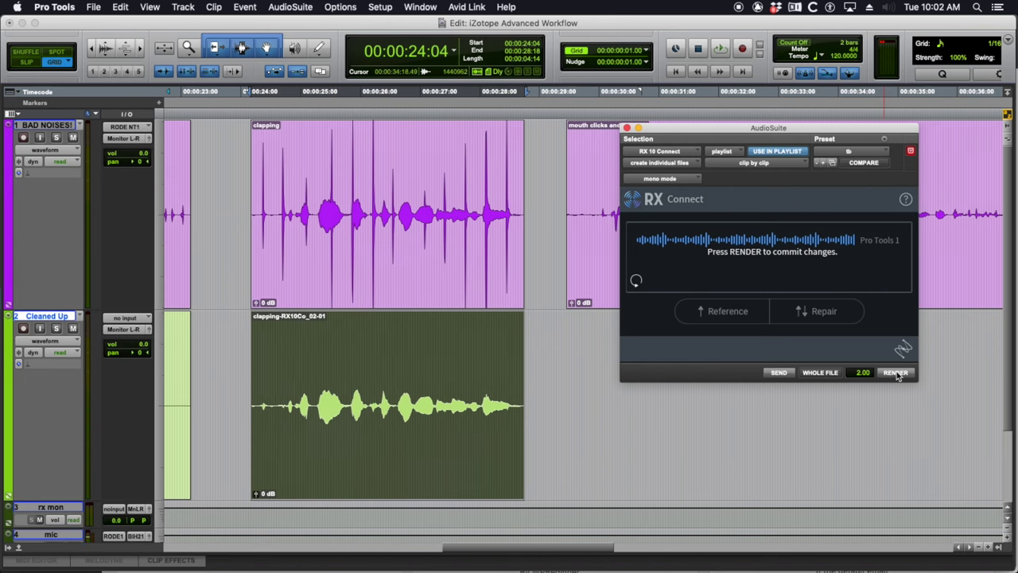
- Play the original clapping clip and the cleaned clip in turn to compare them, and close RX Connect
click(322, 288)
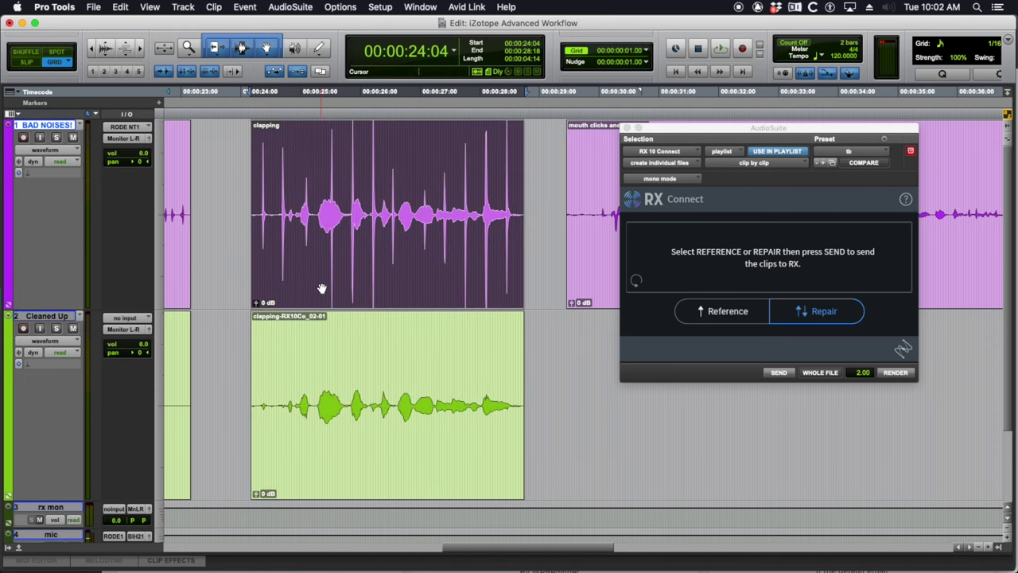
key(space)
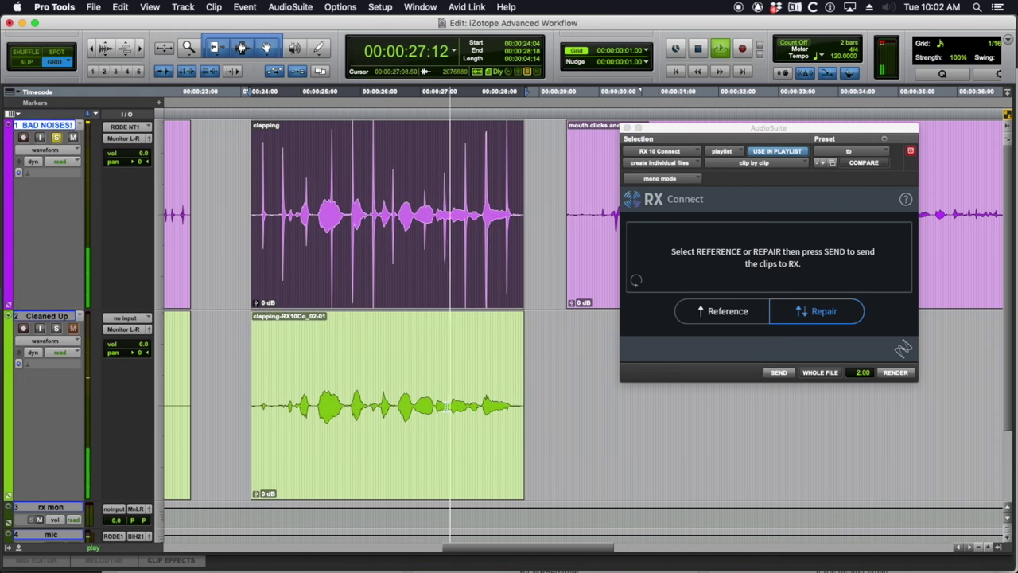
click(439, 471)
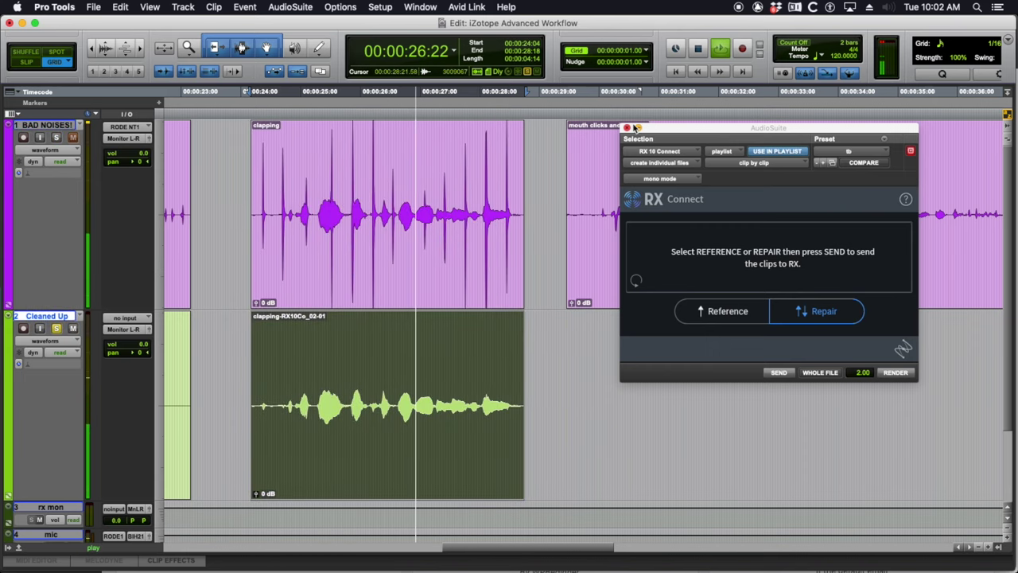
click(627, 127)
key(space)
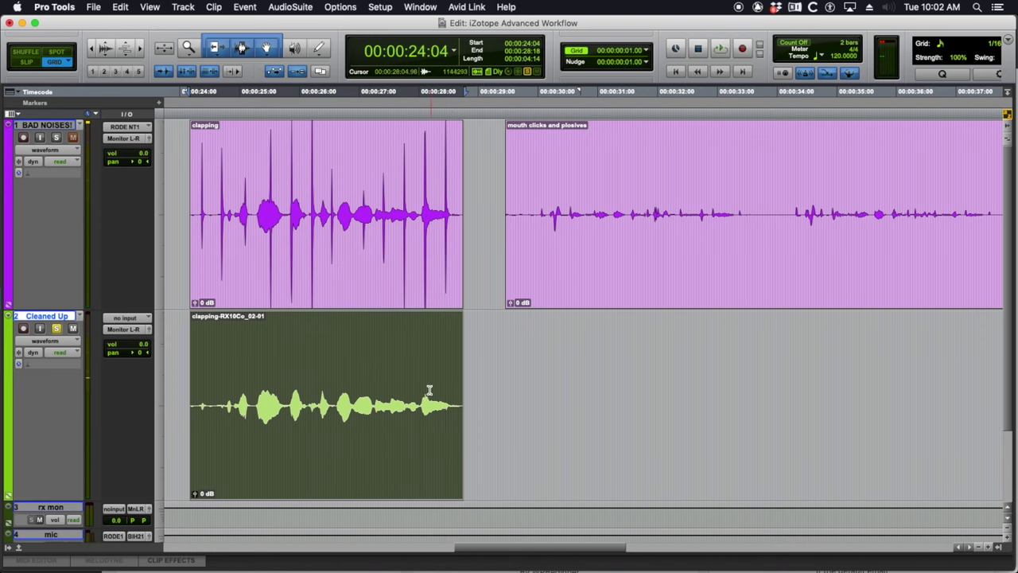
click(384, 385)
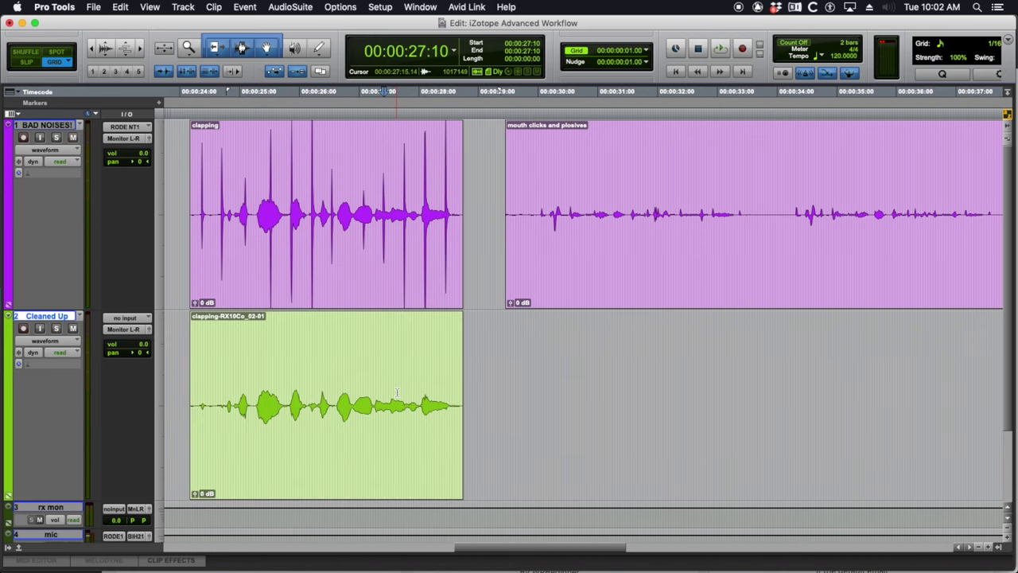
- Send the "mouth clicks and plosives" clip on the BAD NOISES! track to RX for repair
scroll(399, 396, right, 5)
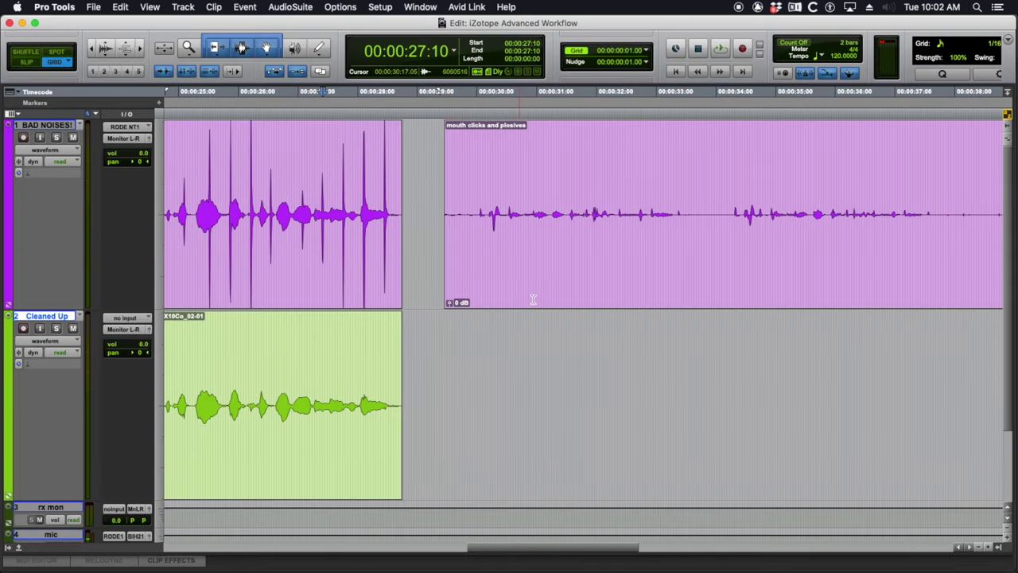
scroll(458, 294, right, 5)
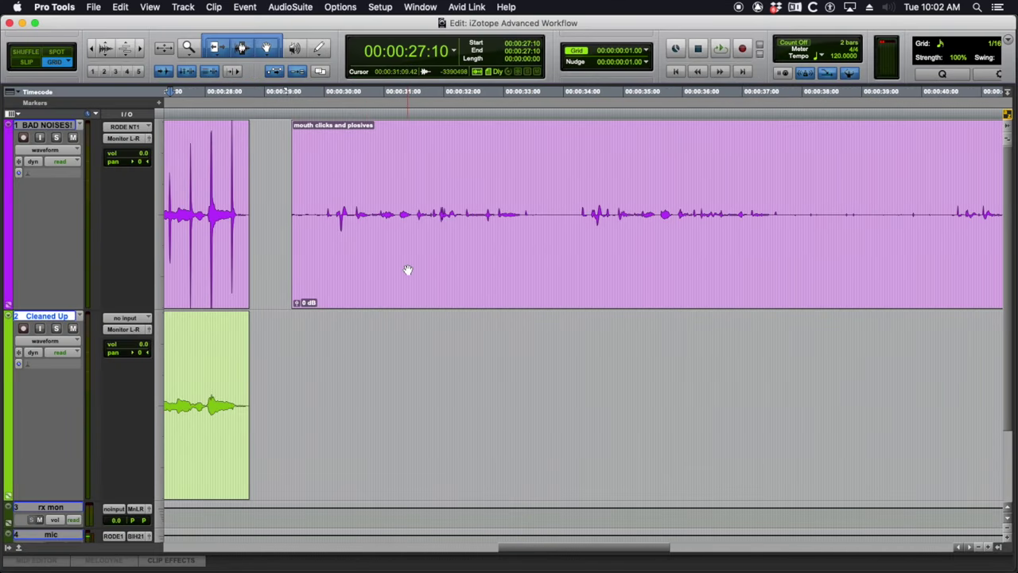
key(r)
key(r)
scroll(463, 279, right, 5)
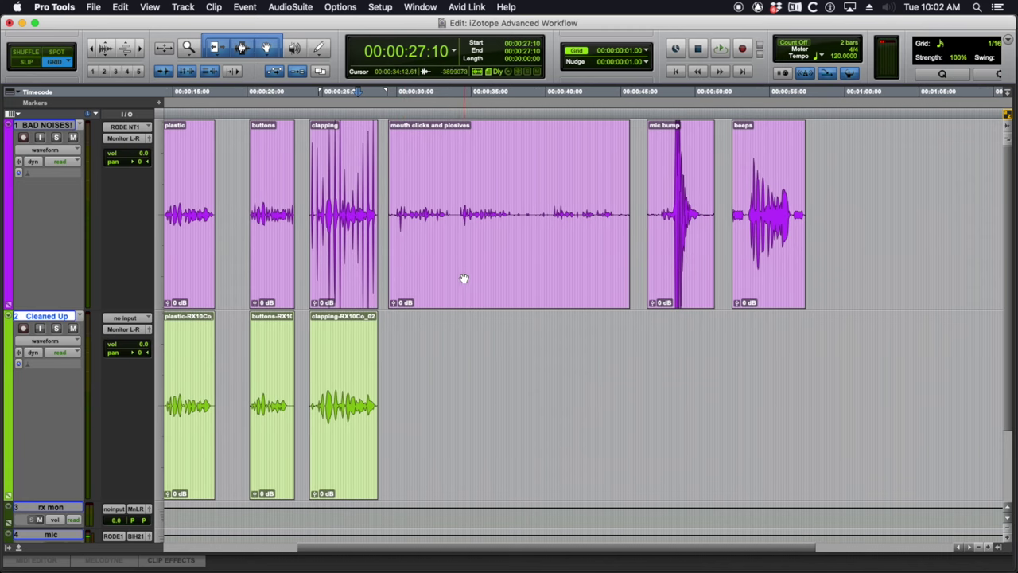
click(460, 278)
scroll(469, 281, right, 2)
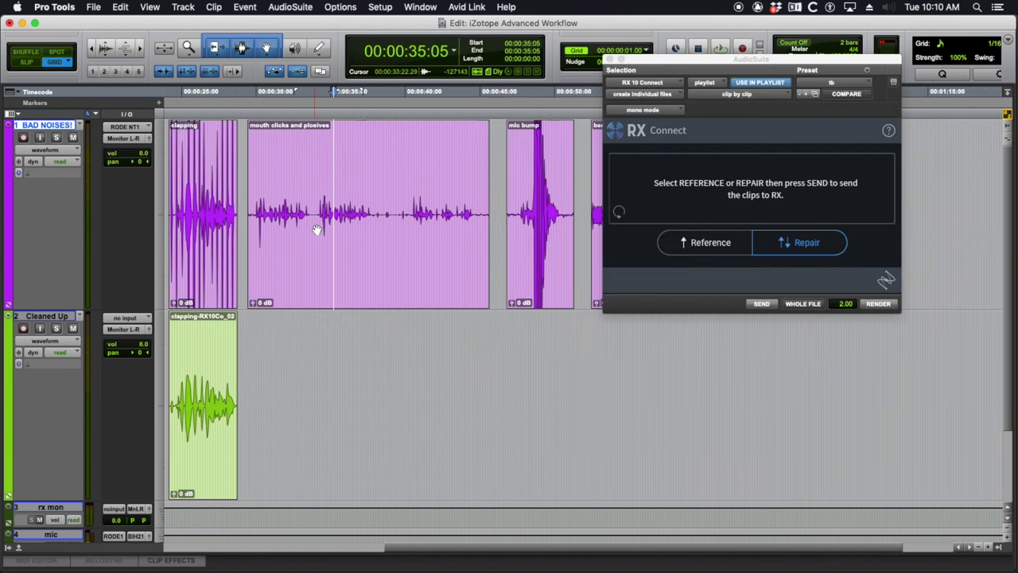
click(346, 277)
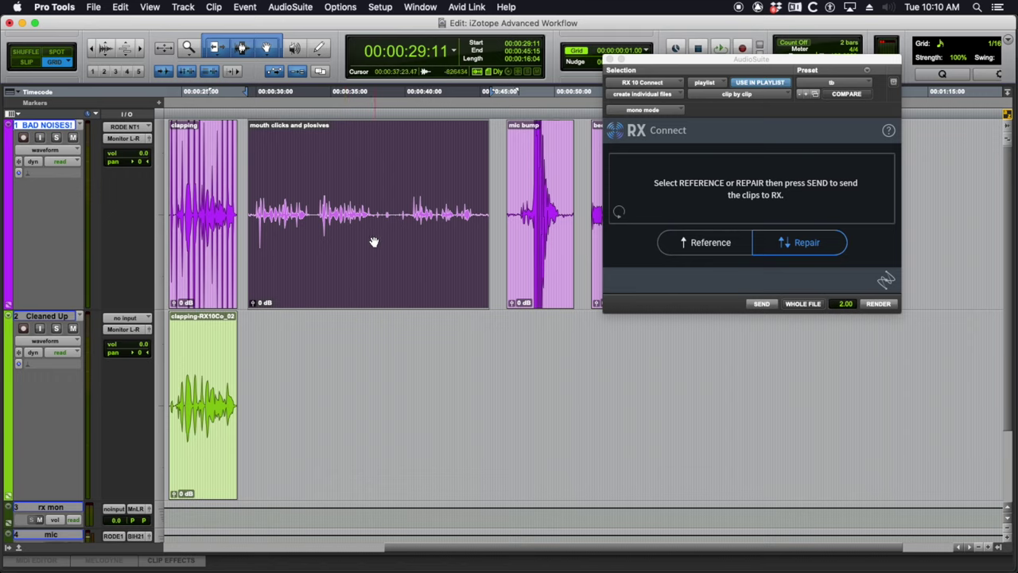
click(765, 306)
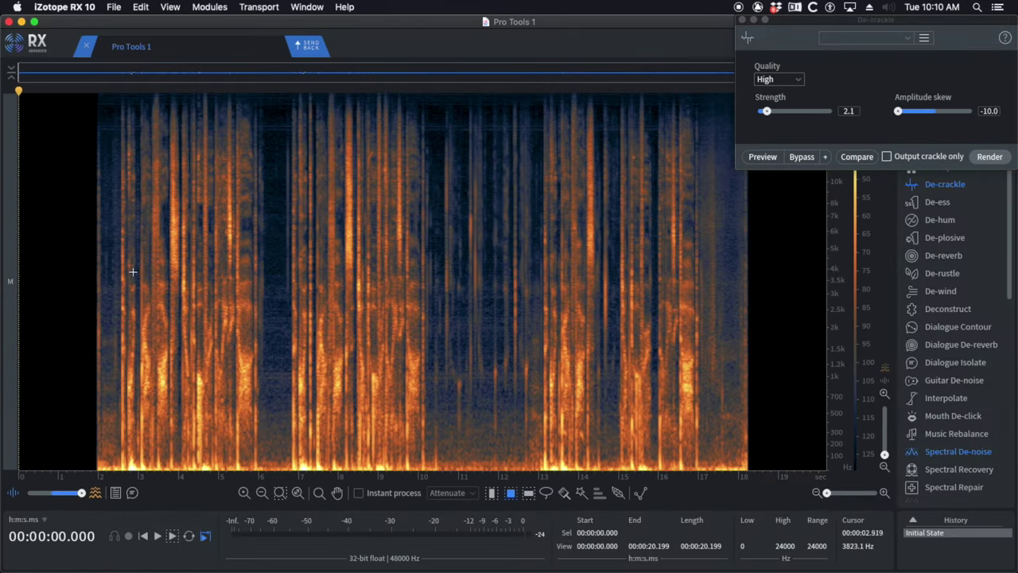
- Play the opening speech in the RX spectrogram from about 2.2 seconds, and check the source clip in Pro Tools before returning
click(107, 247)
key(space)
scroll(123, 249, up, 3)
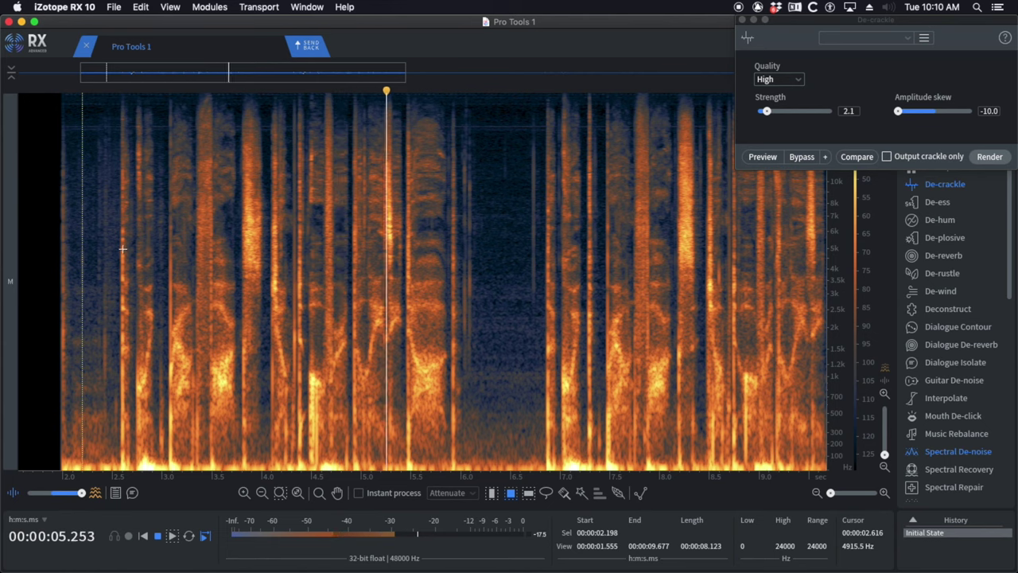
scroll(122, 249, down, 2)
key(space)
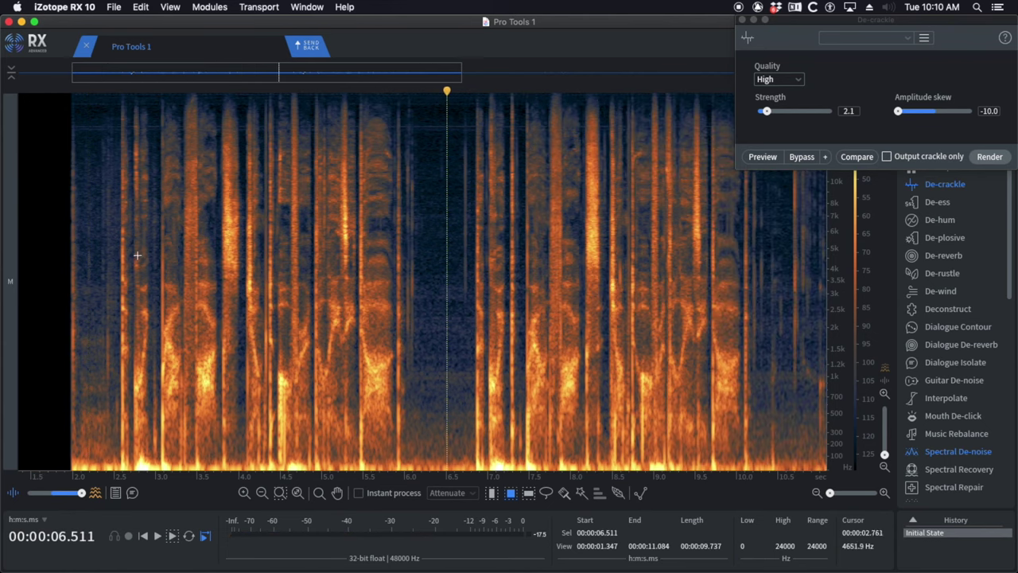
key(super+Tab)
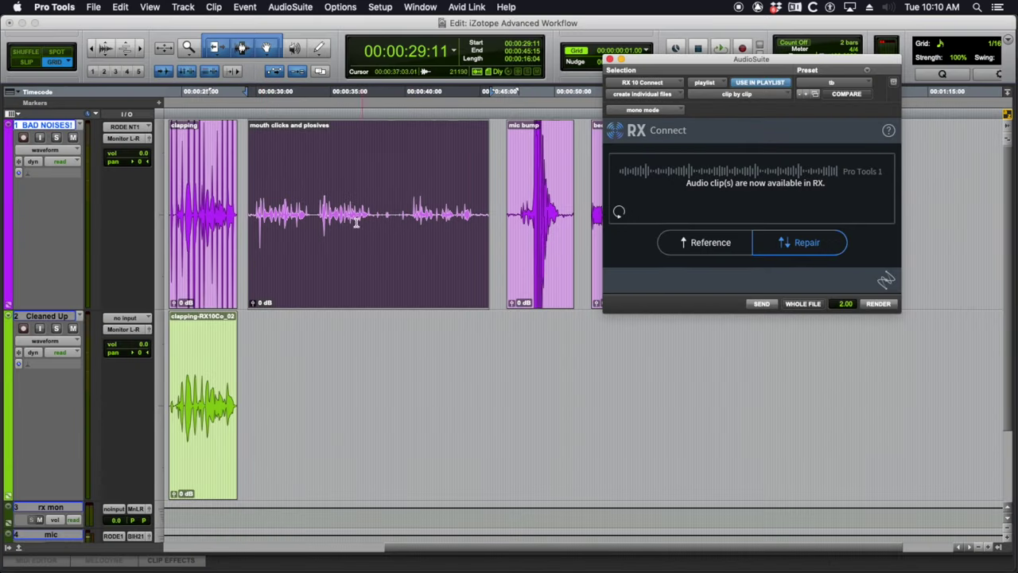
key(super+Tab)
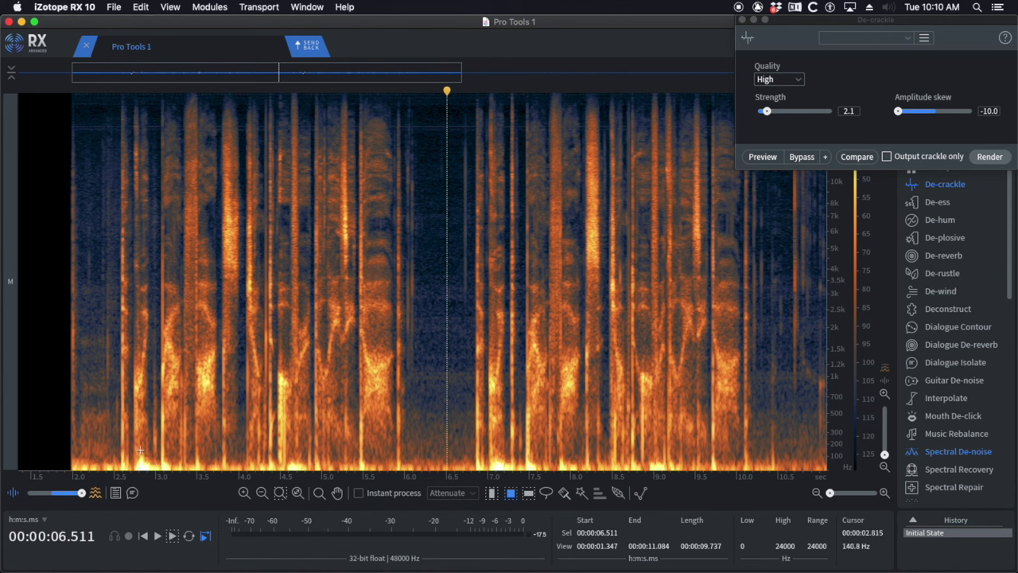
- Inspect the low-frequency bursts near 2.7 and 4.65 seconds, and play the passage from 2.5 seconds
click(132, 453)
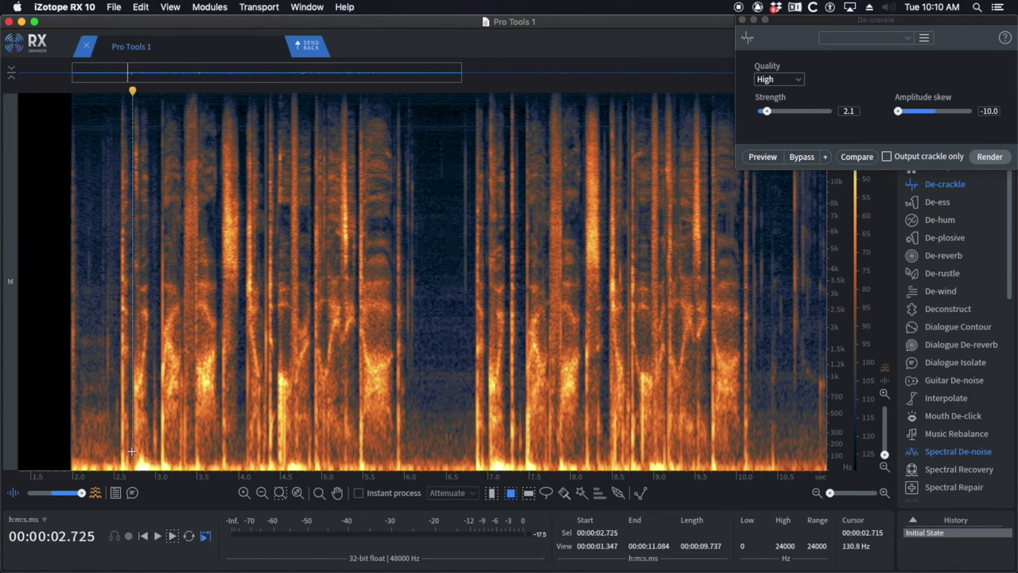
click(292, 461)
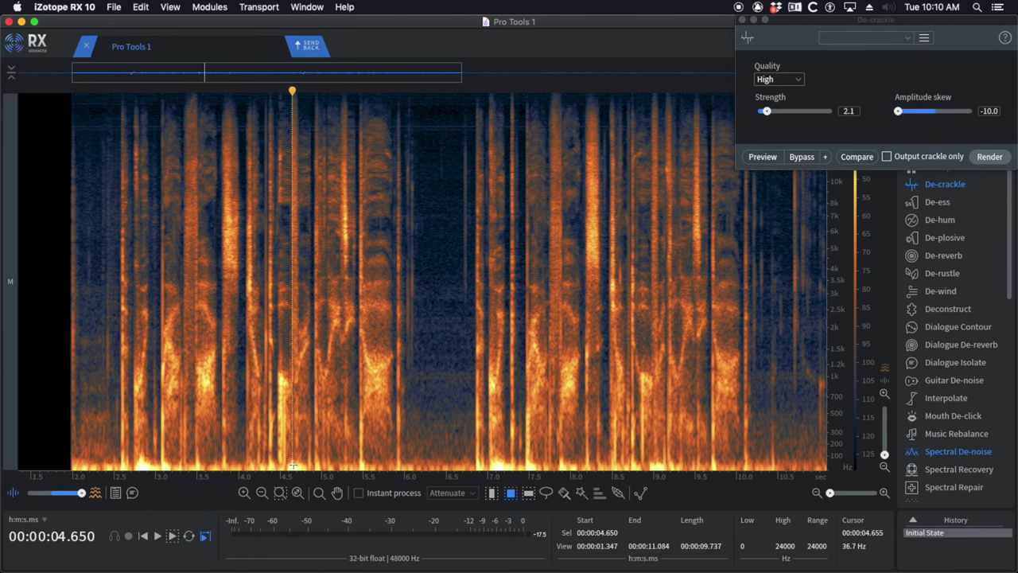
click(115, 435)
key(space)
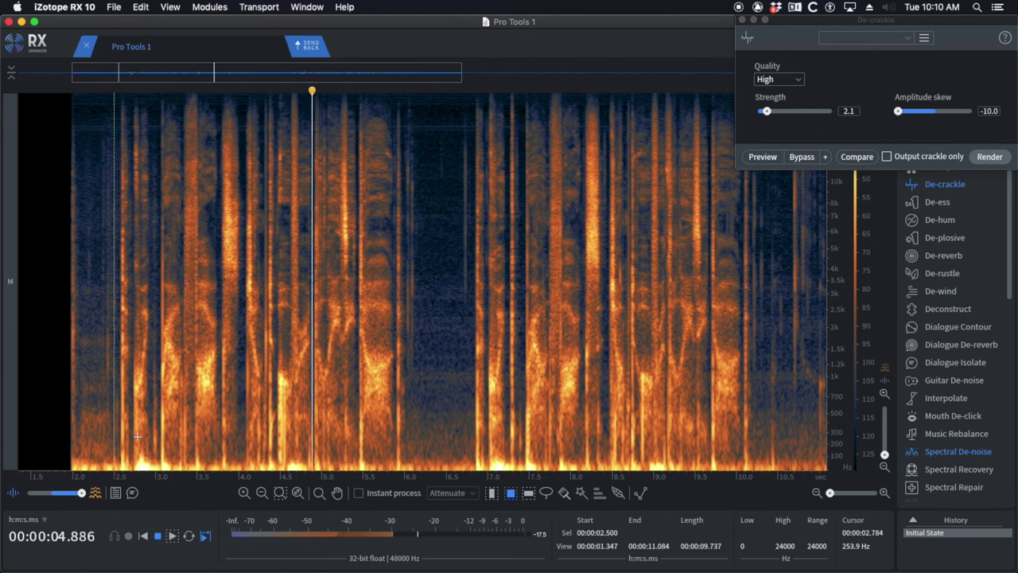
key(space)
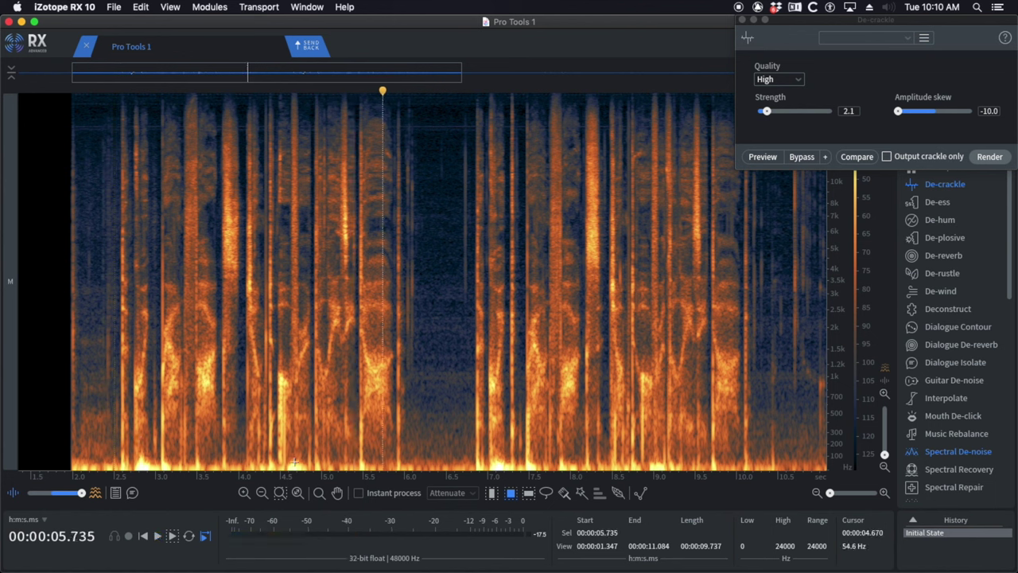
- Examine the low-frequency bursts near 4.5 and 2.75 seconds, and repeatedly play short passages around the first one
click(288, 463)
click(281, 459)
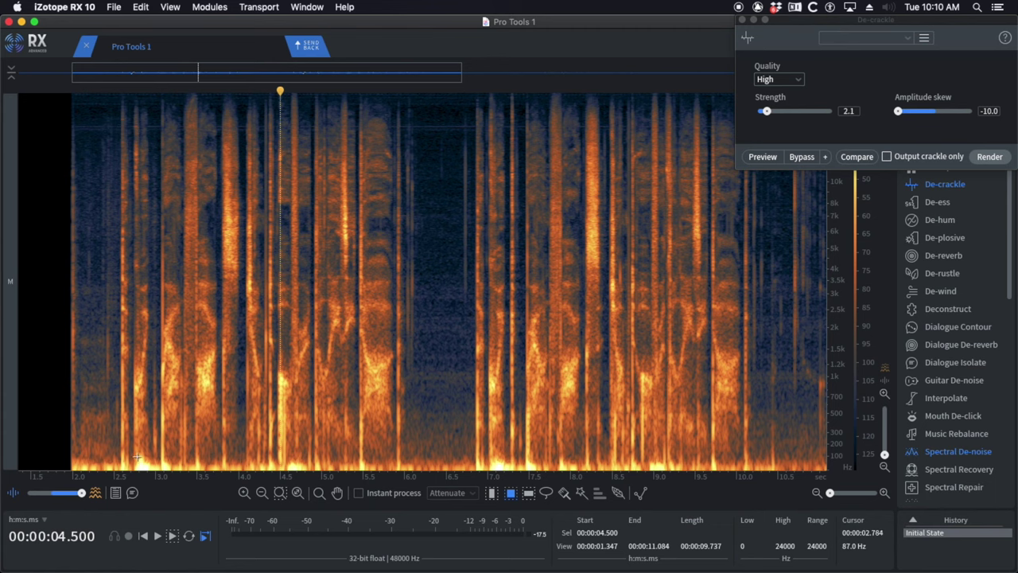
click(135, 457)
scroll(137, 459, up, 3)
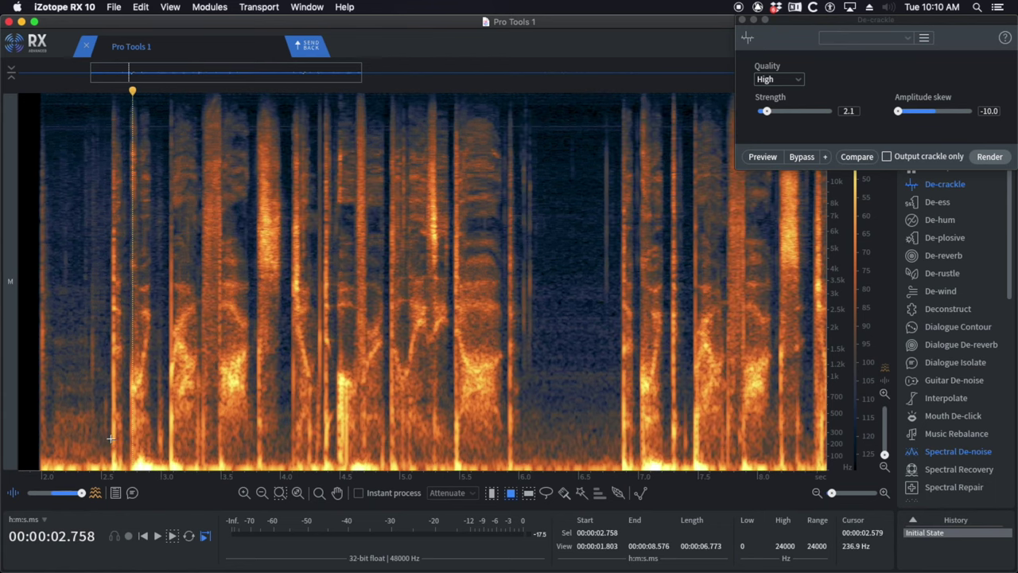
click(106, 437)
key(space)
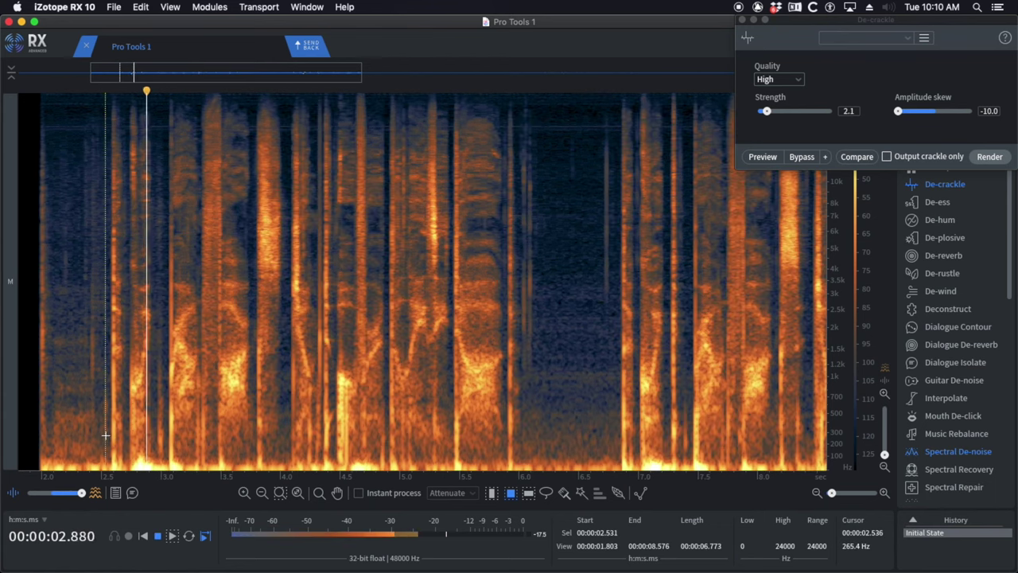
key(space)
click(108, 429)
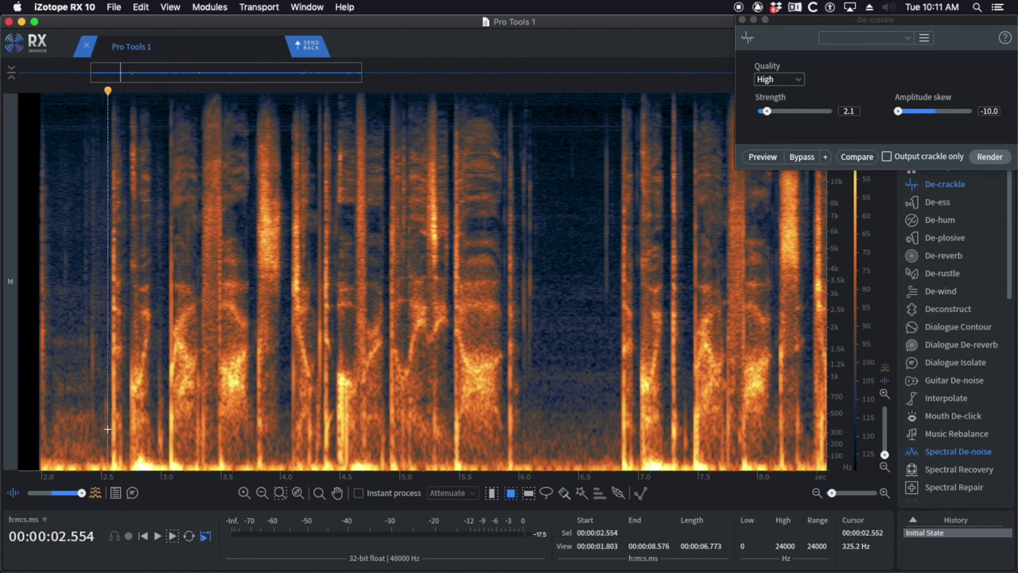
key(space)
key(space)
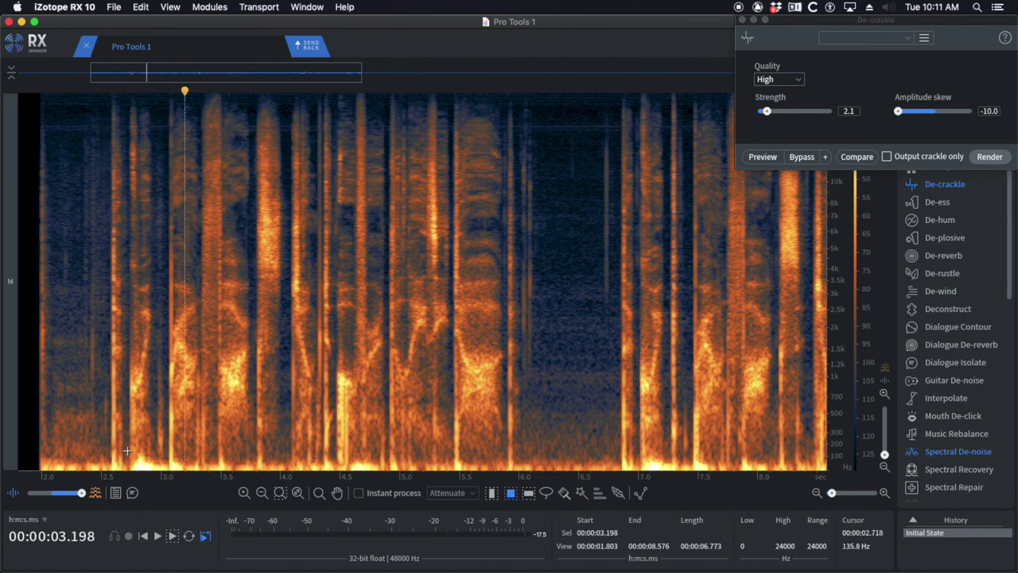
click(127, 451)
key(space)
key(space)
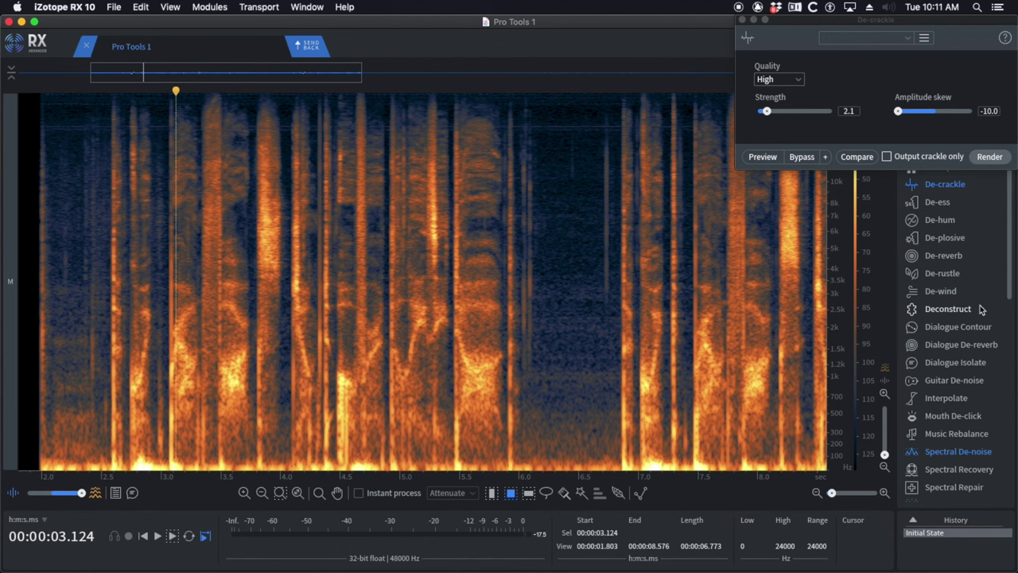
- Try De-plosive on the whole clip with its present settings, and undo the render
click(946, 238)
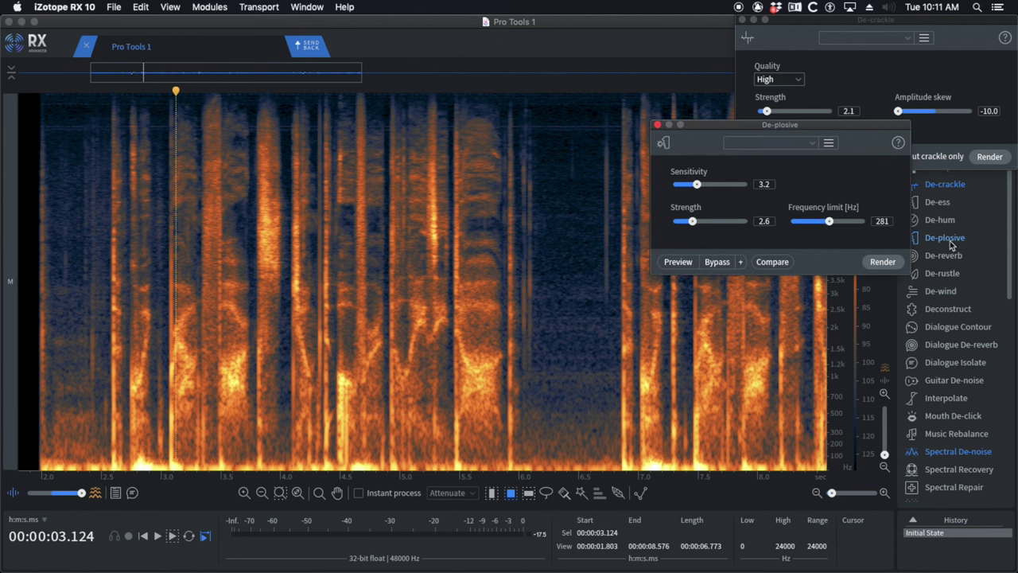
click(883, 263)
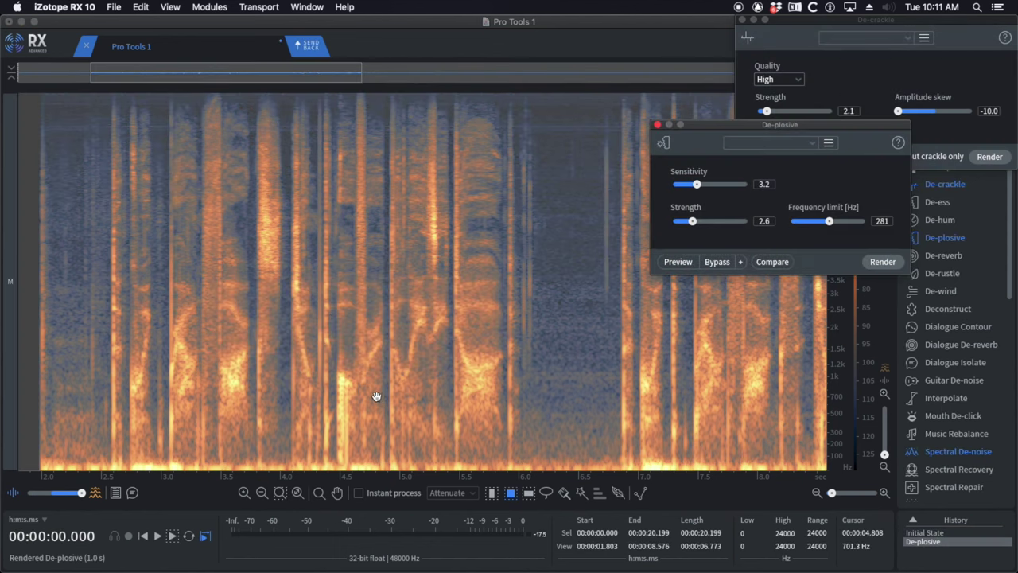
key(super+z)
- Copy the low-frequency room tone from about 2.12 to 2.38 seconds, below about 106 Hz, and paste it over the plosive near 2.73 seconds
click(301, 417)
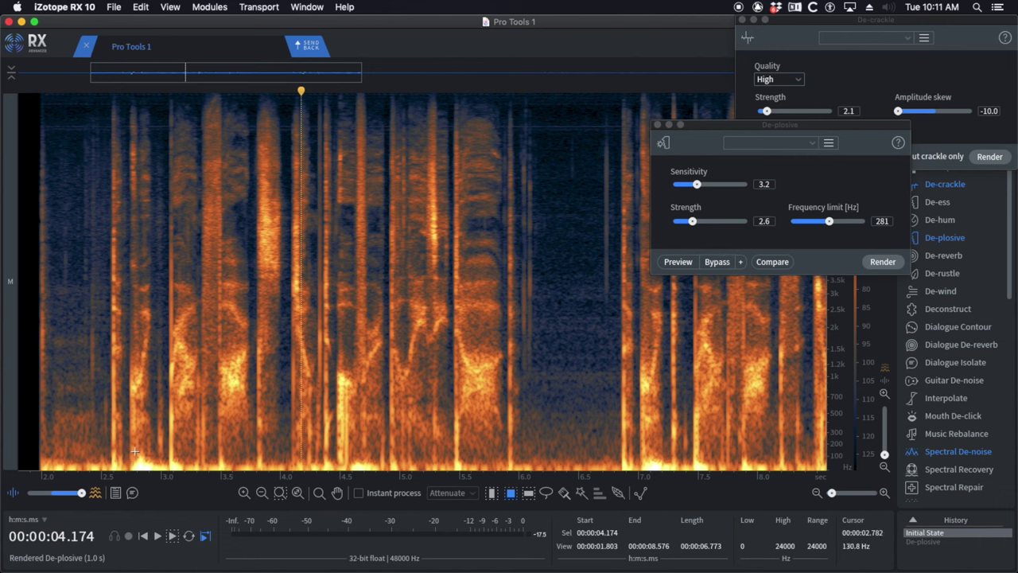
drag(55, 455, 87, 478)
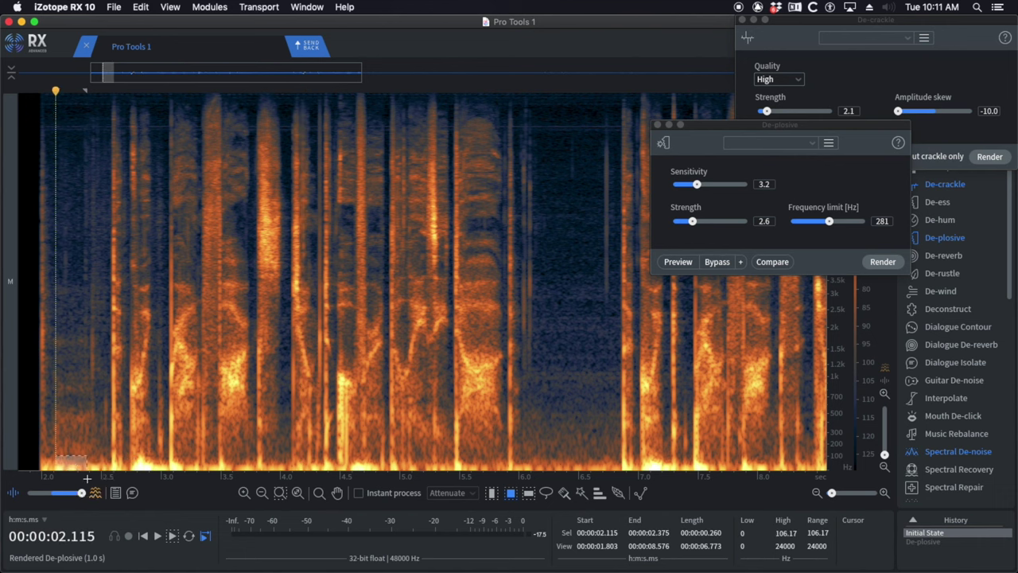
key(super+c)
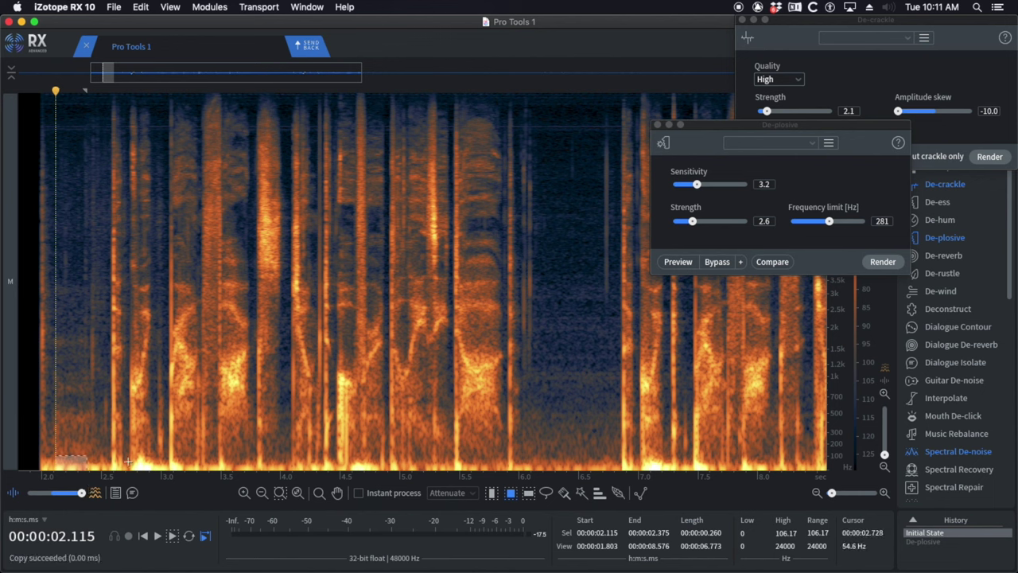
click(129, 462)
key(super+v)
- Play the passage from just before the patched plosive to check the replacement
click(97, 441)
key(space)
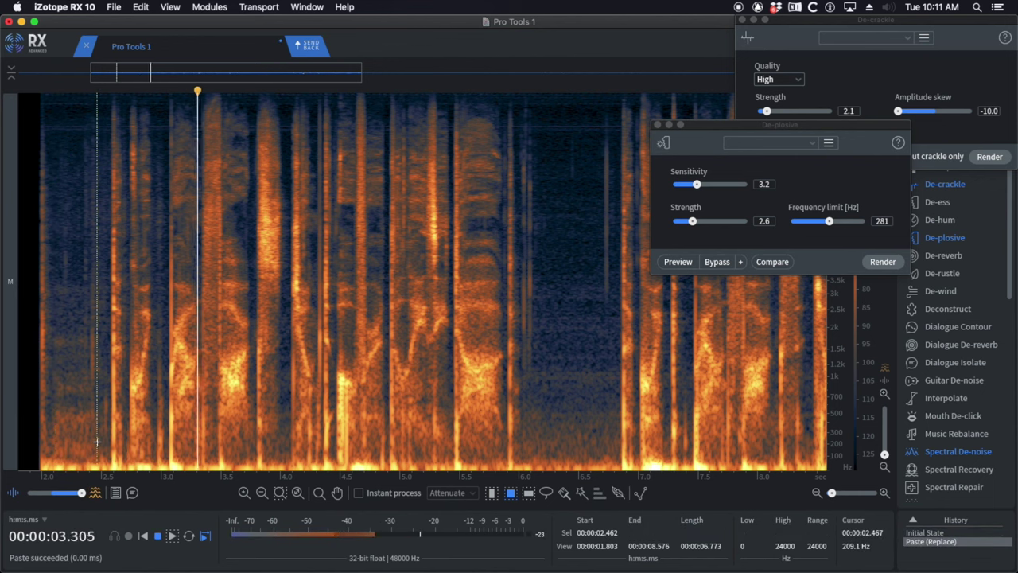
click(83, 441)
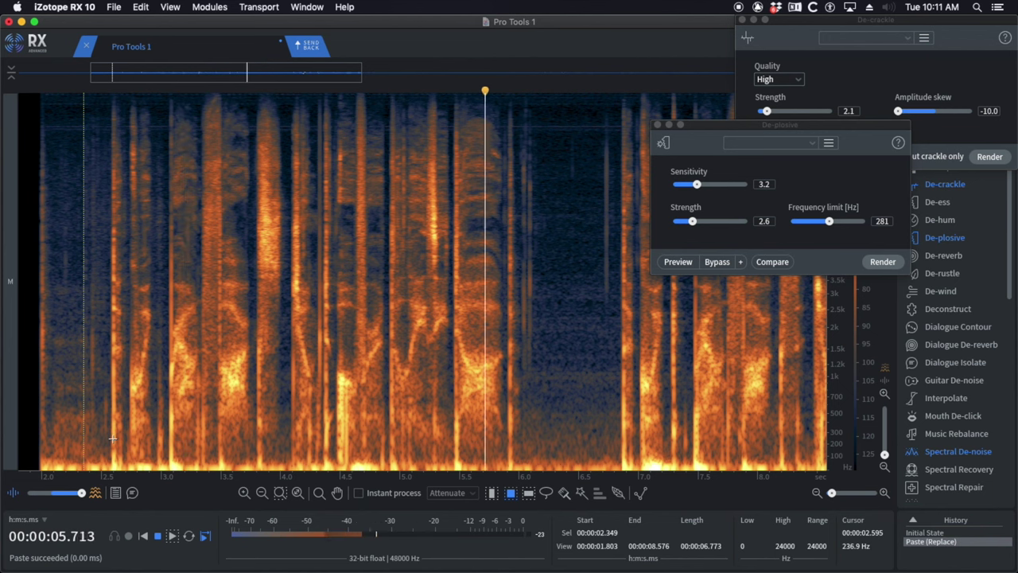
- Undo the room-tone paste and render De-plosive on the low frequencies below about 260 Hz, from about 2.73 to 3.15 seconds
key(space)
key(super+z)
drag(180, 469, 129, 438)
click(878, 266)
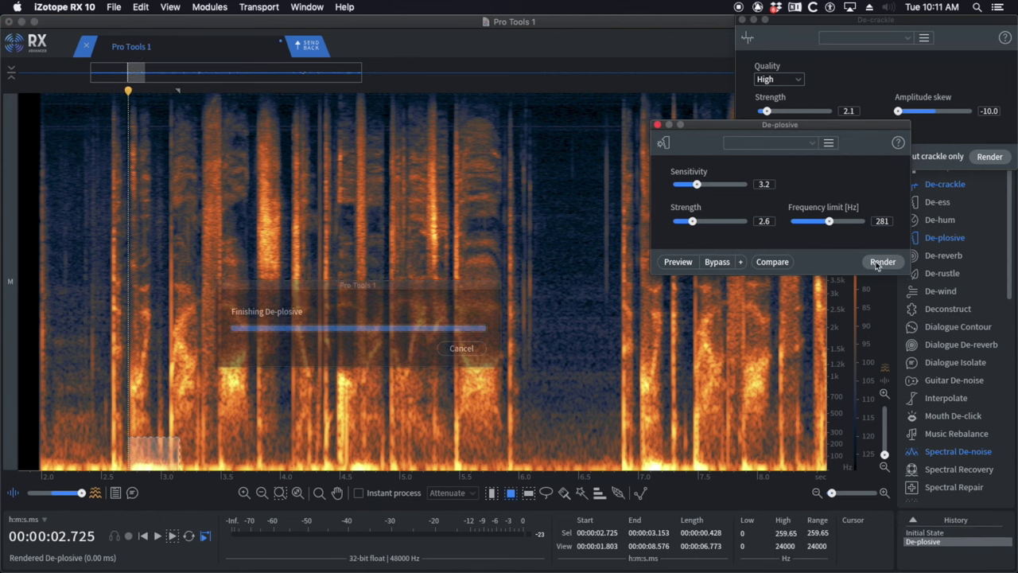
- Play the passage from about 2.2 seconds to check the De-plosive result, and close the De-plosive module
click(121, 400)
click(66, 397)
key(space)
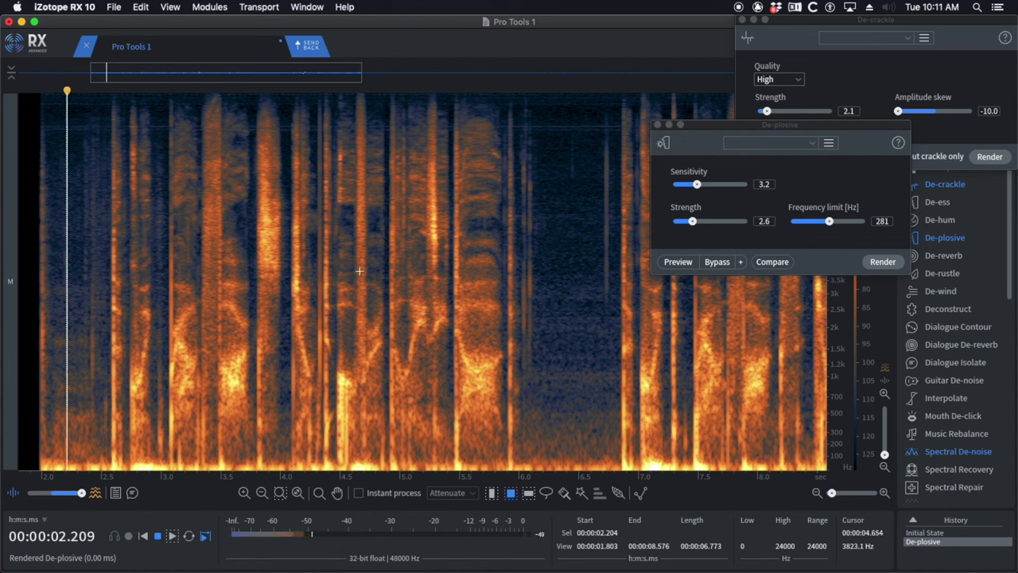
click(657, 125)
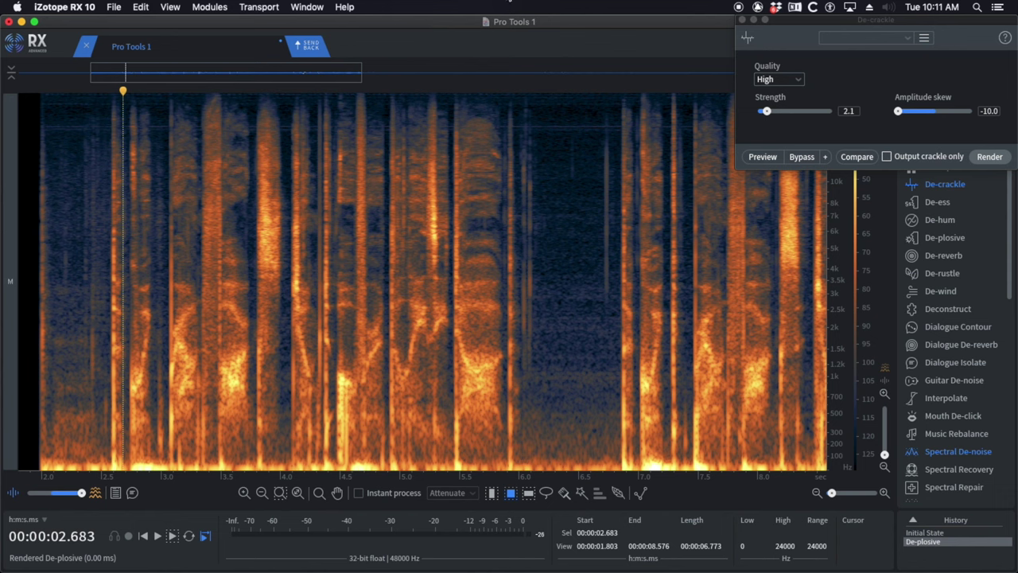
- Close the De-crackle module and open Mouth De-click from the repair modules
drag(780, 21, 800, 25)
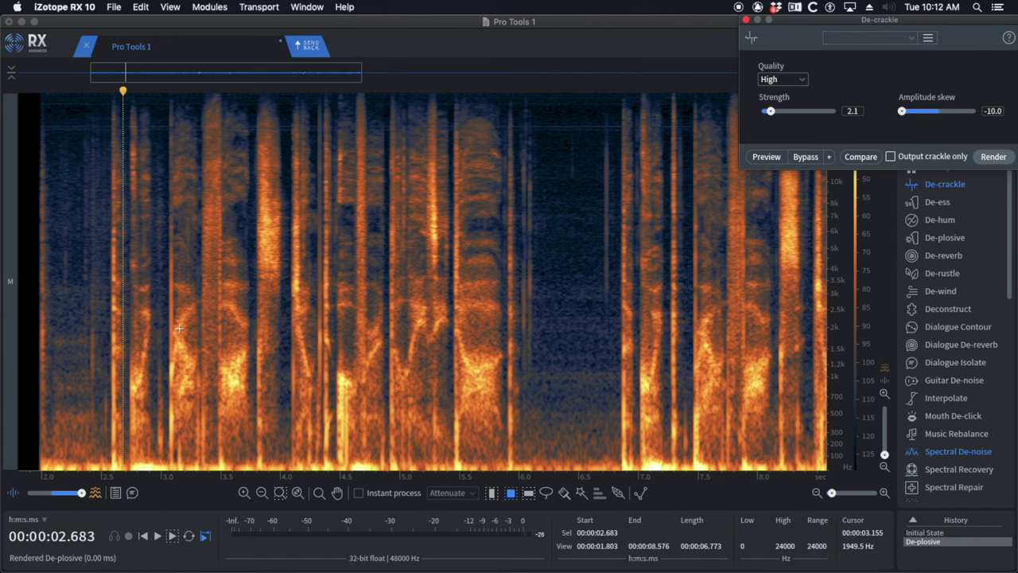
scroll(133, 234, up, 5)
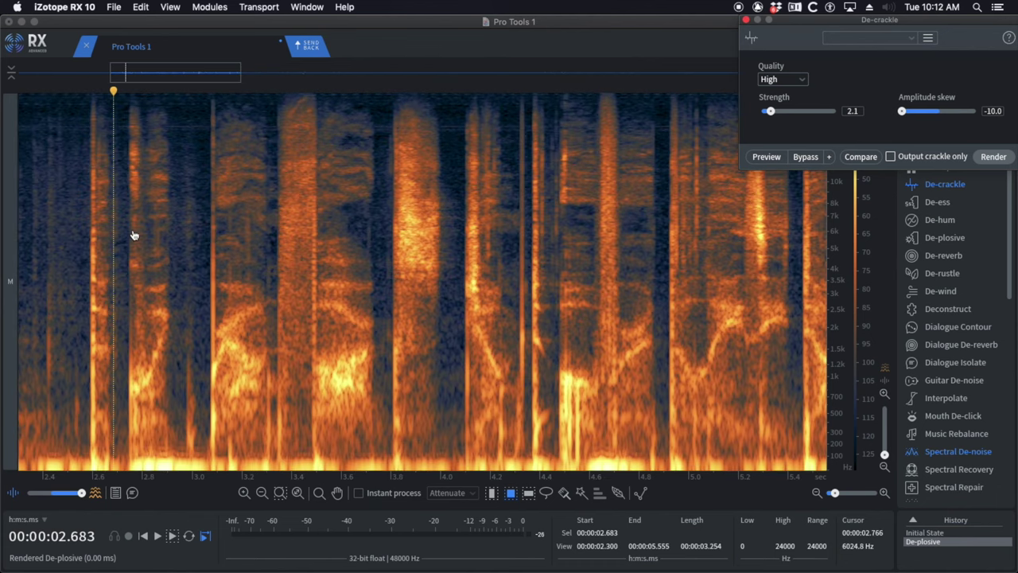
scroll(134, 235, down, 6)
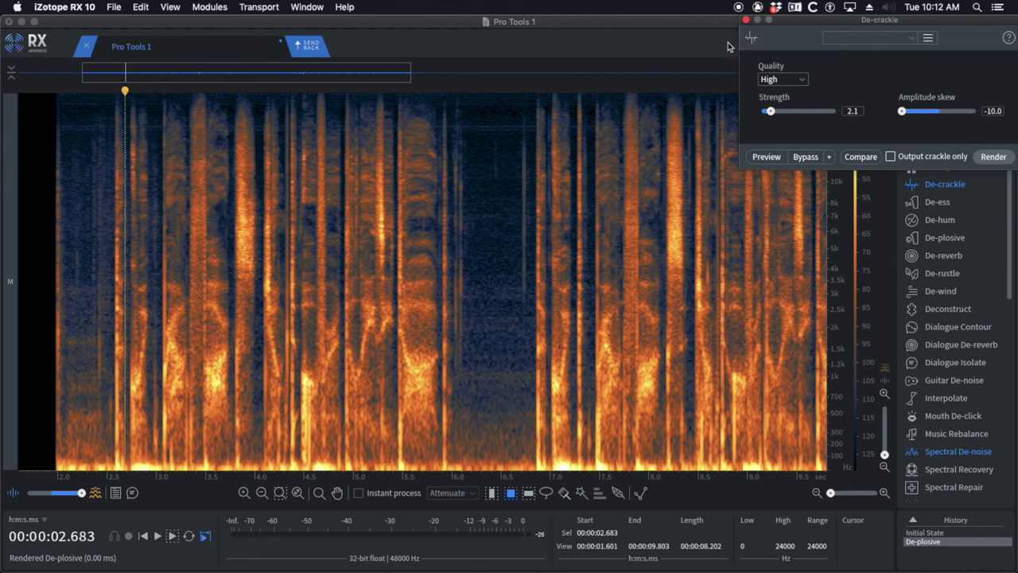
click(747, 21)
scroll(940, 175, up, 3)
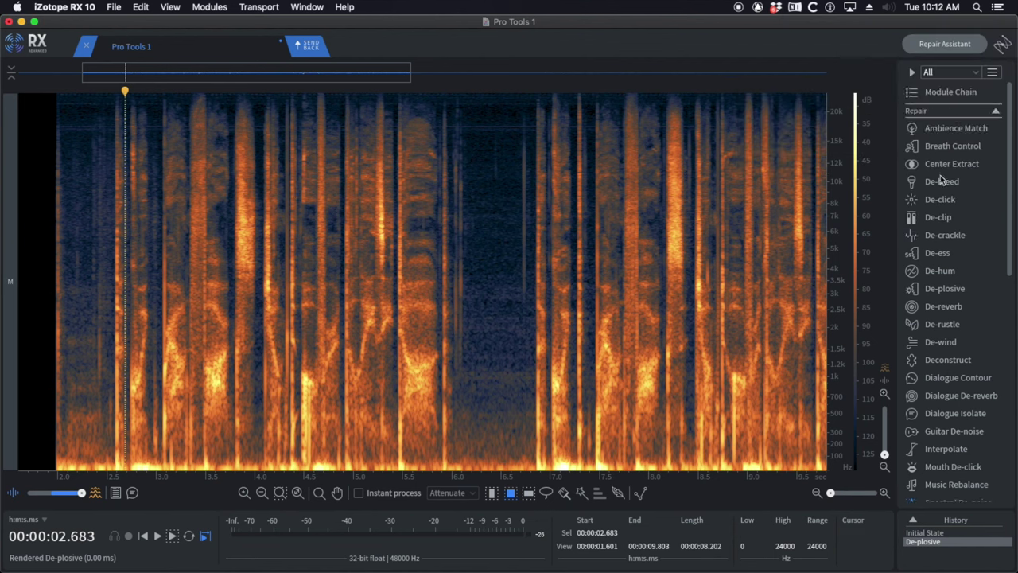
scroll(951, 292, down, 2)
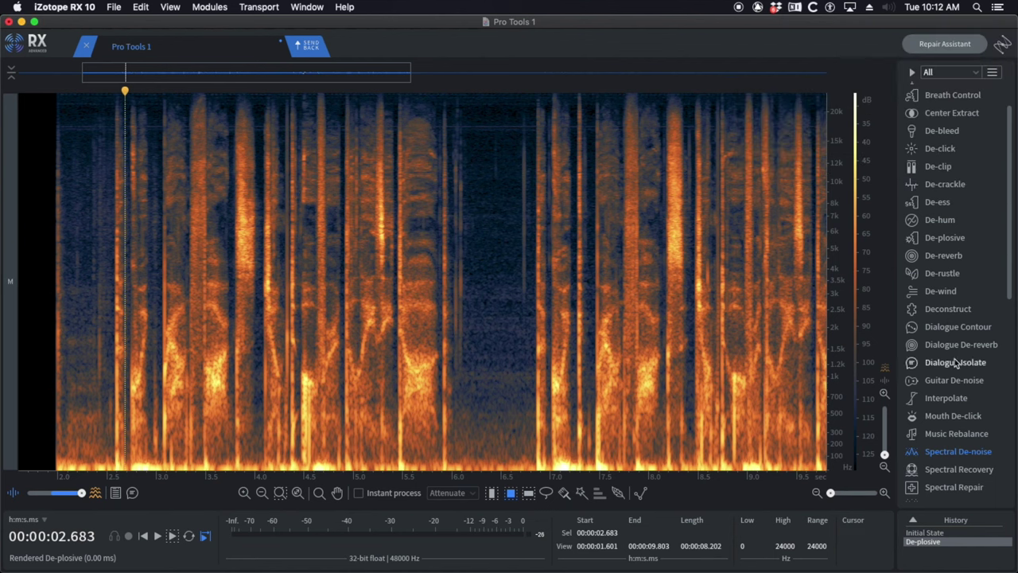
click(956, 413)
- Repeatedly play the dialogue from about 2.5 seconds, and listen for mouth clicks
click(107, 228)
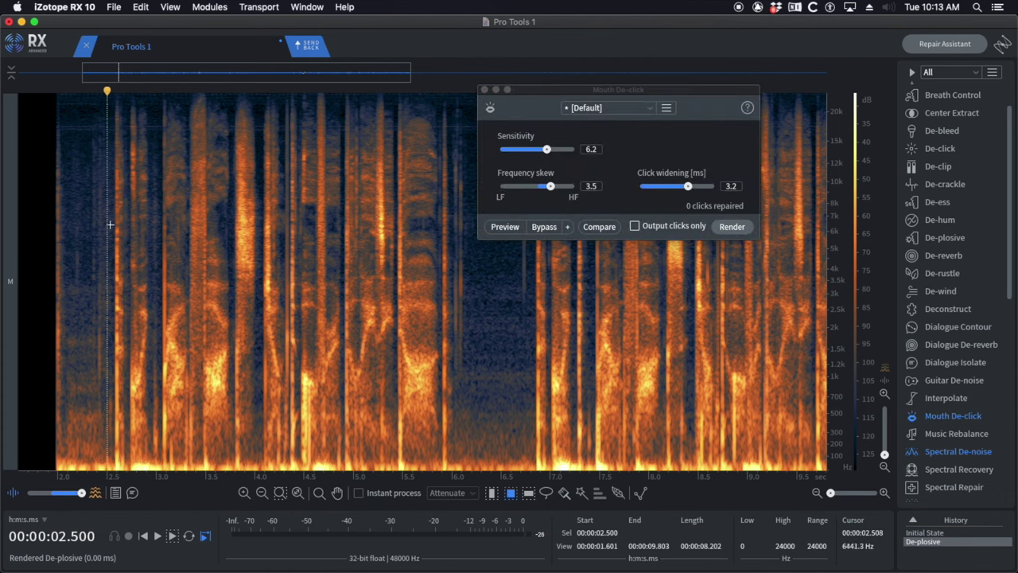
key(space)
scroll(150, 231, up, 3)
key(space)
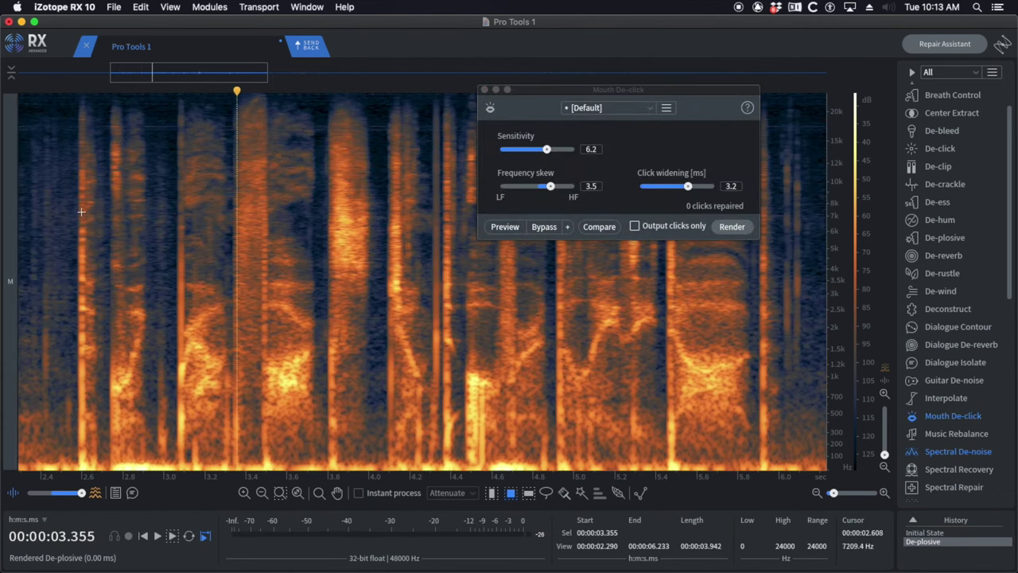
click(67, 238)
key(space)
click(65, 238)
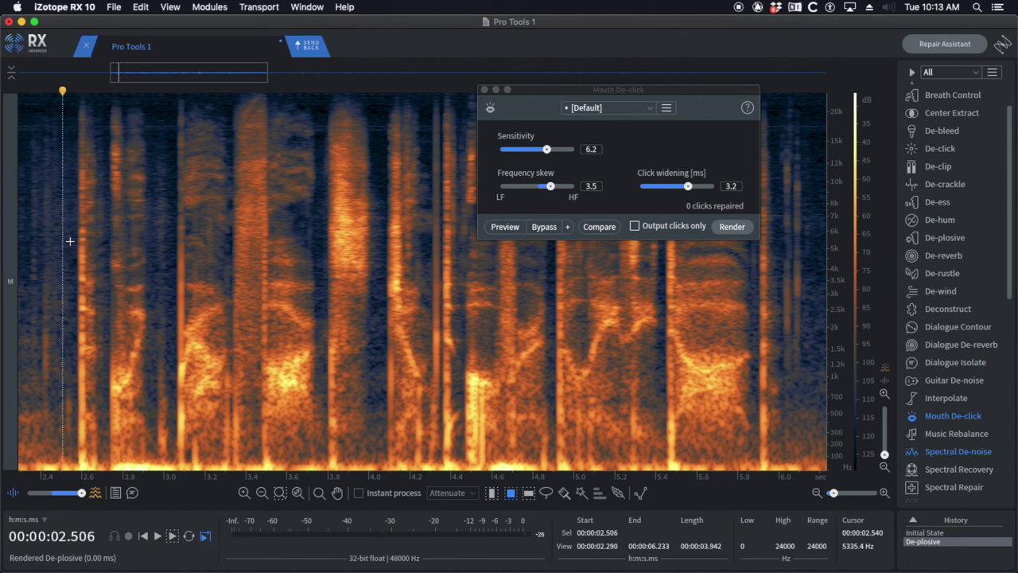
click(178, 266)
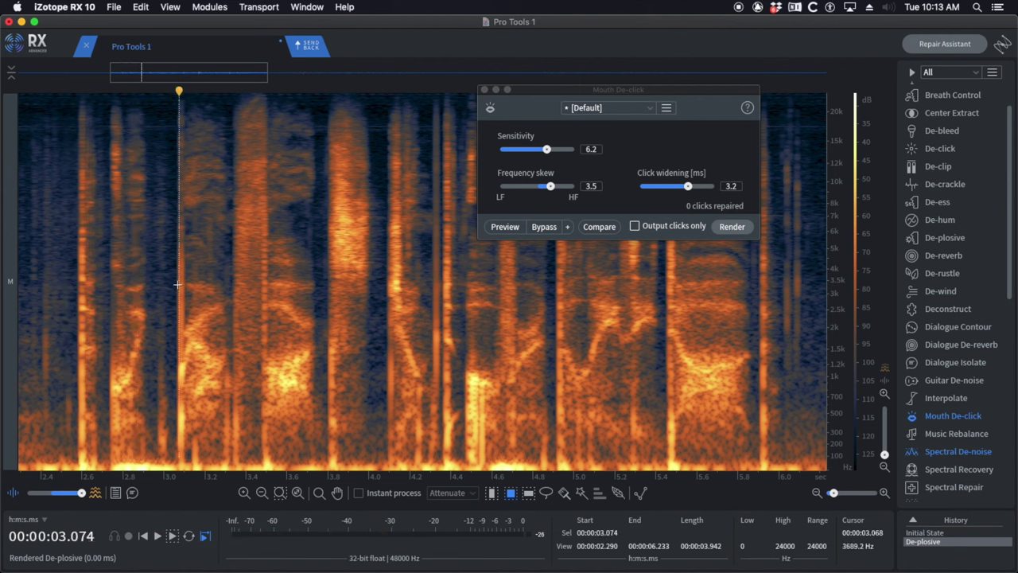
click(64, 283)
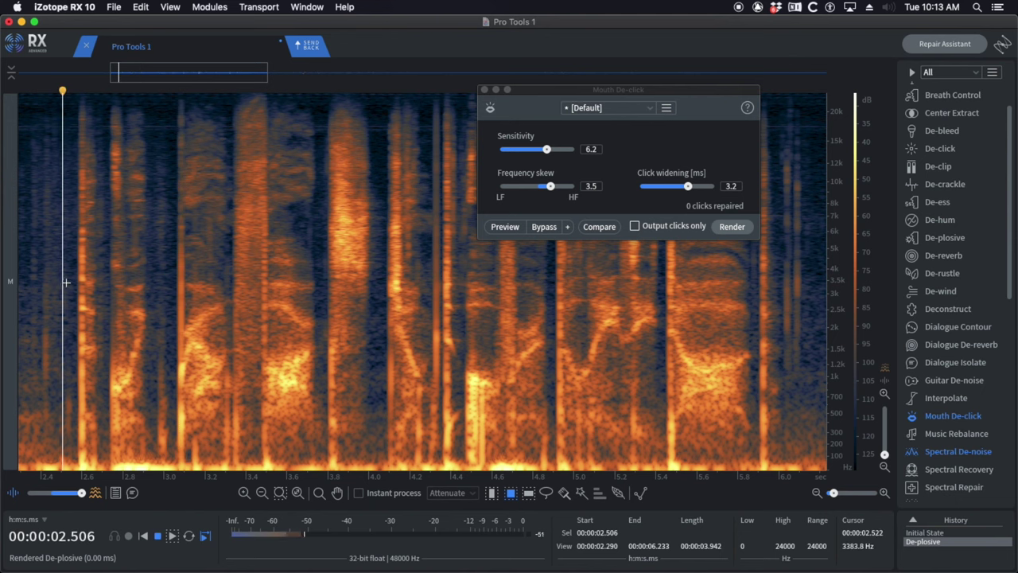
key(space)
key(space)
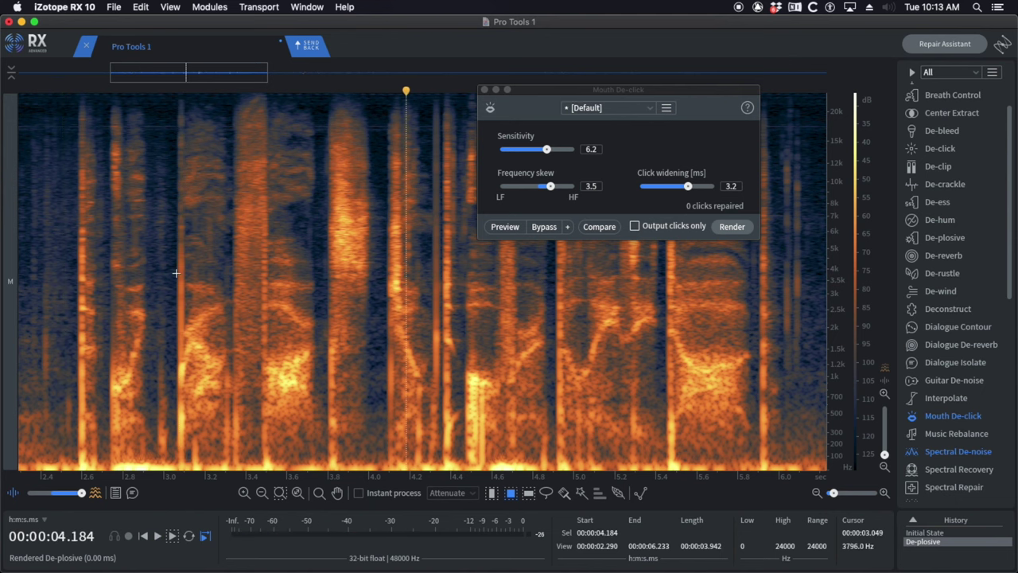
- Brighten the spectrogram by shifting its amplitude colour range, and mark the faint vertical traces between about 2.8 and 3.3 seconds
click(173, 219)
scroll(174, 219, up, 4)
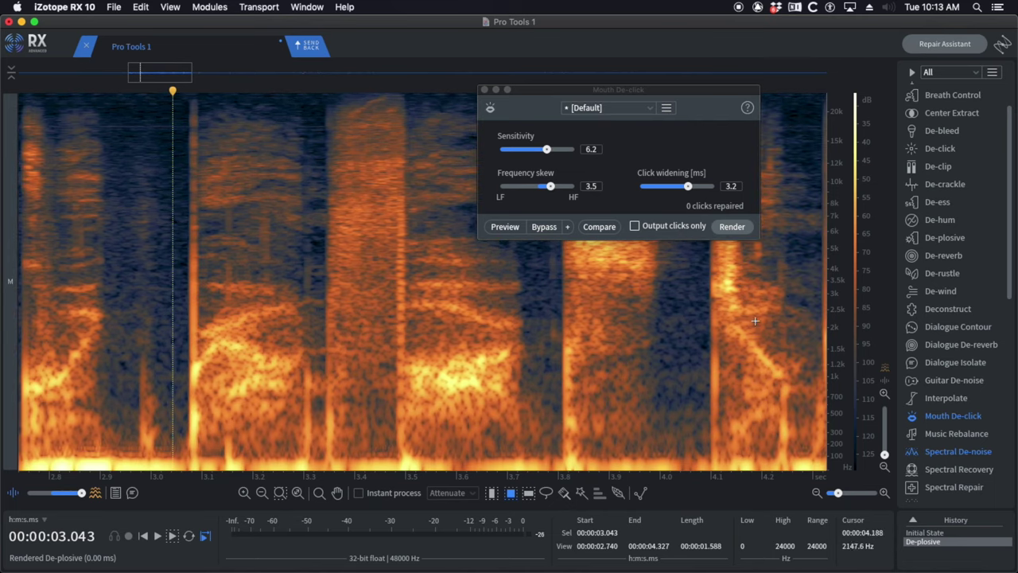
drag(862, 329, 864, 268)
drag(222, 206, 236, 278)
drag(261, 213, 274, 278)
drag(290, 221, 315, 293)
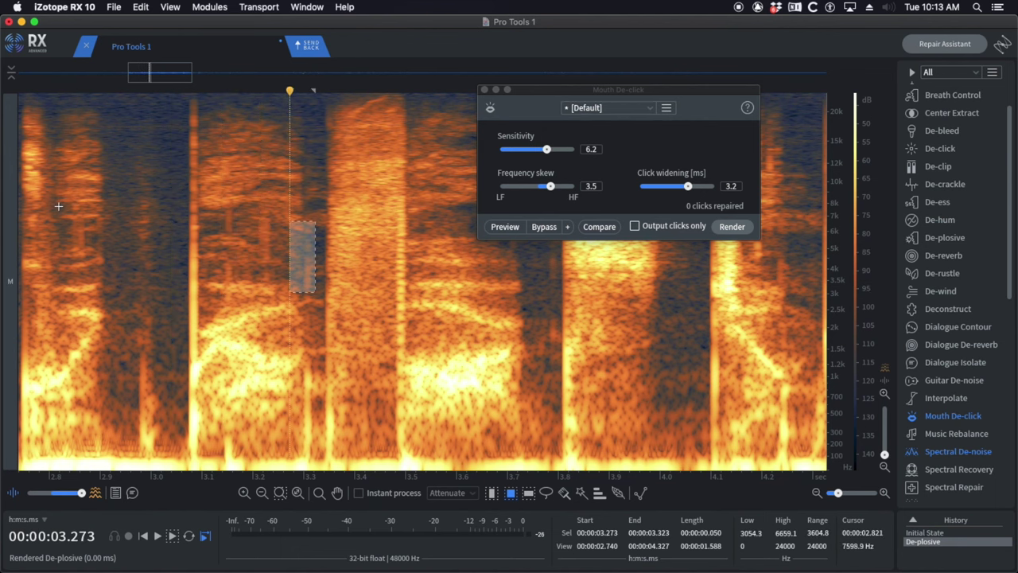
drag(58, 205, 109, 299)
- Examine the vertical click traces between about 4.2 and 4.5 seconds, marking the suspect area and playing the surrounding passage
scroll(318, 262, down, 3)
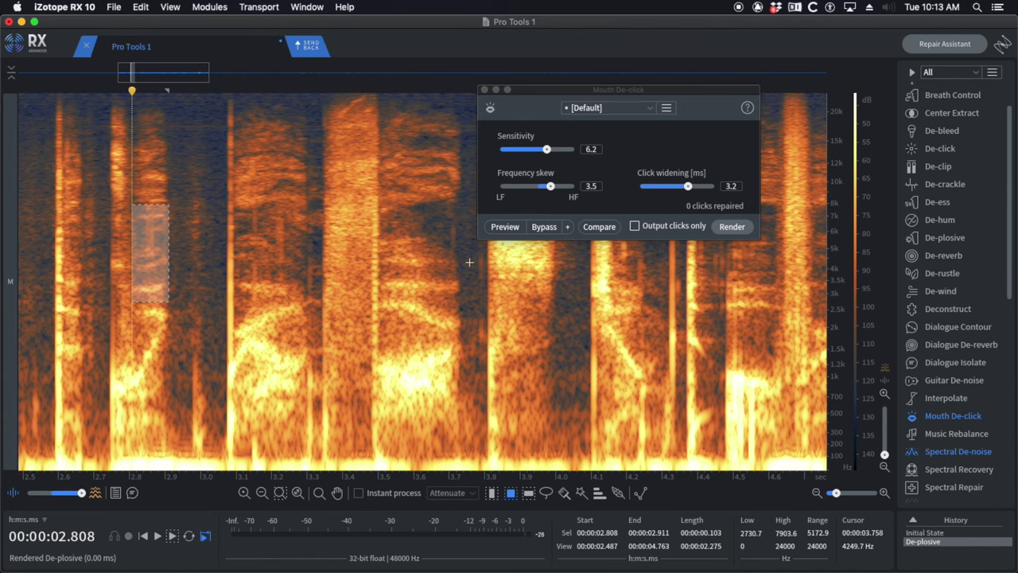
scroll(364, 233, right, 5)
drag(393, 142, 422, 273)
click(344, 274)
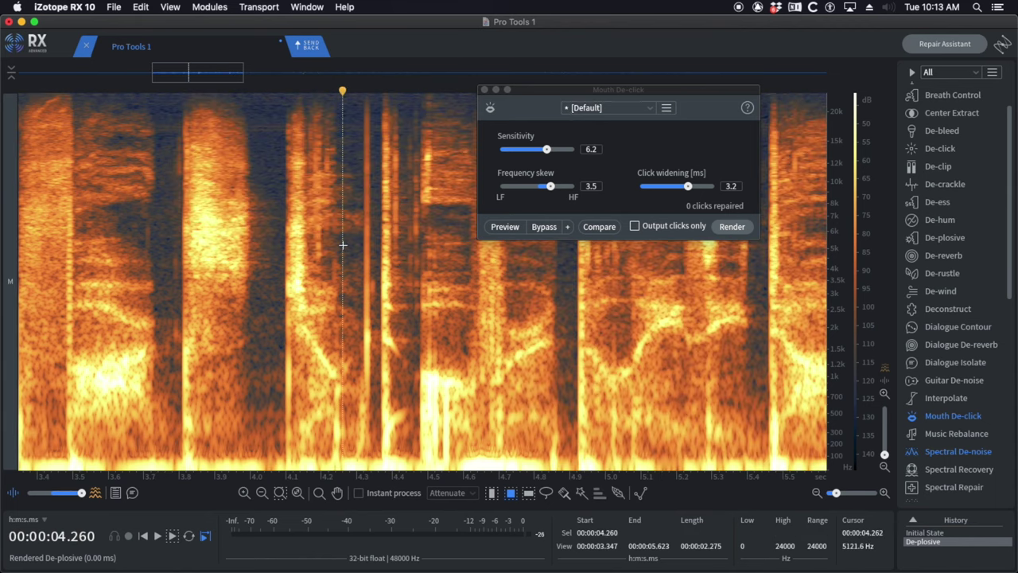
key(space)
key(space)
click(385, 230)
scroll(379, 230, up, 4)
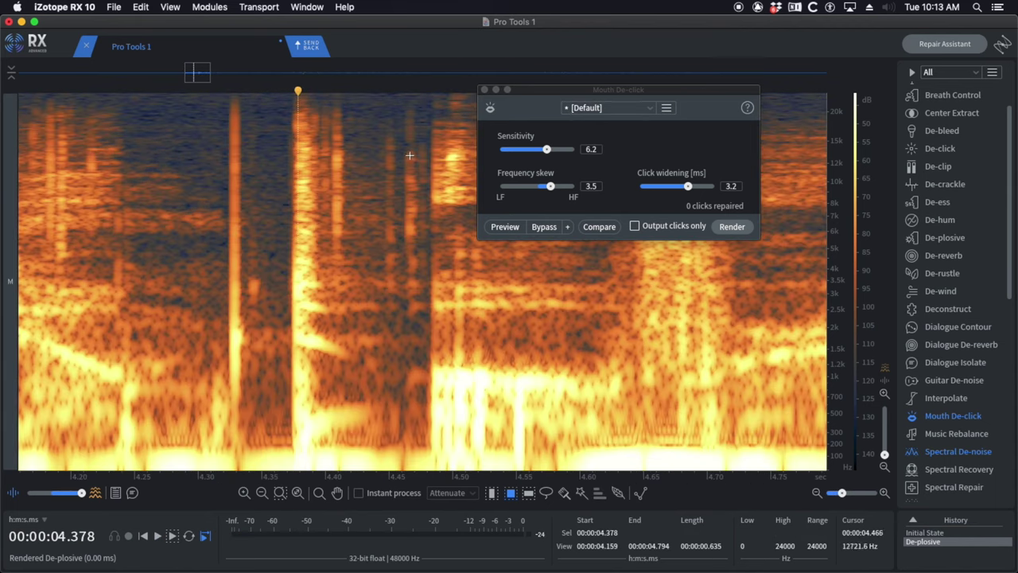
drag(435, 130, 318, 356)
scroll(347, 270, down, 2)
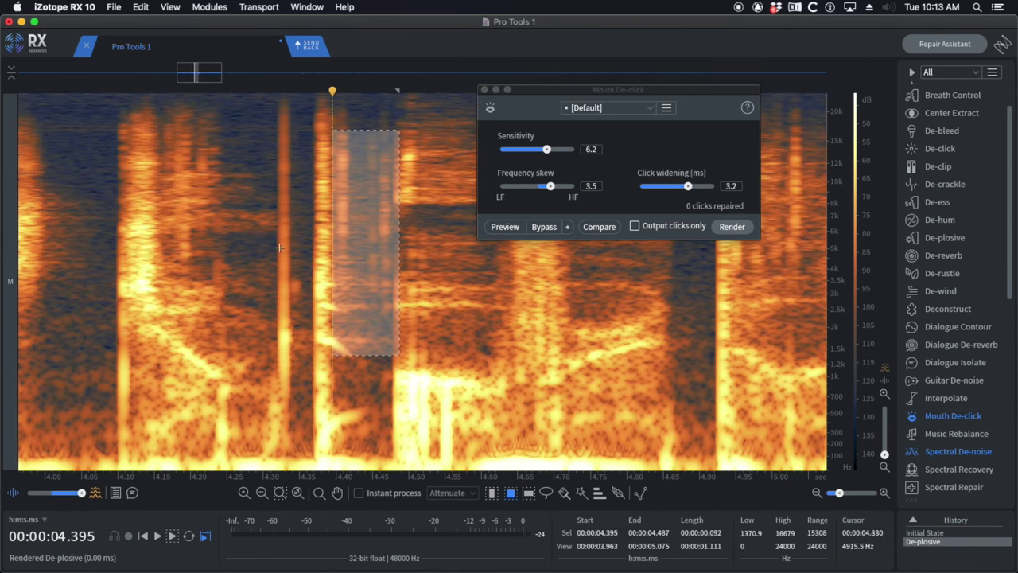
scroll(253, 258, down, 2)
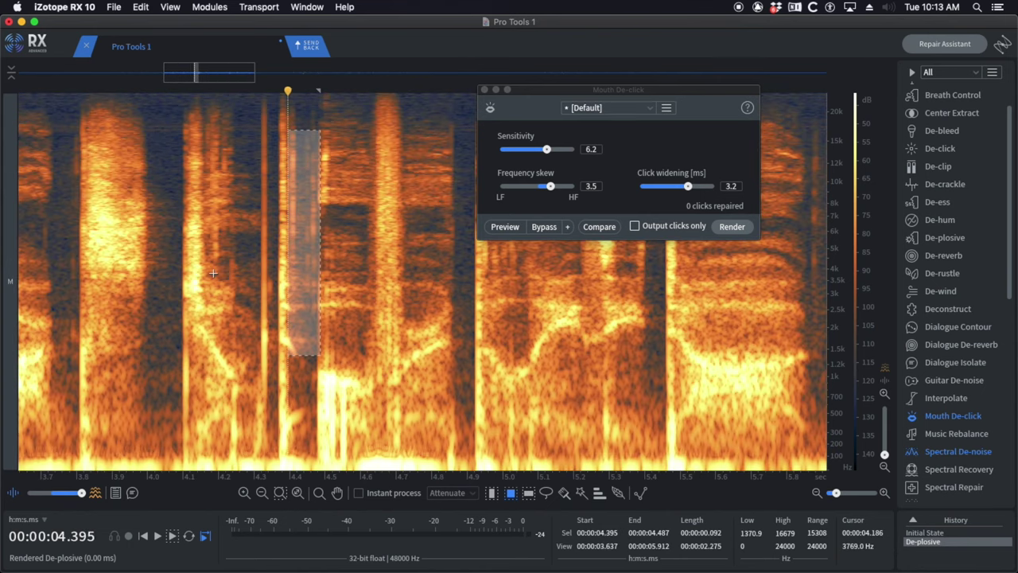
click(182, 265)
key(space)
key(space)
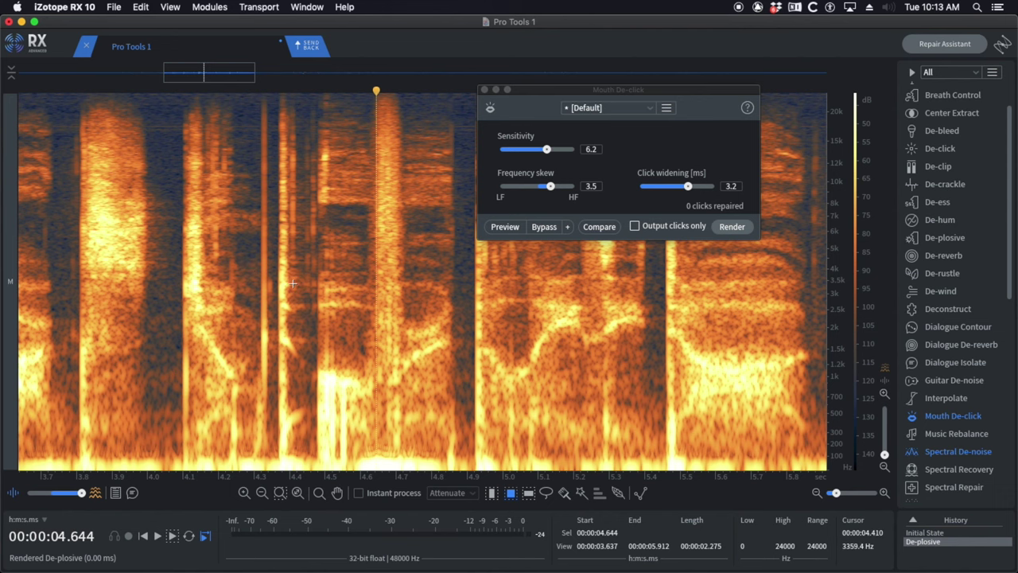
- Render Mouth De-click on the whole clip with sensitivity 3.7, frequency skew 2.5 and click widening 2.4 ms
scroll(231, 309, down, 2)
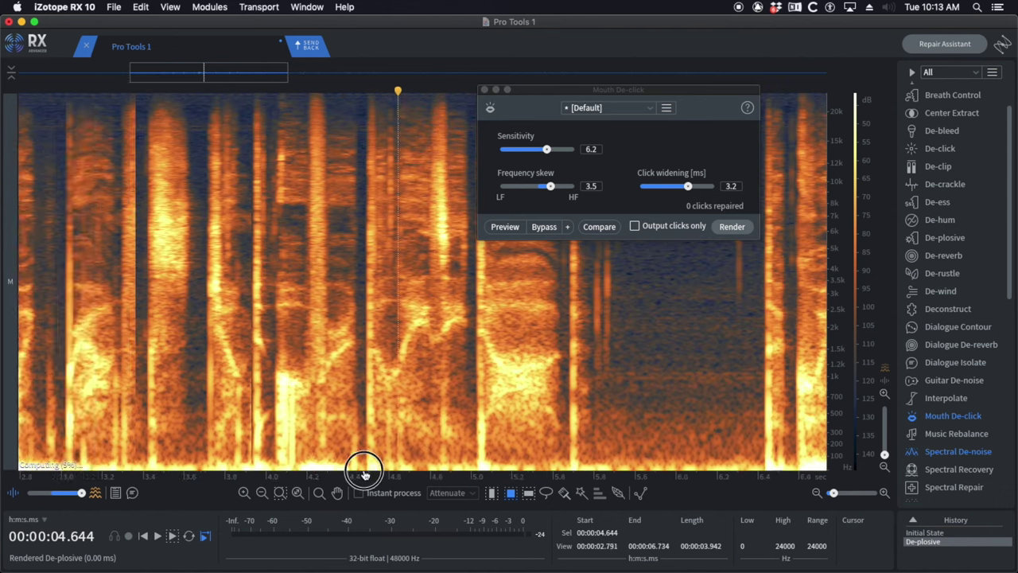
drag(364, 475, 482, 473)
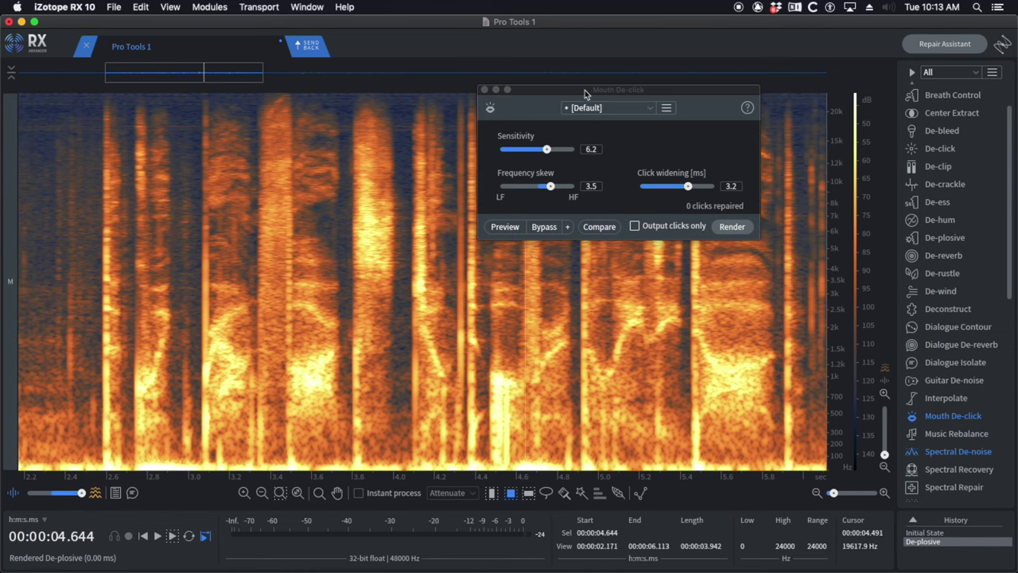
drag(546, 151, 528, 150)
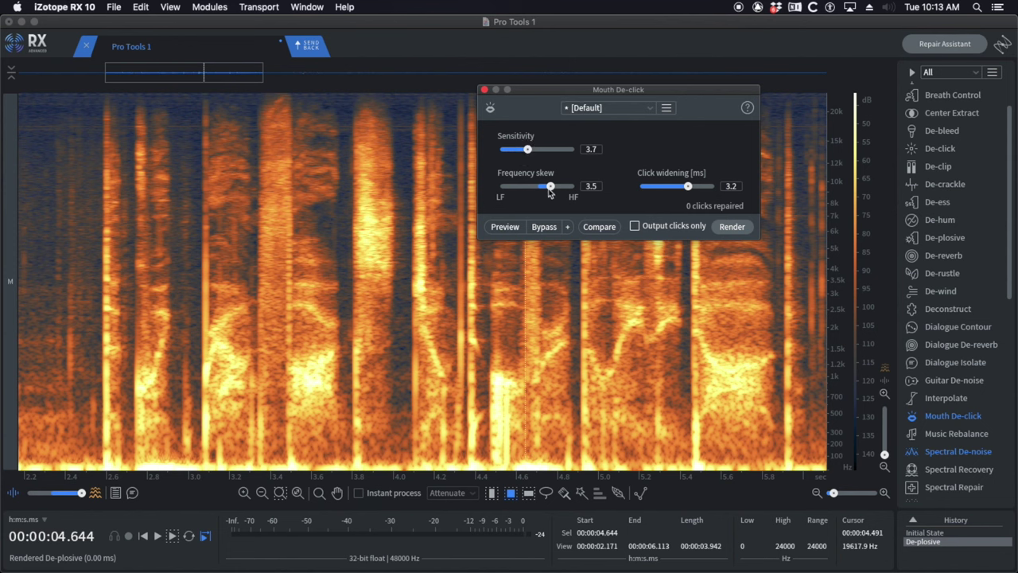
drag(550, 186, 546, 187)
drag(688, 186, 677, 188)
click(96, 262)
click(740, 230)
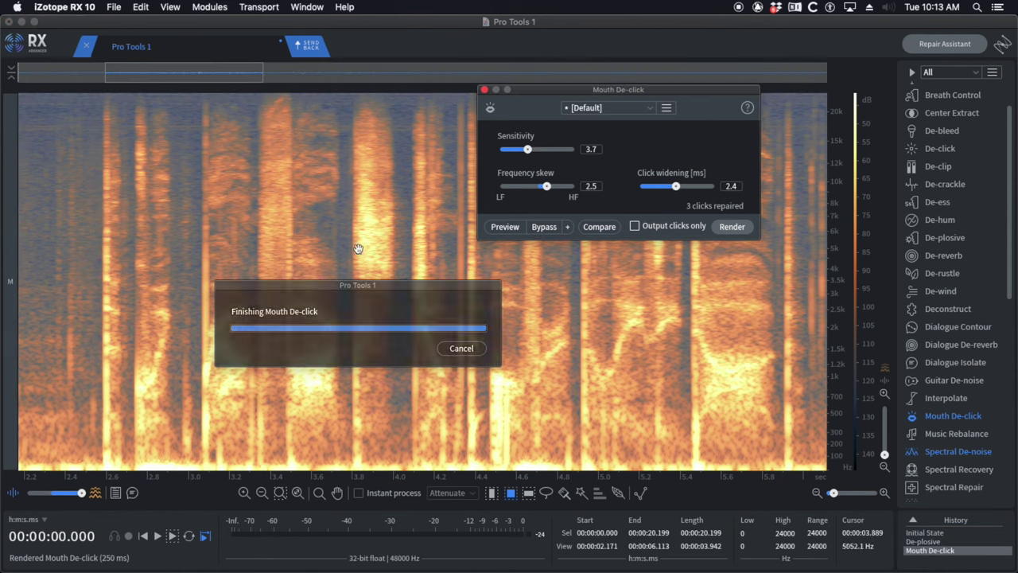
- Play the processed dialogue from about 3 seconds several times, and inspect its spectrogram
click(200, 268)
key(space)
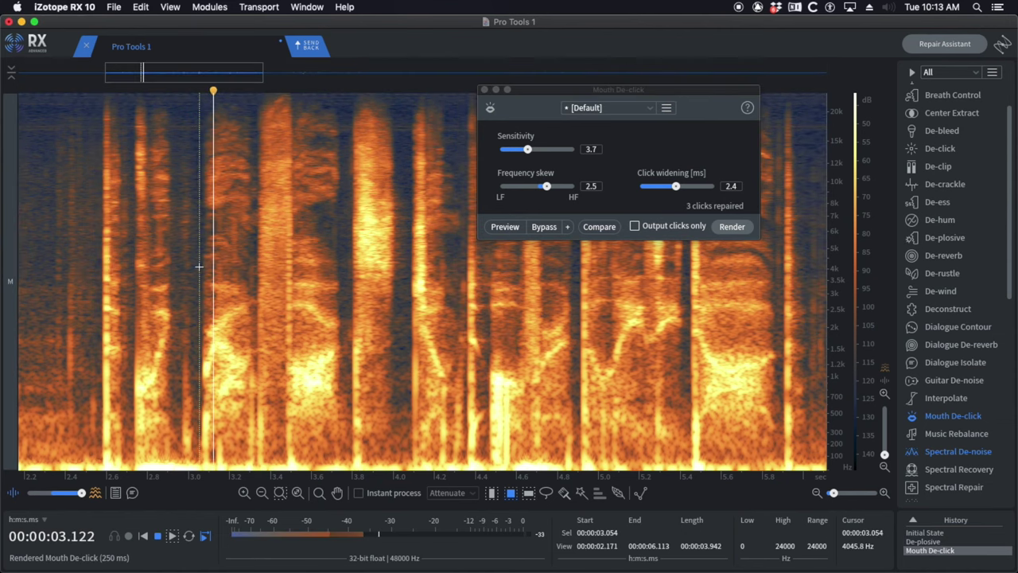
double_click(200, 268)
click(193, 252)
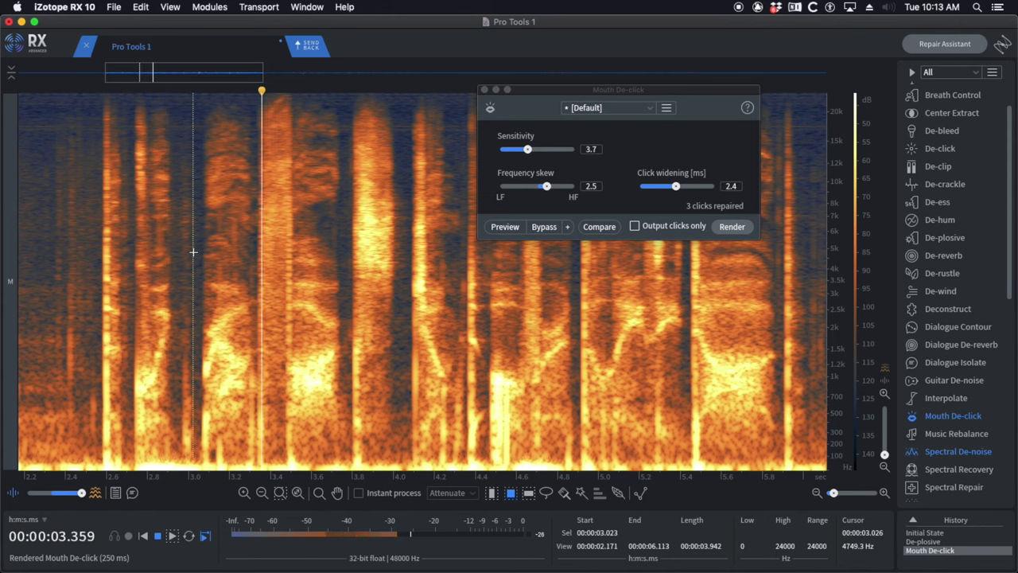
key(space)
scroll(196, 318, up, 3)
scroll(198, 369, down, 3)
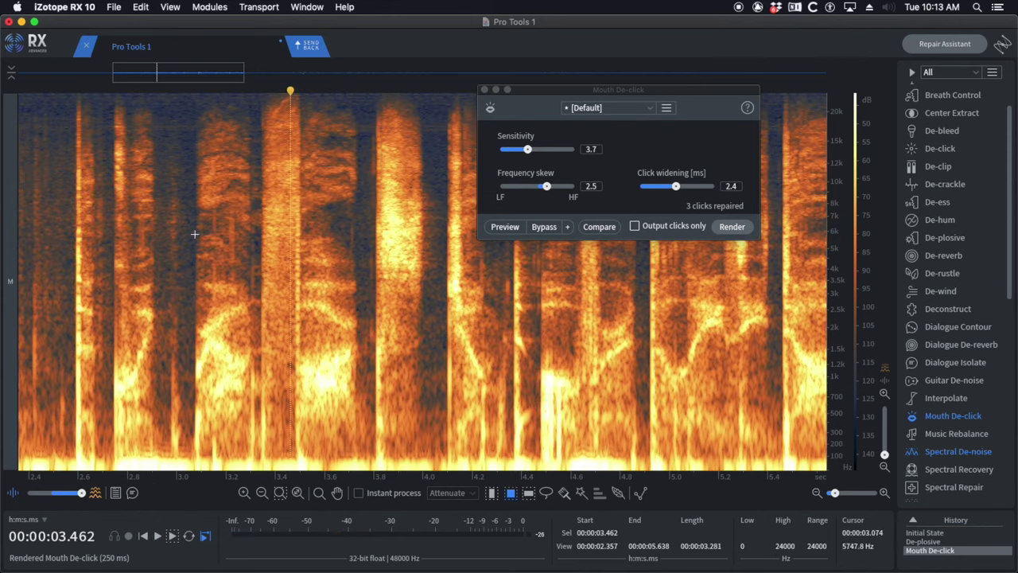
- Compare the dialogue before and after Mouth De-click by undoing and redoing the render, playing the passage near 3 seconds each time
key(super+z)
click(111, 240)
key(space)
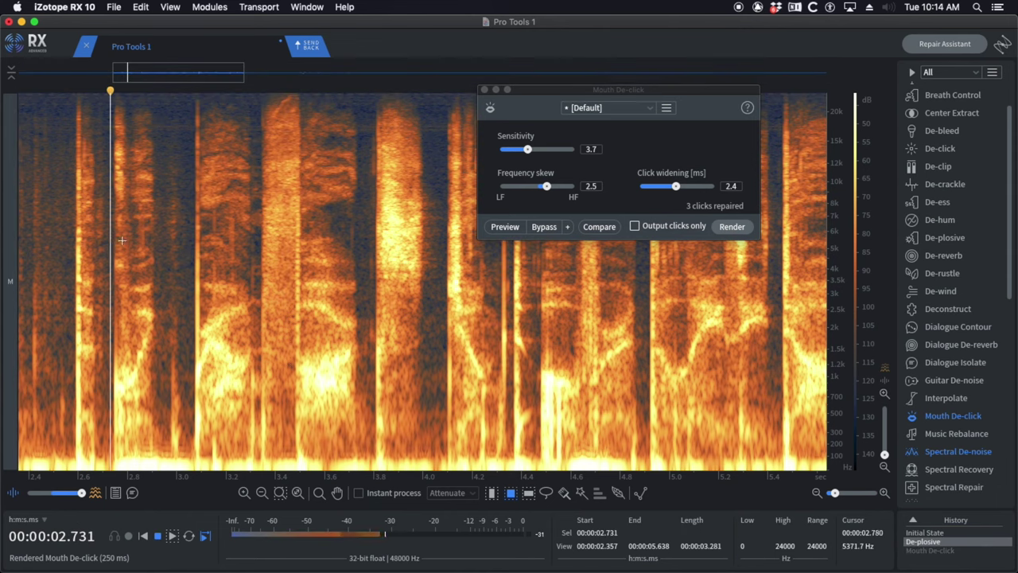
key(space)
key(super+shift+z)
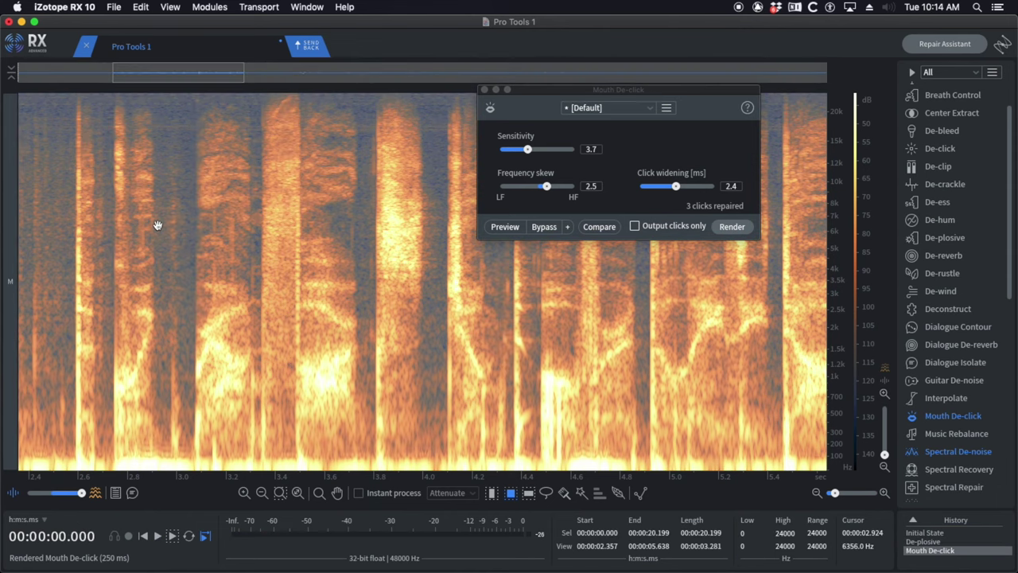
click(157, 225)
key(space)
key(space)
key(super+z)
click(175, 224)
key(space)
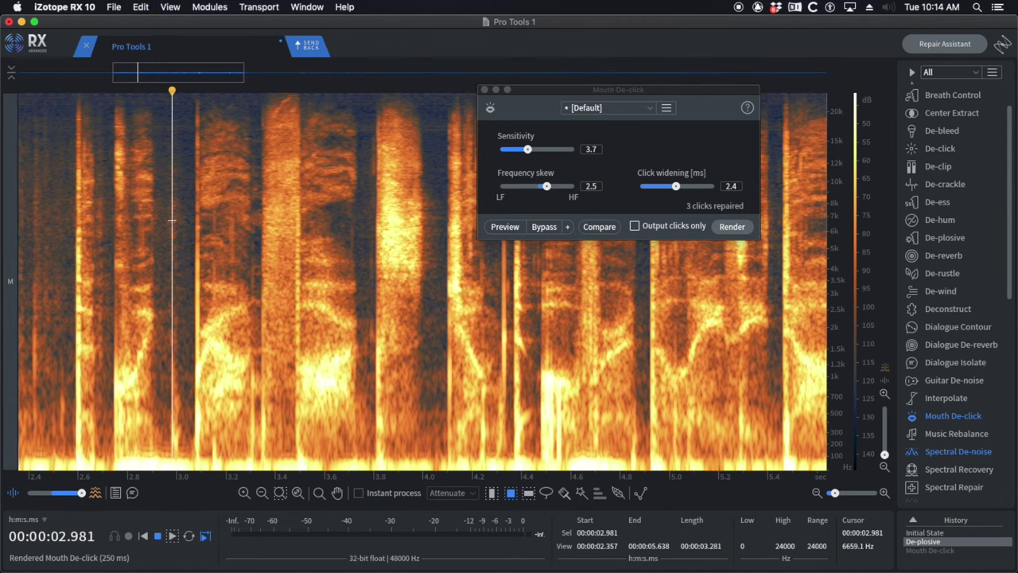
key(space)
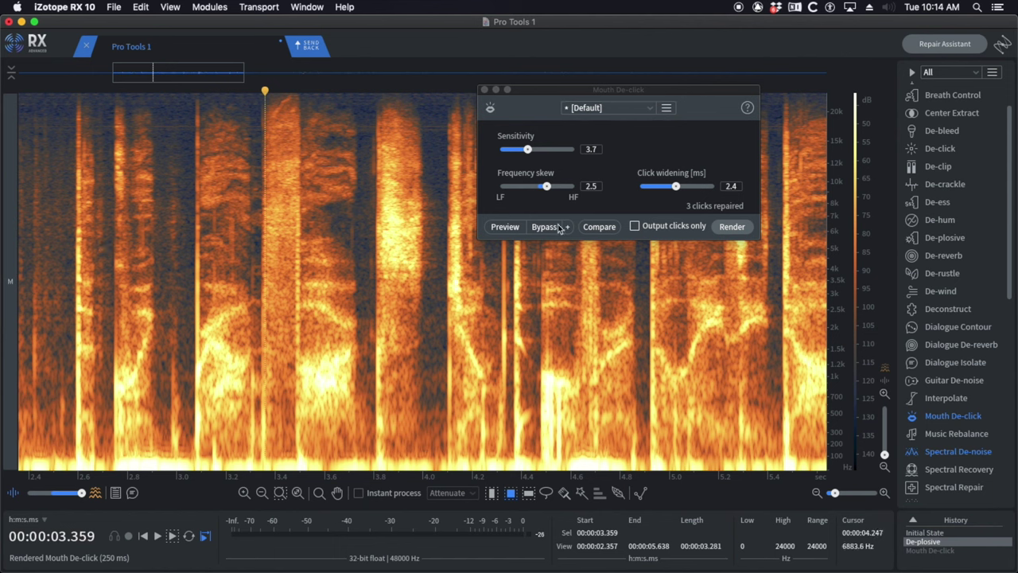
- Render Mouth De-click on the whole clip again with the current settings, and play the passage from about 3 seconds
click(732, 226)
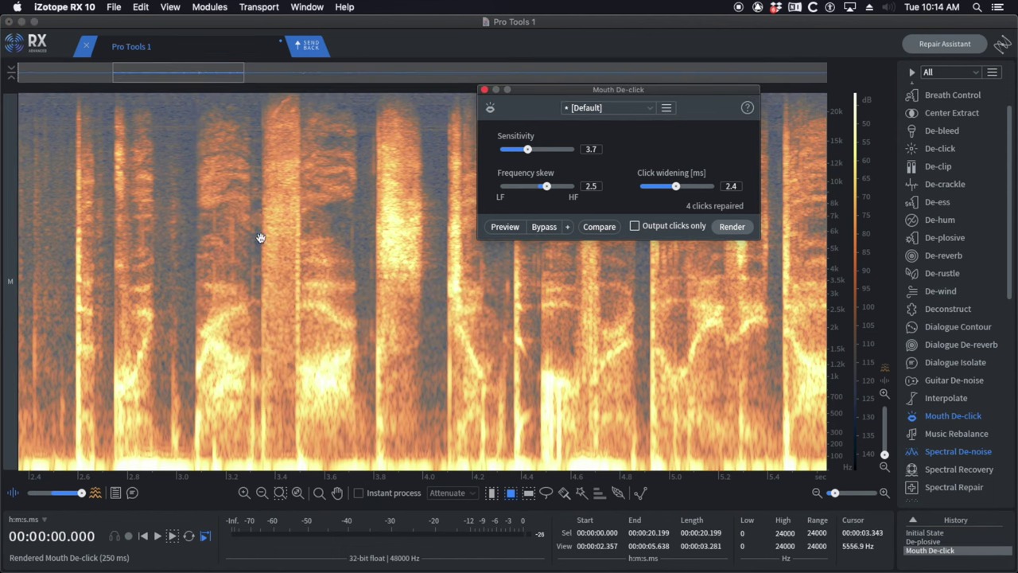
click(183, 226)
key(space)
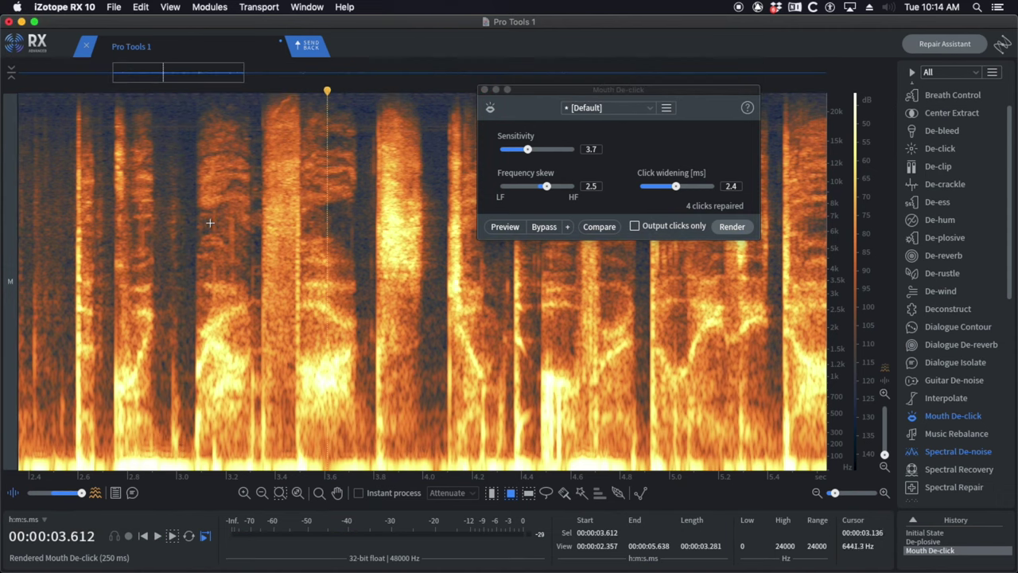
- Play the dialogue twice from about 3 seconds to check the Mouth De-click render
click(204, 213)
key(space)
key(space)
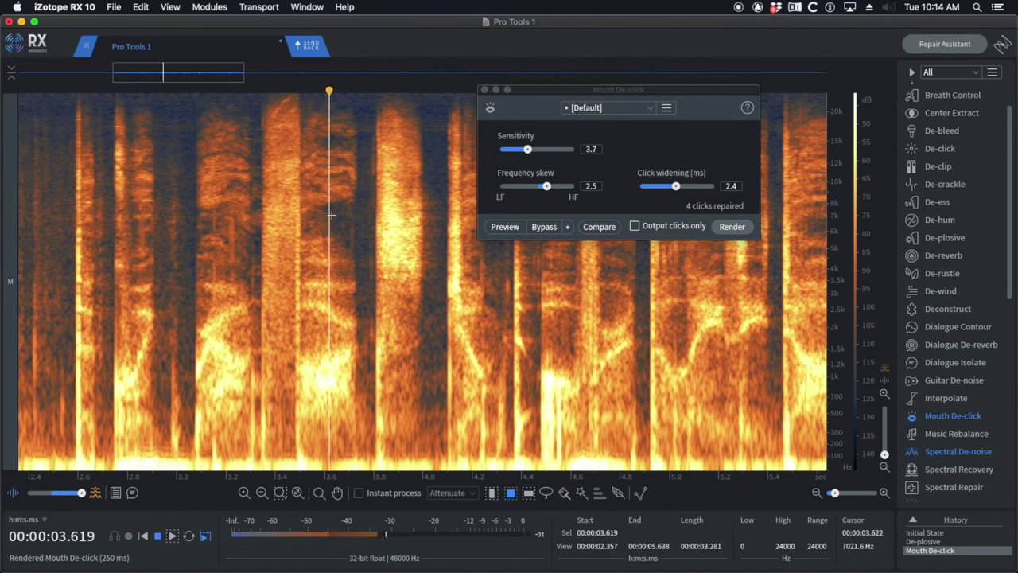
key(space)
- Close Mouth De-click, undo its render, and place the playhead at 2.6 seconds
click(484, 90)
key(super+z)
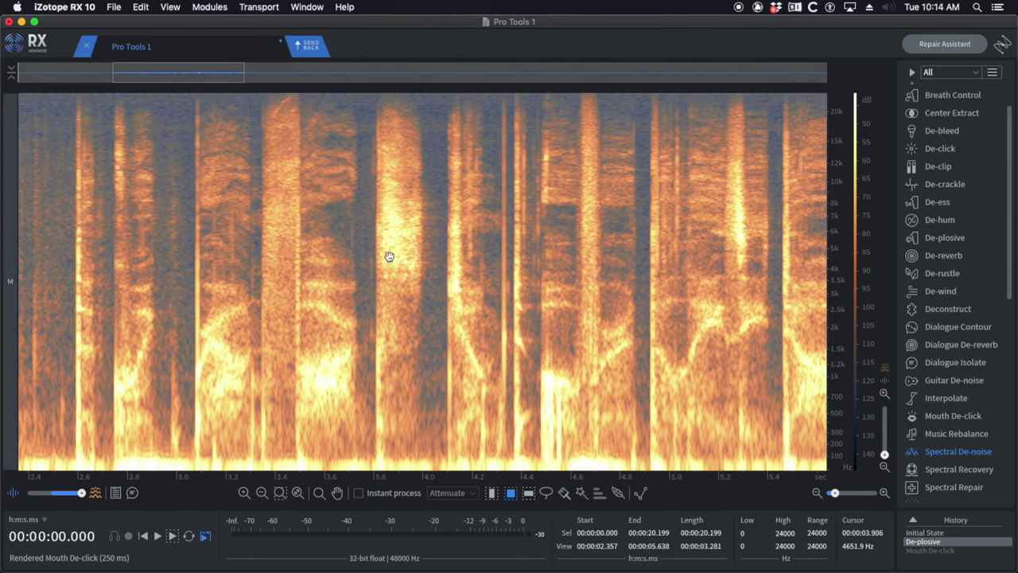
click(166, 256)
click(78, 239)
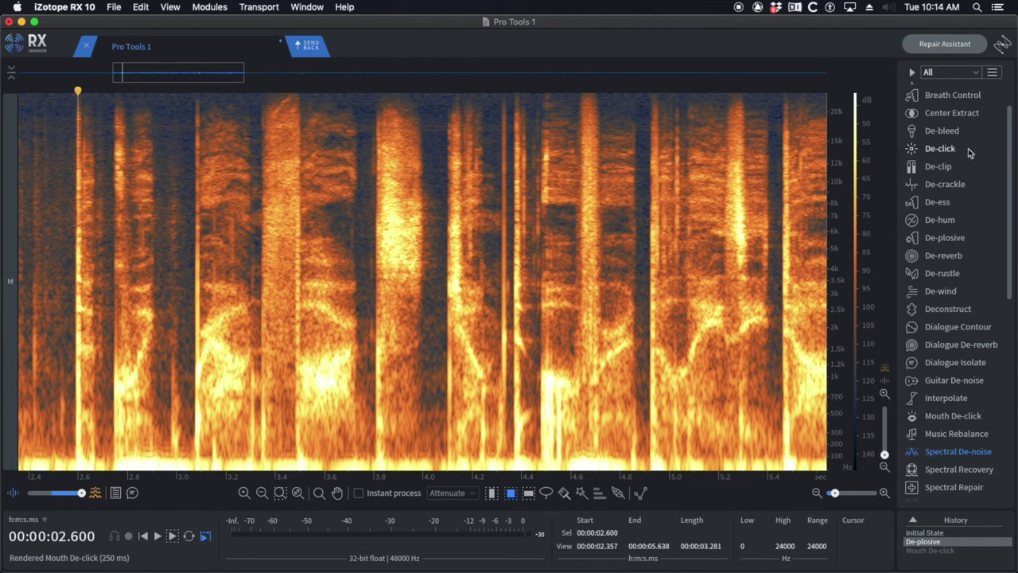
- Render De-crackle on the whole clip with its strength set to 3.7
scroll(966, 153, up, 2)
click(947, 235)
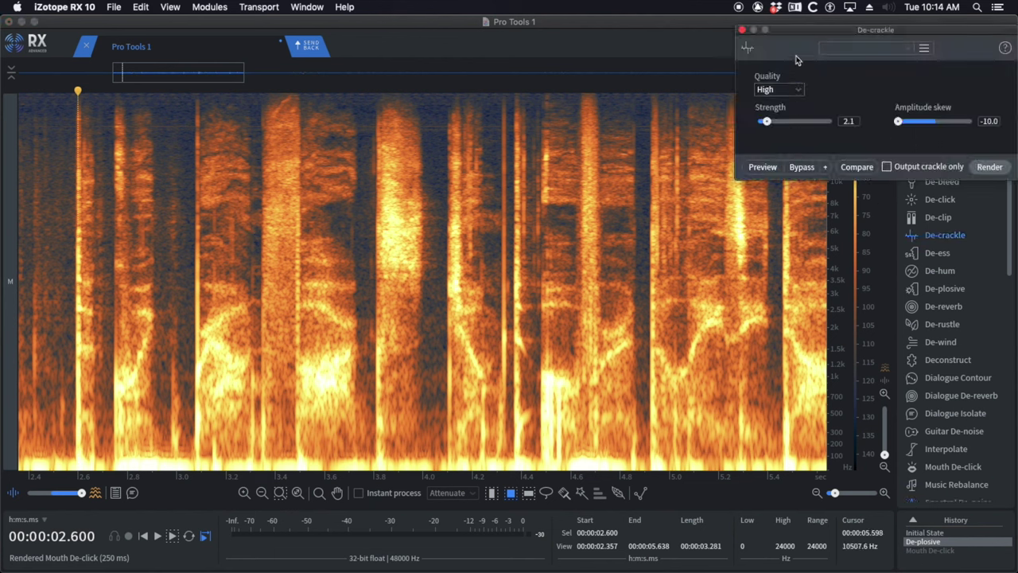
drag(798, 29, 722, 22)
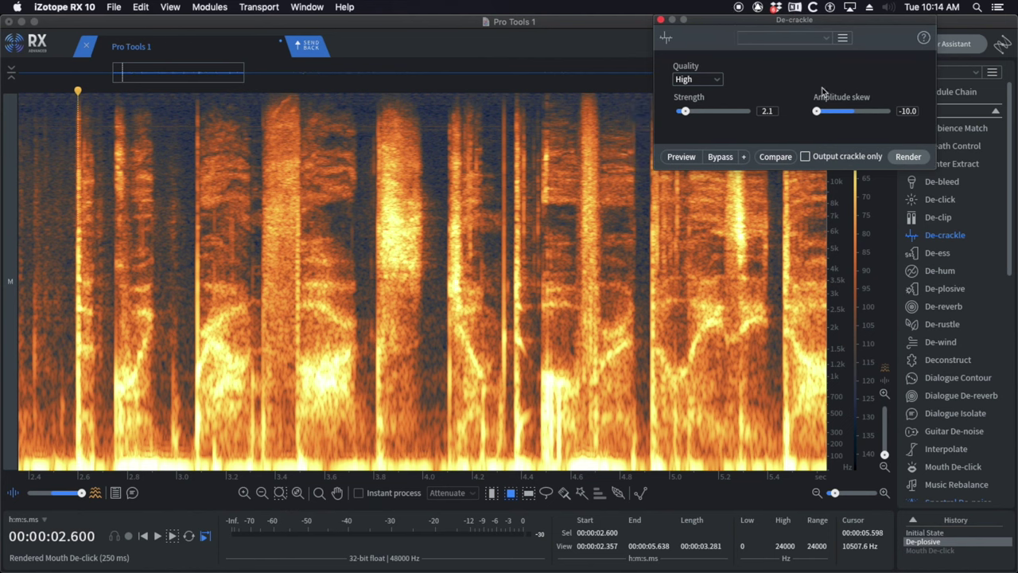
scroll(951, 374, down, 2)
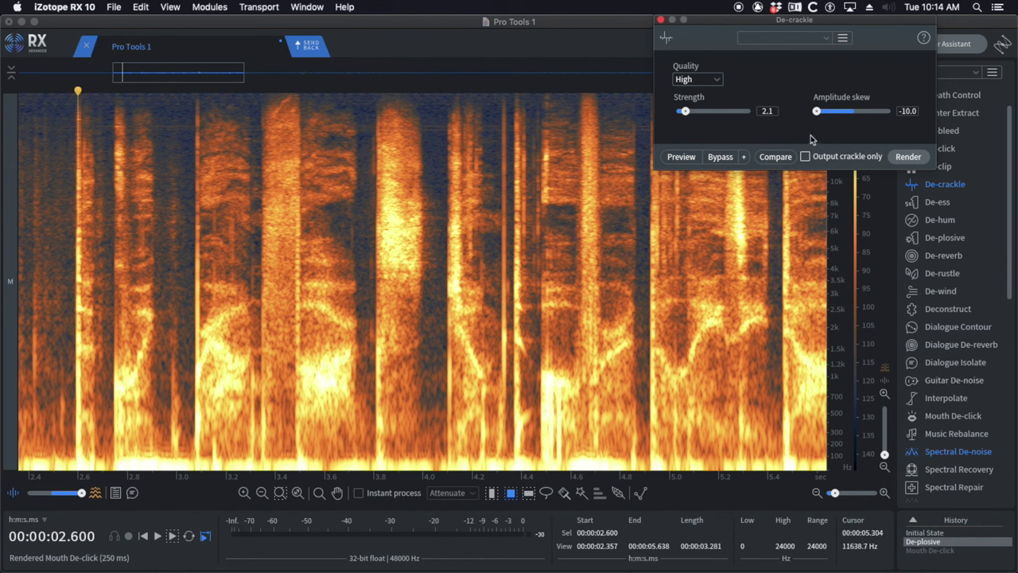
click(699, 111)
click(909, 156)
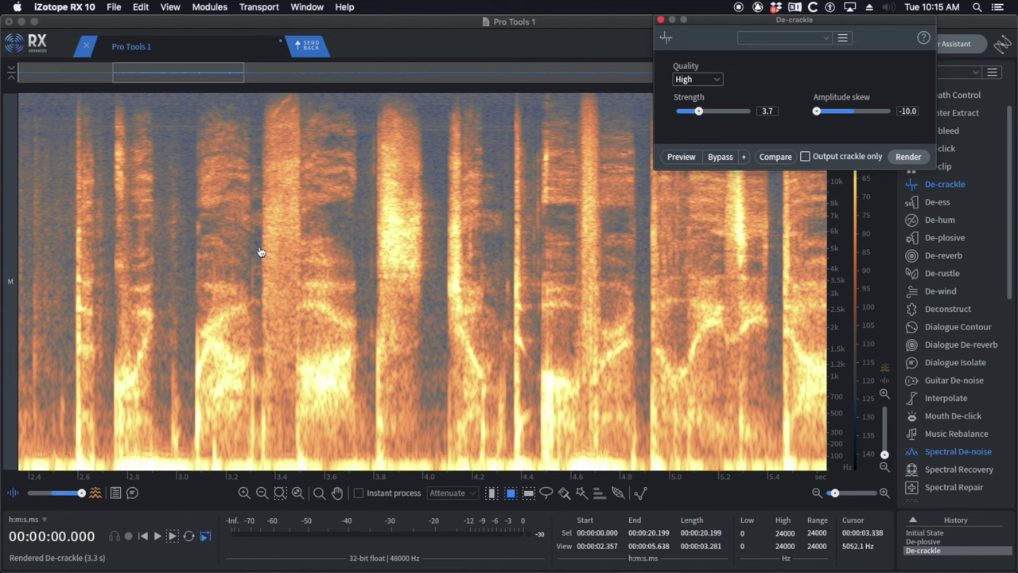
- Undo, redo and undo the De-crackle render to compare the spectrogram with and without it
key(super+z)
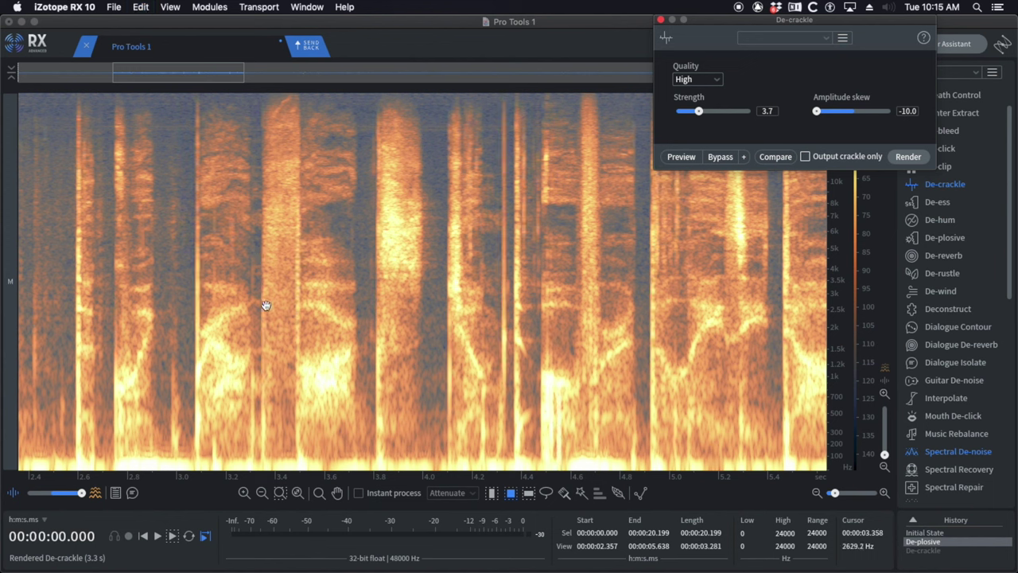
key(super+shift+z)
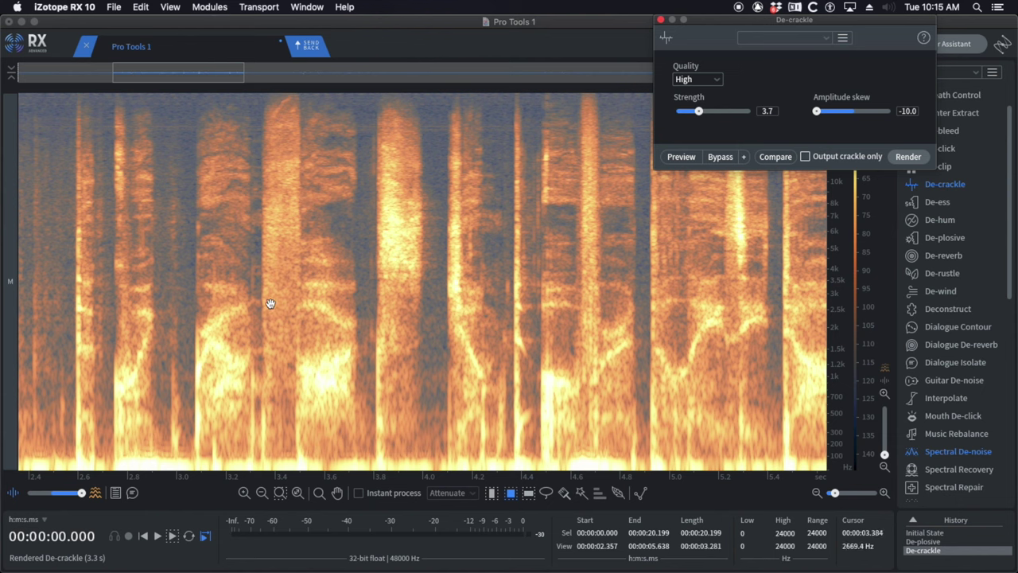
key(super+z)
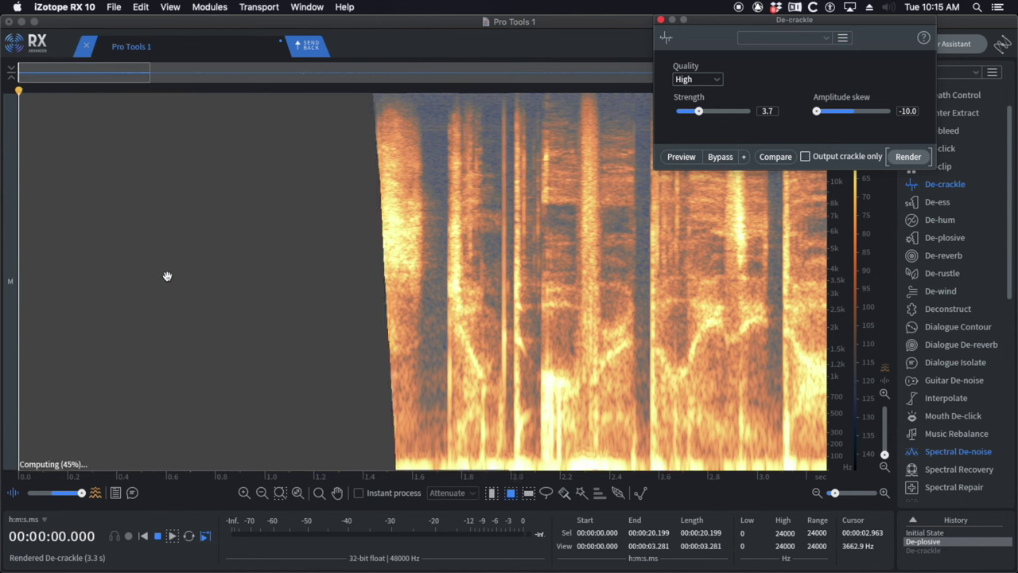
- Play the dialogue without De-crackle from about 2.2 seconds until past the phrase's end at 6 seconds
key(space)
click(573, 253)
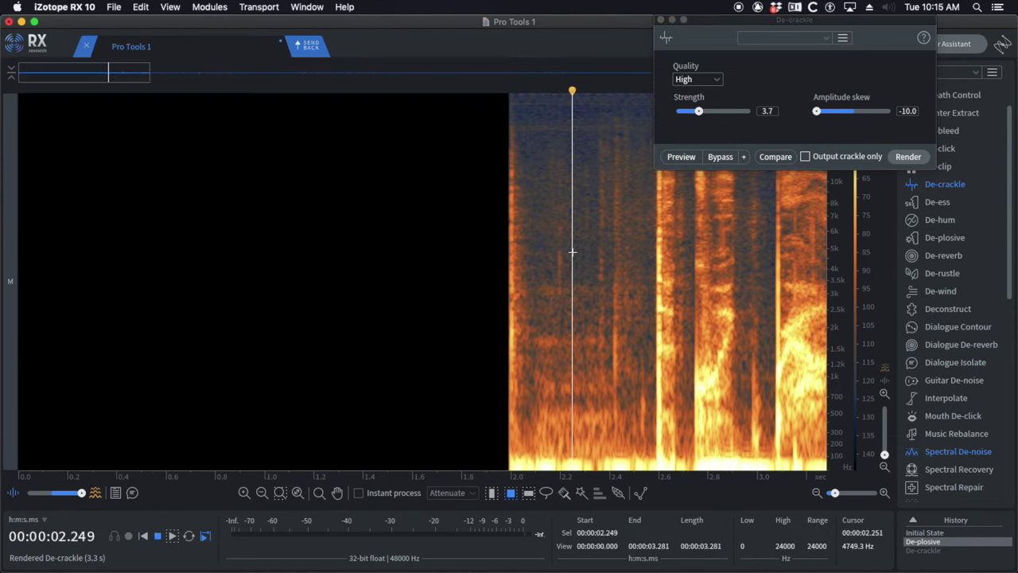
key(space)
scroll(596, 282, down, 5)
scroll(636, 311, up, 3)
scroll(557, 301, left, 3)
scroll(467, 290, right, 5)
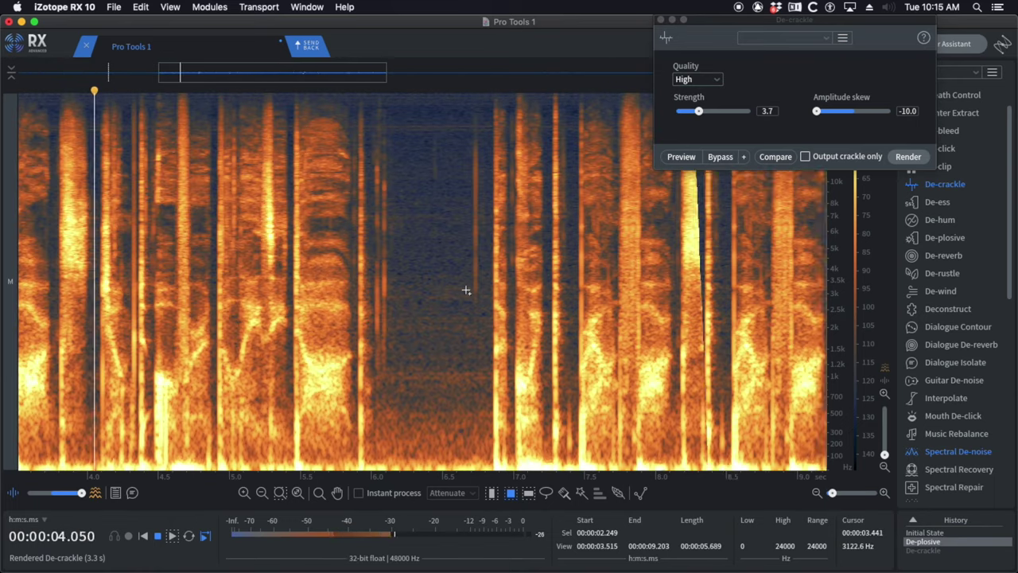
scroll(467, 292, left, 3)
scroll(467, 295, down, 2)
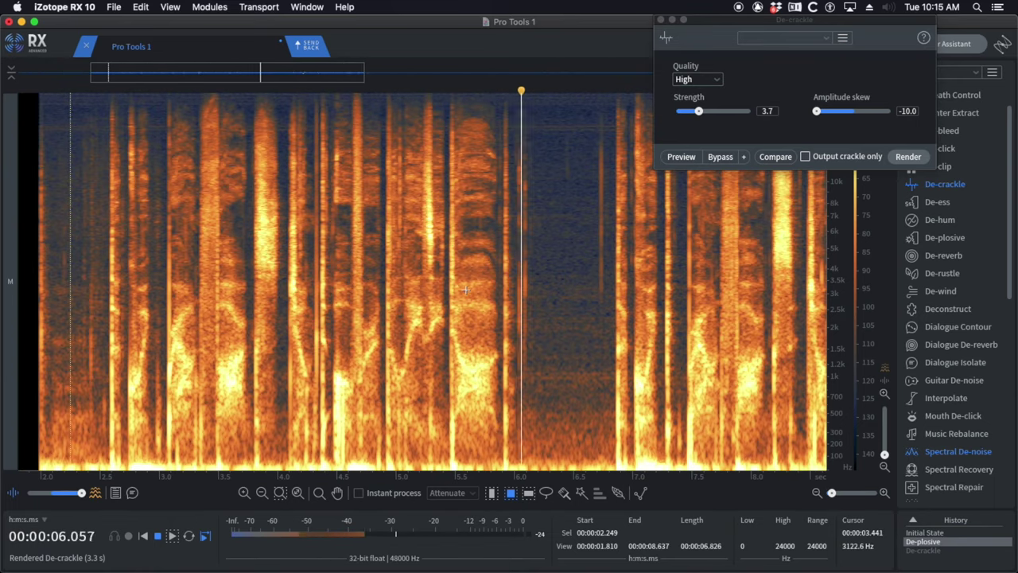
key(space)
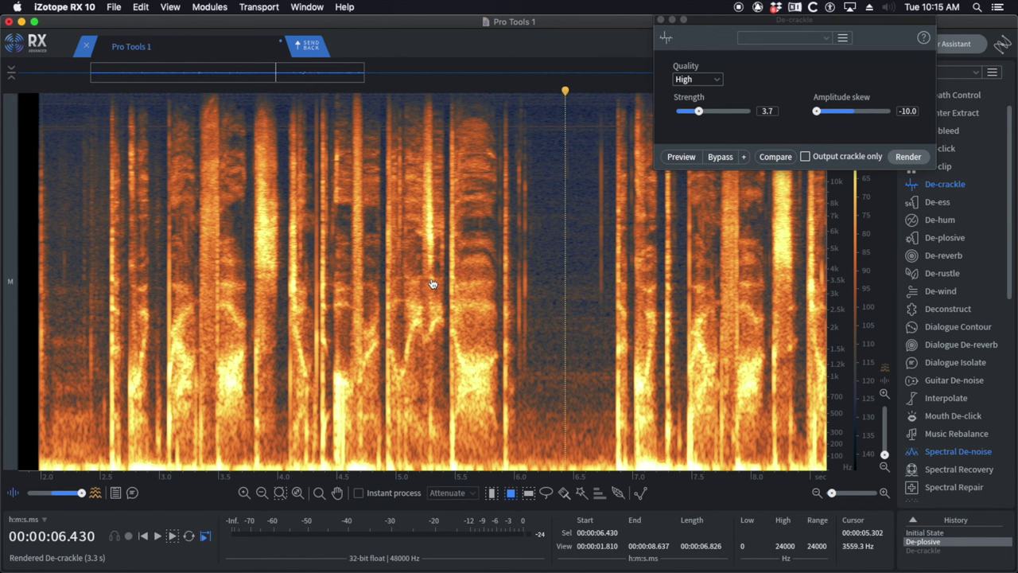
- Redo the De-crackle render and play the dialogue from about 2.6 seconds
key(super+shift+z)
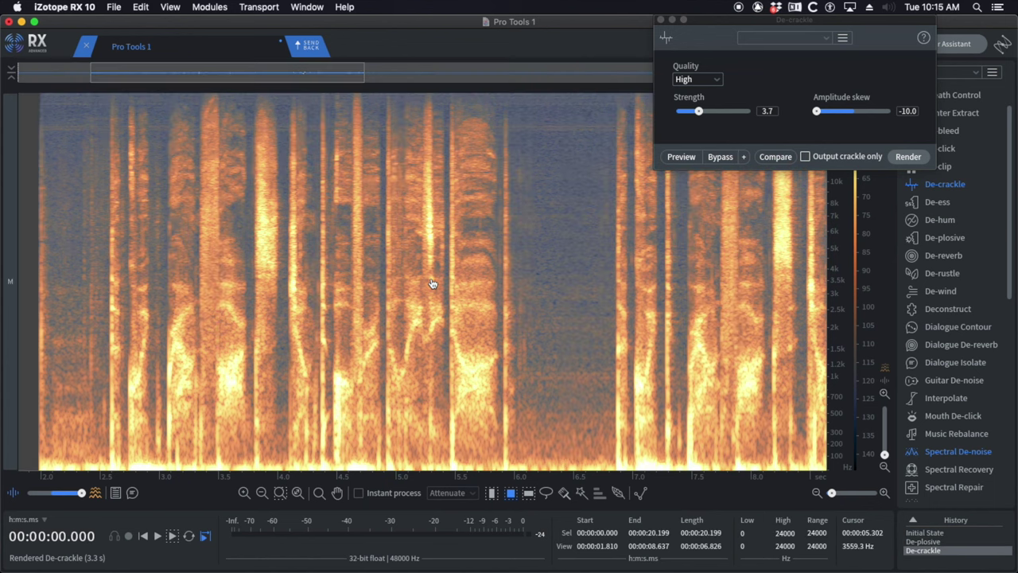
click(82, 218)
key(space)
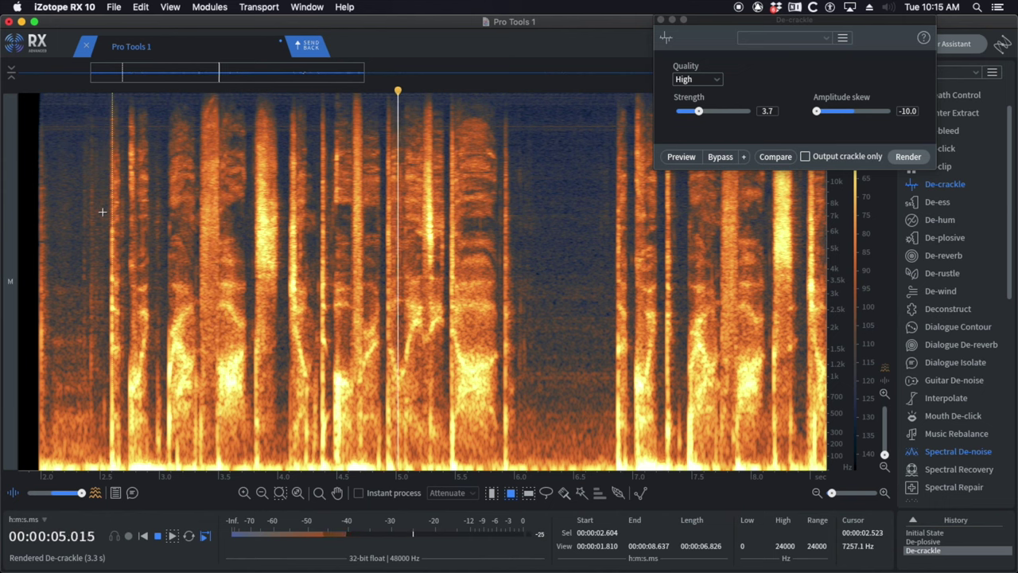
key(space)
click(99, 217)
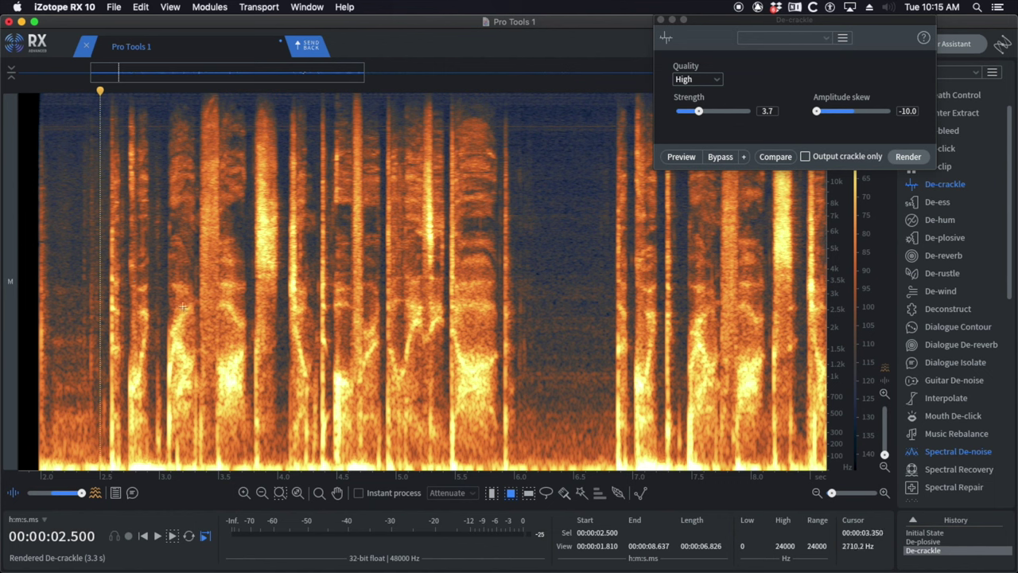
- Play the de-crackled word starting at about 2.8 seconds to locate the affected consonant
click(133, 306)
scroll(175, 306, up, 3)
key(space)
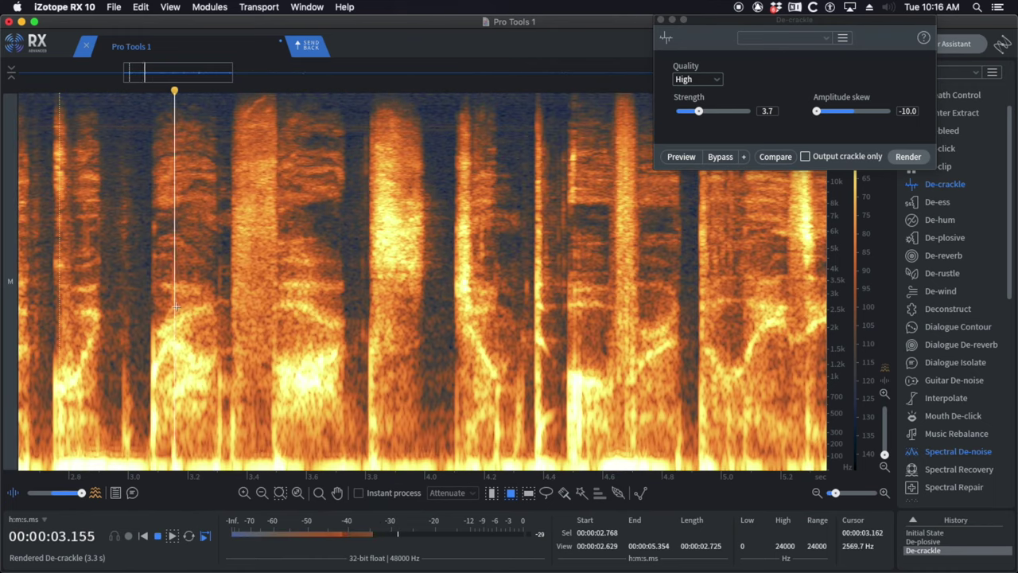
key(space)
- Select the consonant onset from 3.074 to 3.100 seconds, about 146 to 18548 Hz, and restore it to its initial state
scroll(169, 294, up, 2)
drag(132, 120, 144, 452)
key(super+u)
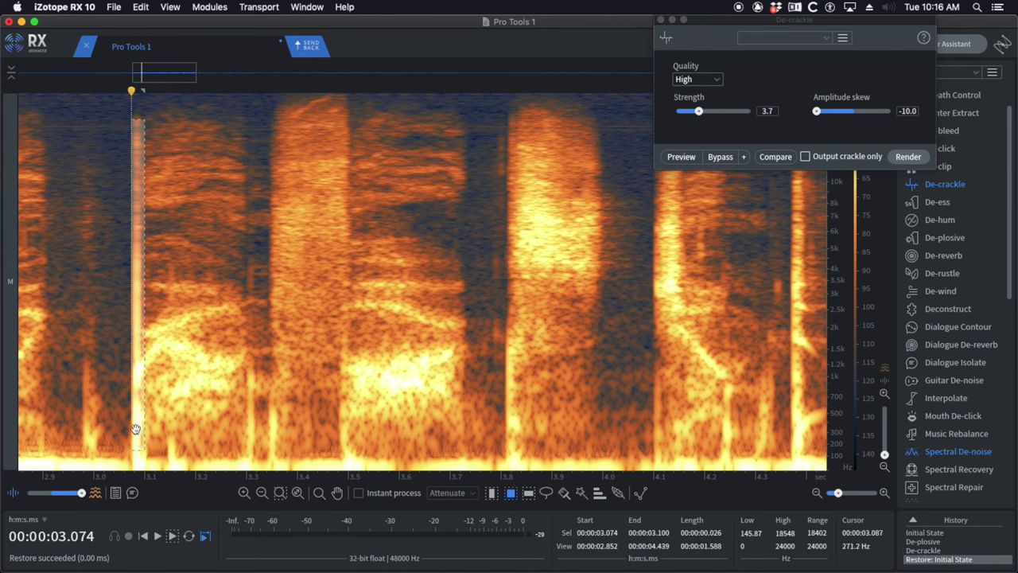
- Play the dialogue from about 2.9 seconds and again from about 4.2 seconds to check the restored audio
click(56, 285)
key(space)
scroll(142, 286, down, 3)
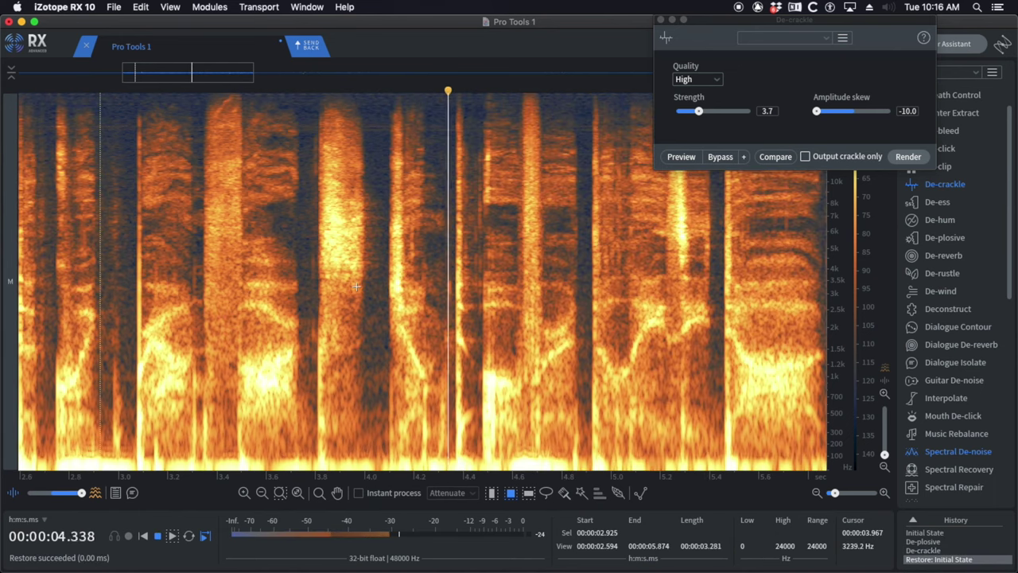
key(space)
click(422, 289)
scroll(430, 293, up, 2)
key(space)
scroll(468, 299, down, 3)
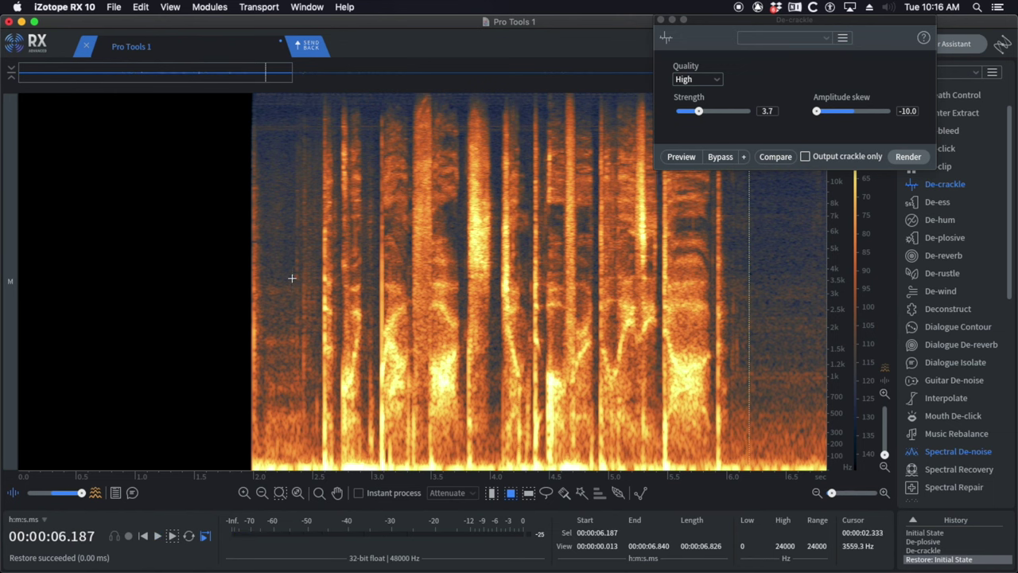
- Play the whole first phrase from about 2.3 seconds until past its end at 6 seconds
click(292, 277)
key(space)
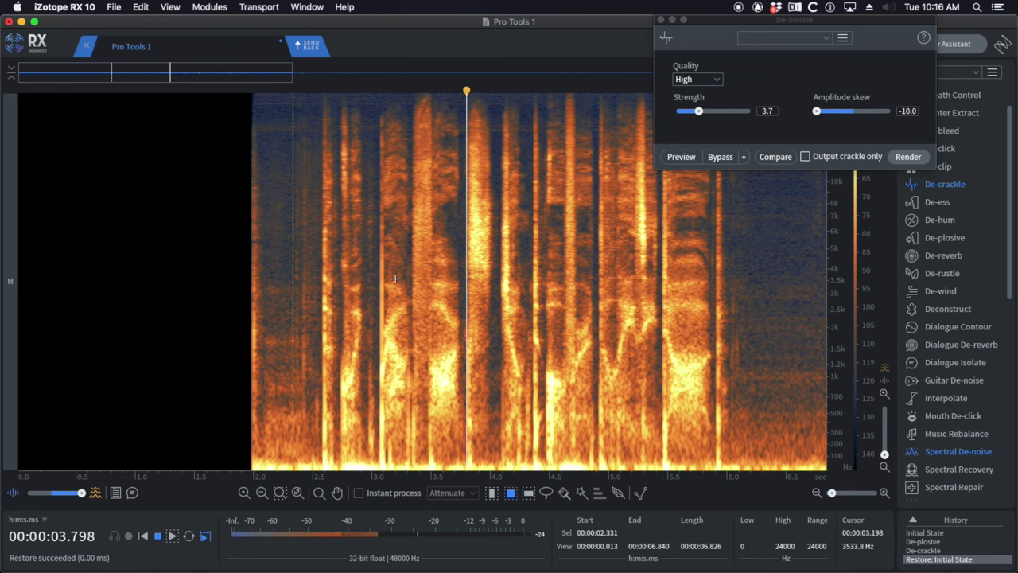
scroll(395, 279, right, 4)
scroll(395, 278, left, 4)
scroll(395, 279, right, 2)
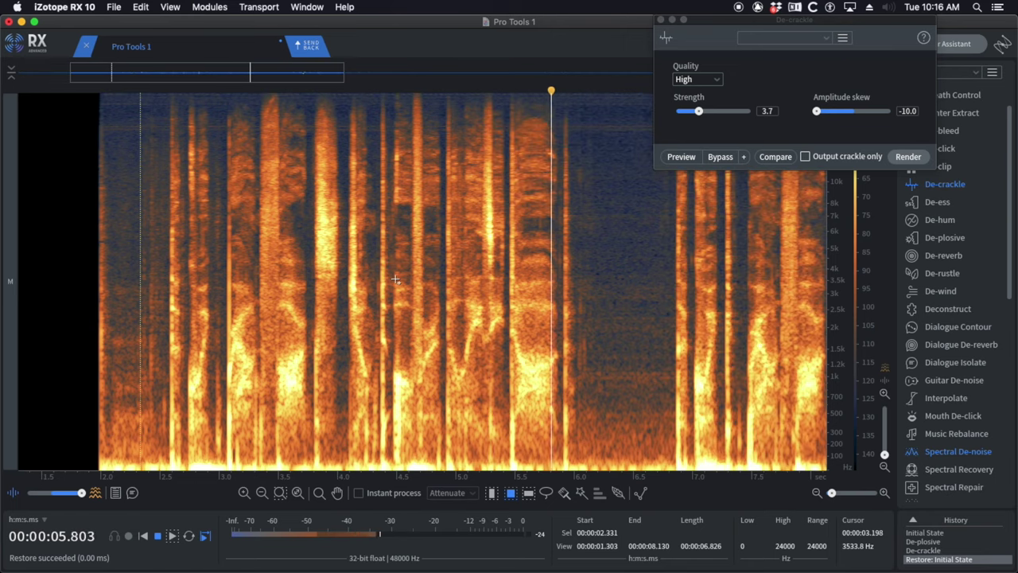
key(space)
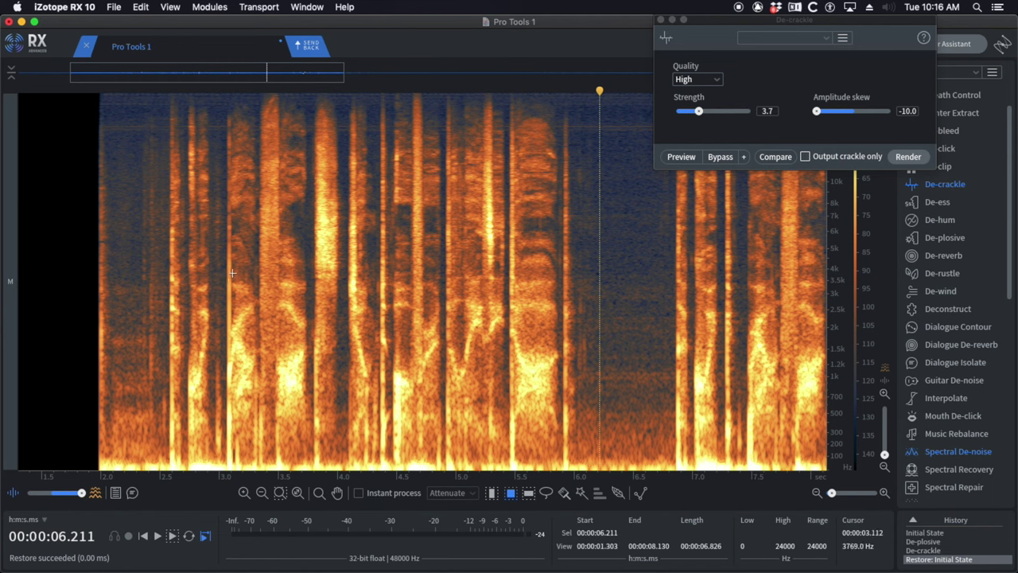
- Inspect the restored onset near 3.05 seconds, and play the dialogue from about 2.5 seconds
click(225, 265)
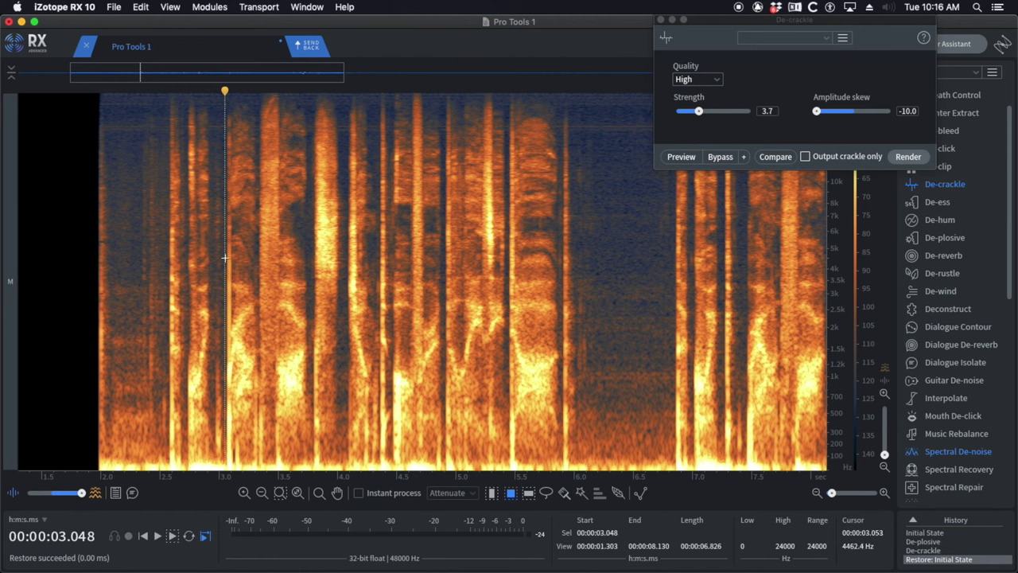
scroll(232, 251, up, 2)
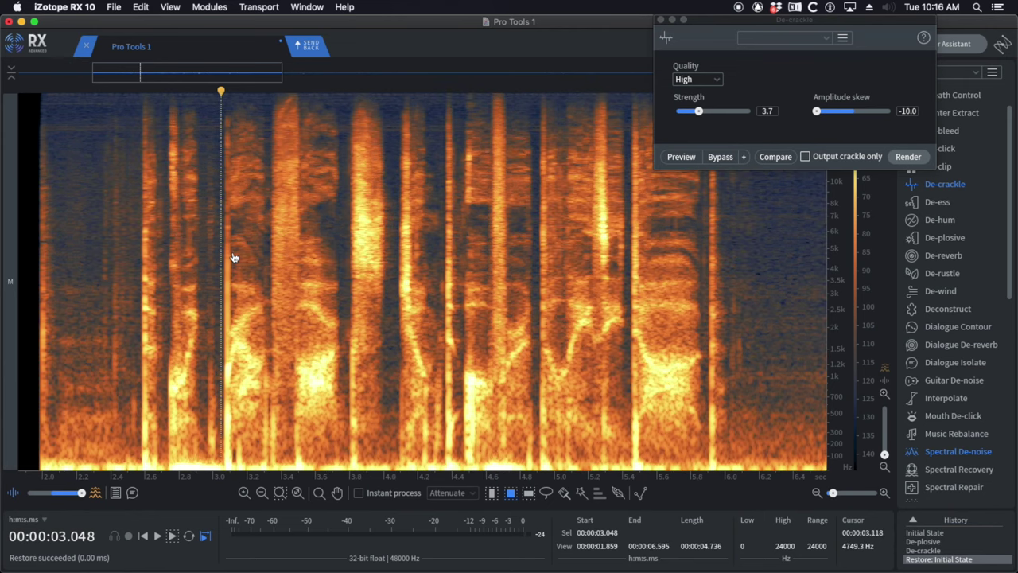
scroll(233, 251, down, 2)
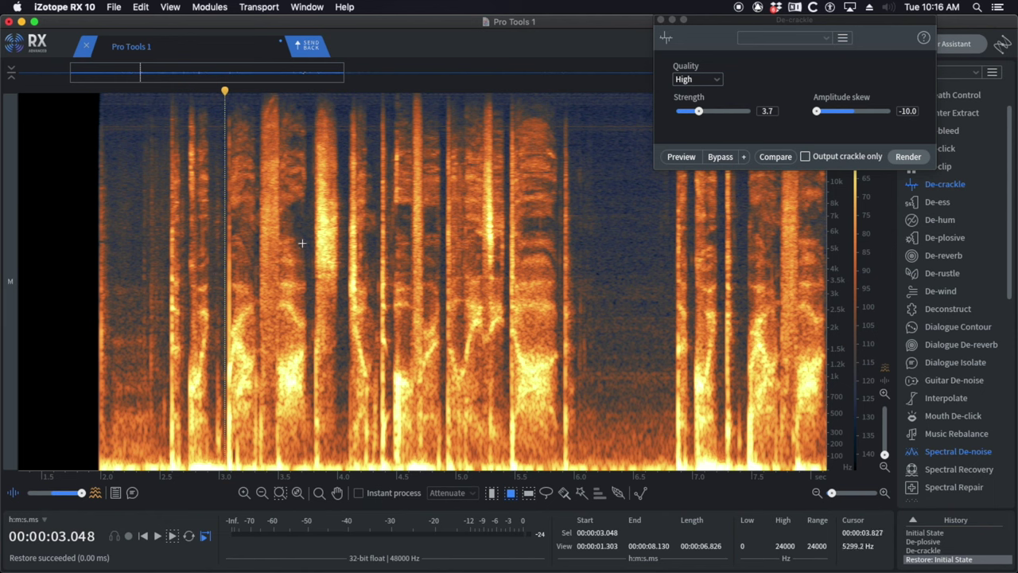
click(278, 252)
click(164, 246)
key(space)
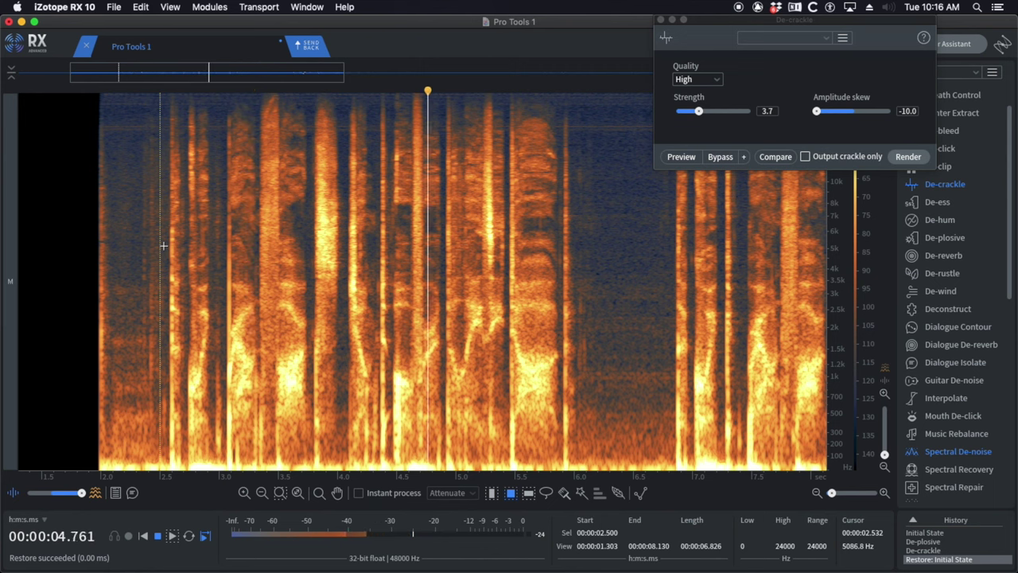
key(space)
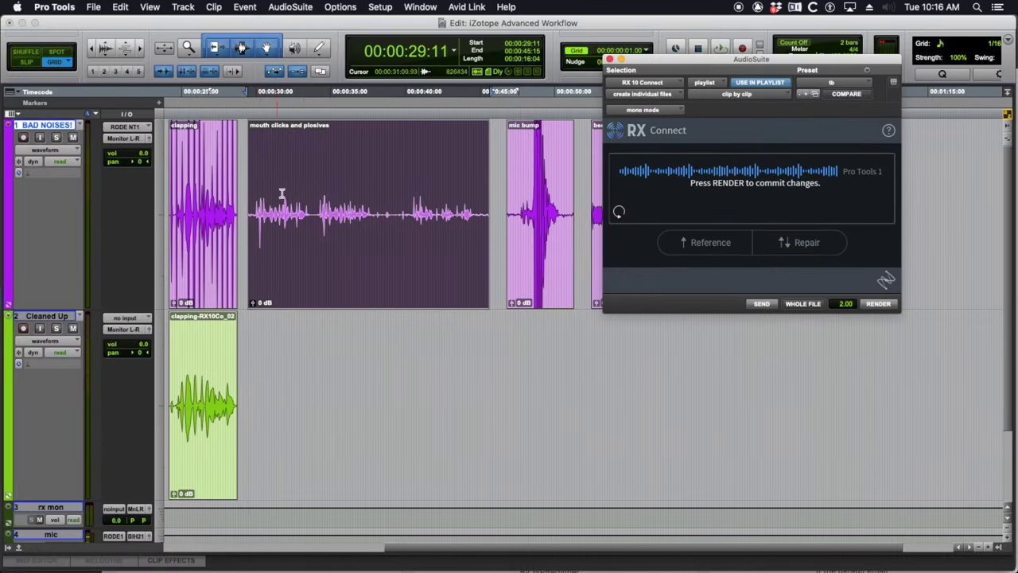
- In Pro Tools, render the repaired "mouth clicks and plosives" clip through RX Connect onto the Cleaned Up track and enlarge the waveforms
click(889, 305)
key(super+alt+bracketright)
key(super+alt+bracketright)
- Solo the Cleaned Up track and play the pause between phrases from about 00:00:39:00 twice
click(398, 377)
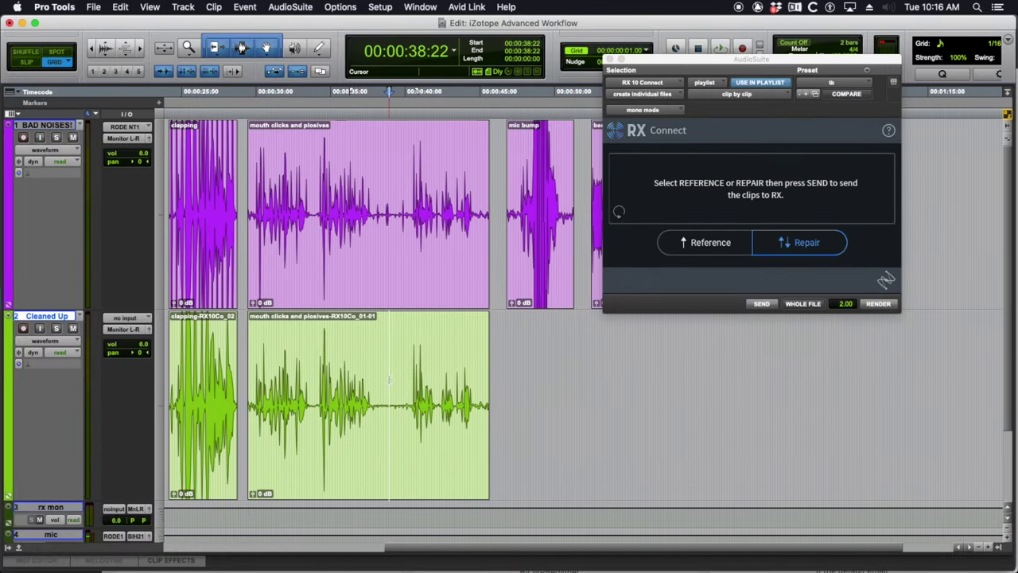
key(super+bracketright)
click(434, 383)
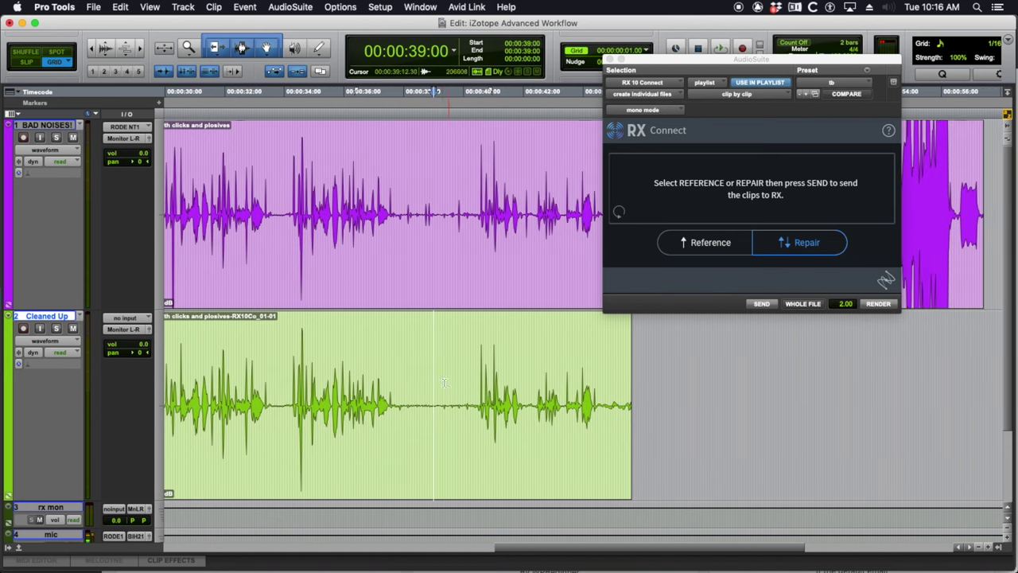
key(shift+s)
key(space)
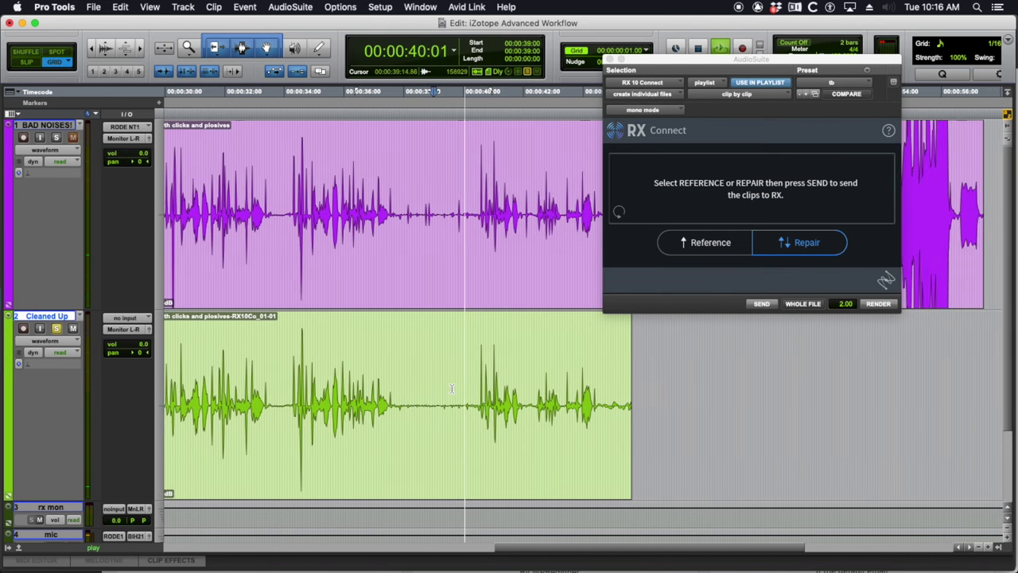
key(space)
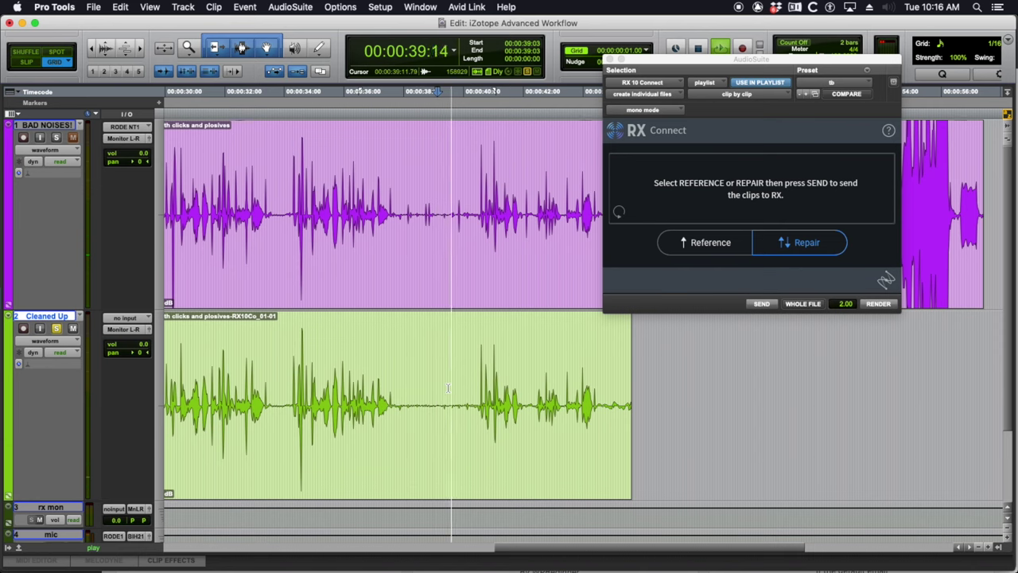
key(space)
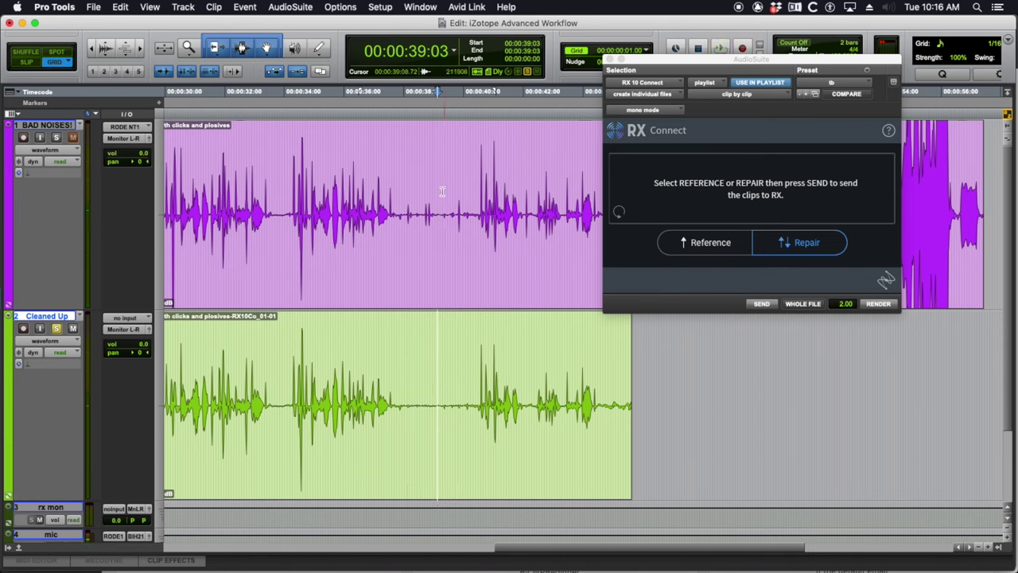
- Solo the BAD NOISES! track and play the original clip from 00:00:38:17 for comparison
click(425, 204)
key(shift+s)
key(space)
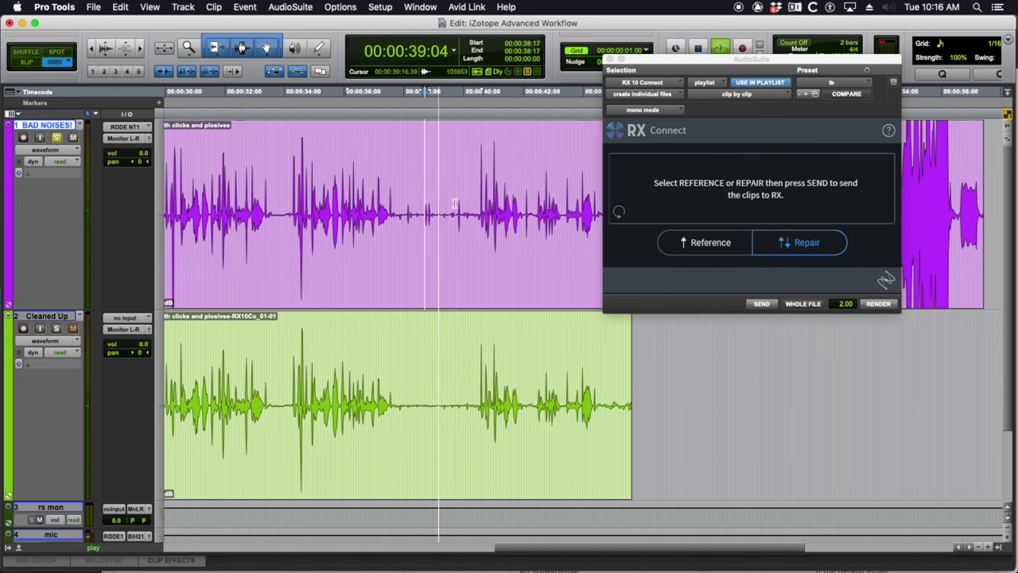
- Solo the Cleaned Up track and play the cleaned "mouth clicks and plosives" clip from 00:00:38:19
key(space)
click(428, 387)
key(shift+s)
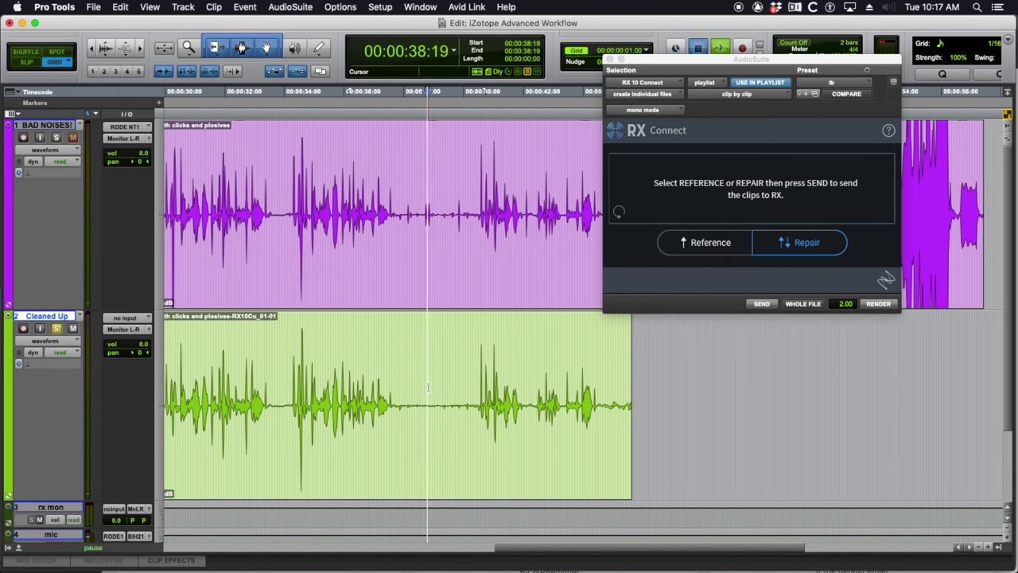
key(space)
key(r)
scroll(430, 389, right, 3)
key(space)
click(441, 390)
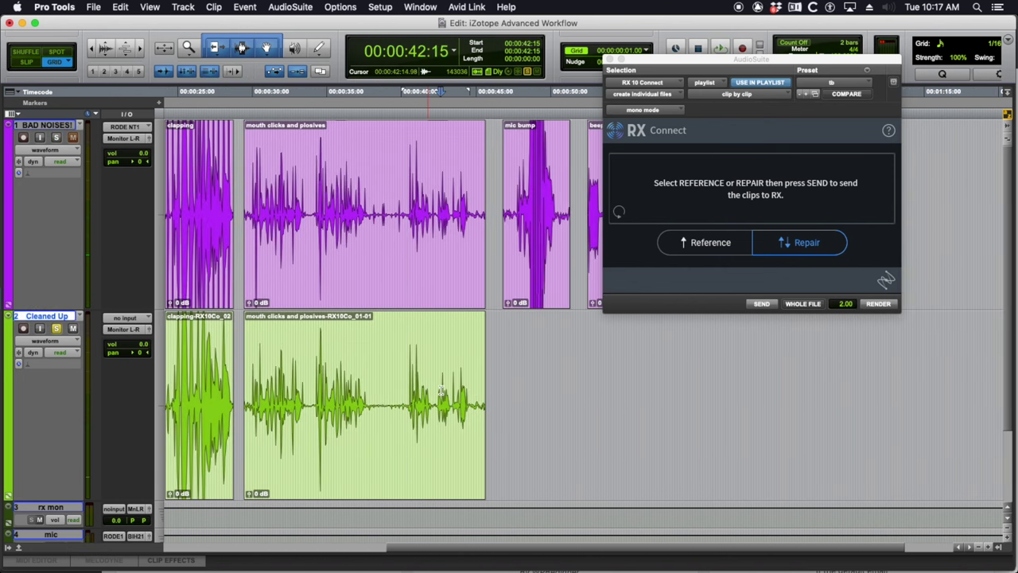
- Close the RX Connect window and copy the "mic bump" clip from the BAD NOISES! track onto the Cleaned Up track
scroll(402, 395, right, 3)
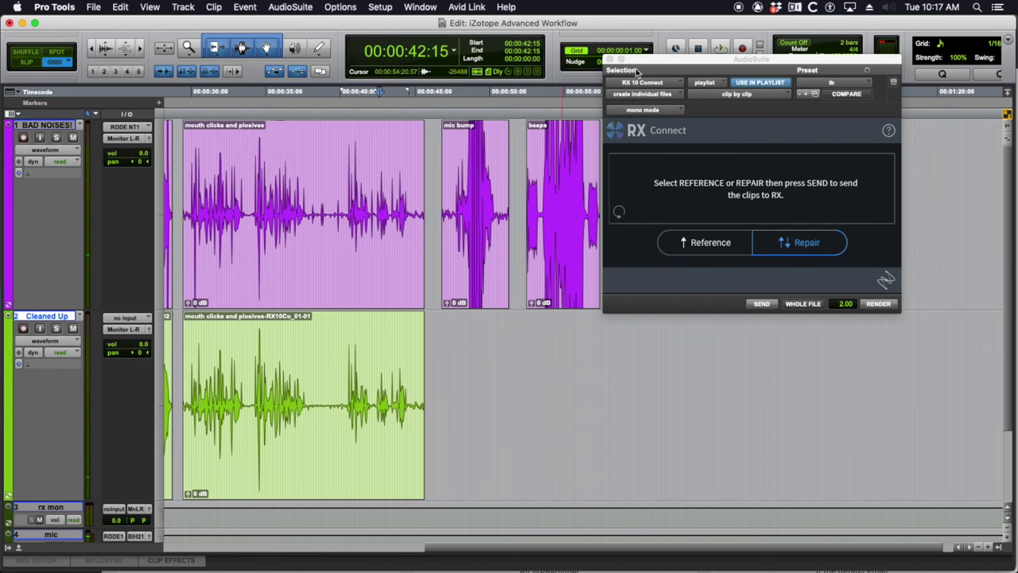
click(610, 58)
scroll(349, 306, right, 1)
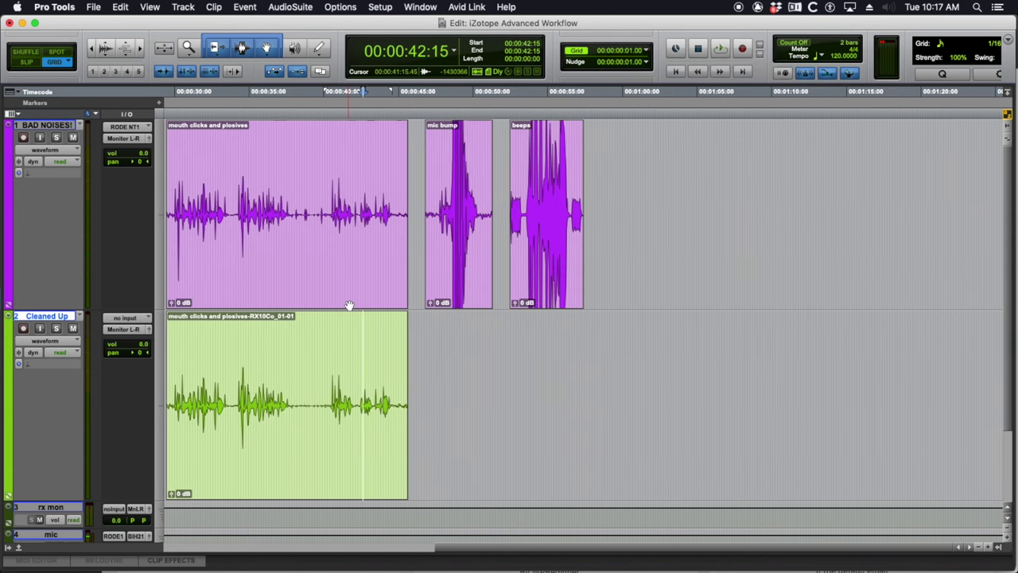
scroll(348, 305, left, 1)
scroll(473, 314, right, 1)
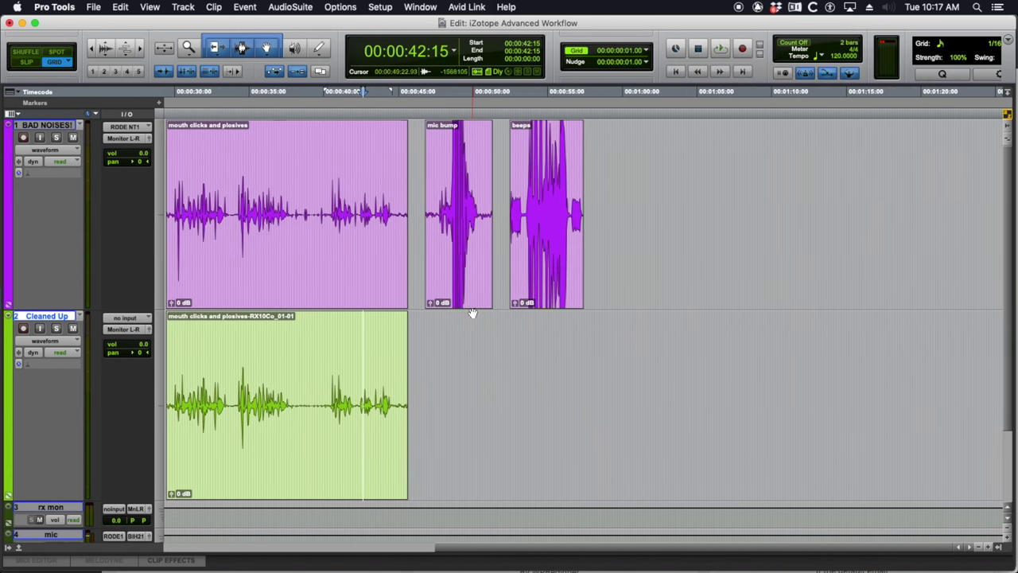
click(455, 215)
click(458, 261)
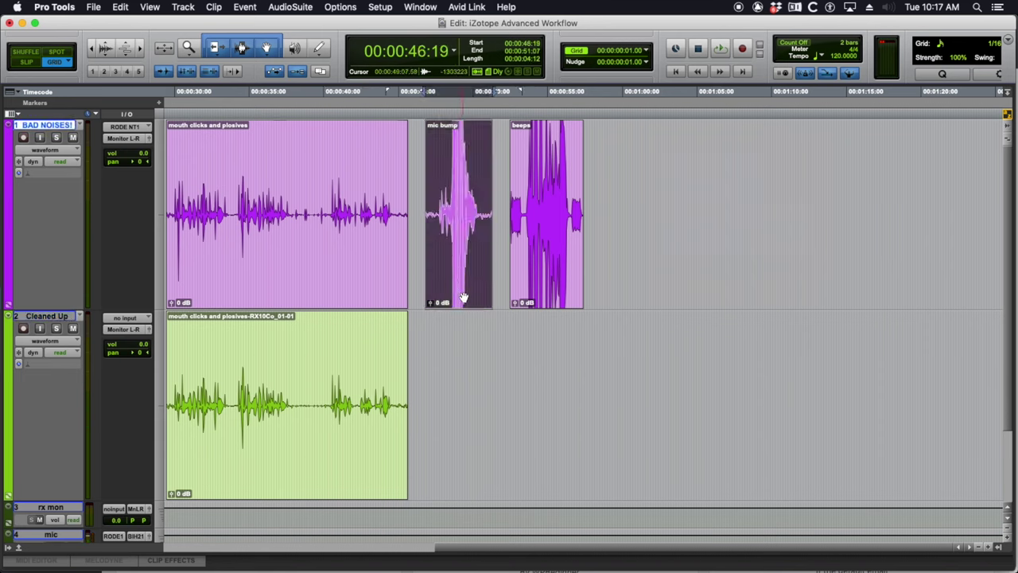
drag(464, 298, 466, 397)
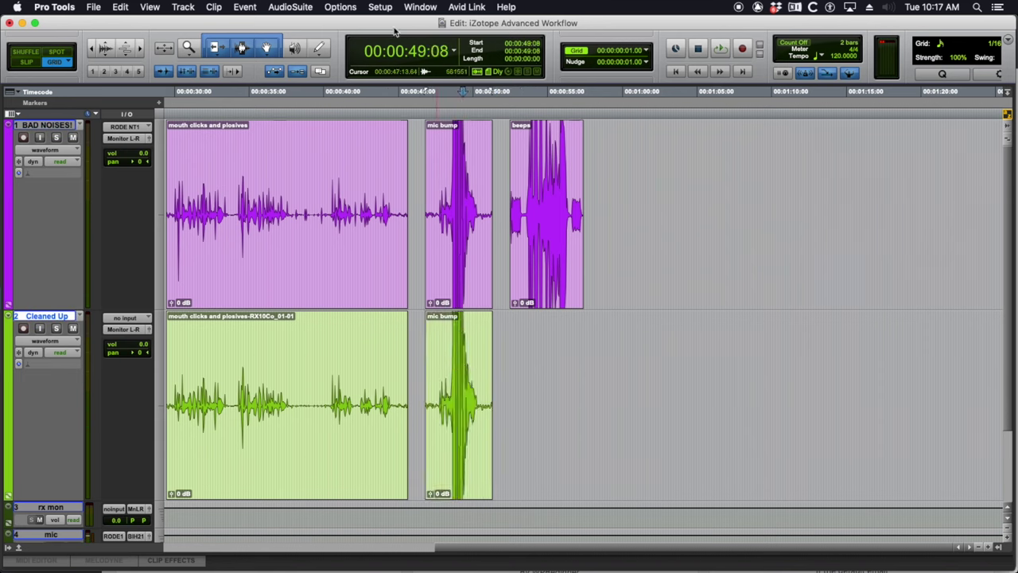
- Open RX 10 Connect, set processing to clip by clip, and send the Cleaned Up track's "mic bump" clip to RX for repair
click(292, 7)
mouse_move(334, 126)
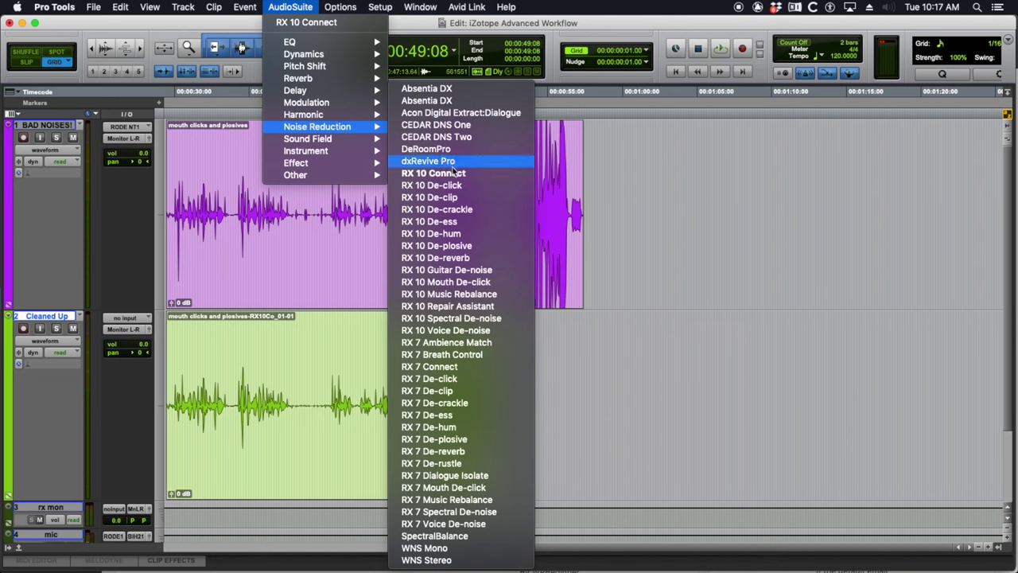
click(453, 171)
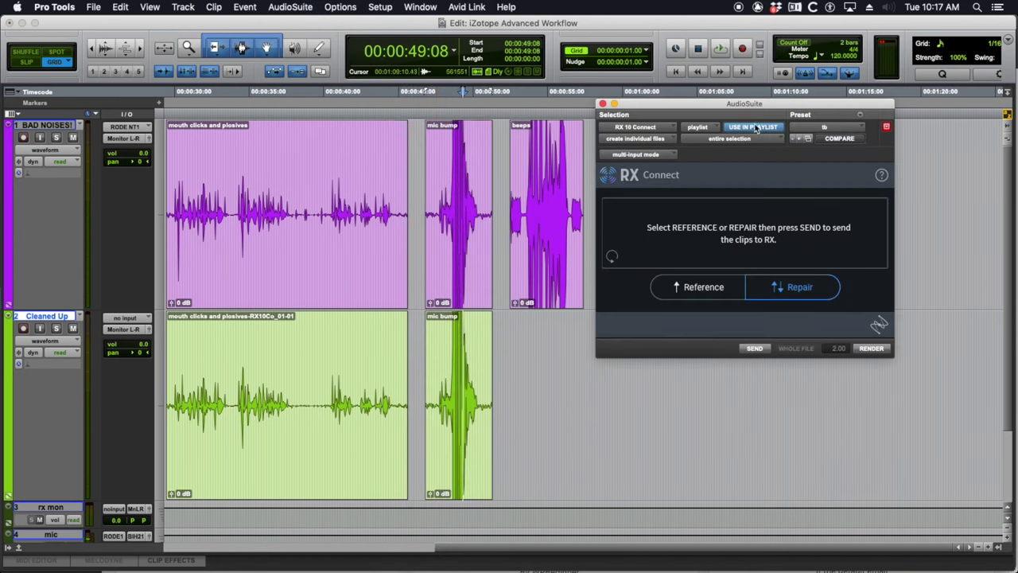
click(738, 139)
click(742, 127)
drag(739, 104, 807, 58)
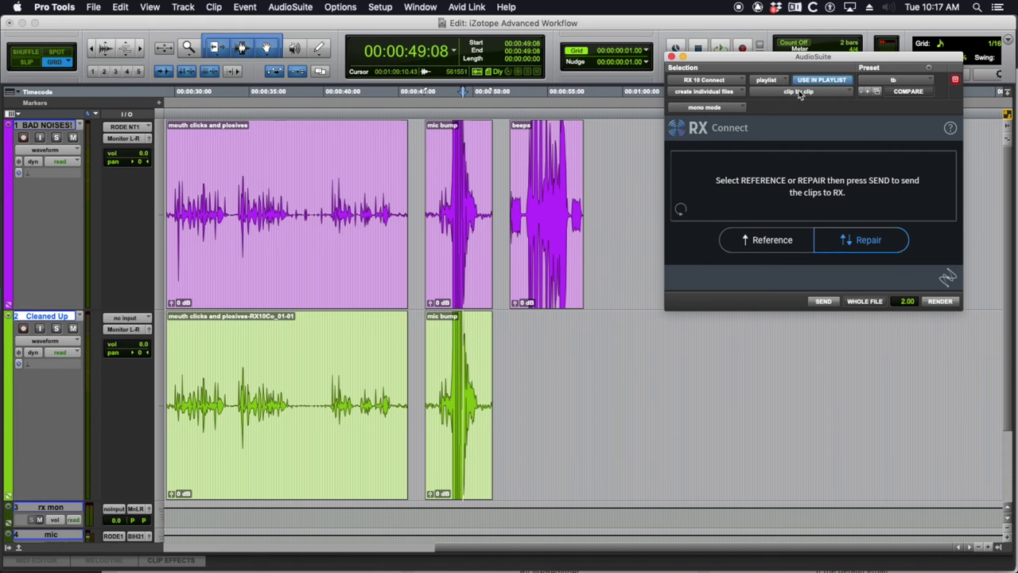
drag(784, 58, 748, 53)
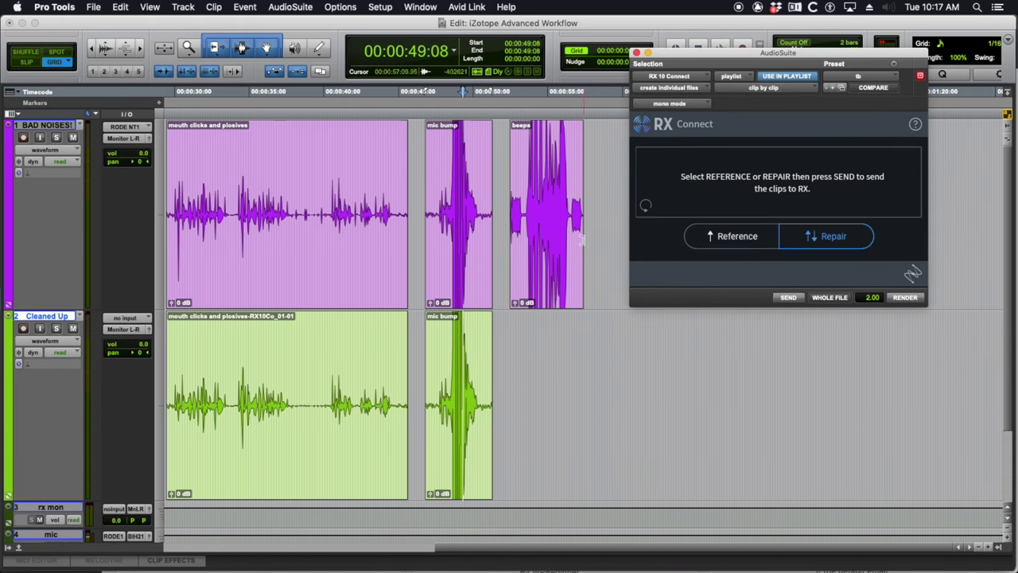
click(454, 428)
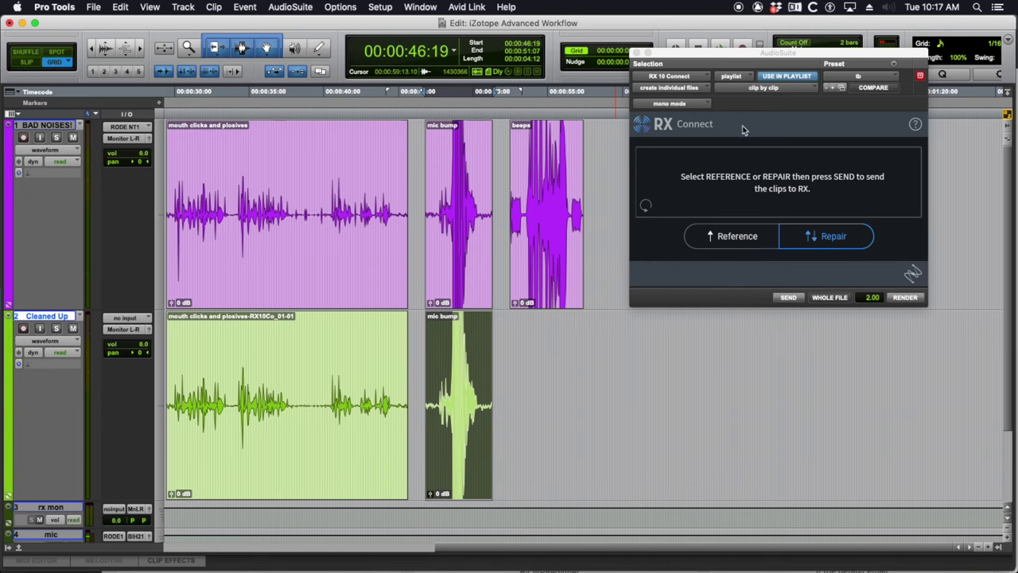
click(790, 298)
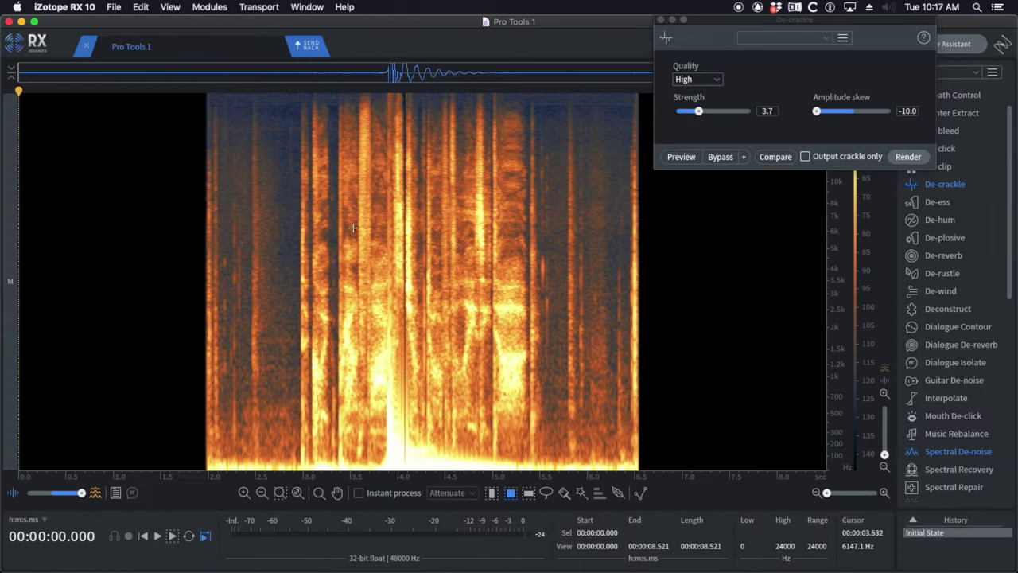
- Play the mic bump recording in iZotope RX from about 2.4 seconds
click(249, 205)
key(space)
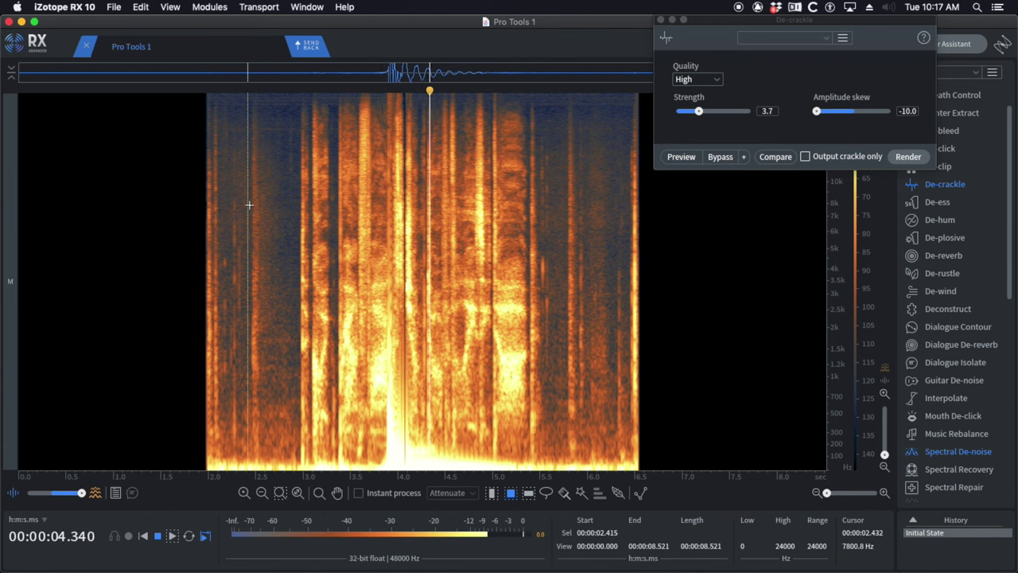
key(space)
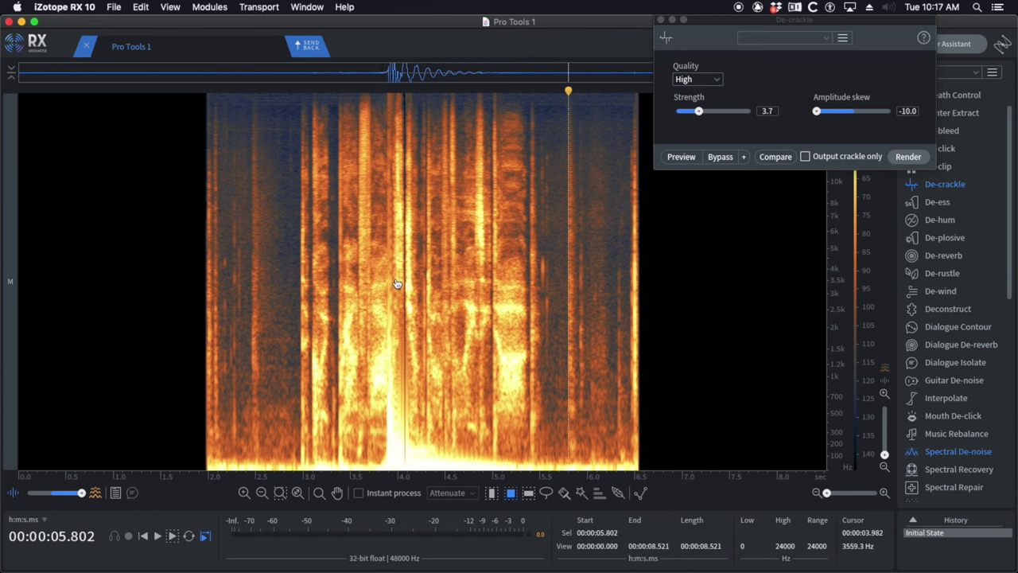
- Examine the mic bump between about 3.9 and 4.1 seconds in the spectrogram, and play it from about 3.35 seconds
scroll(369, 259, up, 4)
scroll(397, 284, up, 6)
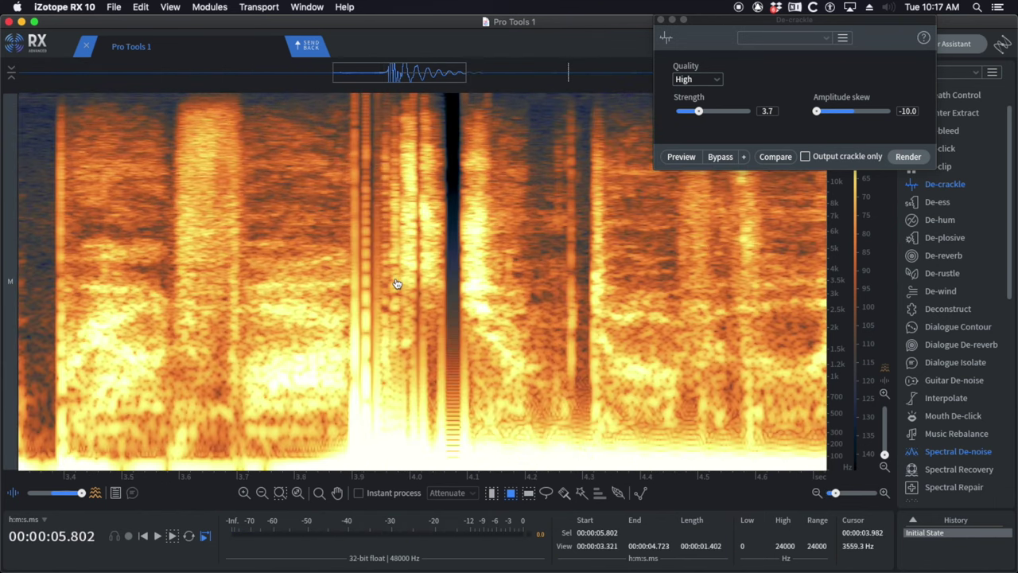
scroll(374, 280, down, 1)
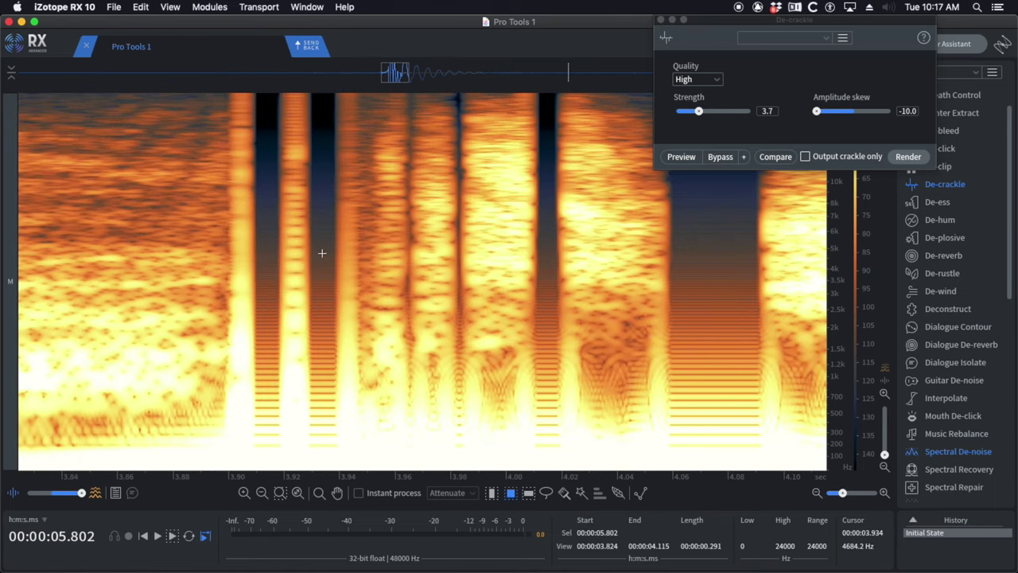
scroll(396, 342, down, 1)
scroll(470, 438, down, 3)
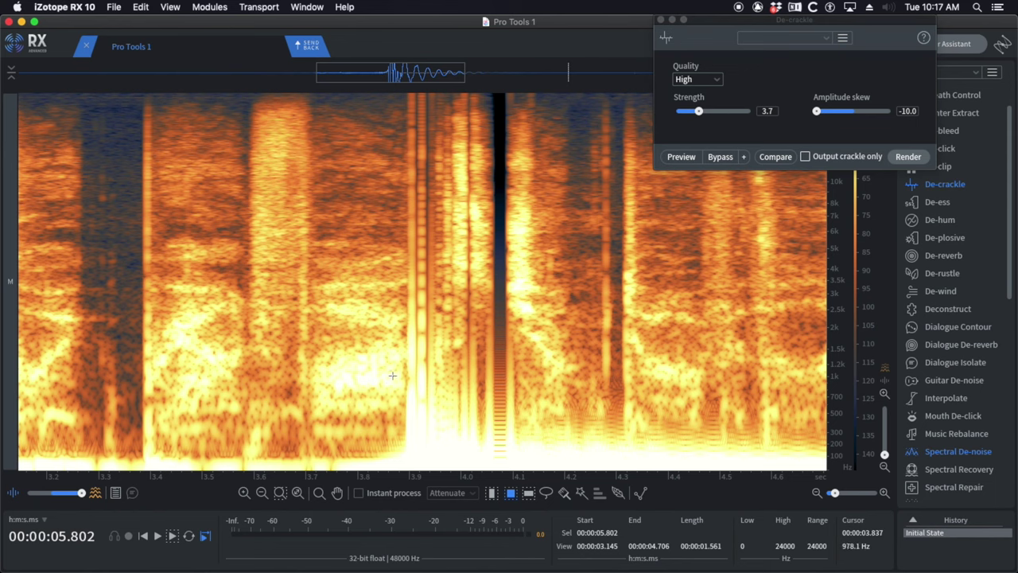
scroll(354, 375, down, 2)
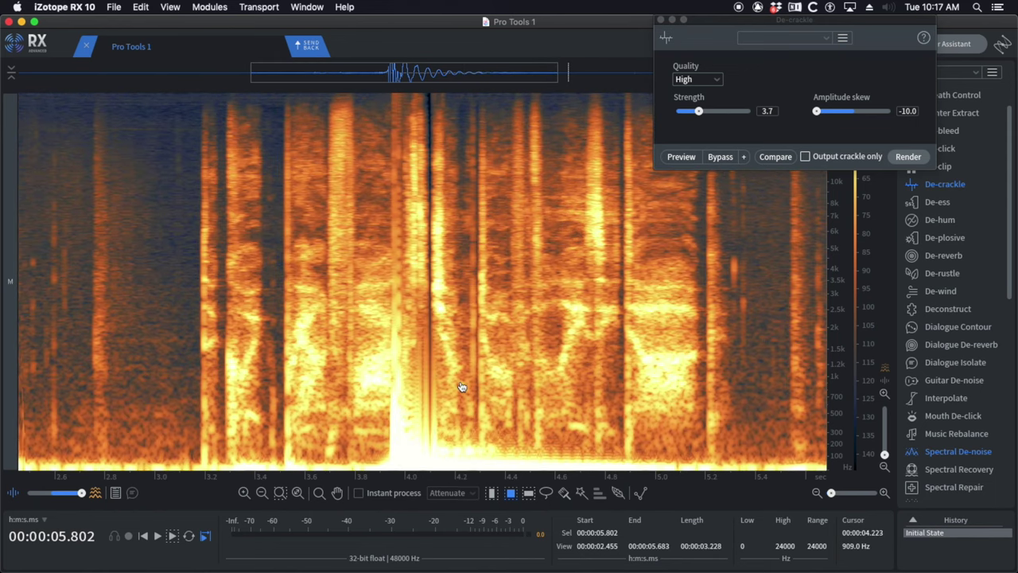
scroll(462, 387, up, 2)
scroll(442, 371, down, 2)
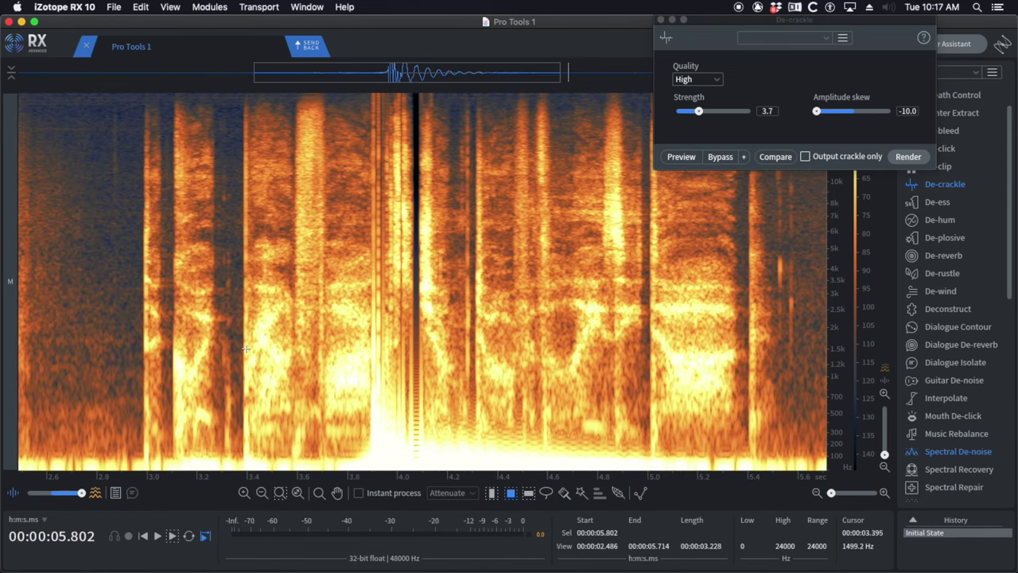
click(233, 309)
key(space)
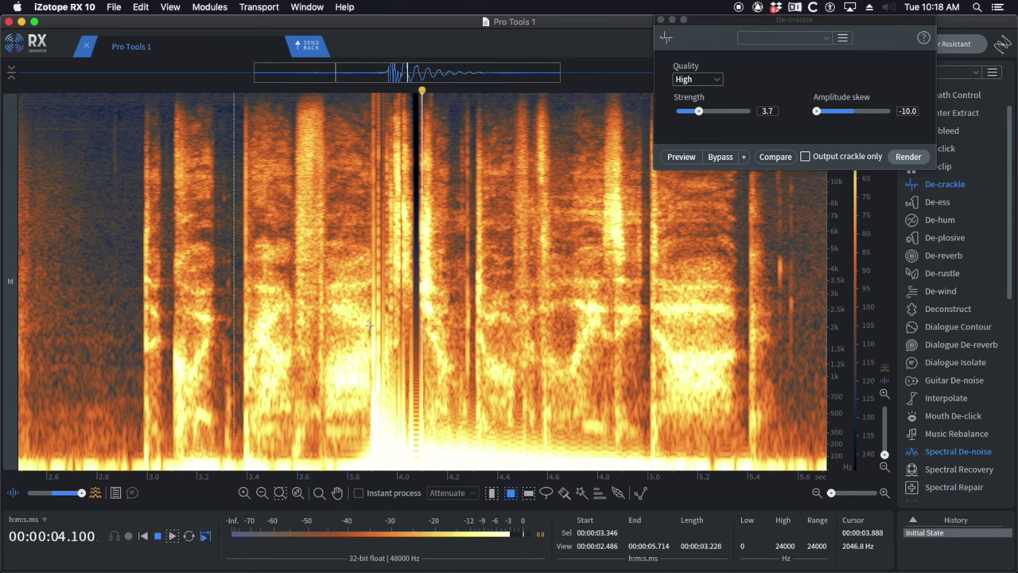
key(space)
- Try De-click on the mic bump from about 3.88 to 4.31 seconds, between about 160 Hz and 23.8 kHz
scroll(430, 334, down, 2)
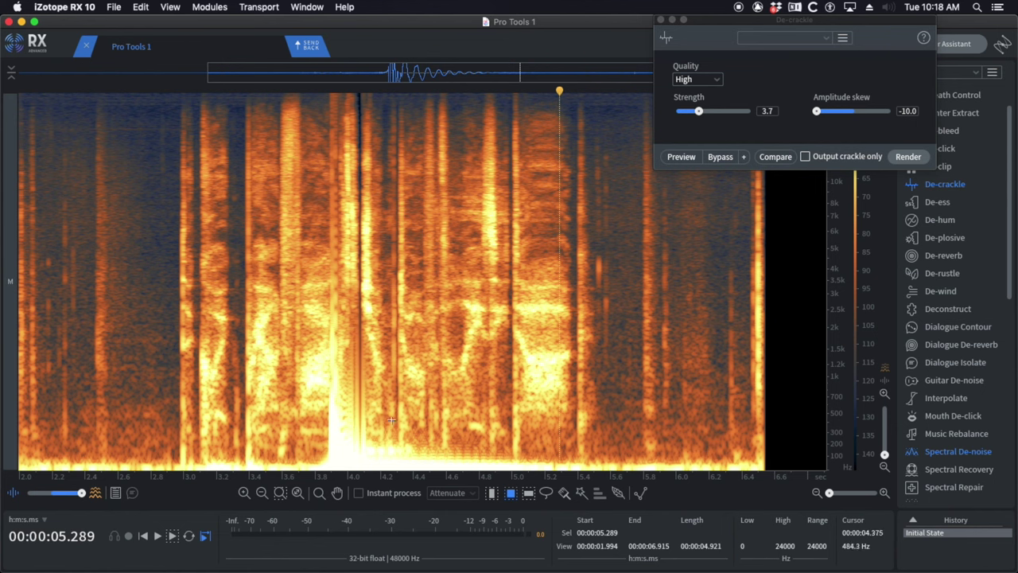
scroll(362, 385, up, 2)
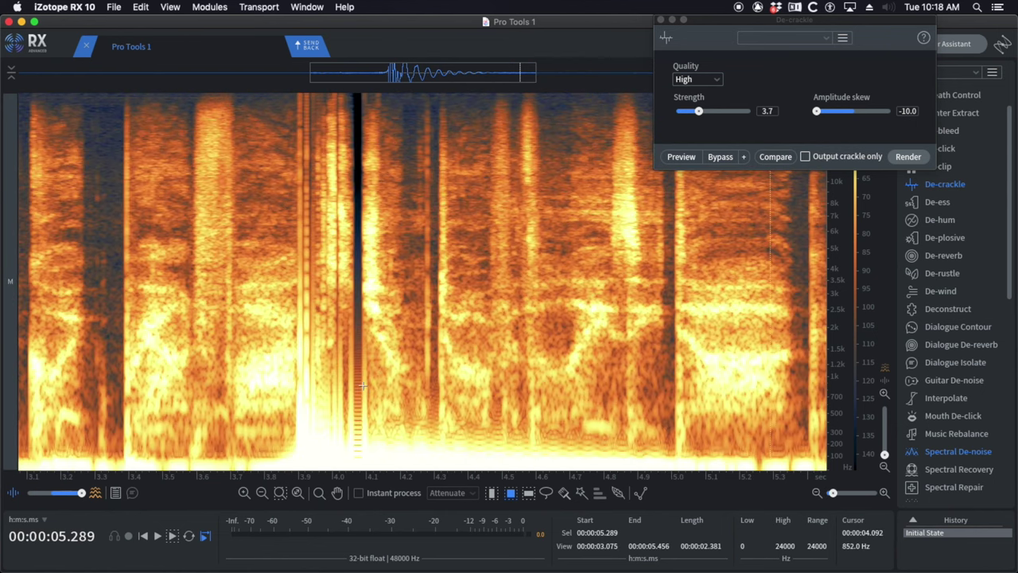
scroll(355, 364, up, 2)
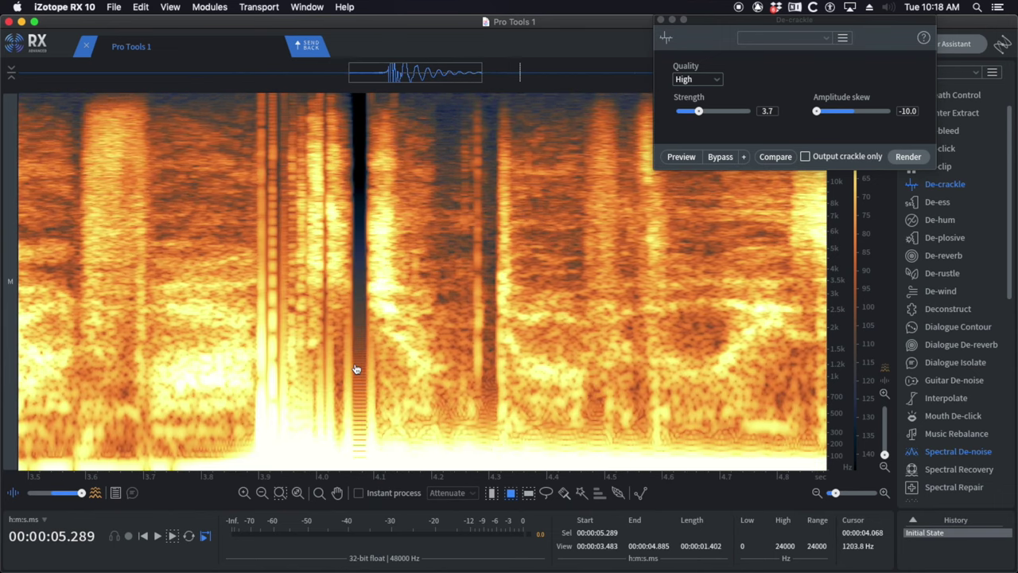
scroll(249, 102, down, 1)
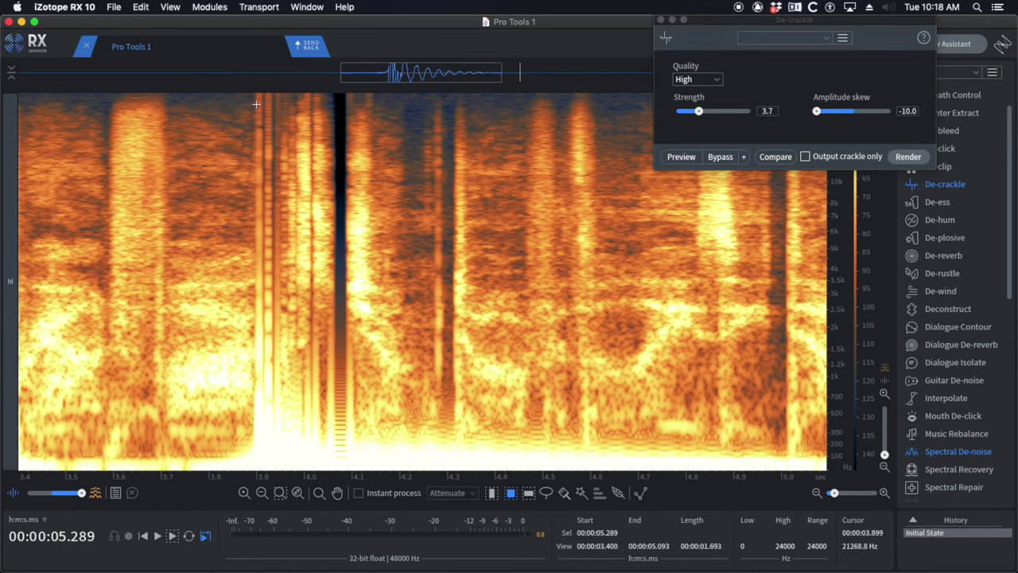
drag(247, 93, 455, 450)
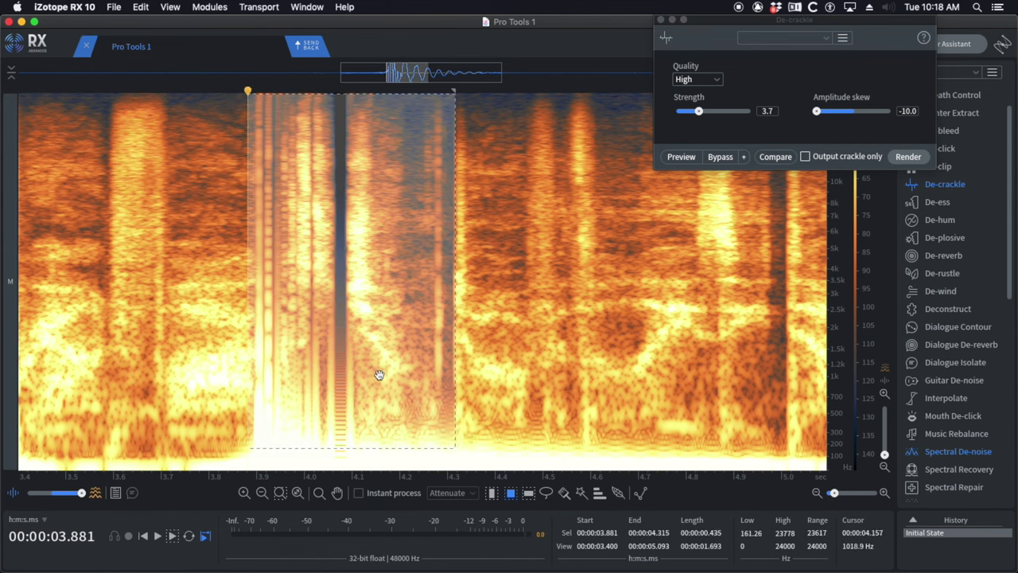
key(1)
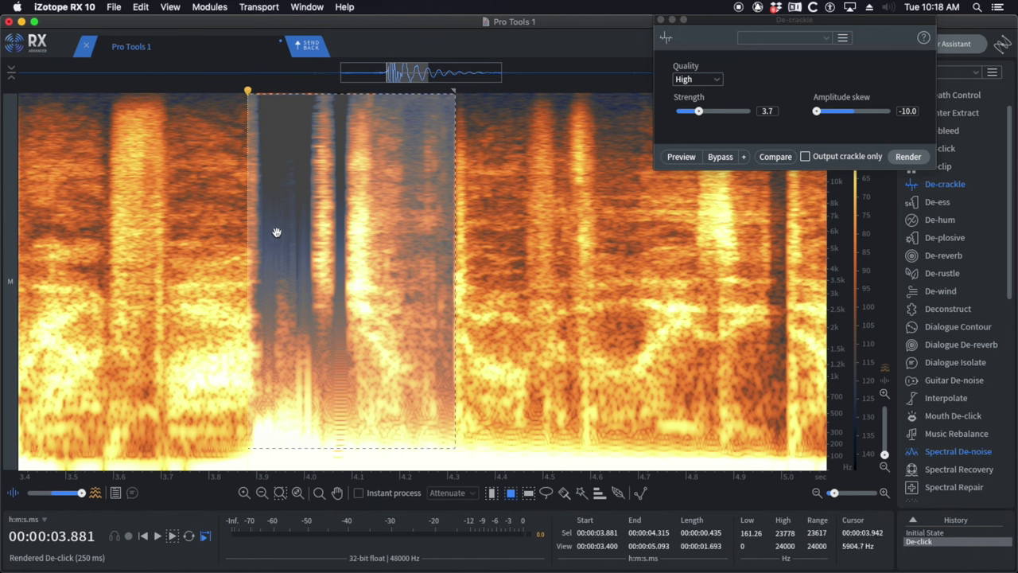
- Play the de-clicked bump from just before 3.7 seconds, and undo the De-click render
click(127, 237)
key(space)
key(space)
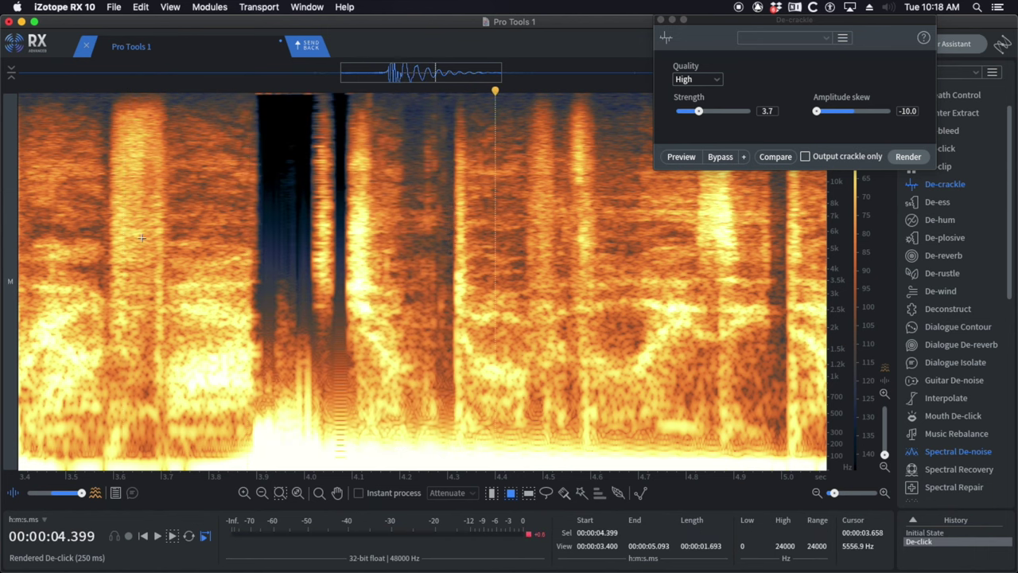
key(super+z)
click(147, 240)
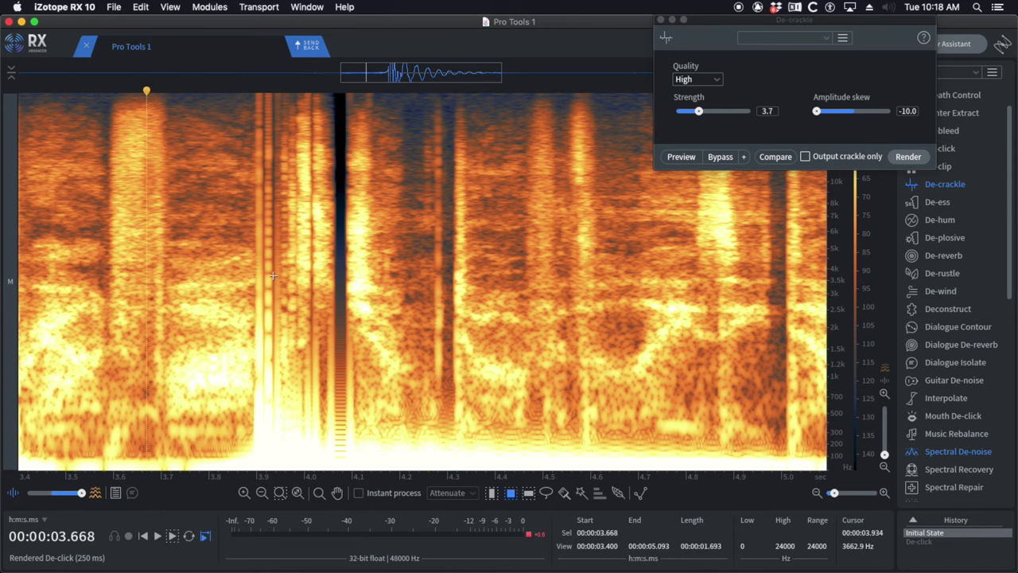
- Try De-click on the mic bump's upper frequencies from about 3.9 to 4.07 seconds, undo it, and clear the selection
scroll(272, 276, up, 3)
scroll(273, 276, down, 3)
scroll(273, 276, up, 5)
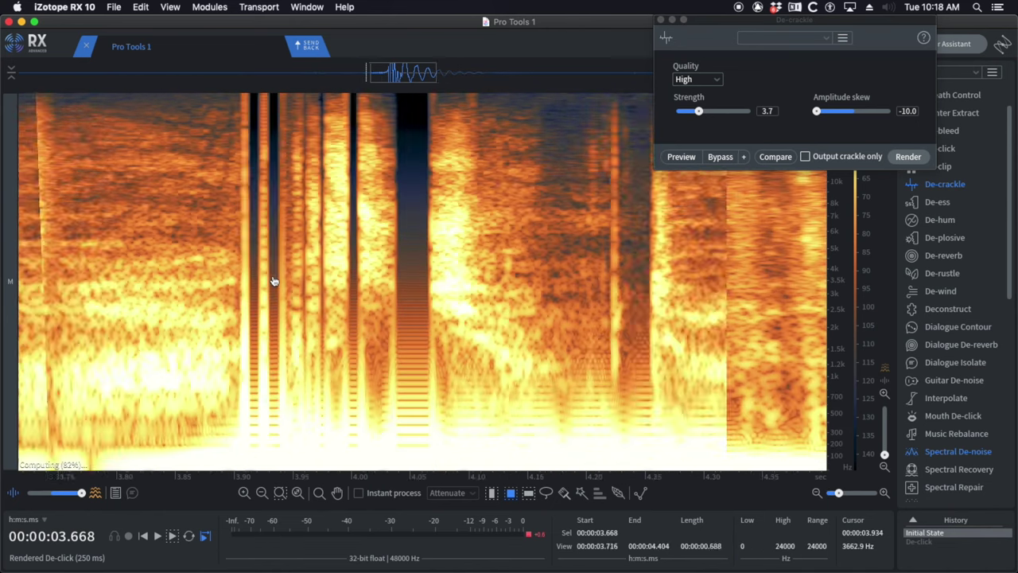
scroll(294, 253, down, 1)
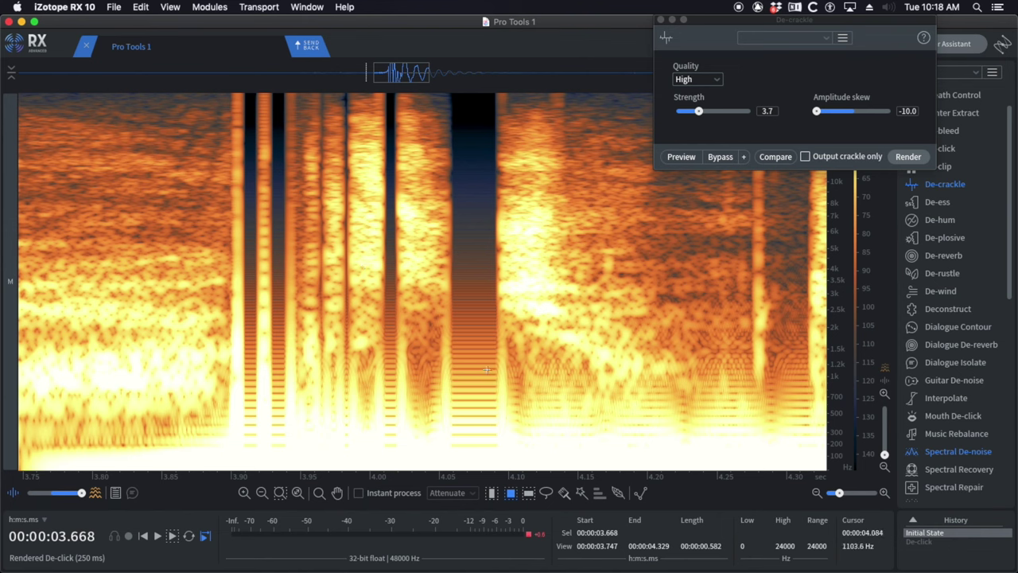
drag(473, 101, 265, 355)
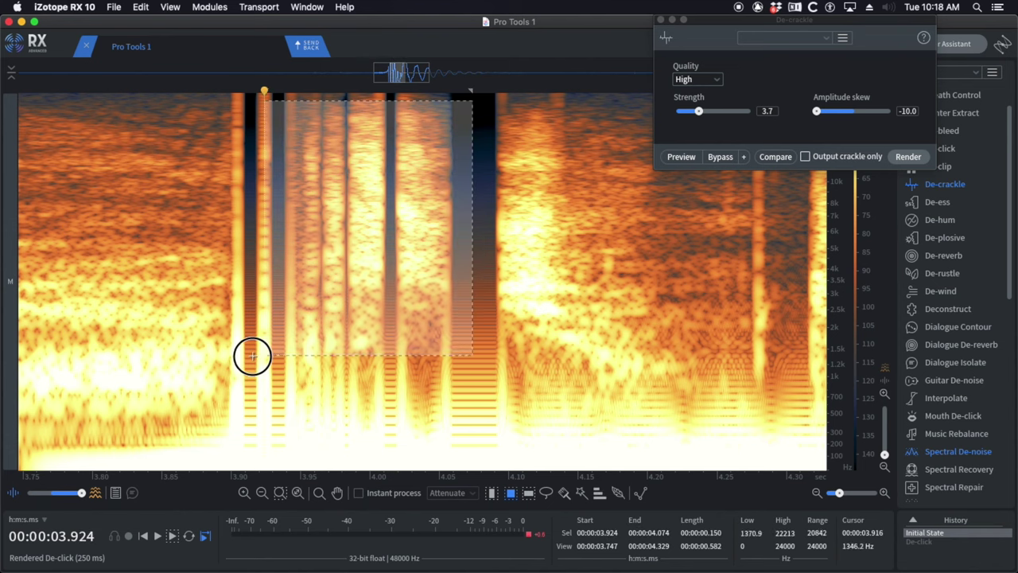
click(356, 177)
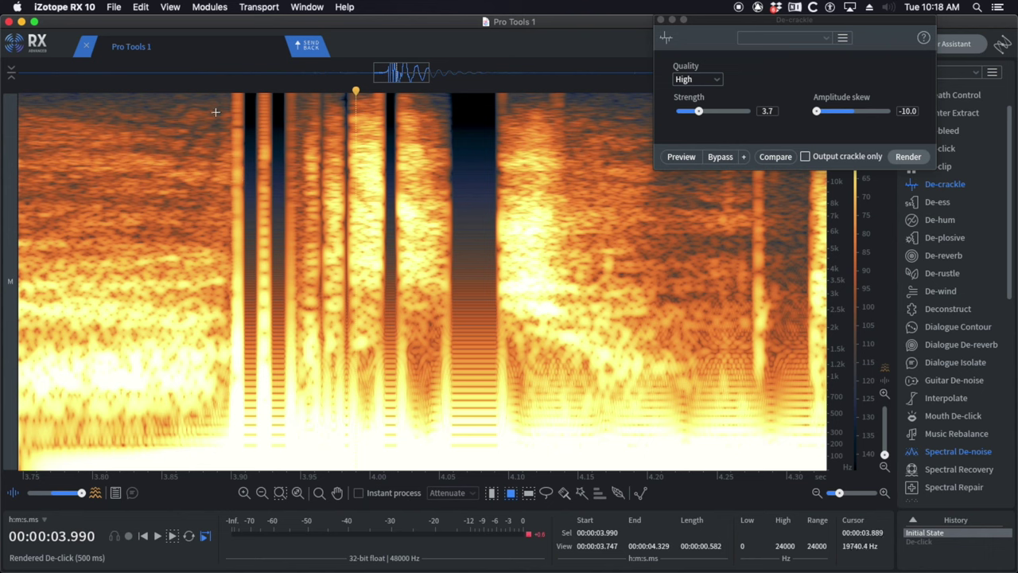
- De-click the bump's first transient from about 3.895 to 3.950 seconds, then from 3.871 to 3.934 seconds above about 2.75 kHz, and play it
drag(224, 93, 300, 439)
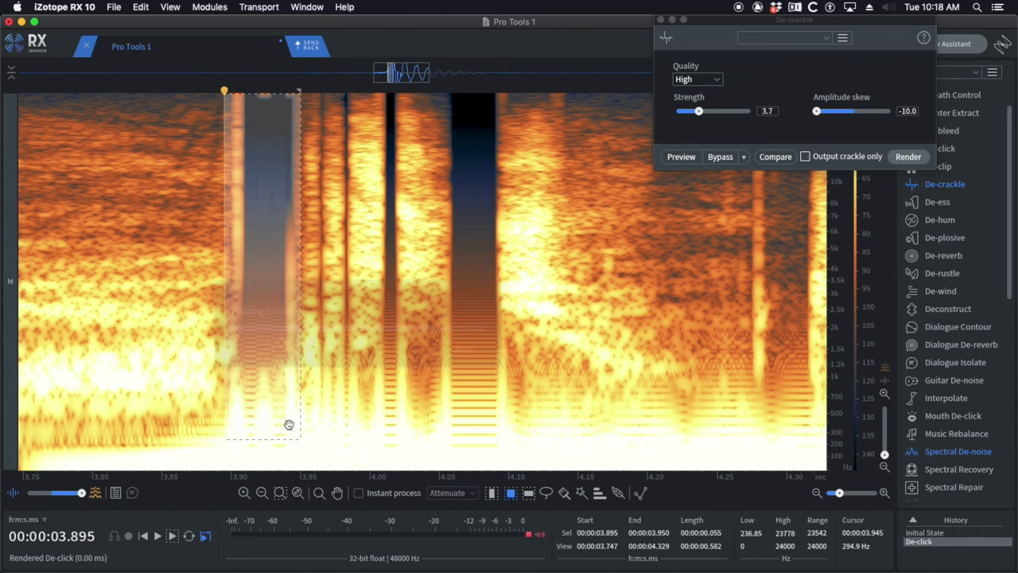
click(225, 287)
drag(191, 303, 279, 64)
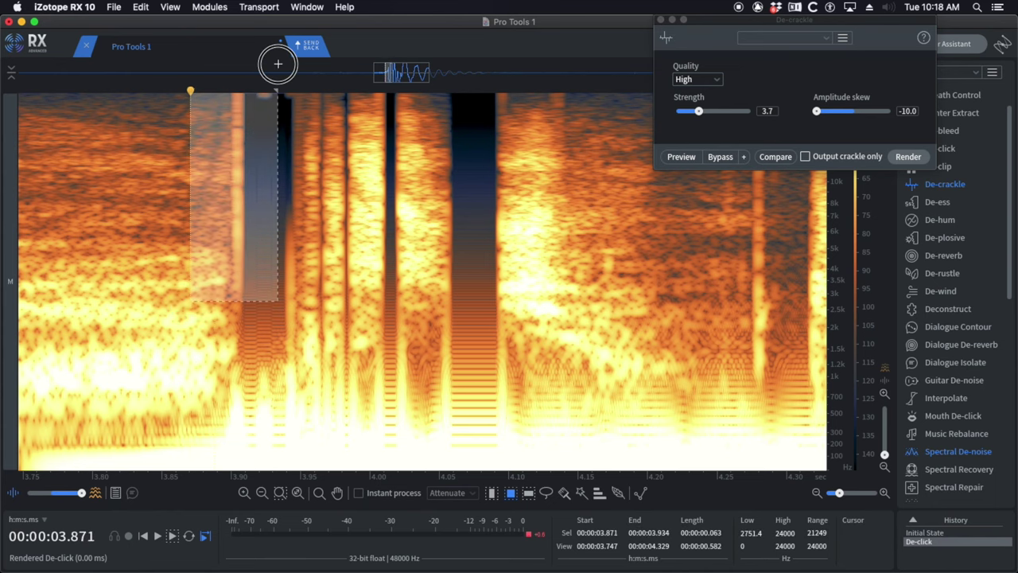
key(shift+2)
click(126, 134)
key(space)
key(space)
- De-click the mic bump's low frequencies, below about 1.4 kHz, and play the passage
scroll(192, 153, down, 2)
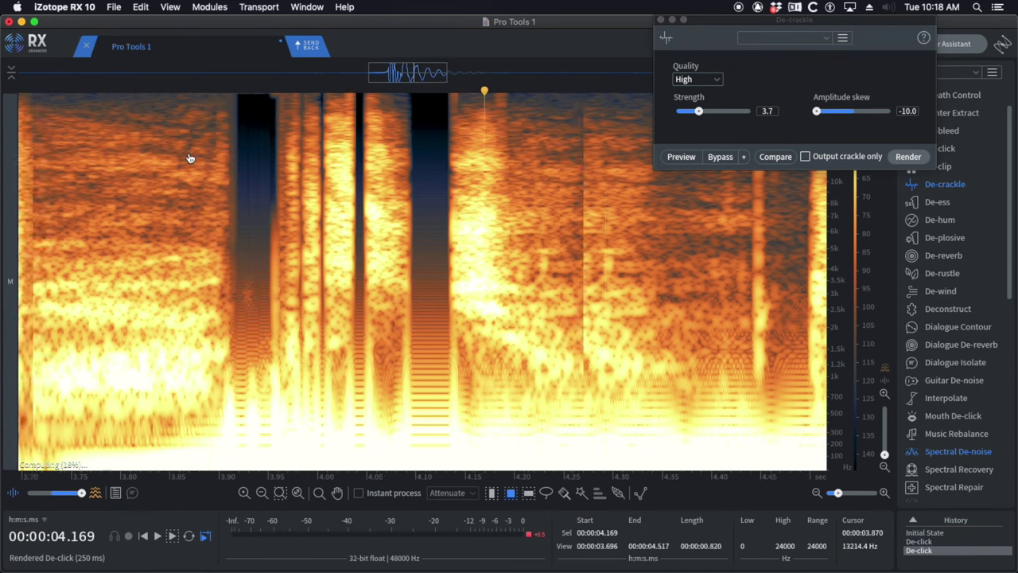
scroll(236, 281, down, 1)
drag(211, 355, 339, 463)
key(shift+2)
click(194, 397)
key(space)
key(space)
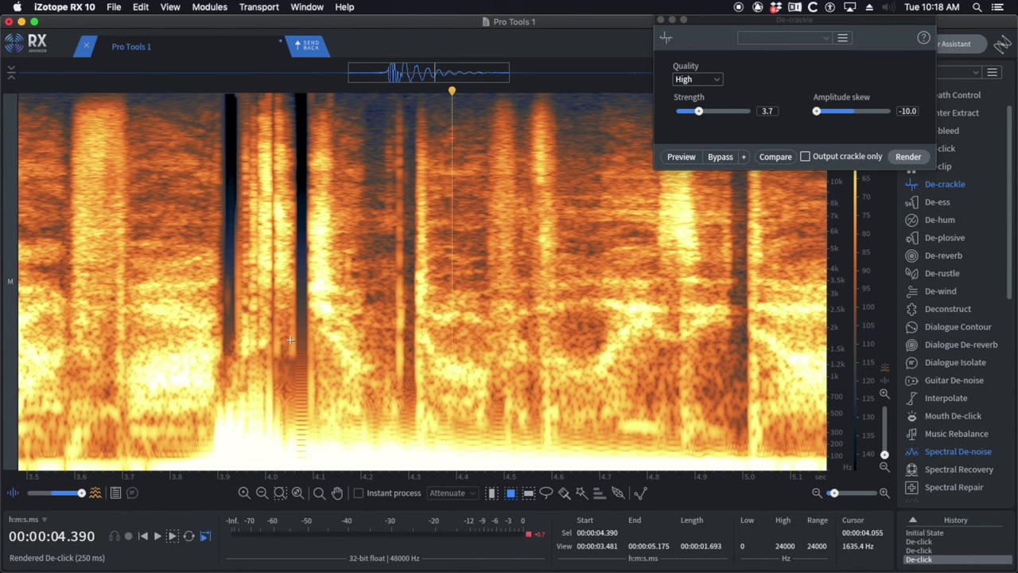
- Shift the spectrogram's dB color range to darken the quieter background around the bump
scroll(289, 346, up, 3)
scroll(316, 350, down, 4)
scroll(317, 350, down, 2)
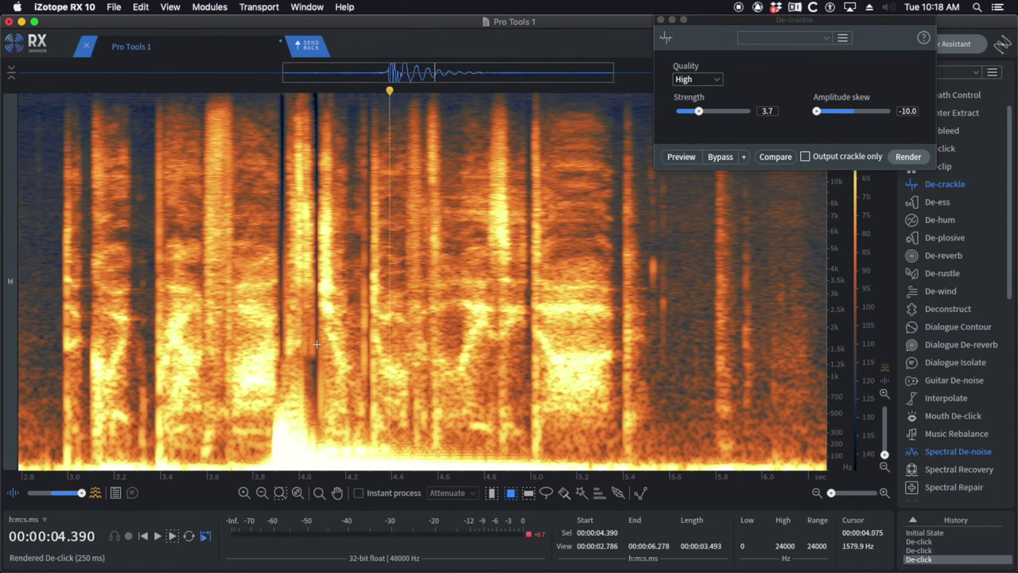
drag(859, 349, 866, 425)
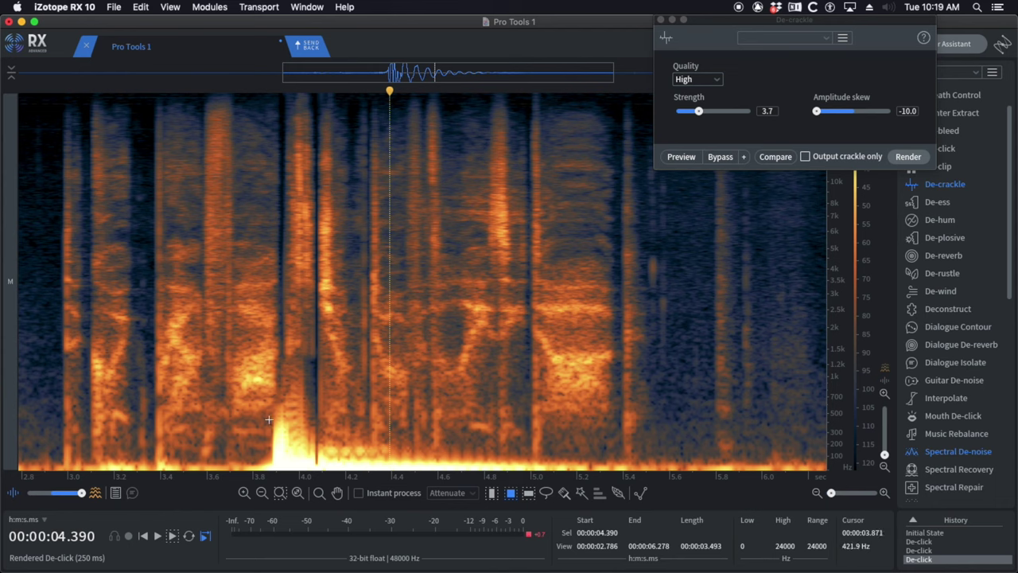
- Close De-crackle, render De-plosive on the rumble from about 3.85 to 5.29 seconds below about 435 Hz, and play the passage
drag(269, 420, 598, 499)
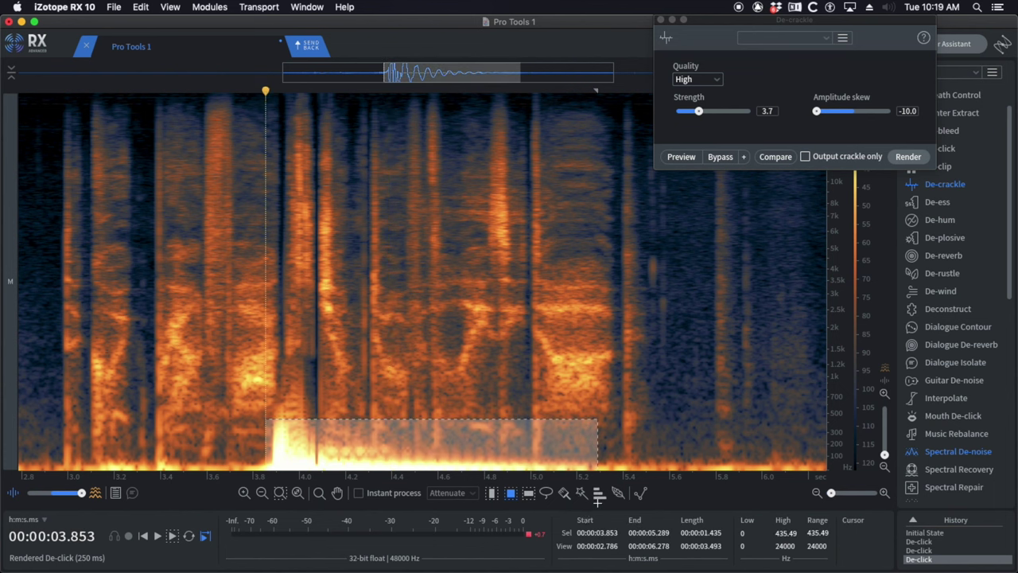
click(660, 20)
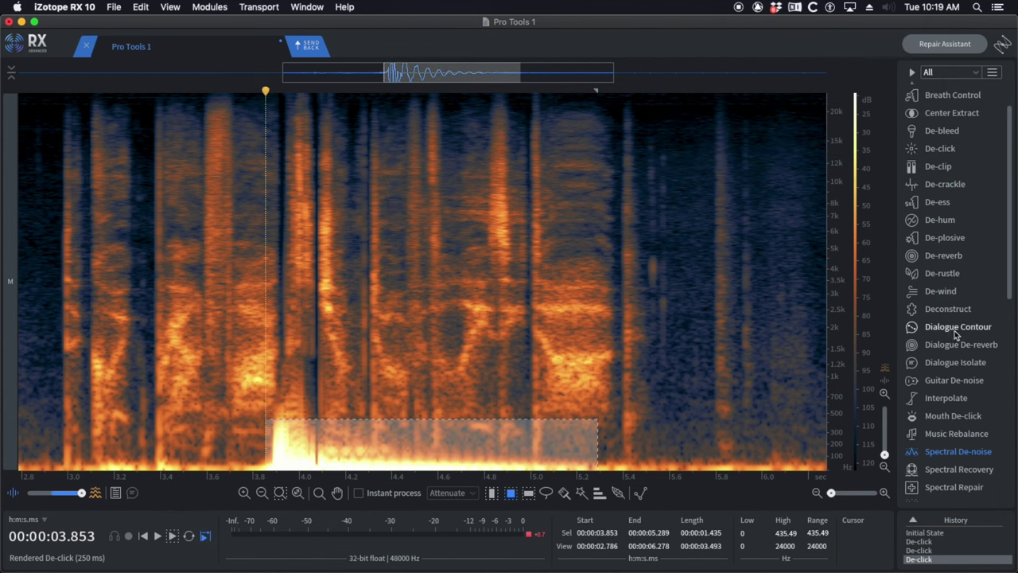
click(948, 237)
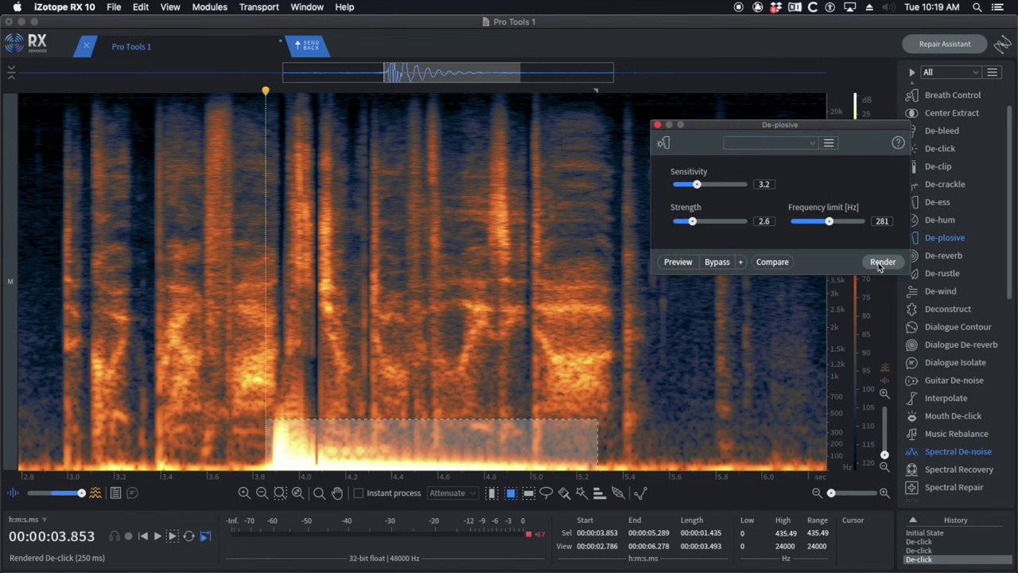
click(880, 266)
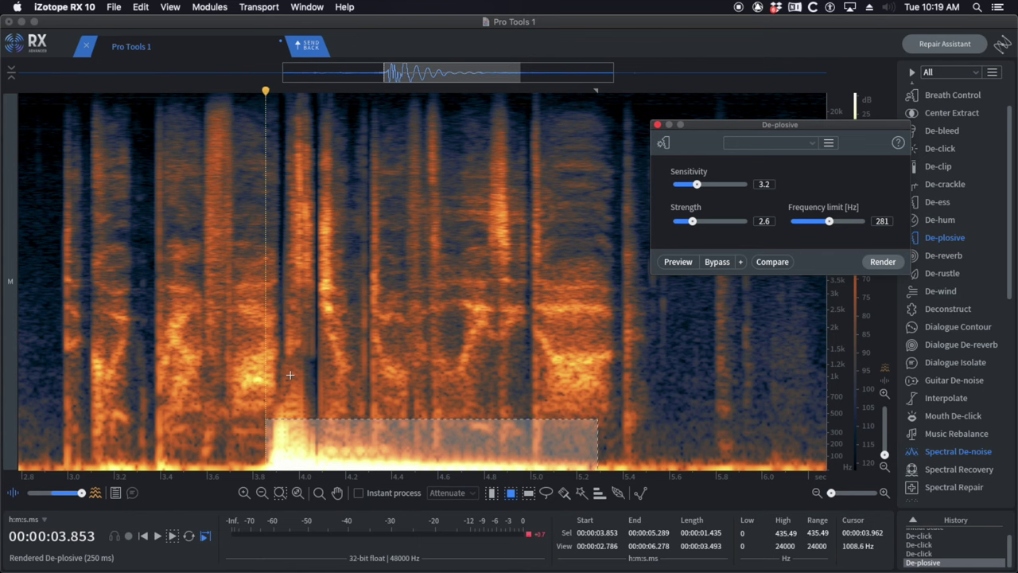
click(379, 367)
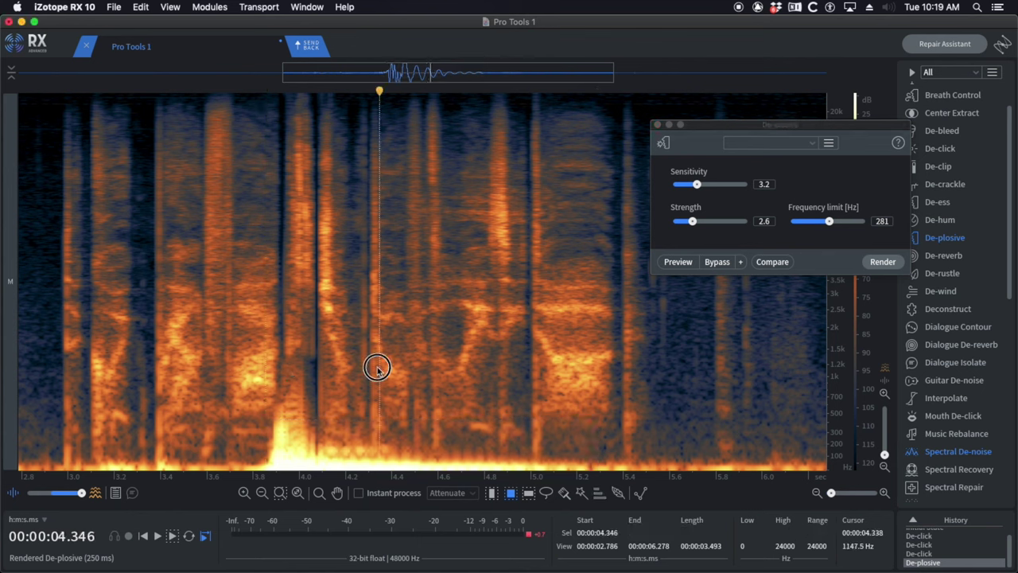
click(241, 434)
key(space)
key(space)
- Attenuate the bump from about 3.88 to 4.11 seconds below about 463 Hz with Spectral Repair
drag(272, 416, 322, 478)
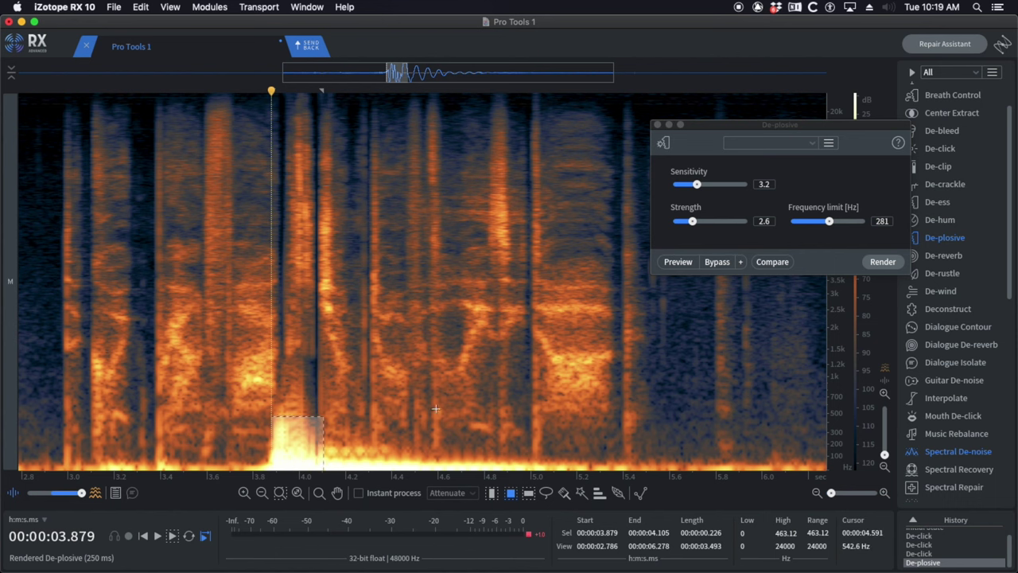
key(super+shift+5)
click(253, 417)
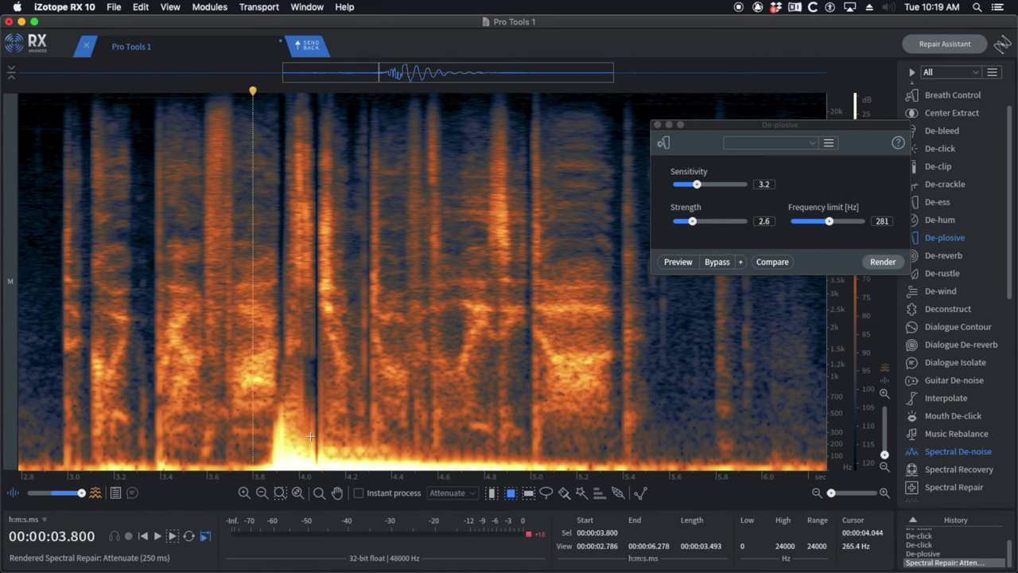
- Copy the clean background from about 2.56 to 2.94 seconds below about 484 Hz, and play the bump from about 3.85 seconds
scroll(288, 440, down, 2)
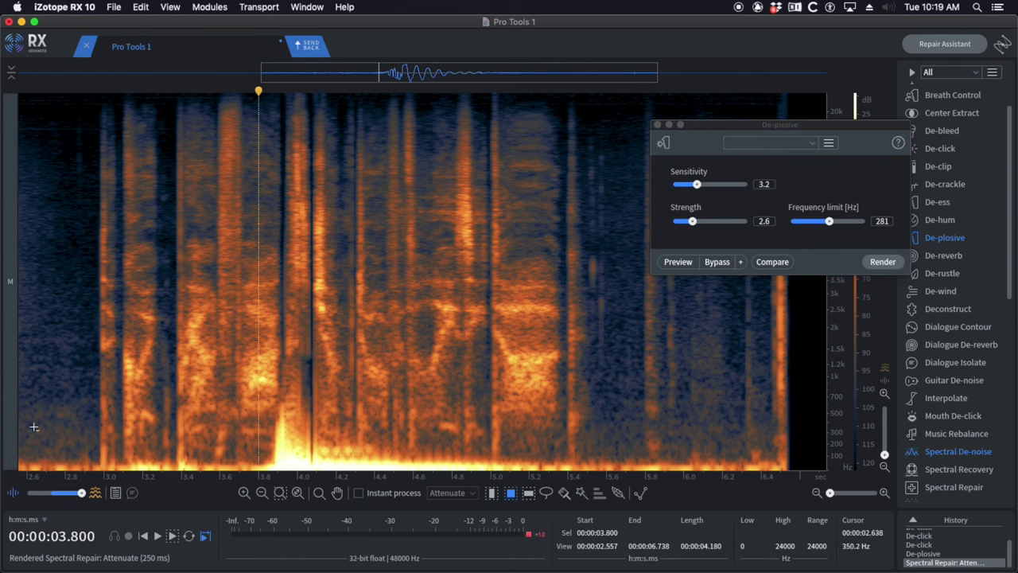
drag(21, 415, 93, 476)
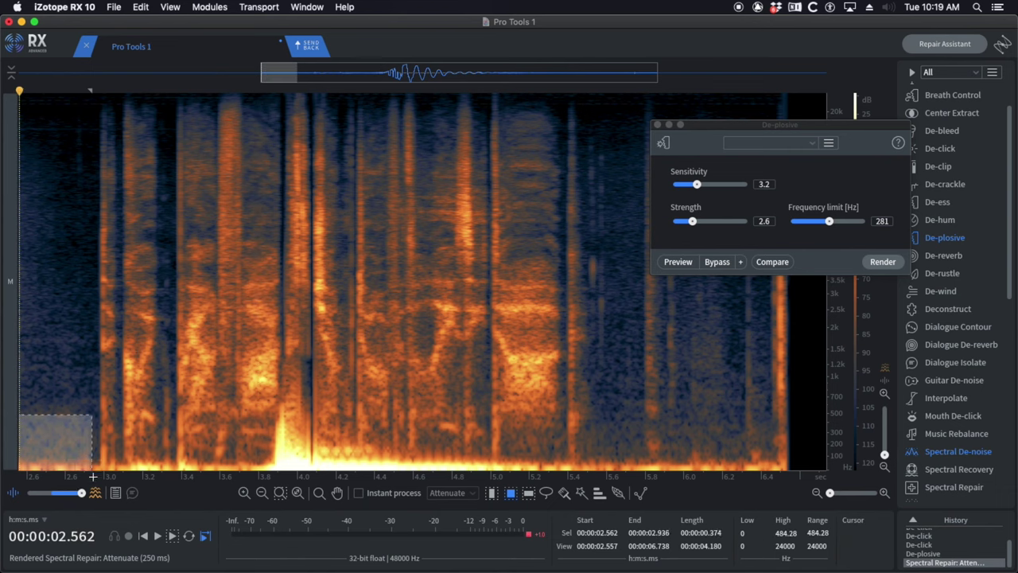
key(super+c)
click(298, 447)
scroll(301, 445, up, 5)
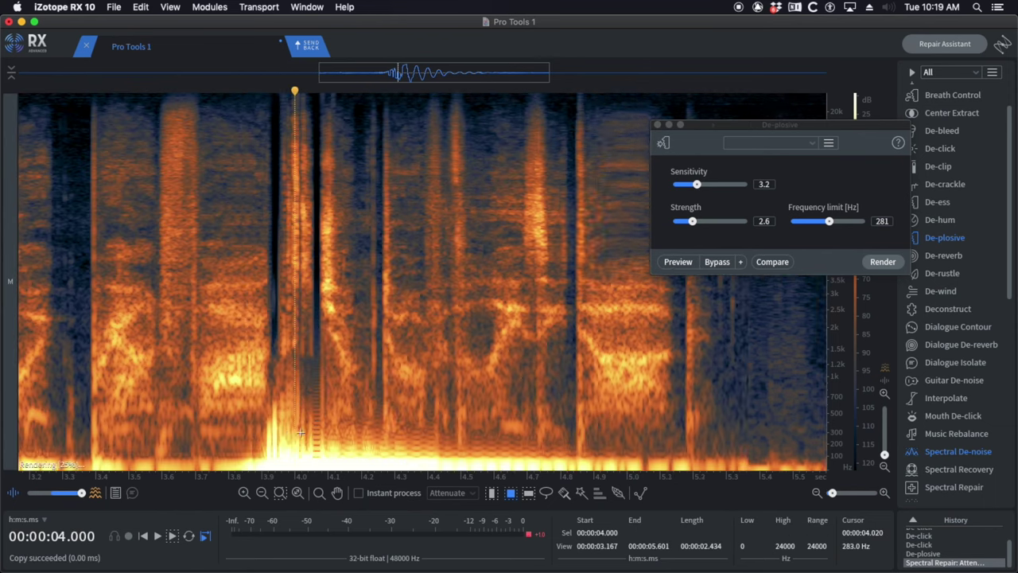
click(244, 428)
key(space)
key(space)
click(219, 424)
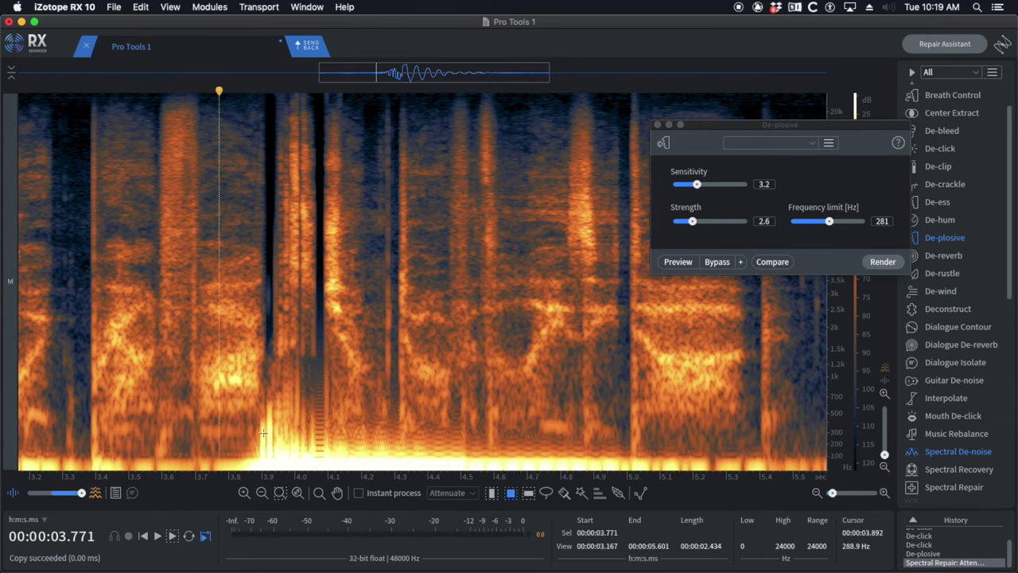
- Paste the copied background to the selection from 3.889 to 4.086 seconds below about 588 Hz, and De-click its start from 3.853 to 3.973 seconds
drag(258, 406, 323, 472)
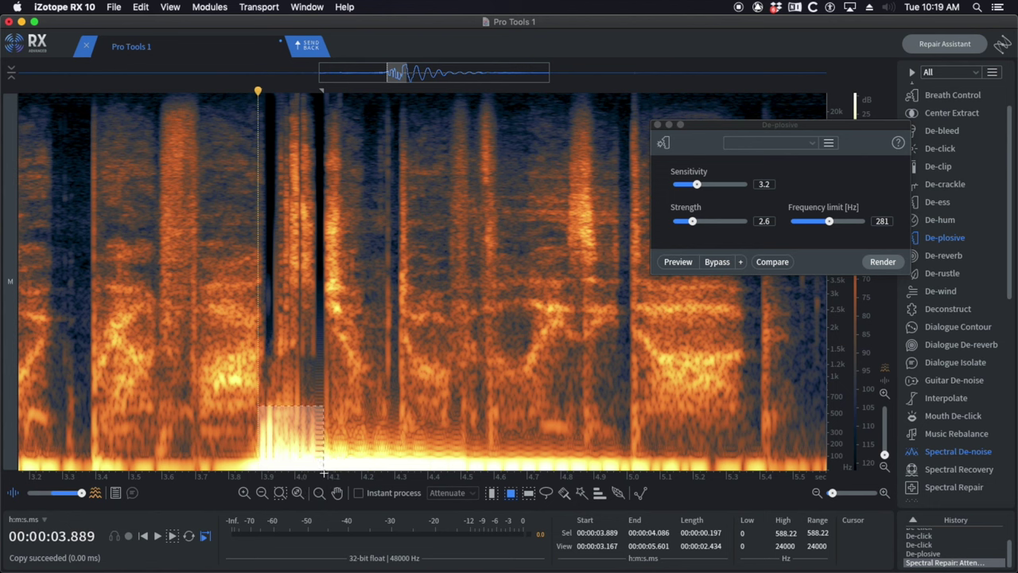
key(super+v)
drag(246, 397, 287, 483)
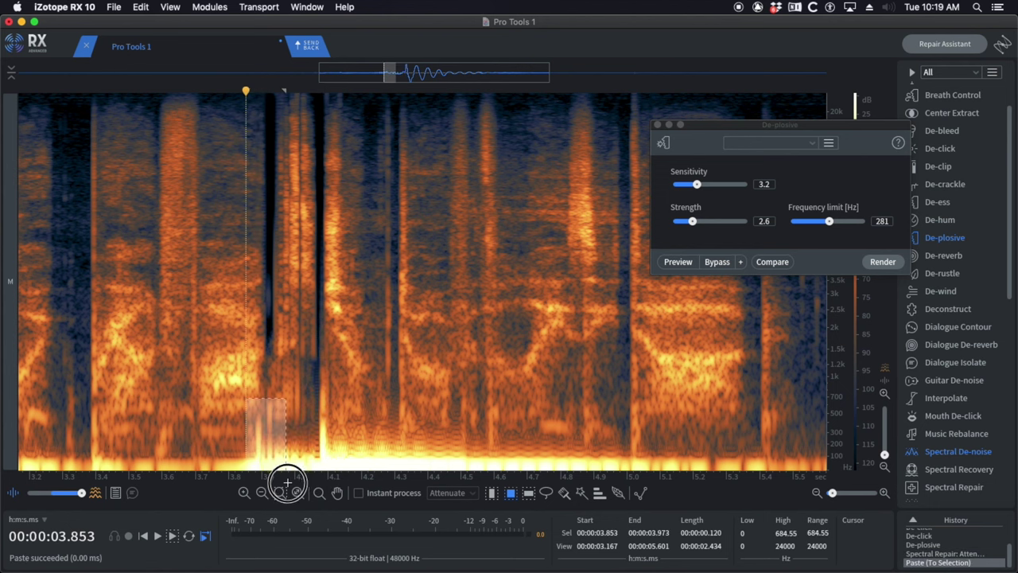
key(shift+2)
click(220, 441)
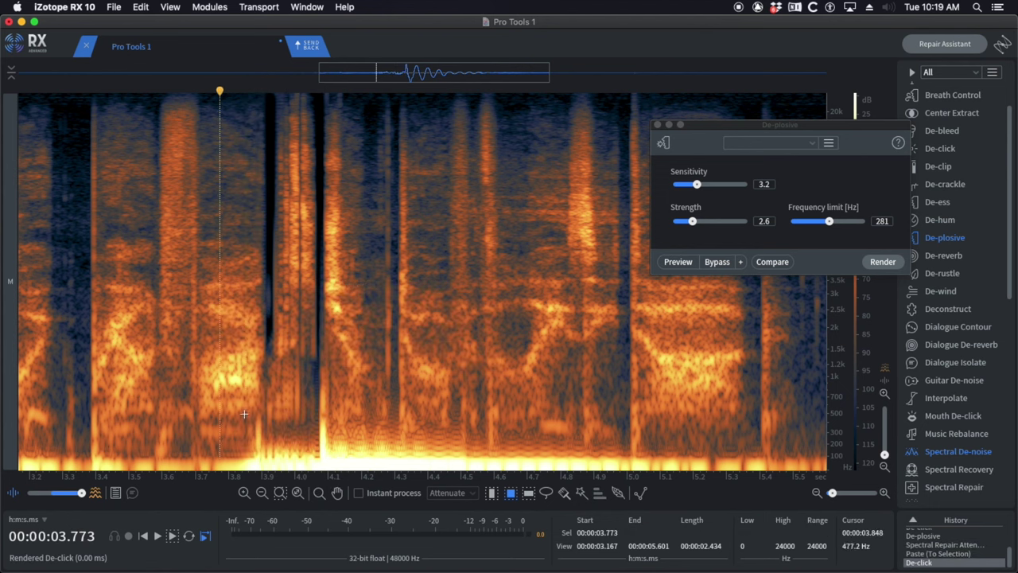
- Try pasting background at about 3.85 to 3.93 seconds and De-clicking from 3.80 to 4.00 seconds below about 770 Hz, and undo both edits
drag(244, 414, 269, 468)
key(super+v)
click(211, 439)
drag(228, 391, 295, 482)
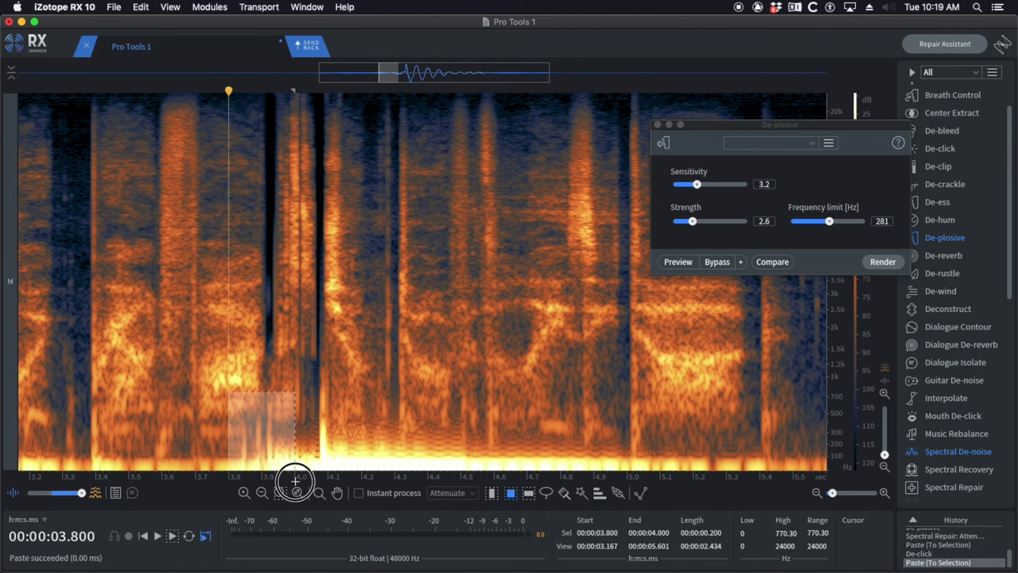
key(shift+2)
click(158, 432)
key(space)
key(space)
click(224, 428)
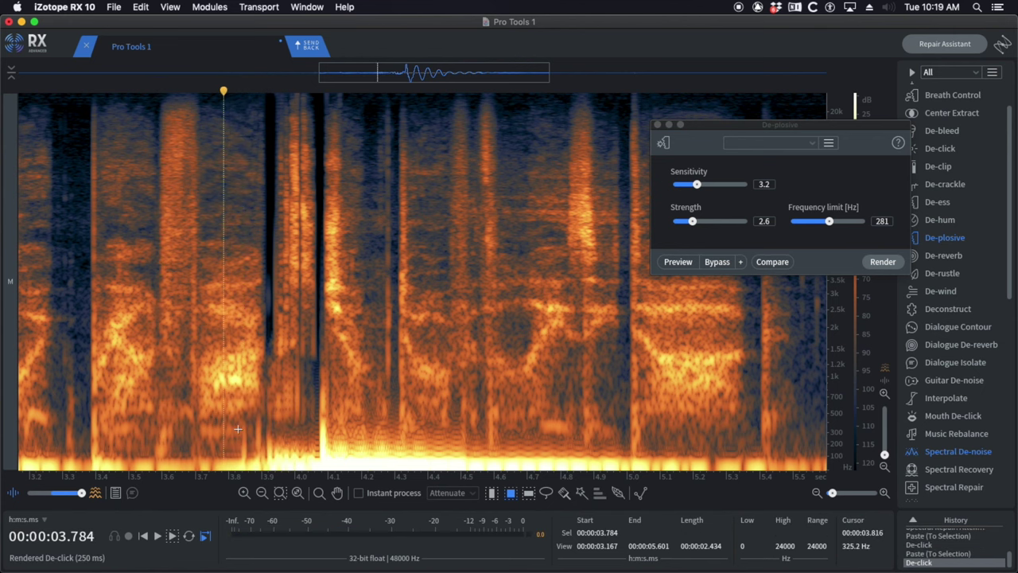
key(super+z)
key(super+z)
- Play the passage from about 3.77 seconds, De-click the remaining bump near 4.1 seconds, and play again
click(217, 427)
key(space)
key(space)
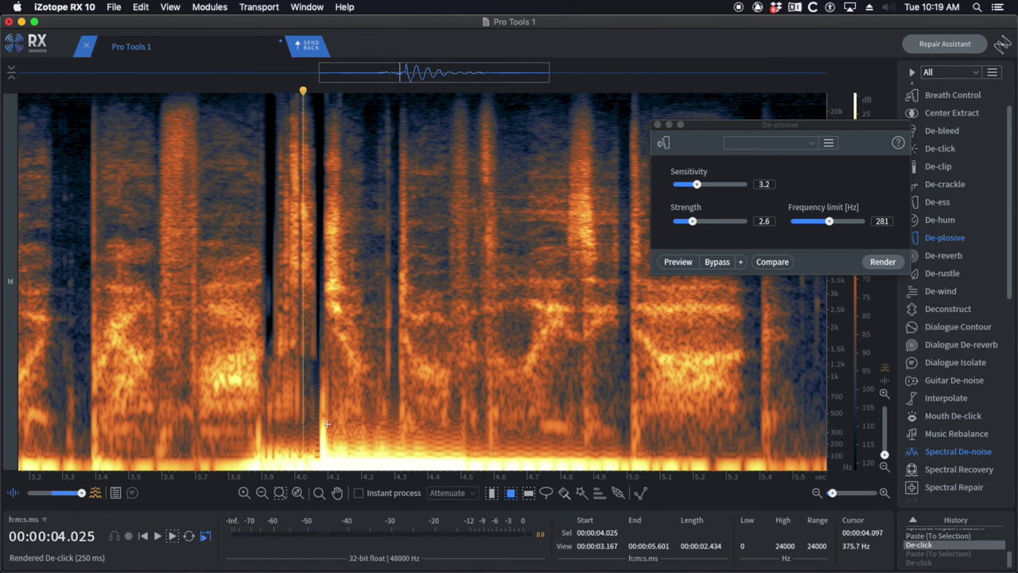
key(super+shift+d)
key(space)
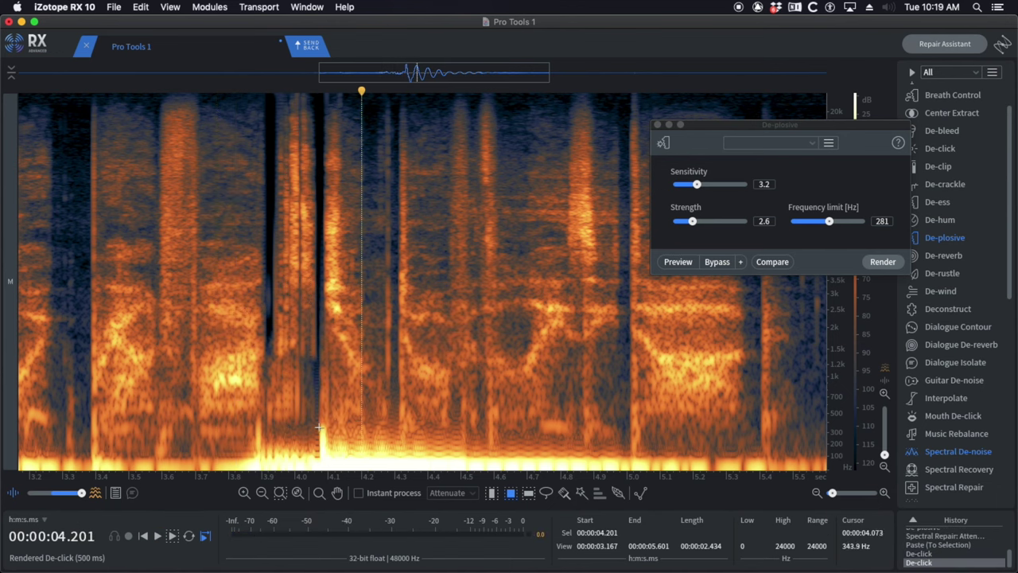
- Paste the copied background over the low-frequency bump near 4.1 seconds, and De-click from about 4.00 to 4.17 seconds below about 600 Hz
click(311, 425)
key(super+v)
key(space)
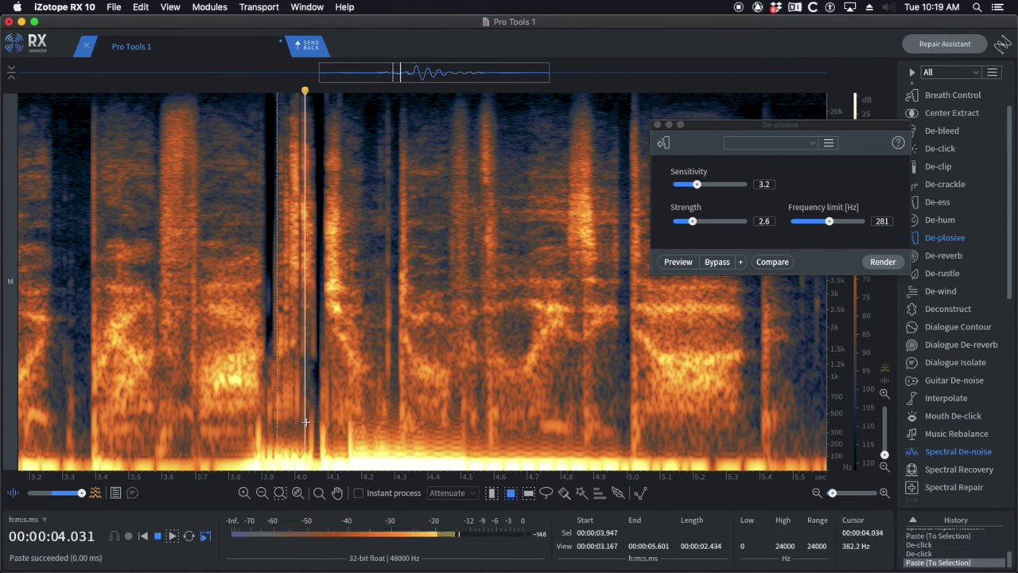
drag(295, 405, 350, 466)
key(super+shift+d)
click(257, 425)
key(space)
click(229, 411)
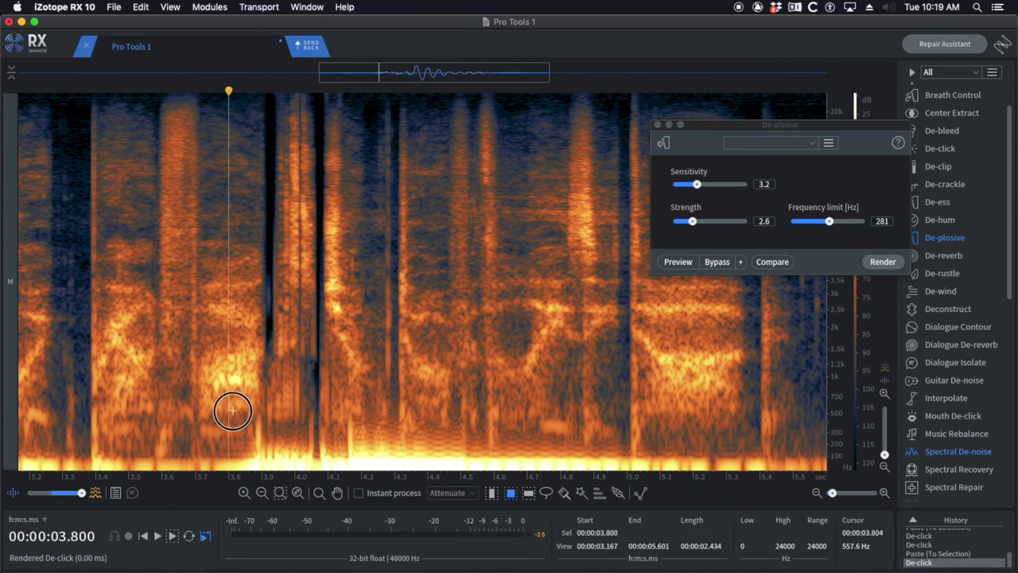
- De-click the patched area from about 3.81 to 4.19 seconds below about 560 Hz, and play it from 3.70 seconds
drag(232, 411, 356, 466)
key(super+shift+d)
click(196, 382)
key(space)
scroll(311, 391, down, 10)
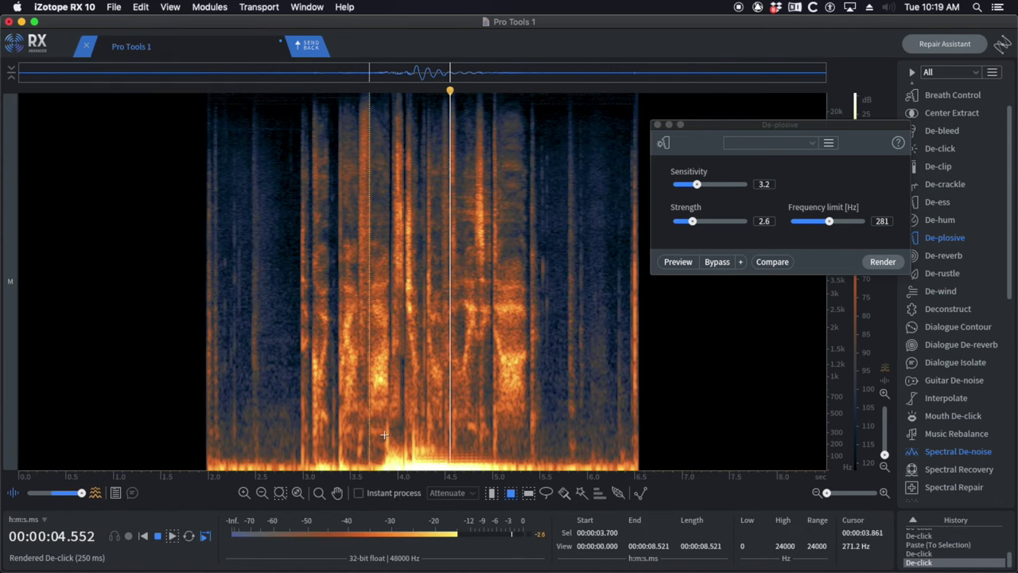
key(space)
- Copy the clean low end from 2.150 to 2.933 seconds below about 82 Hz, and paste it over the rumble at about 3.78 and 4.50 seconds
drag(222, 458, 297, 469)
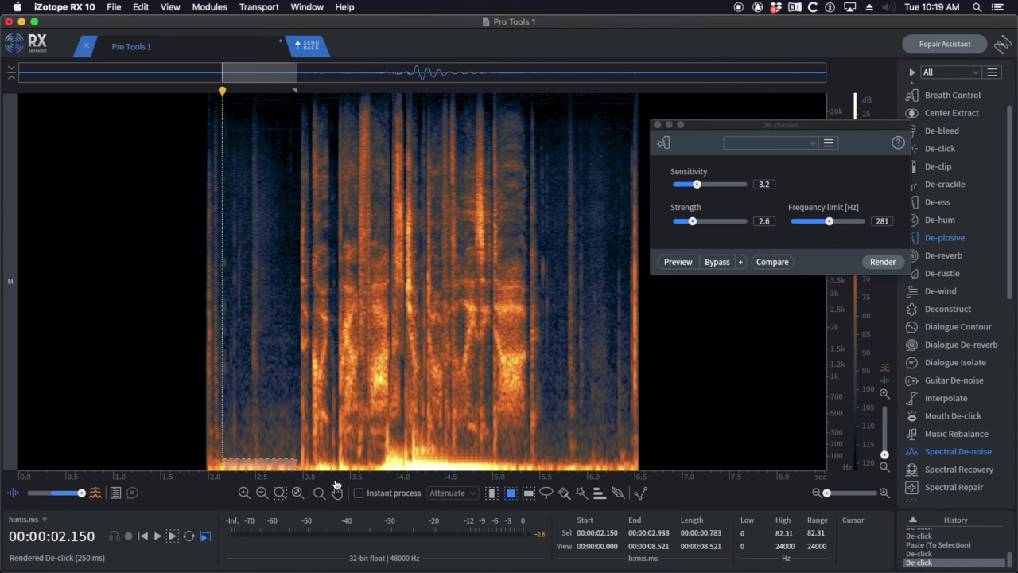
click(377, 464)
key(super+v)
click(343, 464)
key(space)
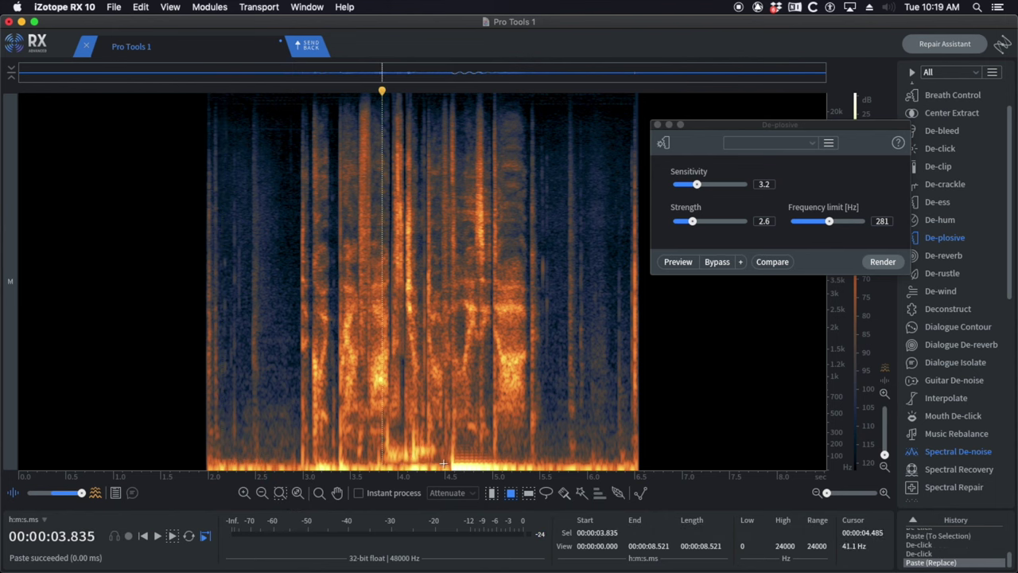
key(space)
click(444, 464)
key(super+v)
- Check the remaining noise between about 46 and 204 Hz from 3.79 to 4.34 seconds, and play the passage from about 3.42 seconds
click(393, 463)
drag(378, 443, 431, 465)
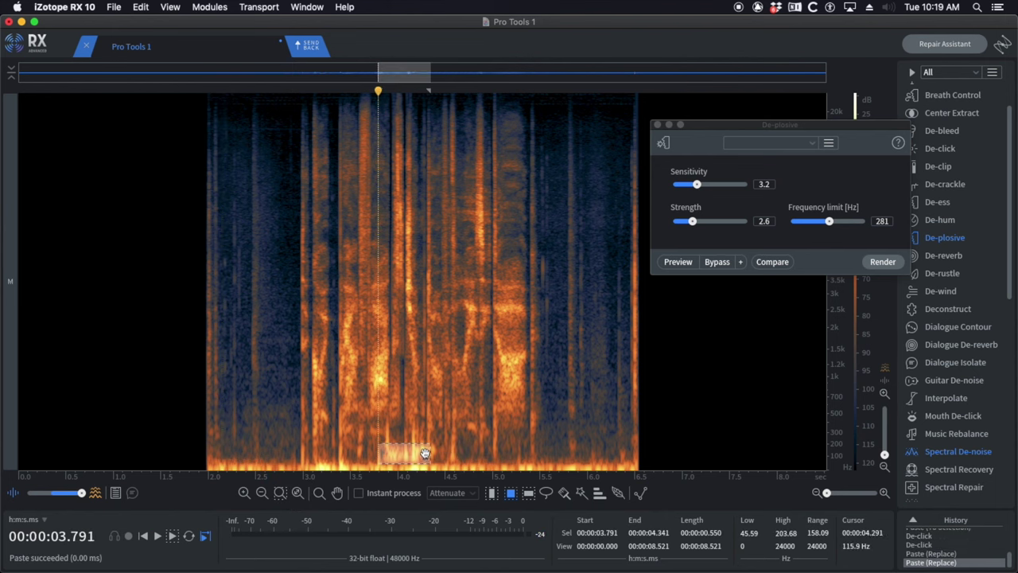
click(429, 452)
click(367, 445)
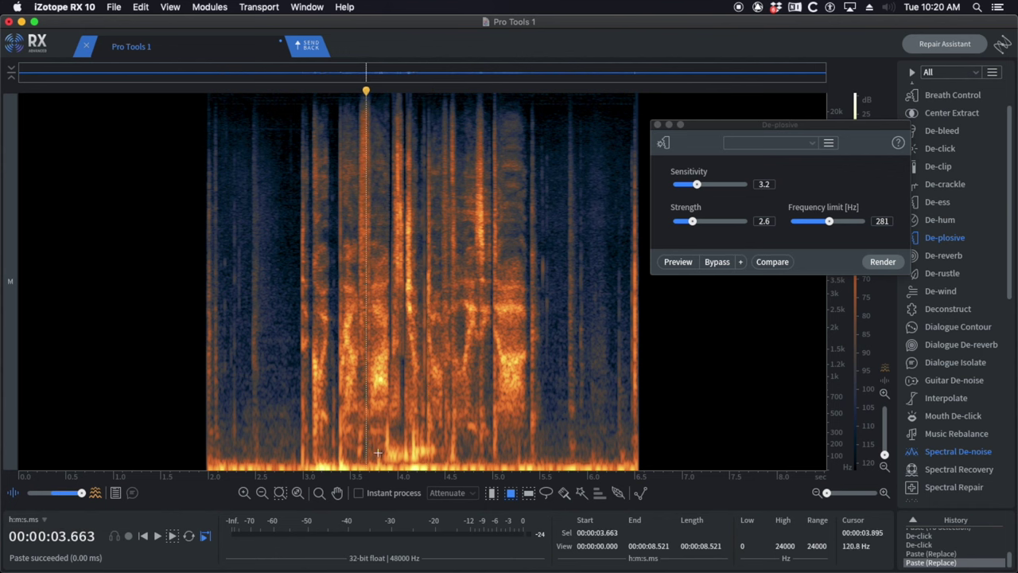
click(343, 444)
key(space)
scroll(471, 448, up, 2)
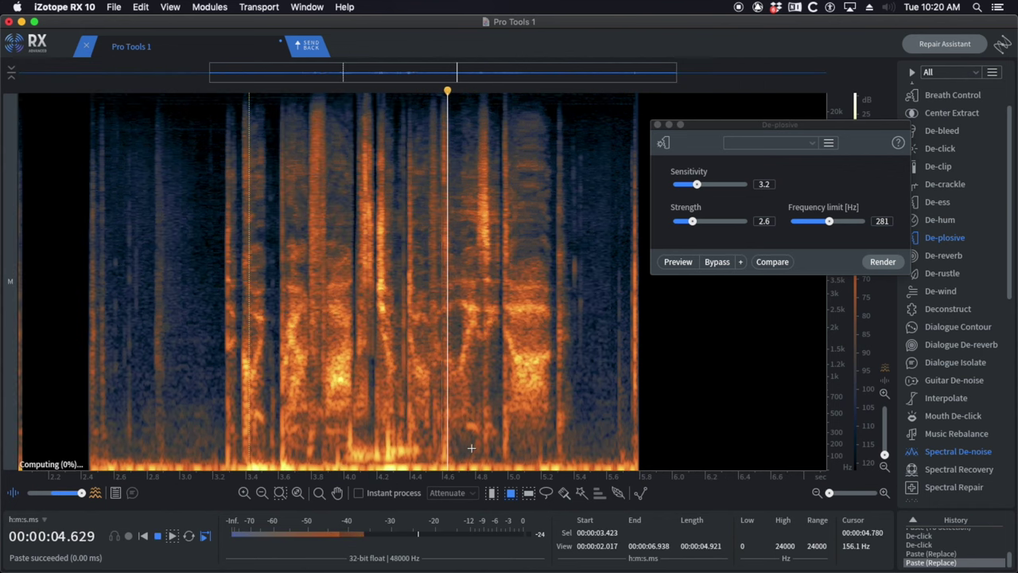
- Copy the clean background from 2.200 to 2.800 seconds between about 59 and 231 Hz, paste it at about 3.86 seconds, and play the result
click(371, 447)
drag(321, 443, 417, 461)
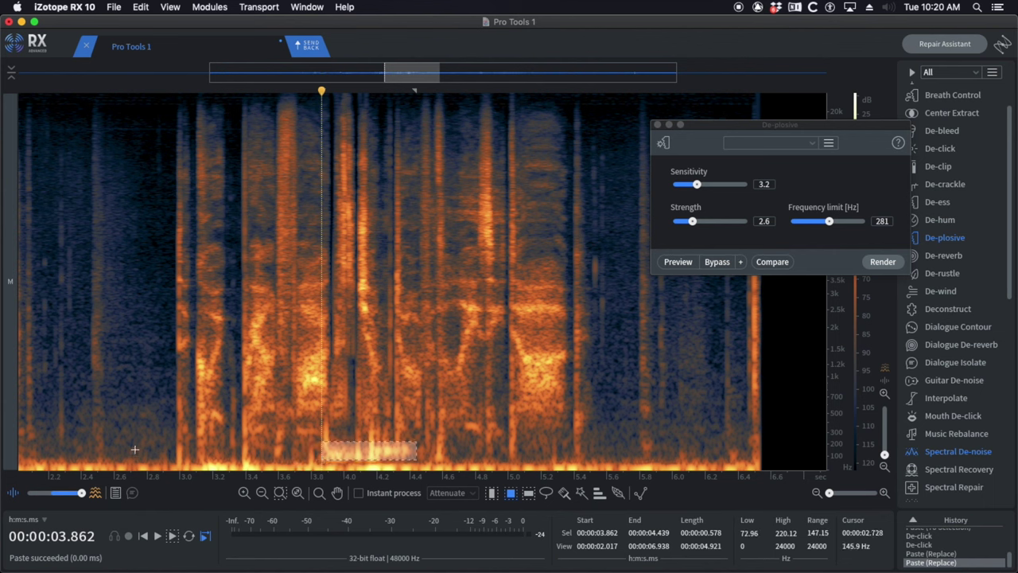
drag(45, 439, 145, 460)
key(super+c)
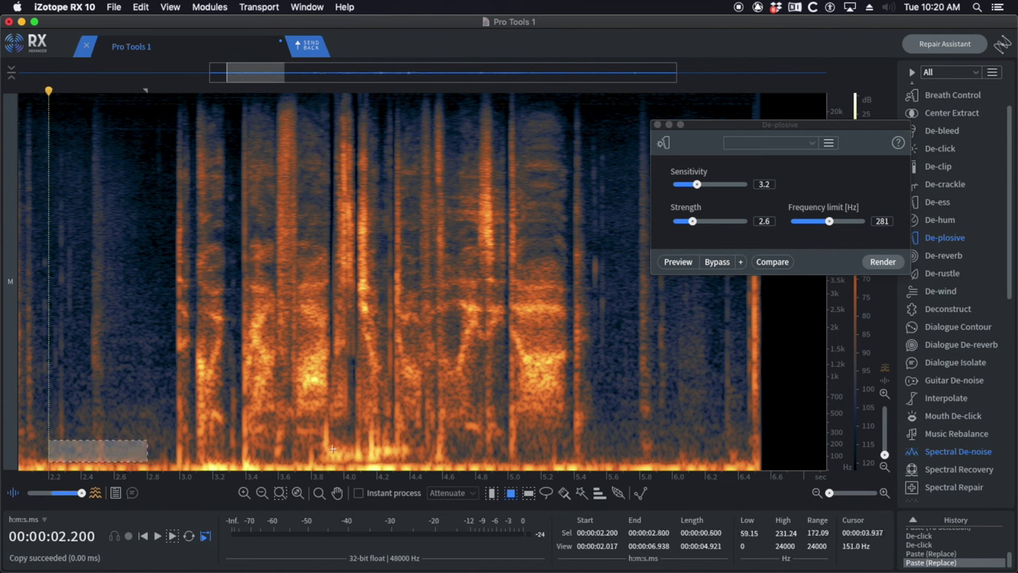
click(321, 453)
key(super+v)
key(space)
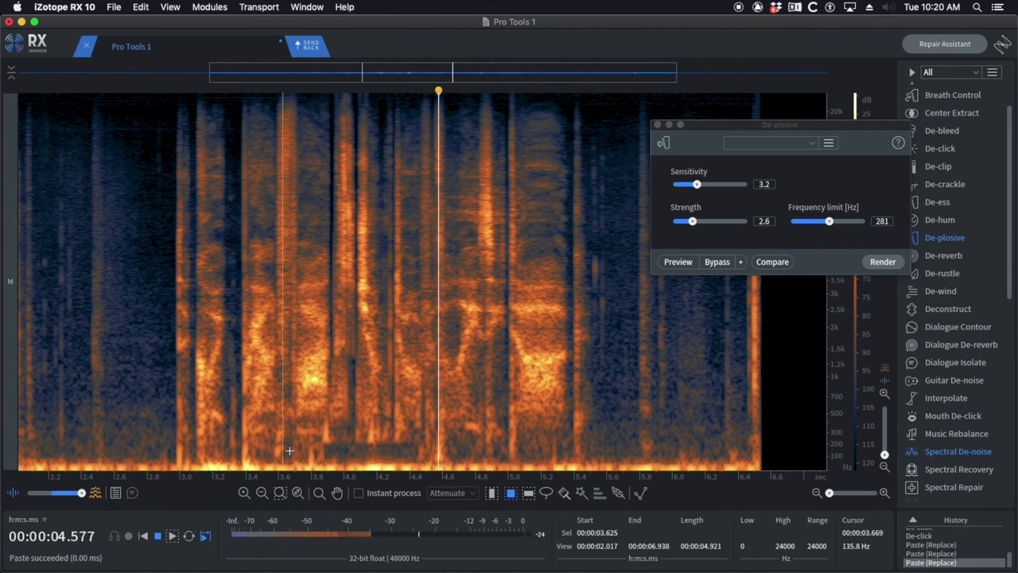
- Undo the last paste, select 3.80 to 4.40 seconds between about 59 and 220 Hz, and attenuate it twice with Spectral Repair
key(super+z)
click(288, 455)
drag(312, 442, 406, 471)
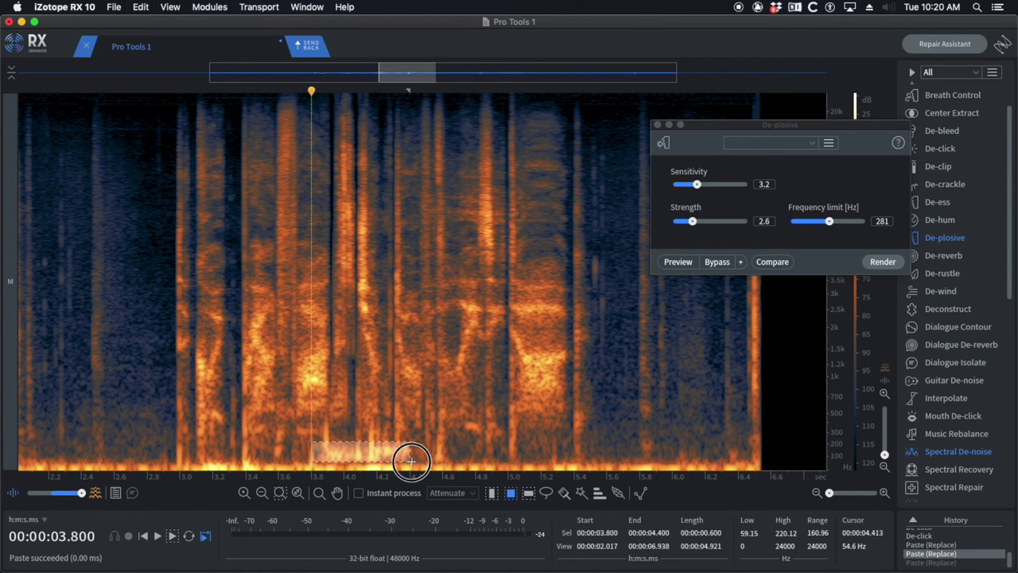
key(super+5)
key(super+5)
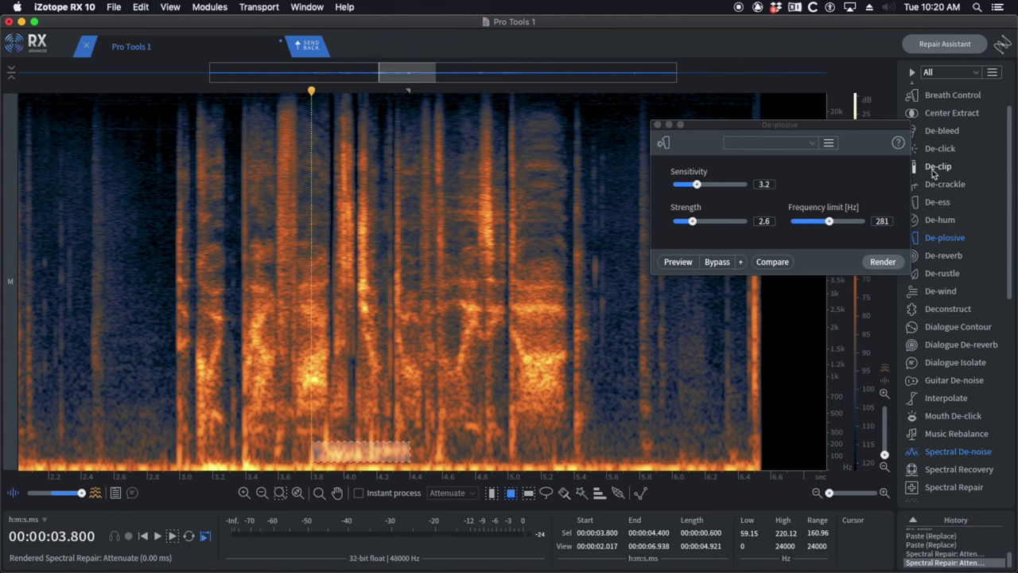
- Set Spectral Repair's Attenuate interpolation direction to vertical and render it on the selected low-frequency band
click(971, 487)
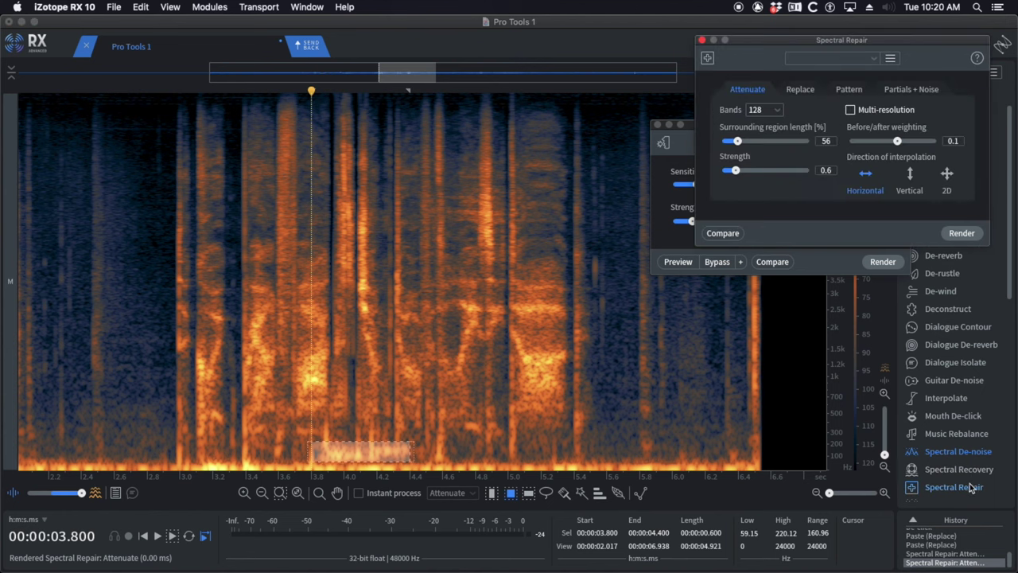
click(911, 174)
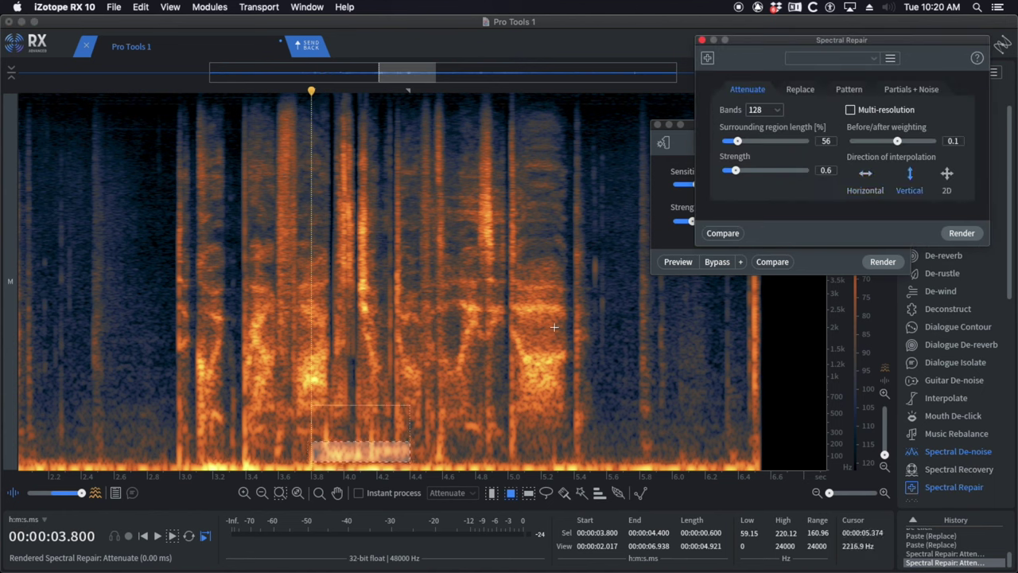
key(super+r)
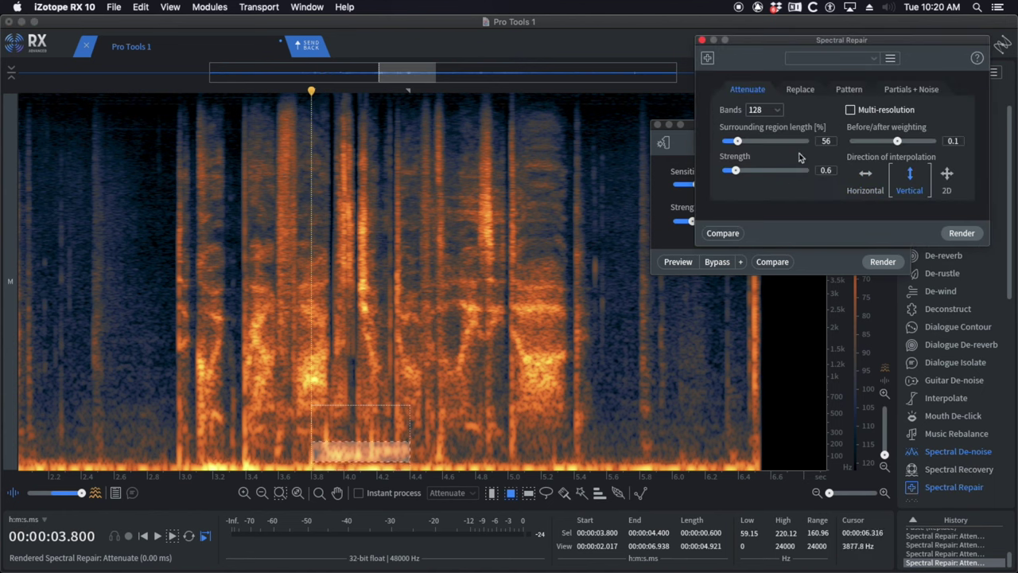
- Try Spectral Repair's Replace mode on the selected band, and undo the replacement
click(800, 90)
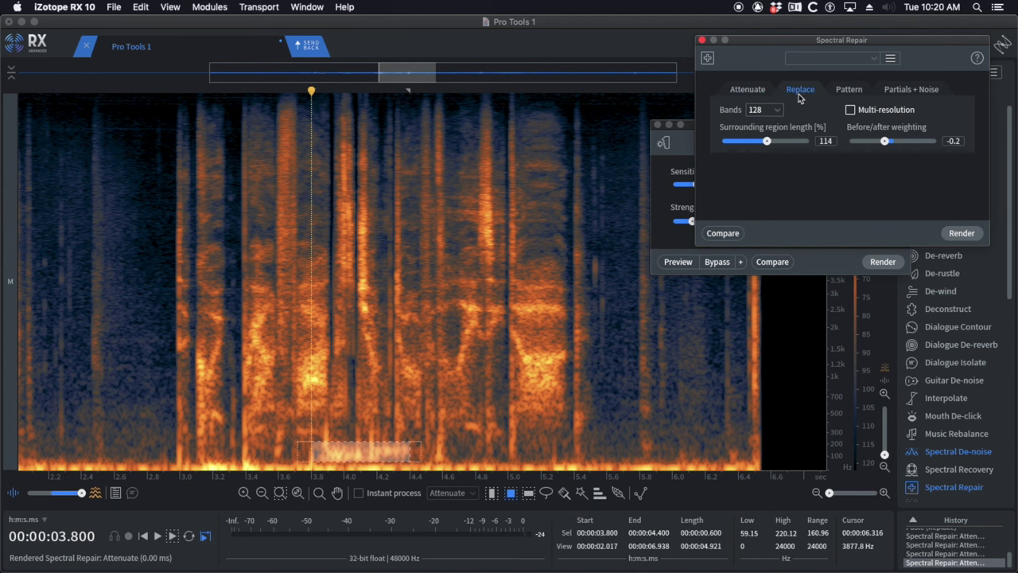
key(super+r)
key(super+z)
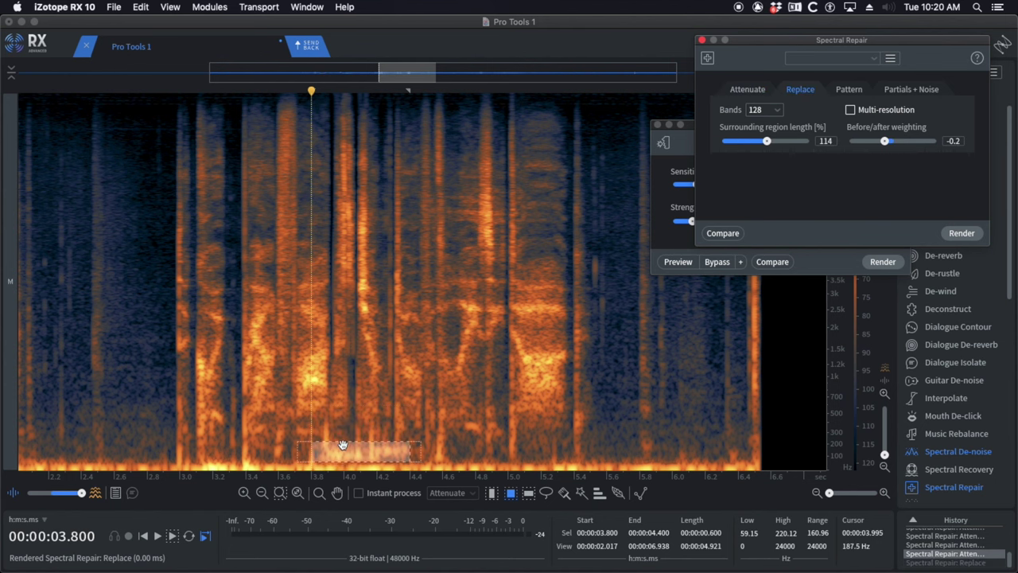
- Copy a clean 0.32-second background patch at about 5.53 seconds between about 54 and 184 Hz, and paste it at 3.80 seconds
click(295, 412)
scroll(355, 444, up, 3)
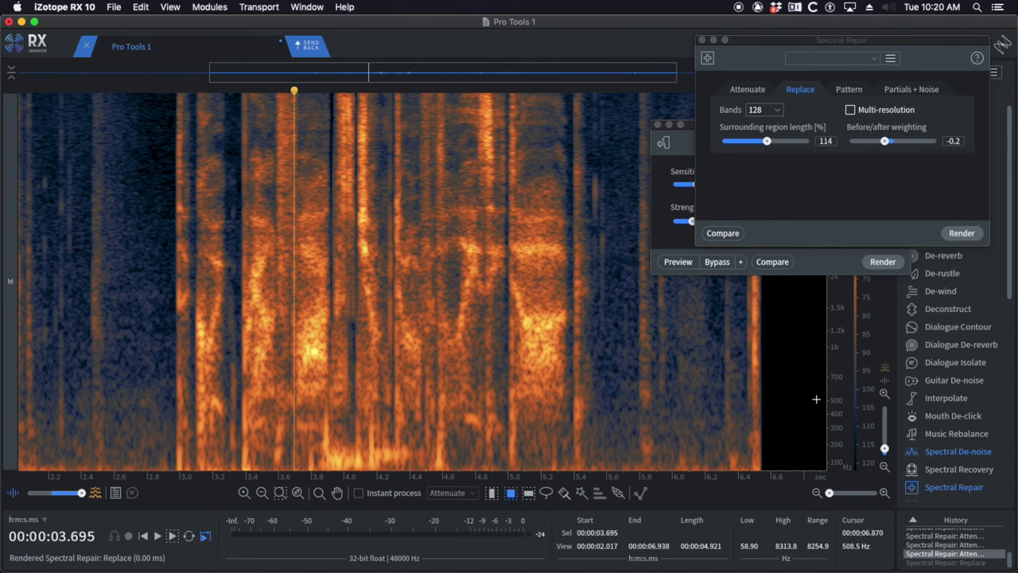
drag(838, 387, 846, 333)
scroll(573, 421, up, 5)
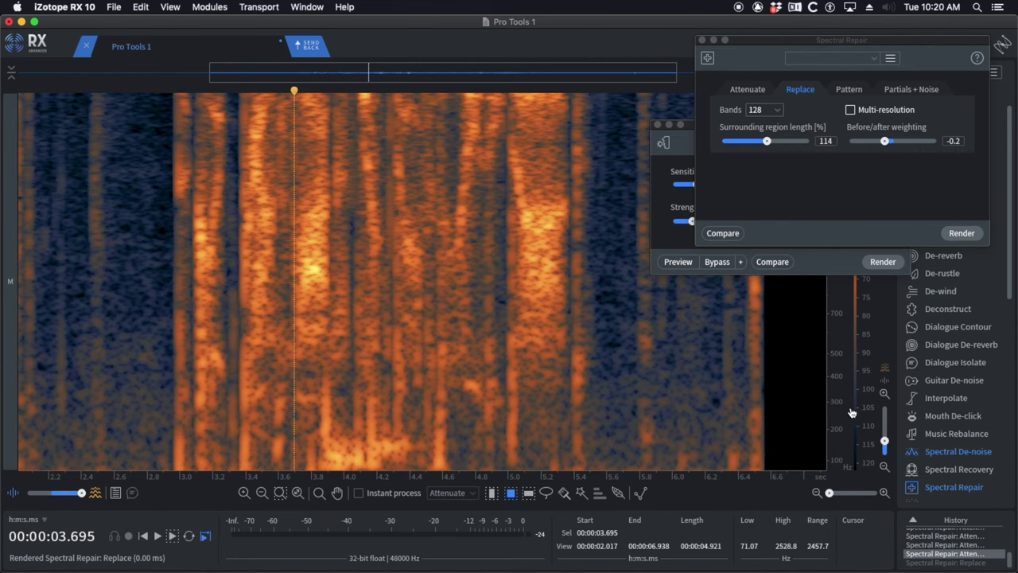
drag(852, 412, 841, 355)
drag(595, 409, 648, 451)
key(super+c)
click(312, 426)
key(super+v)
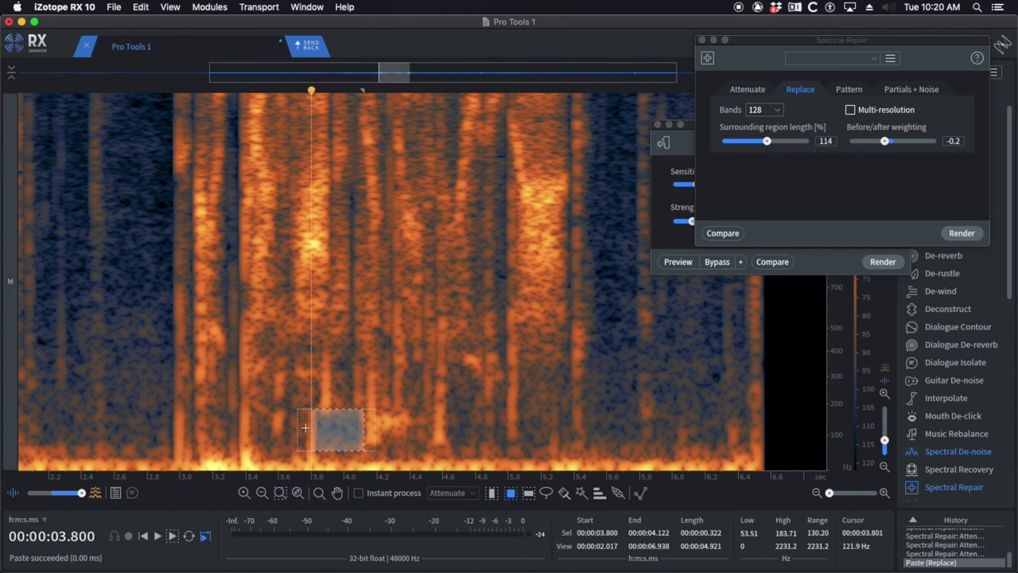
- Play the first patch, paste the same background again at about 4.14 seconds, and play the result
click(285, 425)
key(space)
key(space)
click(367, 427)
key(super+v)
click(314, 424)
key(space)
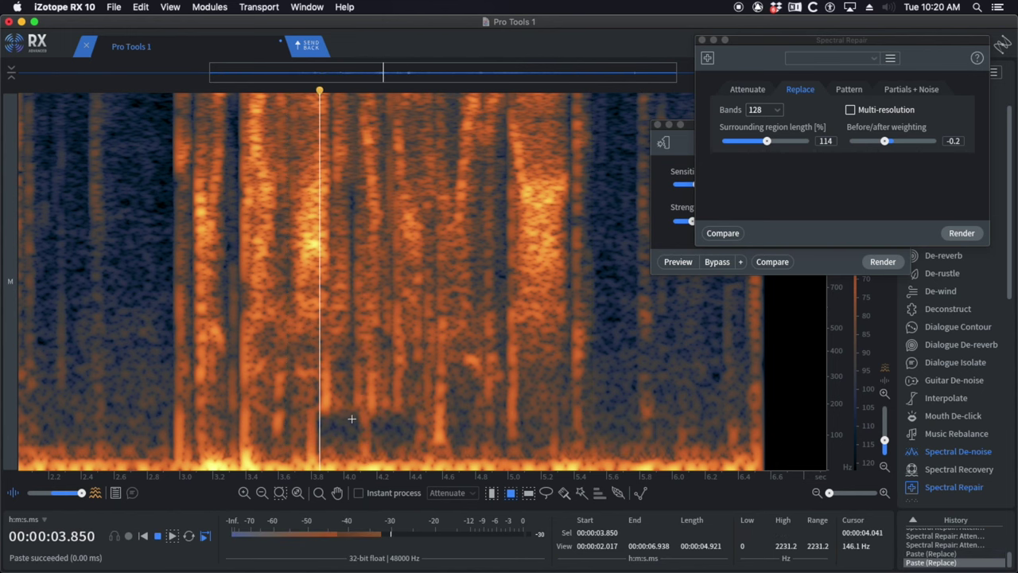
scroll(353, 419, down, 4)
key(space)
- De-click the low end of the patched area from about 3.75 to 4.43 seconds, and play it from 3.70 seconds
drag(318, 393, 396, 473)
key(shift+super+2)
click(298, 419)
key(space)
key(space)
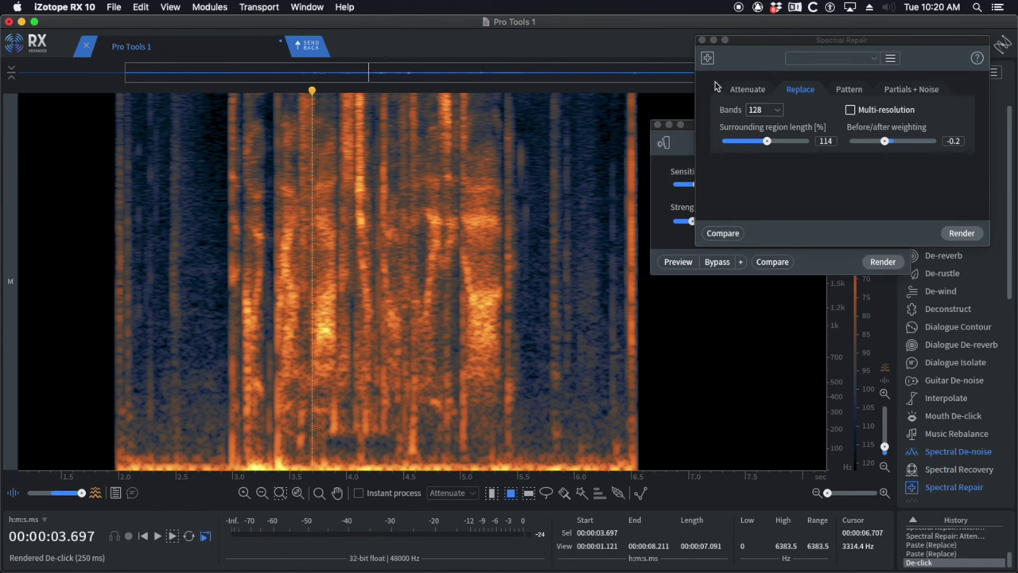
- De-click 3.745 to 4.500 seconds between about 44 and 293 Hz with frequency skew -5.0, and play the result
click(703, 40)
click(657, 126)
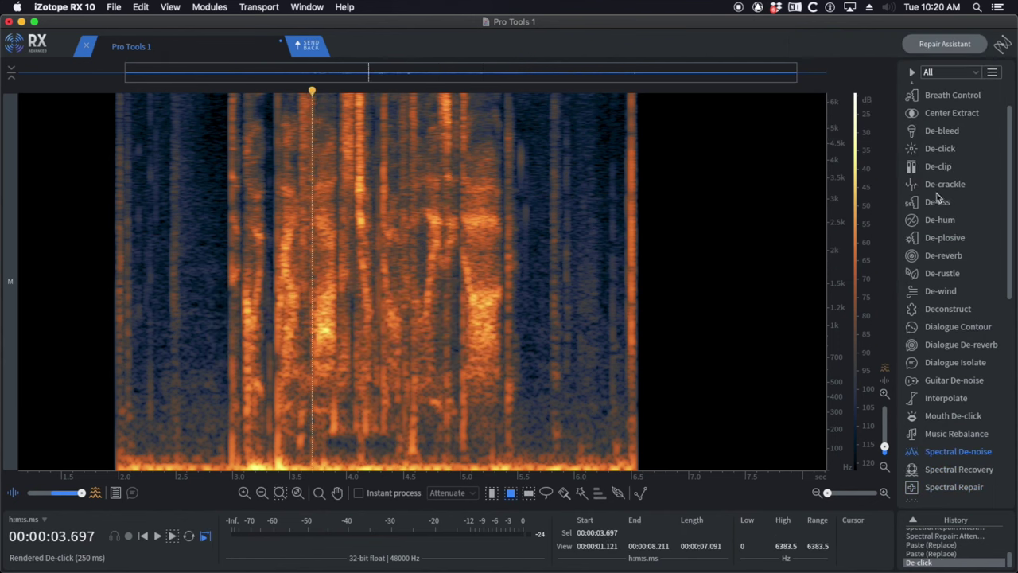
click(940, 150)
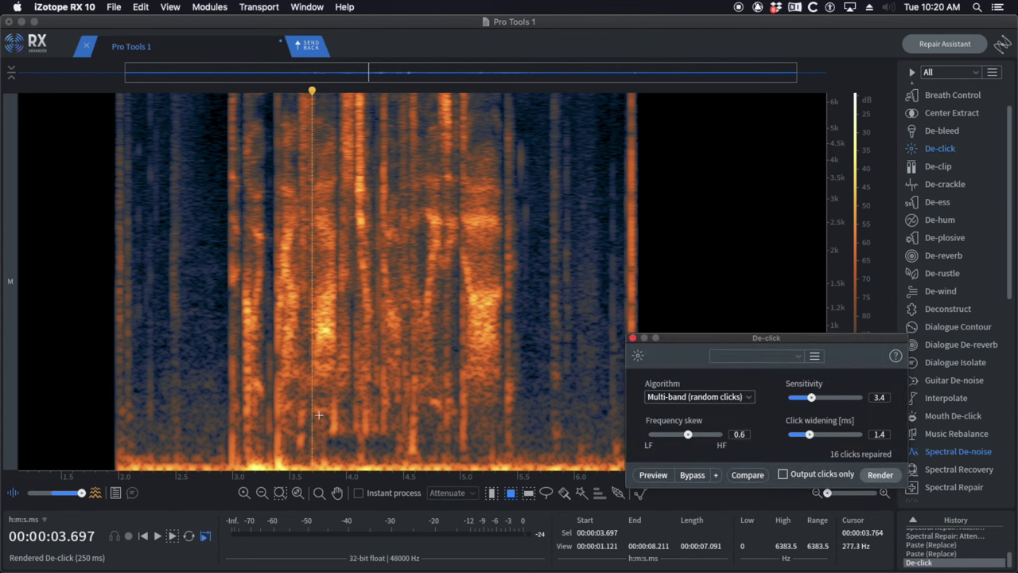
drag(318, 415, 403, 461)
drag(688, 435, 668, 435)
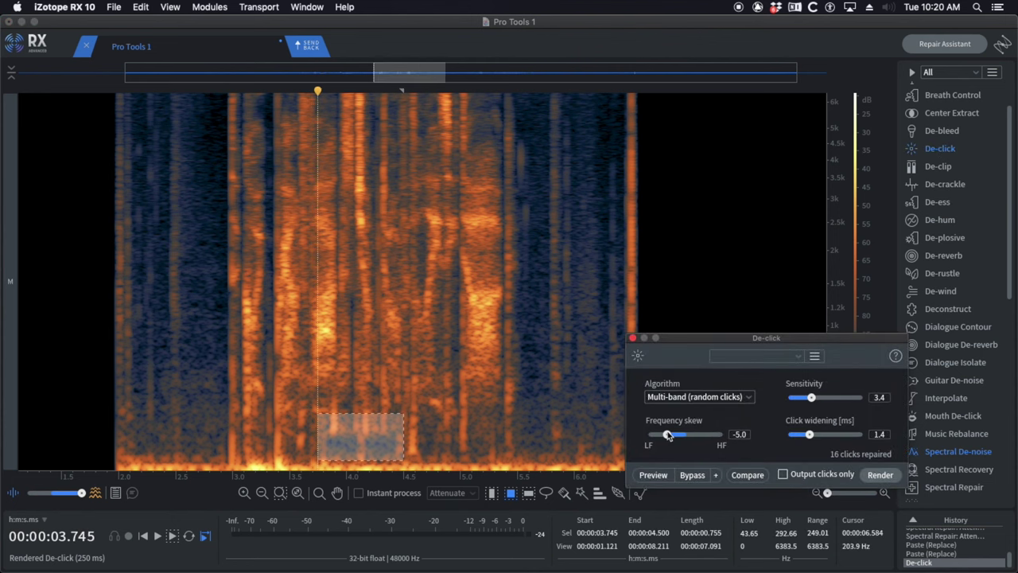
click(881, 475)
click(295, 398)
key(space)
scroll(295, 398, up, 3)
key(space)
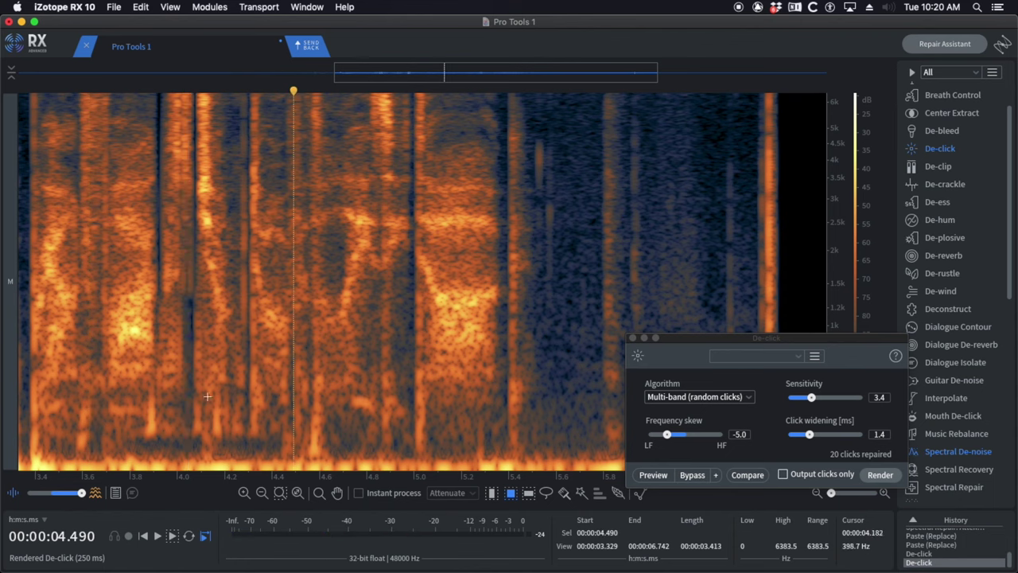
- De-click 4.130 to 4.280 seconds between about 95 and 516 Hz, and play the passage from about 3.79 seconds
click(190, 398)
key(space)
key(space)
drag(209, 380, 244, 450)
key(super+r)
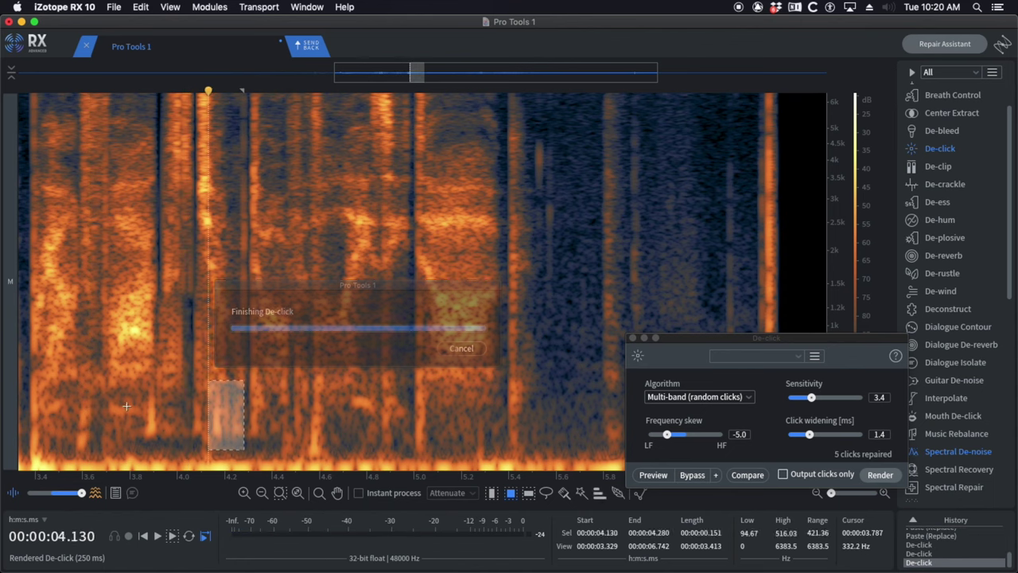
click(127, 406)
key(space)
scroll(151, 397, down, 5)
key(space)
scroll(159, 367, up, 3)
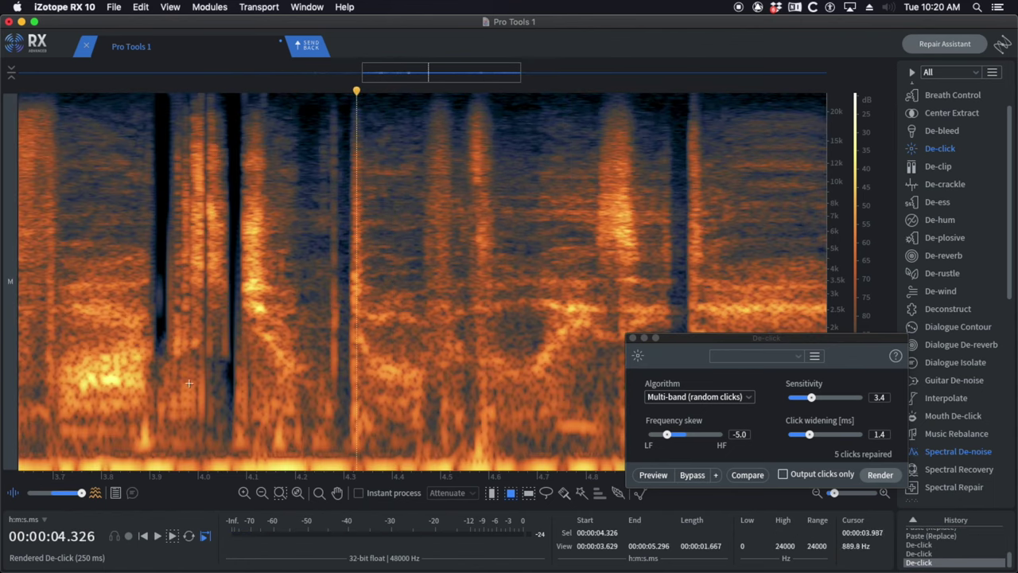
- De-click and attenuate 3.920 to 4.035 seconds between about 344 and 1170 Hz, and play the repaired passage
click(147, 381)
key(space)
drag(159, 366, 214, 427)
key(Return)
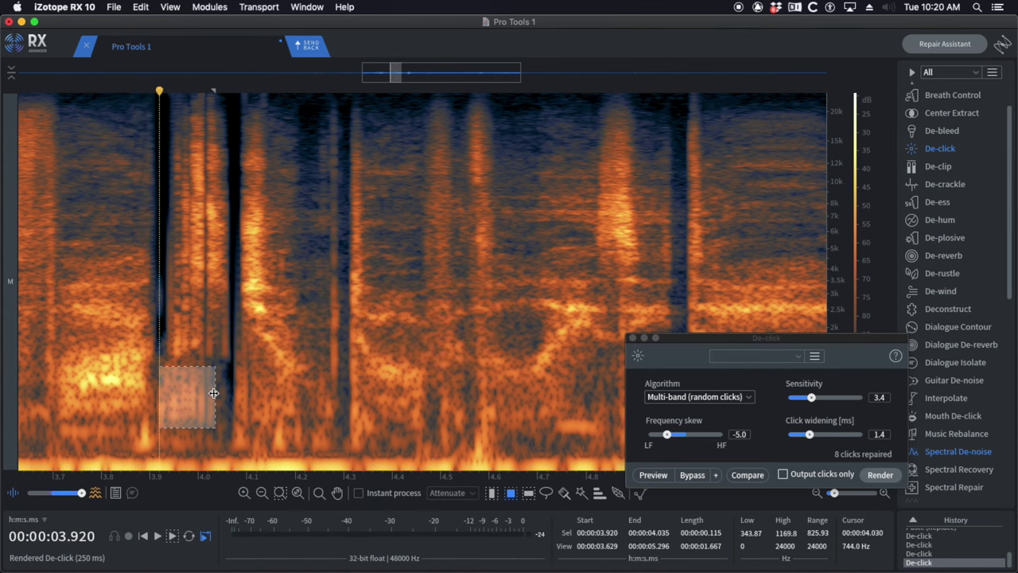
key(5)
click(108, 379)
key(space)
scroll(257, 352, up, 3)
key(space)
click(167, 317)
key(space)
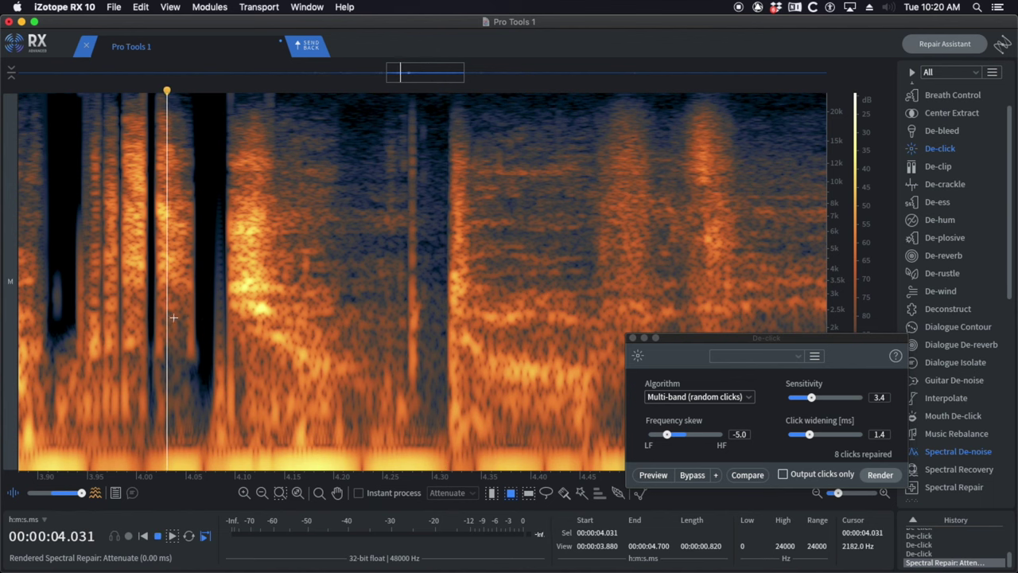
key(space)
- Try to de-click 3.935 to 3.954 seconds between about 1159 and 7956 Hz
scroll(265, 323, down, 4)
click(191, 345)
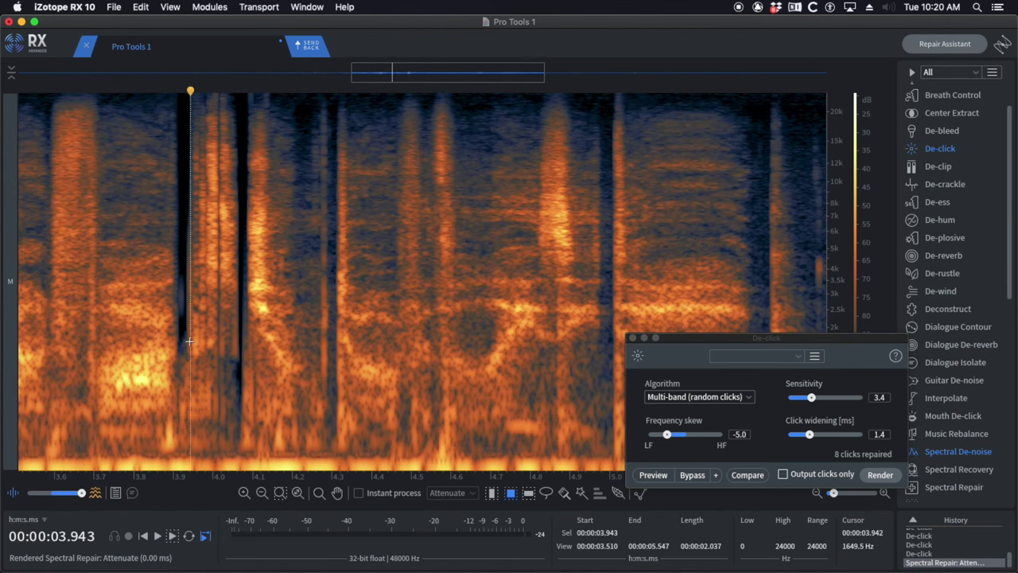
scroll(191, 346, up, 3)
scroll(238, 330, up, 4)
scroll(237, 331, up, 2)
scroll(237, 330, down, 3)
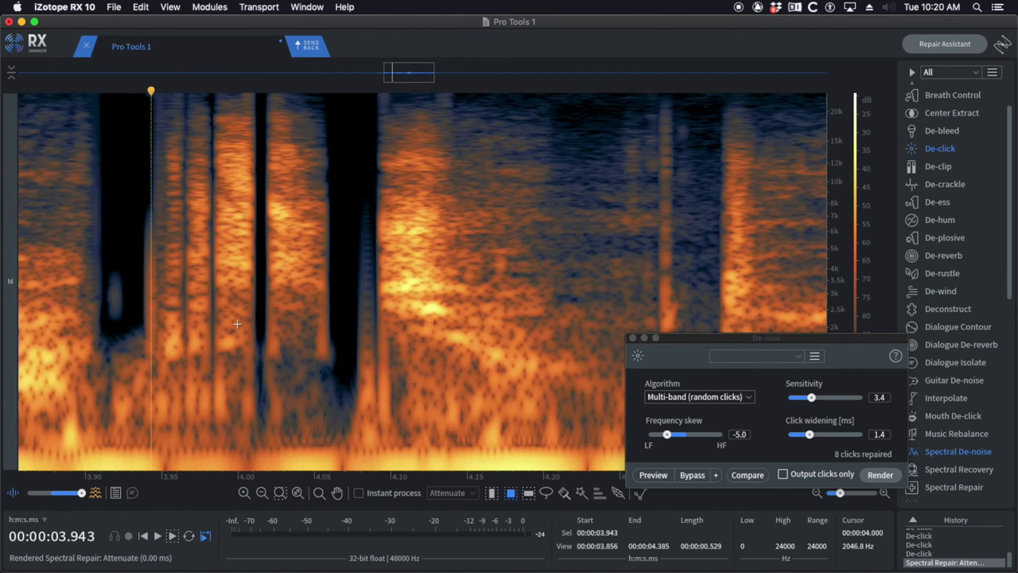
click(173, 284)
scroll(172, 284, up, 3)
drag(117, 205, 165, 367)
key(Return)
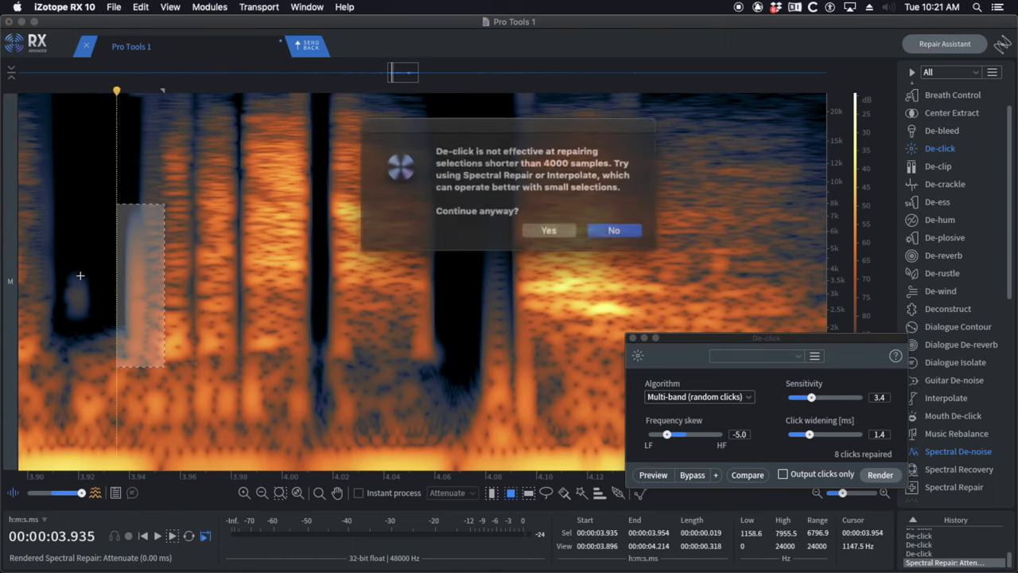
click(609, 228)
- Try De-click on 3.920 to 3.997 seconds between about 660 and 10241 Hz, and undo it
mouse_move(78, 179)
mouse_down()
mouse_move(235, 414)
mouse_move(274, 400)
mouse_up()
key(Return)
click(67, 262)
key(super+z)
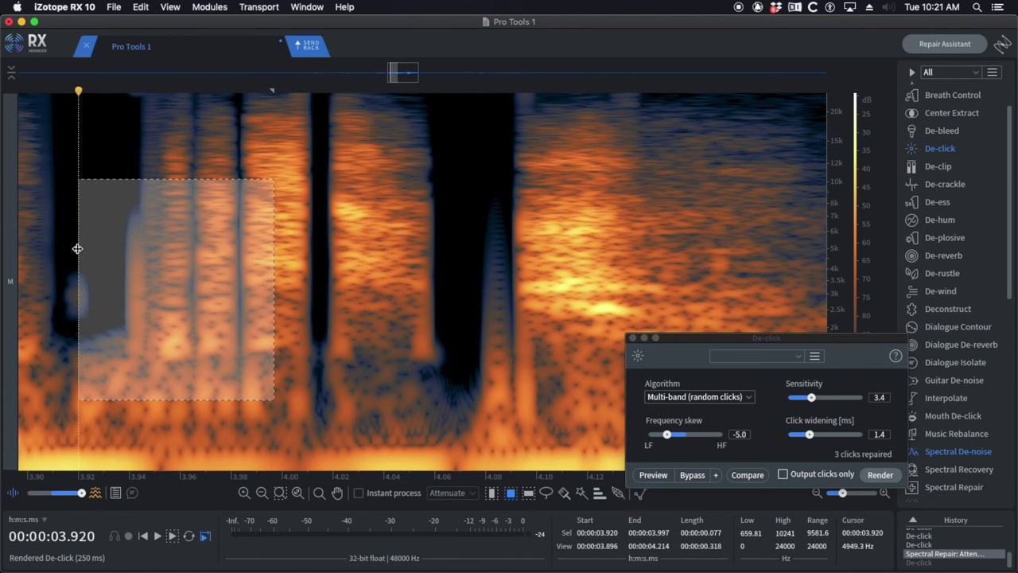
key(Return)
key(super+z)
- Close the De-click module and open the Interpolate module for the gaps around 4 seconds
click(62, 232)
scroll(218, 244, up, 2)
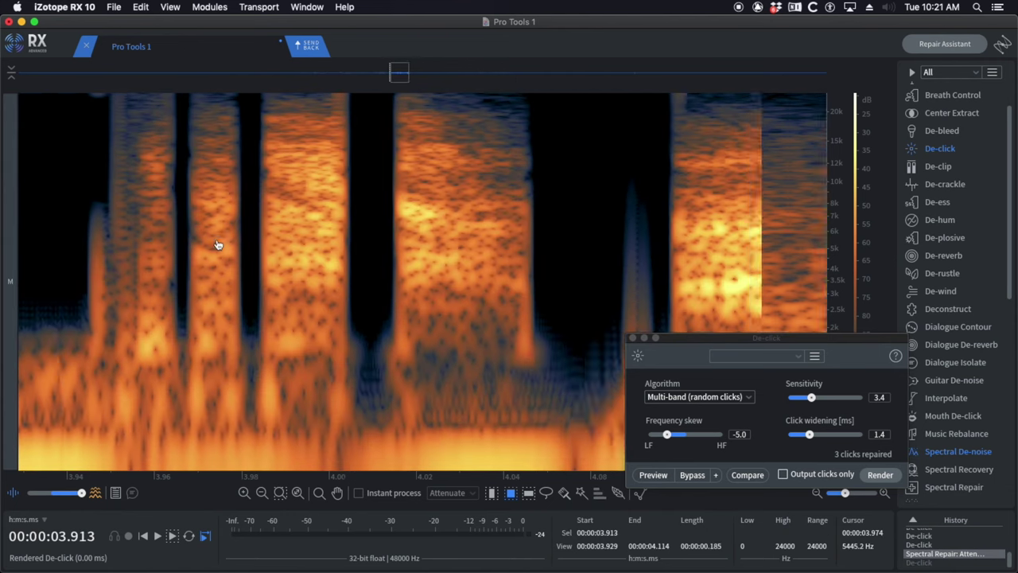
scroll(218, 241, up, 1)
scroll(402, 259, down, 2)
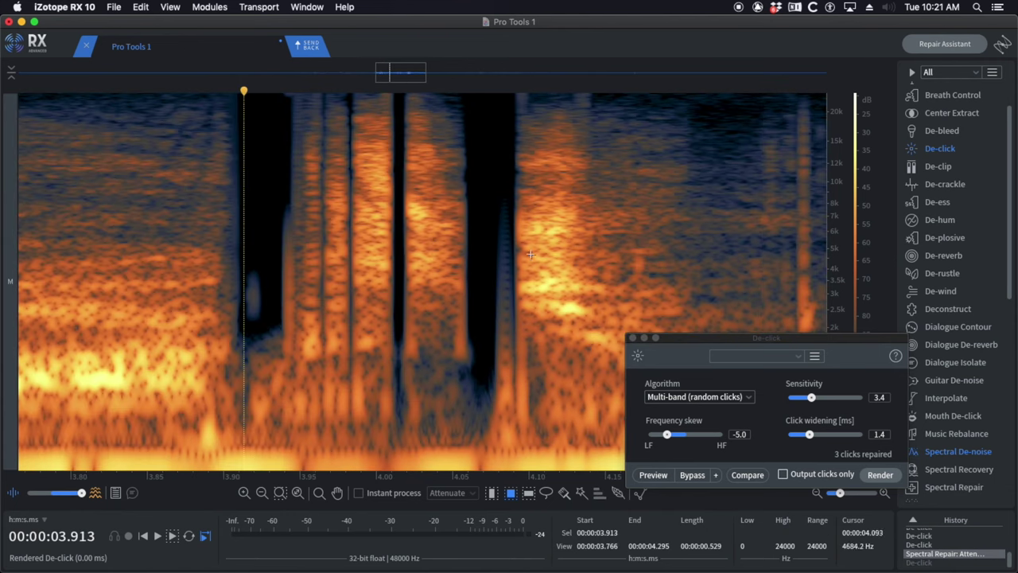
click(634, 339)
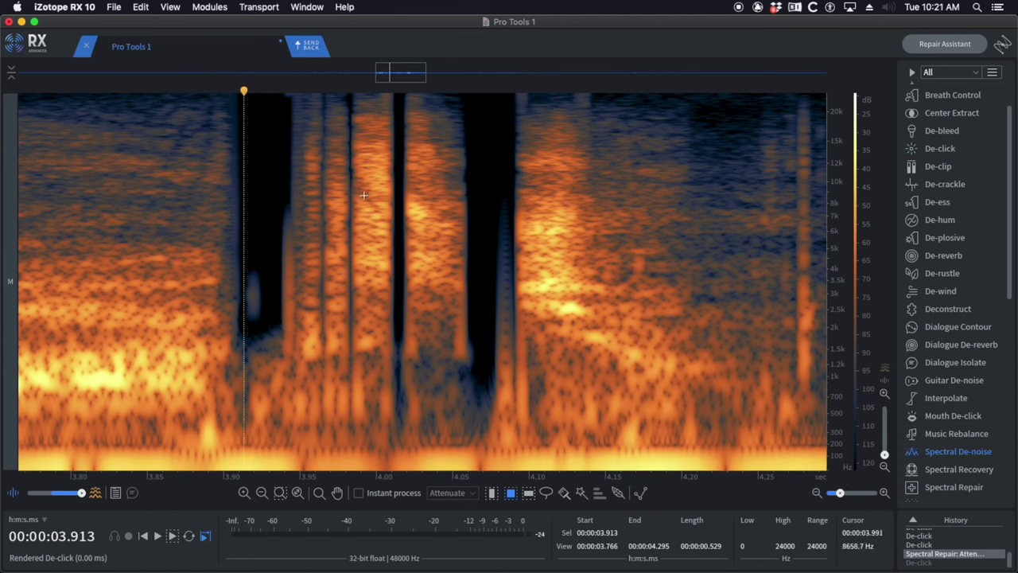
scroll(959, 431, down, 3)
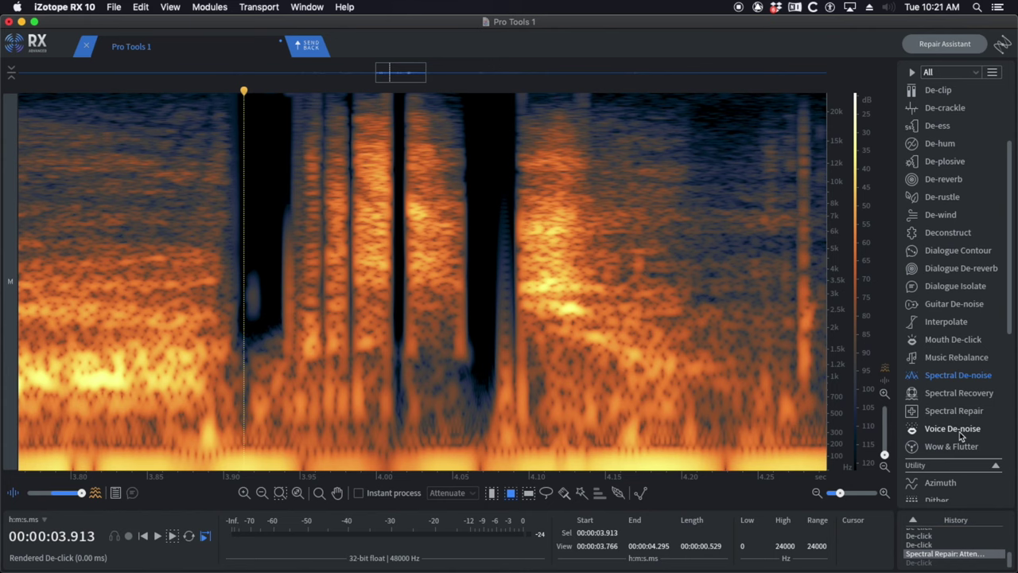
click(945, 321)
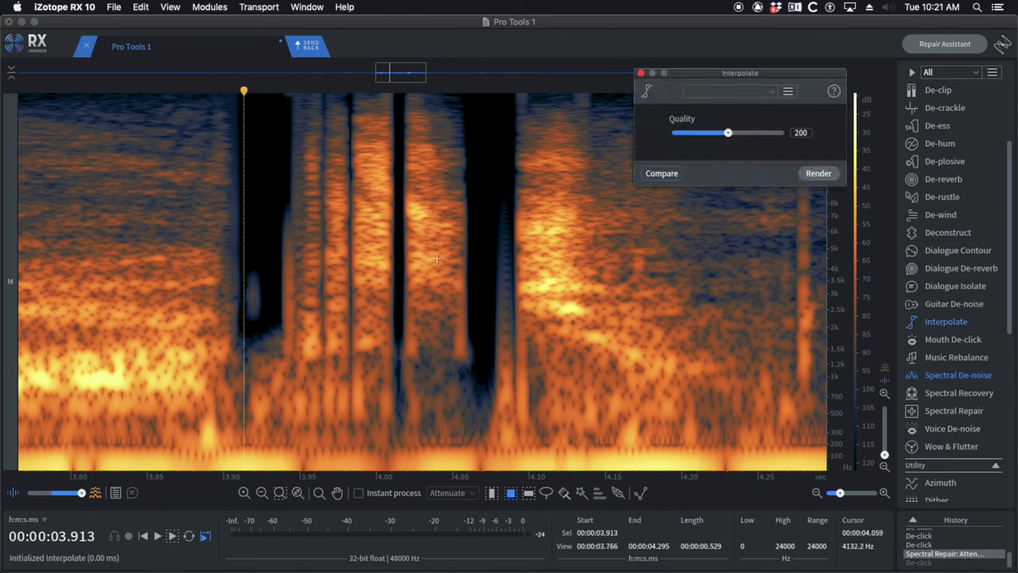
- Select the narrow gap from 3.961 to 3.969 seconds across all frequencies and render Interpolate on it
click(344, 239)
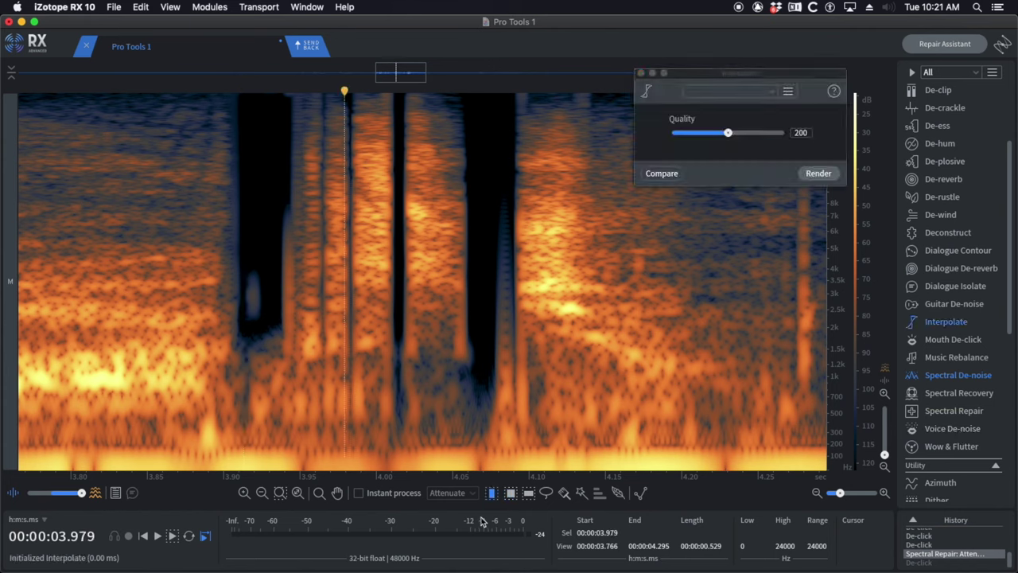
click(317, 273)
scroll(321, 275, up, 5)
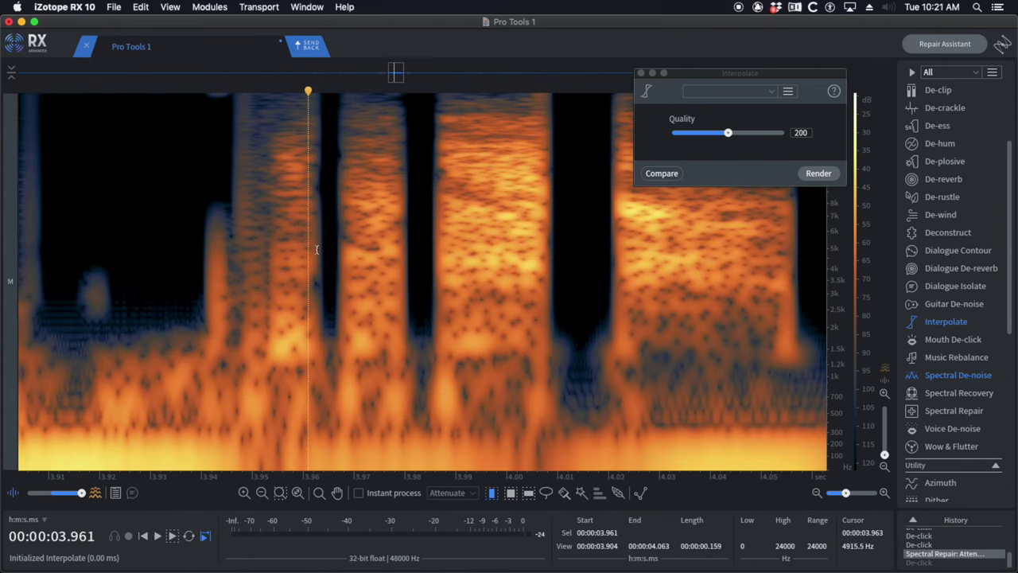
drag(310, 250, 340, 254)
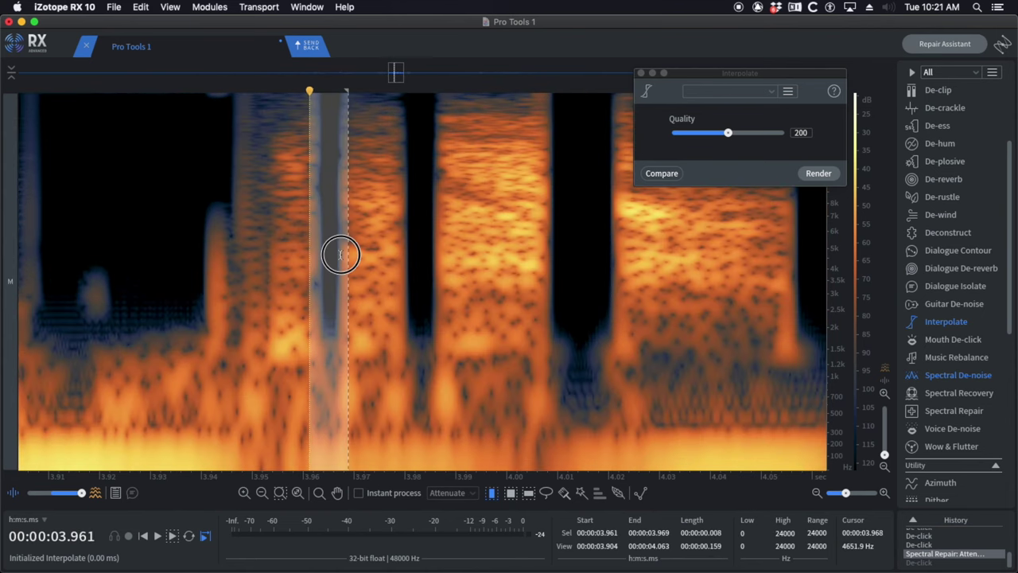
click(820, 173)
- Interpolate the full-range gaps from 3.979 to 3.987 seconds and from 4.009 to 4.020 seconds
drag(400, 216, 443, 223)
click(817, 174)
scroll(597, 244, down, 2)
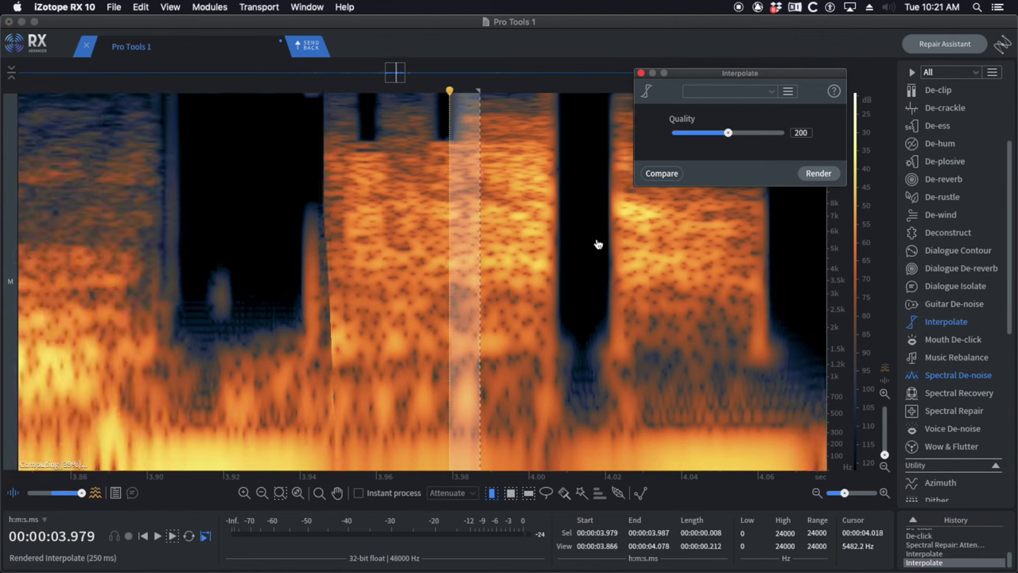
drag(570, 239, 603, 239)
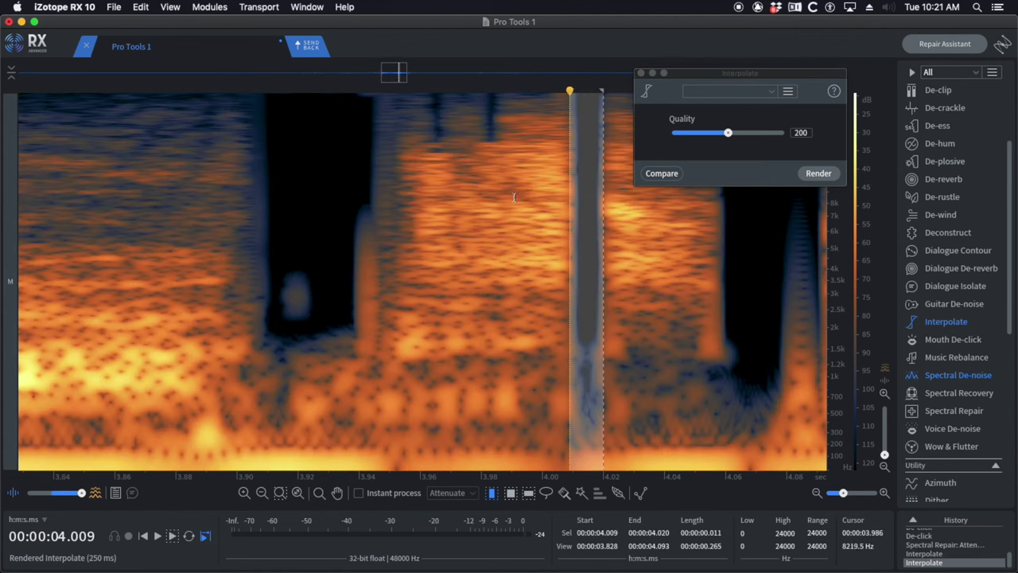
click(818, 173)
scroll(642, 251, down, 3)
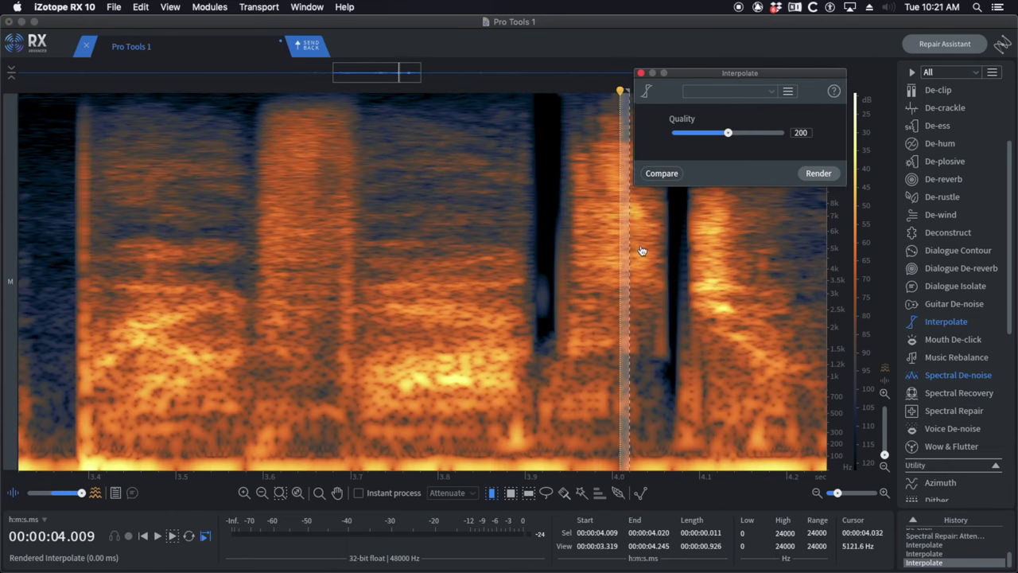
- Close the Interpolate module and play back the repaired passage around 4 seconds
click(641, 70)
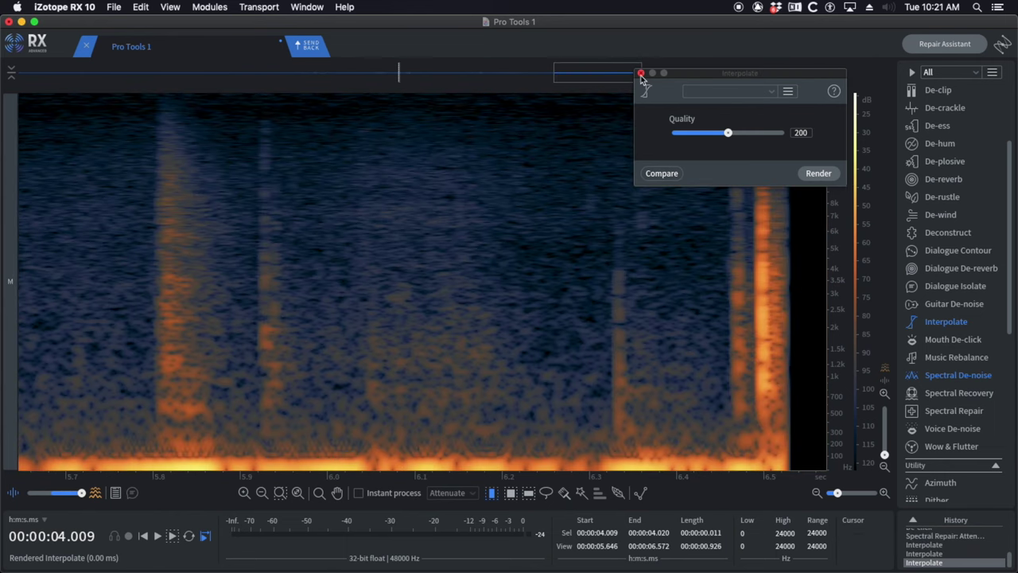
click(642, 73)
scroll(520, 221, down, 6)
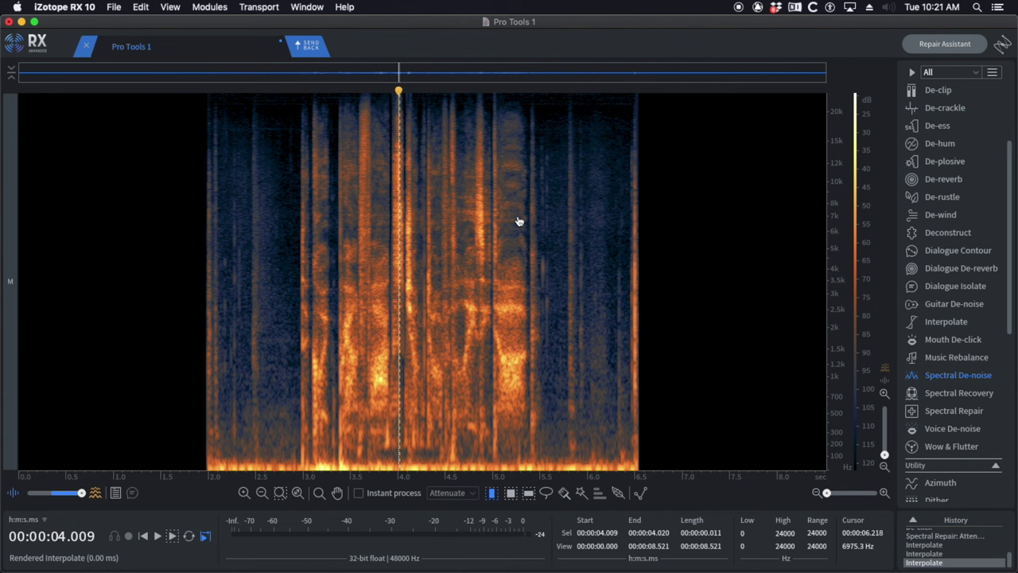
click(368, 252)
key(space)
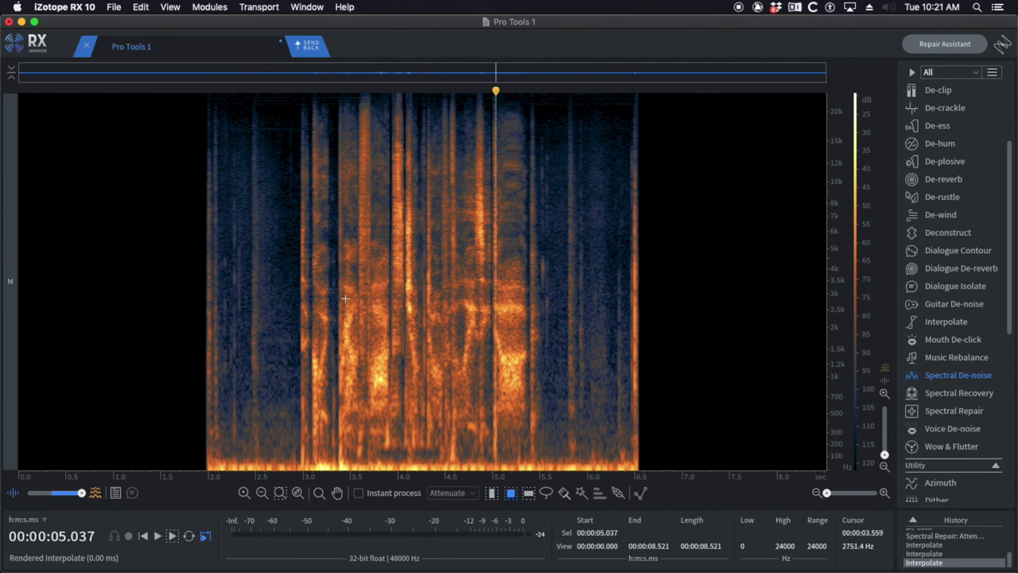
click(318, 299)
scroll(448, 295, up, 5)
click(58, 365)
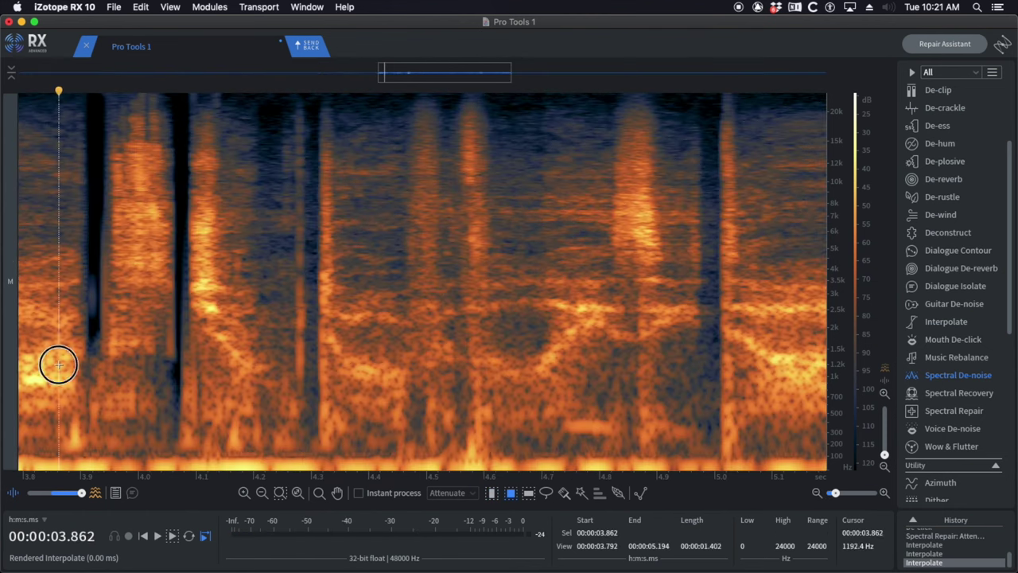
scroll(162, 245, up, 3)
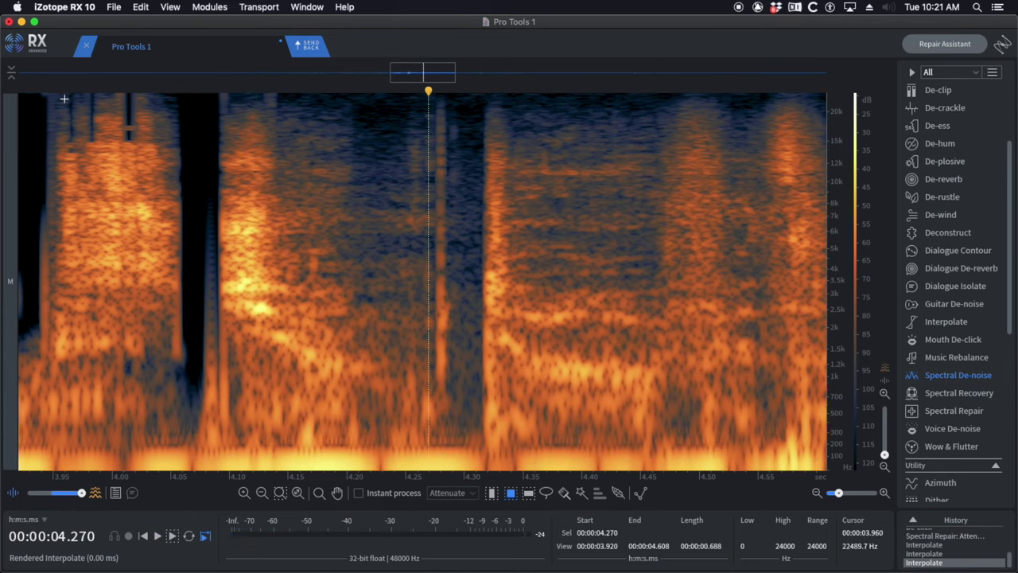
- Apply Spectral Repair Replace to the high-frequency gaps at 3.961–3.969 seconds, 3.974–3.993 seconds and about 4.01 seconds, above roughly 14 kHz
drag(67, 95, 76, 151)
key(super+5)
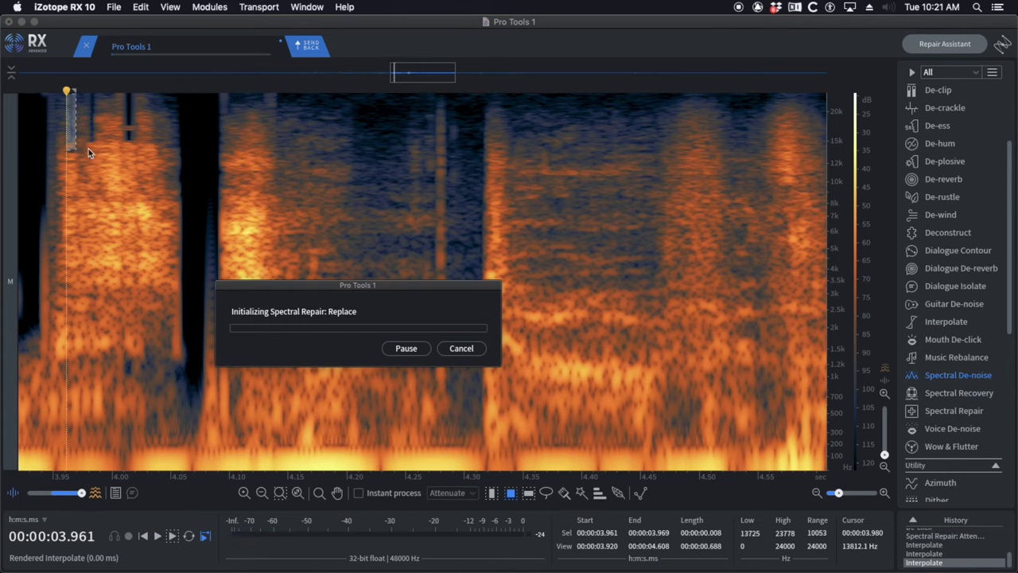
click(103, 120)
drag(102, 141, 105, 146)
key(super+r)
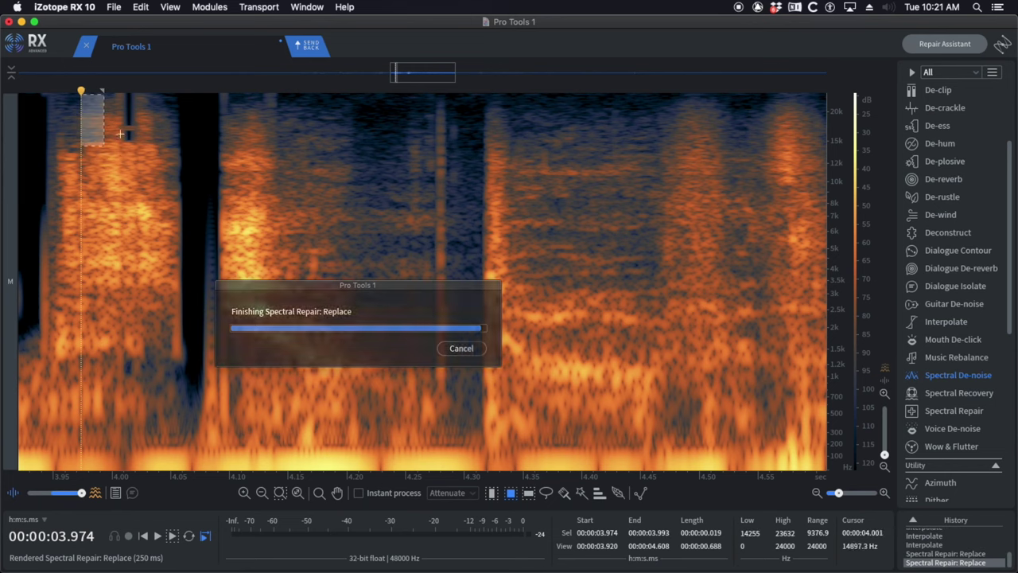
drag(122, 94, 137, 147)
key(super+r)
click(92, 141)
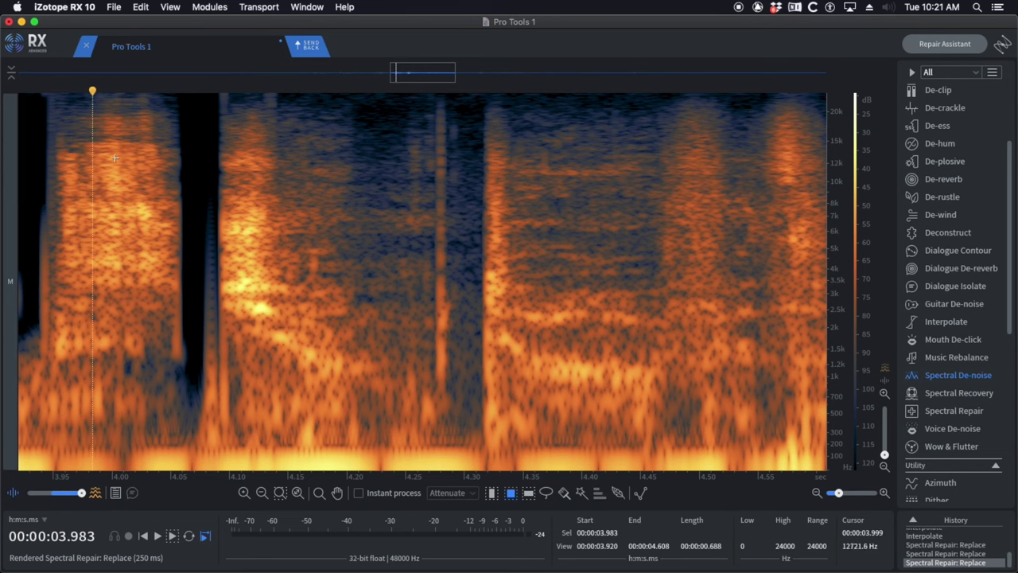
- Play the passage and De-click the bump from about 4.06 to 4.17 seconds below roughly 2.5 kHz
scroll(115, 159, down, 4)
key(space)
key(space)
drag(152, 305, 233, 459)
key(super+d)
- Listen again and apply Spectral Repair Attenuate to 4.055 to 4.125 seconds between about 87 and 344 Hz
click(166, 420)
key(space)
key(space)
drag(152, 428, 200, 458)
key(super+shift+a)
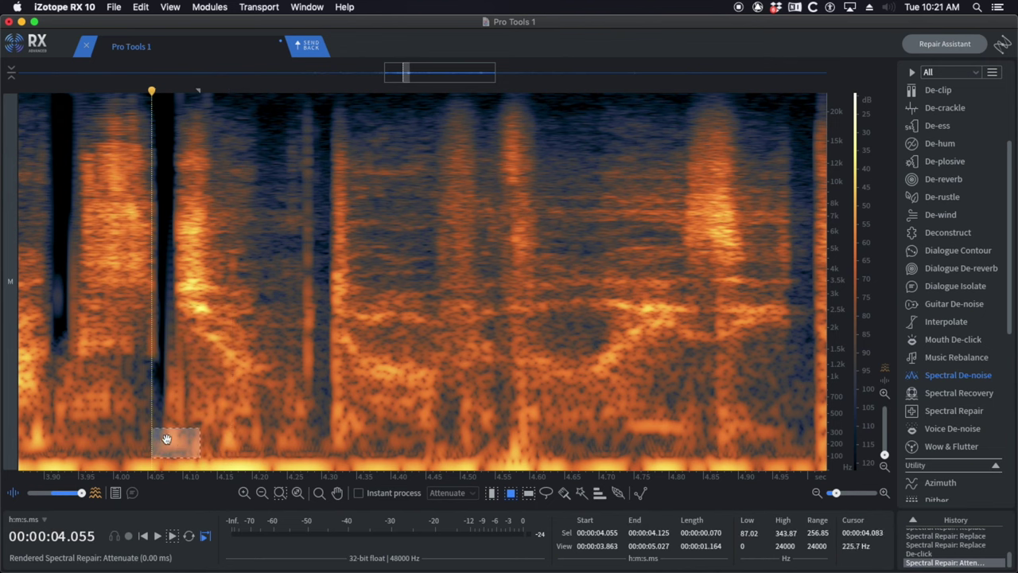
- Copy the low-frequency audio from about 3.98 to 4.03 seconds and paste it twice over the bump area after 4.05 seconds
drag(95, 421, 130, 453)
key(super+c)
click(170, 435)
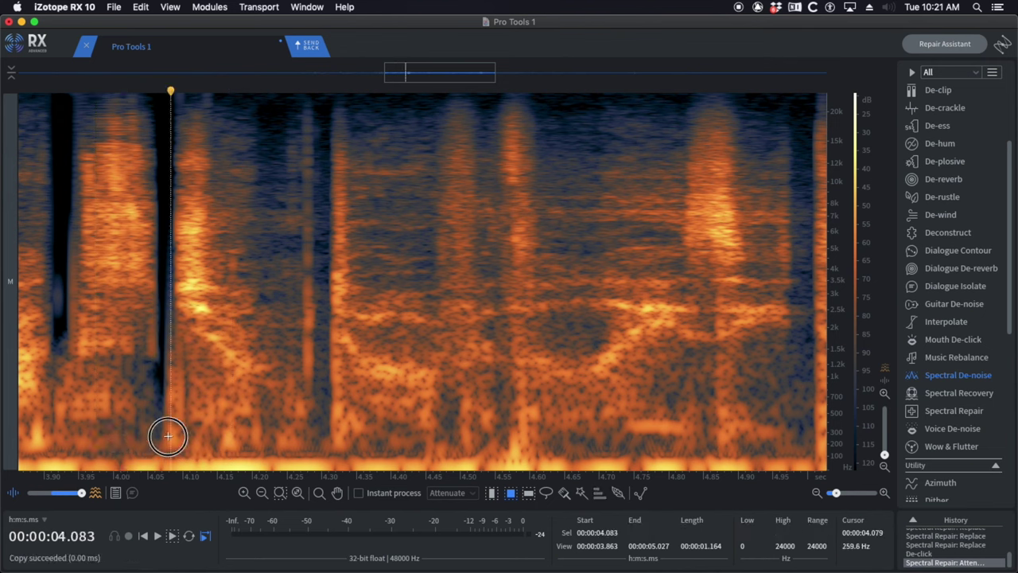
click(161, 436)
key(super+v)
click(221, 434)
key(super+v)
- Play back the pasted low-frequency patches around 4.1 seconds to check the transitions
click(139, 432)
key(space)
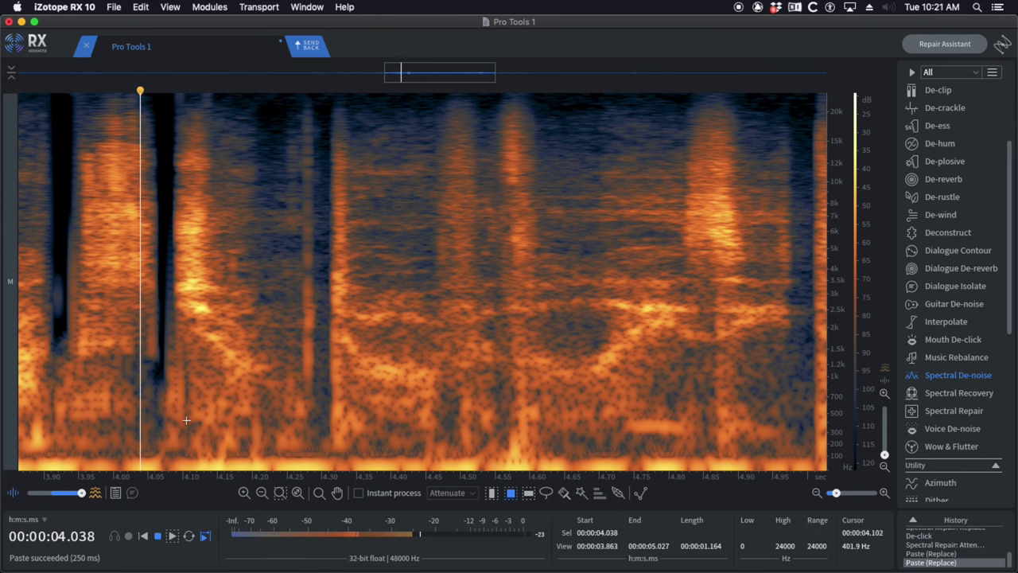
scroll(188, 420, down, 5)
key(space)
click(103, 421)
key(space)
key(space)
scroll(167, 421, up, 3)
click(223, 430)
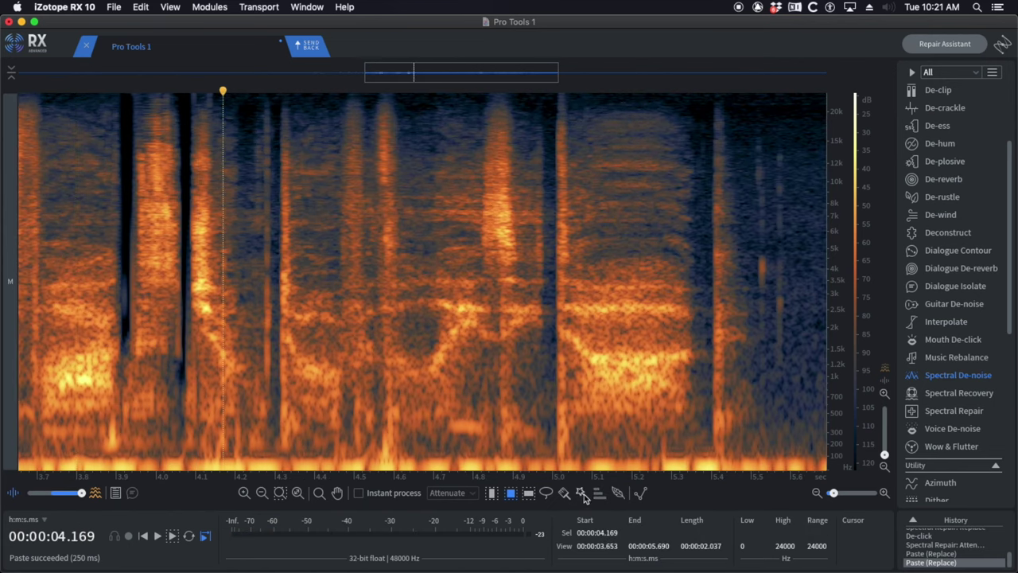
- Open the selection feathering settings, then De-click 4.082 to 4.230 seconds between about 116 and 871 Hz
click(621, 494)
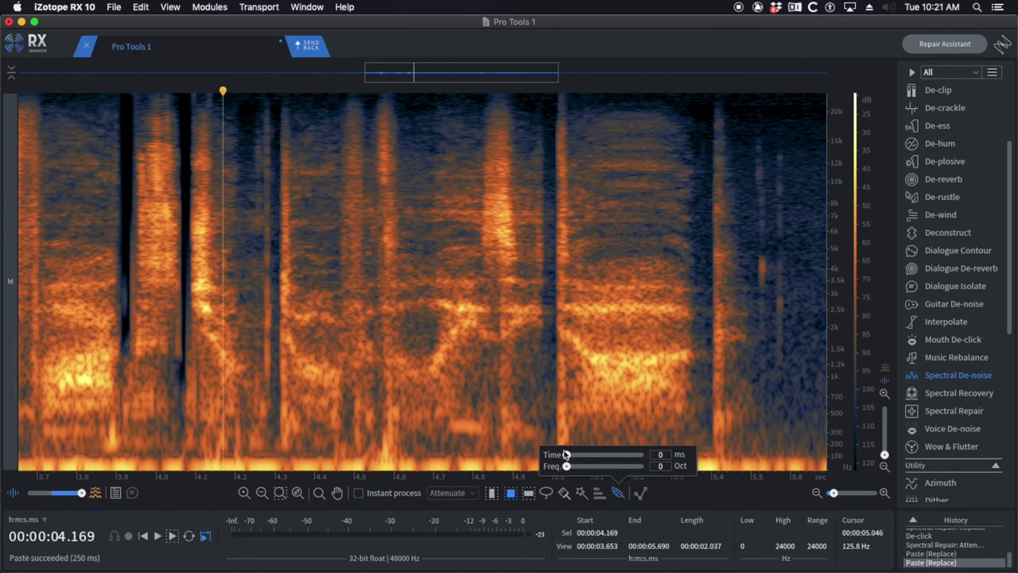
click(132, 391)
key(space)
key(space)
drag(188, 384, 248, 454)
key(1)
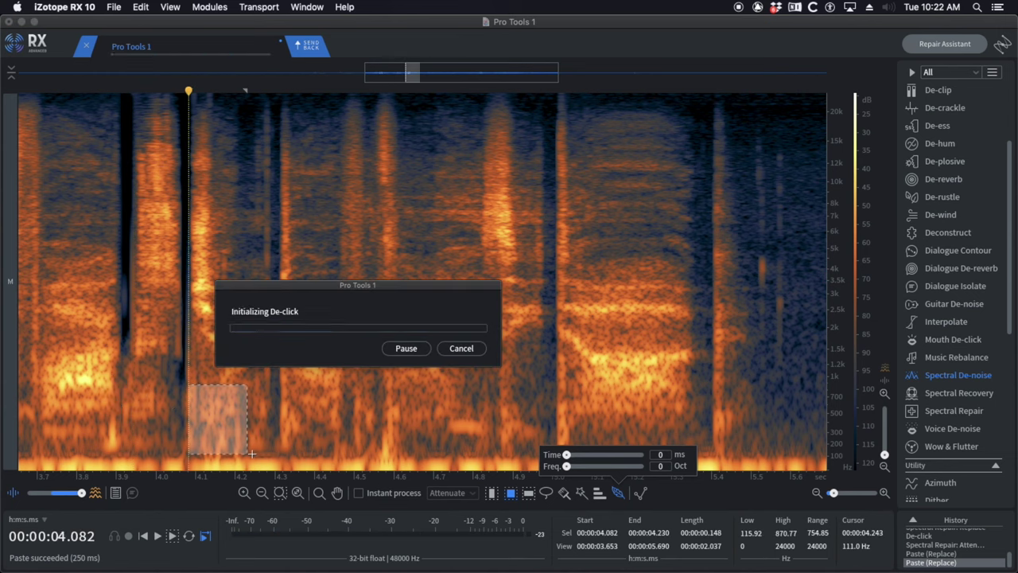
- Listen to the result, then apply Spectral Repair Attenuate and Replace to 4.114 to 4.255 seconds between about 141 and 596 Hz
click(133, 384)
key(space)
scroll(182, 366, down, 3)
key(space)
key(space)
scroll(239, 359, up, 3)
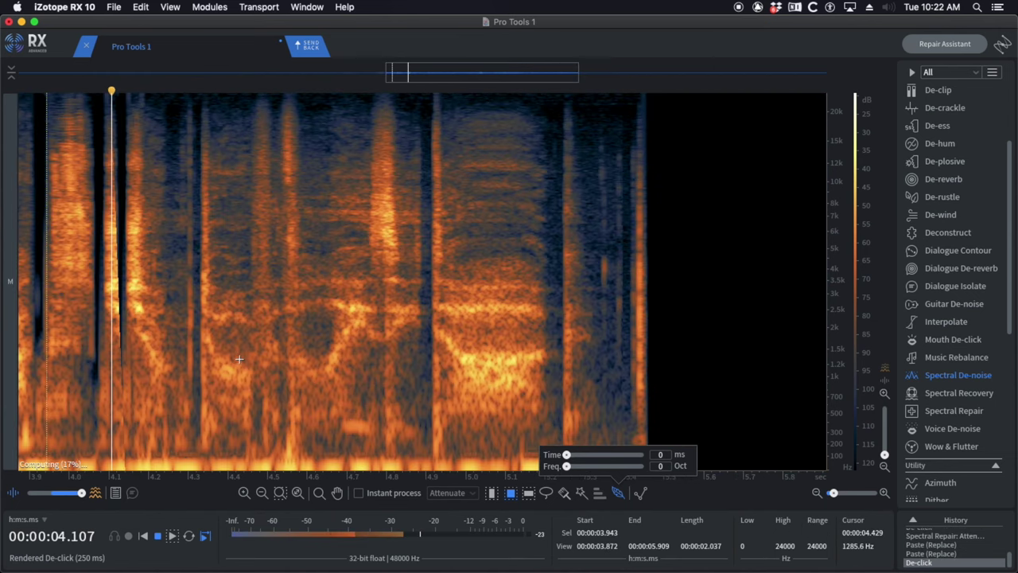
key(space)
drag(115, 406, 170, 453)
key(1)
key(2)
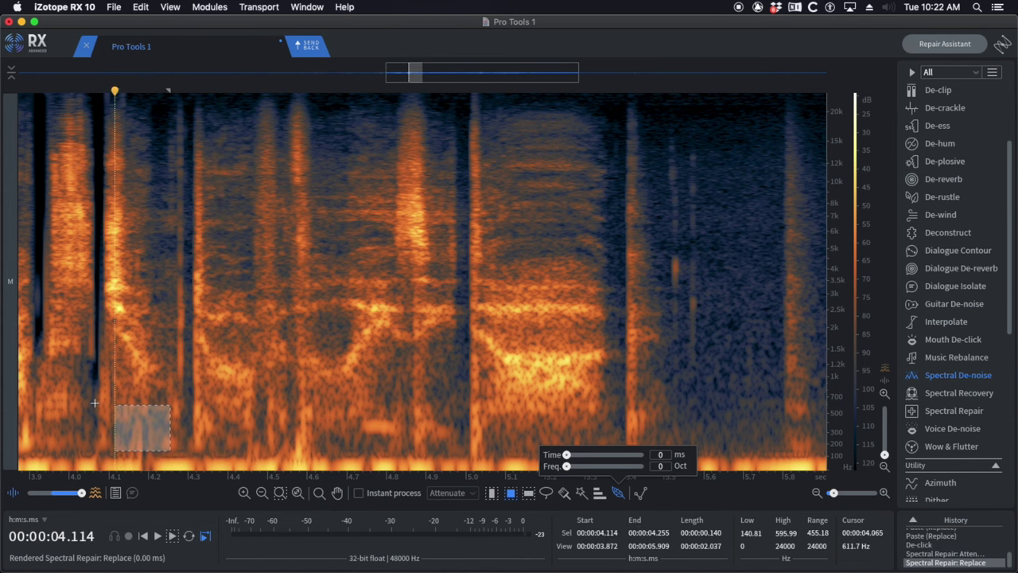
- Play the phrase repeatedly from about 3.6 seconds to locate the remaining low-frequency bump
scroll(105, 407, down, 3)
click(47, 393)
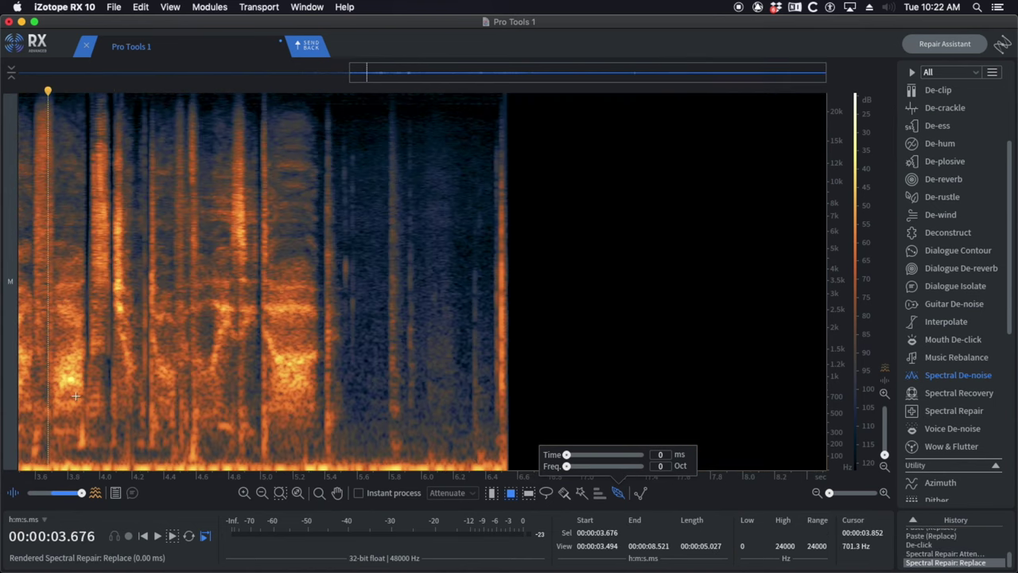
key(space)
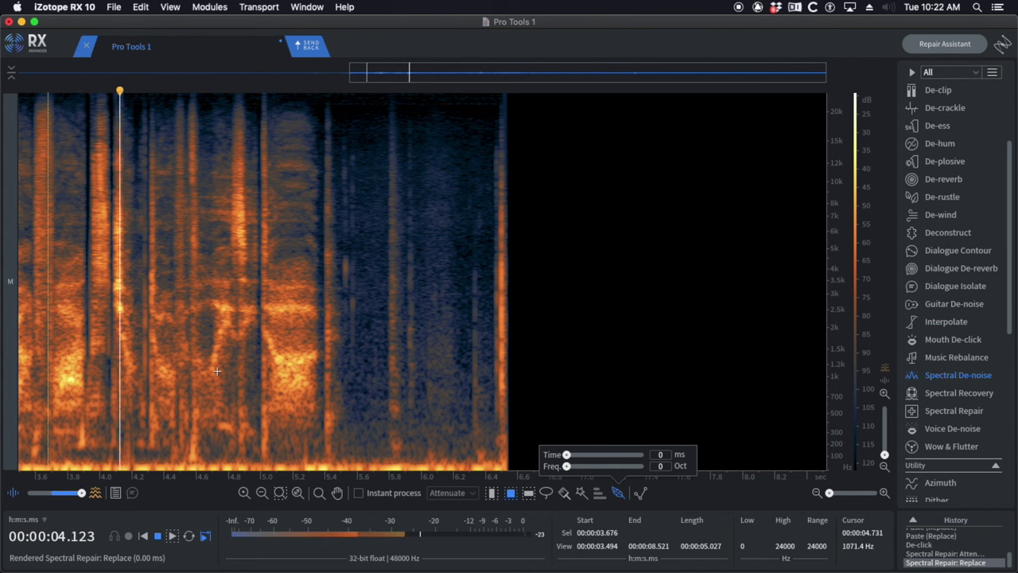
click(38, 375)
key(space)
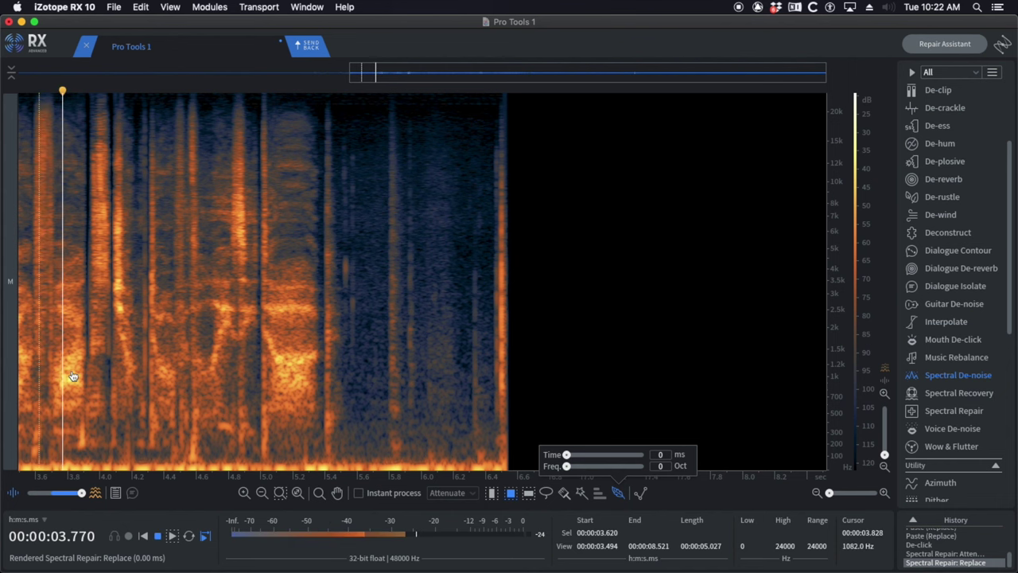
scroll(72, 373, up, 3)
key(space)
click(57, 374)
key(space)
key(space)
- Apply De-click and Spectral Repair Attenuate to the low-frequency bump from about 3.84 to 3.92 seconds
drag(75, 415, 107, 454)
key(super+shift+2)
key(super+shift+5)
- Try cutting 3.856 to 3.911 seconds between about 126 and 491 Hz, and undo it
drag(84, 414, 105, 455)
key(super+x)
key(super+z)
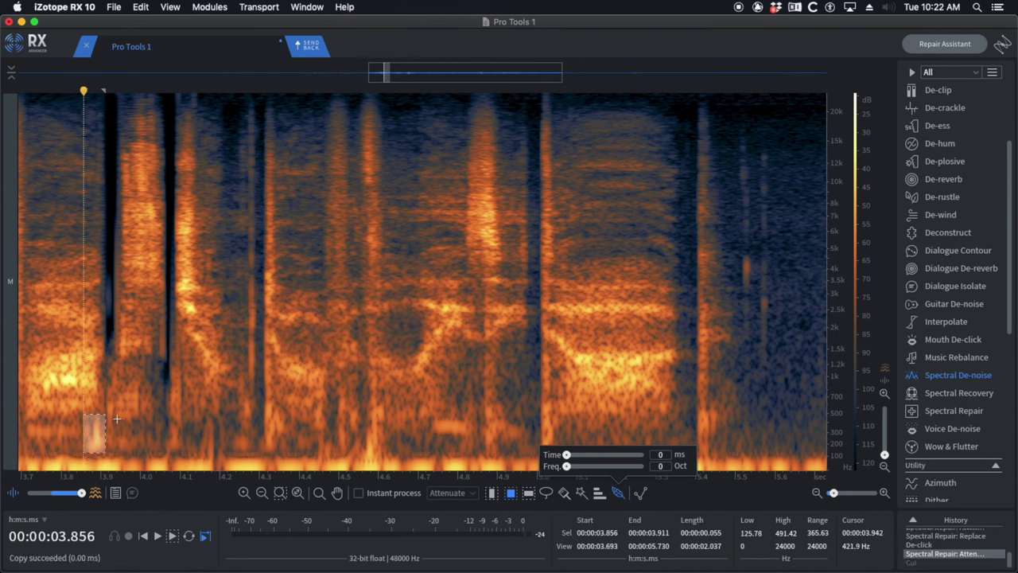
- Paste neighbouring clean low-frequency audio over the bump just before 3.91 seconds and play back the result
drag(117, 415, 89, 442)
key(super+x)
key(super+v)
click(53, 419)
key(space)
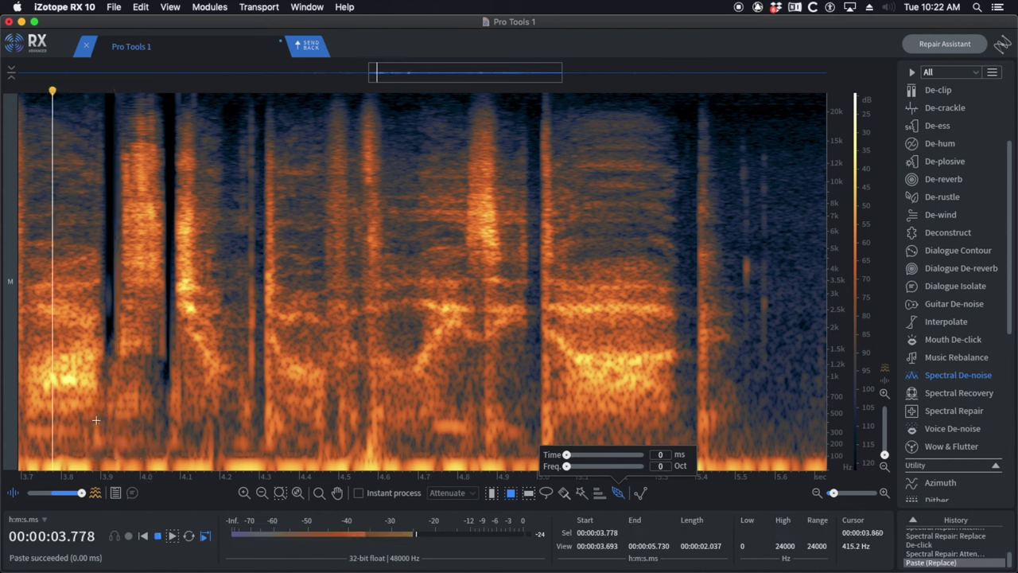
key(space)
click(153, 431)
key(space)
key(space)
- Paste the same low-frequency patch at 4.124 seconds and listen to it
click(190, 435)
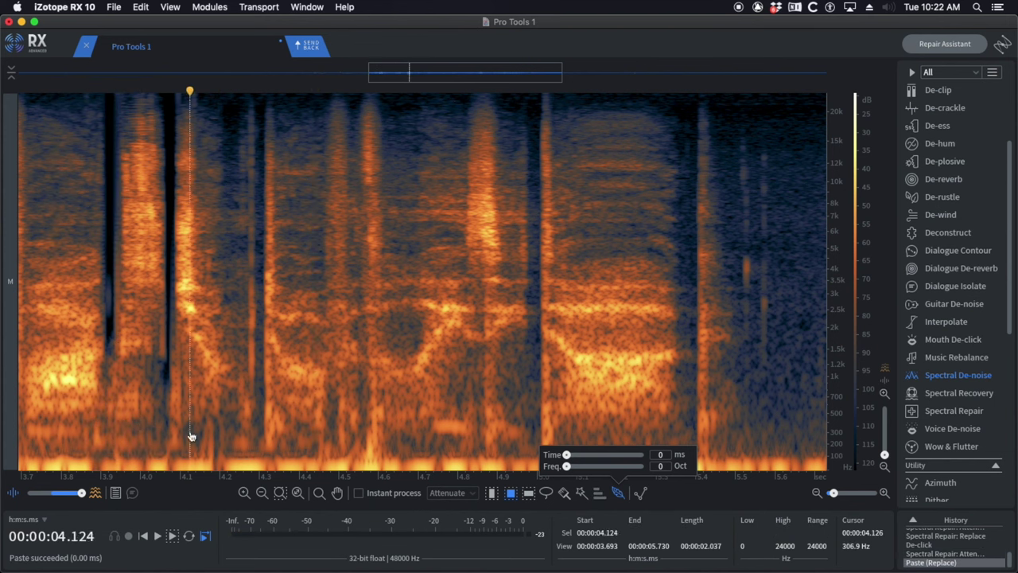
key(super+v)
click(152, 429)
key(space)
key(space)
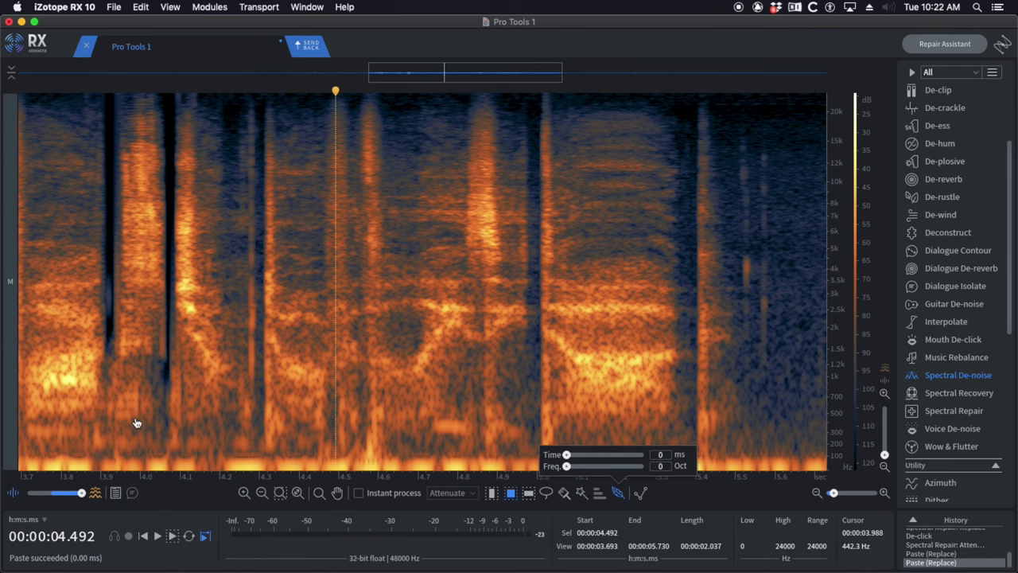
- Play the surrounding phrase several times at different starting points to judge the low-frequency repairs in context
scroll(136, 423, down, 3)
click(91, 386)
key(space)
scroll(158, 385, up, 3)
key(space)
scroll(144, 338, down, 5)
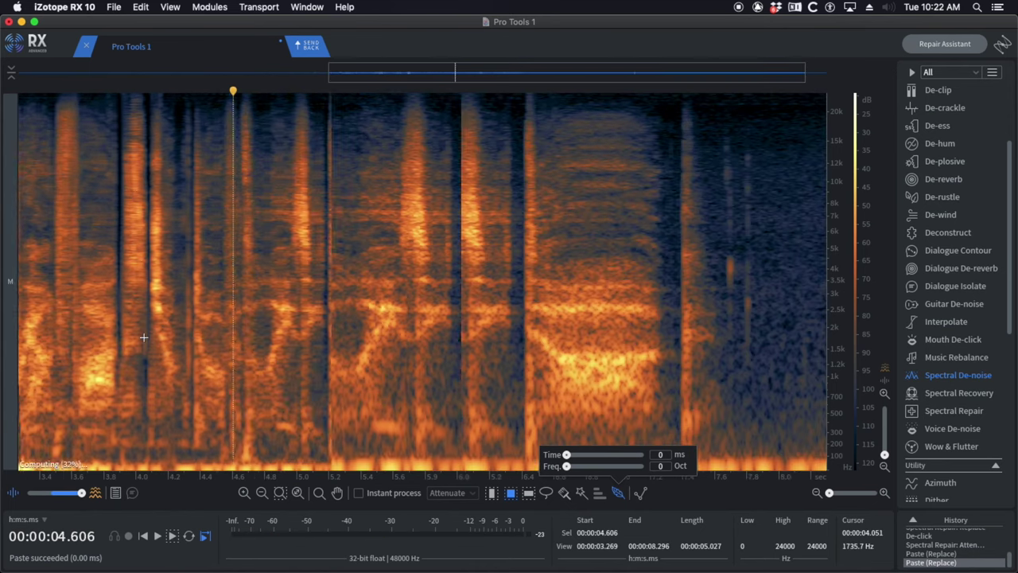
click(63, 343)
key(space)
key(space)
click(92, 332)
key(space)
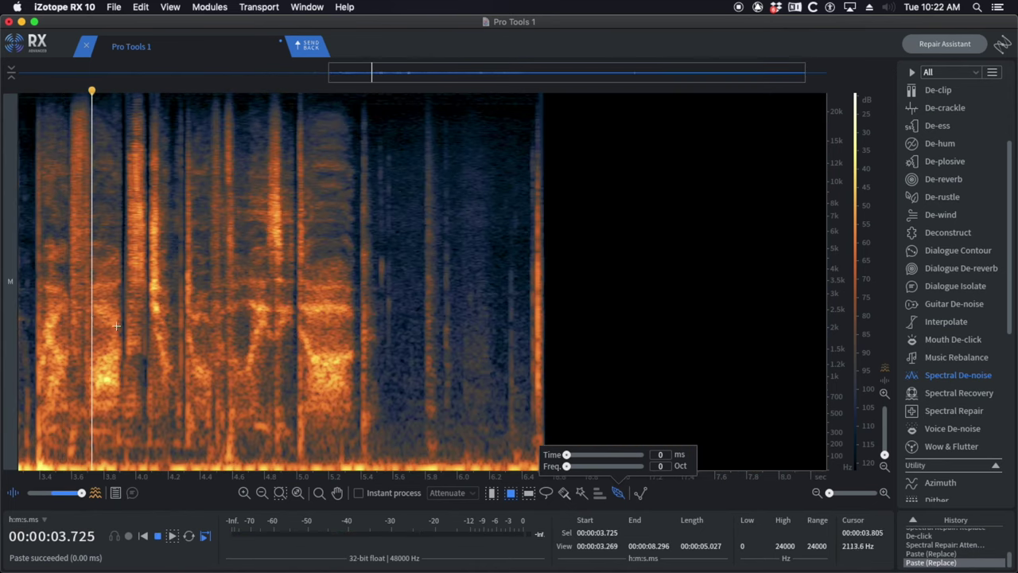
scroll(116, 326, up, 2)
key(space)
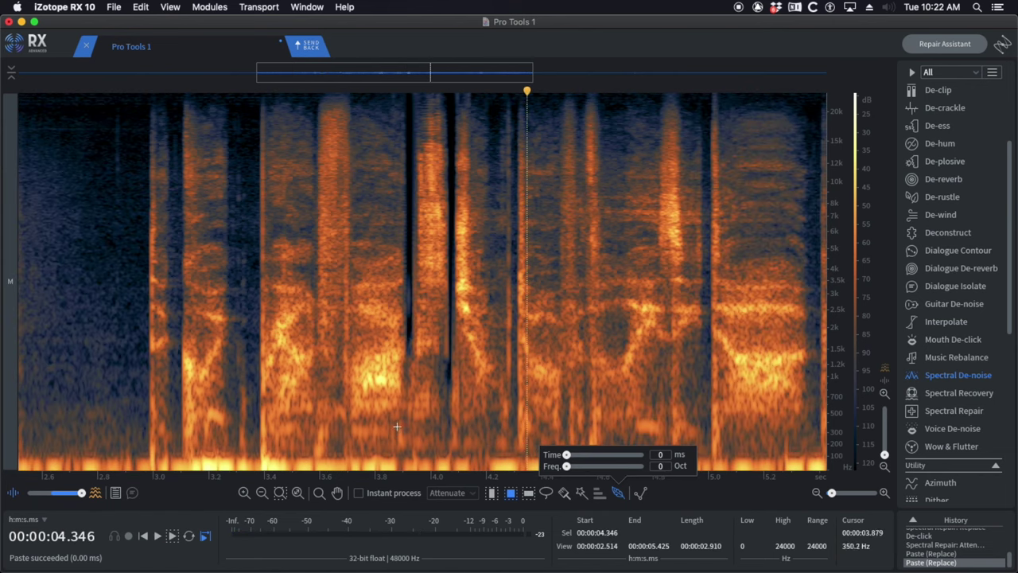
- Apply Voice De-noise twice to the low-frequency area around 3.9 seconds
drag(398, 417, 406, 455)
key(v)
click(347, 425)
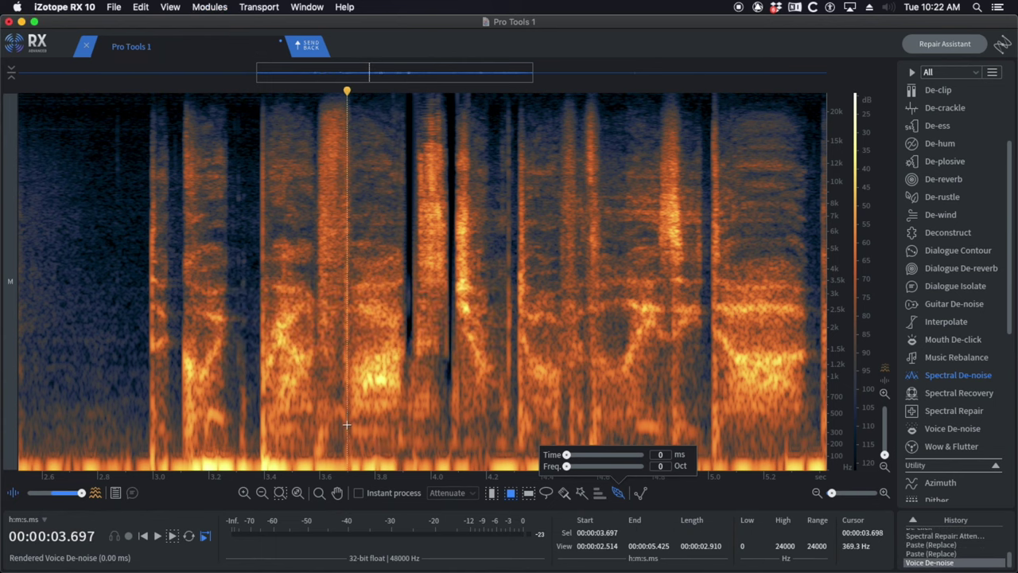
drag(394, 419, 412, 451)
key(super+alt+r)
- Apply Spectral Repair Replace to 3.840–3.935 seconds at about 131–415 Hz and to 4.070–4.119 seconds at about 121–442 Hz
click(363, 435)
key(super+shift+5)
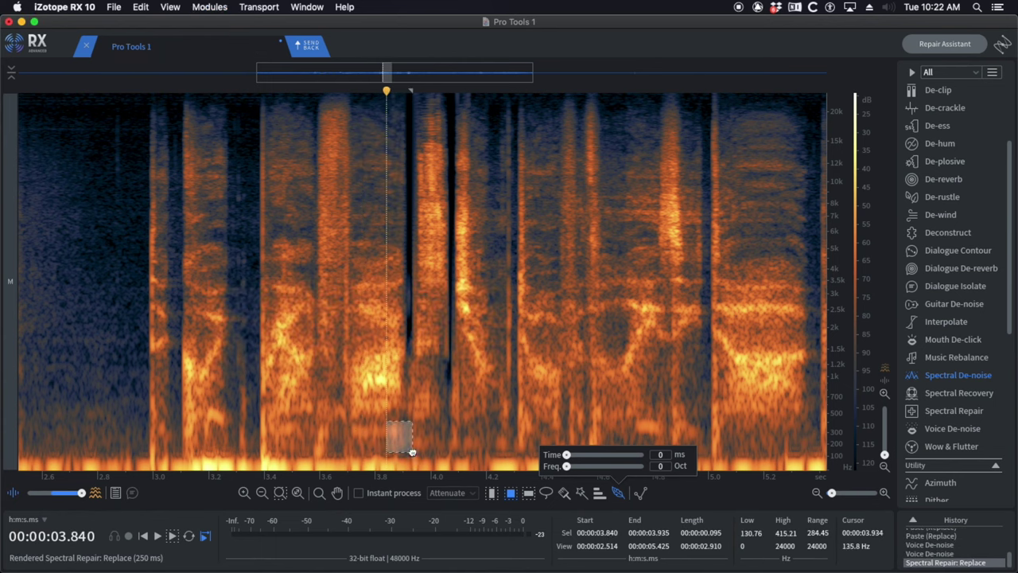
drag(450, 419, 463, 453)
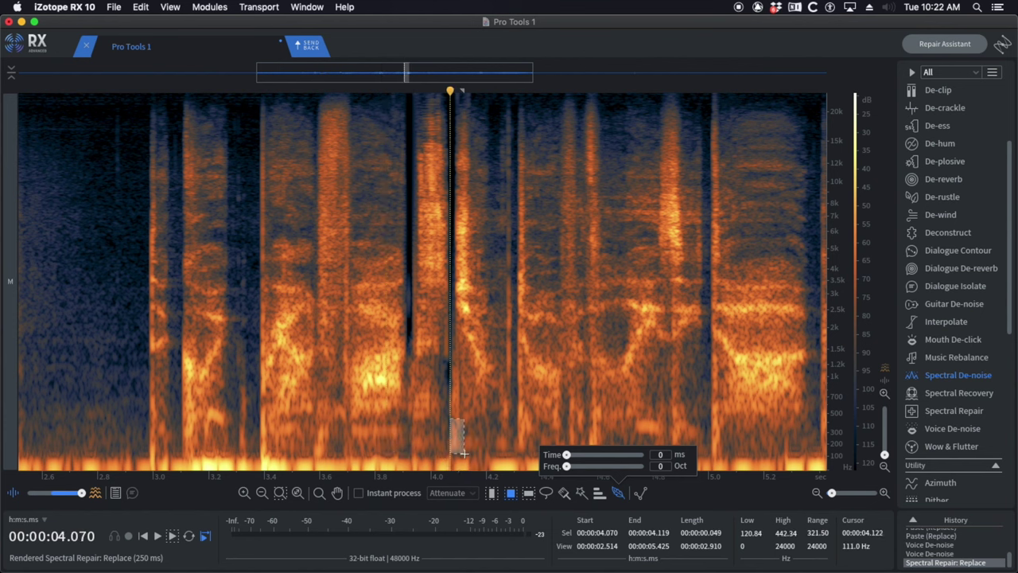
key(super+shift+5)
- Play back both low-frequency replacements around 3.9 and 4.1 seconds
click(369, 434)
key(space)
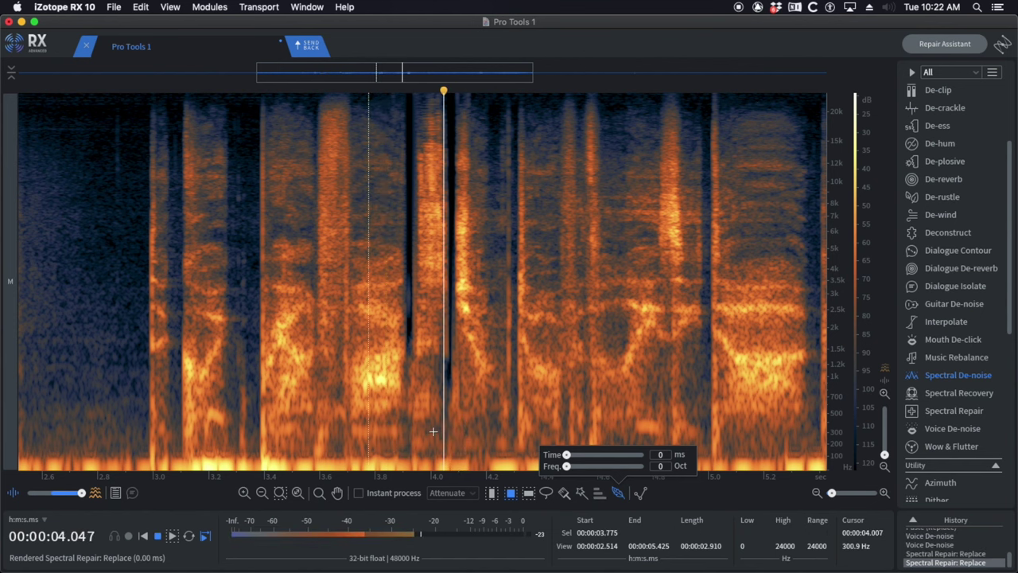
key(space)
click(396, 412)
key(space)
key(space)
- Try Spectral Repair Replace on 4.069 to 4.165 seconds between about 389 and 1040 Hz, listen, and undo it
drag(450, 375, 477, 425)
key(super+shift+5)
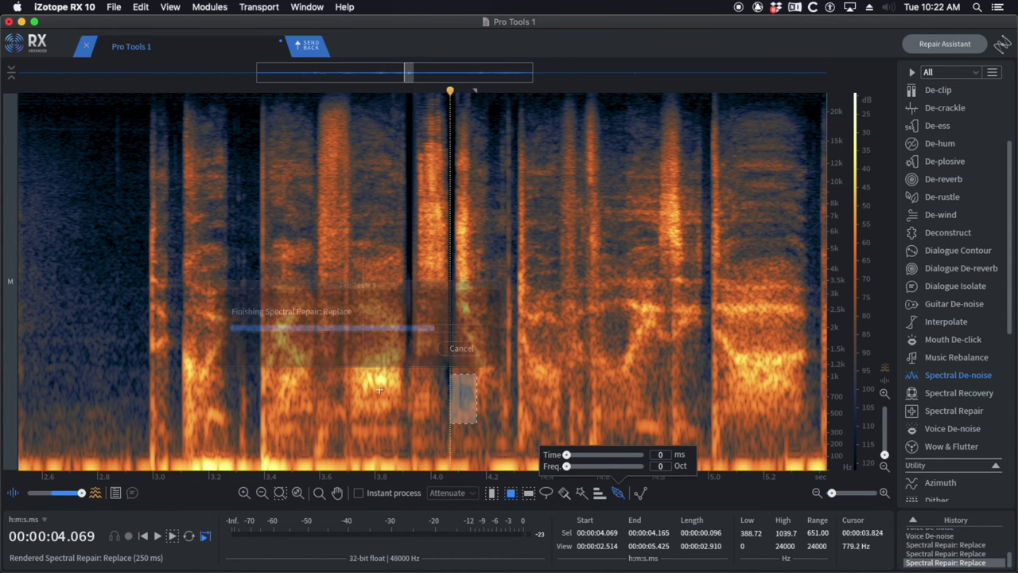
click(363, 406)
key(space)
key(space)
key(super+z)
- Play the phrase again from about 3.66 seconds to review the remaining repairs
click(376, 402)
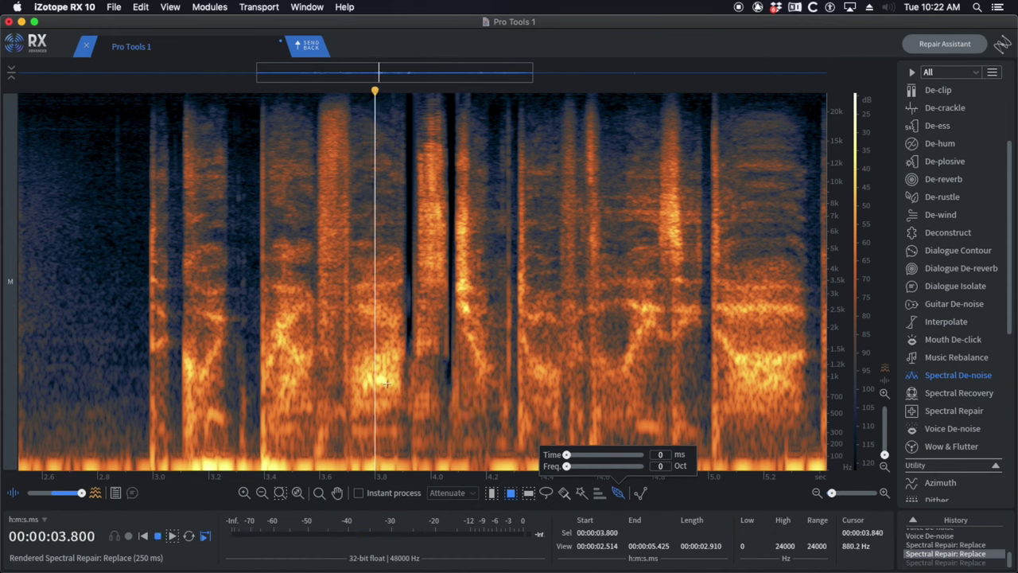
key(space)
key(space)
click(390, 390)
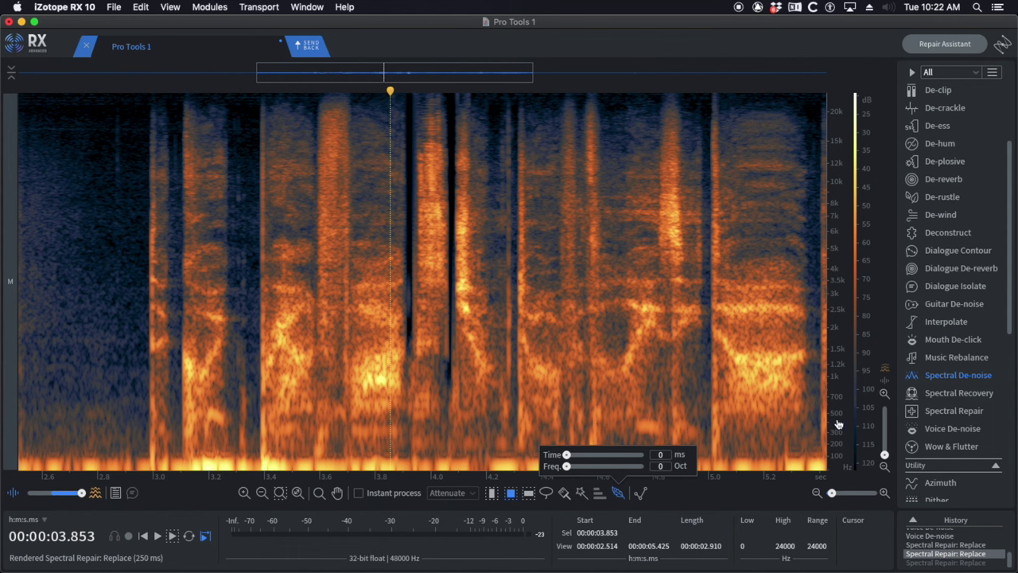
click(336, 391)
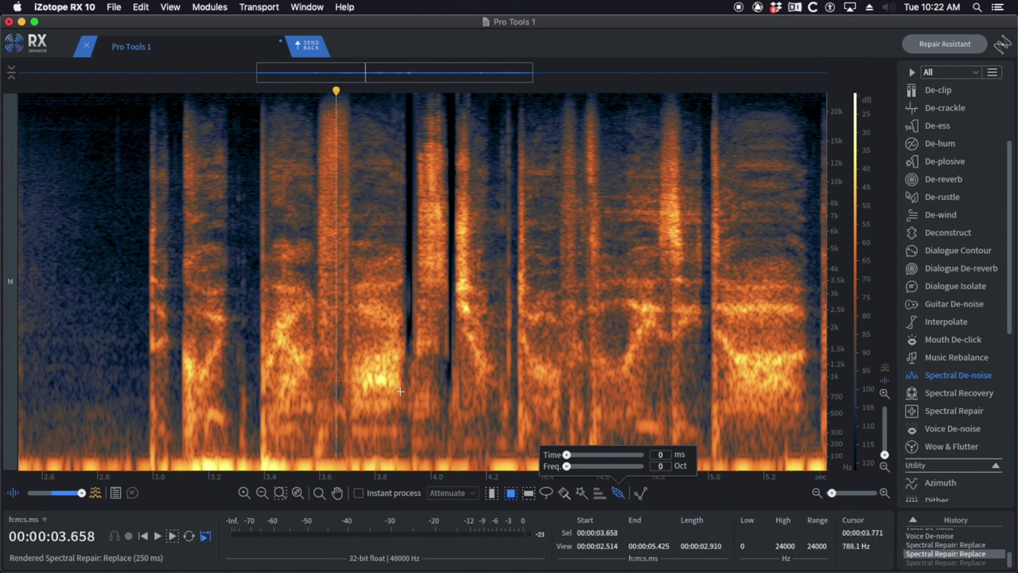
key(space)
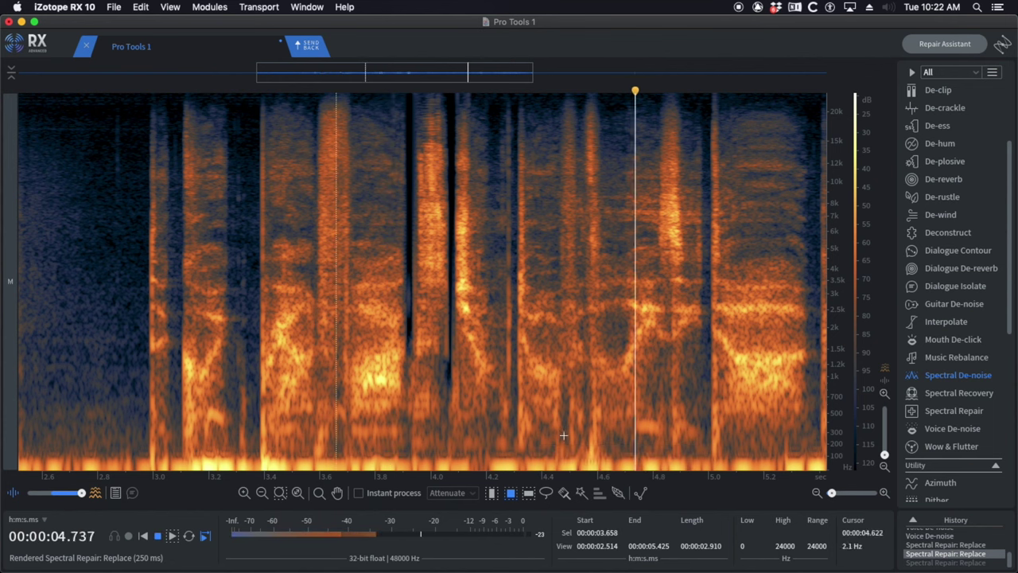
- Play the repaired dialogue phrase again from about 3.03 seconds
click(368, 373)
key(space)
scroll(496, 382, down, 5)
click(307, 363)
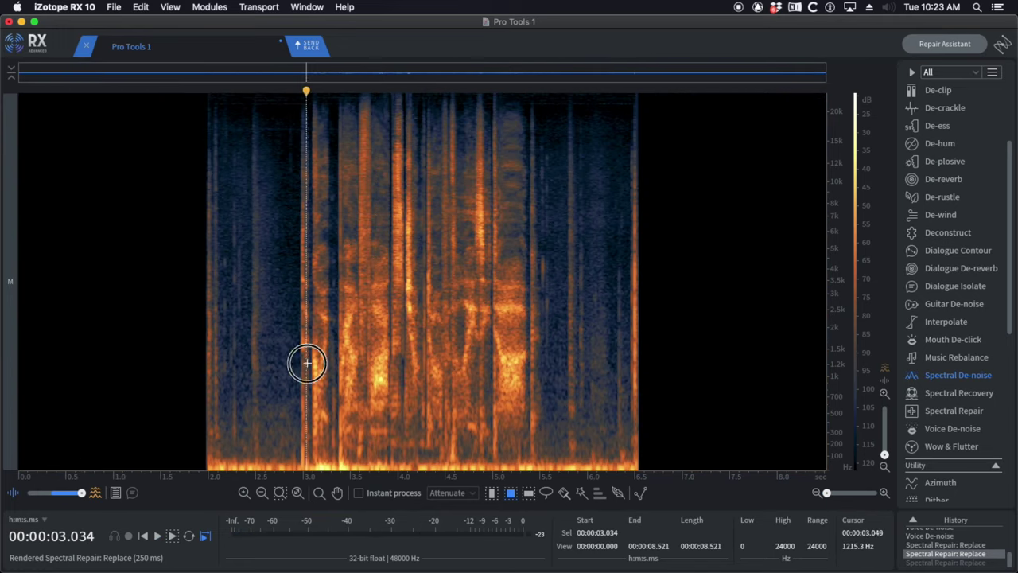
scroll(471, 378, down, 2)
scroll(471, 377, up, 1)
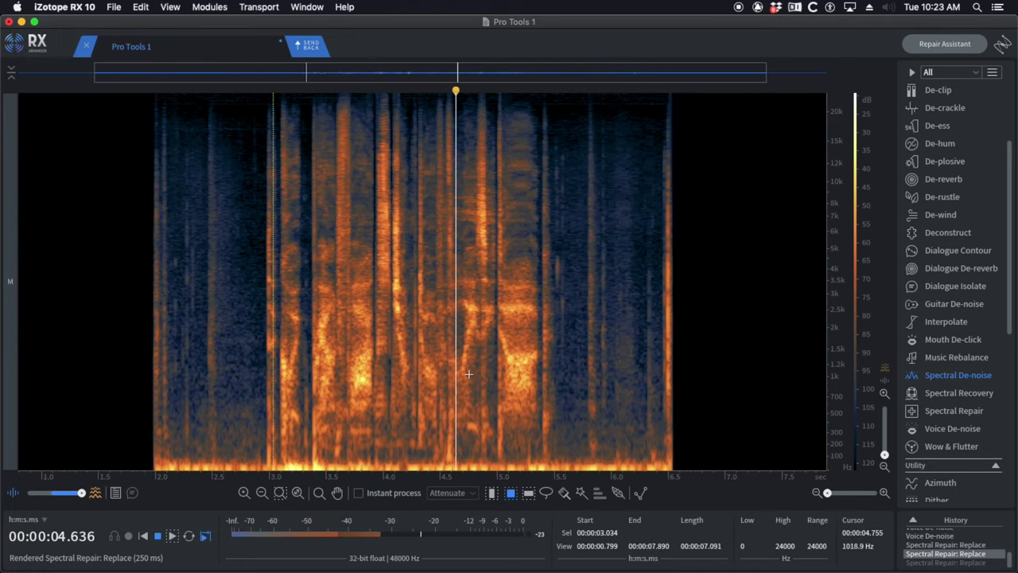
key(space)
- Try Spectral Repair Replace on 3.887–4.279 seconds between about 141 and 283 Hz, listen, and undo it
drag(370, 435, 416, 451)
key(space)
key(super+r)
click(295, 424)
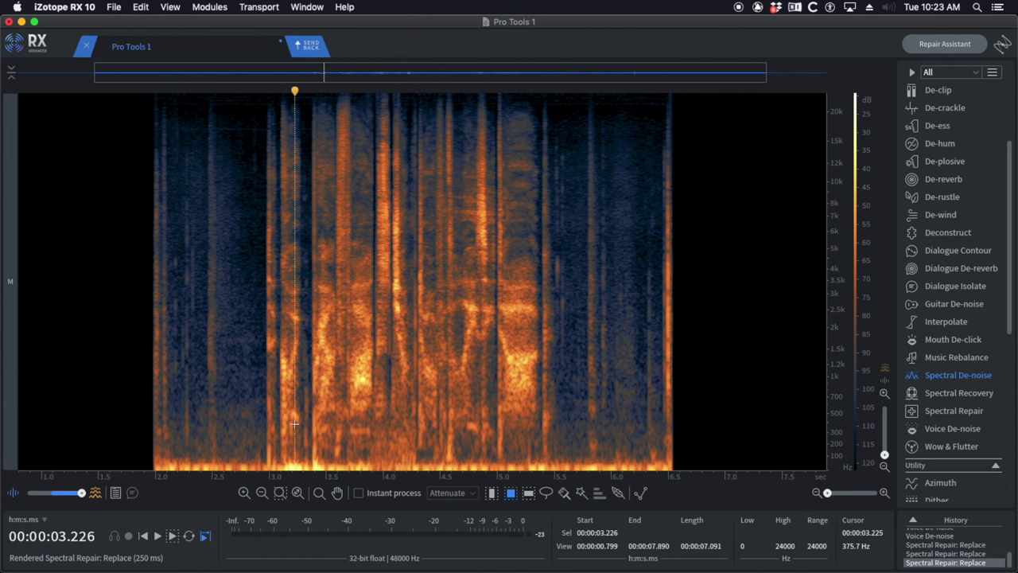
key(space)
key(super+z)
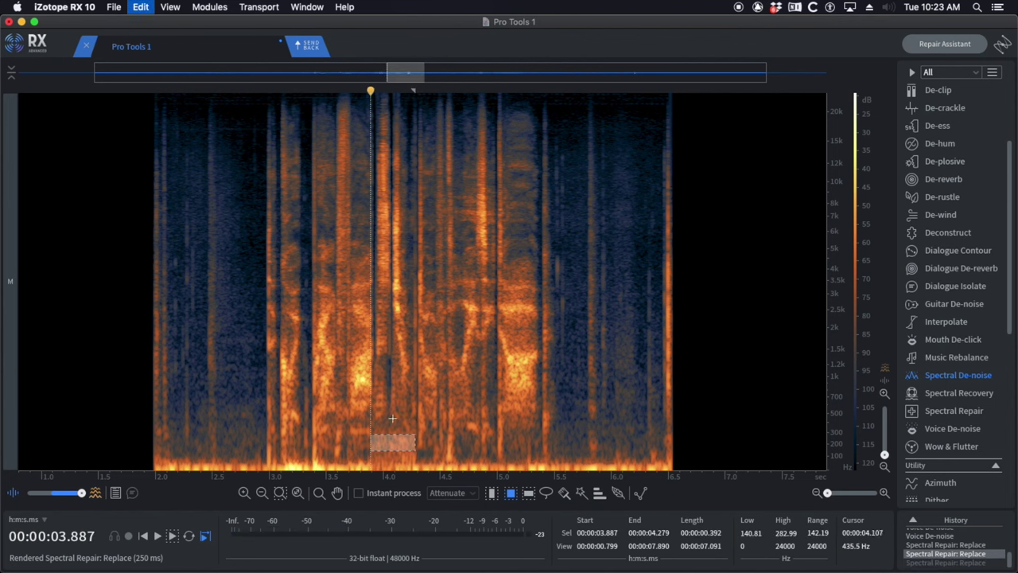
- Play the phrase from about 3.86 seconds and again from about 2.89 seconds to find remaining low-frequency bumps
scroll(424, 422, up, 5)
click(285, 414)
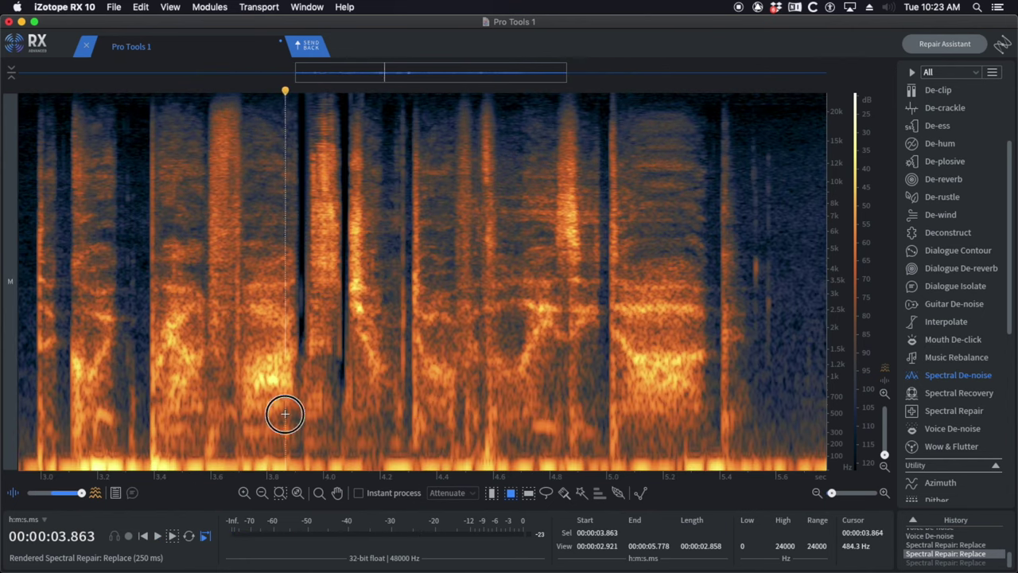
scroll(381, 414, up, 2)
key(space)
key(super+Down)
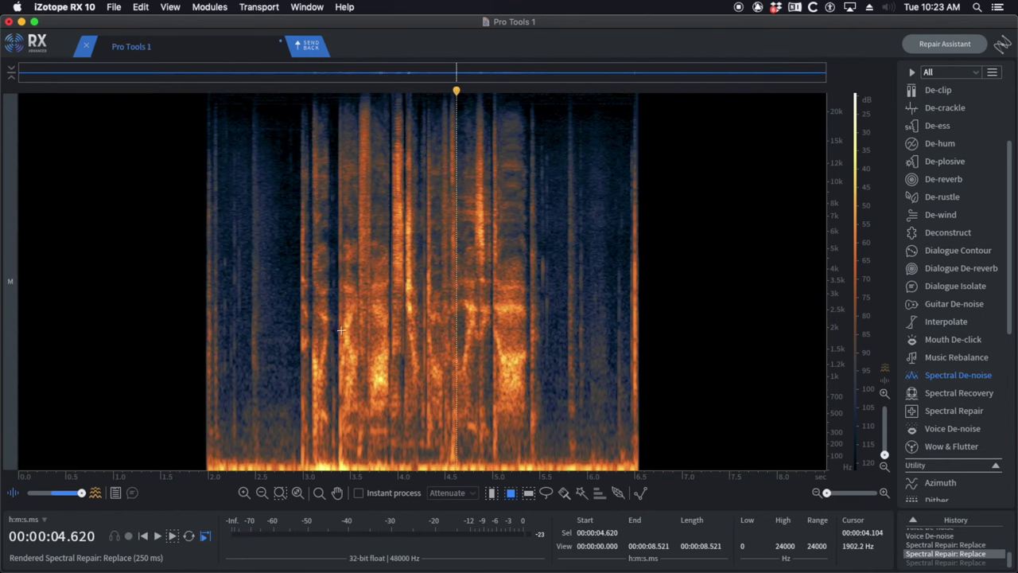
click(293, 291)
key(space)
scroll(453, 301, up, 2)
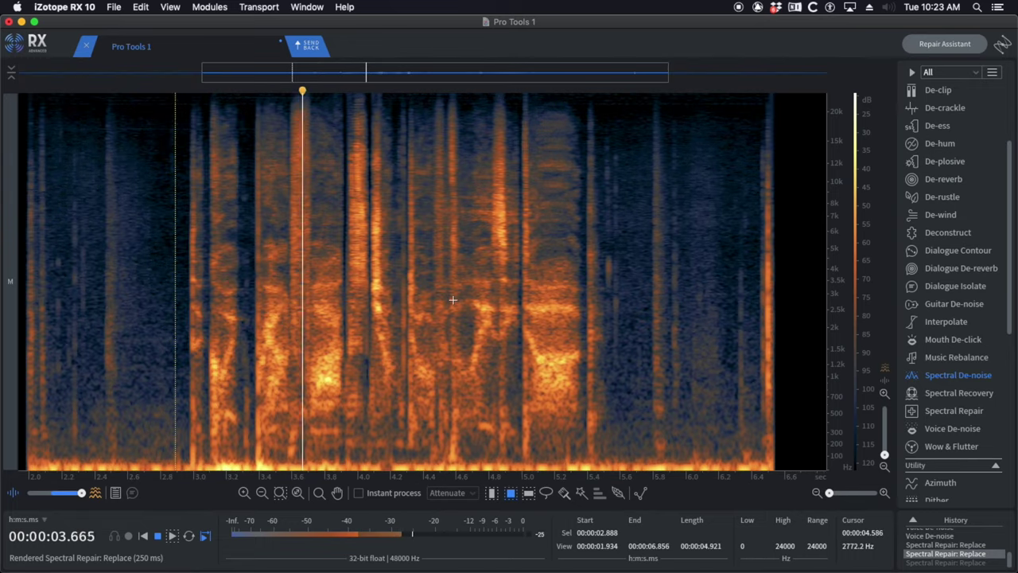
key(space)
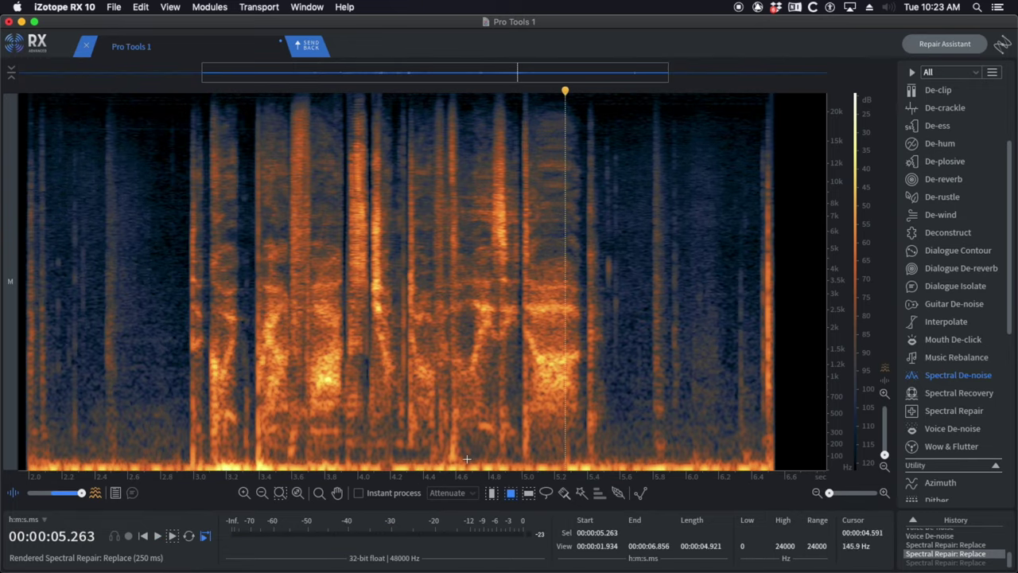
- Apply Spectral Repair Attenuate to 4.442–4.620 seconds at about 50–209 Hz, and undo the stray paste made over it
drag(430, 443, 460, 464)
key(super+shift+6)
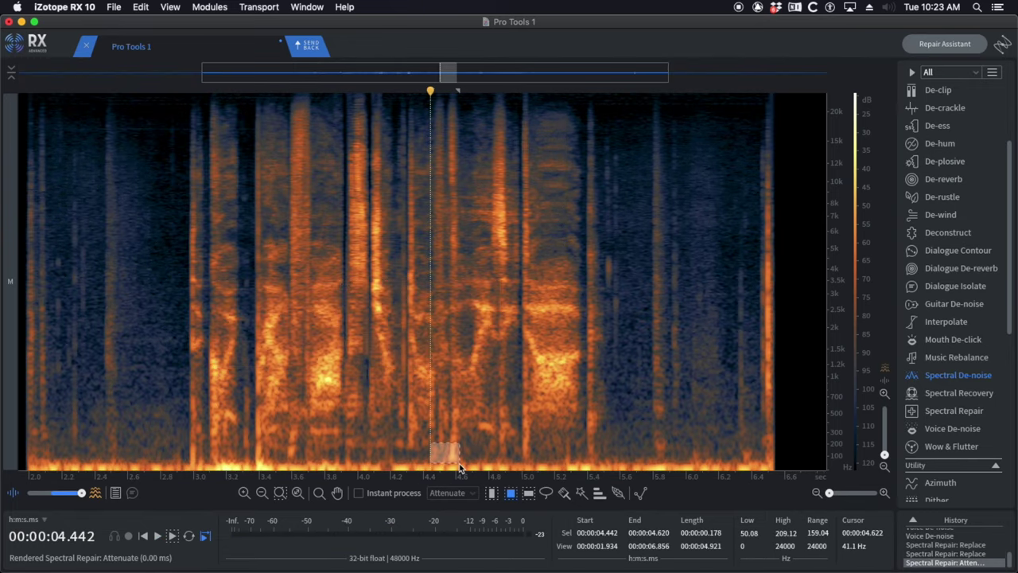
key(super+v)
key(super+z)
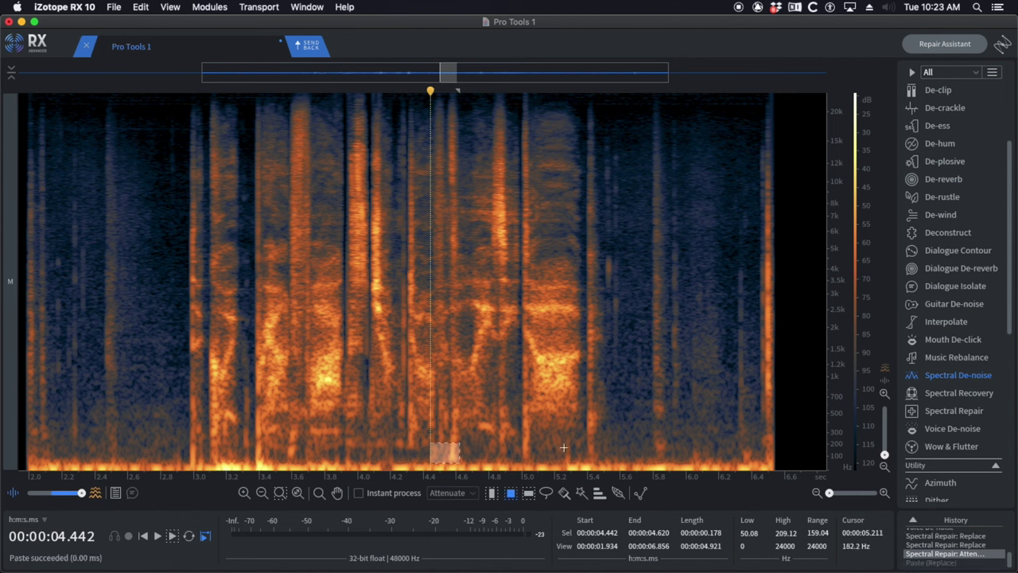
- Copy the background noise from 5.497–5.800 seconds at about 55–226 Hz, paste it at about 4.4 seconds, and play the result
click(604, 444)
drag(606, 444, 654, 463)
key(super+c)
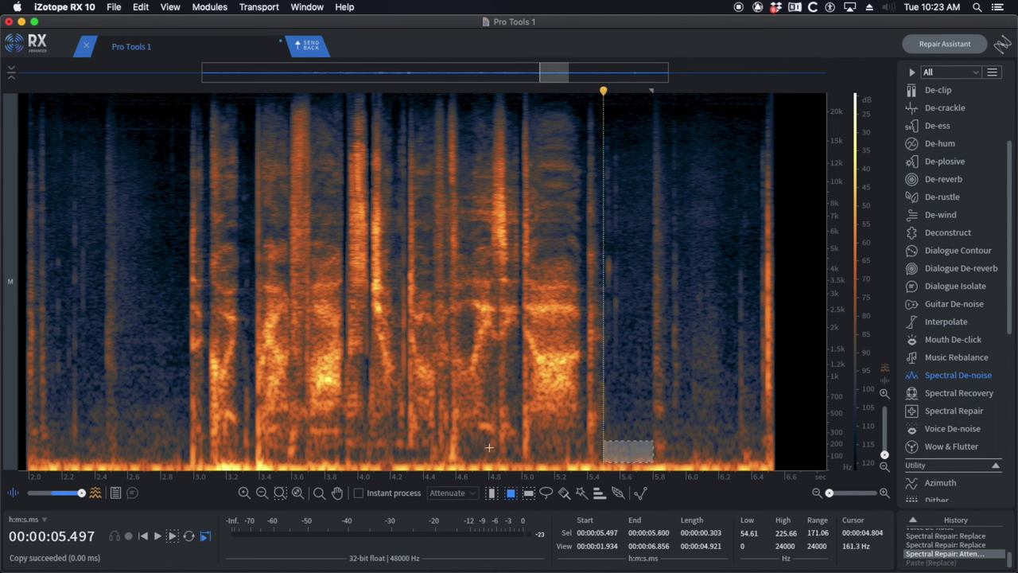
click(426, 452)
key(super+v)
click(377, 443)
key(space)
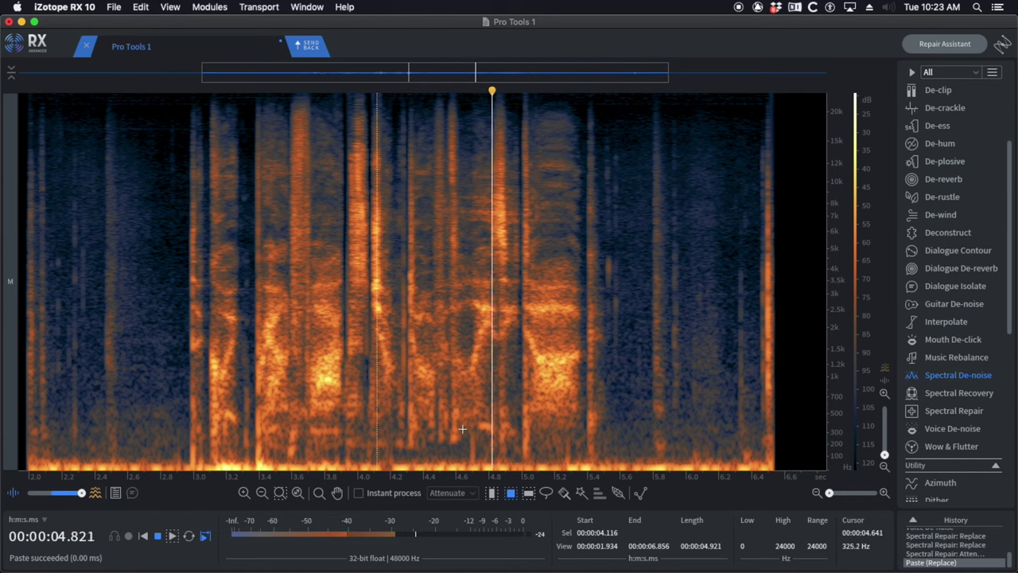
- Apply Spectral Repair to the low frequencies below about 325 Hz at roughly 4.64–4.76 seconds, and play the result
key(space)
drag(462, 427, 482, 467)
key(super+shift+2)
click(370, 446)
key(space)
scroll(440, 437, down, 4)
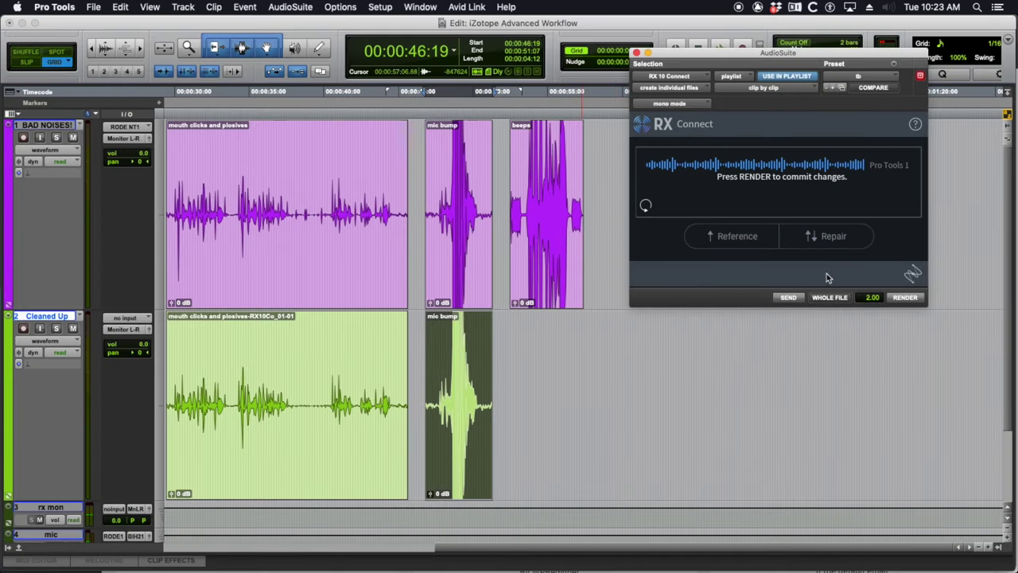
- Switch to Pro Tools and render the RX repairs into the mic bump clip on the Cleaned Up track
click(912, 300)
click(481, 367)
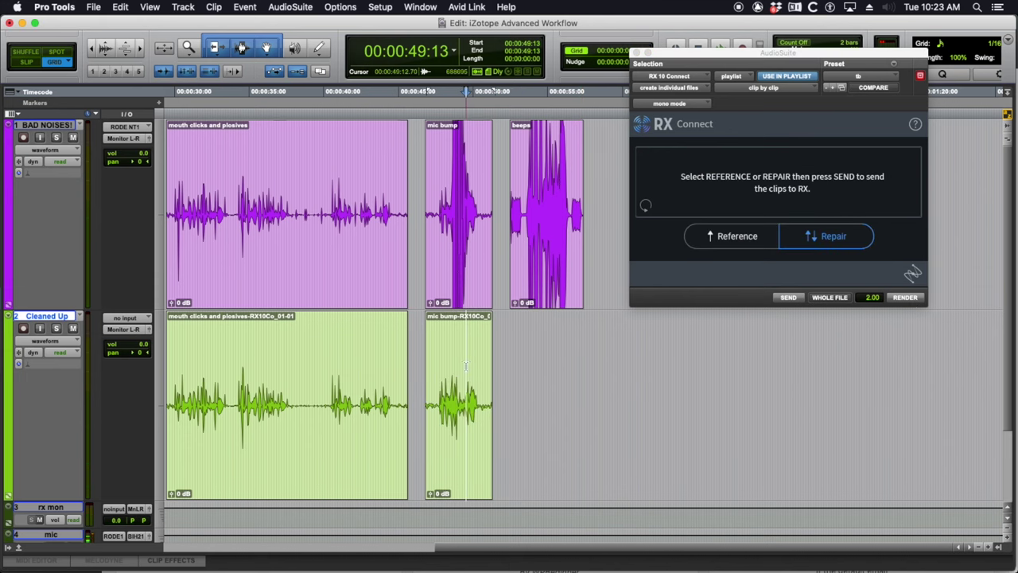
key(super+bracketright)
key(super+bracketleft)
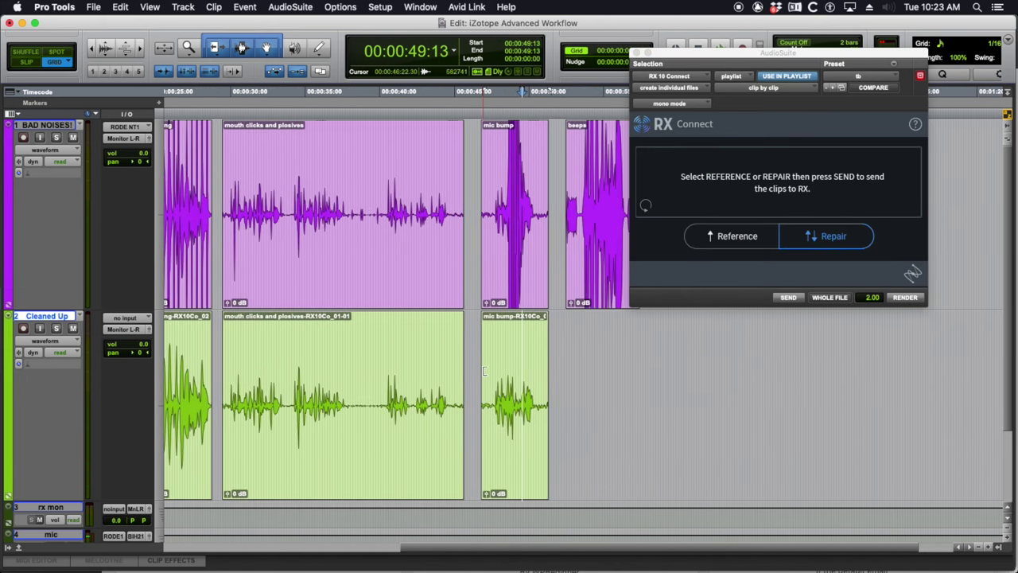
scroll(483, 370, right, 3)
- Play the original mic bump clip and its cleaned version to compare them, and close the RX Connect window
click(457, 287)
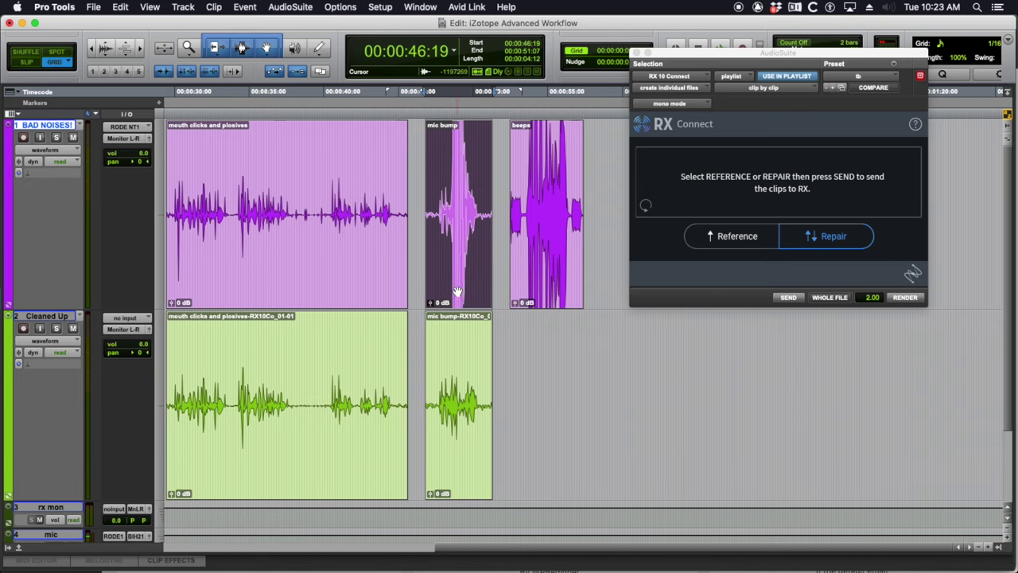
key(space)
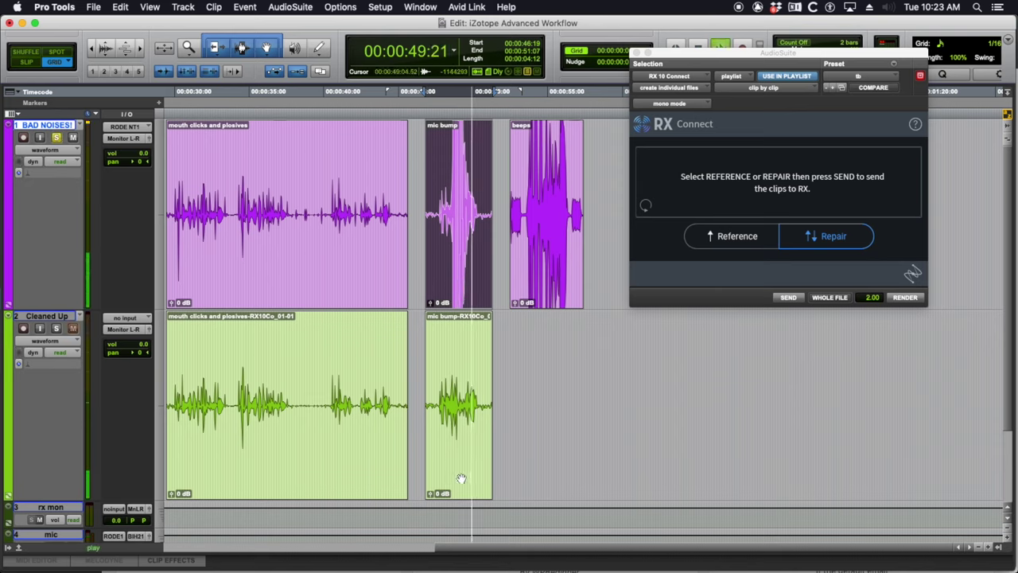
click(460, 475)
key(space)
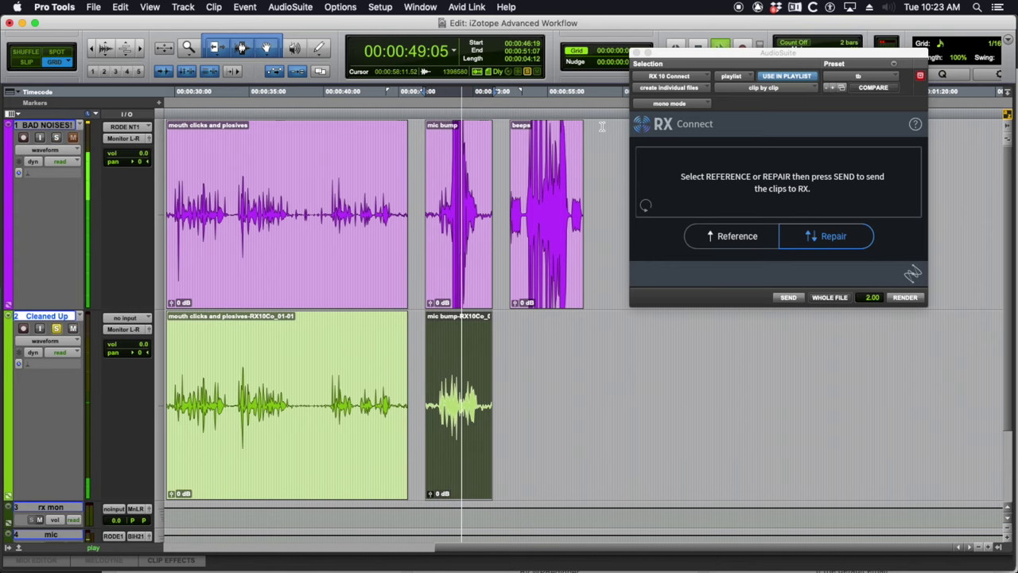
click(638, 53)
key(space)
- Copy the beeps clip from the BAD NOISES! track to the same time on the Cleaned Up track
click(546, 193)
key(t)
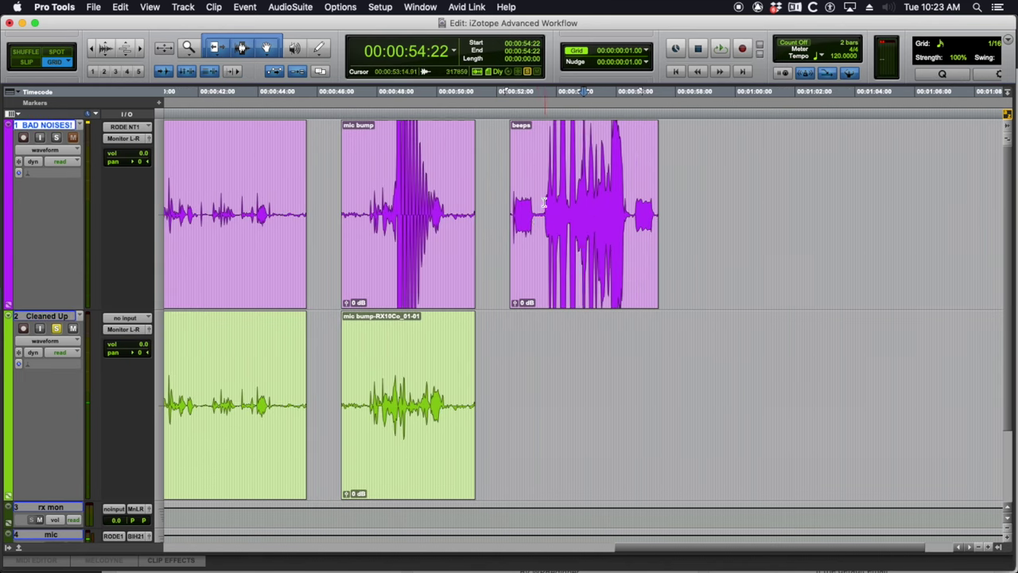
scroll(538, 223, right, 2)
click(475, 278)
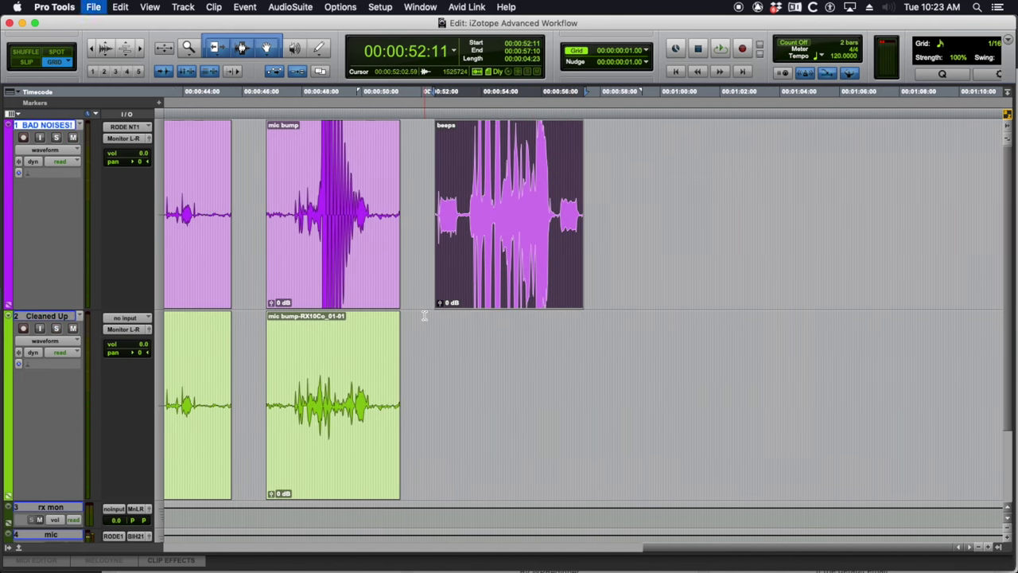
key(super+alt+bracketleft)
key(super+alt+bracketleft)
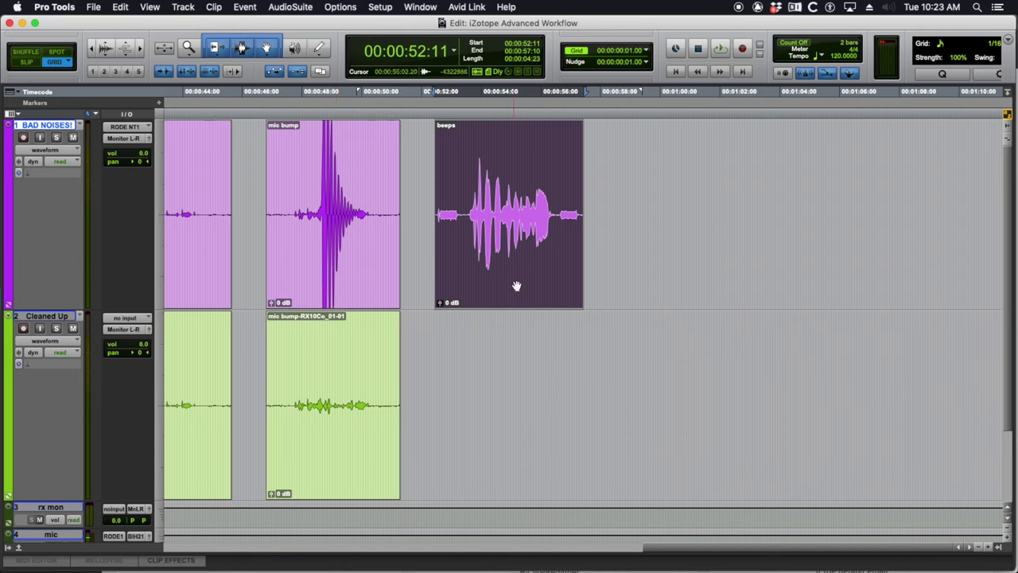
drag(512, 296, 510, 404)
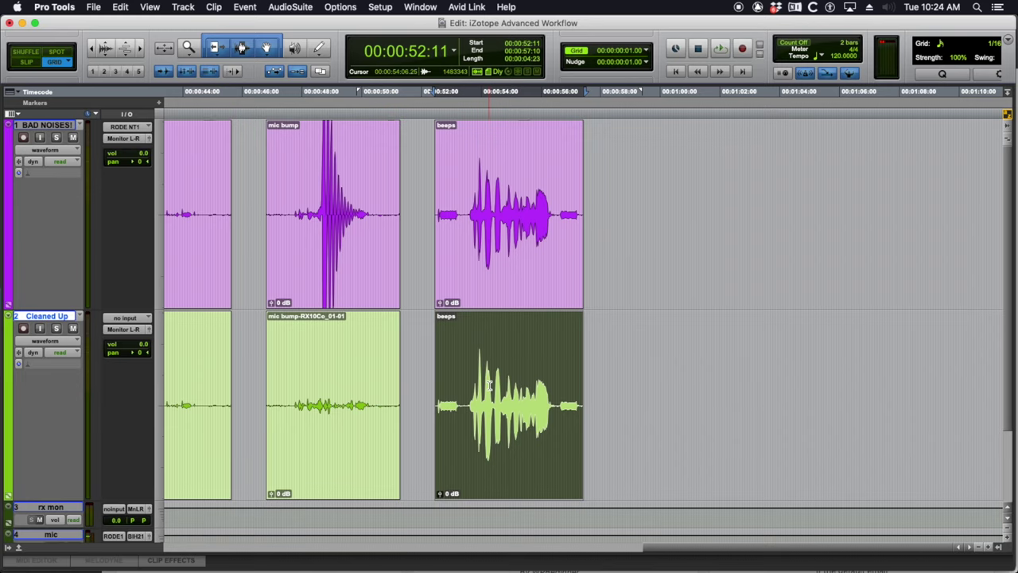
- Select the beeps clip on the Cleaned Up track, solo the track, and play the clip
click(483, 387)
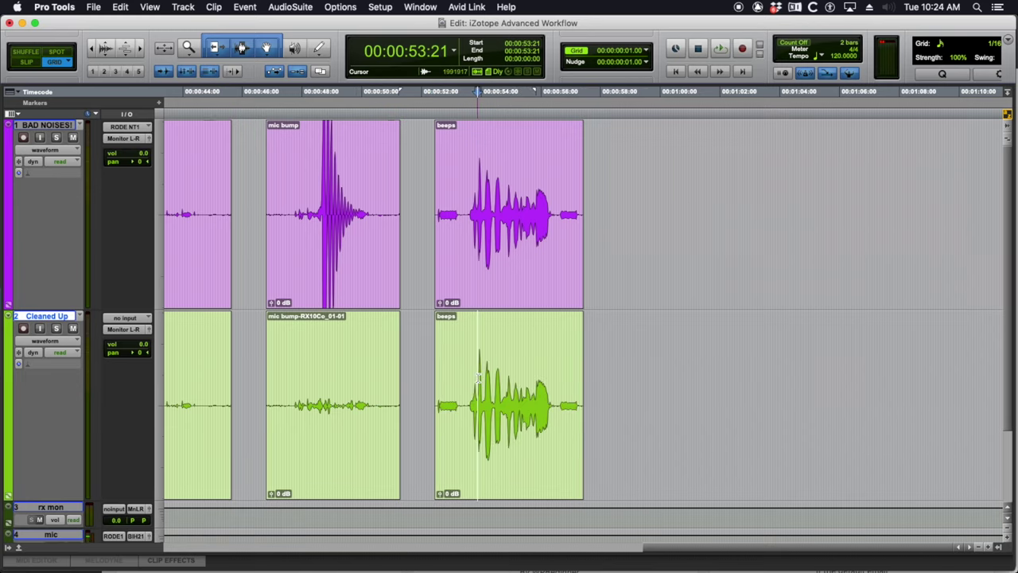
double_click(498, 418)
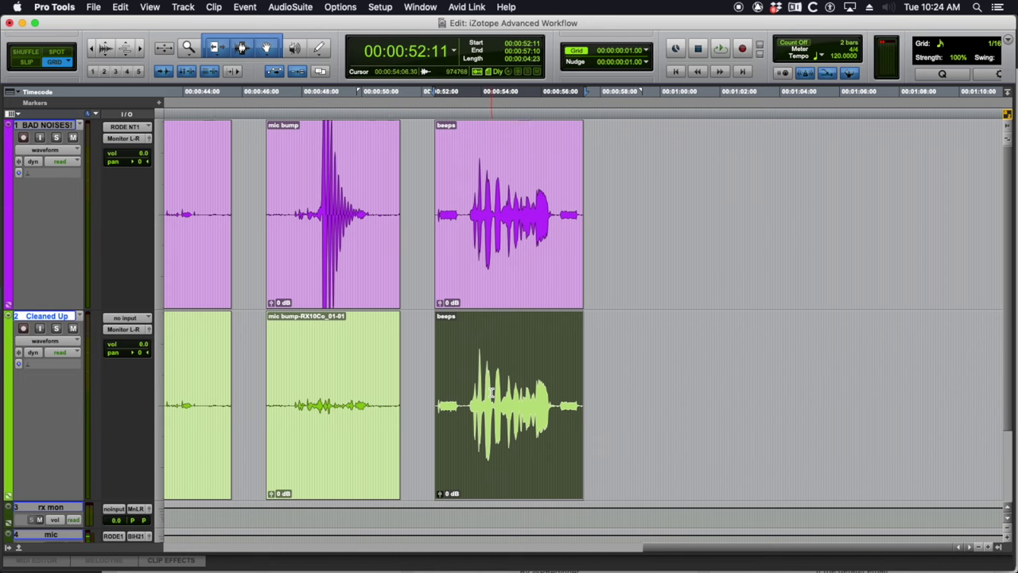
key(shift+s)
key(space)
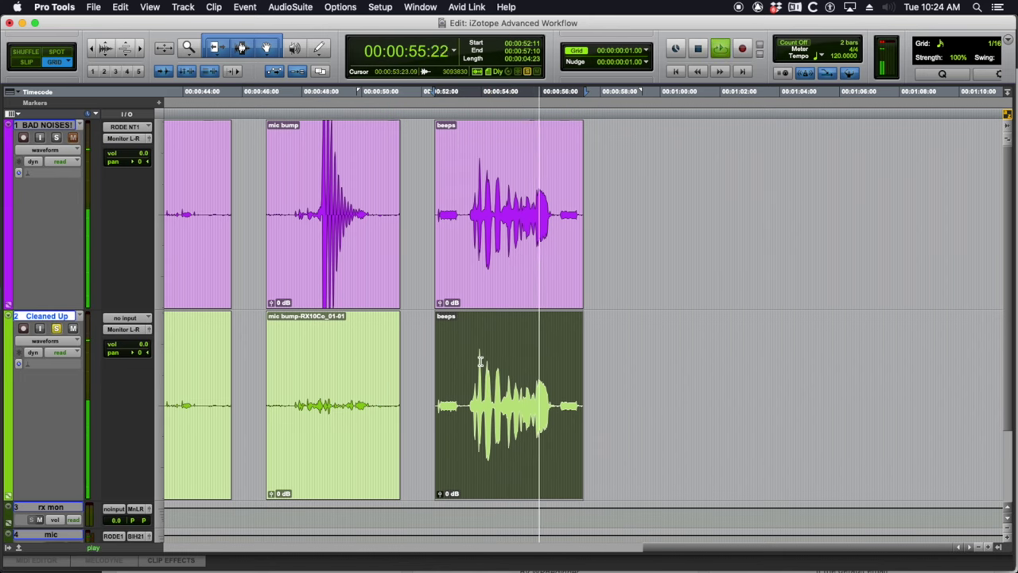
key(space)
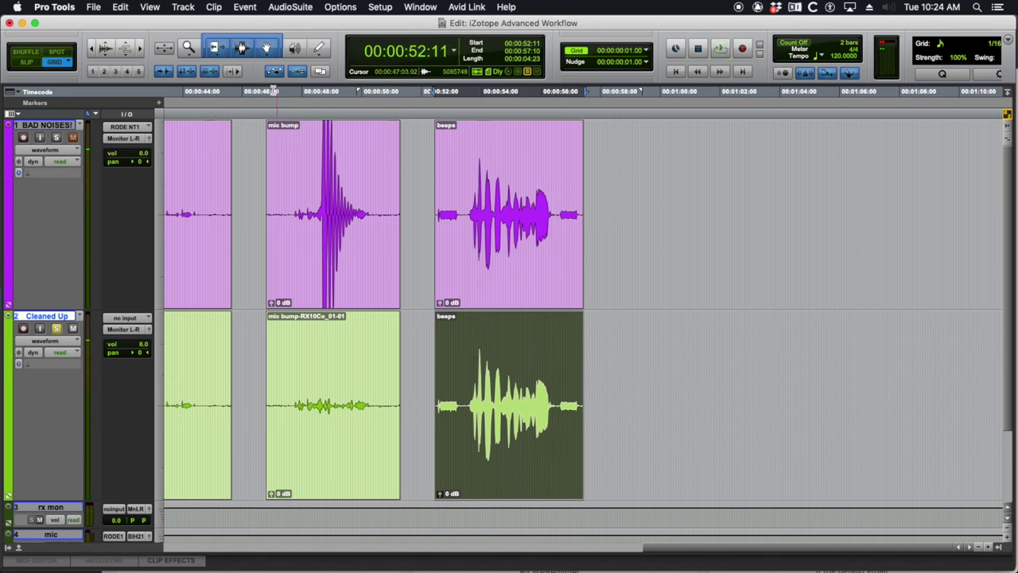
- Open RX 10 Connect, set processing to clip by clip, and send the copied beeps clip to RX for repair
click(291, 6)
mouse_move(326, 126)
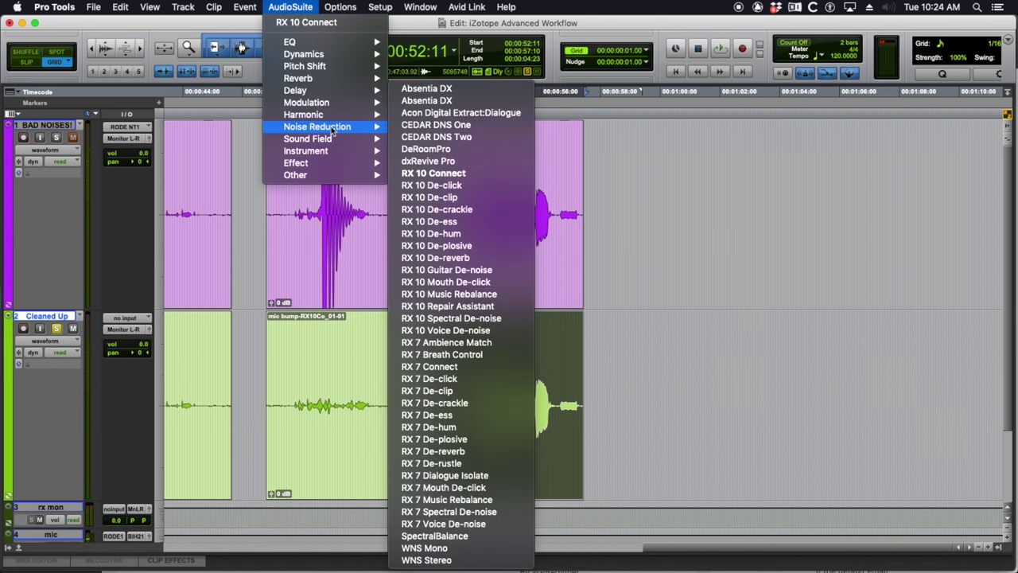
click(466, 174)
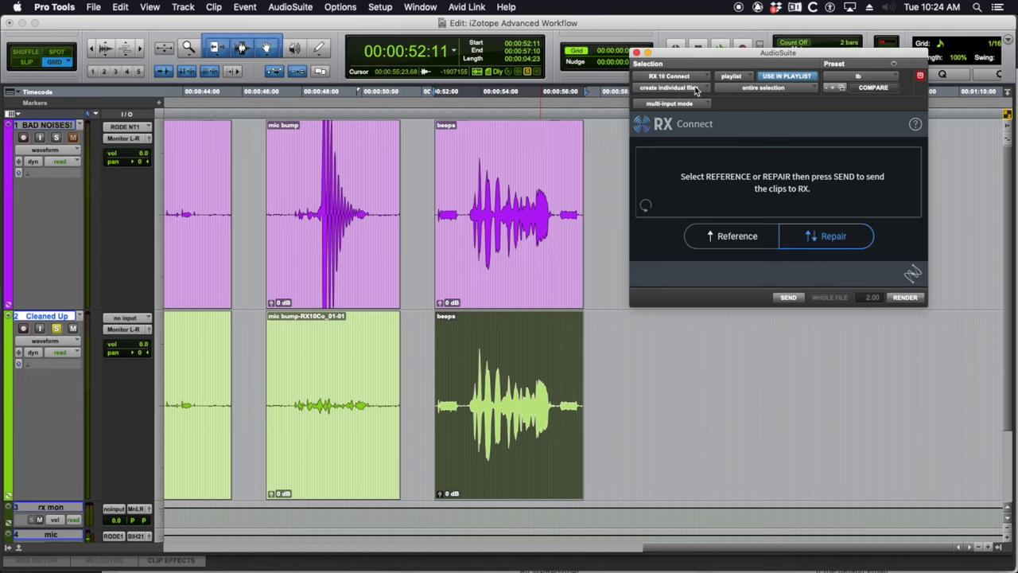
click(748, 89)
click(763, 100)
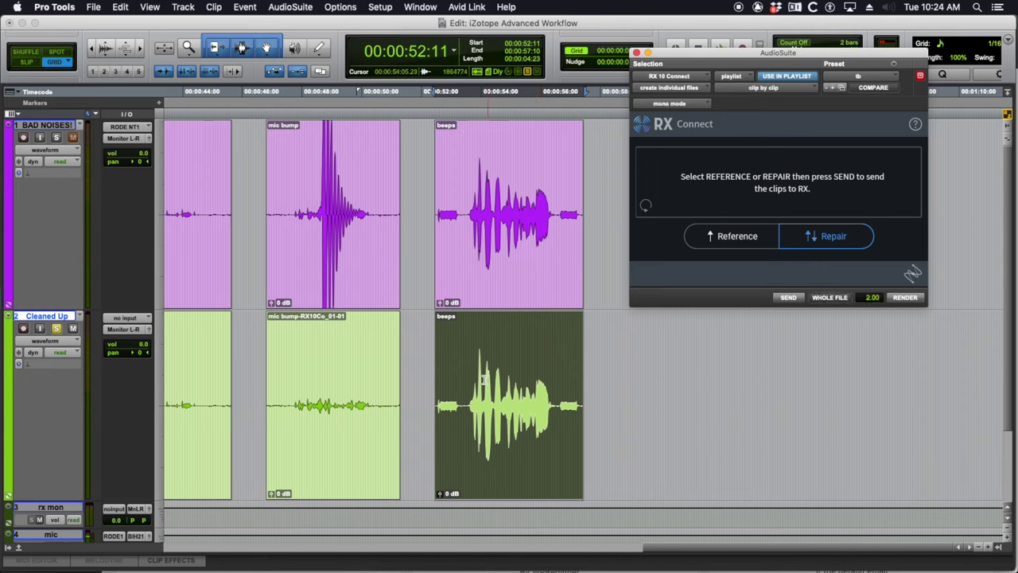
click(790, 298)
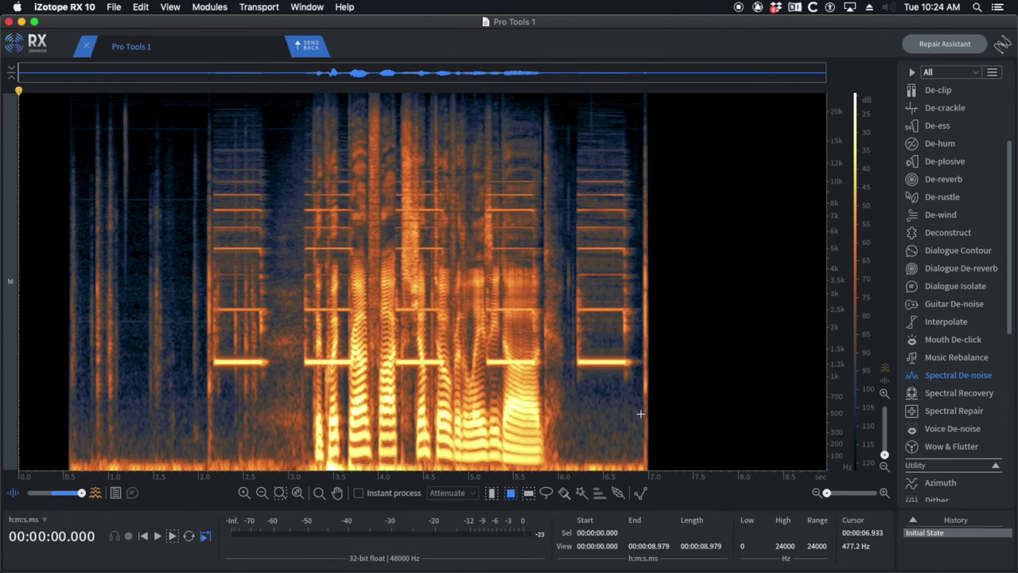
- Open De-hum in RX, try rendering it on the whole beeps clip in Adaptive mode, and undo that render
click(942, 143)
drag(244, 31, 895, 46)
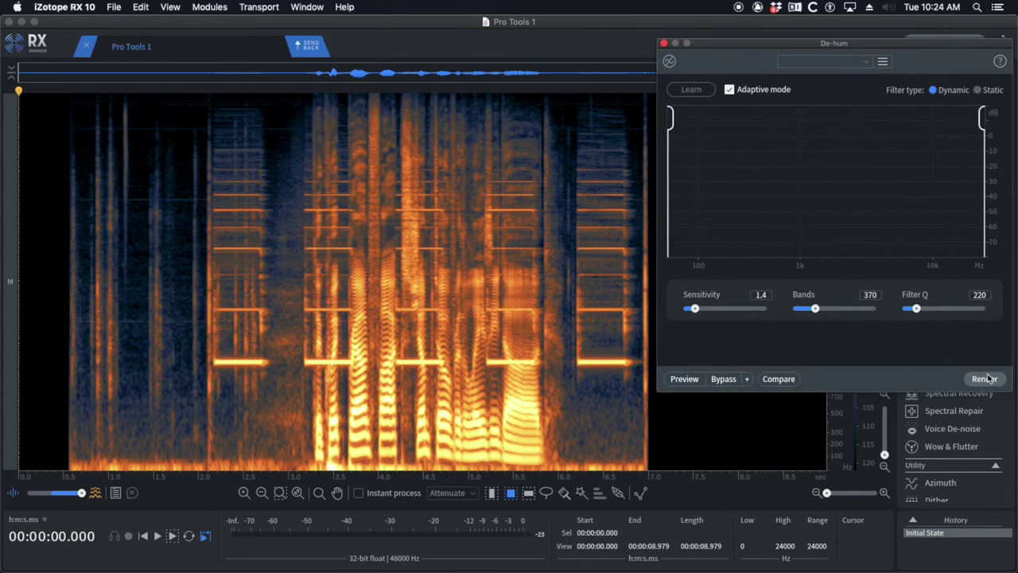
click(984, 379)
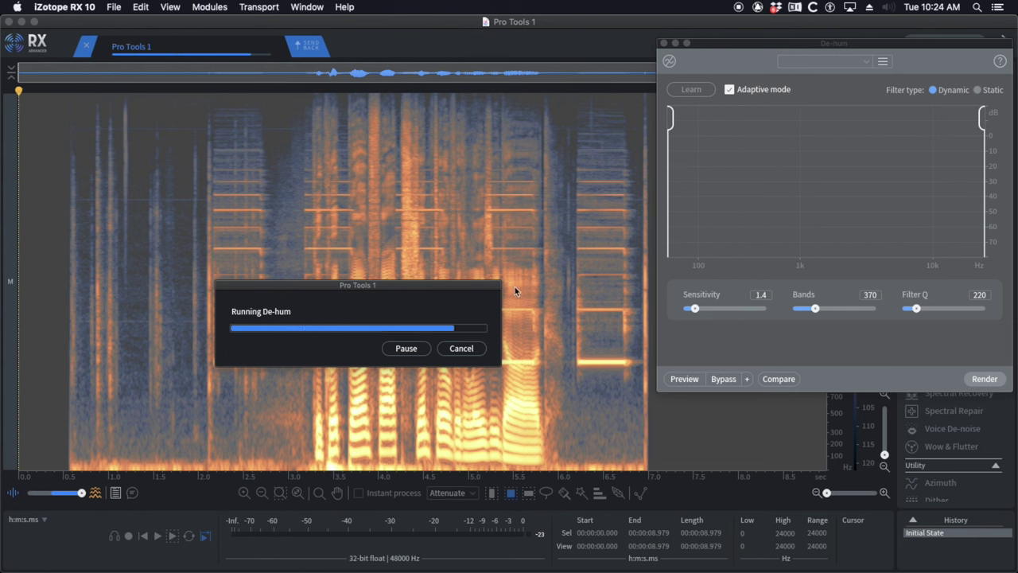
key(super+z)
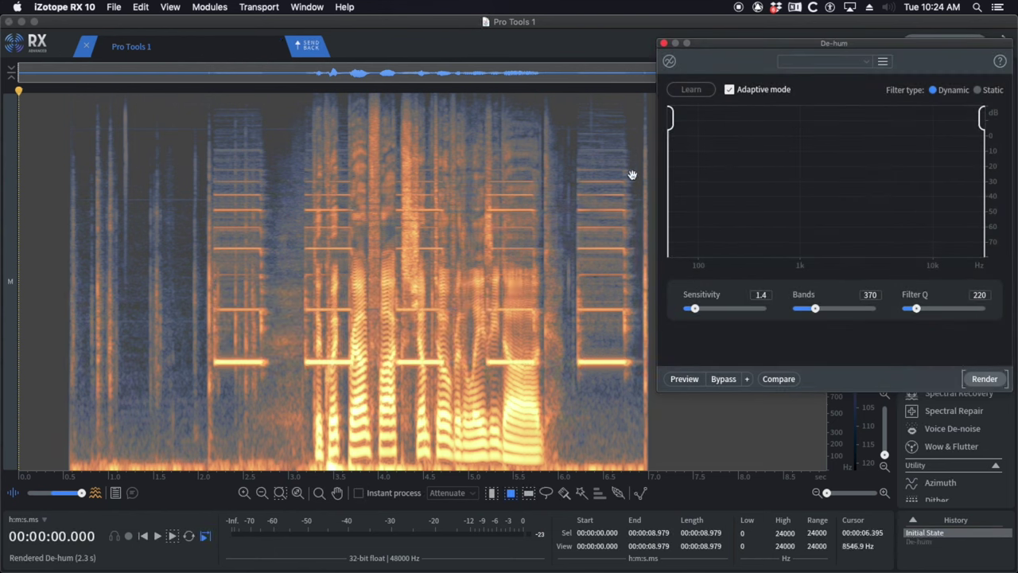
- Try rendering De-hum on the beeps clip with sensitivity 5.7 and filter Q 740
click(731, 308)
click(985, 379)
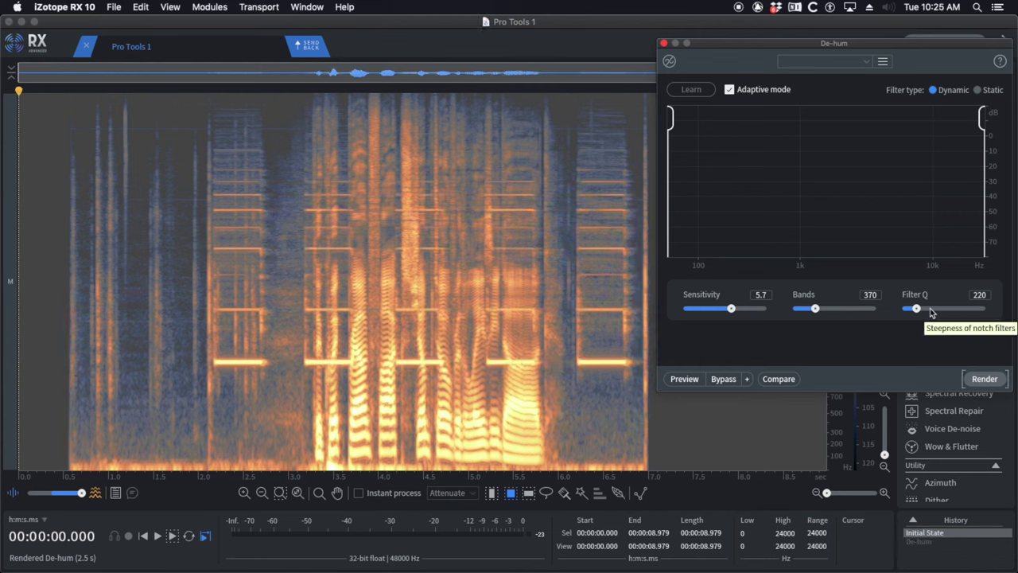
click(939, 309)
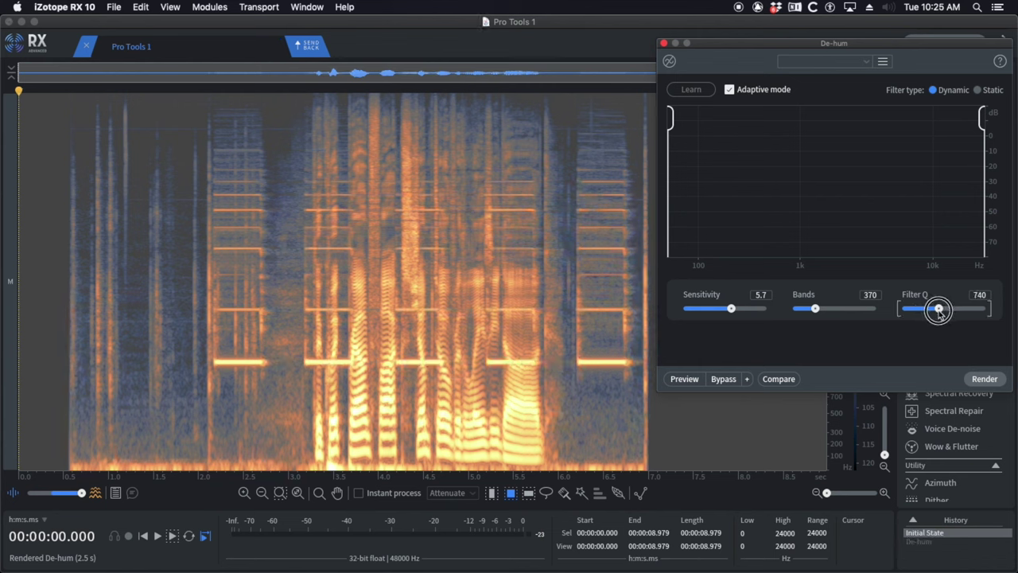
click(991, 380)
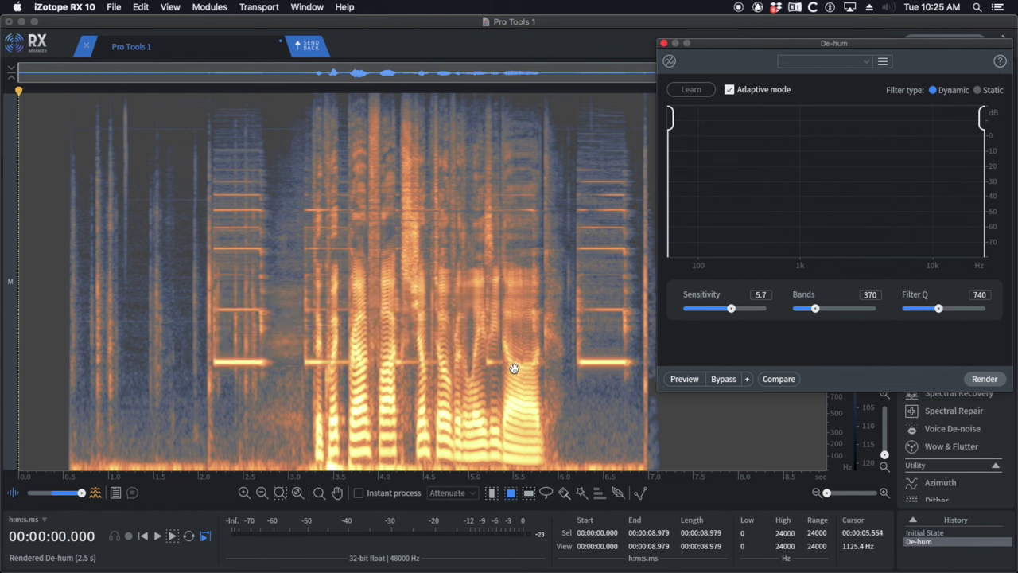
- Play the De-hum result from about 3 seconds, undo the render, and close De-hum
click(288, 350)
key(space)
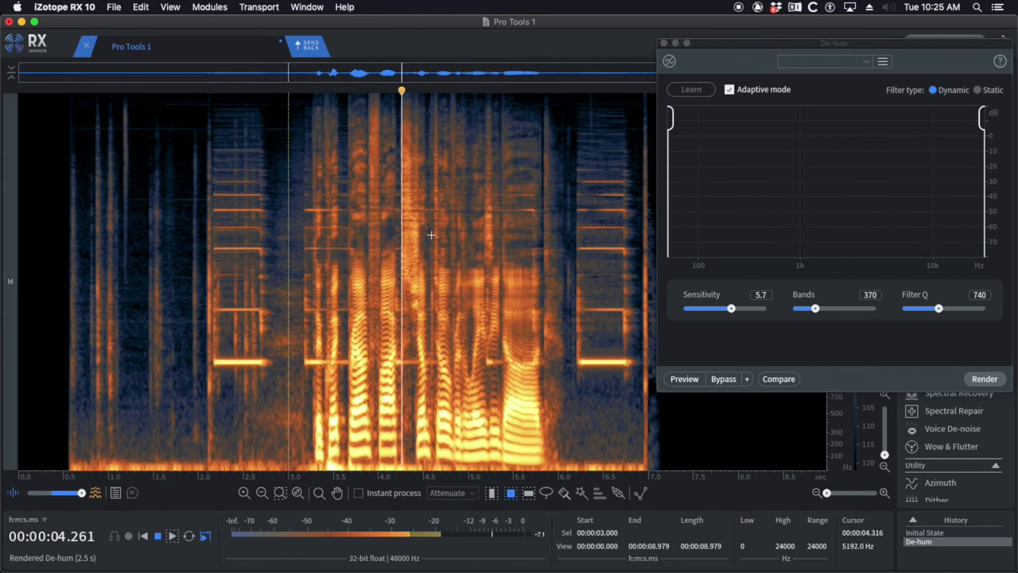
key(space)
key(super+z)
click(665, 44)
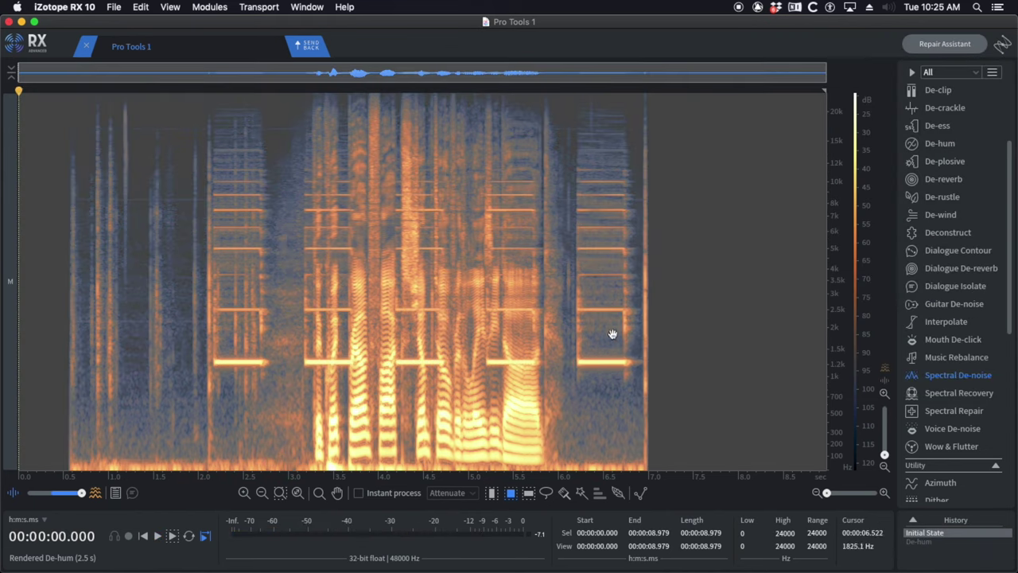
- Select the beeps' fundamental across the whole clip as a frequency band of about 1215 to 1278 Hz
click(618, 334)
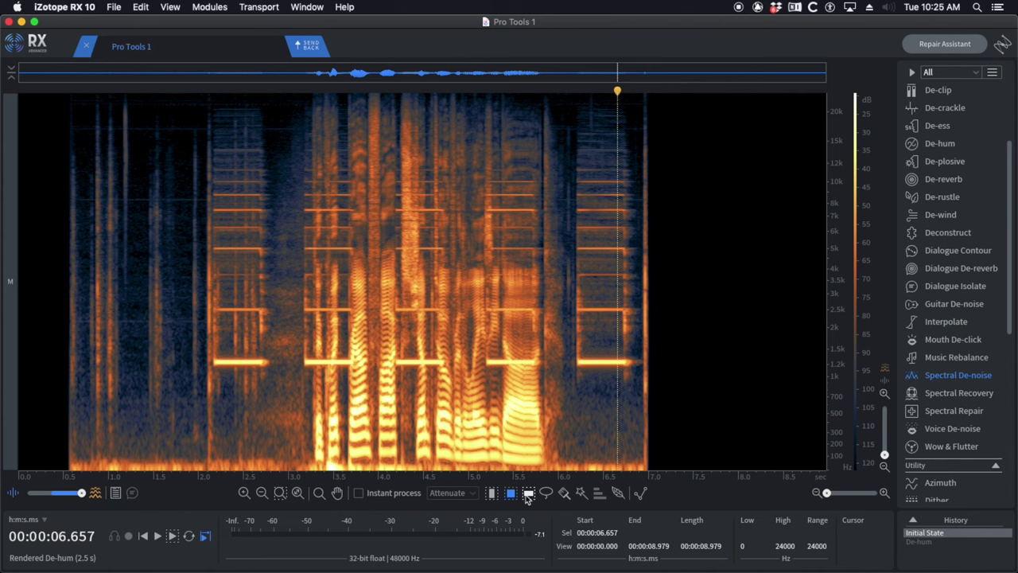
scroll(558, 375, up, 3)
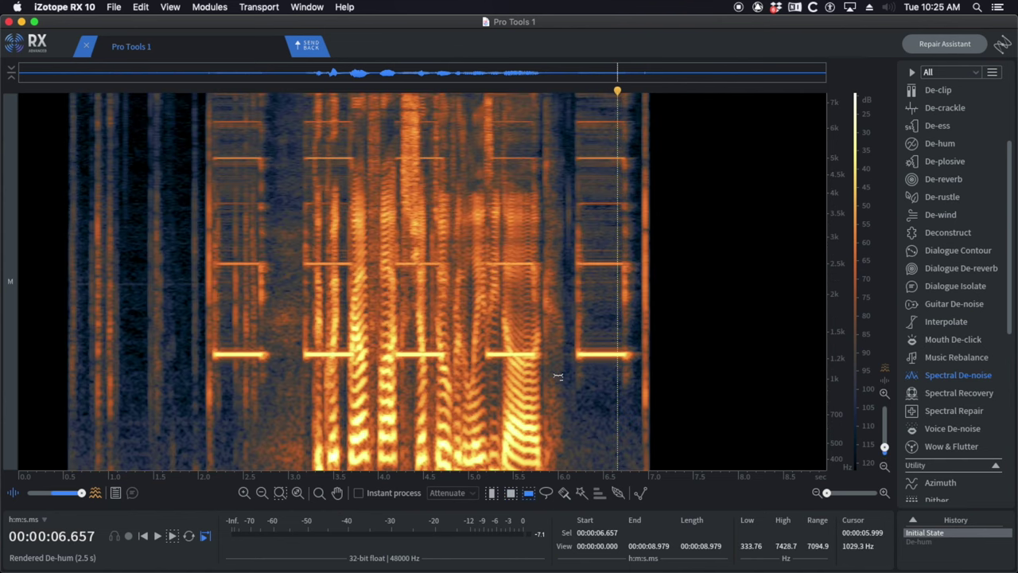
scroll(522, 350, up, 2)
drag(510, 356, 510, 363)
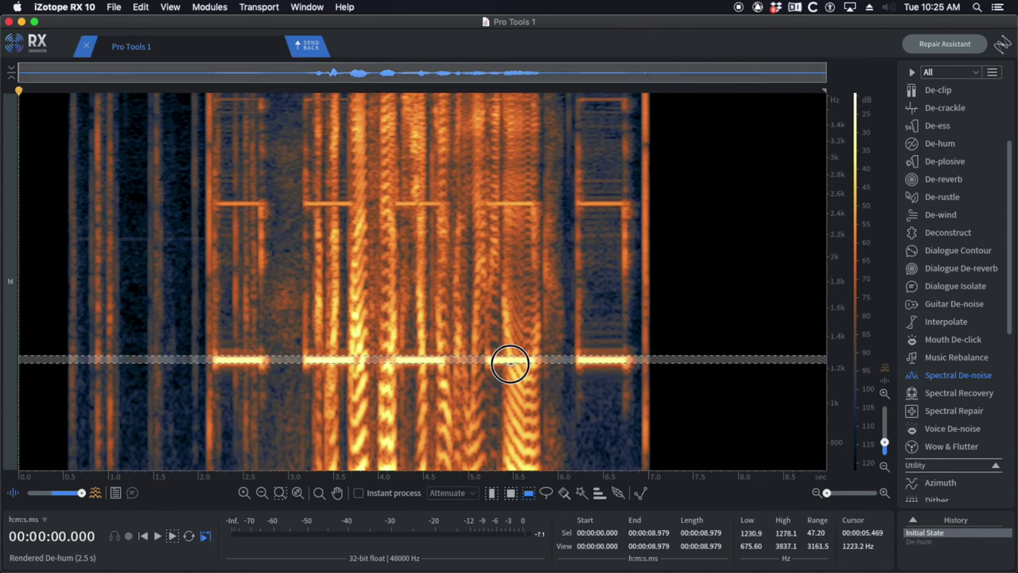
scroll(511, 366, down, 1)
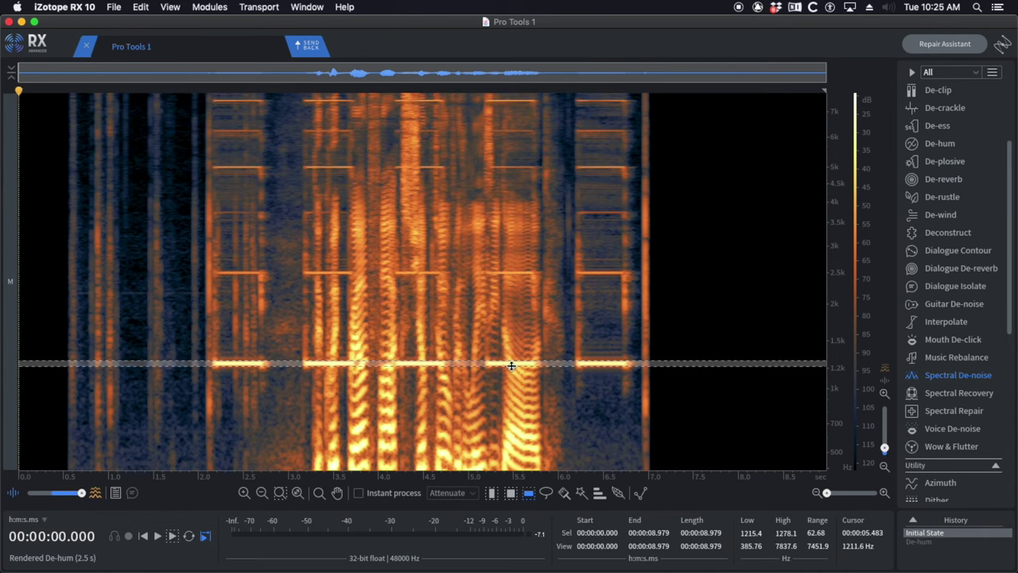
- Extend the frequency selection to all ten harmonics of the beep fundamental
click(141, 8)
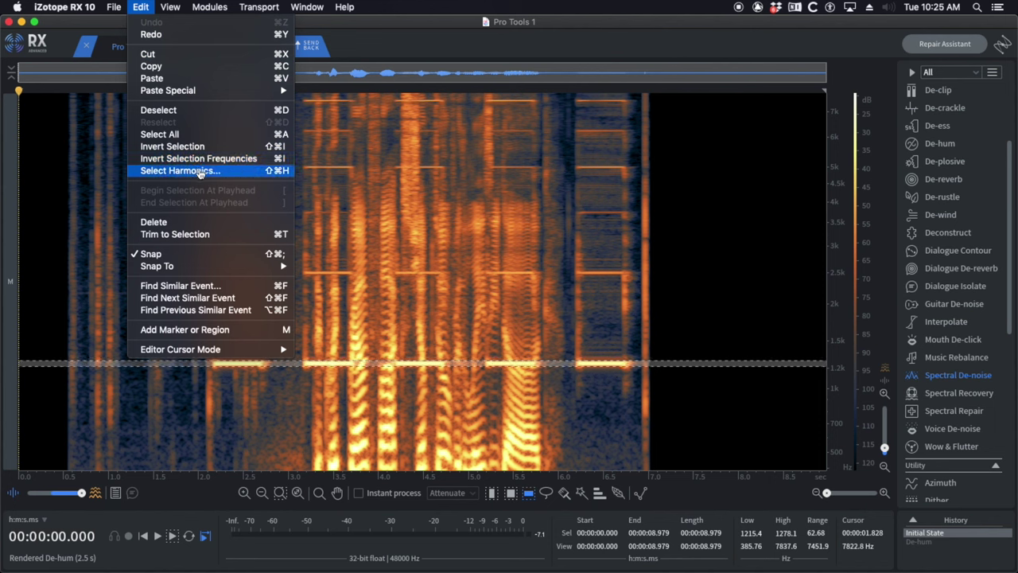
click(451, 39)
key(super+shift+h)
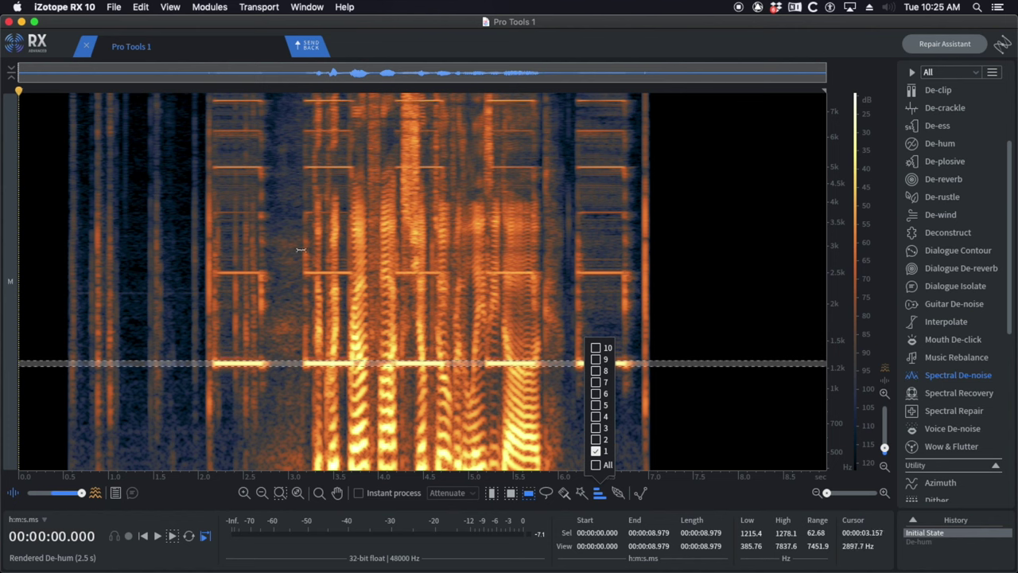
click(595, 439)
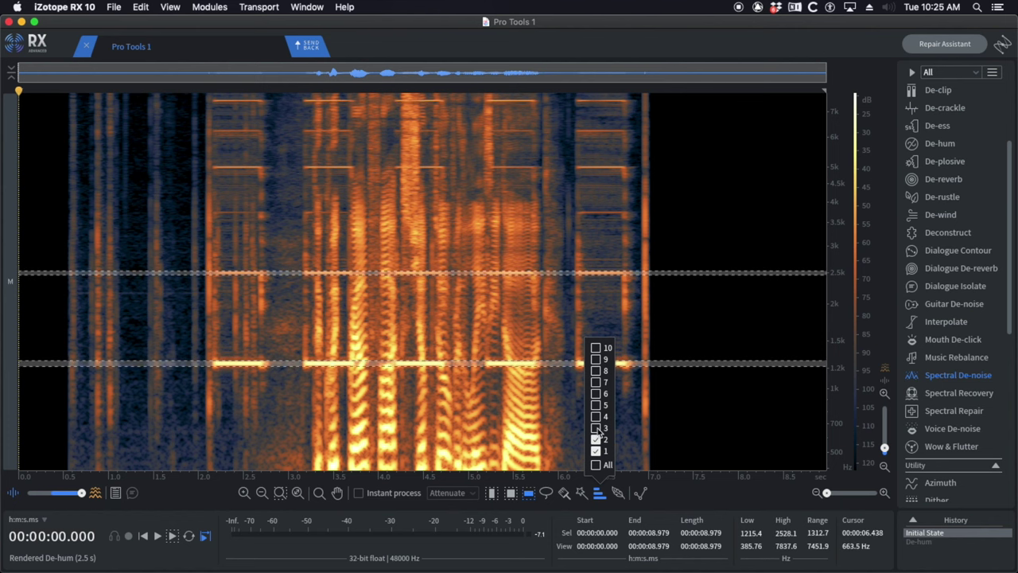
click(596, 428)
click(596, 416)
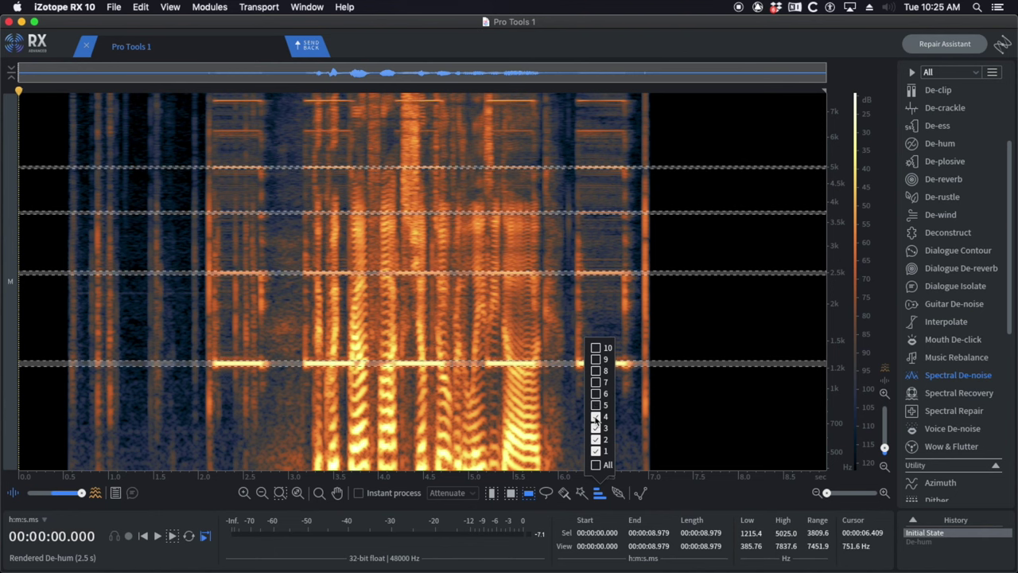
scroll(575, 269, down, 5)
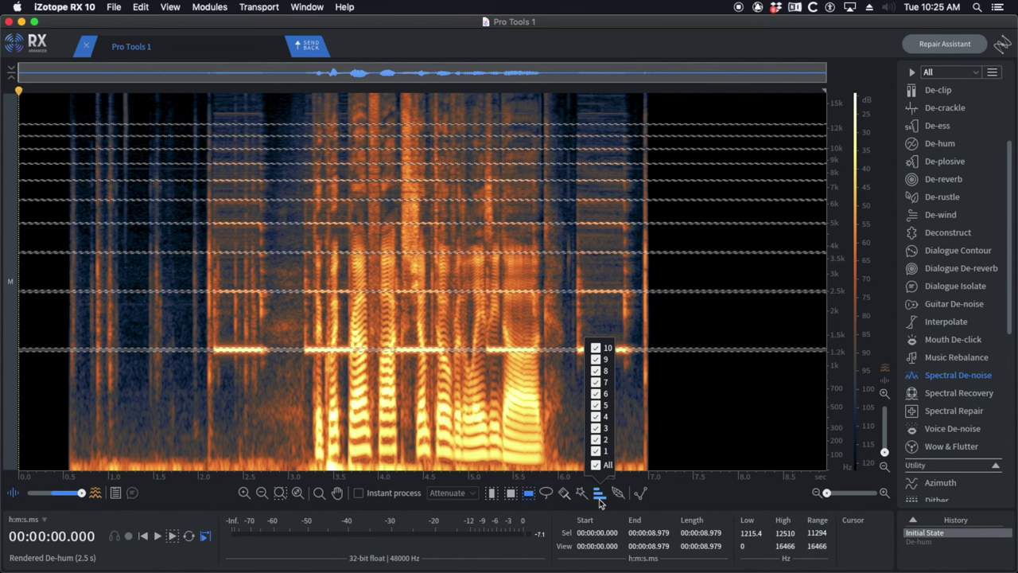
click(600, 494)
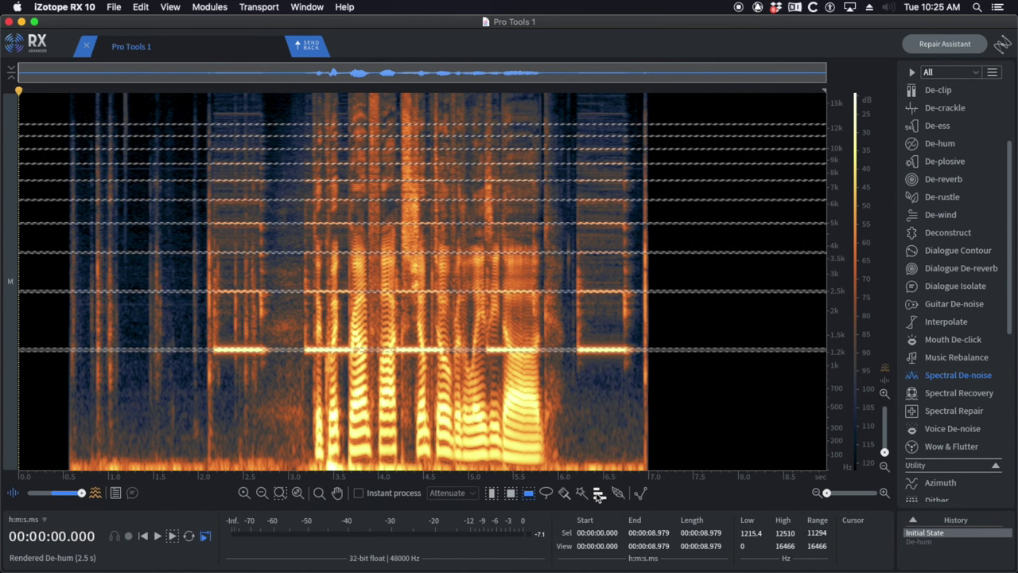
click(600, 494)
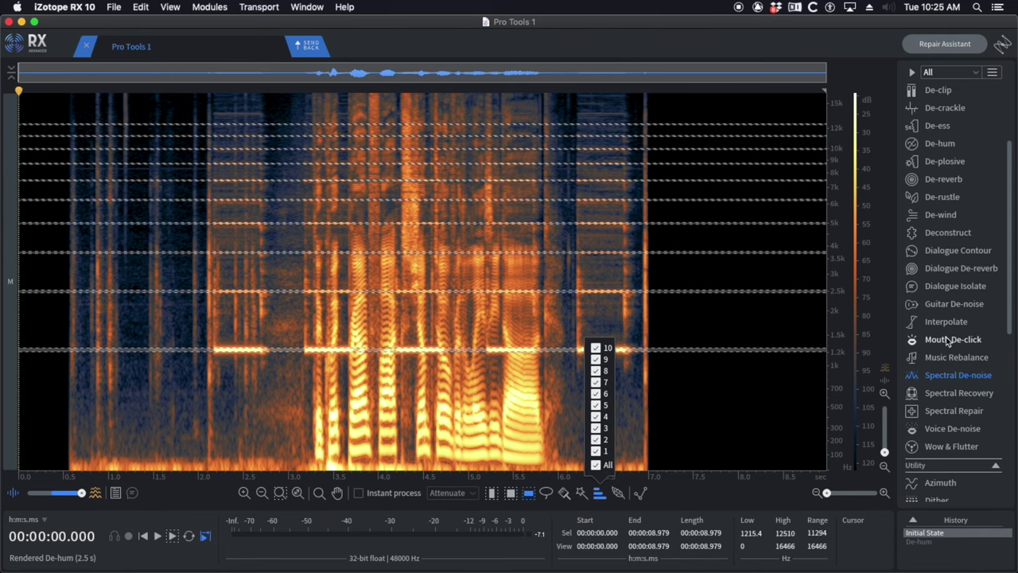
- Render Deconstruct on the selected beep harmonics with the tonal gain at -23 dB
click(946, 232)
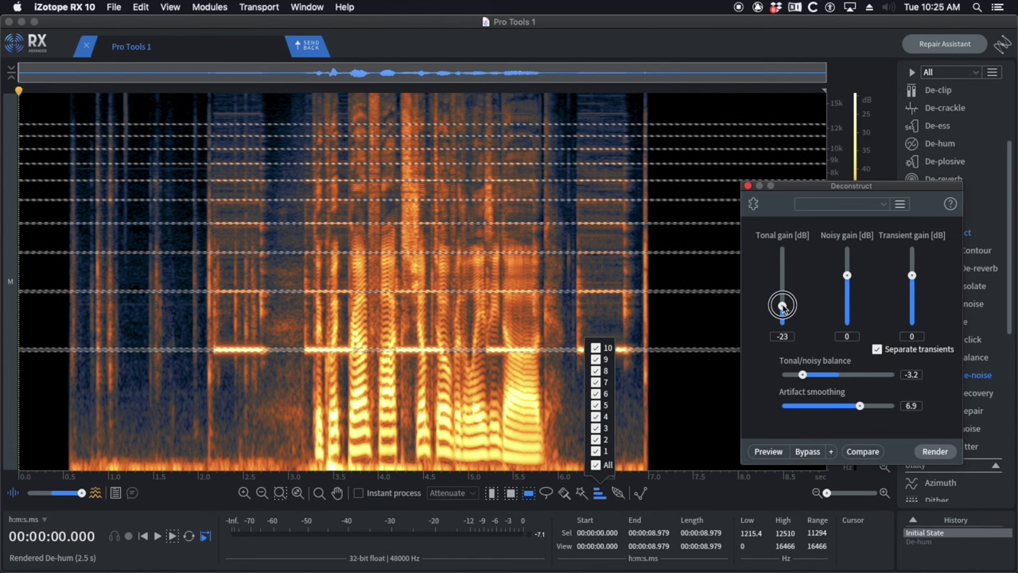
drag(783, 308, 783, 310)
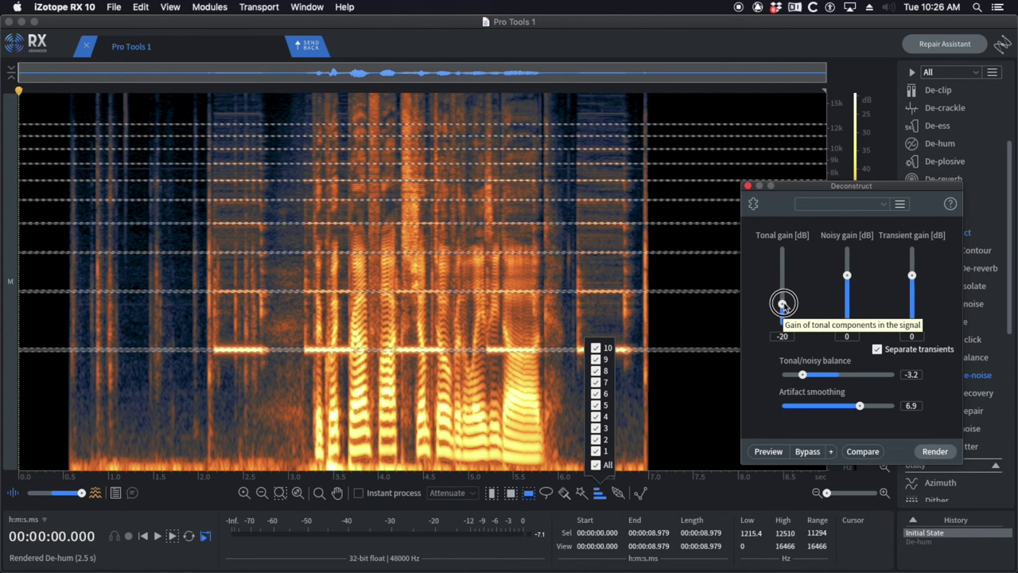
click(937, 451)
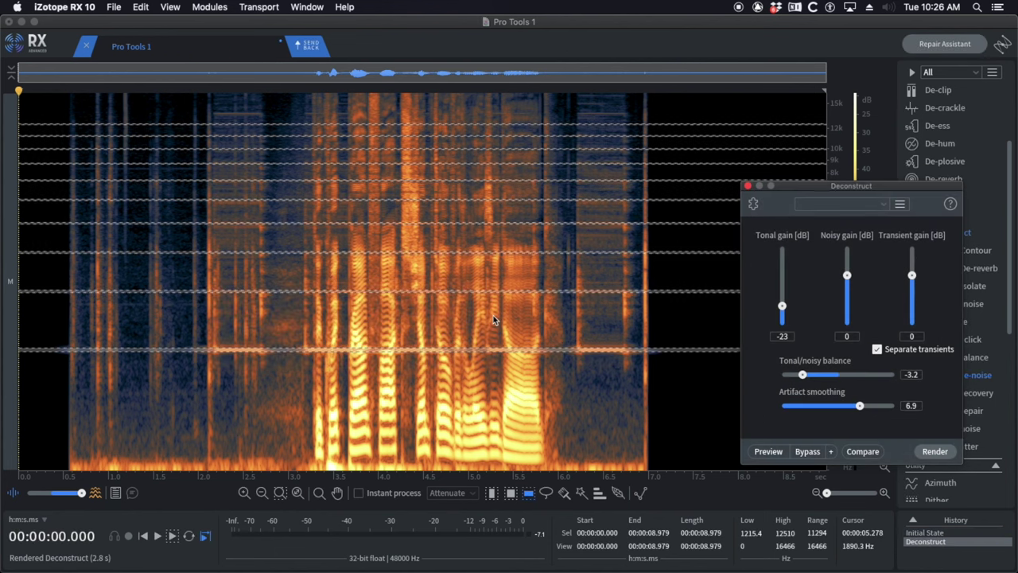
- Reselect the beep fundamental as a band of about 1154 to 1299 Hz with all harmonics, and render Deconstruct again
click(271, 386)
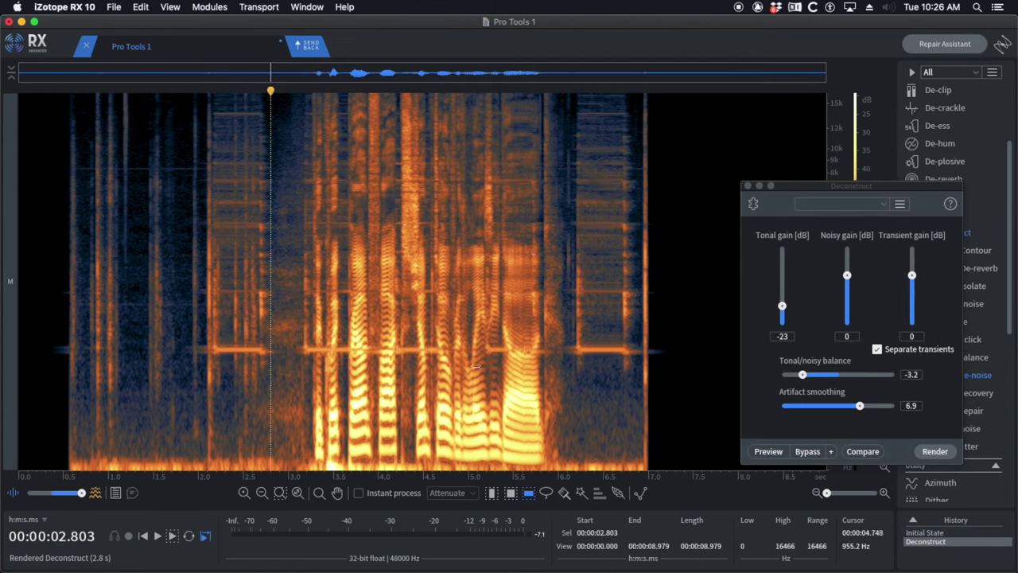
drag(604, 347, 605, 356)
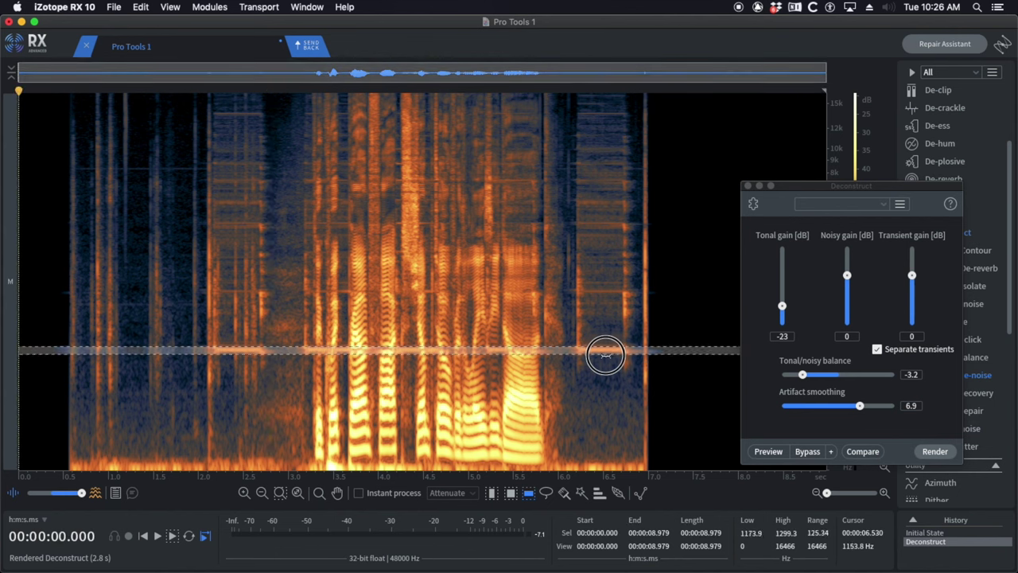
click(603, 497)
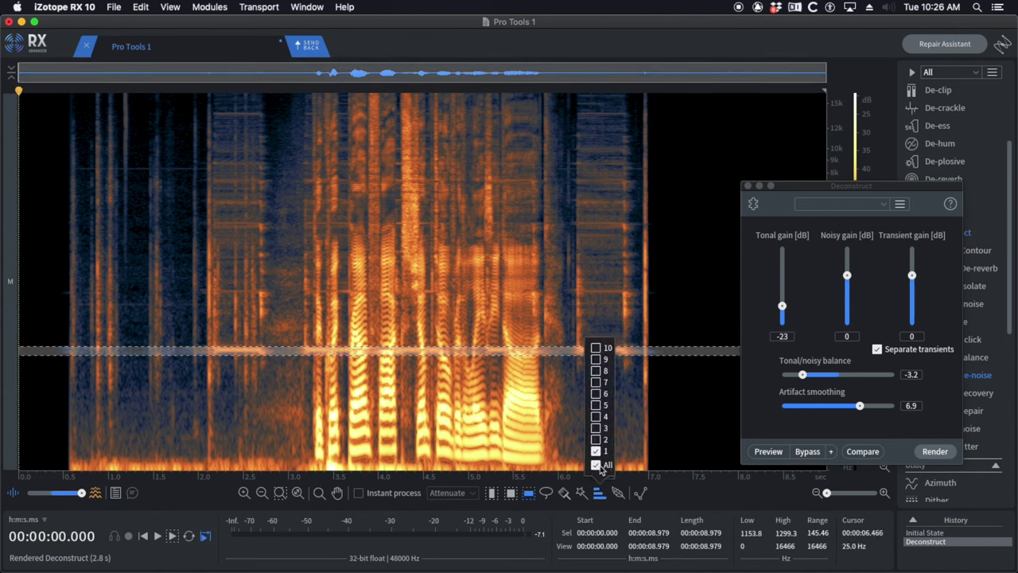
click(598, 465)
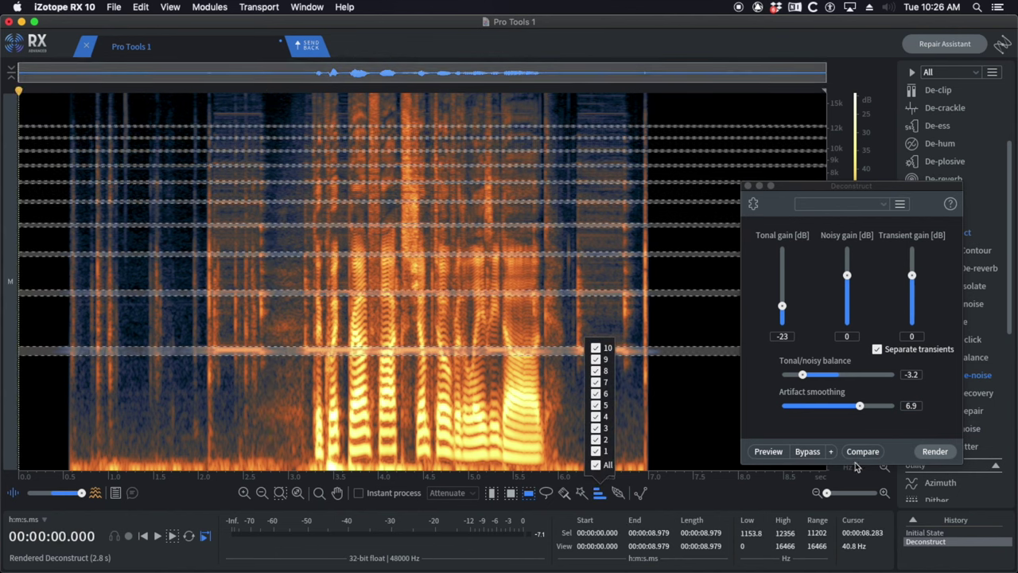
click(938, 452)
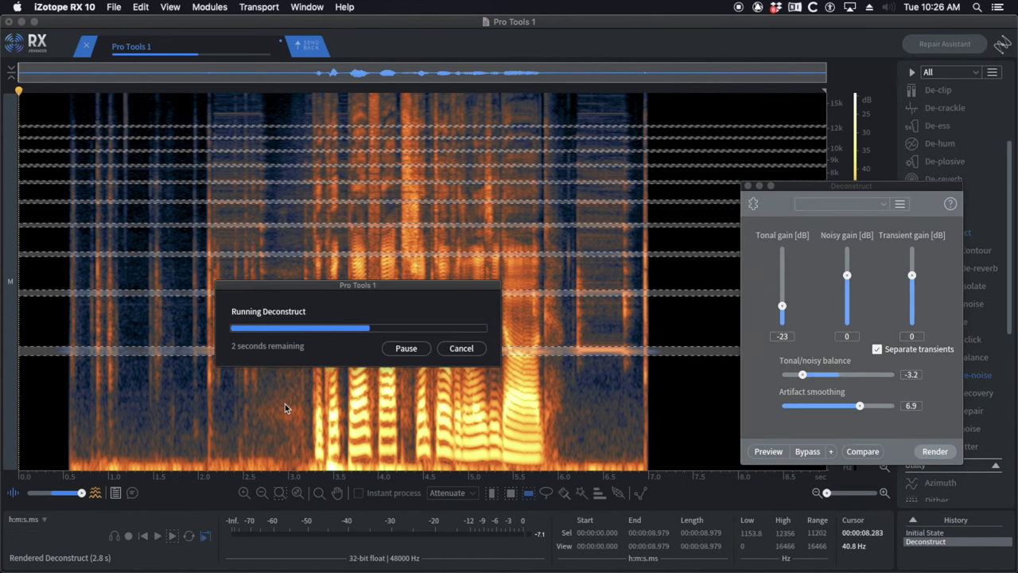
- Play the processed clip from about 2.2 seconds, close Deconstruct, and replay it from about 2.7 seconds
click(219, 395)
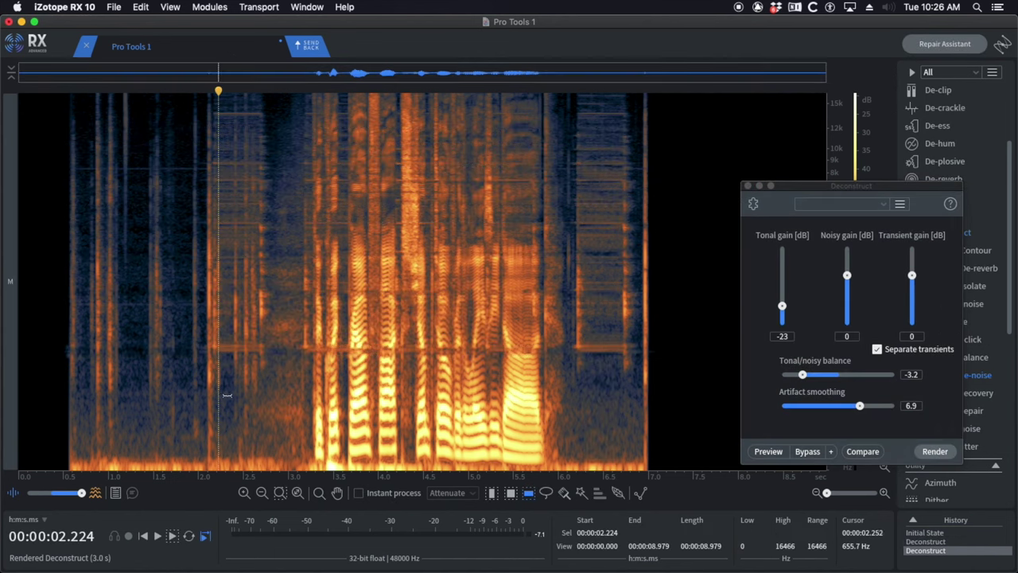
key(space)
scroll(415, 375, up, 3)
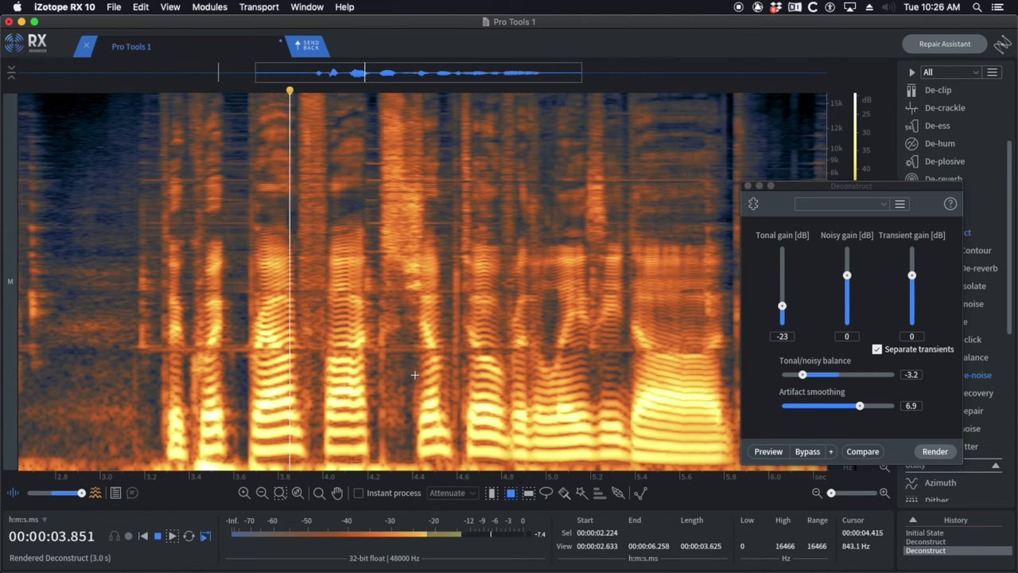
scroll(415, 372, down, 2)
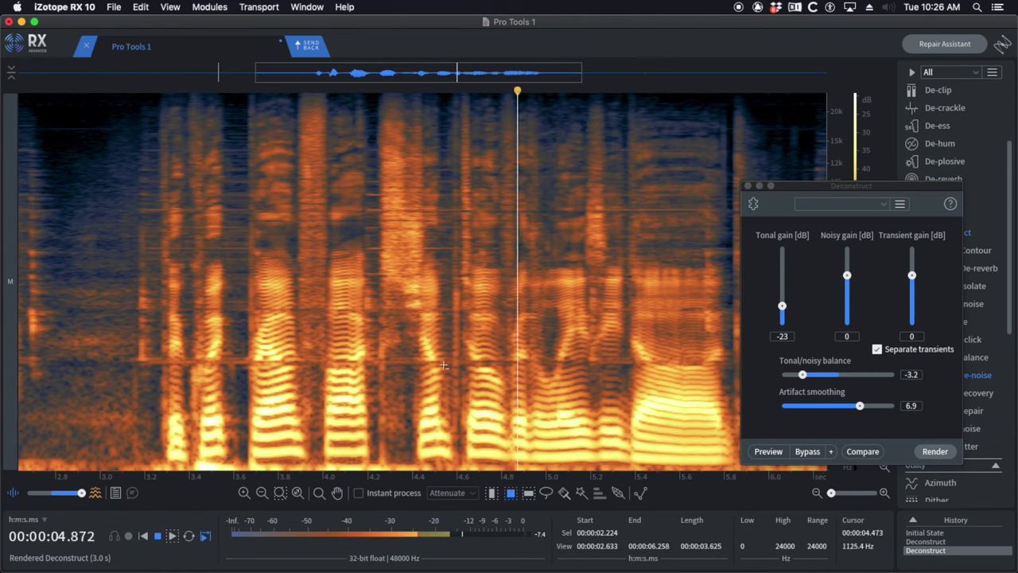
click(748, 186)
scroll(750, 191, down, 4)
key(space)
click(263, 233)
key(space)
scroll(362, 236, up, 4)
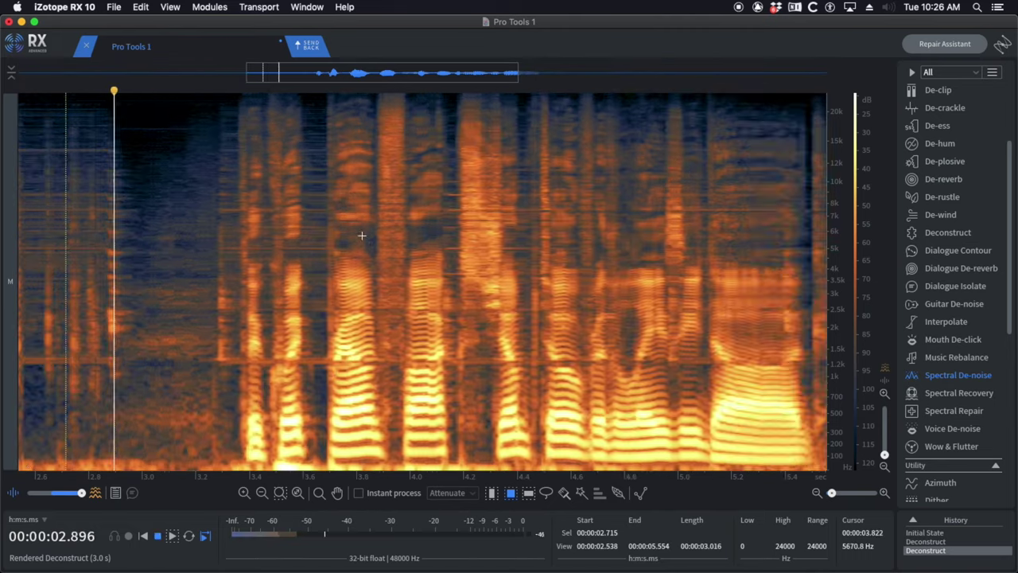
key(space)
- Attenuate the beep onset at about 3.10 to 3.24 seconds, 988 Hz to 19.4 kHz, with Spectral Repair, and play the result
drag(169, 115, 206, 377)
key(super+shift+5)
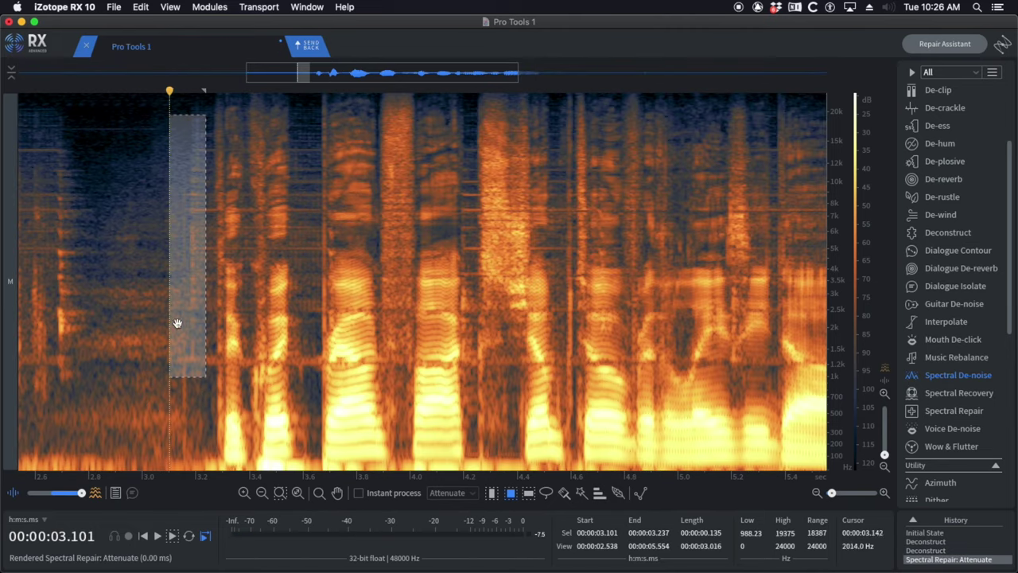
click(151, 318)
key(space)
key(space)
- Attenuate the upper-frequency beep residue around 3.2 seconds twice more and play from about 3.04 seconds
drag(195, 126, 214, 279)
key(super+shift+5)
click(155, 216)
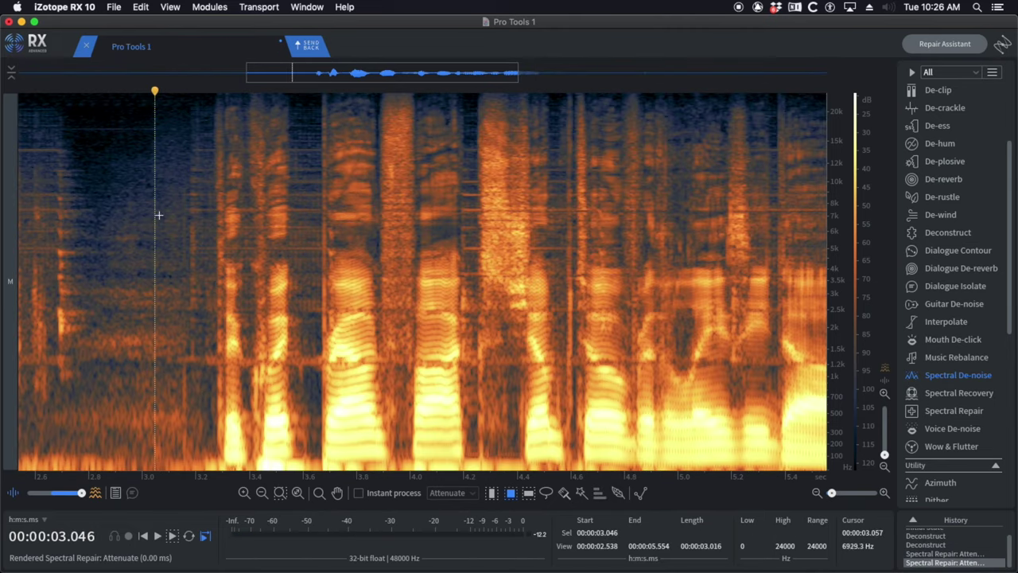
drag(183, 91, 215, 277)
key(super+r)
click(153, 219)
key(space)
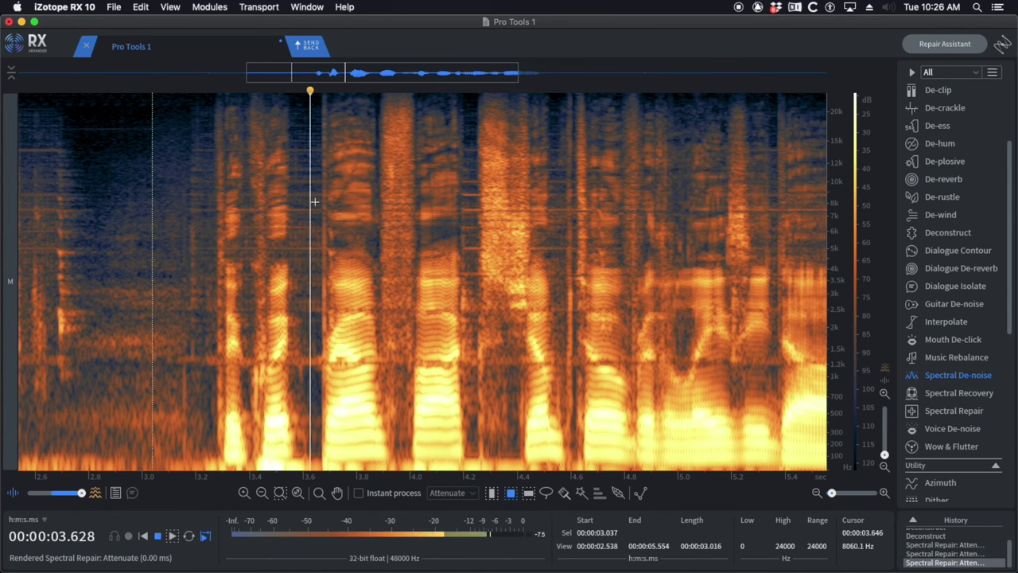
key(space)
- Play from about 3.5 seconds and run Deconstruct on the beep harmonics at about 4.19 to 4.26 seconds, 3.1 to 14.1 kHz
click(275, 167)
key(space)
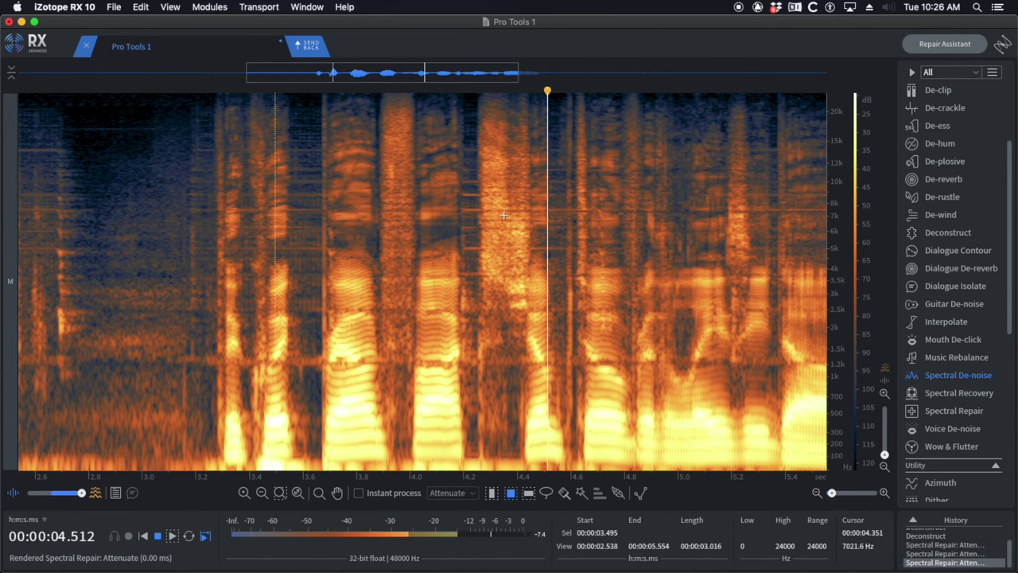
key(space)
scroll(478, 215, up, 3)
drag(447, 147, 481, 292)
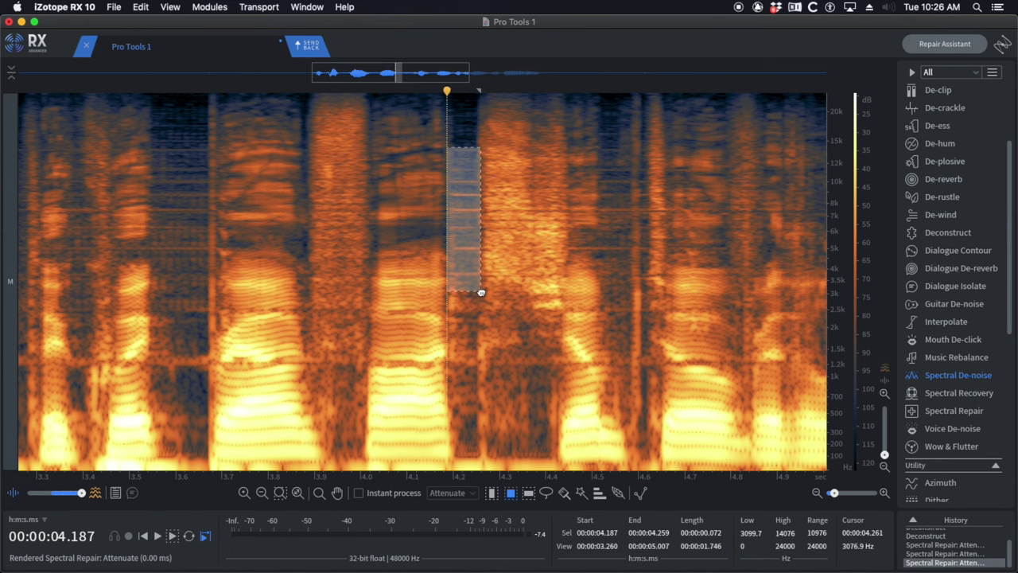
key(d)
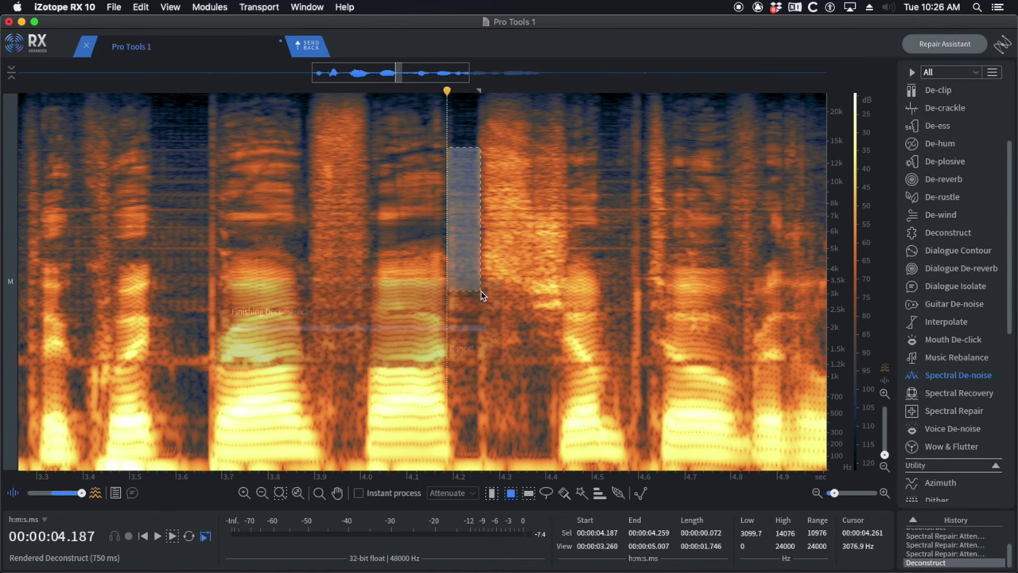
- Play the dialogue through the gap just repaired with Deconstruct
click(303, 218)
key(space)
scroll(654, 288, down, 5)
key(space)
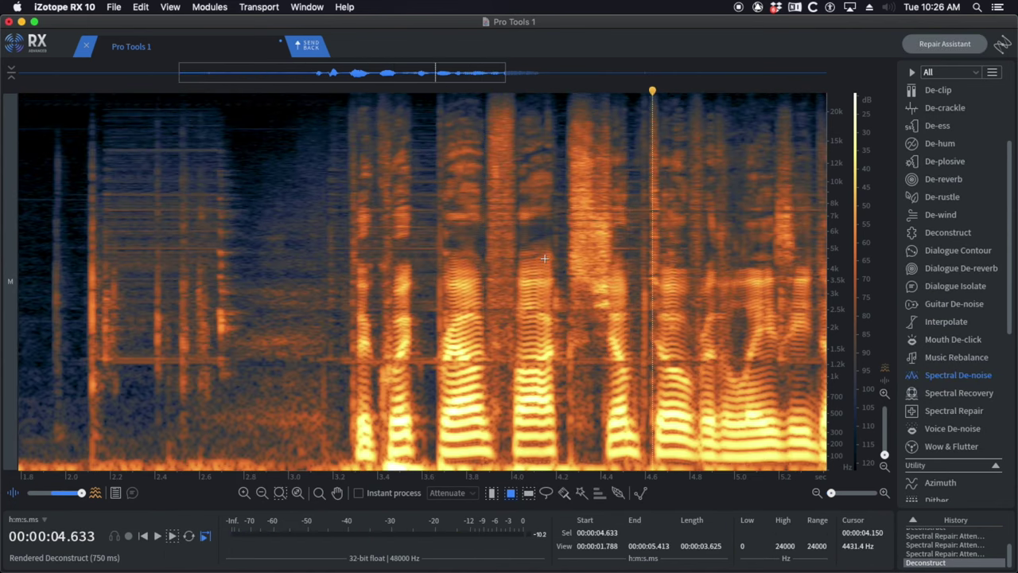
- Play from about 4.2 seconds, run De-click on the upper-frequency gap there, and play from about 4.01 seconds
scroll(578, 269, down, 5)
scroll(578, 268, up, 7)
click(204, 230)
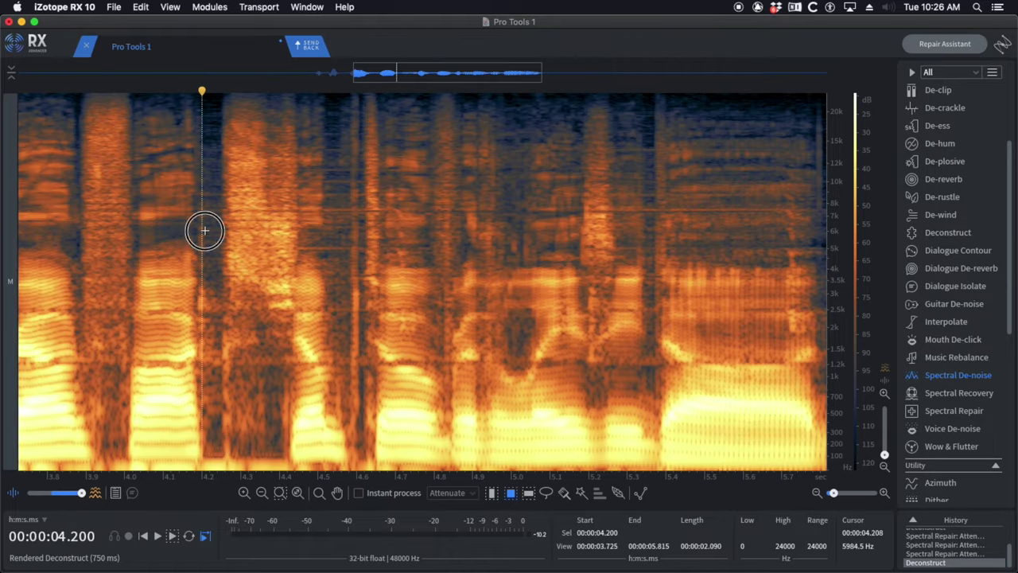
key(space)
key(space)
drag(188, 105, 229, 288)
key(c)
click(130, 230)
key(space)
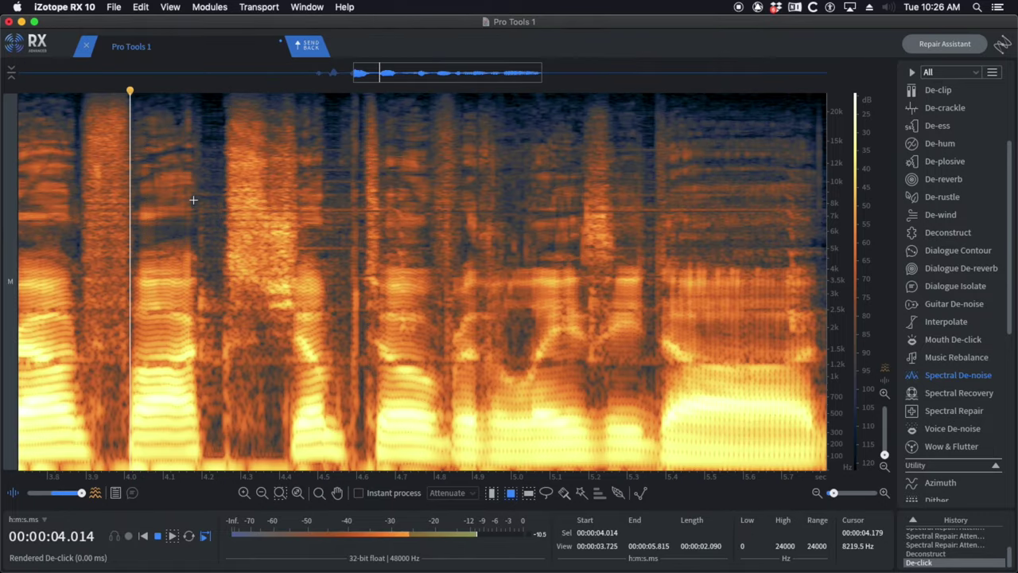
key(space)
- Run Deconstruct on three beep harmonic areas between about 4.44 and 4.64 seconds: 4.7 to 5.6, 7.1 to 8.1 and 7.3 to 14 kHz
drag(296, 239, 373, 254)
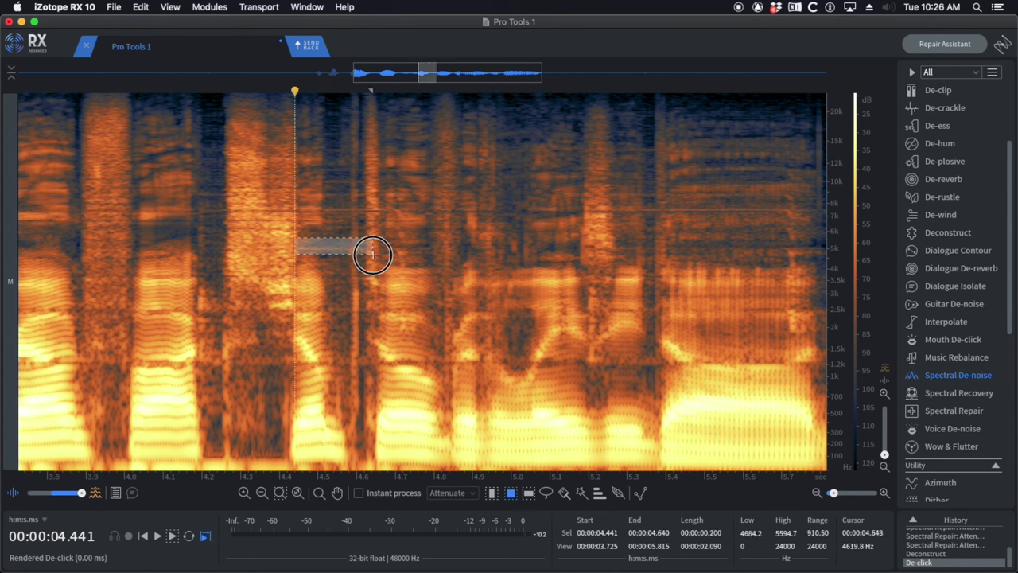
key(super+Return)
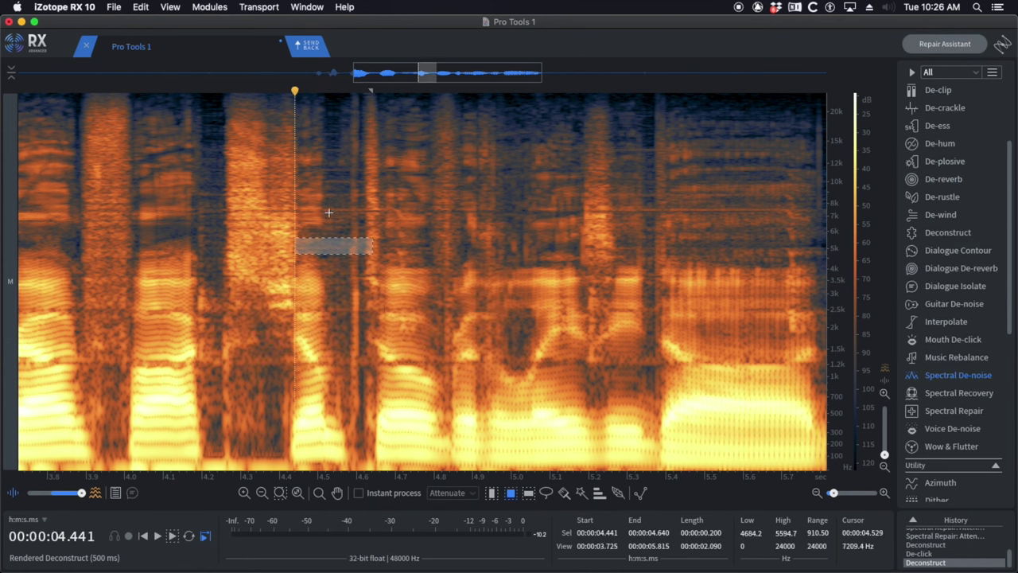
drag(318, 204, 366, 215)
key(super+Return)
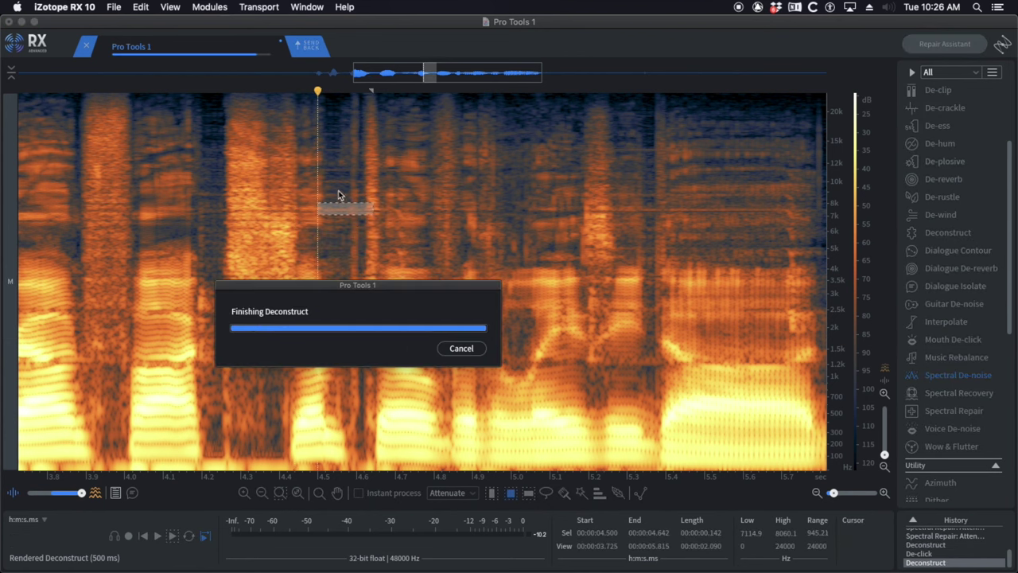
drag(322, 148, 350, 213)
key(super+Return)
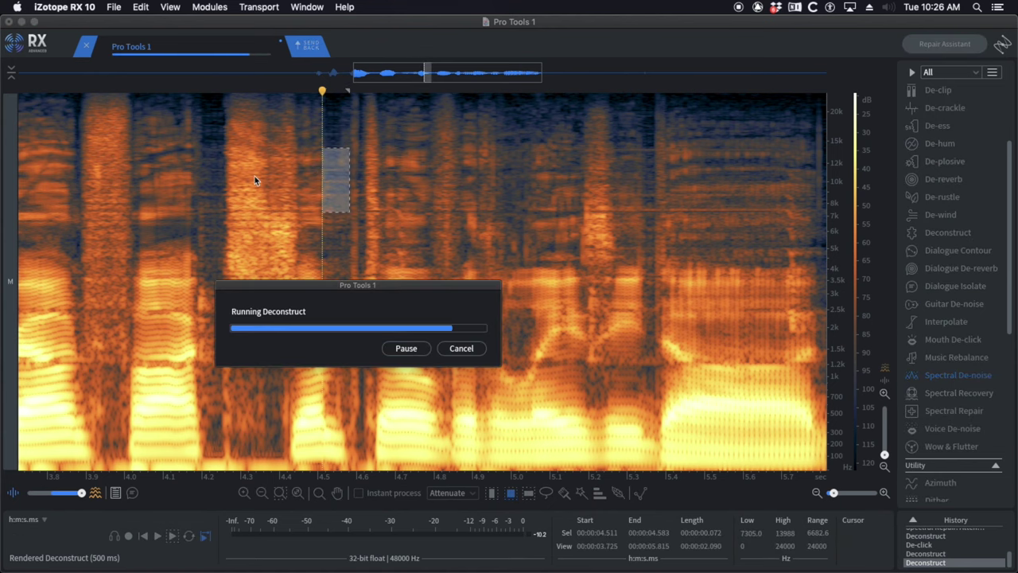
- Play the dialogue from about 4.1 seconds through the deconstructed areas, and replay the part before 5.05 seconds
click(164, 200)
key(space)
scroll(470, 295, down, 2)
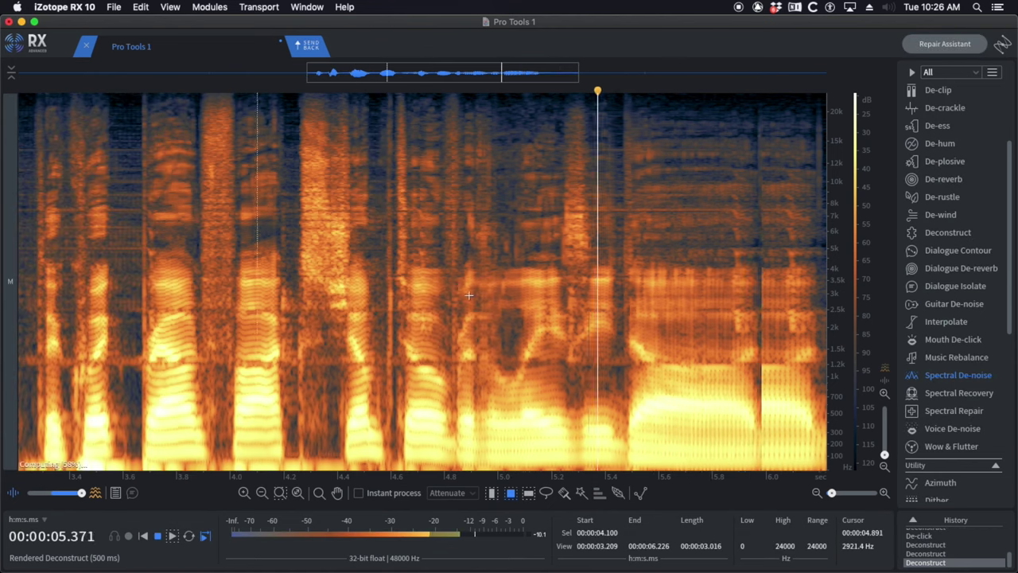
key(space)
click(360, 284)
scroll(509, 270, up, 3)
key(space)
key(space)
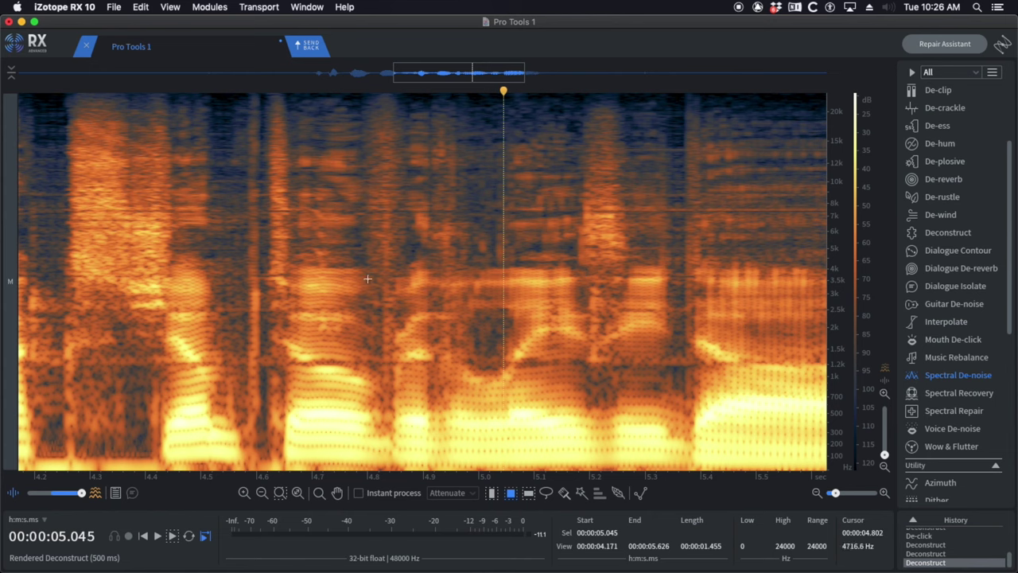
- Attenuate the beep residue between words around 4.8 seconds with Spectral Repair and play from about 4.72 and 4.54 seconds
click(367, 279)
key(space)
key(space)
drag(374, 243, 405, 375)
key(super+Return)
click(321, 307)
key(space)
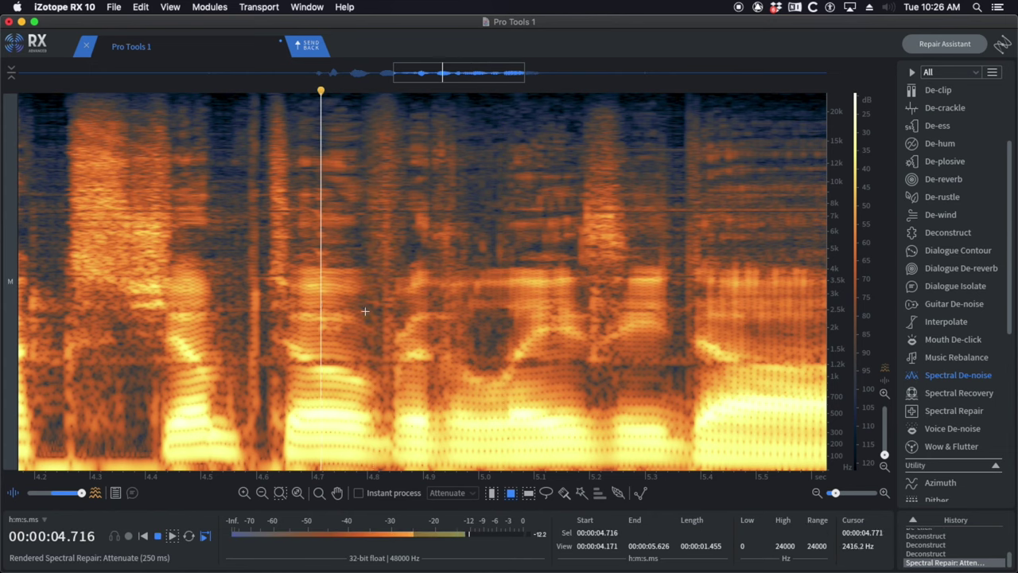
key(space)
click(226, 288)
key(space)
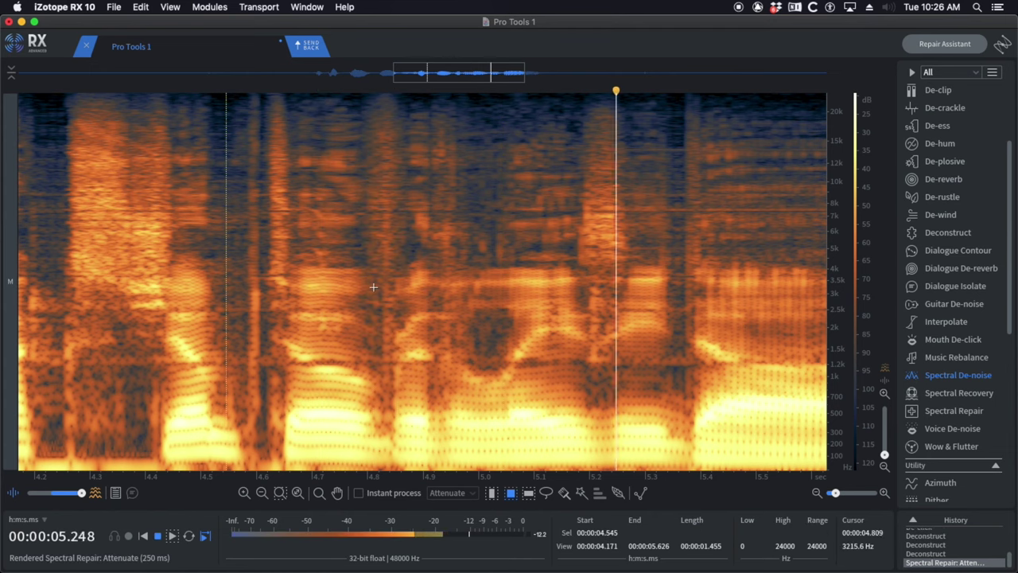
key(space)
- Play from about 5.12 seconds, attenuate the mid-frequency noise around 5.2 seconds with Spectral Repair, and play the result
scroll(493, 303, down, 5)
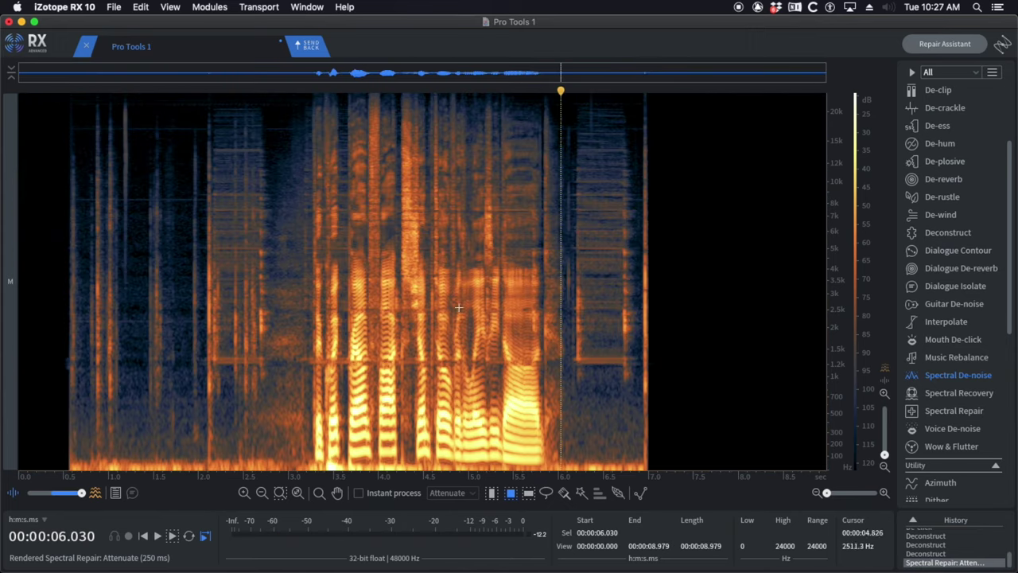
scroll(486, 310, up, 5)
key(space)
key(space)
click(448, 279)
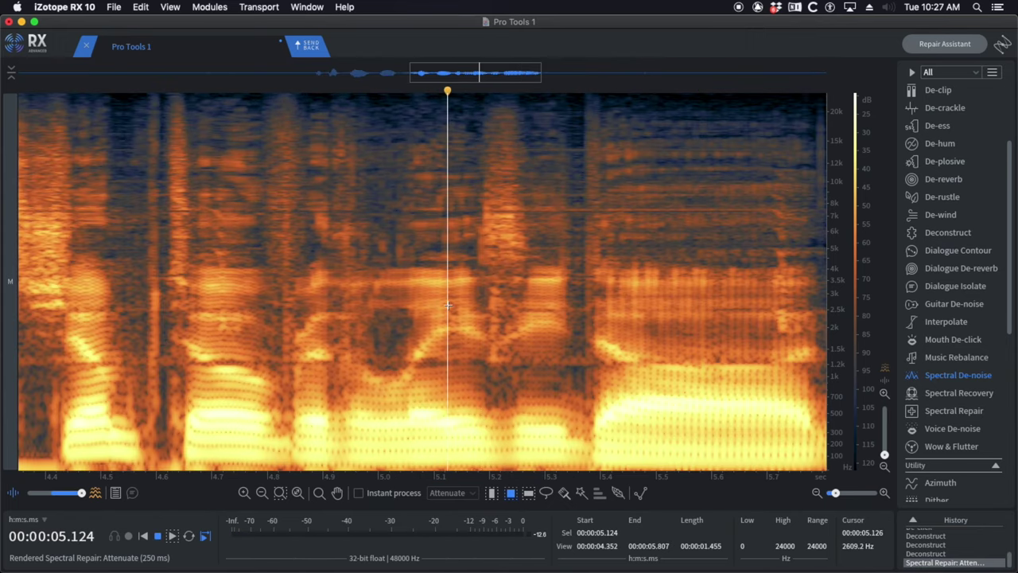
key(space)
key(space)
drag(481, 269, 509, 387)
key(shift+super+5)
click(418, 297)
key(space)
key(space)
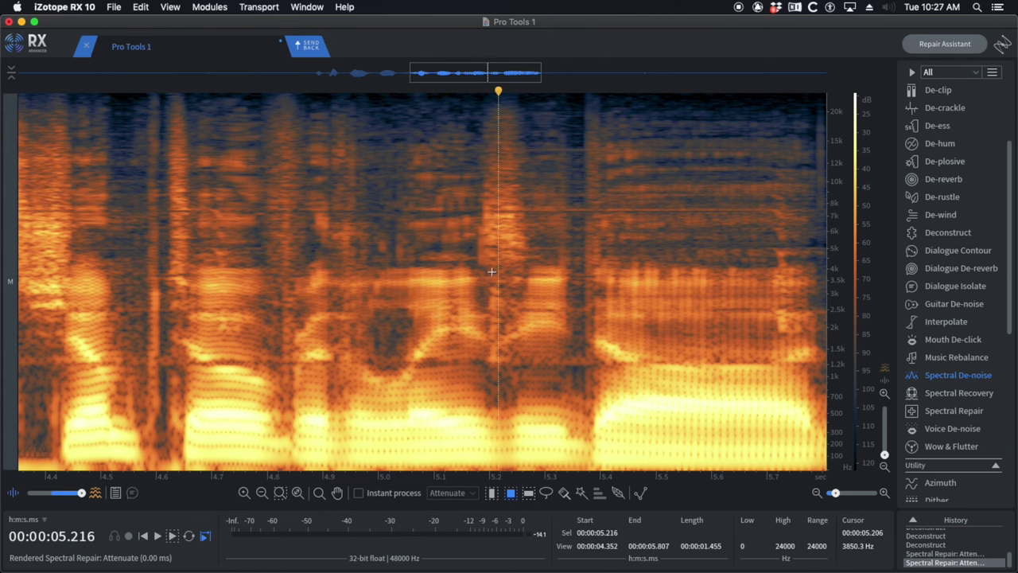
- Run De-click and Spectral Repair Attenuate on about 5.20 to 5.23 seconds, 843 Hz to 3.9 kHz, and play the result
drag(490, 272, 507, 387)
key(shift+super+2)
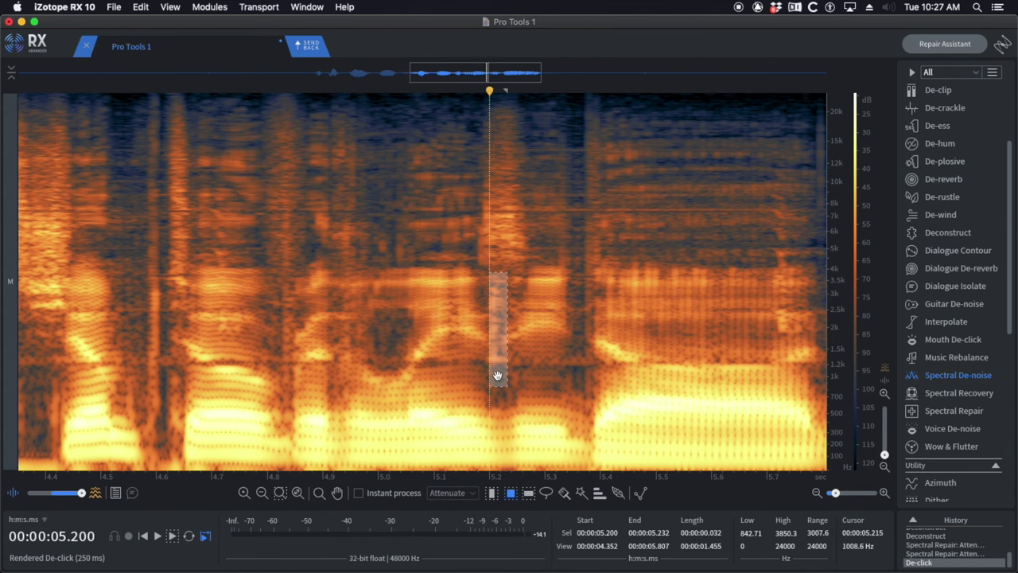
key(shift+super+5)
click(348, 311)
key(space)
scroll(481, 284, up, 1)
key(space)
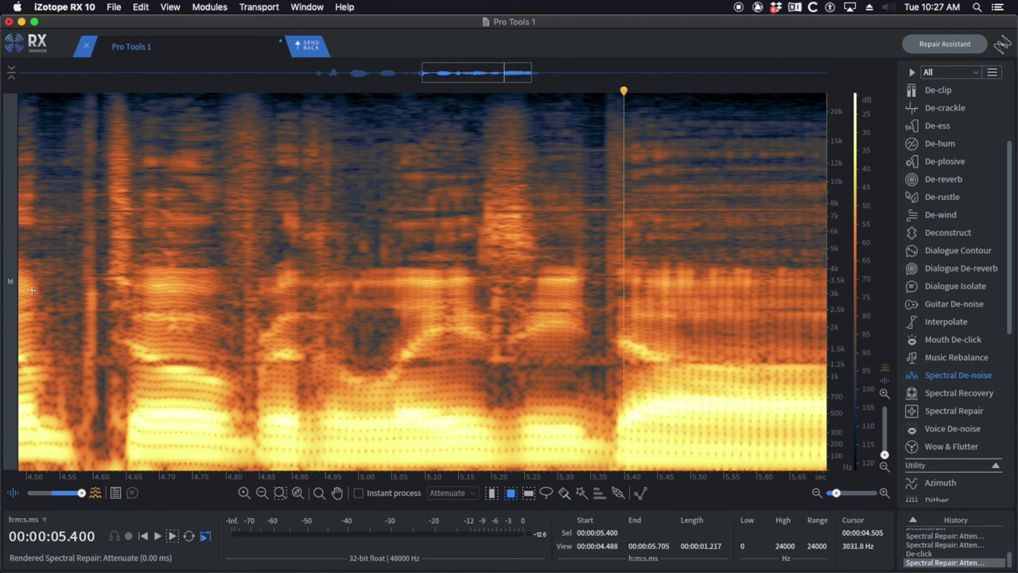
- Copy the audio at about 4.54 to 4.58 seconds, 1.0 to 3.6 kHz, paste it over the gap near 5.2 seconds, and play
drag(53, 278, 80, 377)
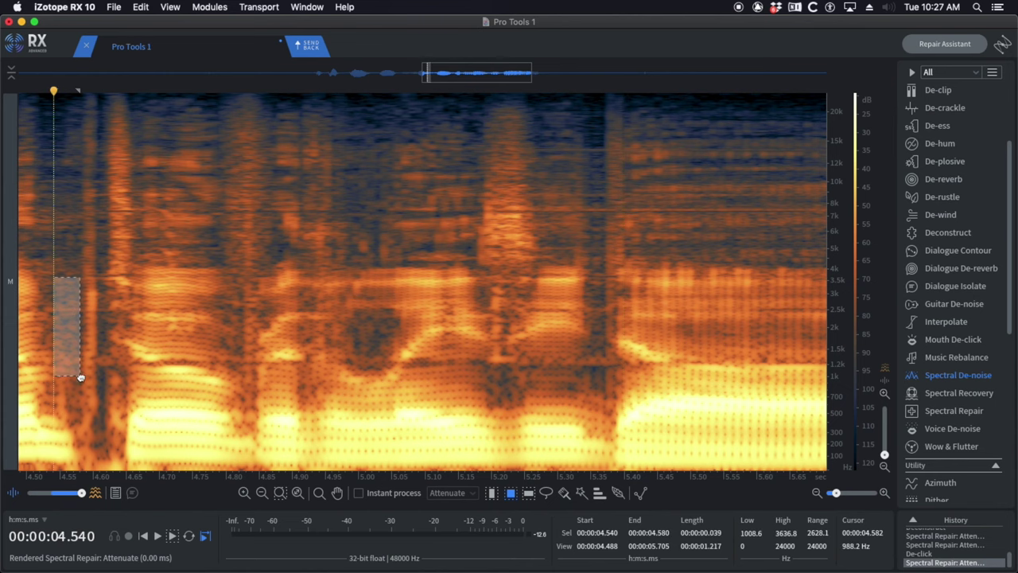
click(483, 336)
key(ctrl+v)
key(space)
scroll(479, 304, down, 3)
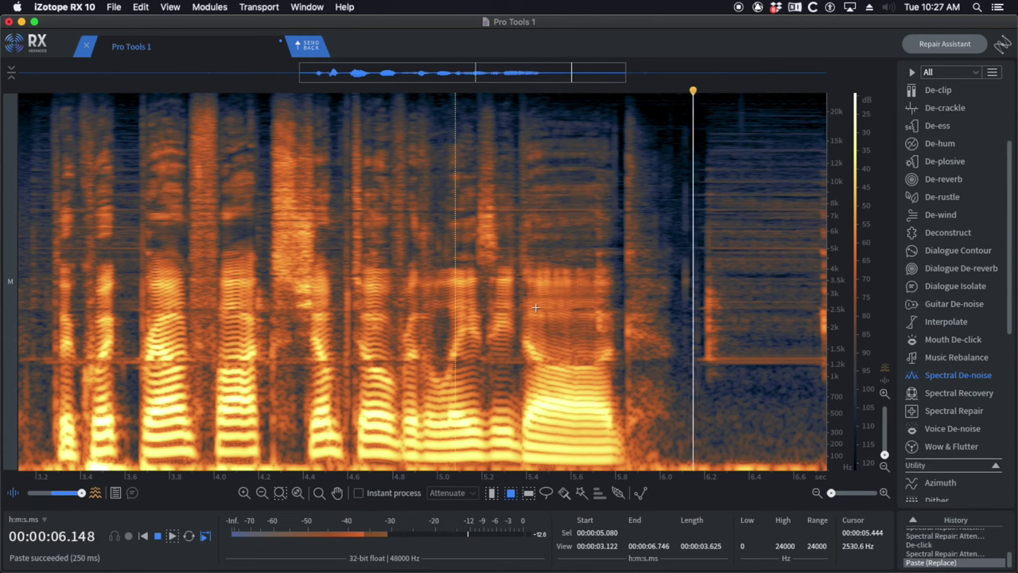
- Attenuate the word ending at about 5.70 to 5.79 seconds, 1.5 to 2.6 kHz, three times with Spectral Repair
scroll(593, 334, up, 2)
drag(556, 309, 595, 350)
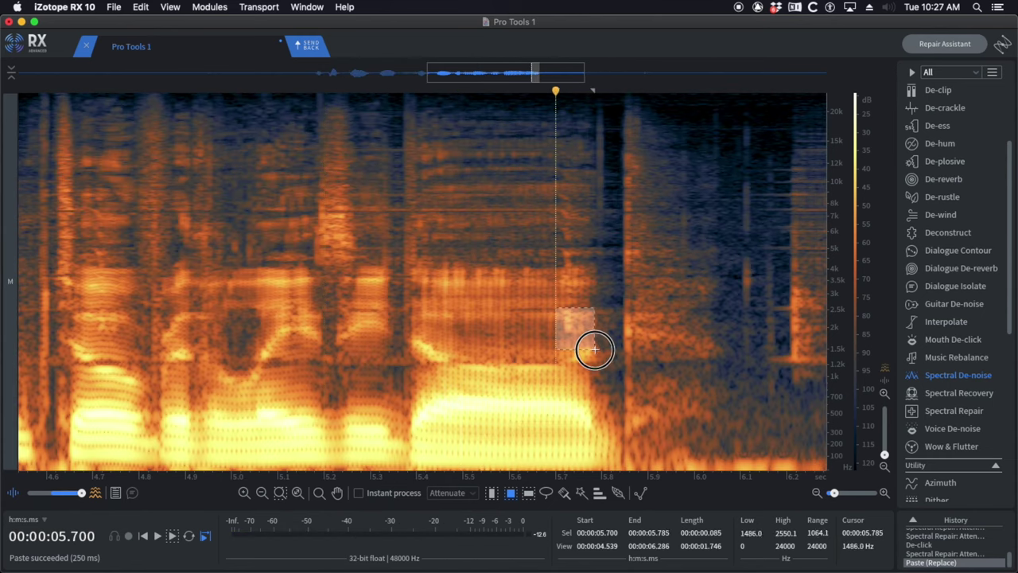
key(super+shift+6)
key(super+shift+6)
key(super+shift+6)
click(514, 319)
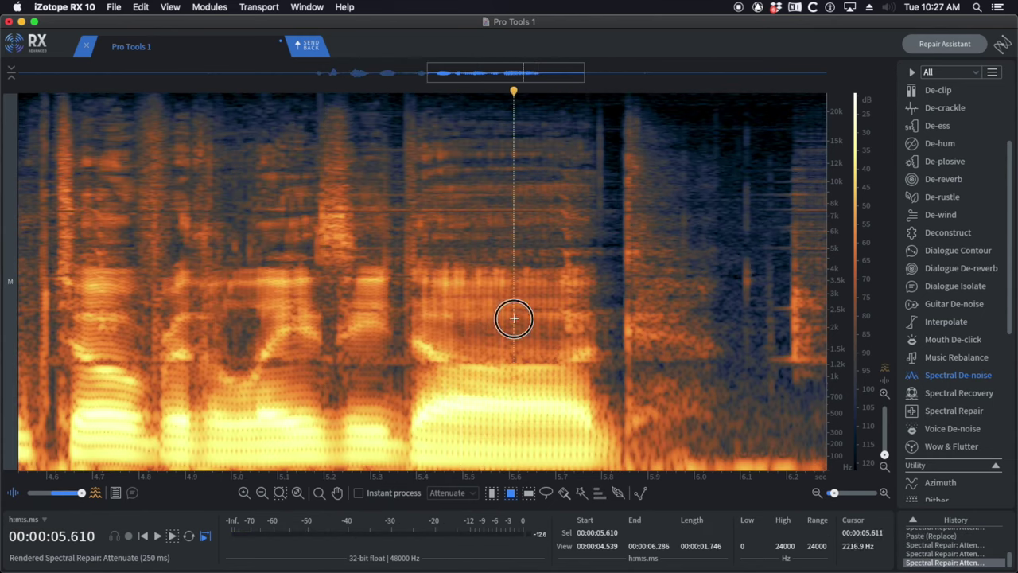
- Attenuate and replace the residue at about 5.70 to 5.79 seconds, 1.9 to 2.6 kHz, with Spectral Repair and play it
drag(556, 308, 596, 334)
key(super+shift+6)
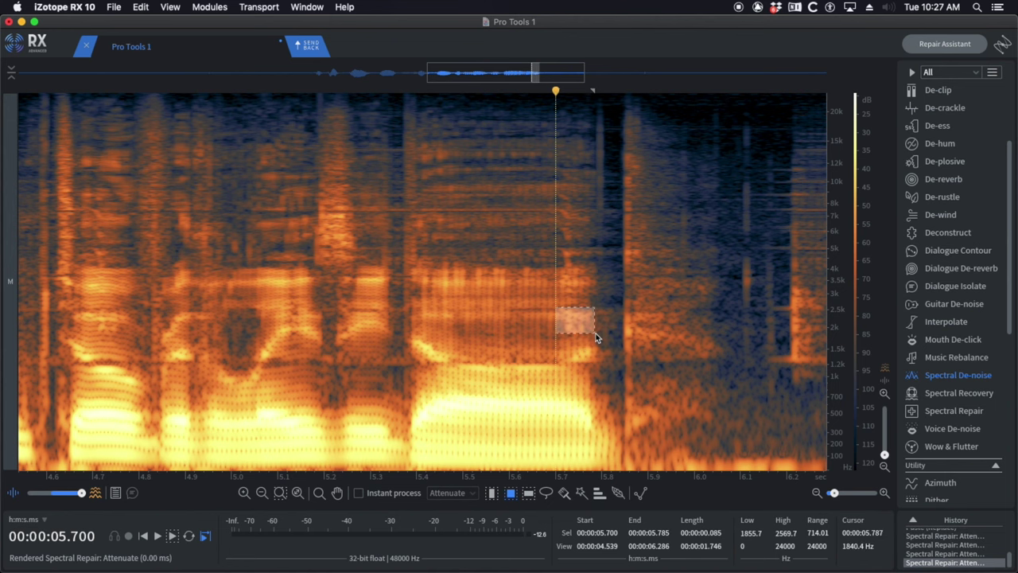
key(super+shift+7)
click(518, 322)
key(space)
- Replace the residue at about 5.73 to 5.79 seconds, 1.3 to 1.7 kHz, with Spectral Repair and play the result
drag(569, 339, 596, 360)
key(super+shift+7)
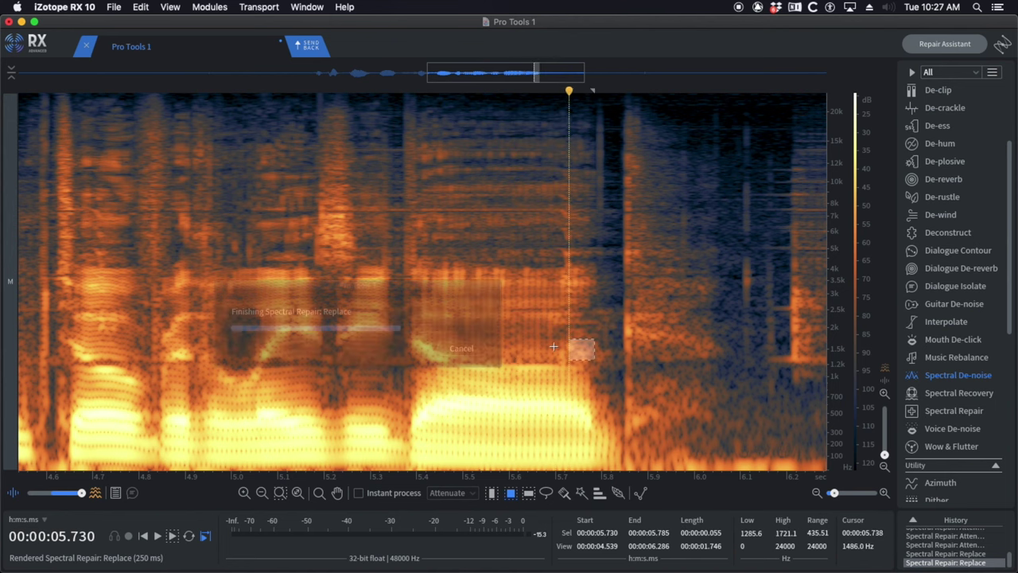
click(474, 319)
key(space)
key(space)
- Replace the upper-frequency residue around 5.7 seconds with Spectral Repair and play from about 5.35 seconds
drag(549, 166, 584, 268)
key(super+shift+7)
click(395, 207)
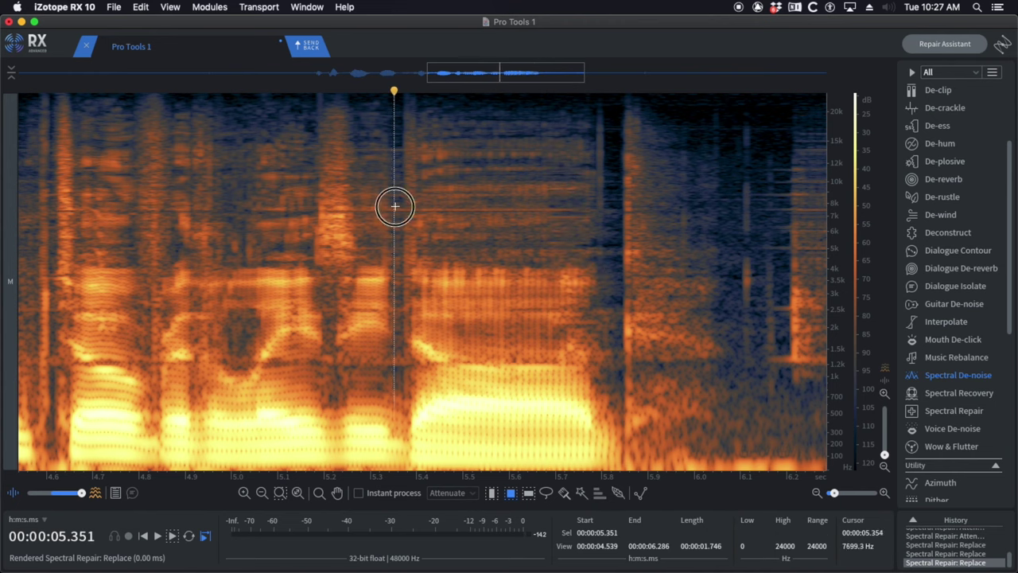
key(space)
- Play the whole phrase from about 3.22 seconds and again from about 3.14 seconds to check its onset
scroll(419, 220, down, 10)
click(308, 237)
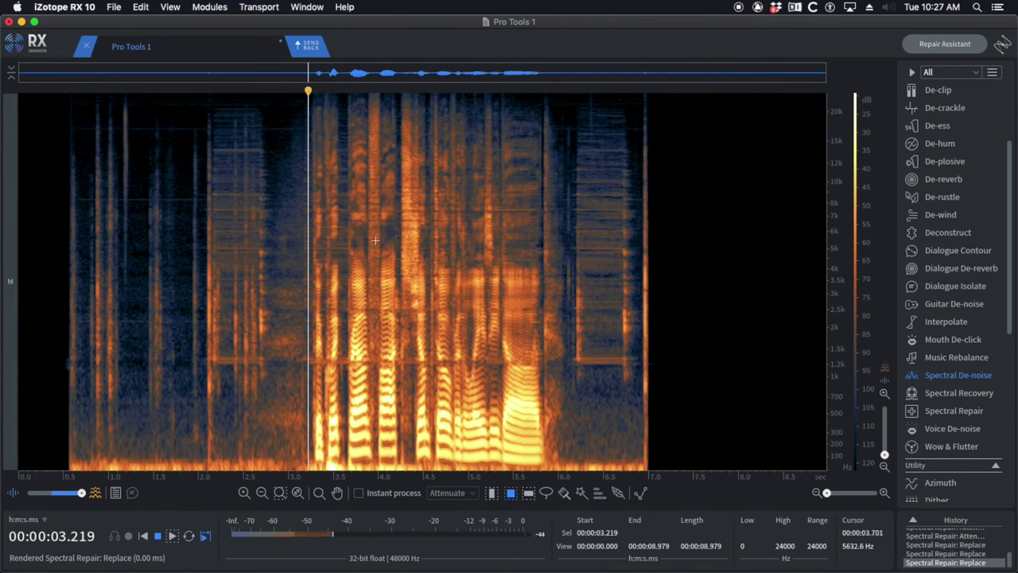
scroll(375, 240, up, 5)
click(119, 264)
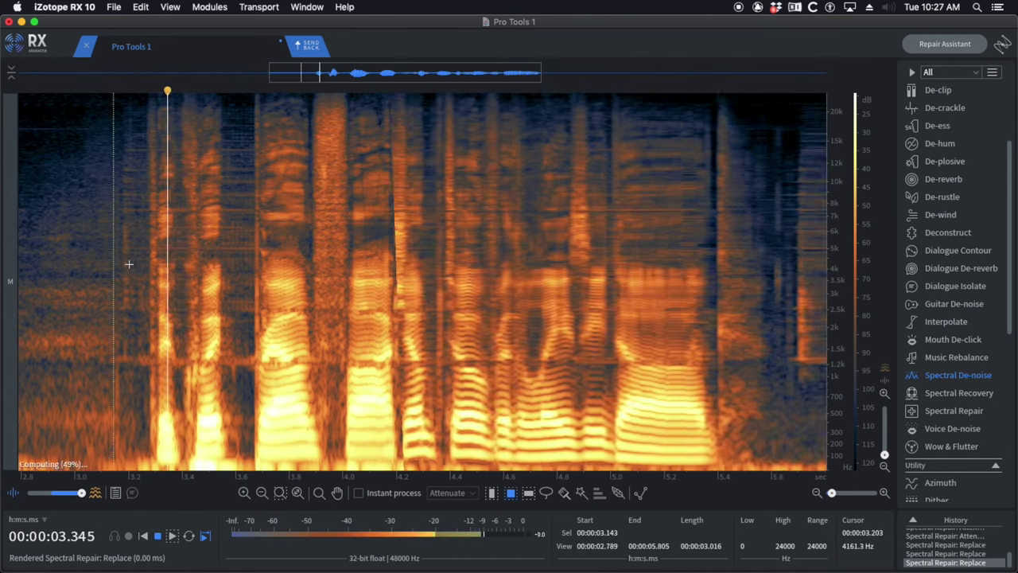
key(space)
- Attenuate and then replace the onset noise at about 3.12 to 3.23 seconds, 1.2 to 21.1 kHz, with Spectral Repair, and play it
drag(108, 106, 138, 365)
key(super+shift+5)
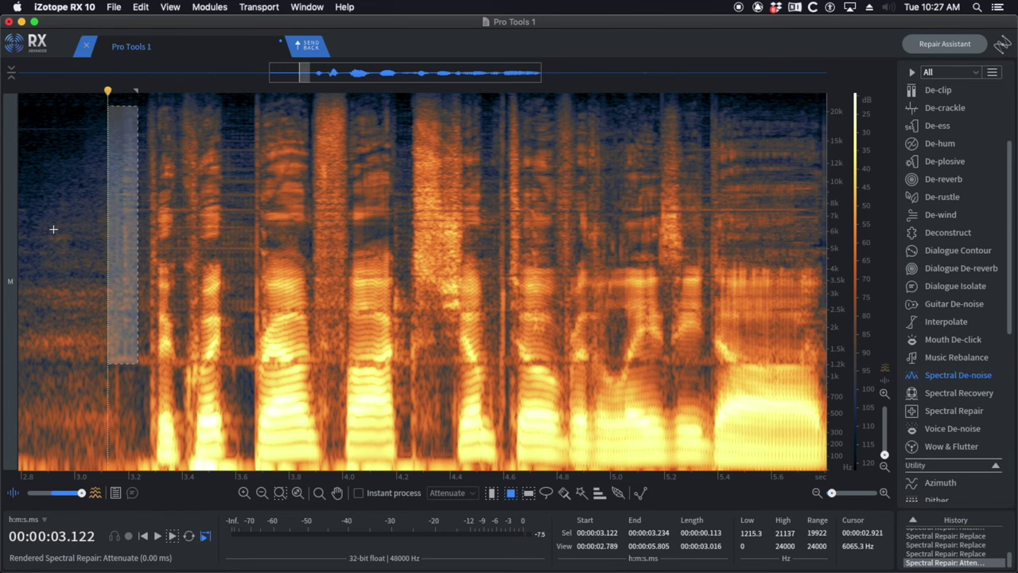
key(super+shift+5)
click(36, 200)
key(space)
scroll(166, 230, down, 3)
scroll(293, 246, up, 3)
key(space)
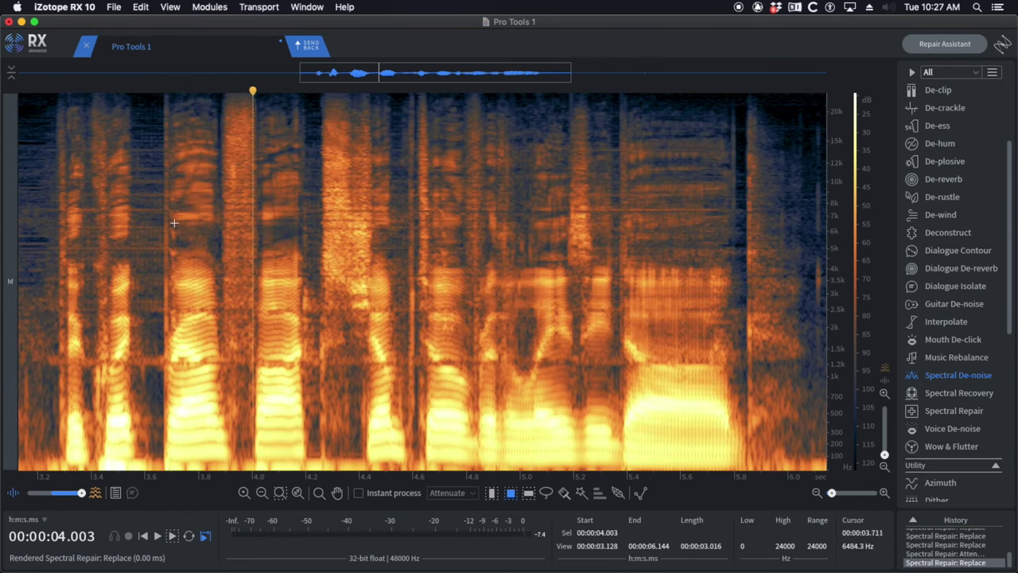
- Run Deconstruct on the gap at about 3.54 to 3.66 seconds, 1.0 to 21.4 kHz, and play from about 3.16 and 3.58 seconds
drag(128, 104, 161, 375)
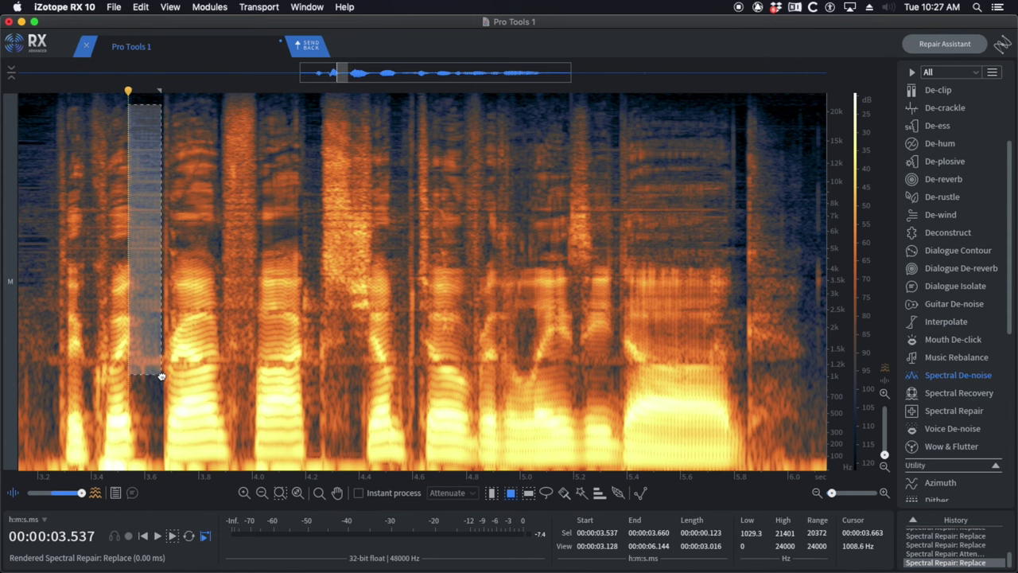
key(super+shift+6)
click(28, 188)
key(space)
scroll(99, 207, down, 3)
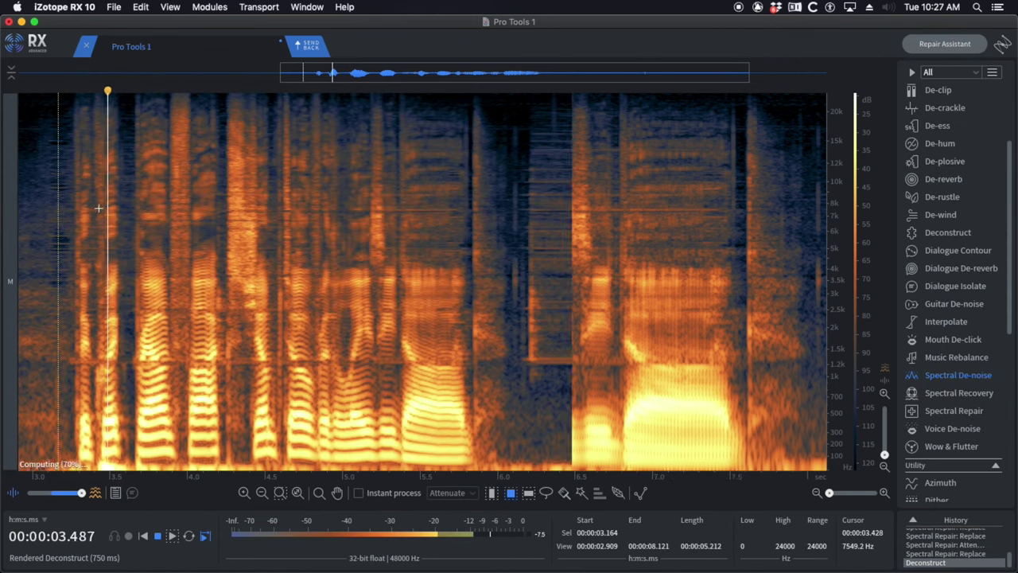
click(119, 345)
scroll(119, 343, up, 3)
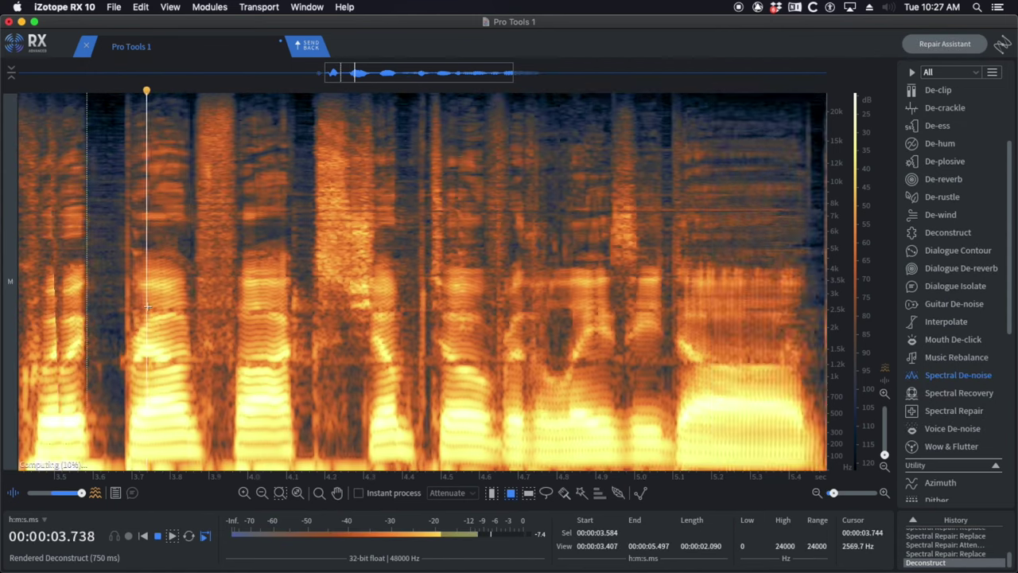
- Run Deconstruct on the word onset at about 3.66 to 3.70 seconds, 1.0 to 7.1 kHz, and play the result
drag(118, 215, 134, 382)
key(ctrl+d)
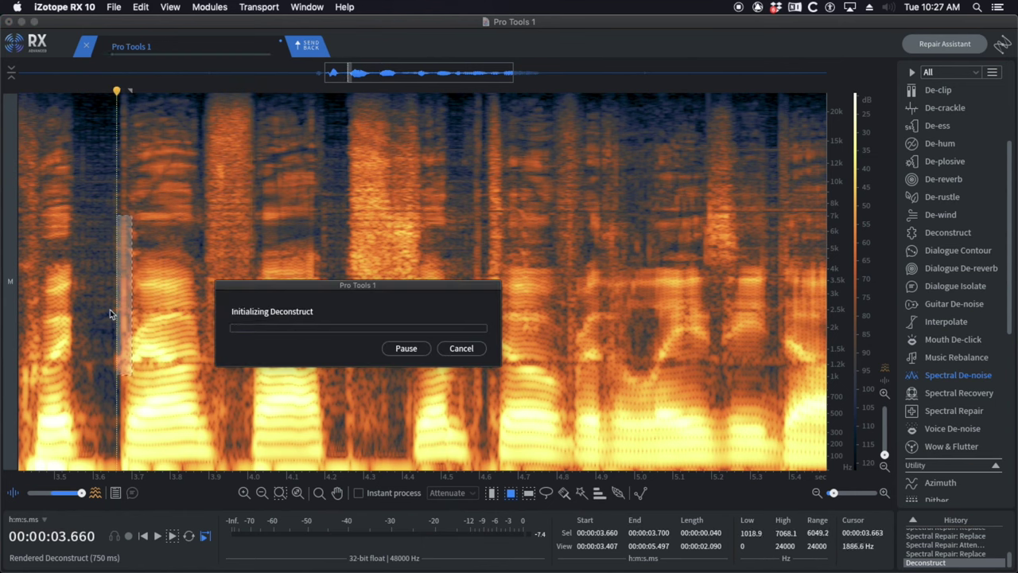
click(81, 262)
key(space)
key(space)
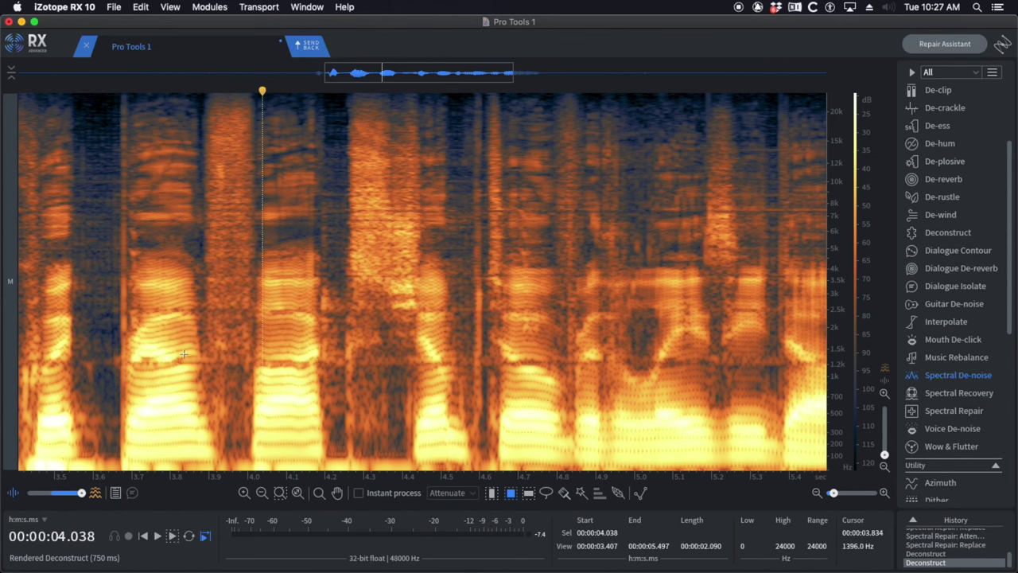
- Replace the narrow beep residue around 3.9 seconds, just below 1.4 kHz, with Spectral Repair and play from about 3.71 seconds
drag(183, 353, 216, 370)
key(ctrl+r)
click(136, 321)
key(space)
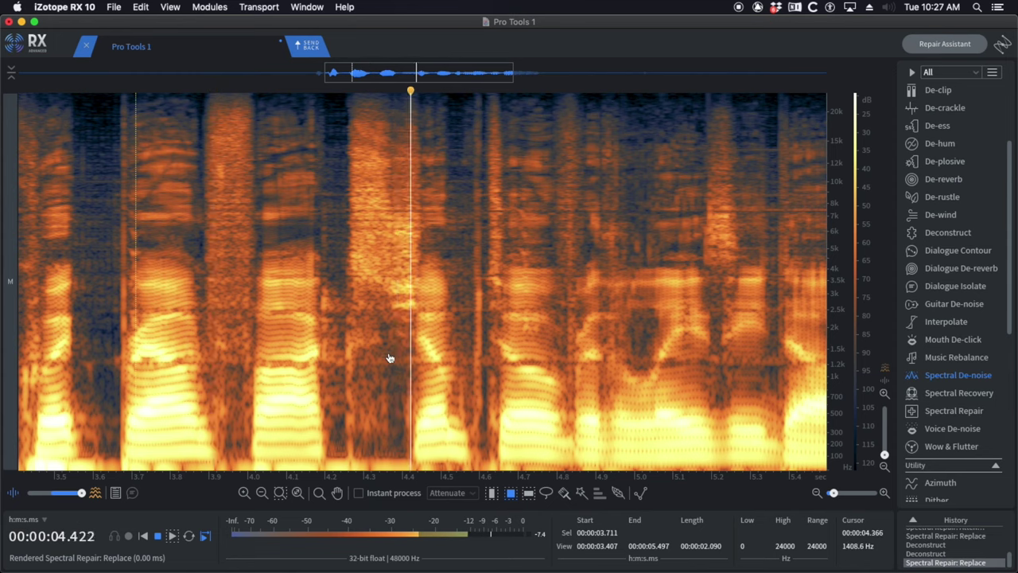
scroll(390, 357, down, 4)
key(space)
- Play the dialogue around 4.2 to 4.4 seconds several times to check for remaining beep residue
click(360, 356)
scroll(459, 359, up, 4)
key(space)
scroll(453, 358, up, 2)
key(space)
click(158, 324)
key(space)
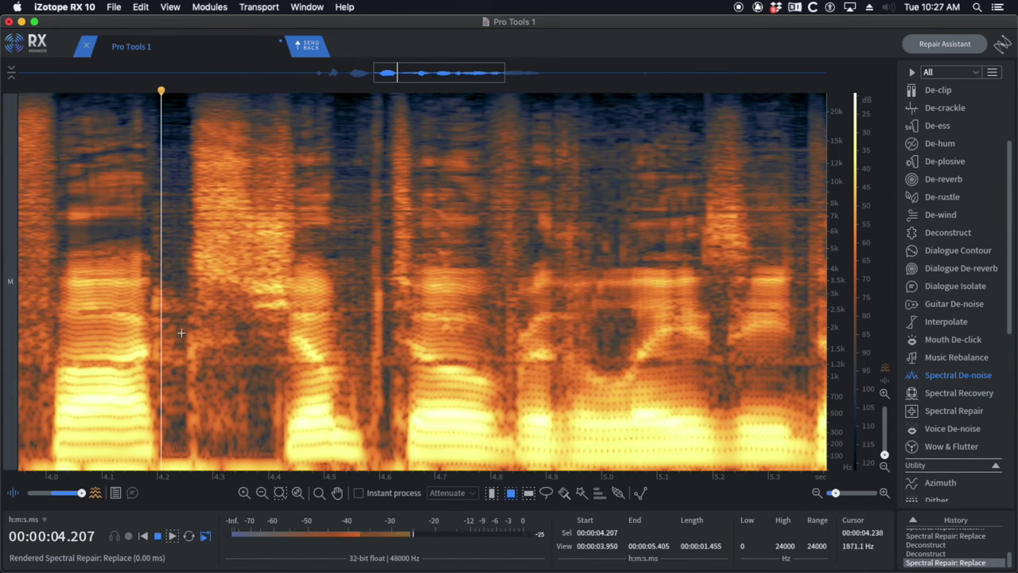
key(space)
- Try Spectral Repair Replace on about 4.36 to 4.44 seconds, 2.0 to 3.8 kHz, play it, and undo it
drag(247, 273, 289, 327)
key(super+r)
click(153, 287)
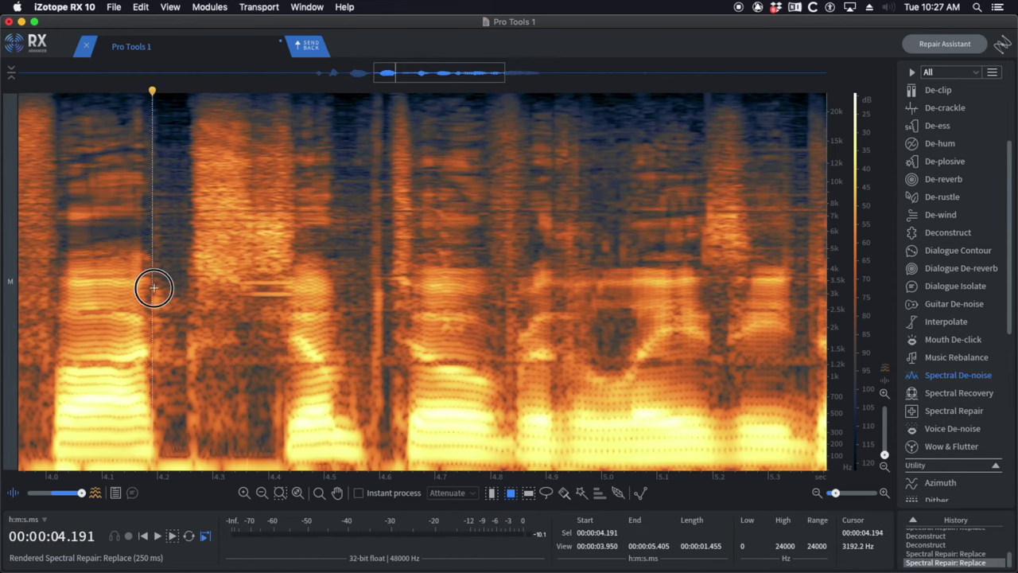
key(space)
key(space)
key(super+z)
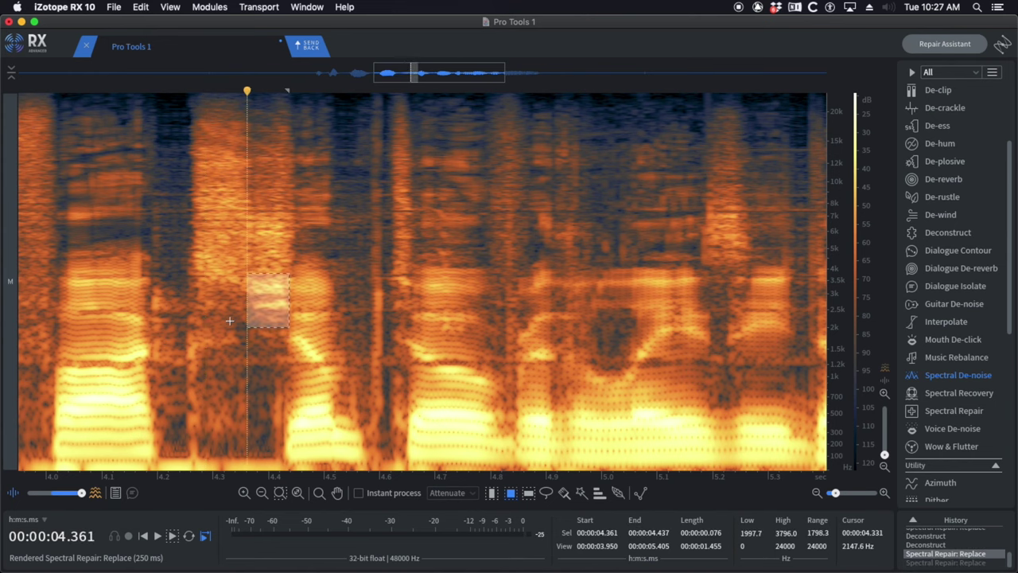
- Run Deconstruct on the selection at about 4.36 to 4.44 seconds, 2.0 to 3.8 kHz, and play the result
key(d)
click(177, 294)
key(space)
scroll(306, 310, down, 3)
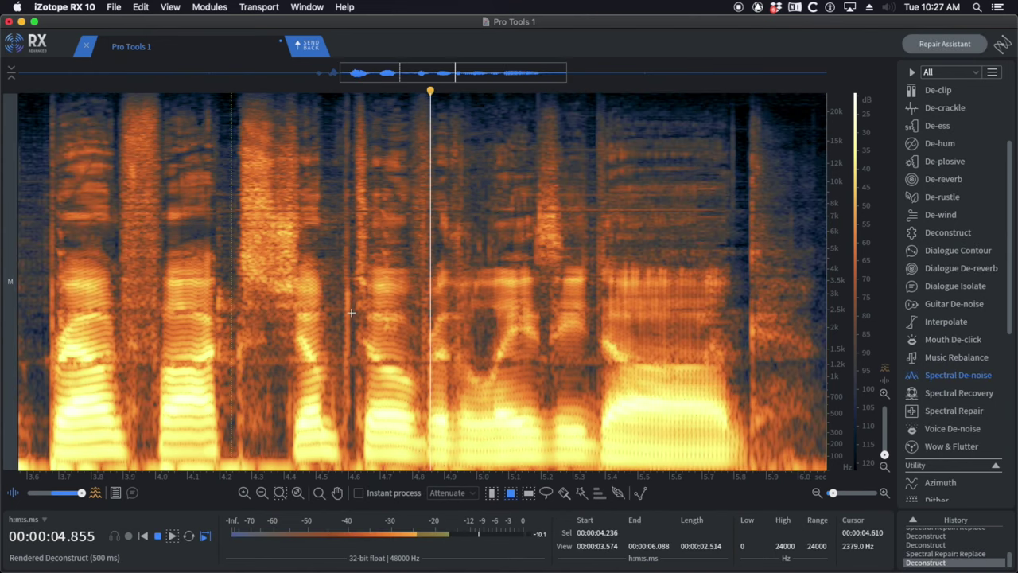
key(space)
click(295, 325)
key(space)
key(space)
- Attenuate the residue at about 4.61 to 4.66 seconds, 1.3 to 4.1 kHz, with Spectral Repair and play the result
scroll(328, 299, up, 3)
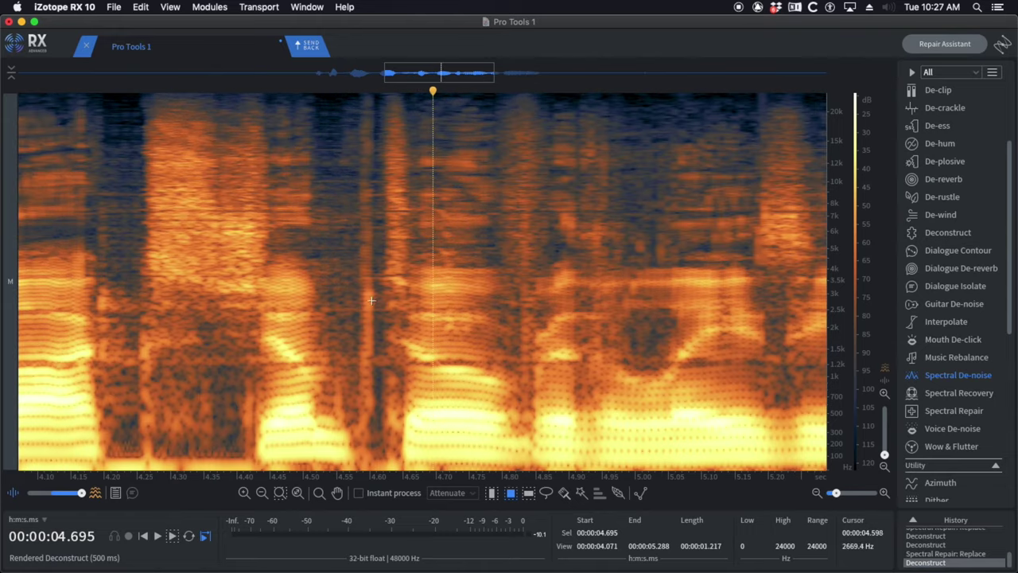
drag(376, 262, 406, 357)
key(a)
click(252, 300)
key(space)
scroll(314, 303, down, 3)
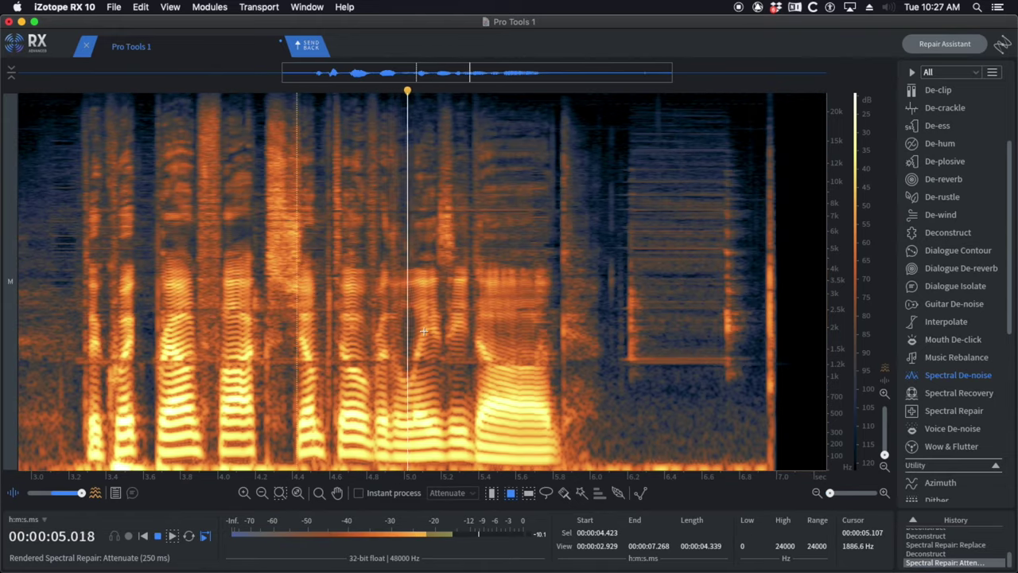
click(322, 322)
- Replace the residue in the gap around 5.2 seconds, about 1.4 to 4 kHz, with Spectral Repair and play from 5.13 seconds
scroll(474, 323, up, 2)
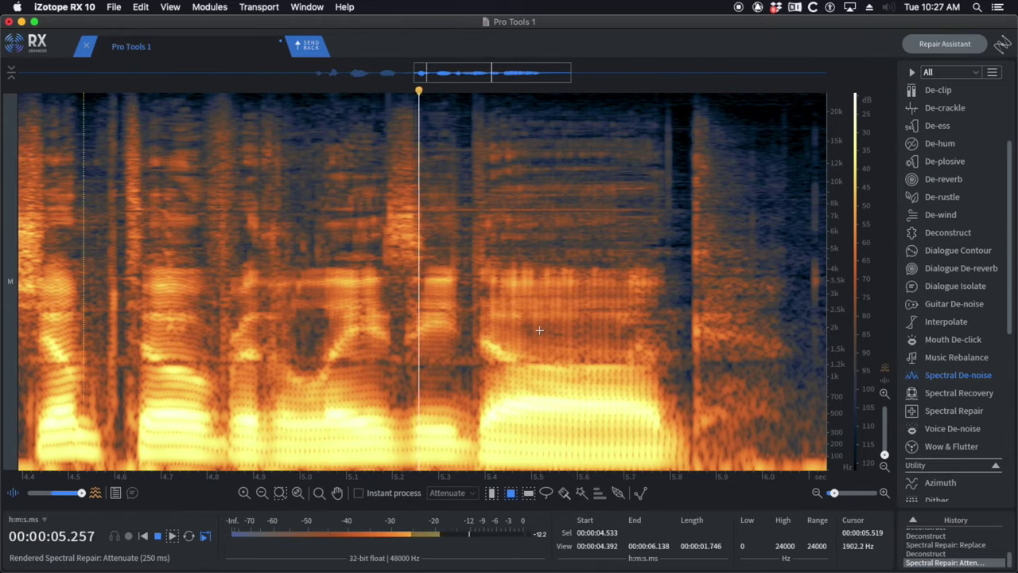
key(space)
drag(404, 278, 430, 354)
key(r)
click(360, 325)
key(space)
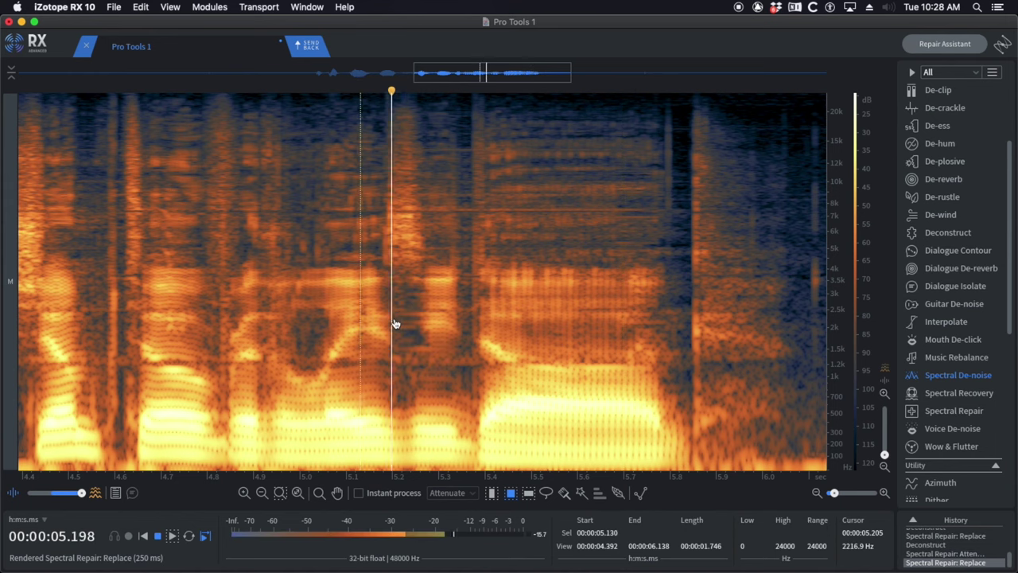
scroll(395, 324, down, 3)
- Play the dialogue from about 2.9, 3.8 and 4.0 seconds to check for remaining beep residue
click(176, 311)
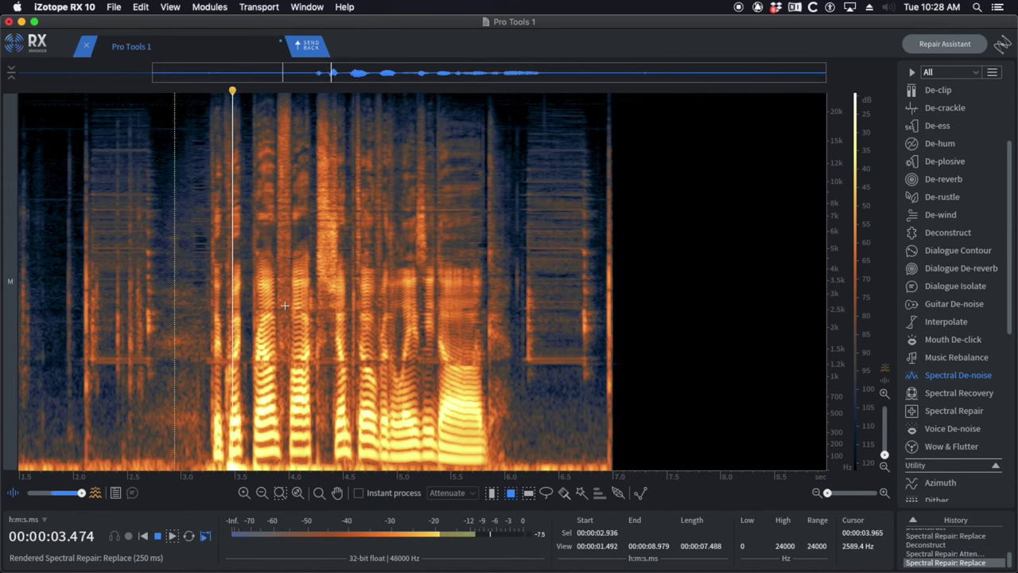
click(262, 308)
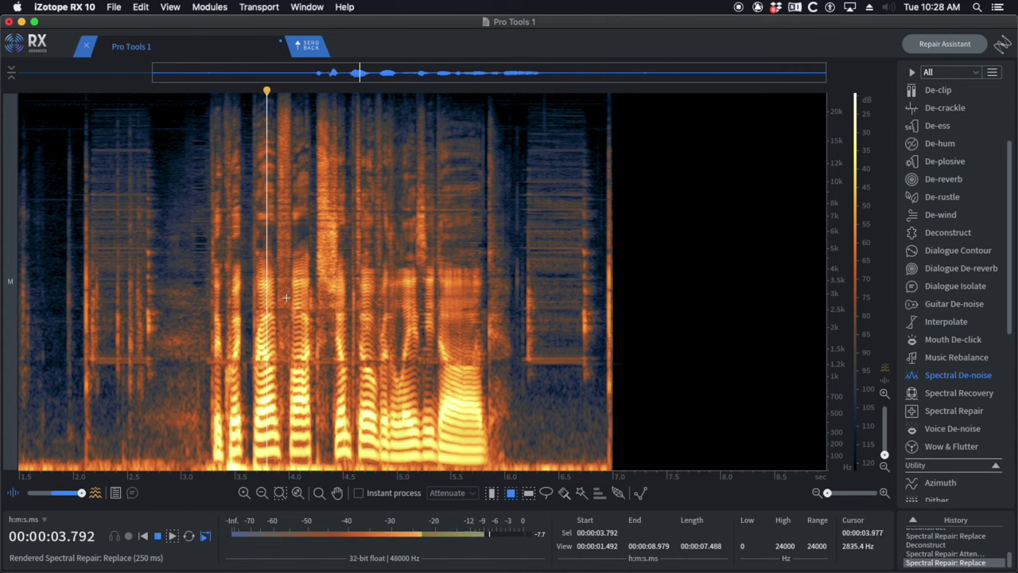
scroll(360, 309, up, 5)
key(space)
click(190, 317)
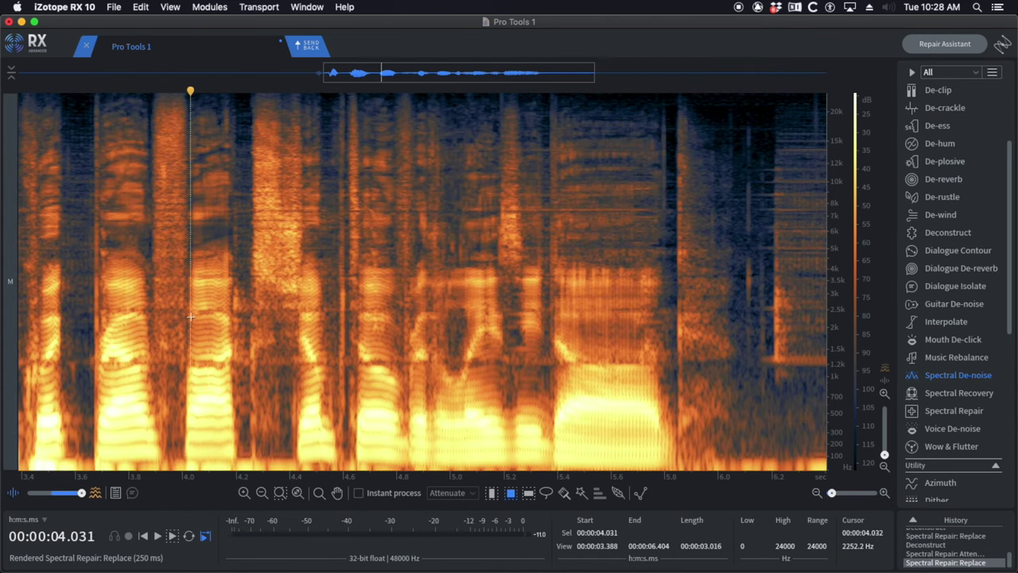
scroll(216, 317, up, 2)
key(space)
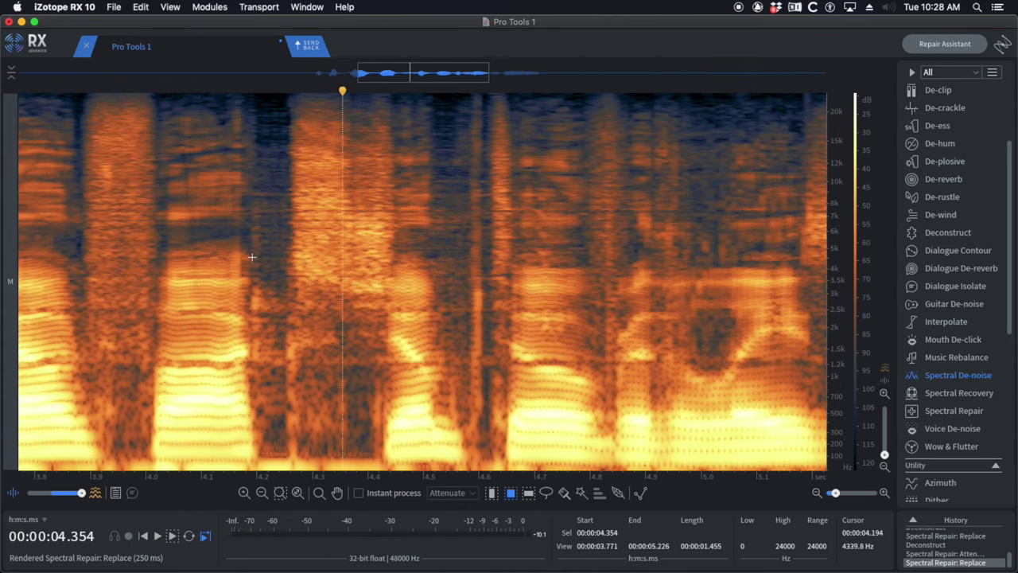
key(space)
- Try Spectral Repair Attenuate on about 4.18 to 4.21 seconds, 1.3 to 7.3 kHz, play it, and undo it
drag(246, 211, 263, 361)
key(super+shift+5)
click(147, 302)
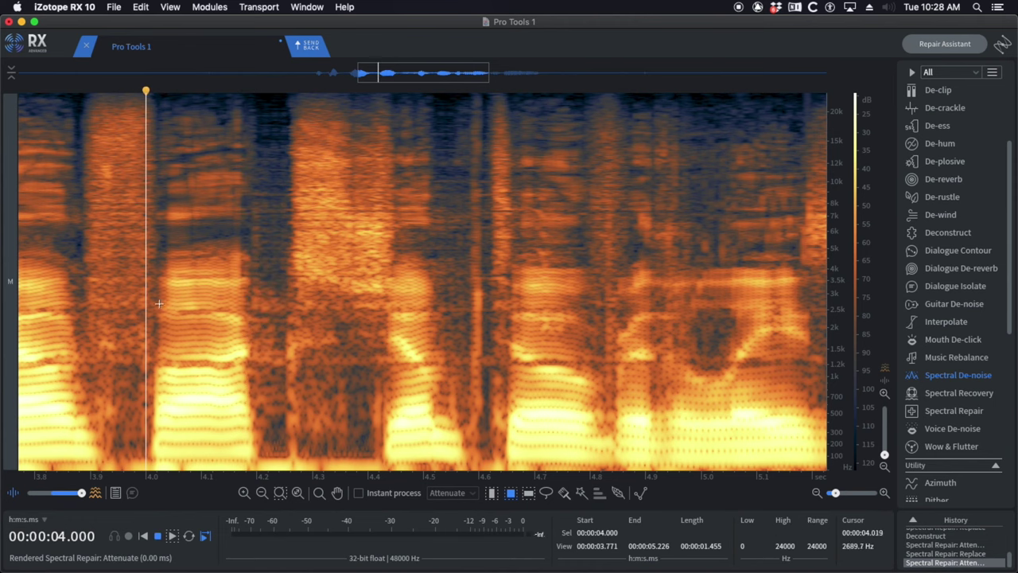
key(space)
key(space)
key(super+z)
- Run De-click and Spectral Repair Attenuate on the residue around 4.2 to 4.3 seconds and play the result
drag(290, 309, 318, 461)
key(super+shift+2)
key(super+shift+5)
click(245, 382)
key(space)
scroll(255, 350, down, 3)
key(space)
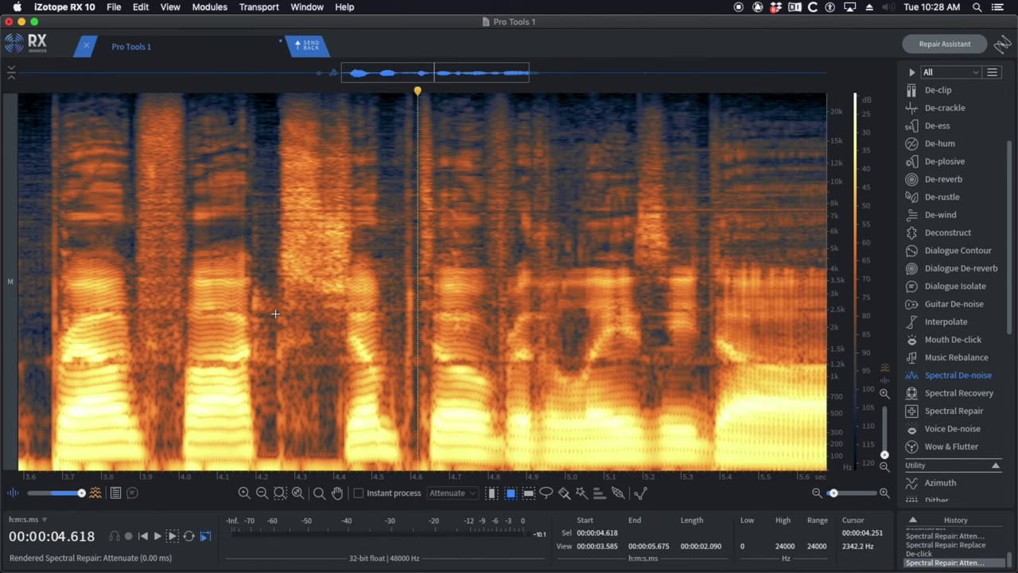
- Apply Spectral Repair Attenuate and Replace at about 4.26 to 4.32 seconds, 1.2 to 2.3 kHz, and play the result
drag(278, 315, 301, 369)
key(super+shift+5)
key(super+shift+6)
click(188, 332)
key(space)
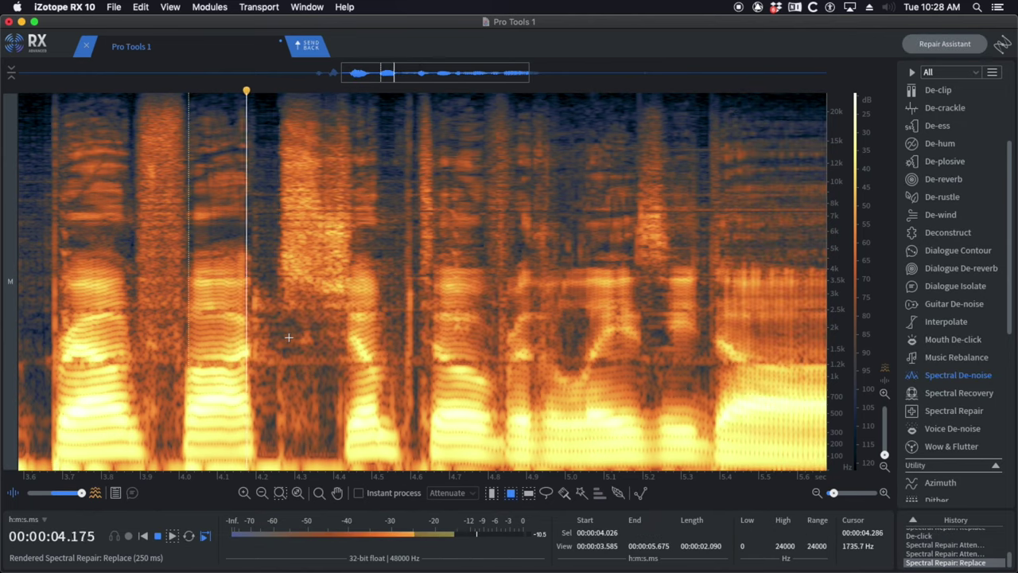
scroll(288, 337, down, 3)
key(space)
click(273, 332)
key(space)
- Attenuate the residue at about 4.20 to 4.35 seconds, 1.5 to 3.3 kHz, with Spectral Repair
scroll(344, 340, up, 3)
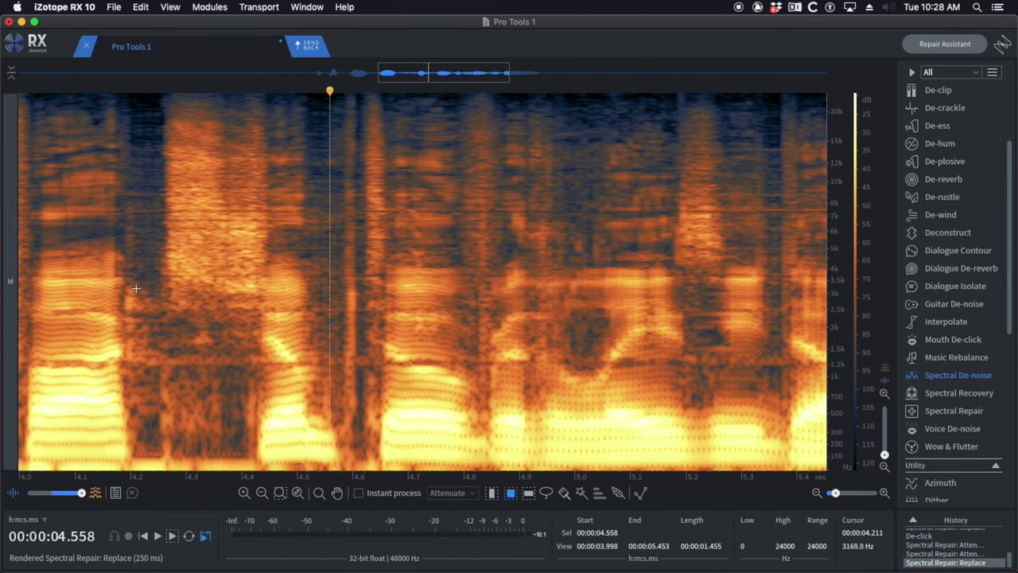
key(space)
drag(130, 284, 213, 349)
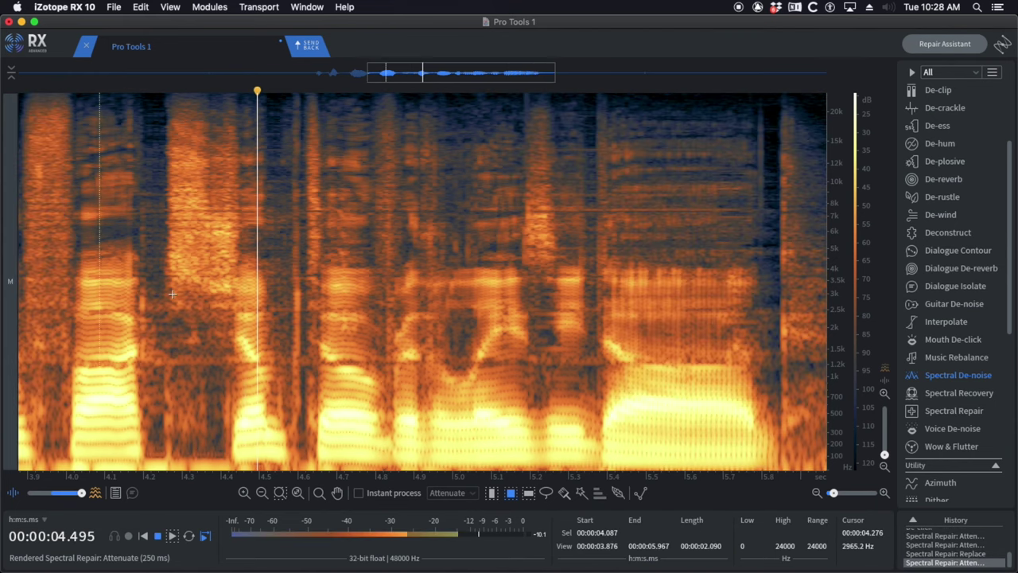
- Run De-click twice over the word ending at about 4.15 to 4.27 seconds and play the result
drag(122, 227, 165, 367)
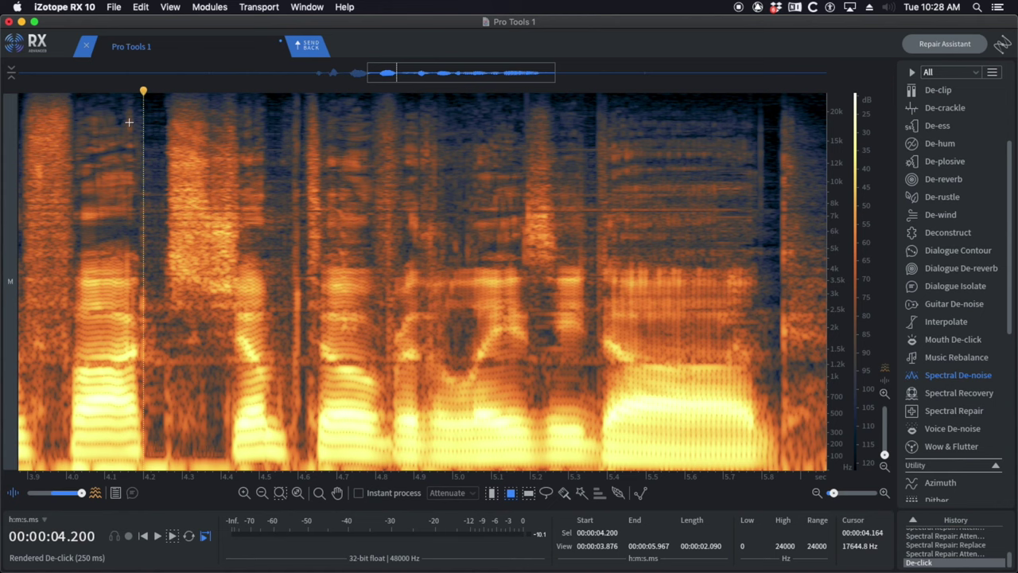
drag(125, 104, 171, 336)
key(super+shift+4)
click(143, 270)
key(space)
scroll(155, 238, up, 5)
key(space)
- Copy the patch at 4.223 to 4.237 seconds, 1.1 to 17.1 kHz, paste it over the nearby noise, and play the result
drag(148, 132, 170, 364)
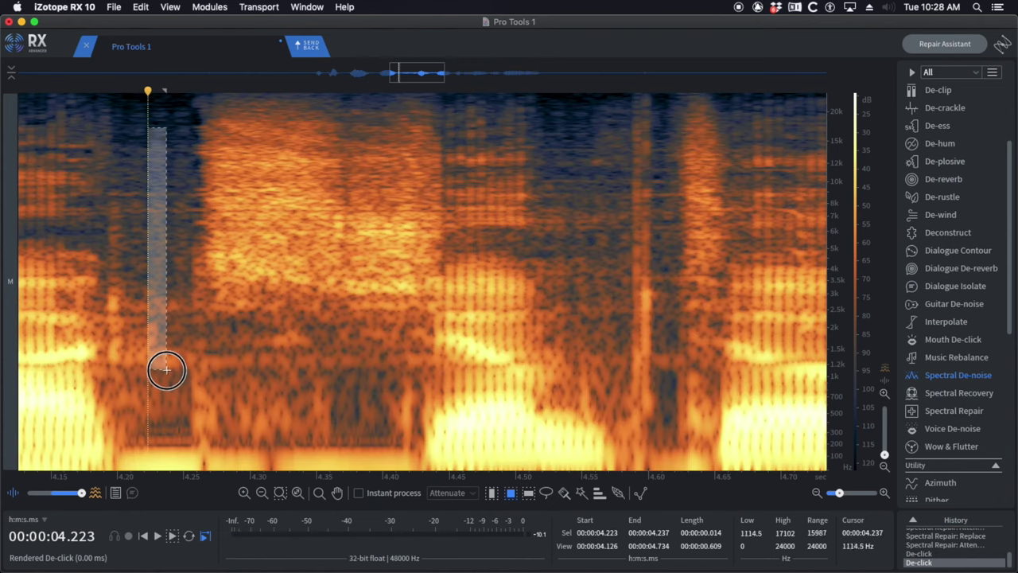
key(super+c)
click(30, 268)
key(super+v)
key(space)
scroll(111, 263, down, 5)
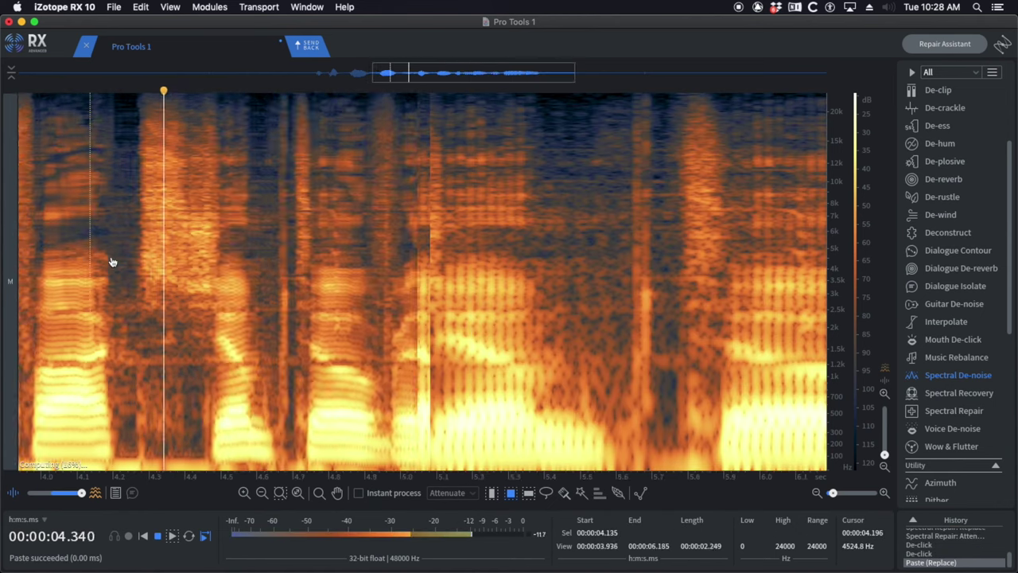
key(space)
click(87, 300)
click(59, 289)
key(space)
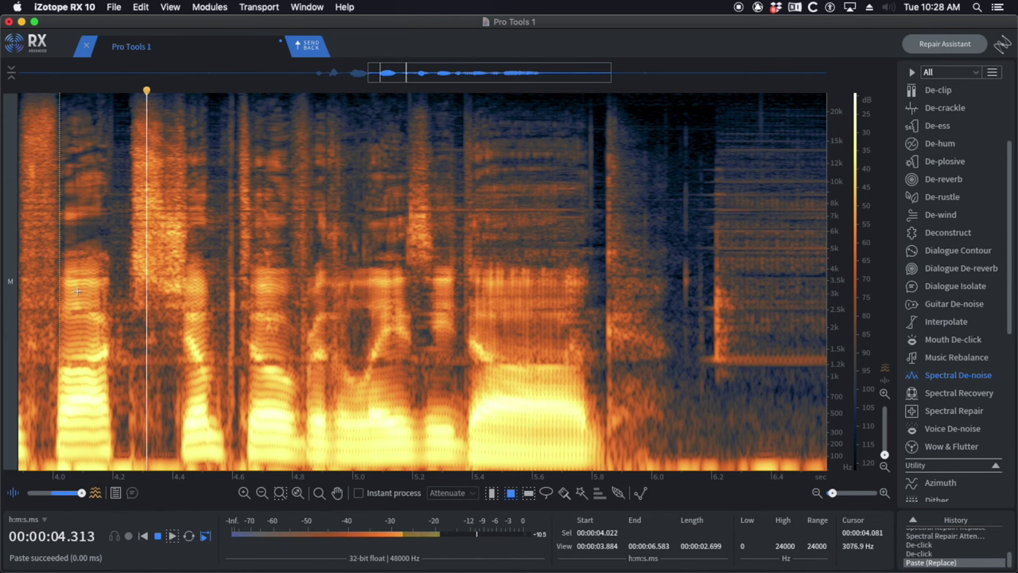
key(space)
- Attenuate the residue at 4.822 to 4.850 seconds, 1.3 to 4.1 kHz, with Spectral Repair and play from 4.71 seconds
click(218, 326)
key(space)
scroll(368, 331, up, 5)
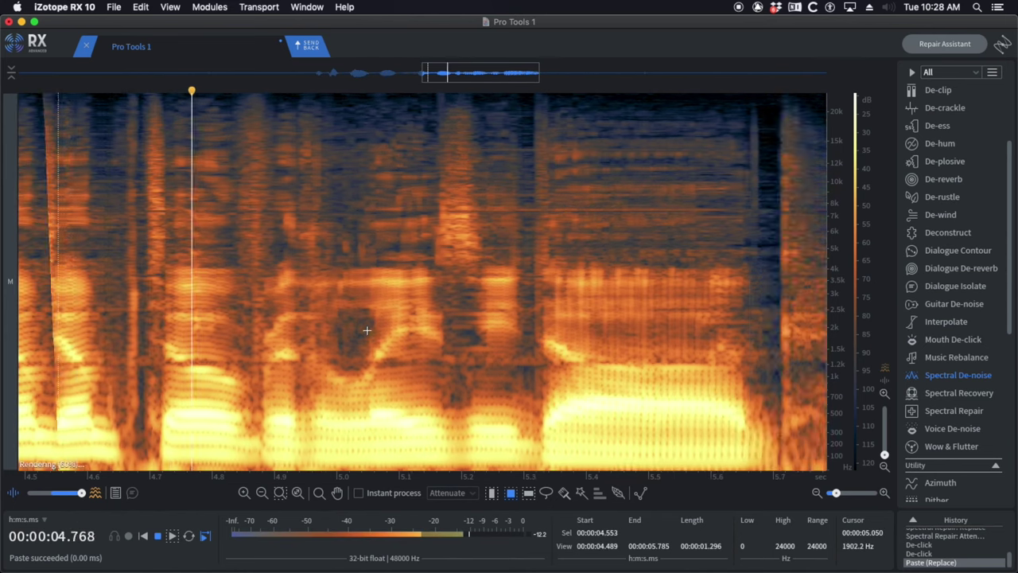
key(space)
click(173, 316)
key(space)
key(space)
drag(226, 266, 243, 357)
key(super+shift+5)
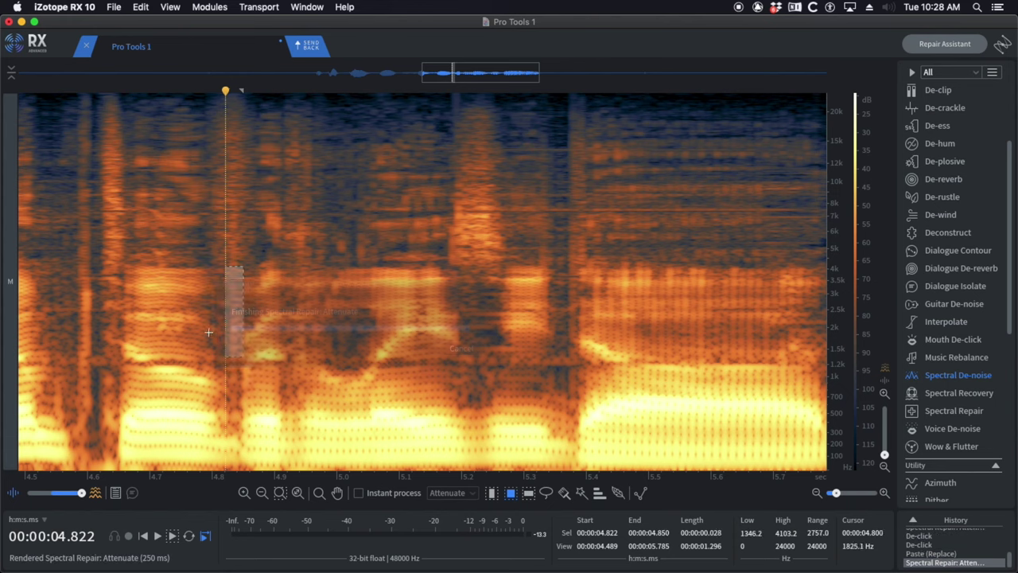
click(158, 327)
key(space)
scroll(286, 315, down, 5)
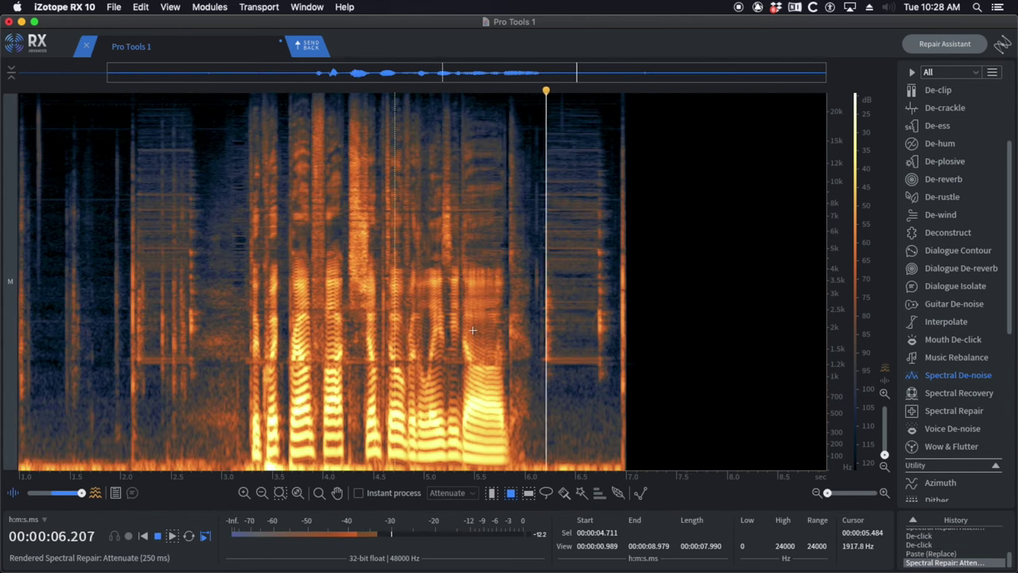
key(space)
- Remove the closing beep at 6.16 to 6.87 seconds, 0.75 to 19.6 kHz, with repeated Spectral Repair Attenuate passes and Replace
drag(541, 114, 611, 393)
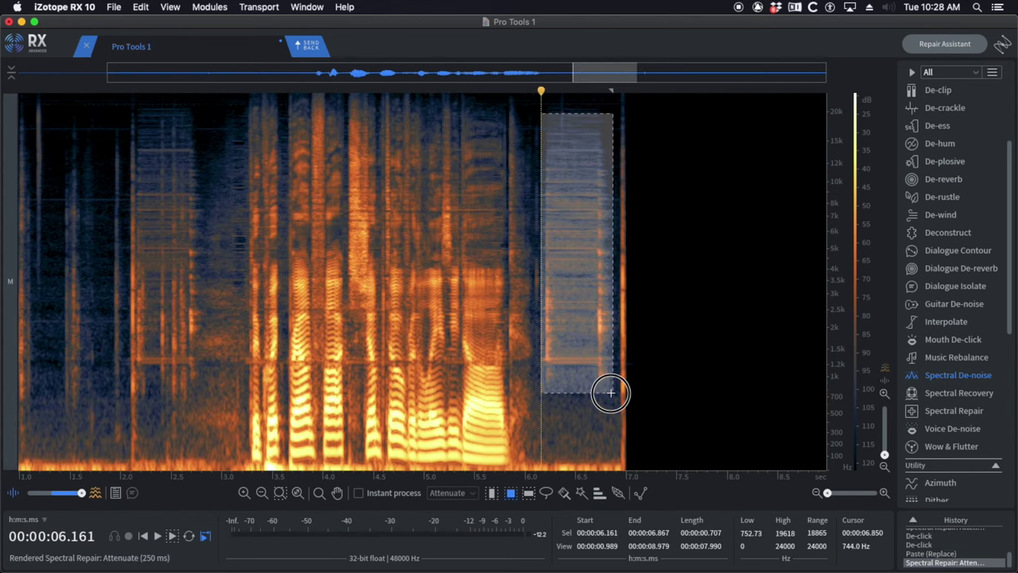
key(super+r)
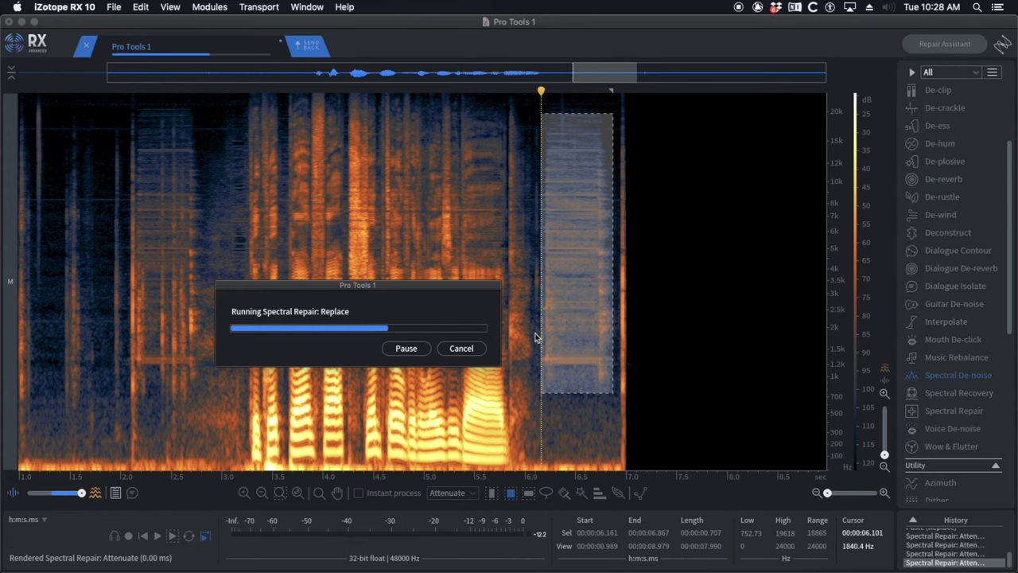
click(372, 291)
click(101, 270)
key(space)
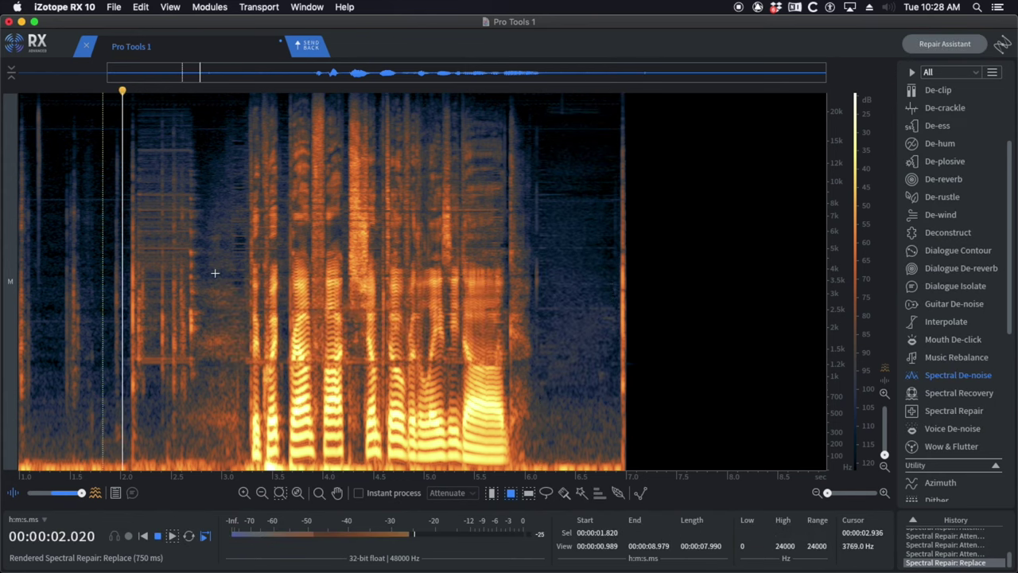
- Remove the opening beep at 2.00 to 2.86 seconds, 0.3 to 19.9 kHz, ending with Spectral Repair Replace, and play the dialogue
drag(208, 112, 122, 432)
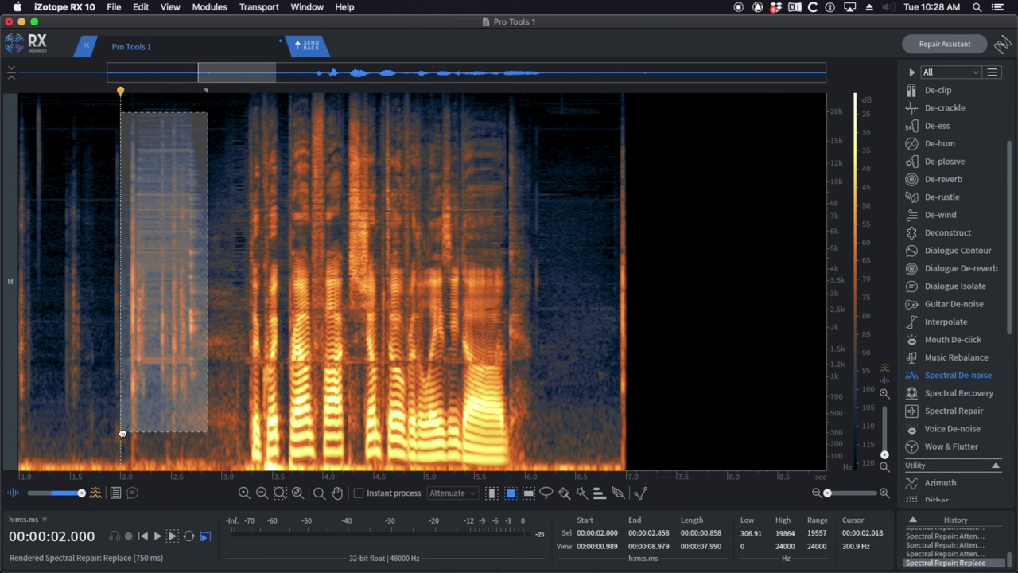
key(super+r)
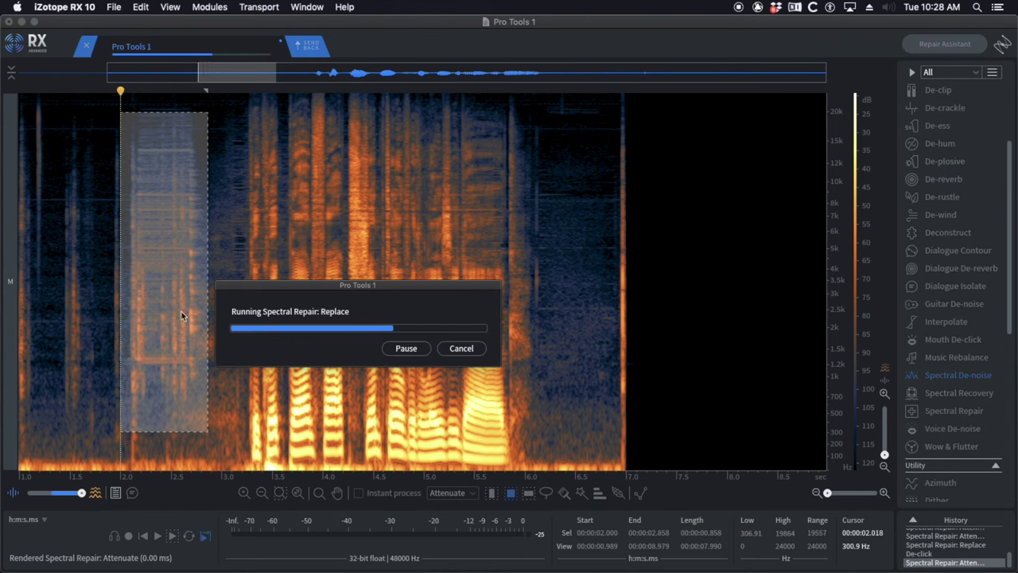
click(143, 234)
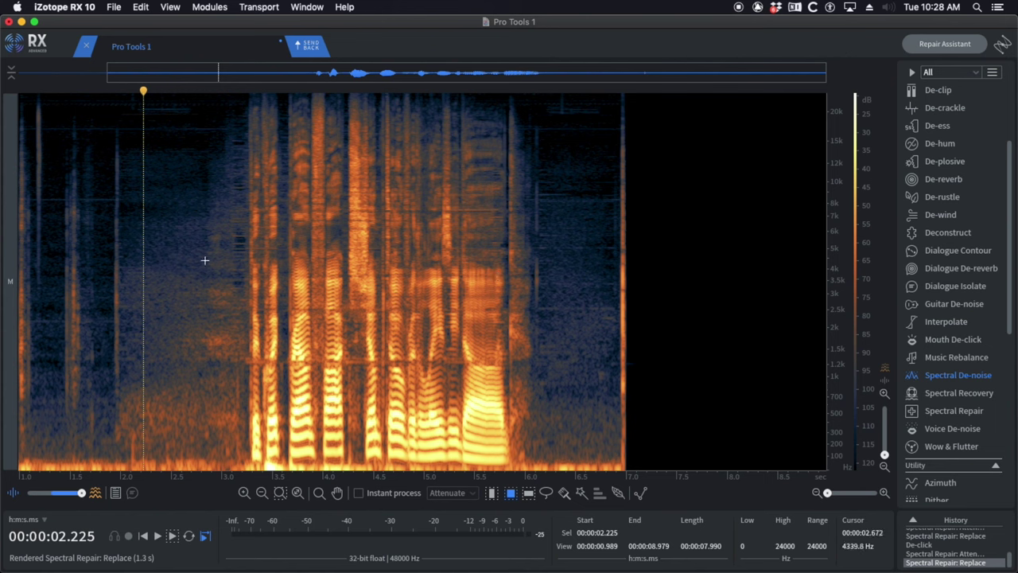
click(161, 239)
key(space)
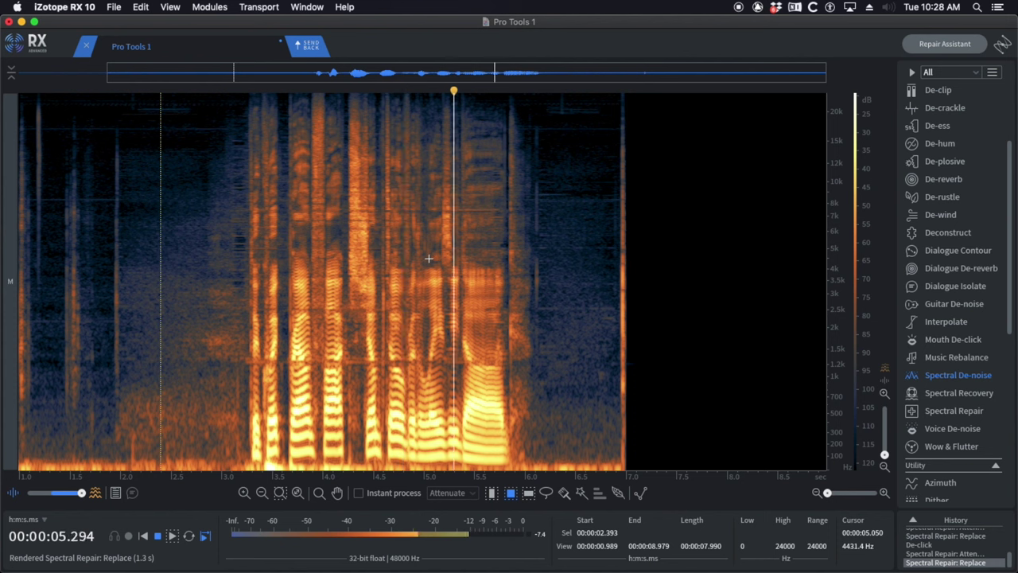
key(space)
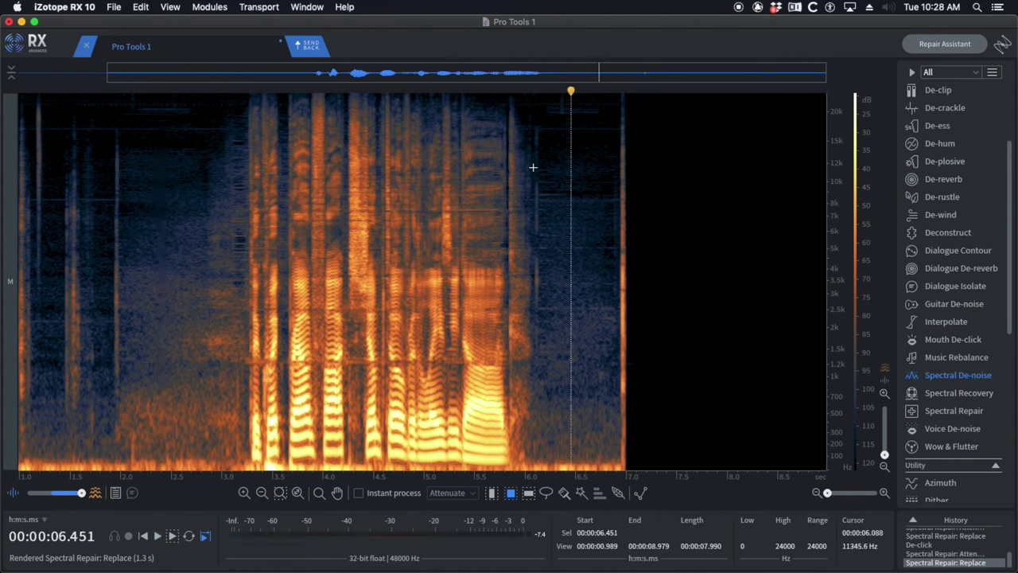
- Run De-click on the click at about 6.1 to 6.3 seconds, 1.9 to 11.3 kHz, and play from 5.135 seconds
drag(533, 167, 560, 331)
key(shift+2)
click(438, 218)
key(space)
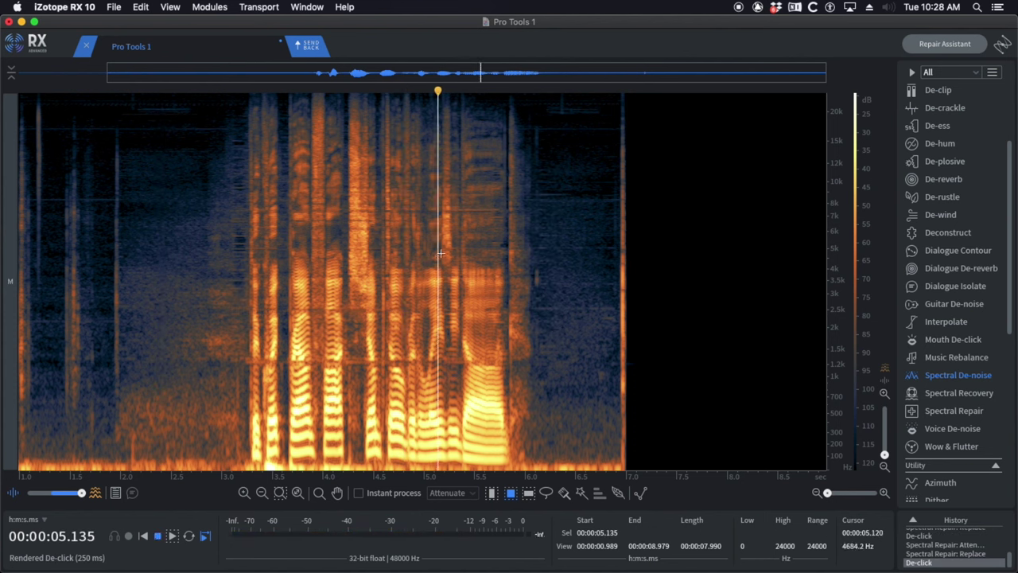
- Attenuate the leftover click at 6.089 to 6.185 seconds, 2.6 to 4.5 kHz, with Spectral Repair
scroll(571, 257, up, 5)
key(space)
drag(481, 258, 505, 306)
key(shift+5)
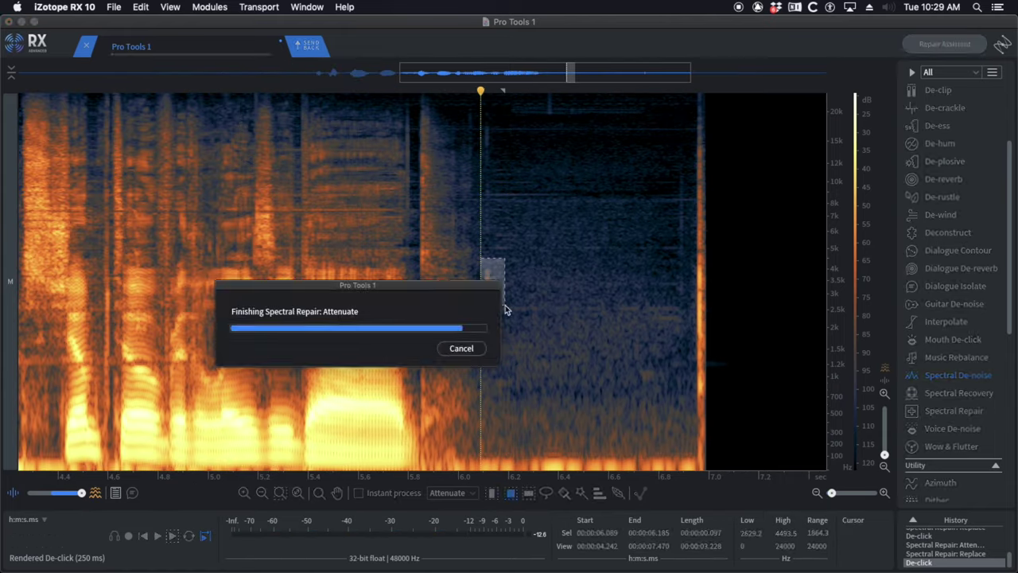
- Send the cleaned audio back to Pro Tools and render it into the beeps clip on the Cleaned Up track
click(307, 263)
key(super+Return)
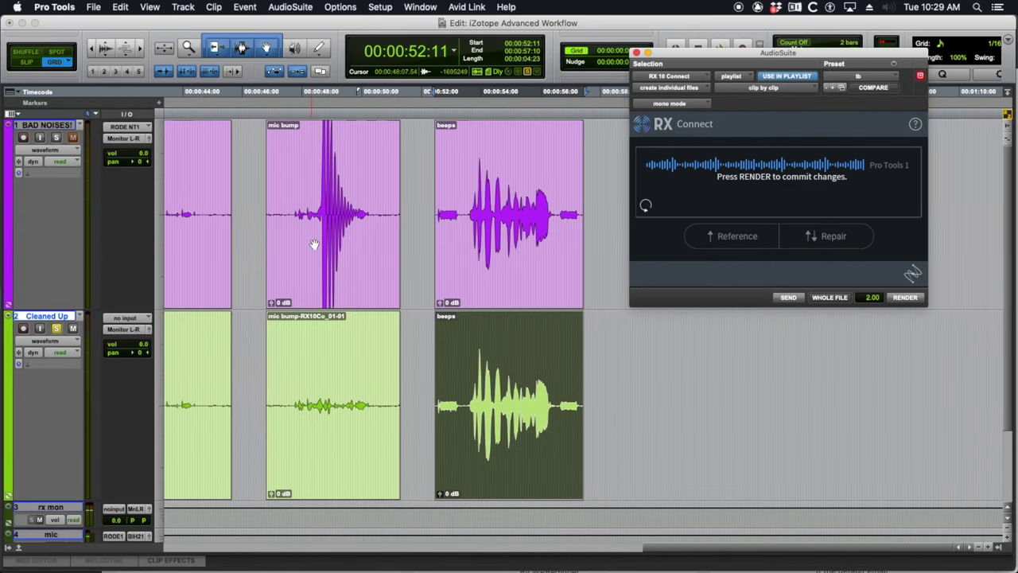
click(905, 298)
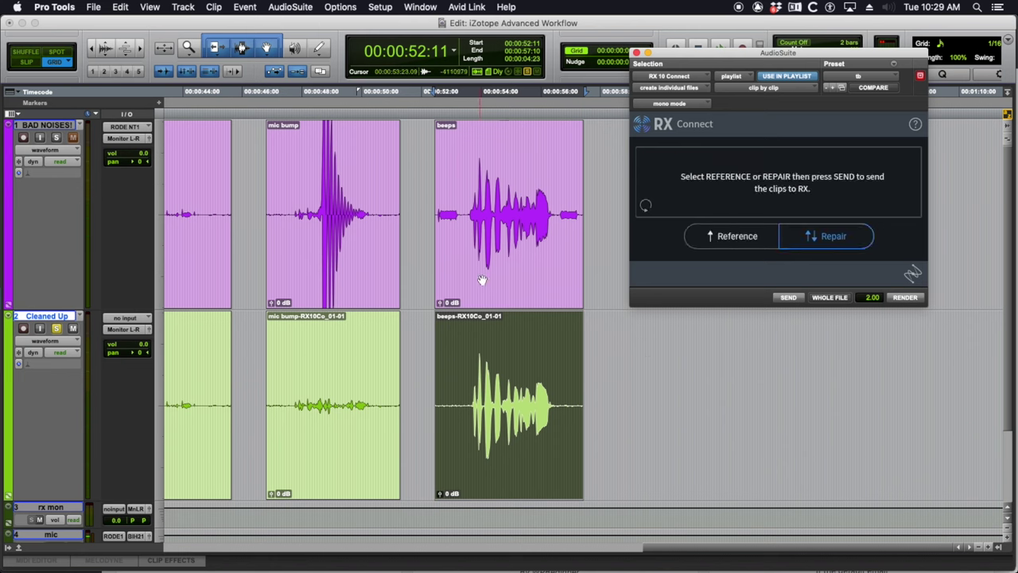
- Compare the beeps clips by soloing and playing the original on BAD NOISES!, followed by the repaired version on Cleaned Up
click(489, 246)
key(shift+s)
key(space)
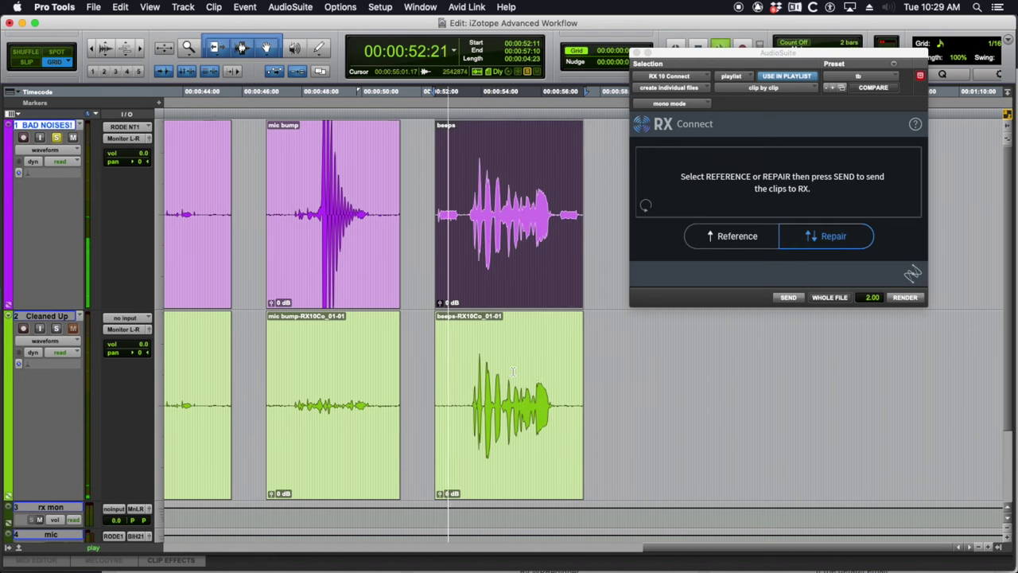
click(498, 451)
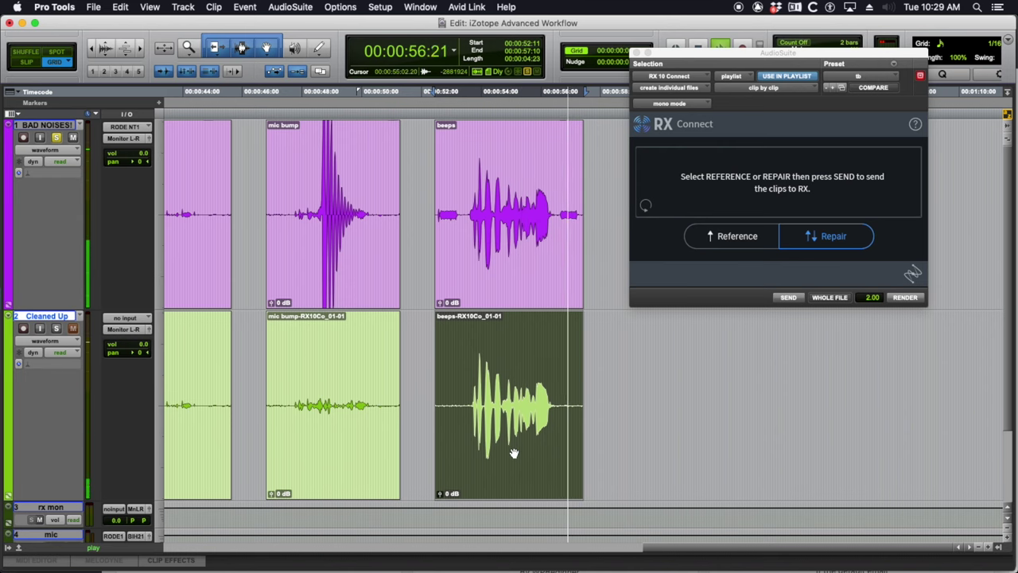
key(shift+s)
key(space)
- Close the RX Connect window and fit all clips of both tracks in view with a lower waveform height
key(super+bracketleft)
key(super+bracketleft)
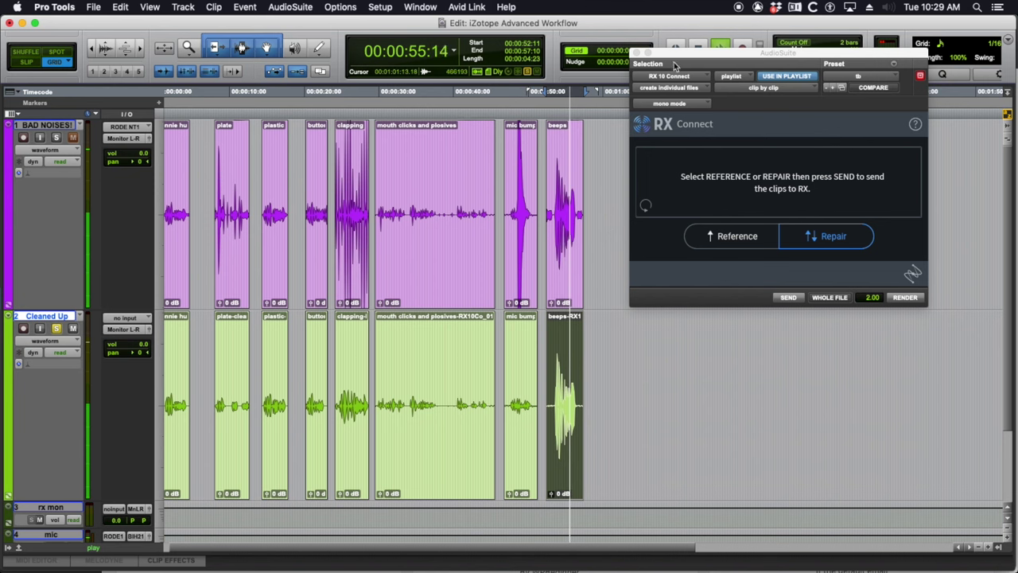
click(637, 52)
click(443, 193)
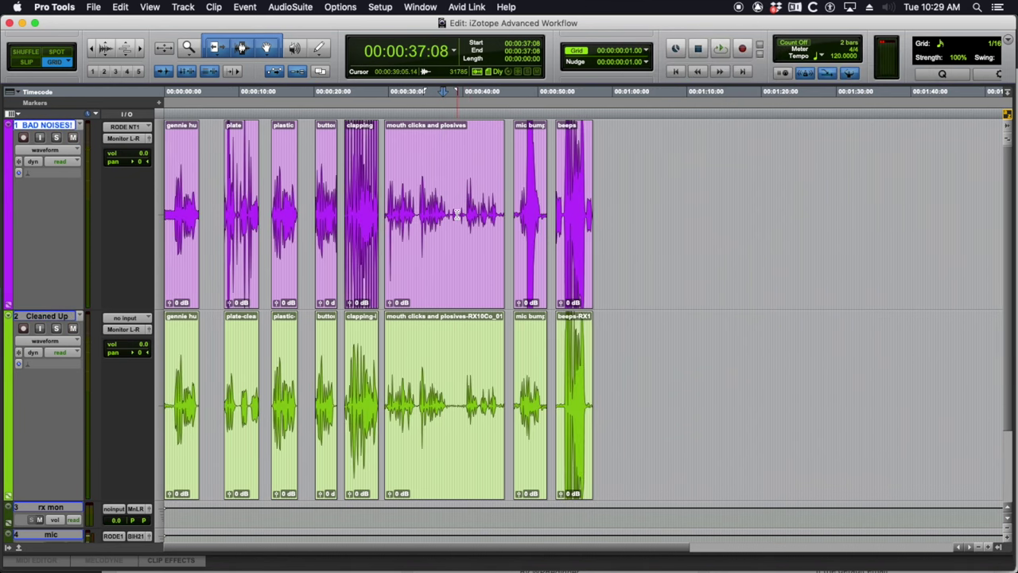
key(super+alt+bracketleft)
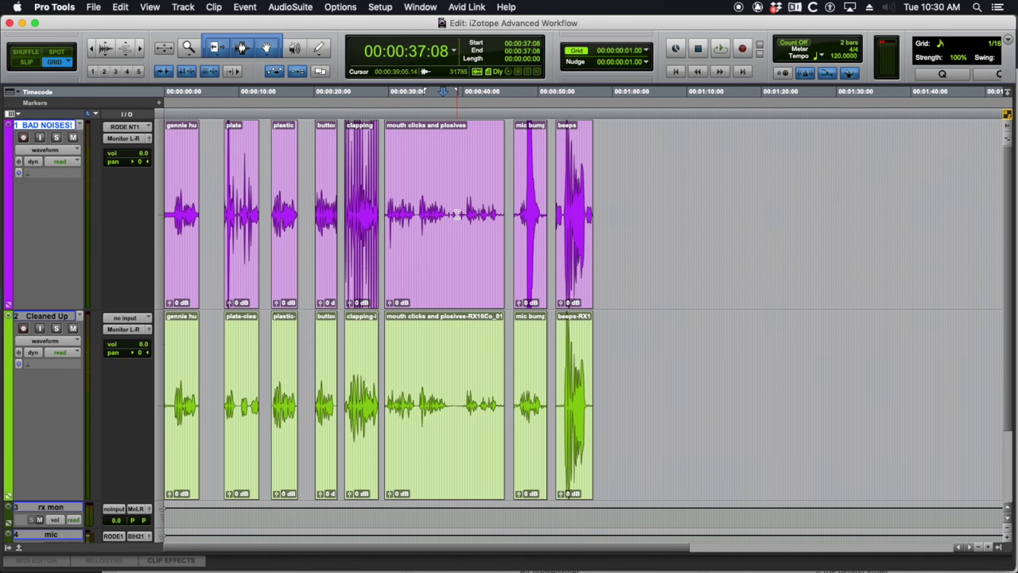
scroll(457, 215, right, 1)
scroll(457, 215, left, 1)
double_click(453, 259)
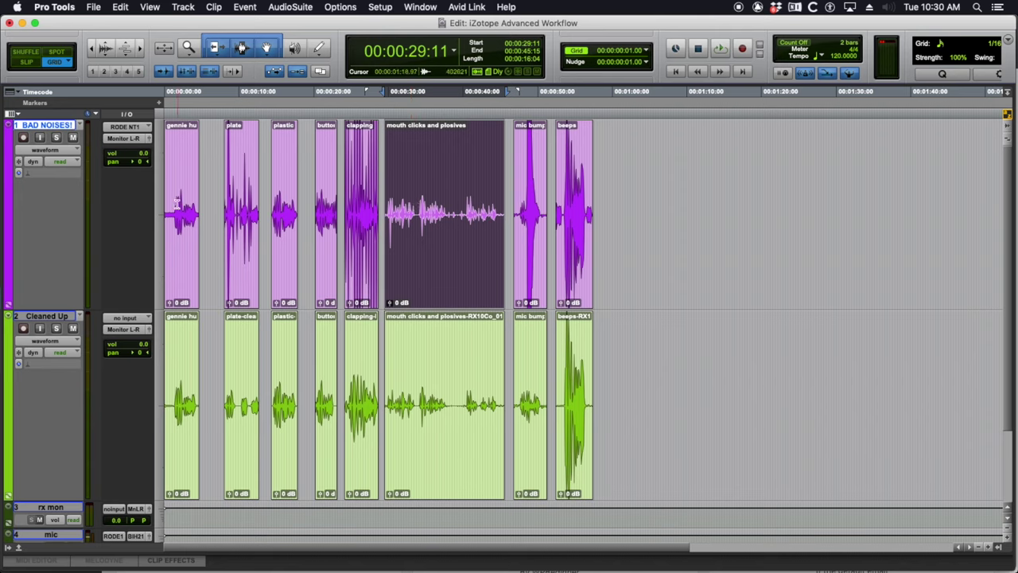
click(440, 198)
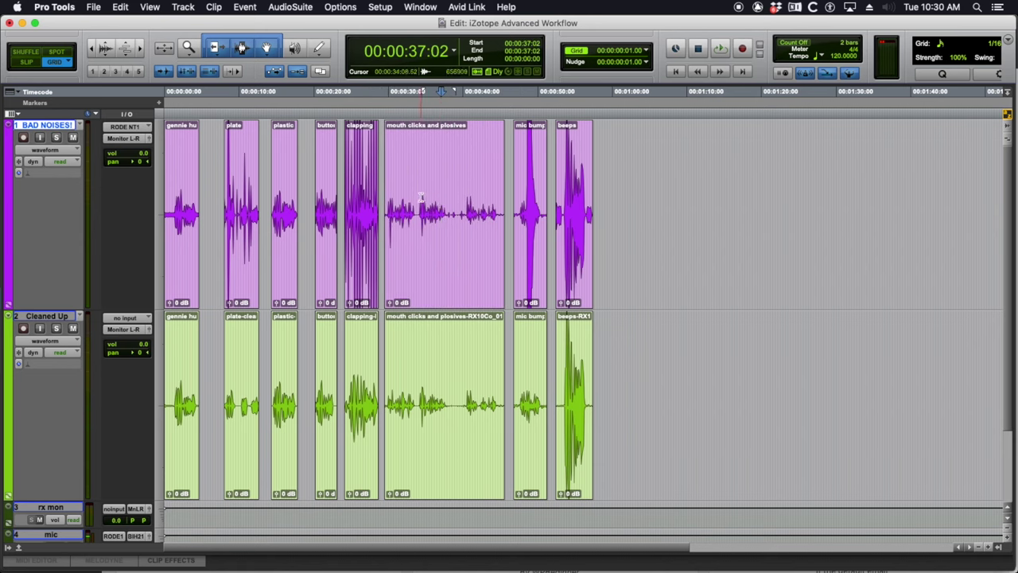
click(421, 197)
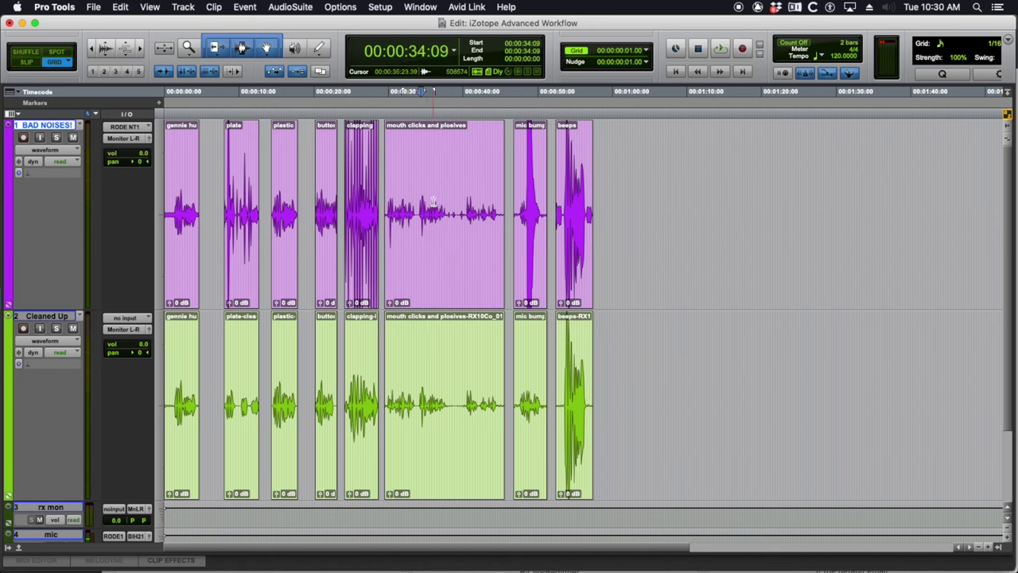